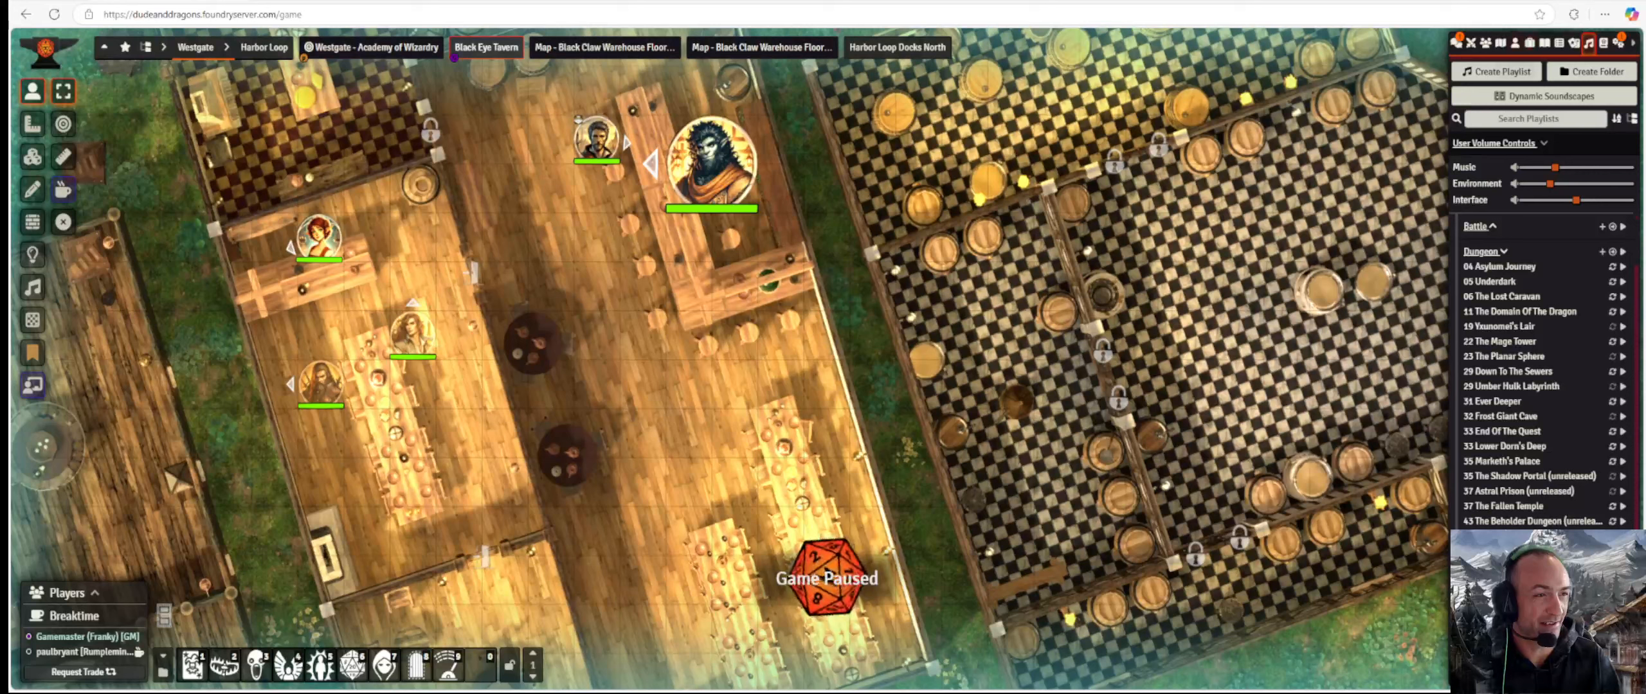
# Switch the sidebar to the Actors directory, showing its folders and the New NPC Shop entry.
pyautogui.click(1516, 42)
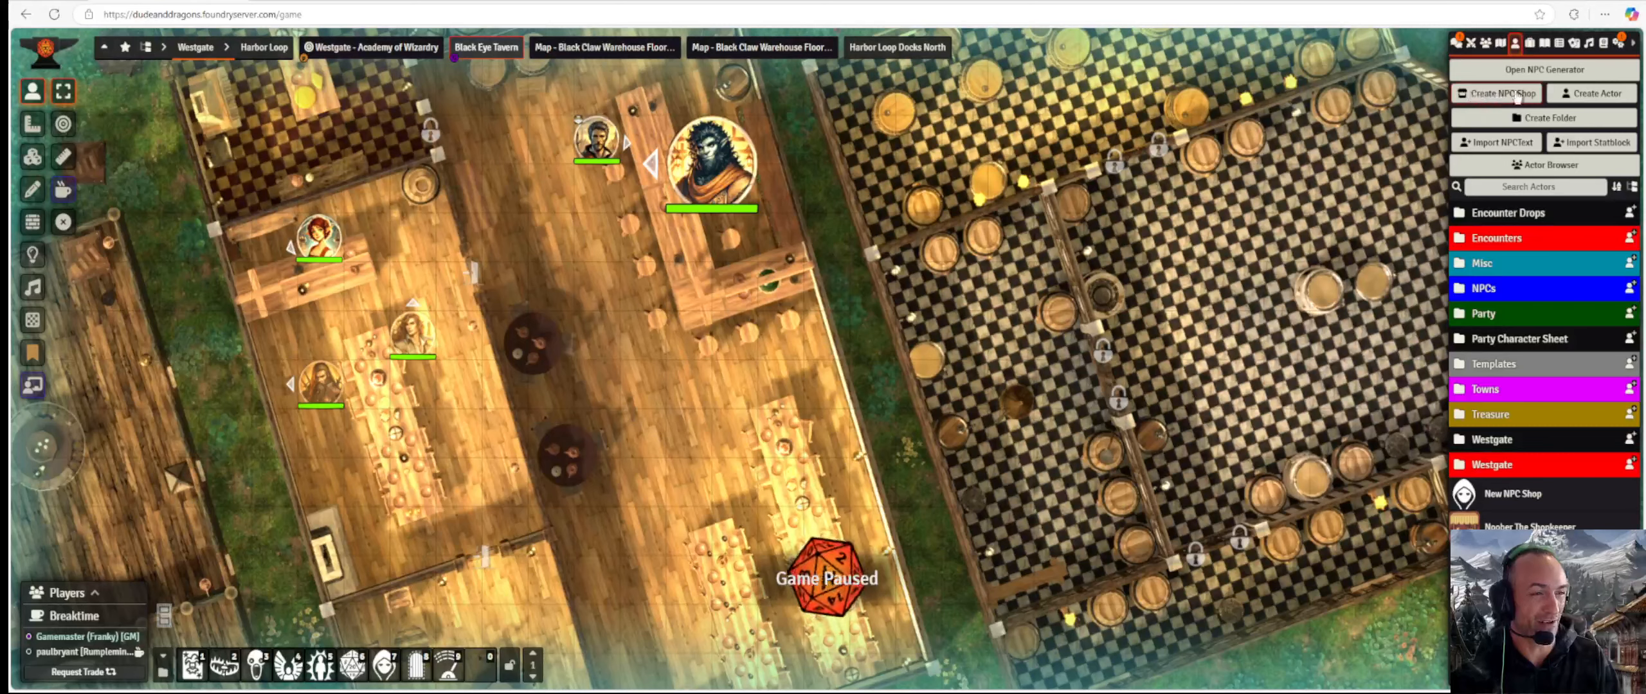
# Create a new NPC shop and move its empty shop window higher up.
pyautogui.click(1517, 94)
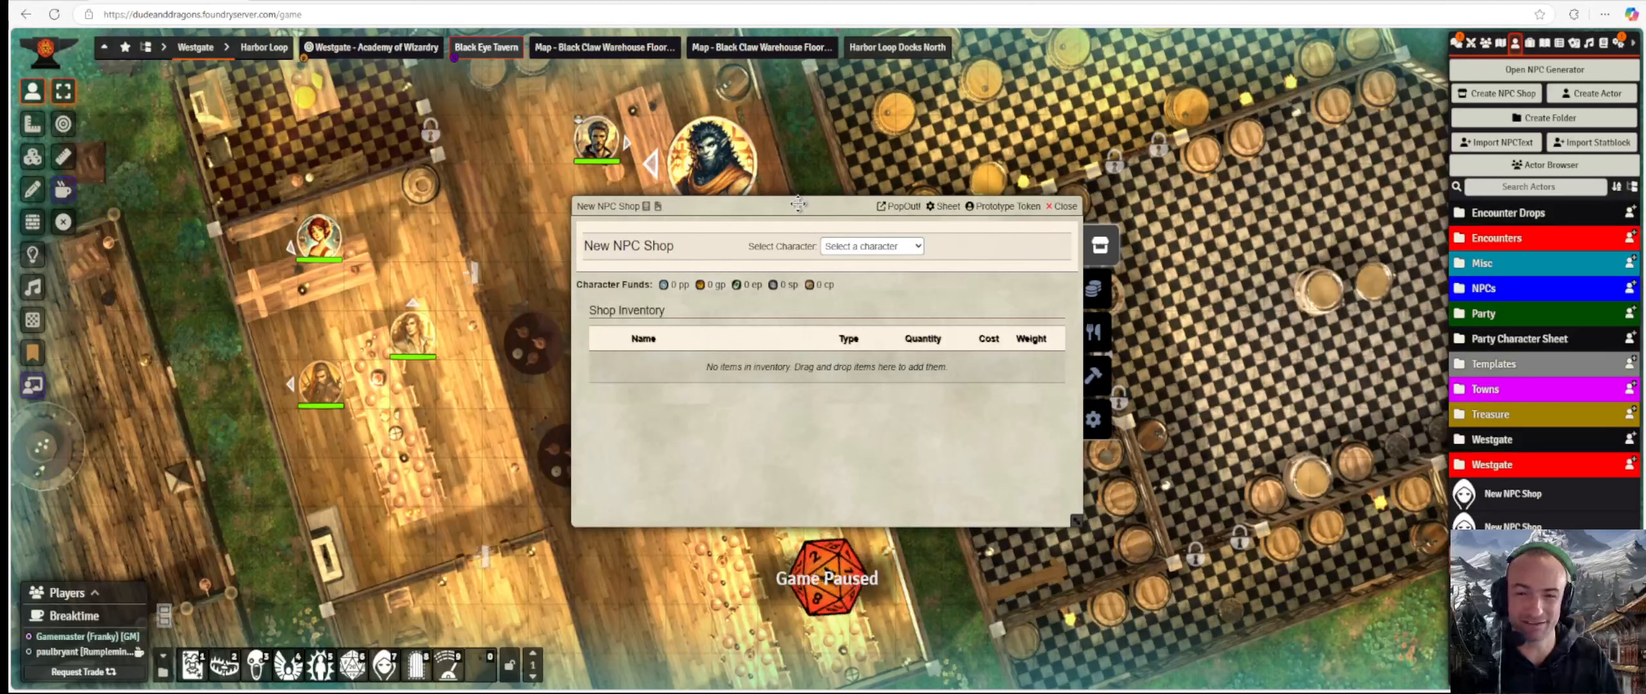
pyautogui.moveTo(798, 204); pyautogui.dragTo(656, 83)
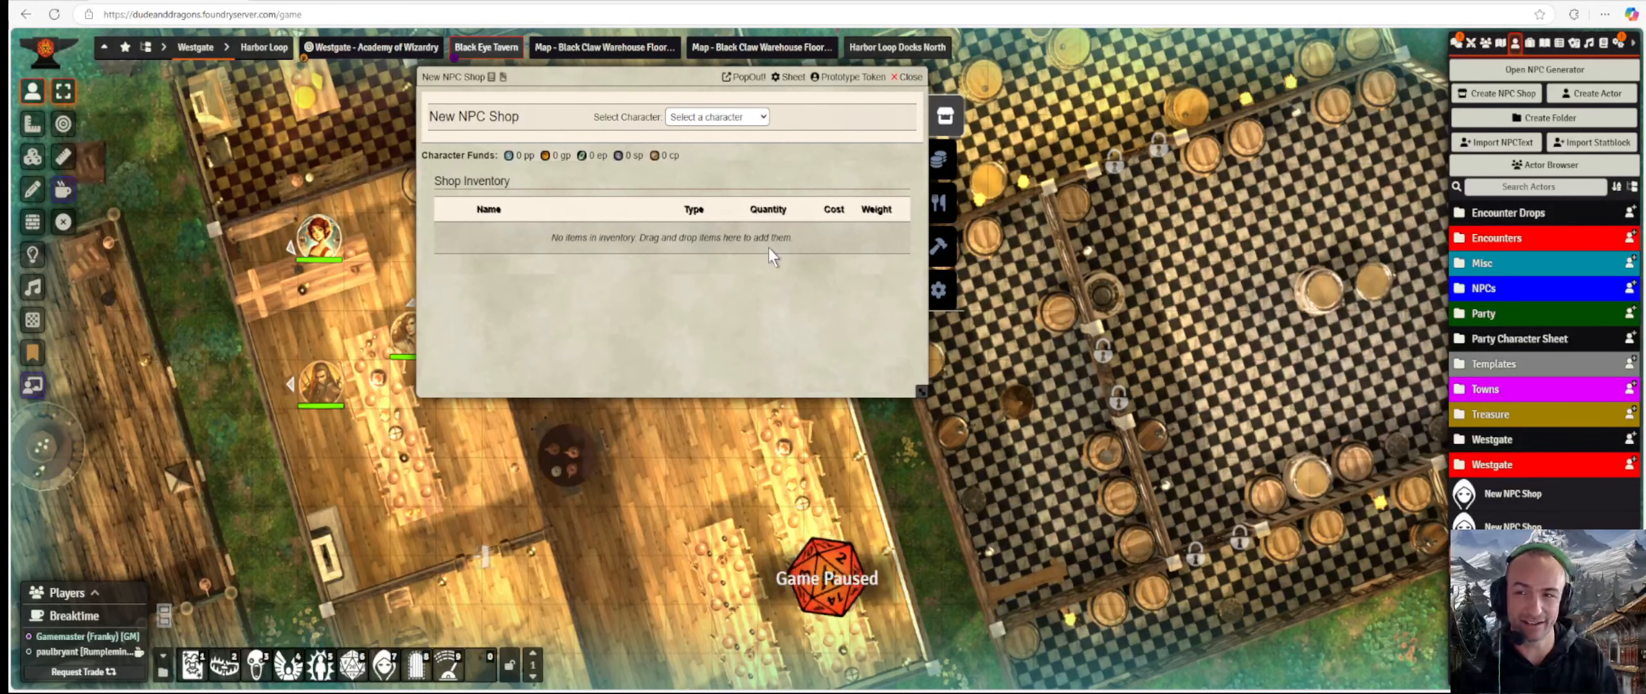
# Preview other characters' funds, then settle on Party Character (132 pp, 7948 gp) as shopper.
pyautogui.click(749, 120)
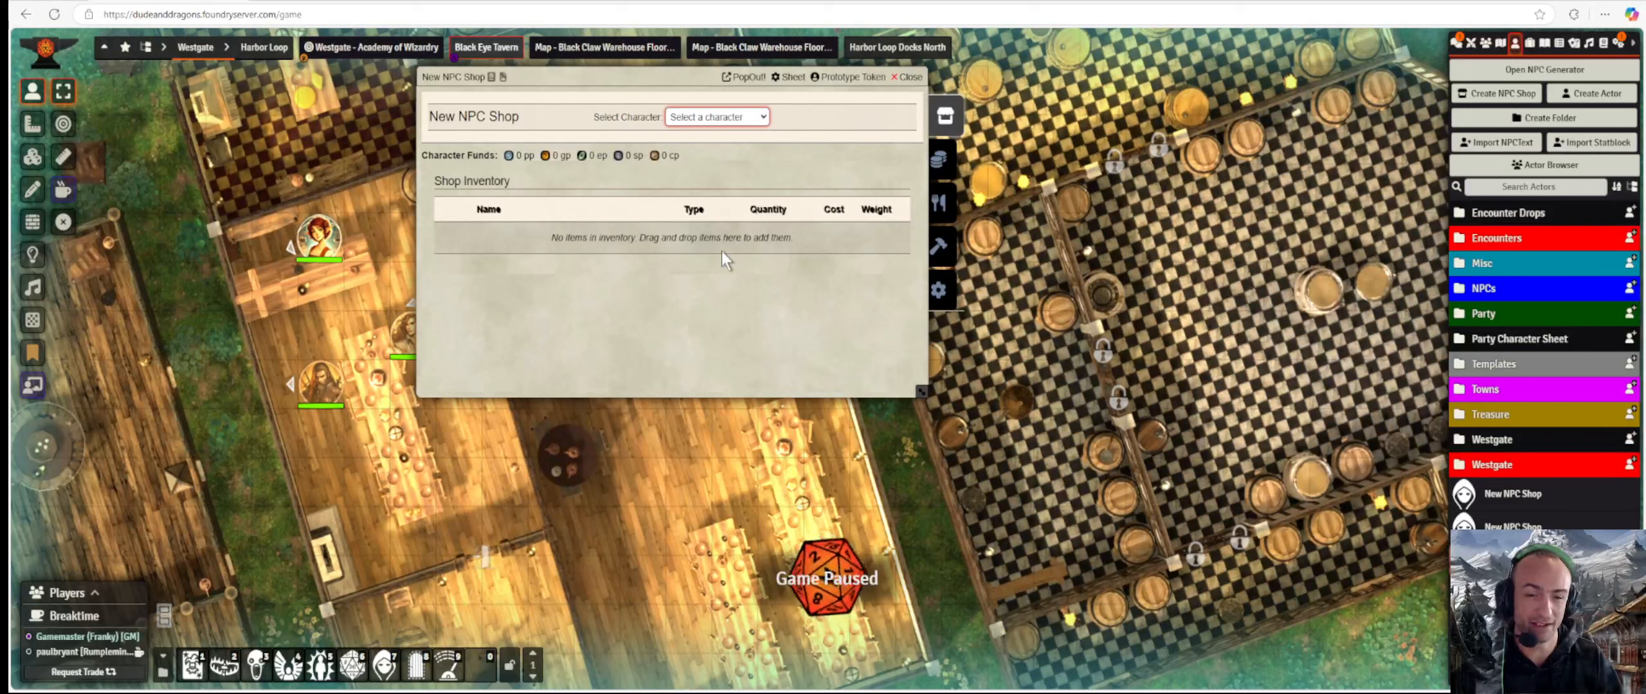
pyautogui.click(714, 363)
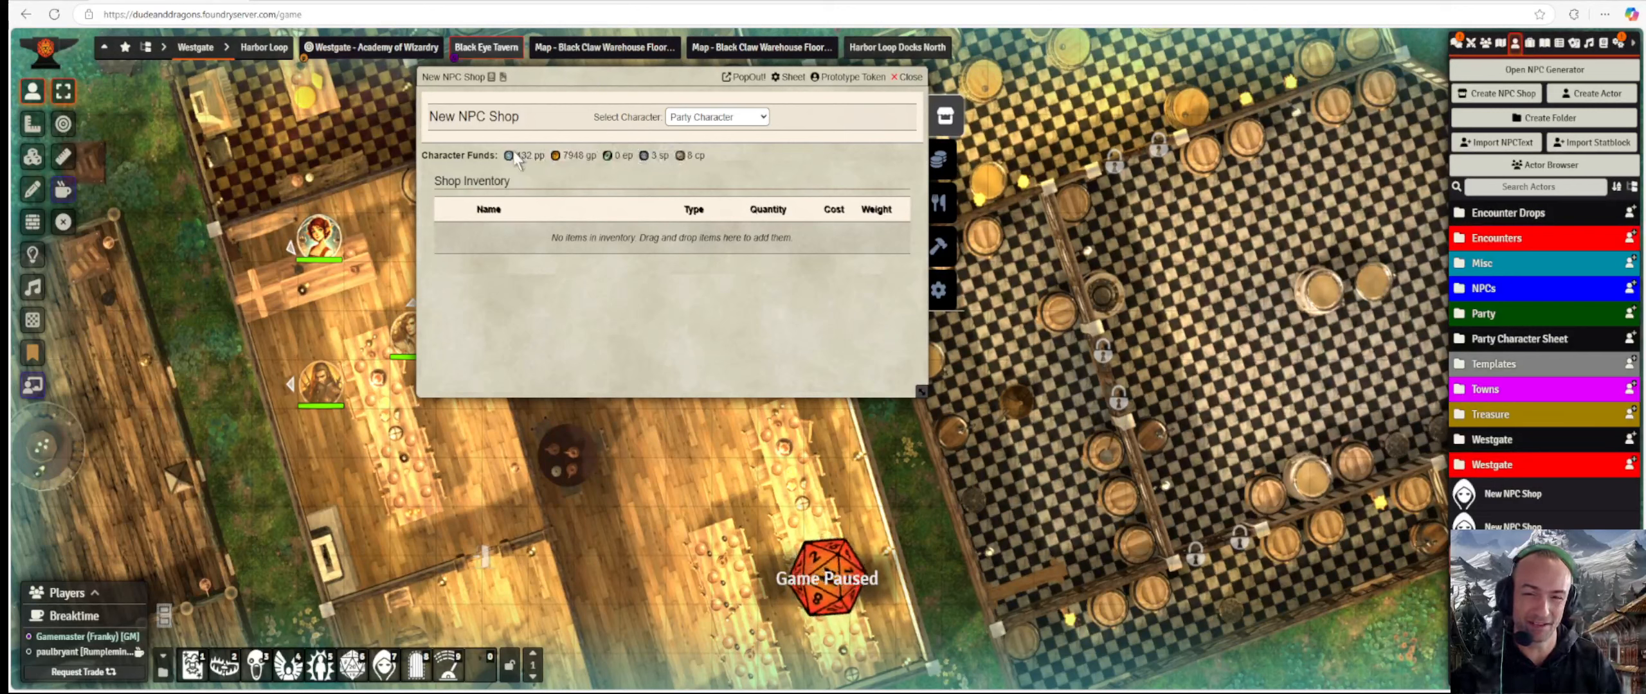
pyautogui.click(733, 154)
pyautogui.click(733, 117)
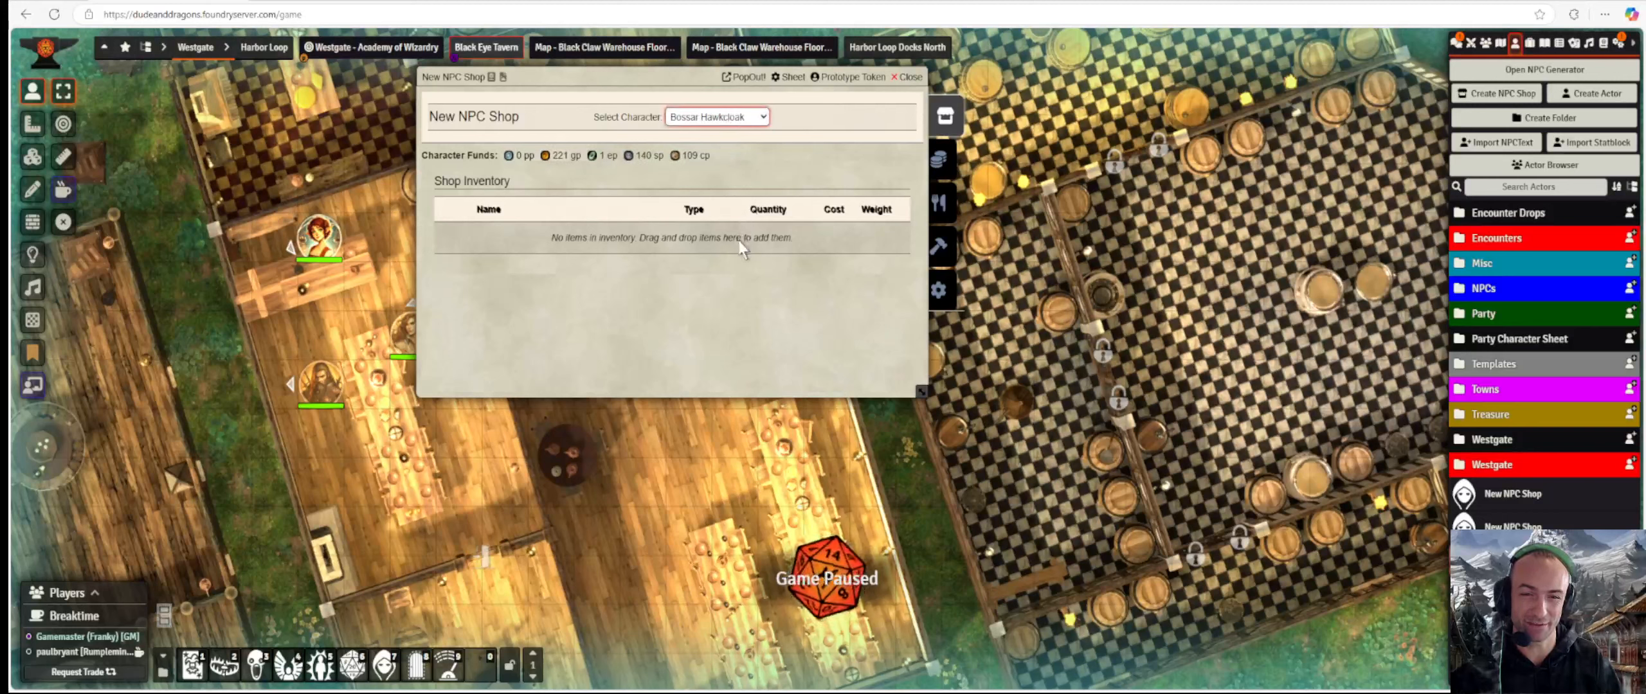
pyautogui.click(704, 229)
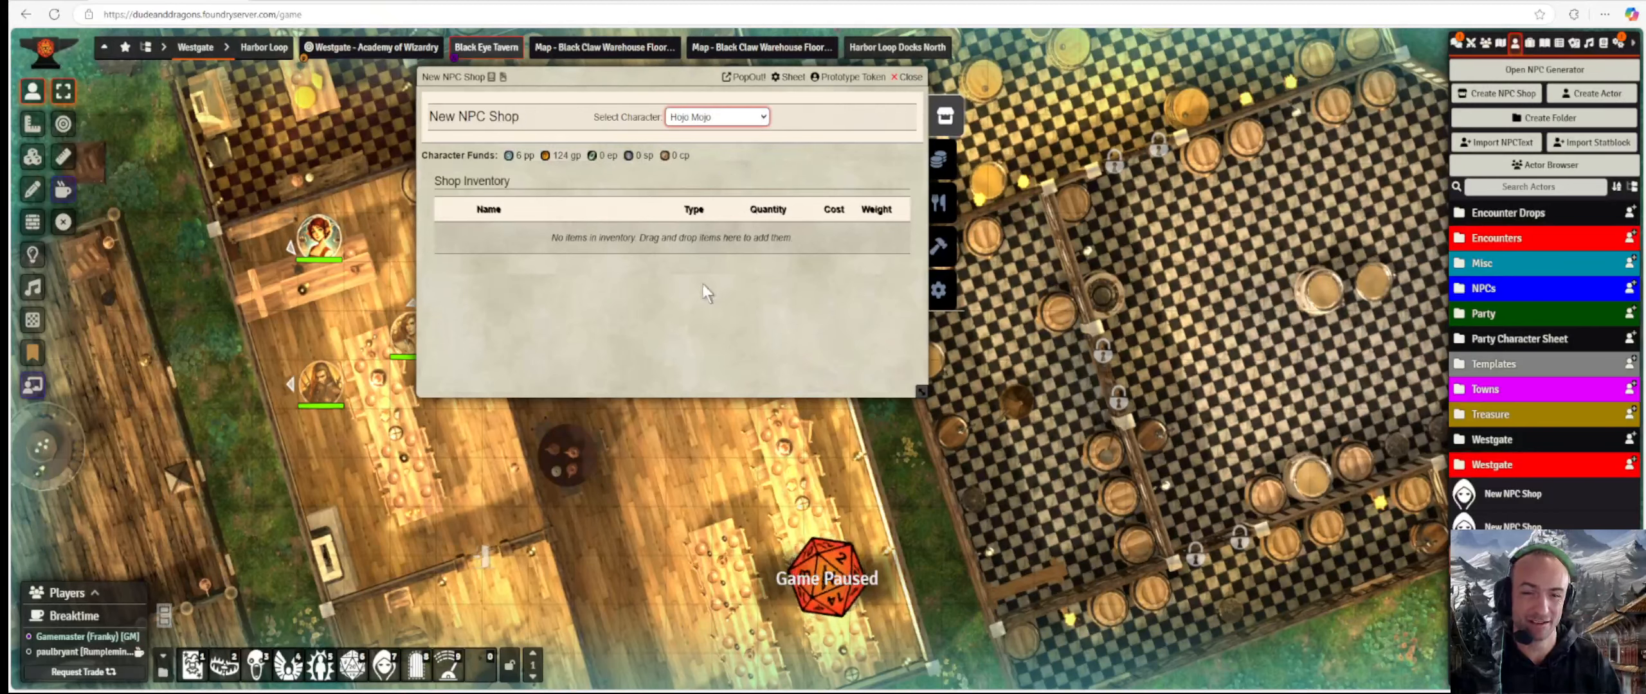
pyautogui.click(710, 371)
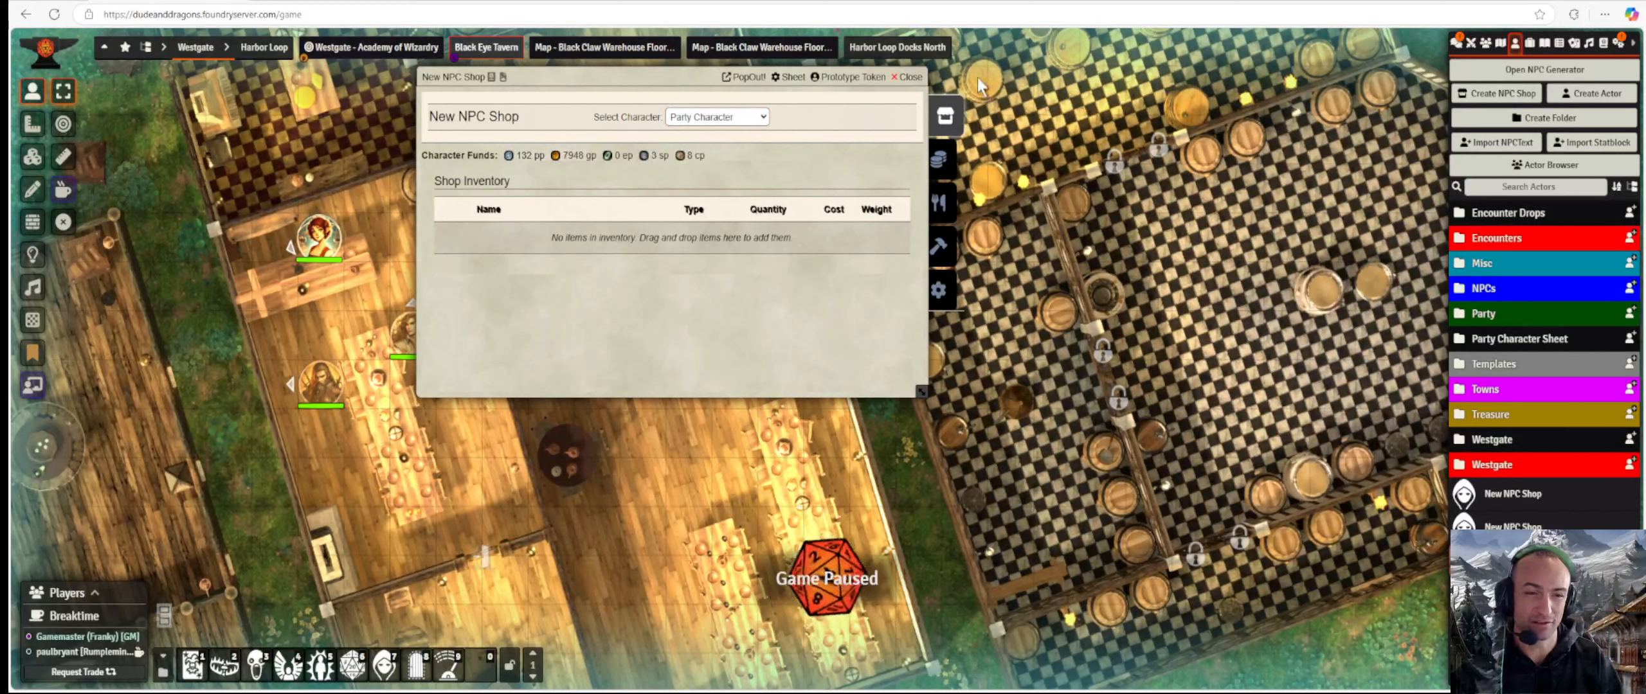
# In the shop settings, replace the shop name with 'Noober Video Tester Shop'.
pyautogui.click(945, 293)
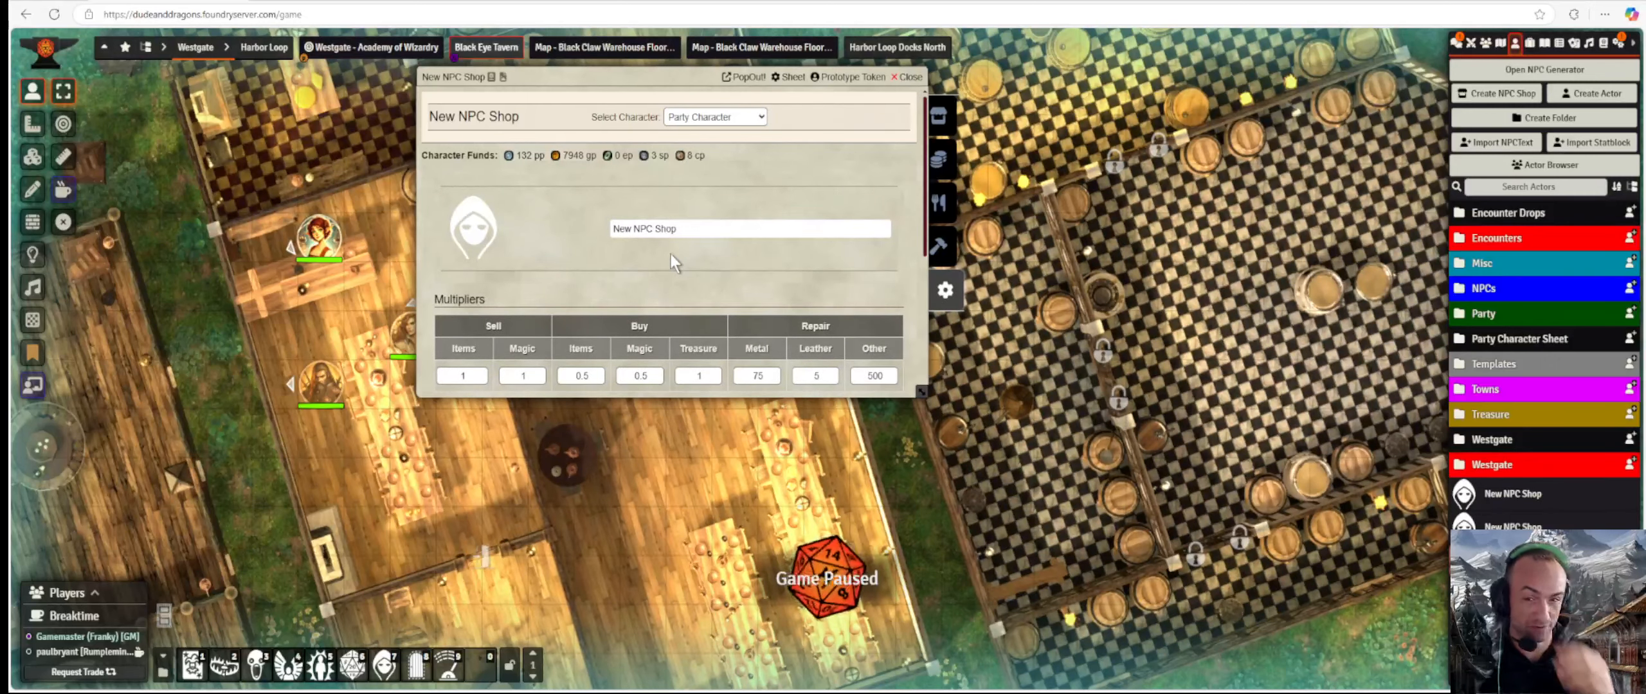
pyautogui.moveTo(696, 230); pyautogui.dragTo(528, 244)
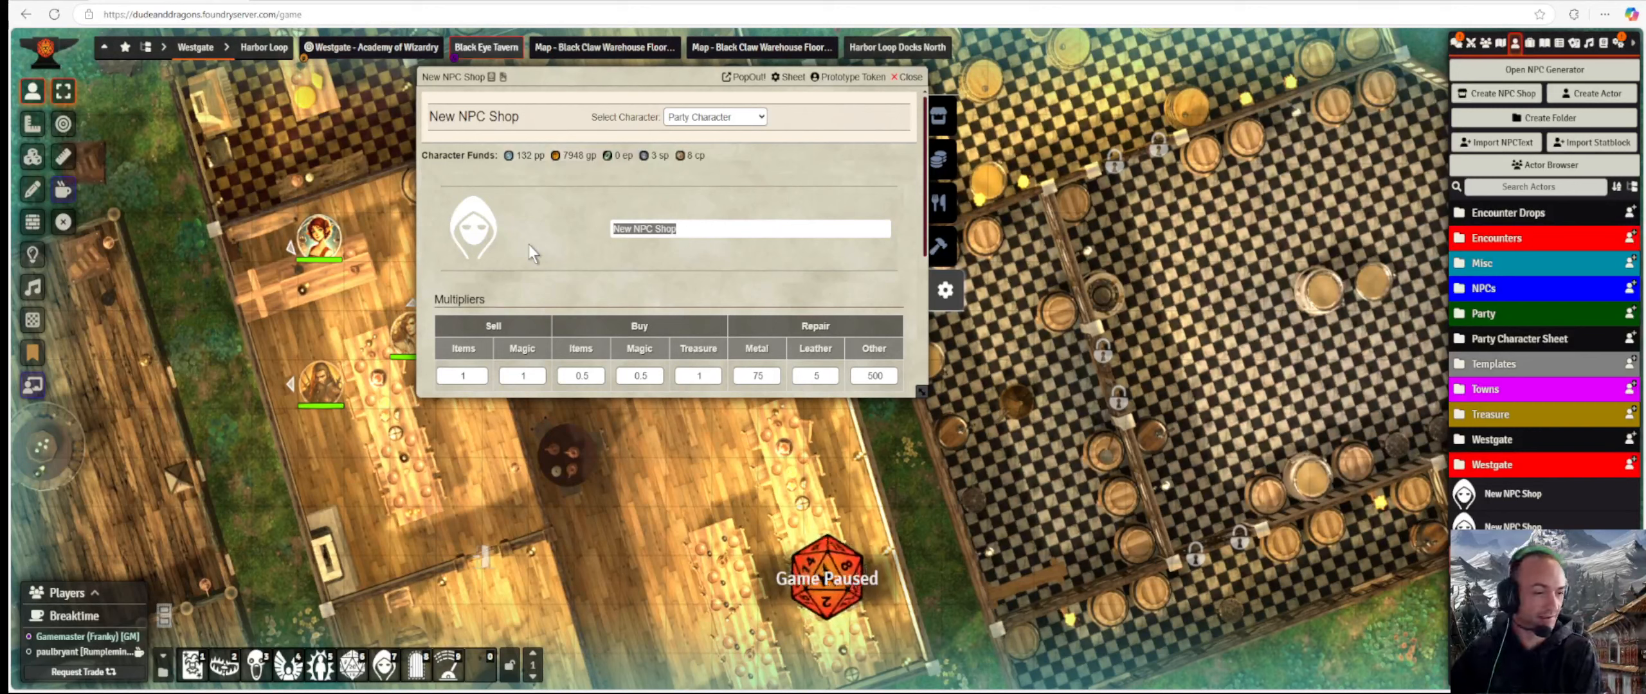
pyautogui.write('Noo')
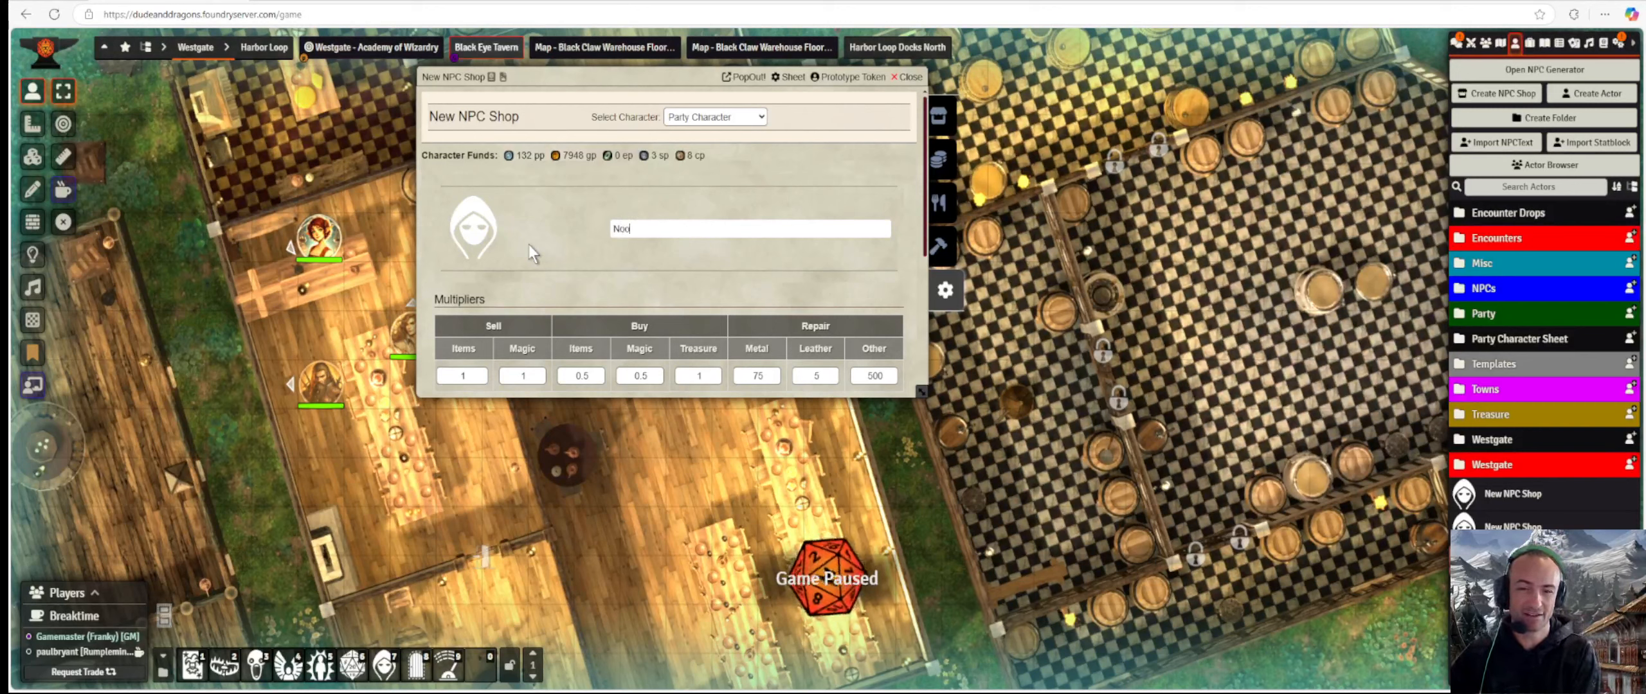
pyautogui.write('ber ')
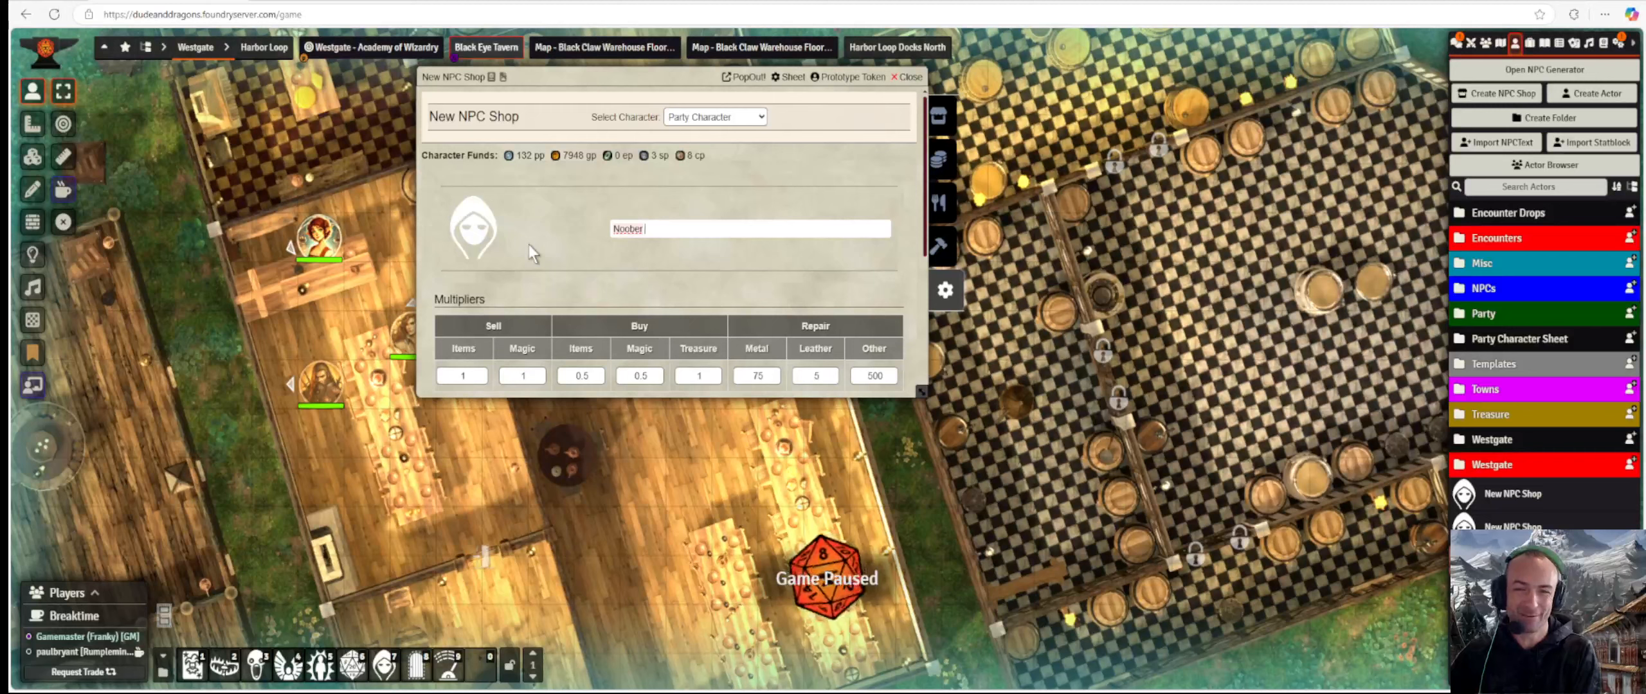
pyautogui.write('Vid')
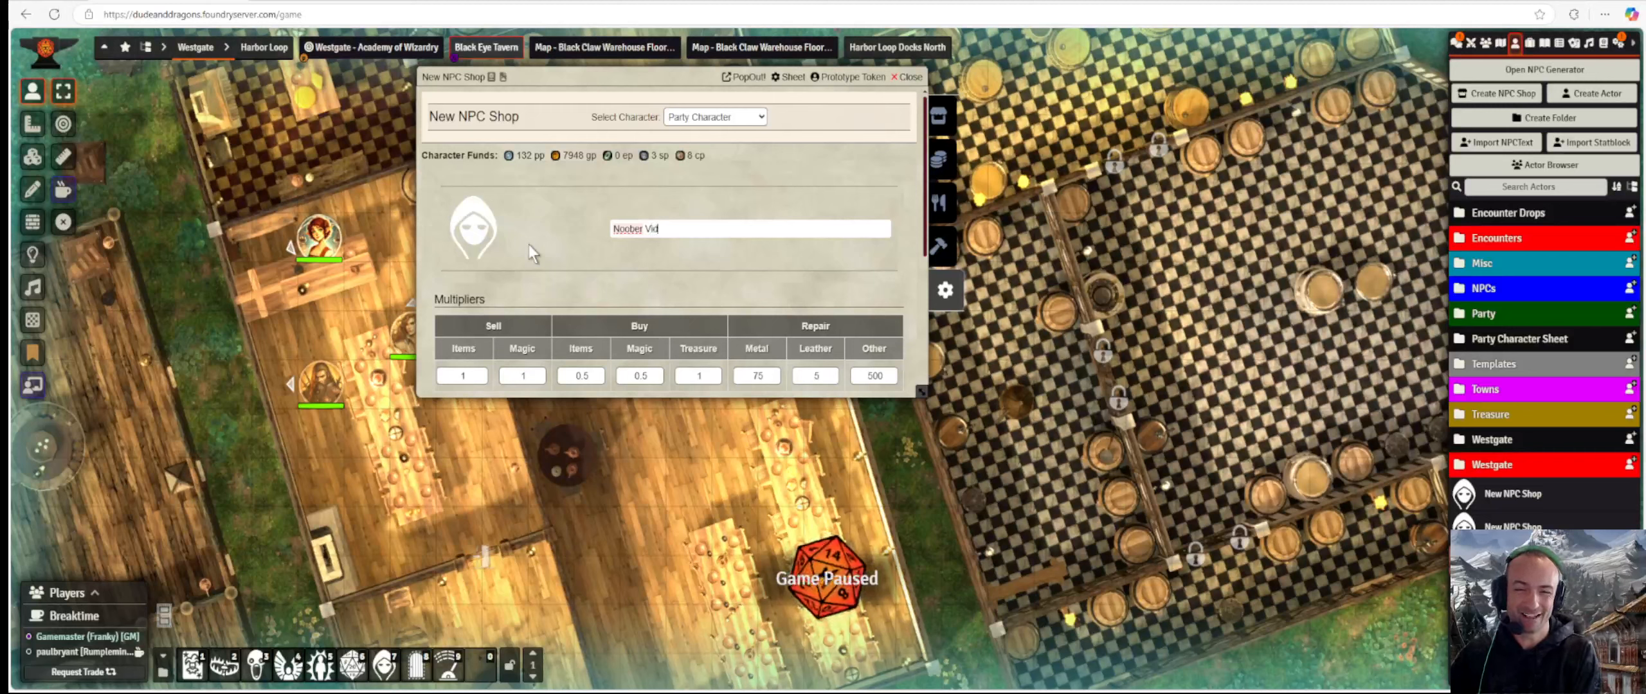
pyautogui.write('eo Teste')
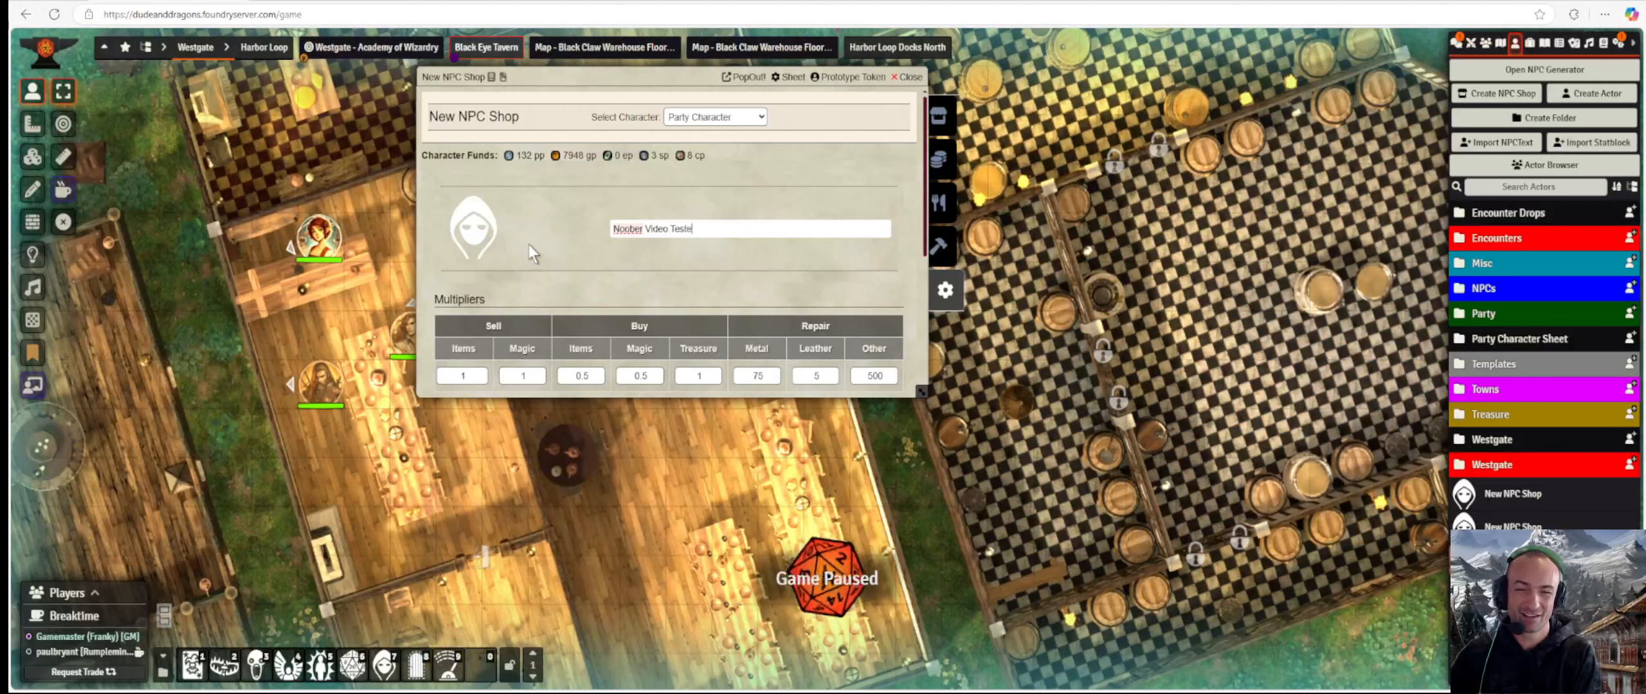
pyautogui.write('e Shop')
pyautogui.press('Return')
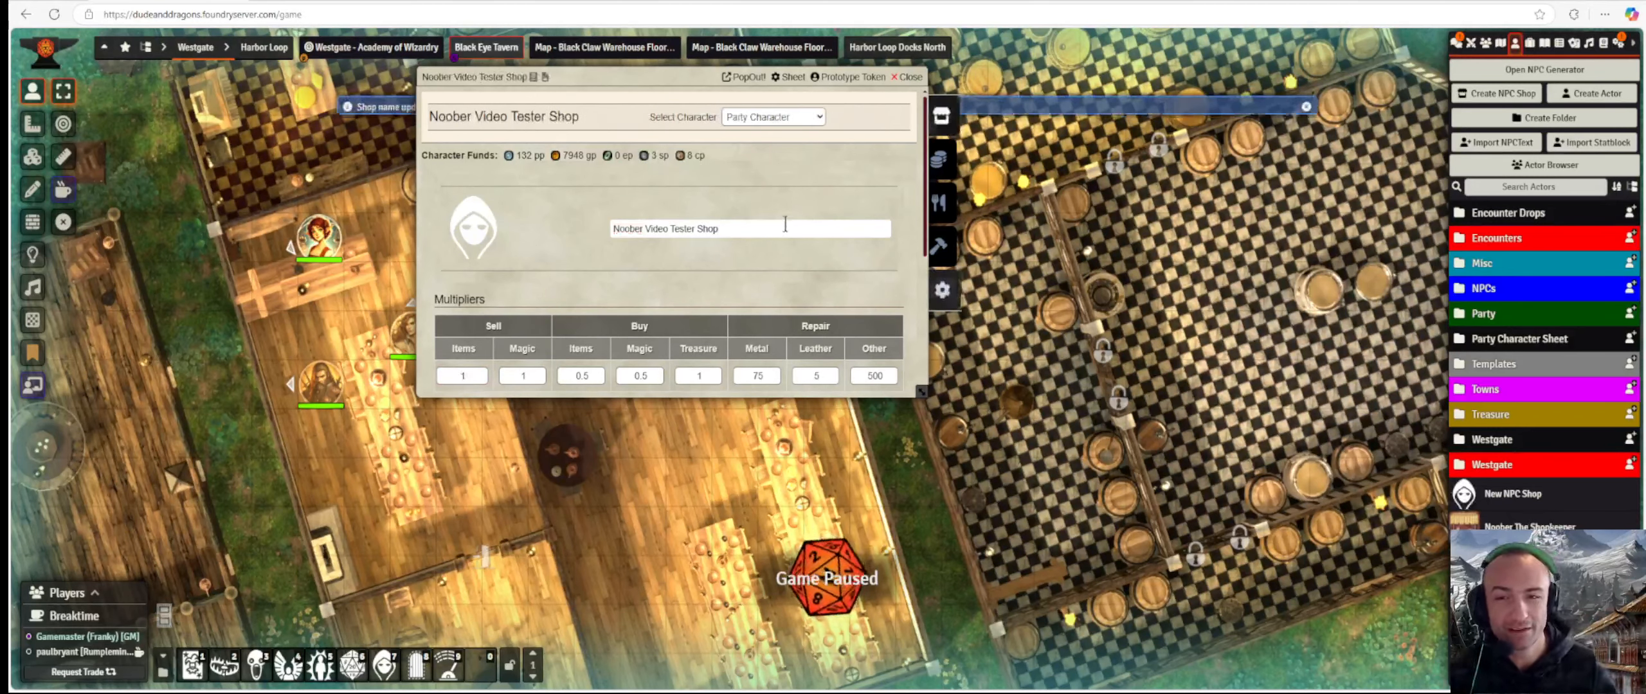
pyautogui.moveTo(612, 79); pyautogui.dragTo(646, 116)
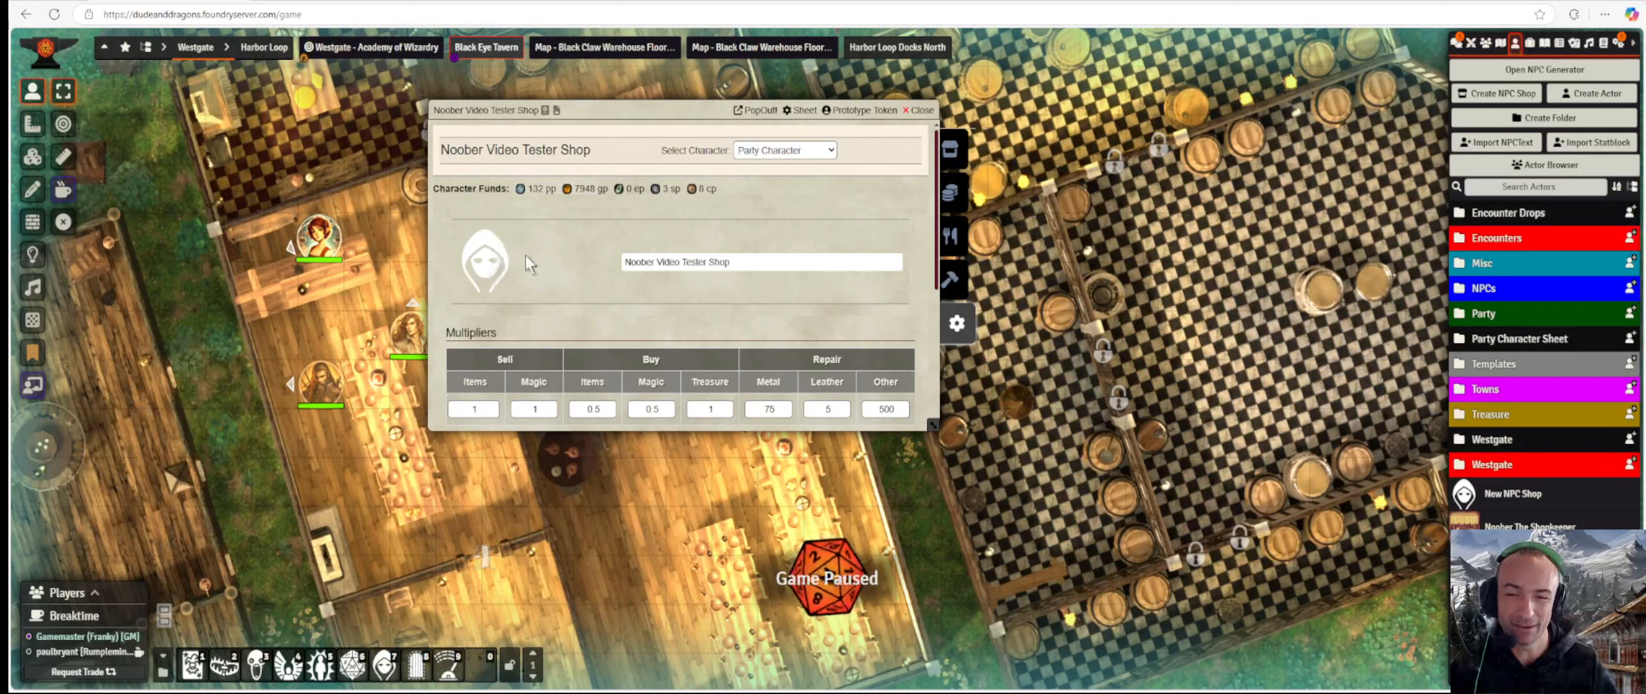
# Set the shop portrait to the red pottery-shop shed icon from the Image Browser.
pyautogui.click(473, 269)
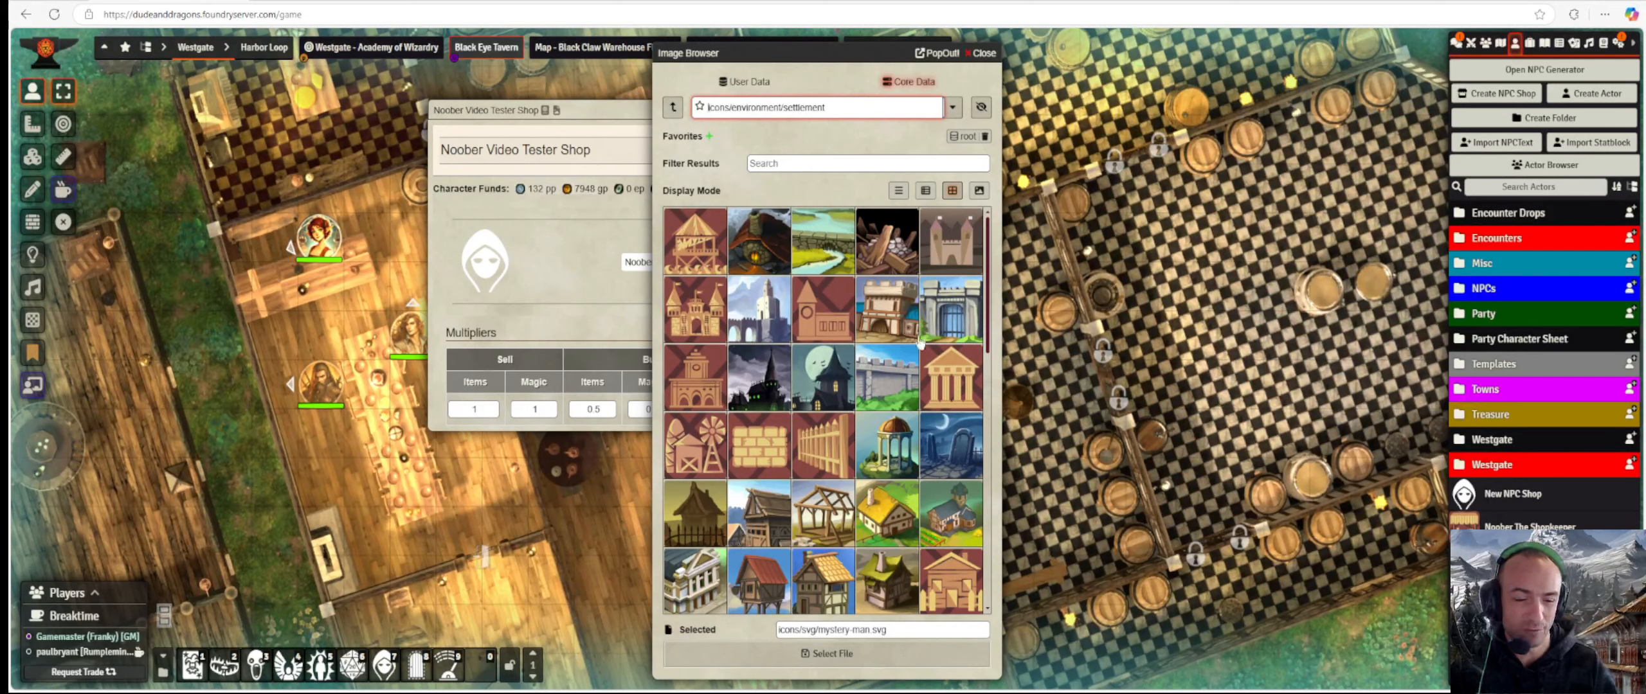
pyautogui.scroll(-2, 811, 479)
pyautogui.scroll(-3, 811, 478)
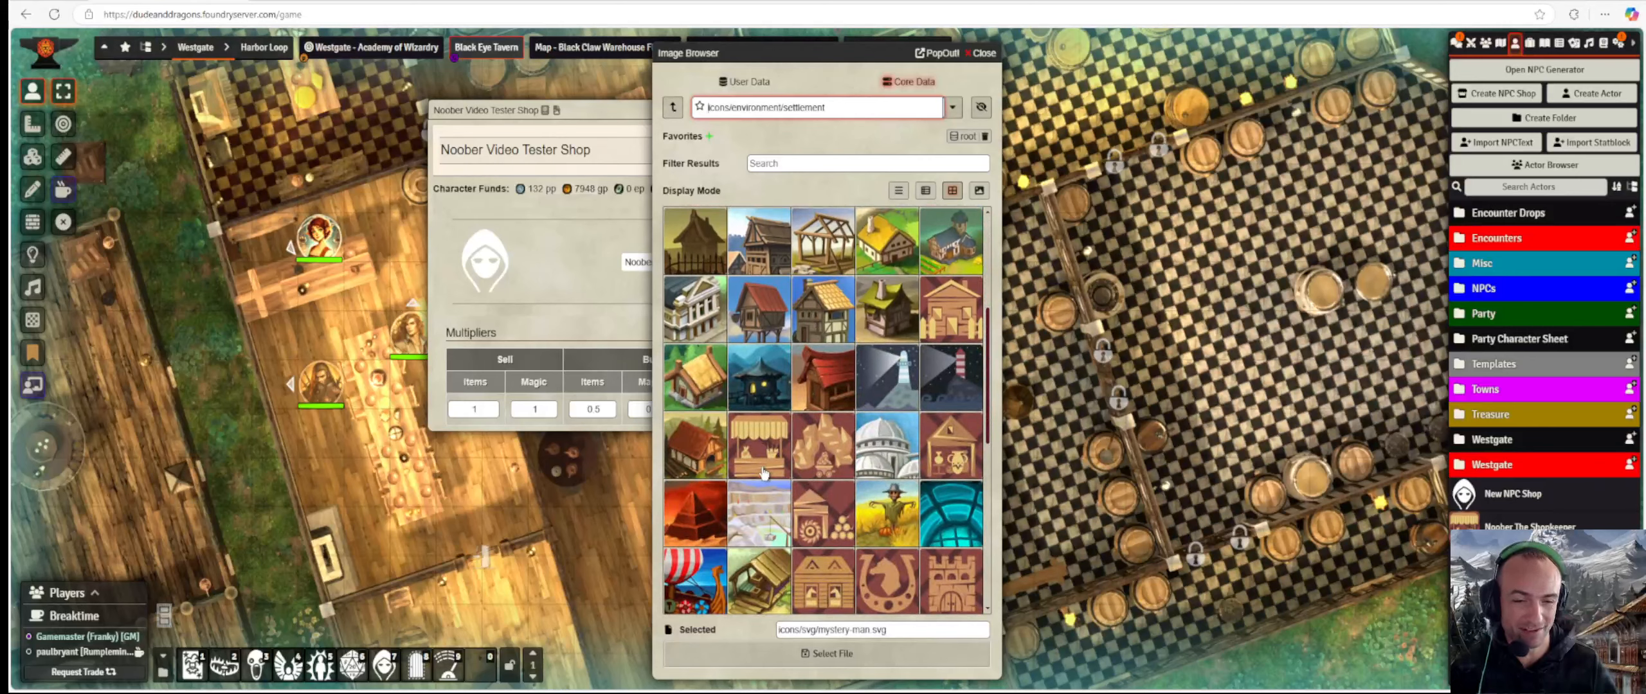
pyautogui.scroll(-1, 764, 474)
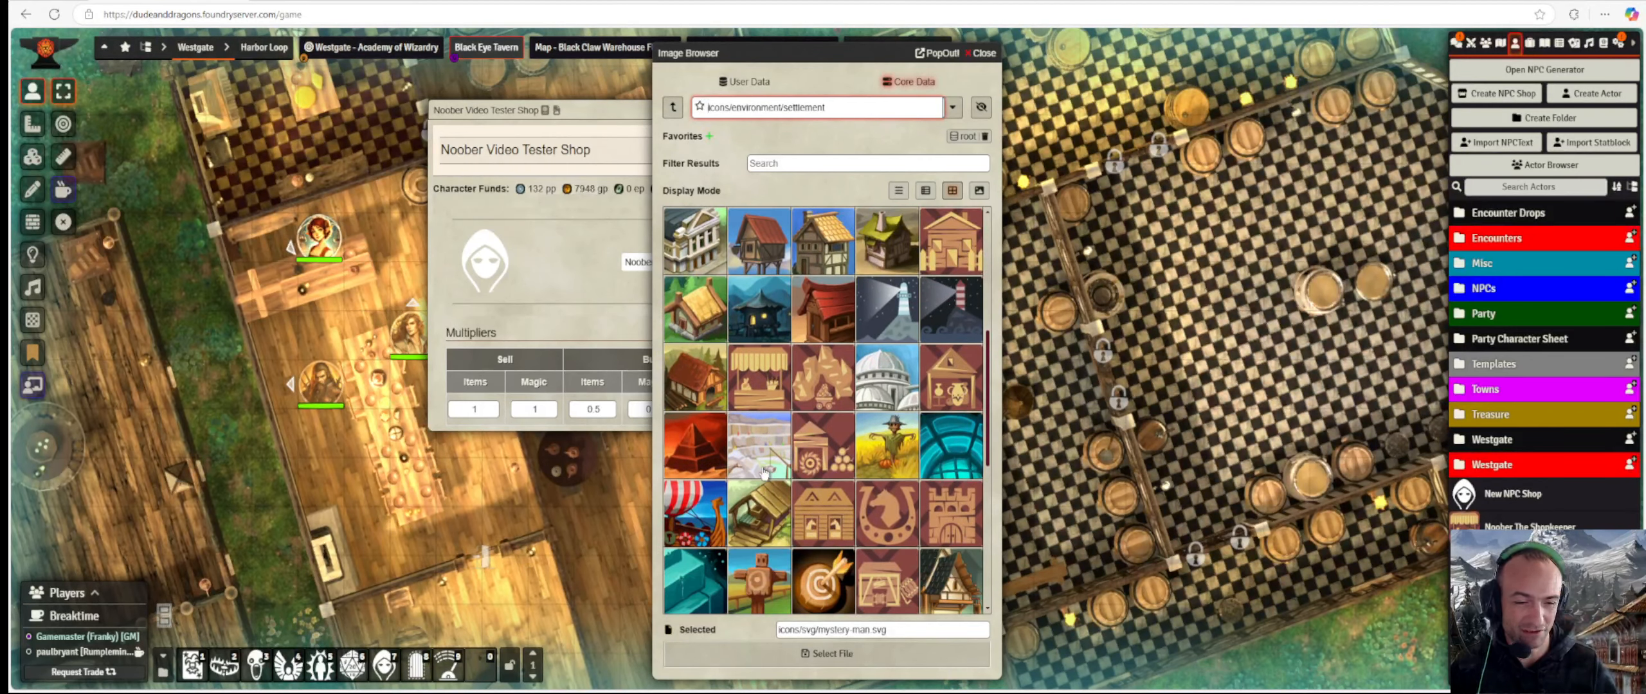
pyautogui.scroll(2, 764, 473)
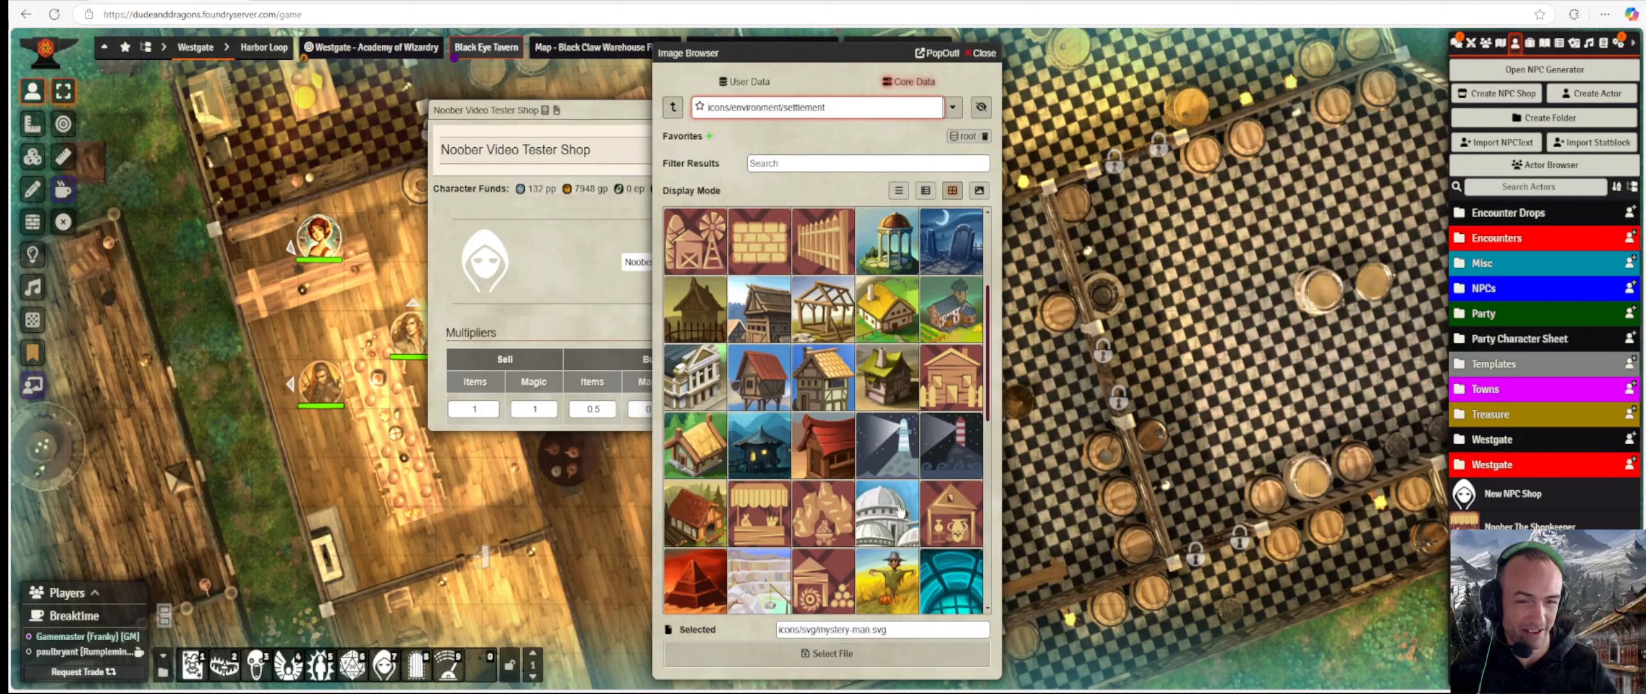
pyautogui.scroll(3, 897, 511)
pyautogui.scroll(-2, 895, 511)
pyautogui.click(950, 580)
pyautogui.click(848, 652)
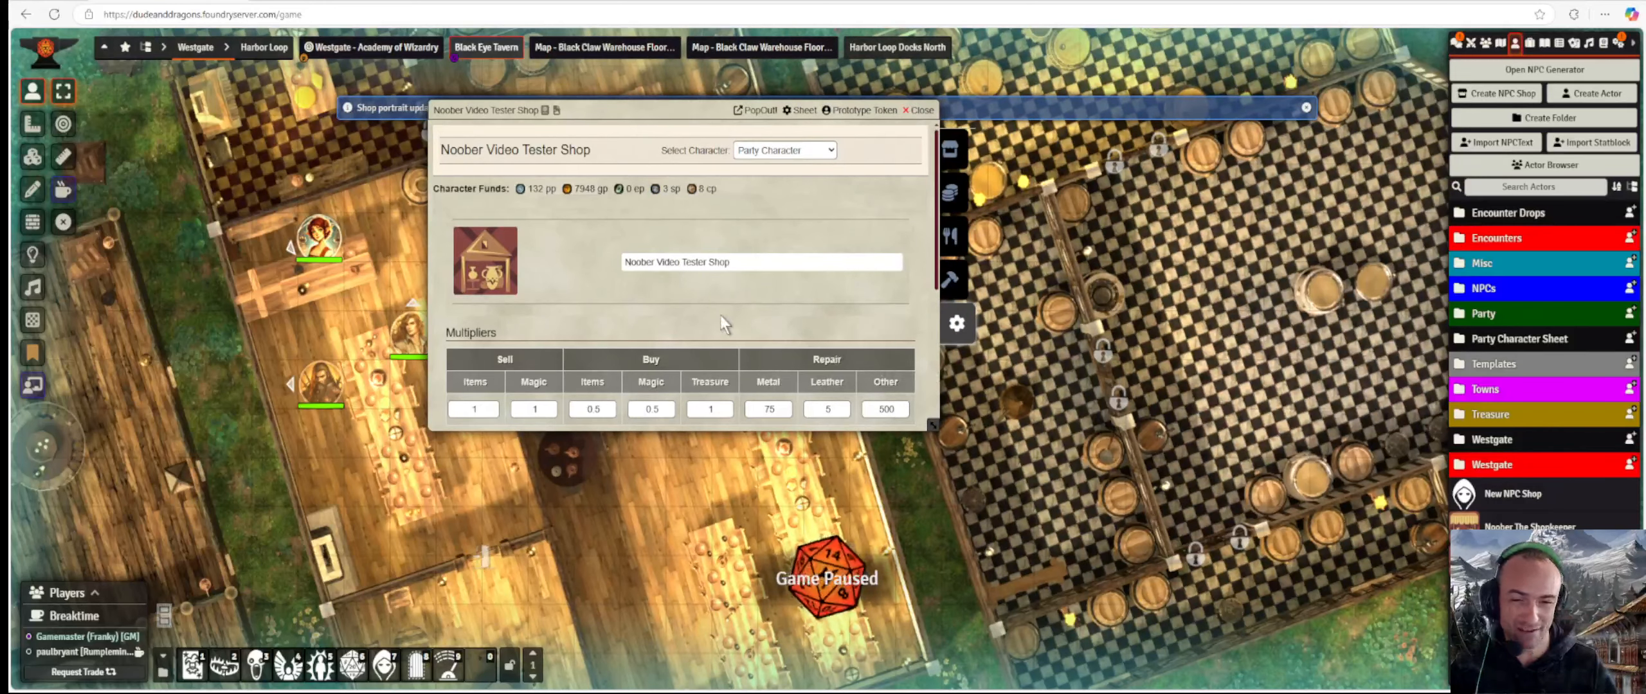
pyautogui.scroll(-2, 720, 283)
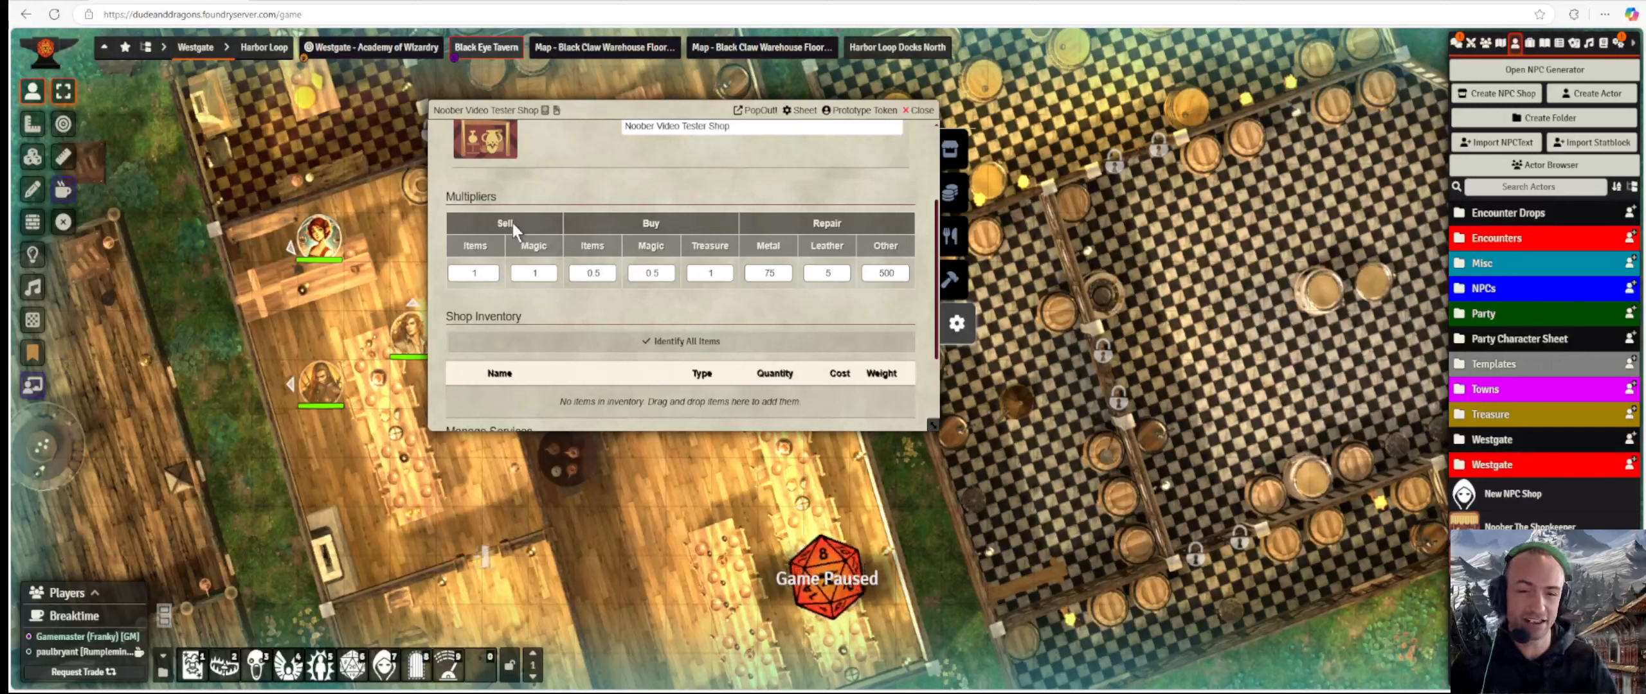
pyautogui.click(788, 273)
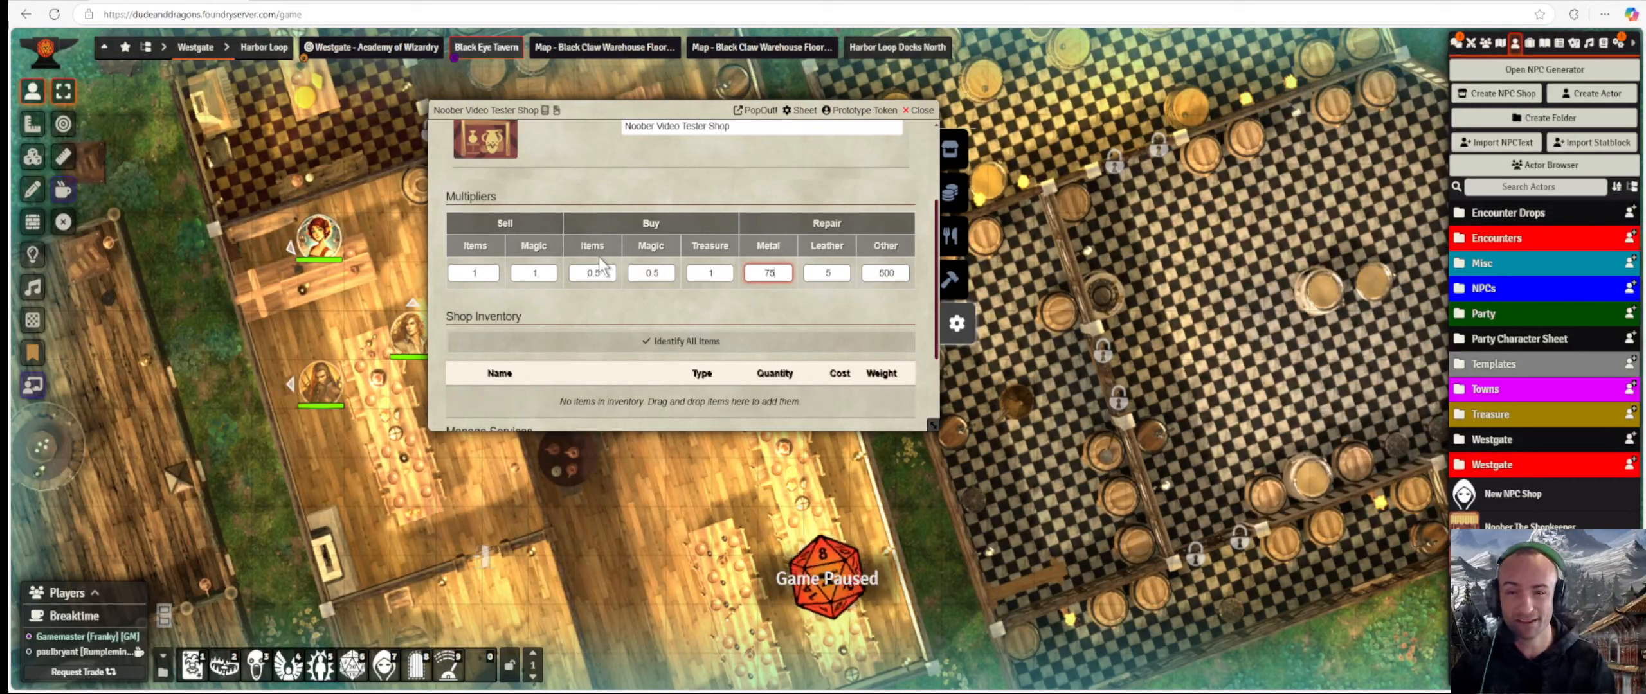
# Scroll the shop sheet down to its Multipliers section.
pyautogui.scroll(-1, 604, 255)
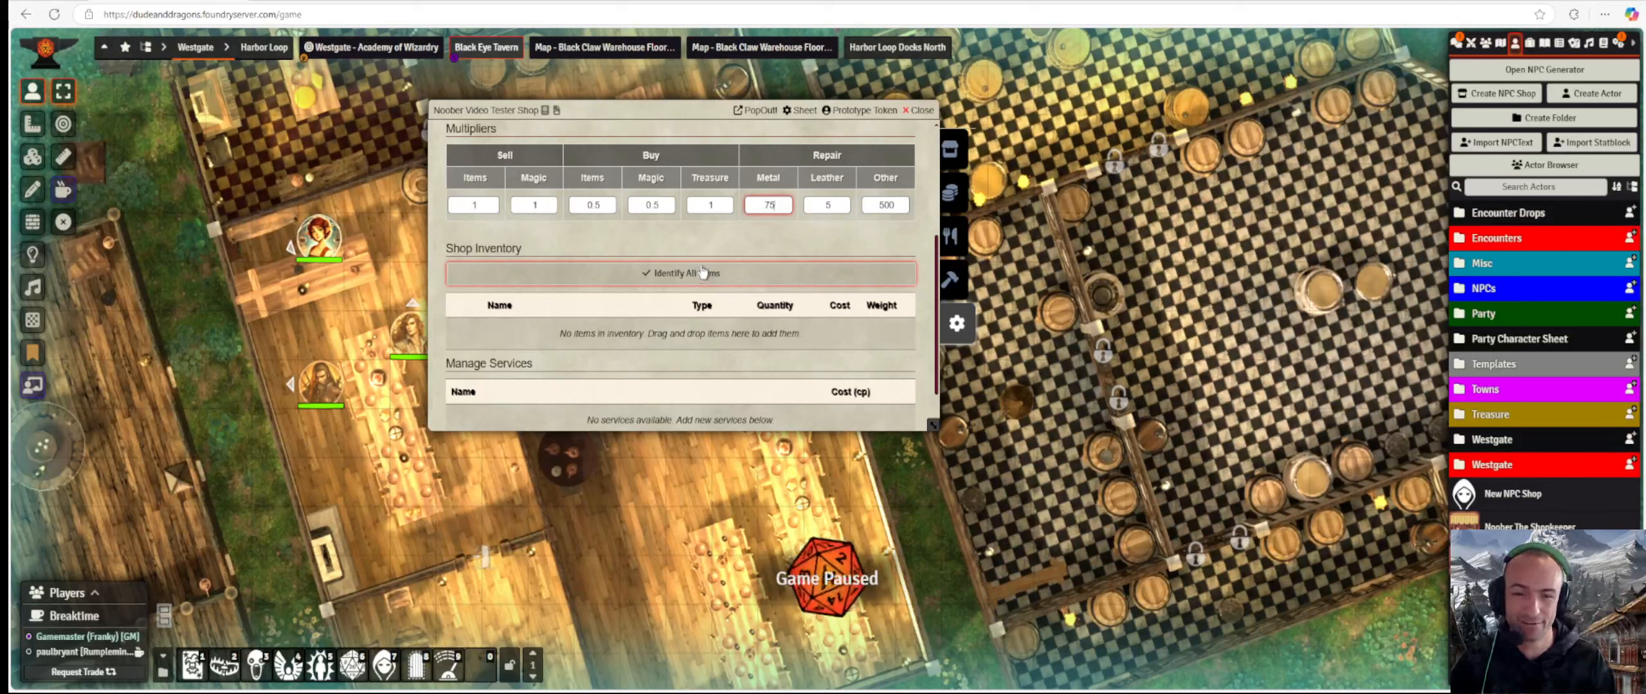
pyautogui.scroll(-1, 579, 321)
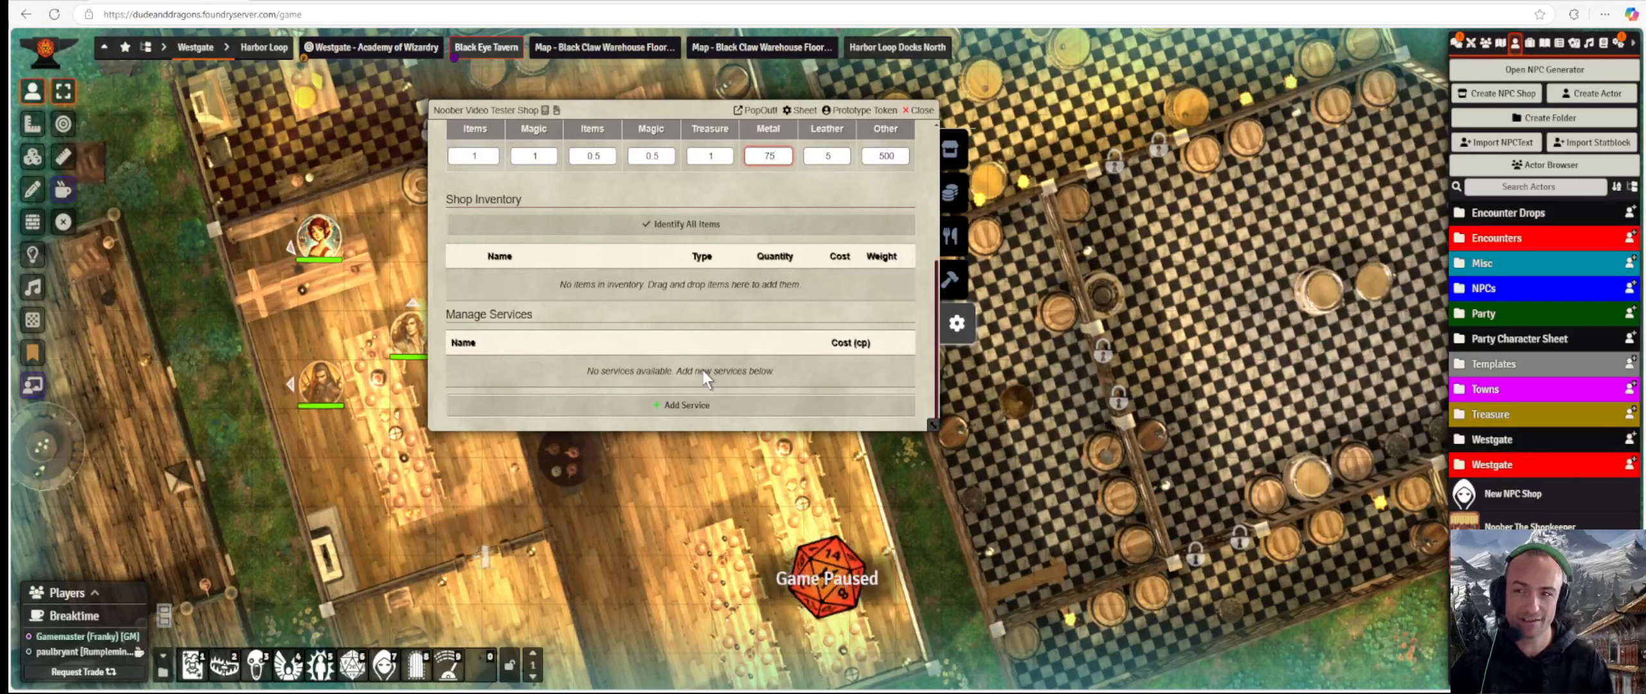
pyautogui.write('3')
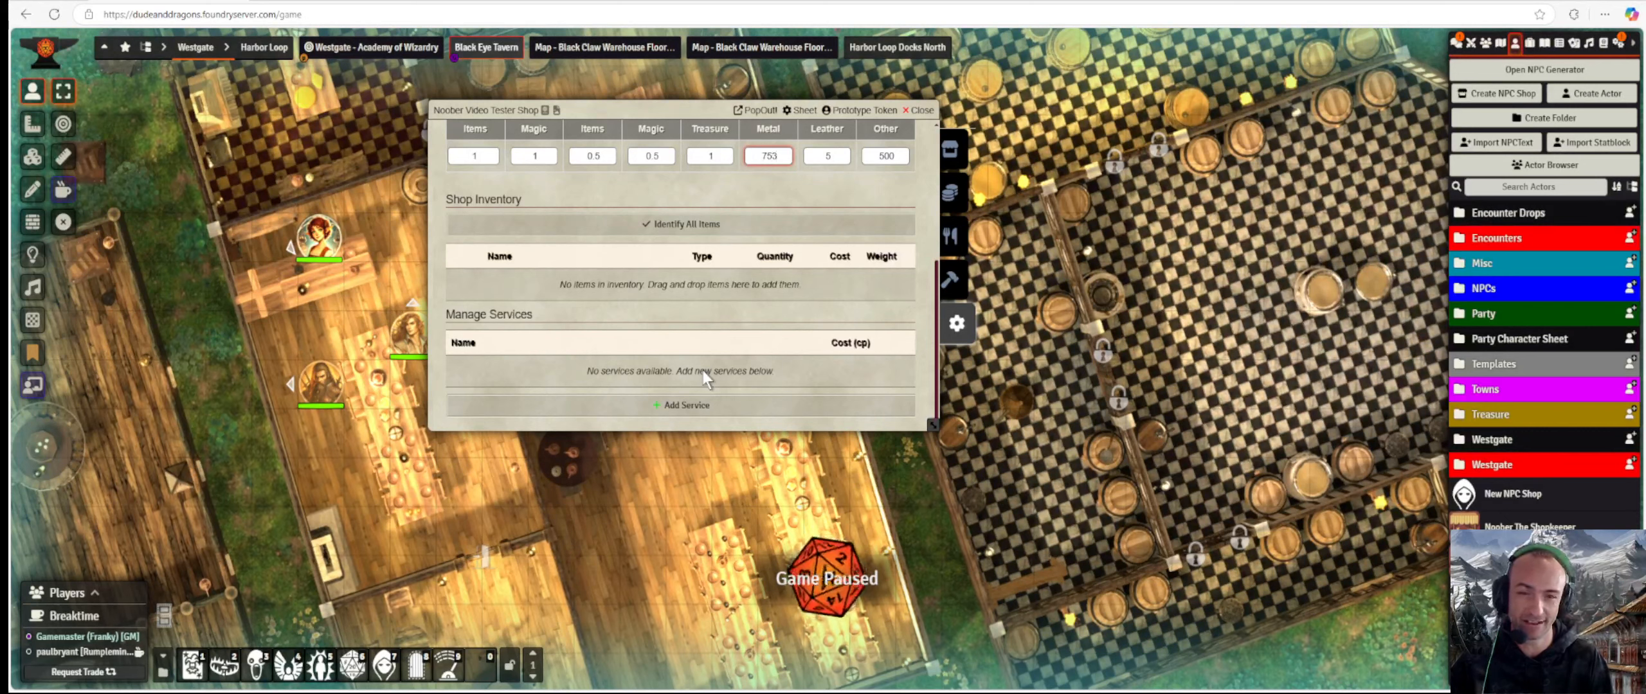
pyautogui.press('BackSpace')
pyautogui.write('0')
pyautogui.press('BackSpace')
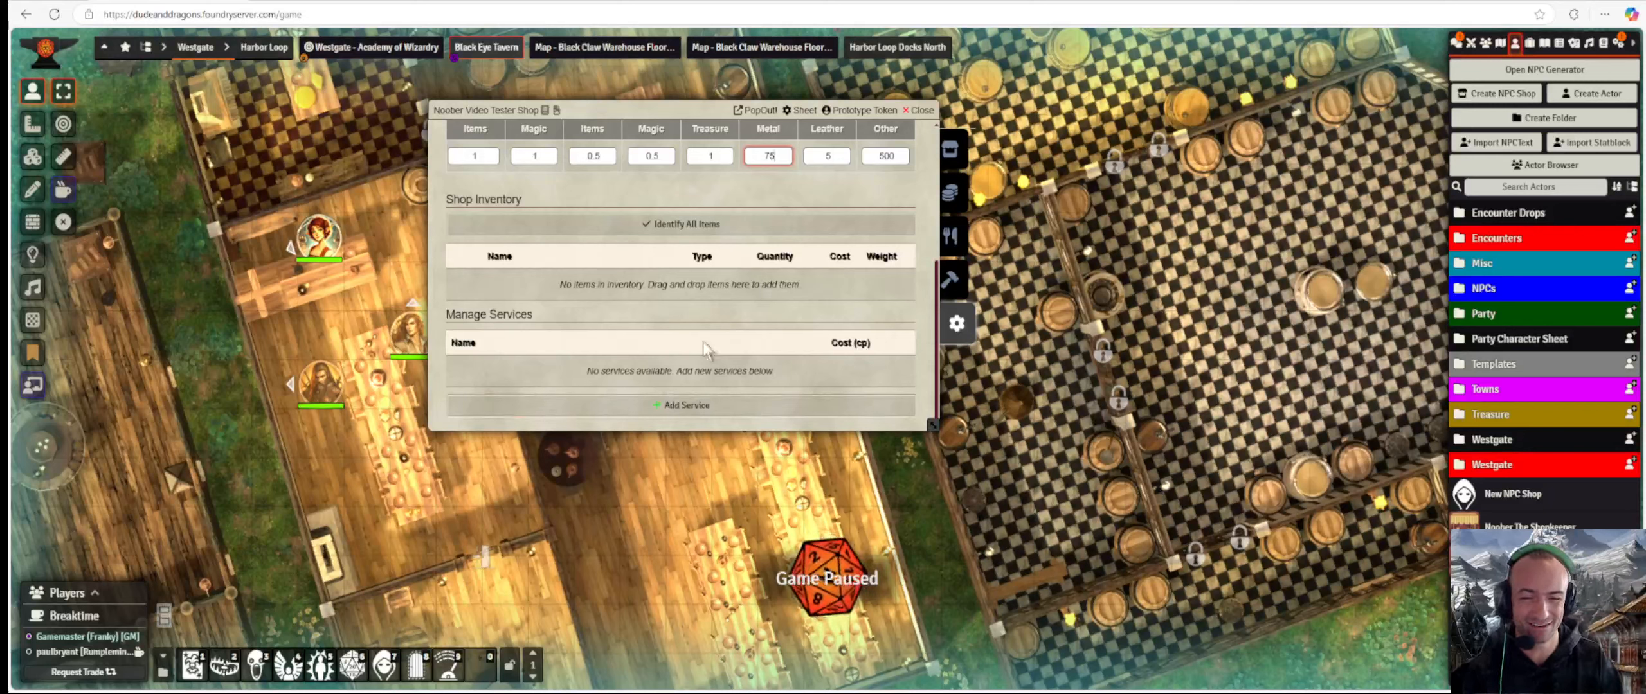
# Commit the Metal repair multiplier of 75 and show the Items directory in the sidebar.
pyautogui.scroll(4, 629, 311)
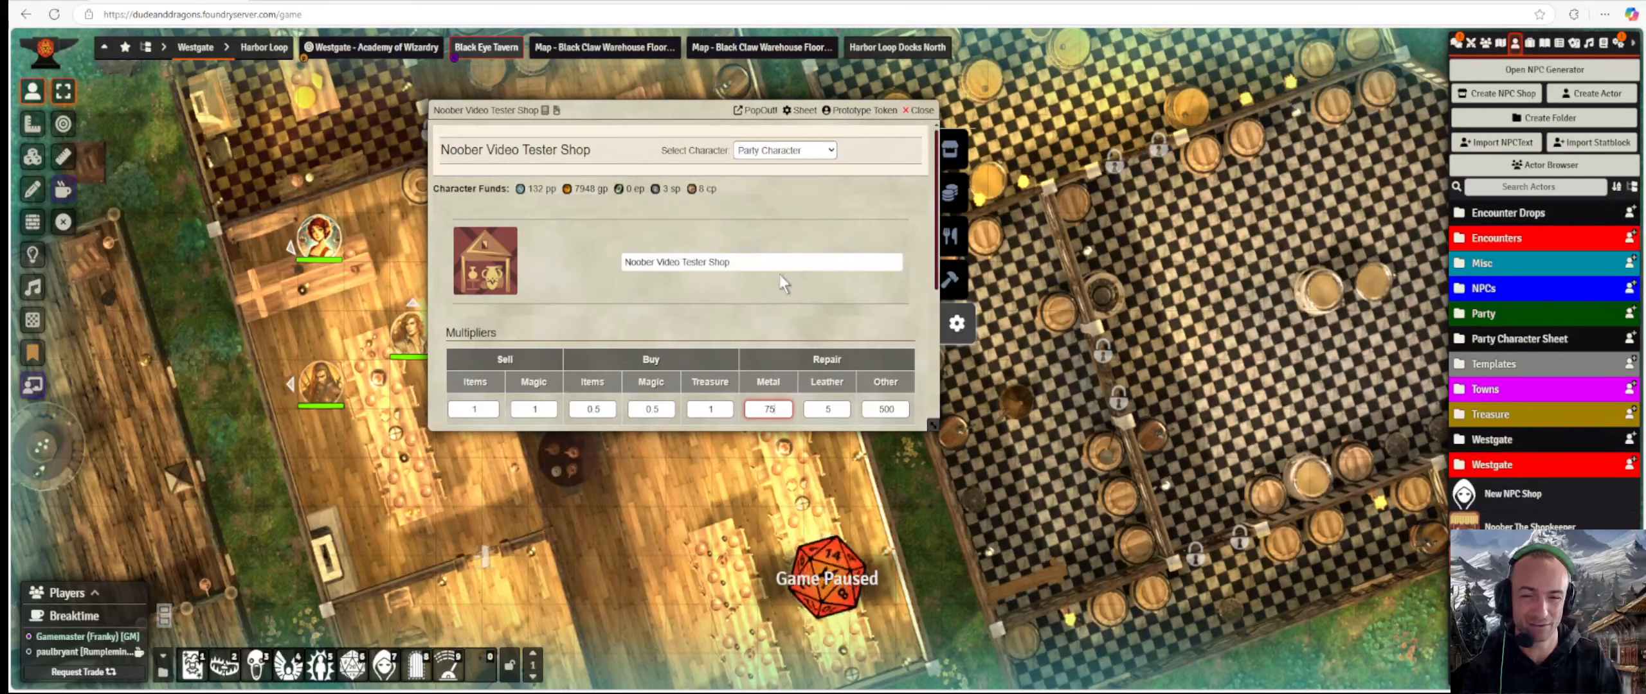
pyautogui.scroll(-2, 716, 264)
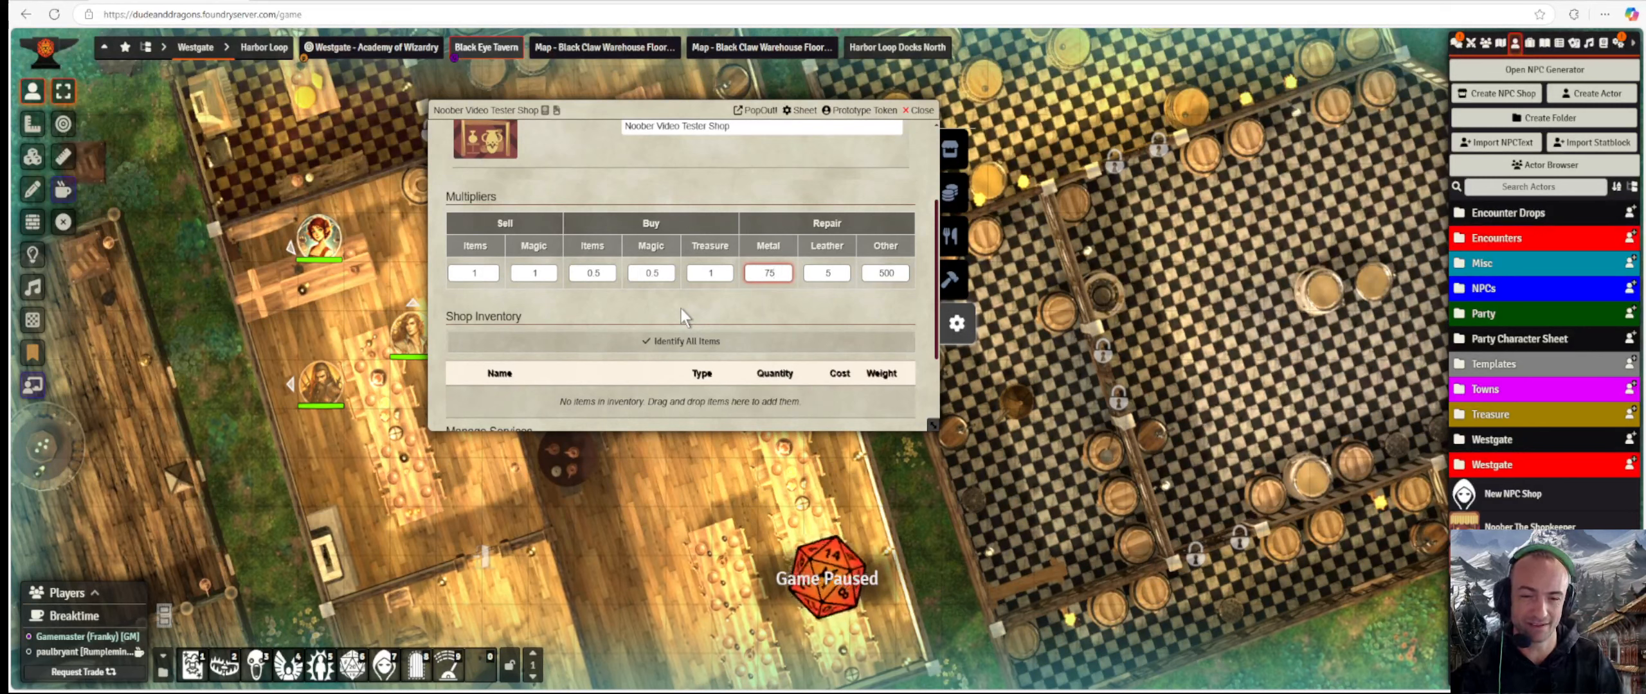
pyautogui.scroll(-1, 681, 308)
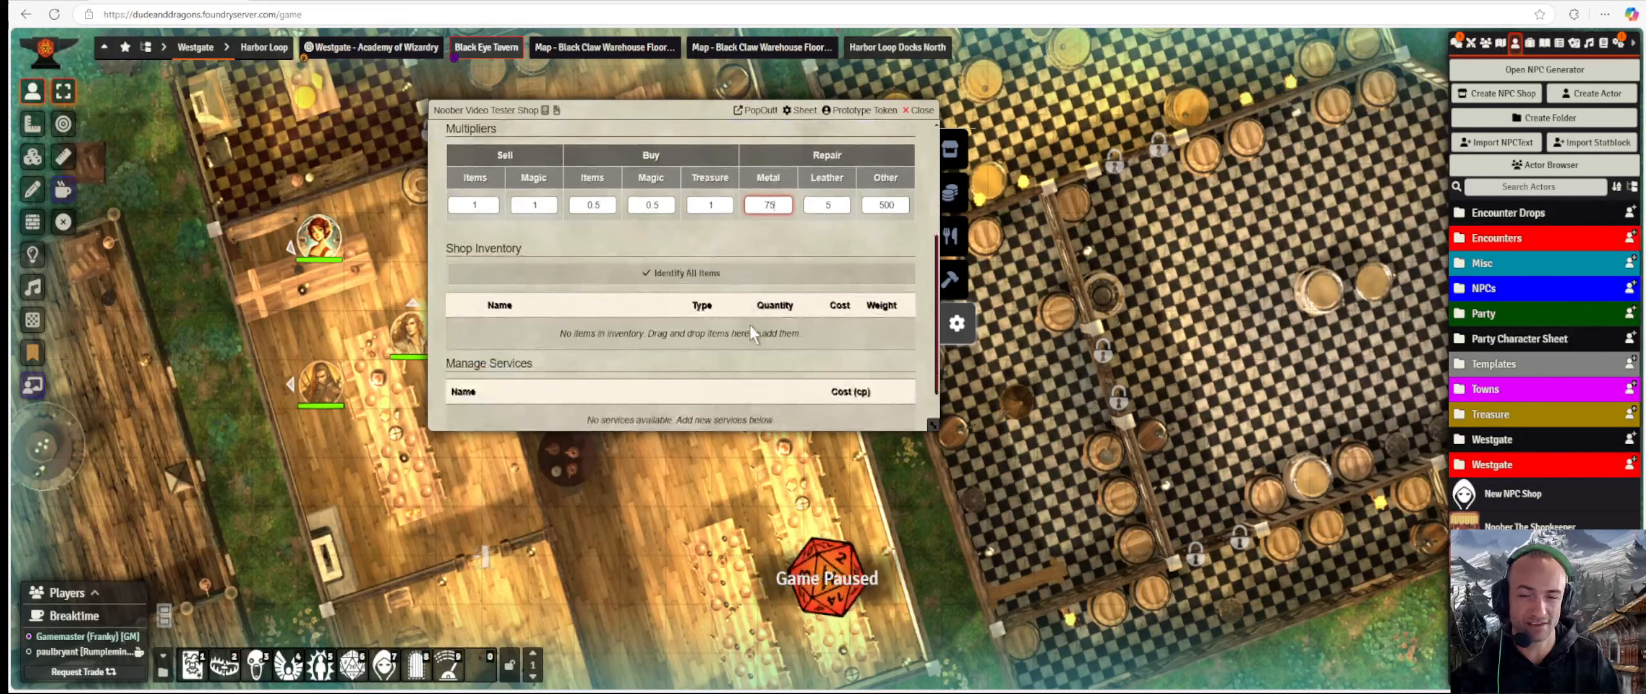
pyautogui.click(1534, 45)
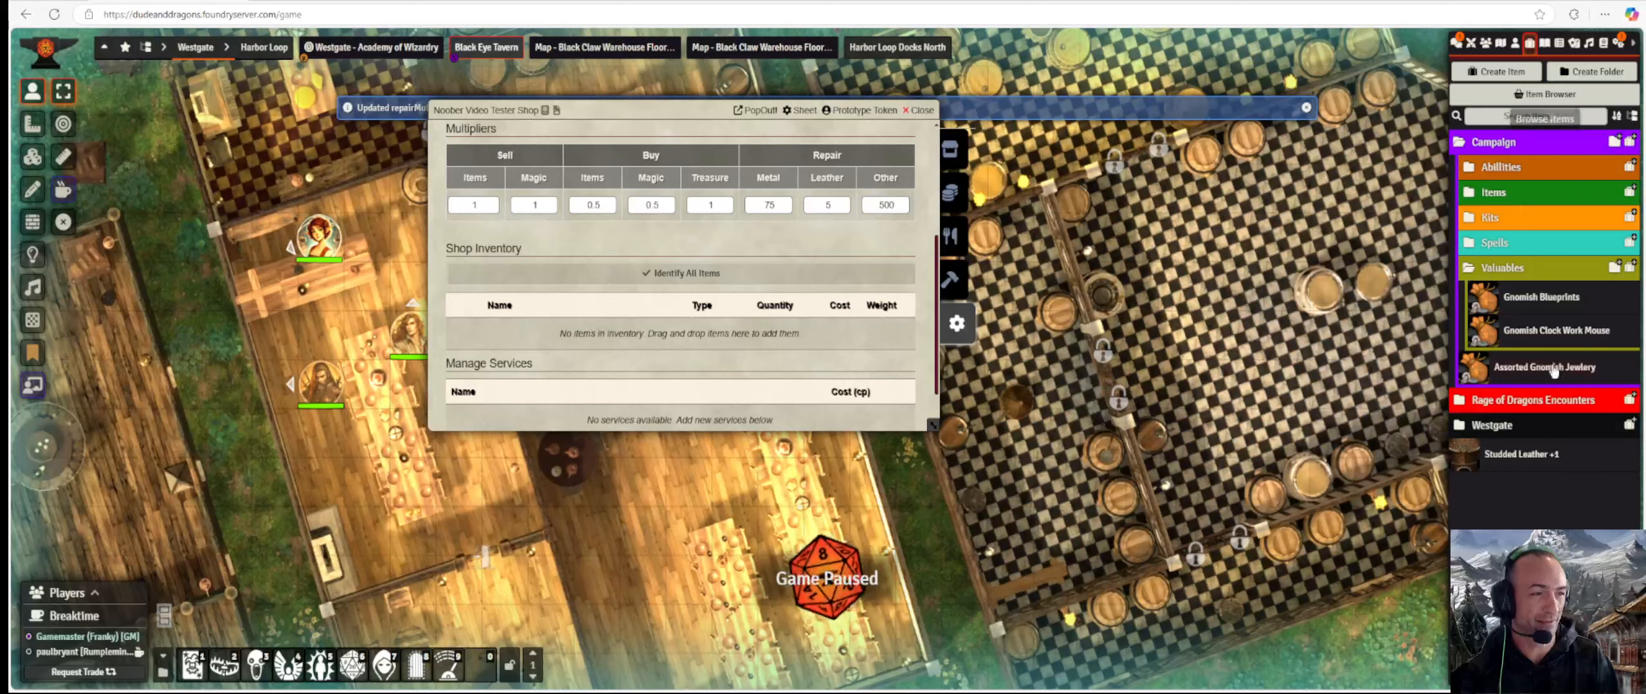
pyautogui.moveTo(604, 103); pyautogui.dragTo(587, 126)
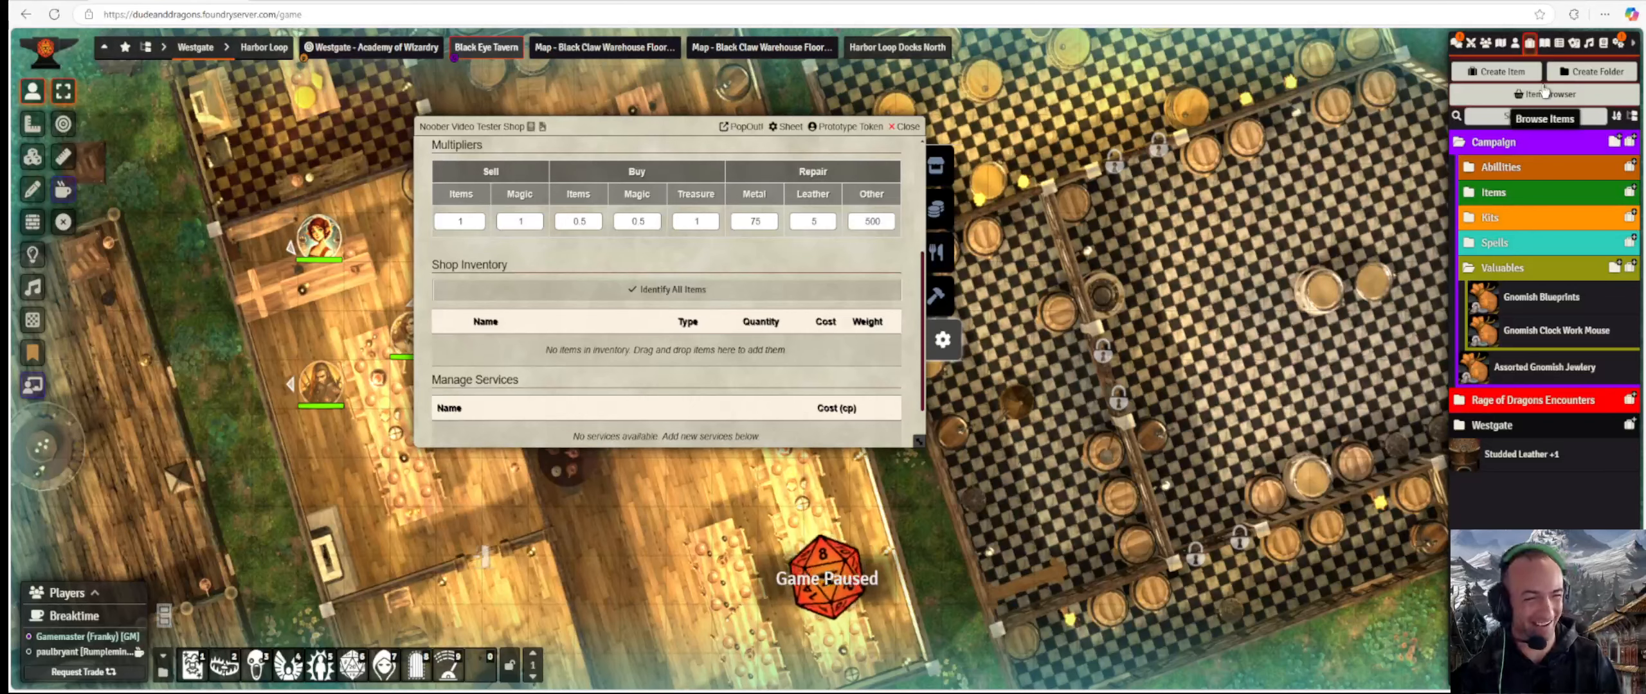
# Open the Item Browser to the right of the shop and filter it to Item type gear.
pyautogui.click(1576, 94)
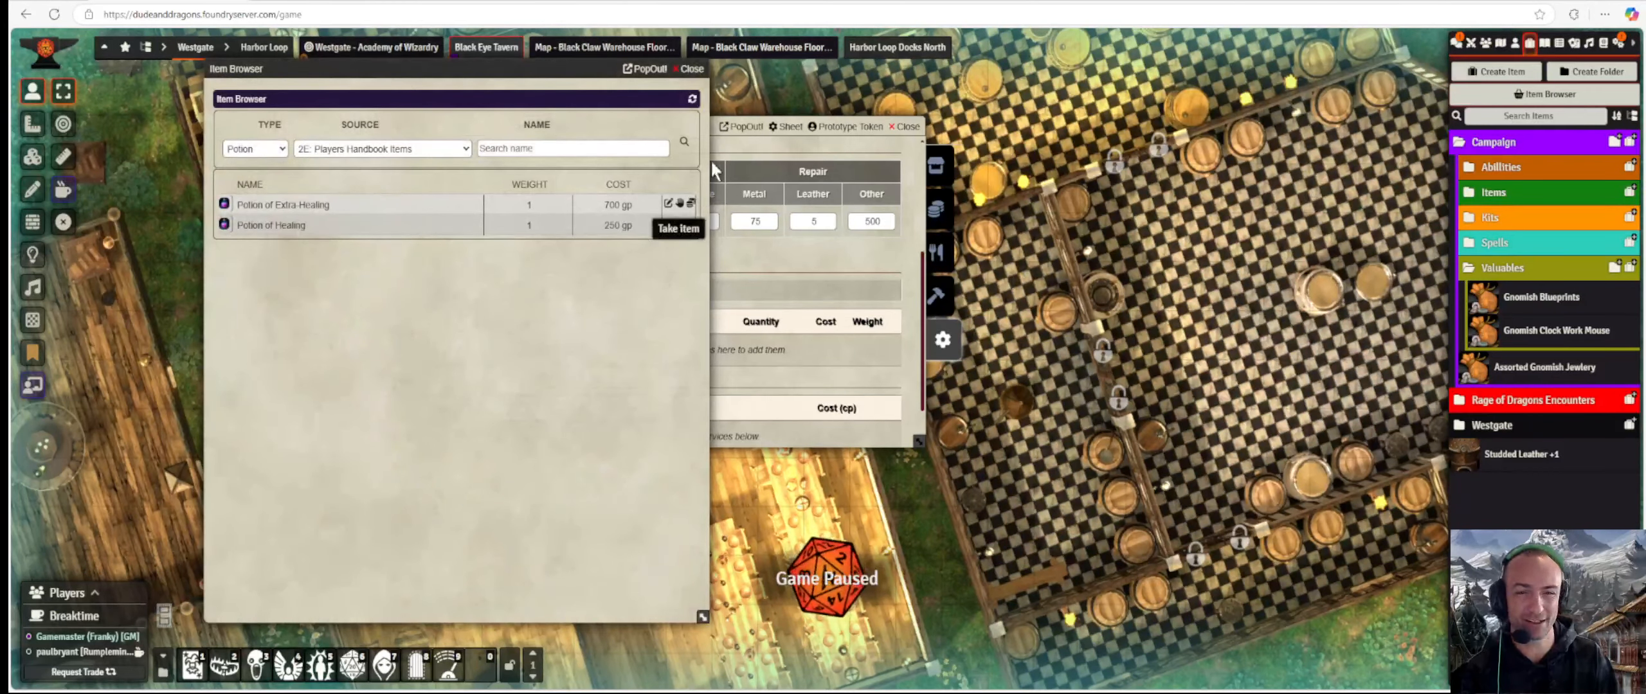
pyautogui.moveTo(552, 72); pyautogui.dragTo(1309, 95)
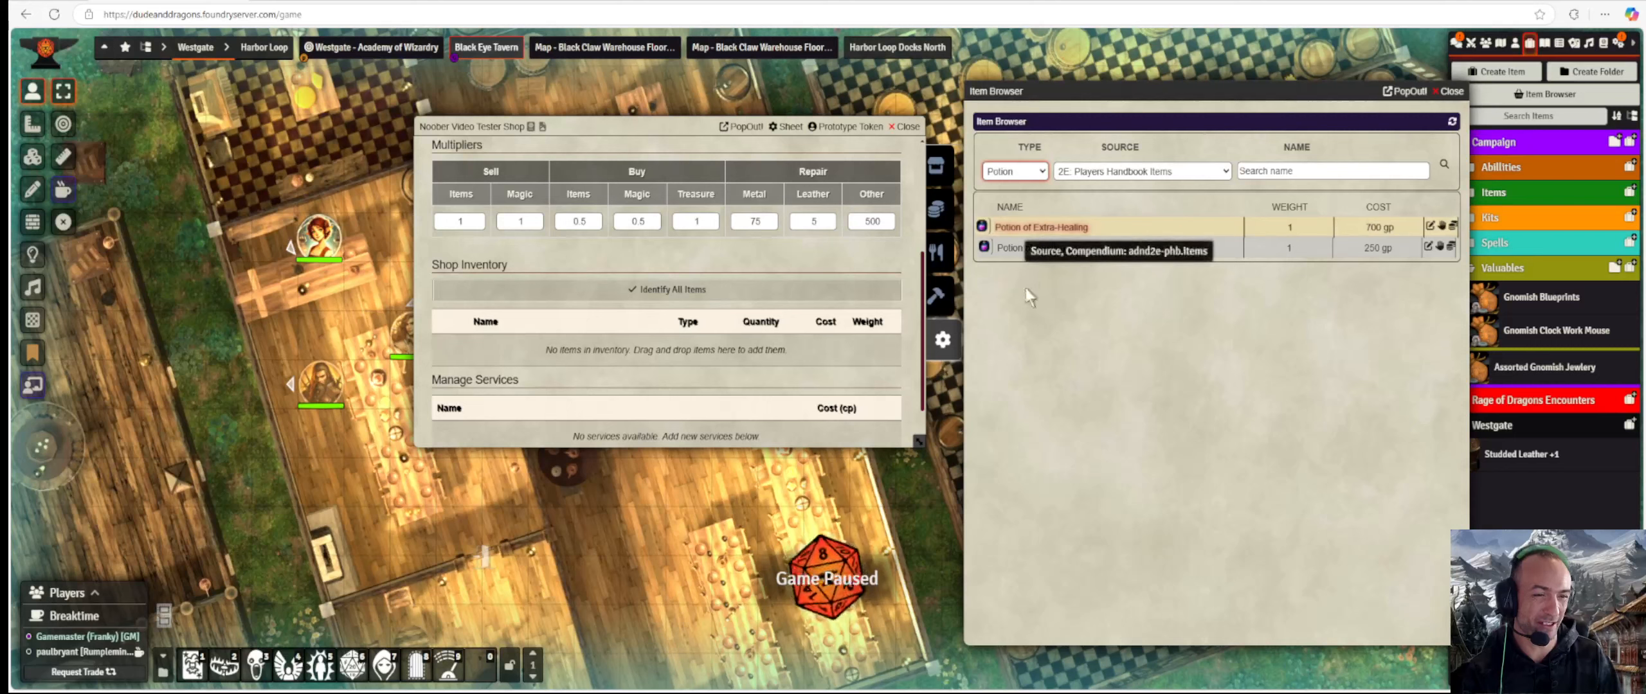
pyautogui.click(1026, 228)
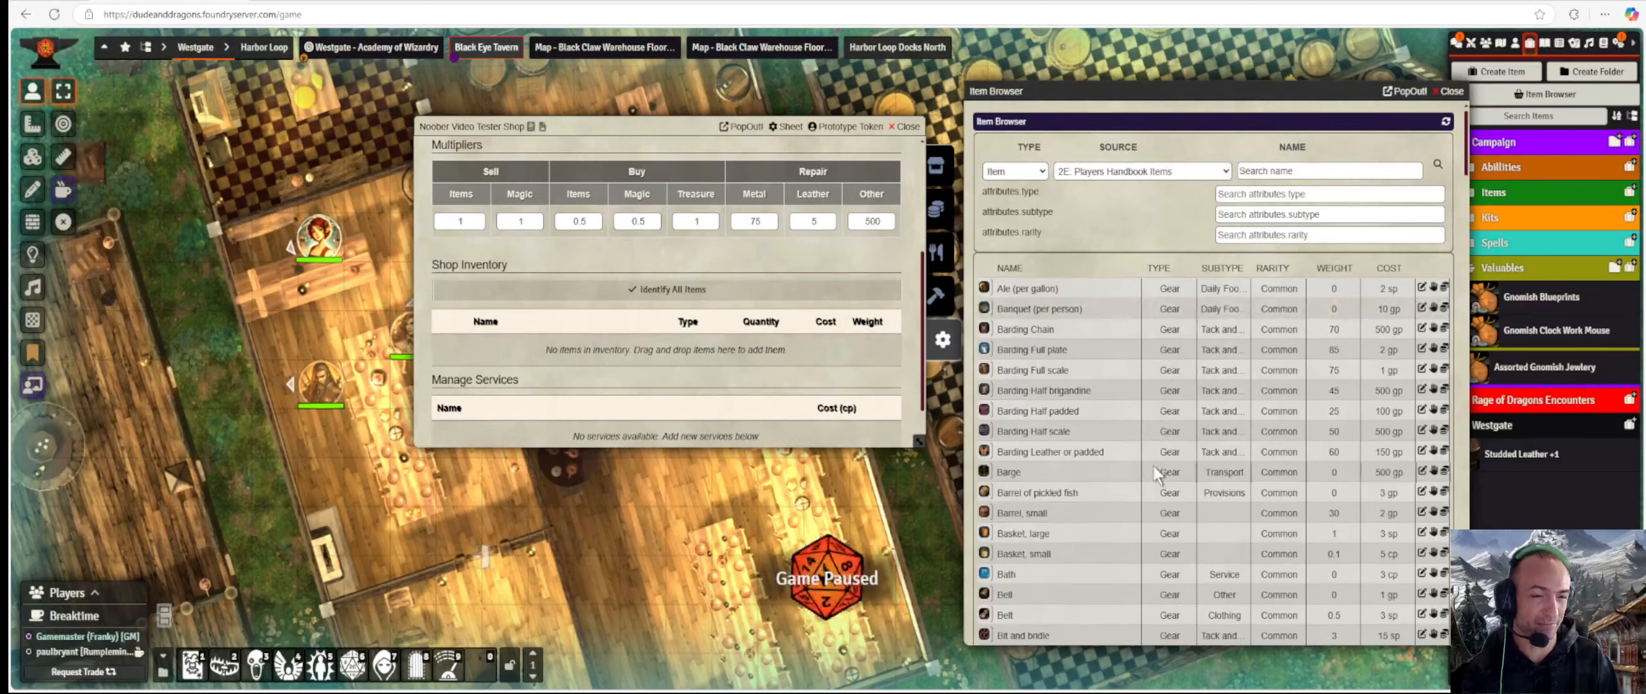
pyautogui.scroll(-3, 1115, 445)
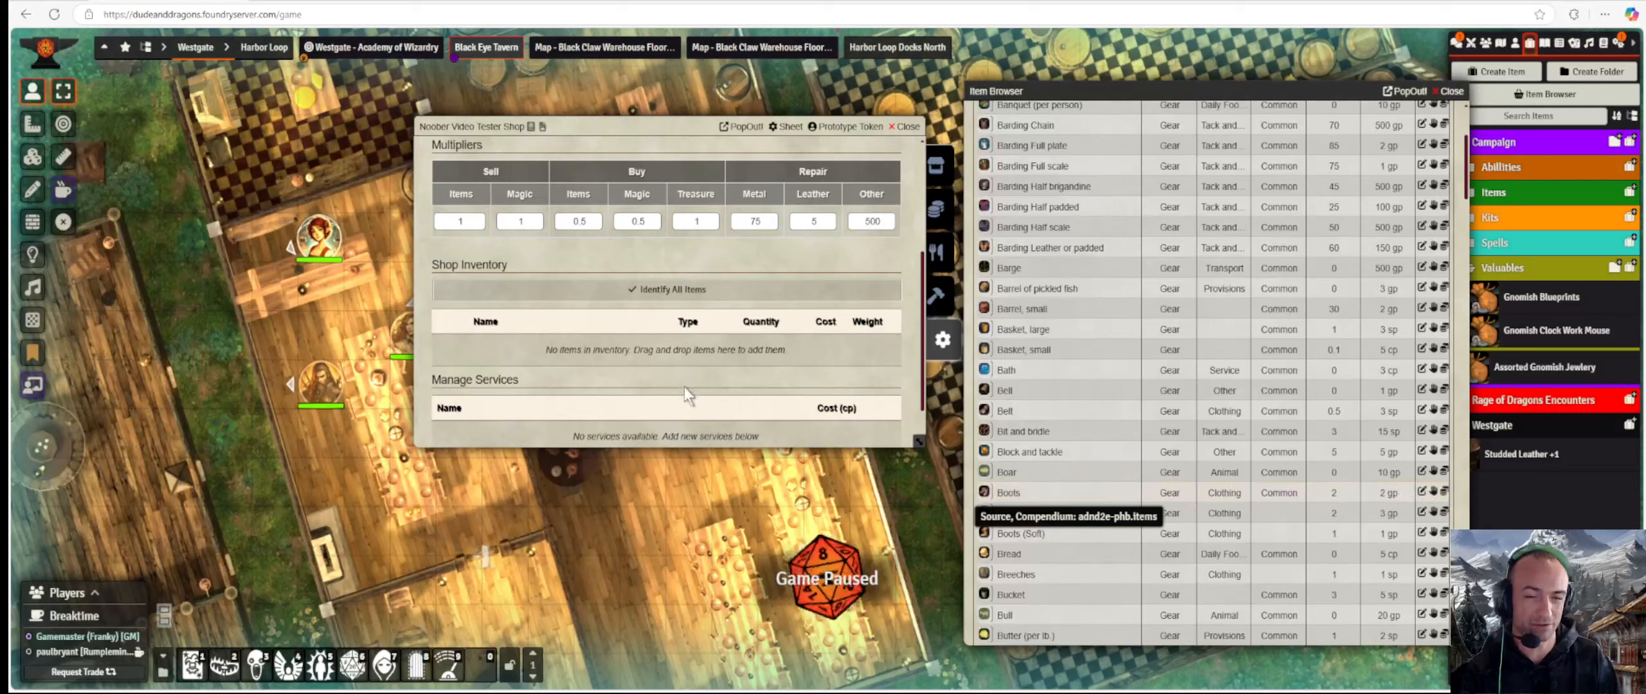
pyautogui.scroll(3, 684, 387)
pyautogui.scroll(-4, 712, 358)
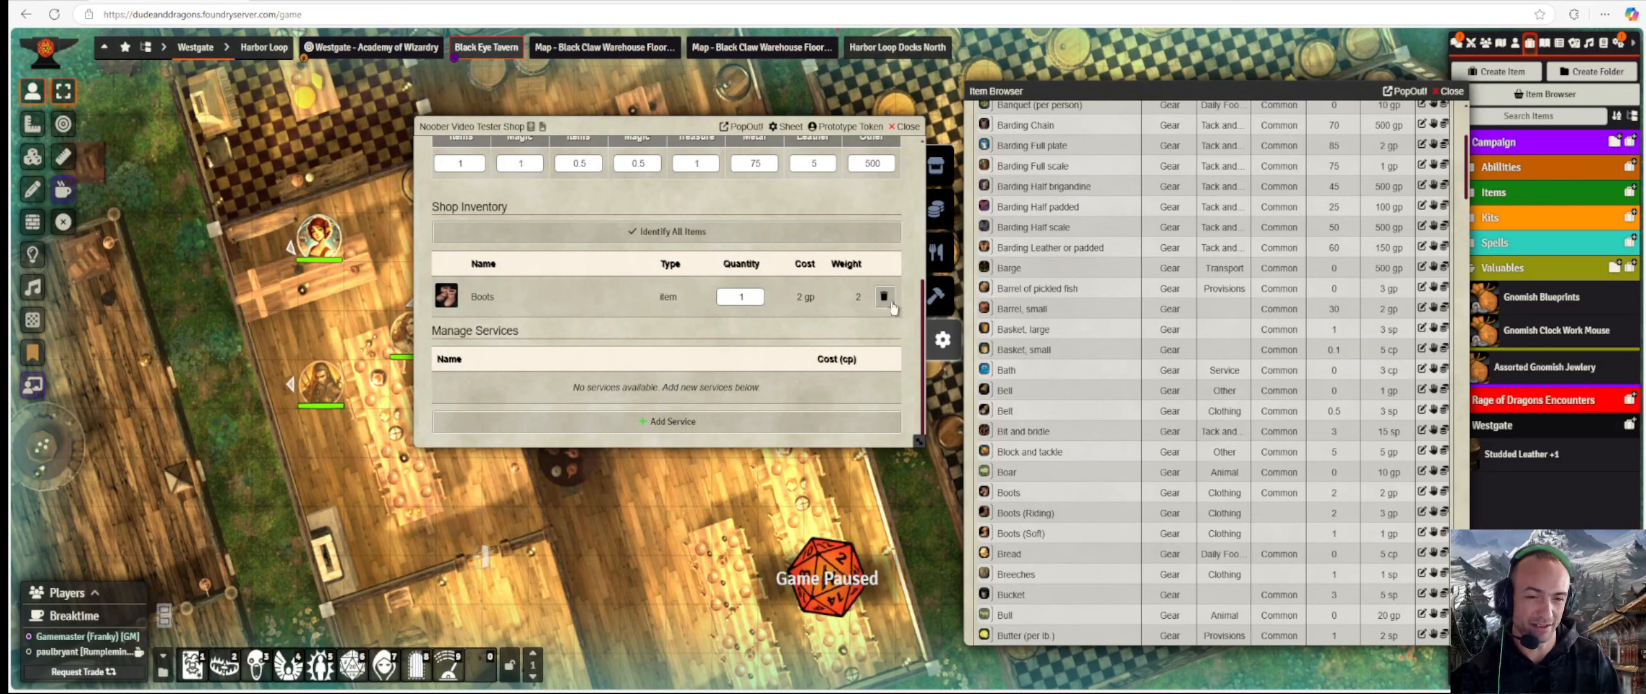
# Change the Boots stock quantity in the shop to 4.
pyautogui.doubleClick(754, 297)
pyautogui.write('2')
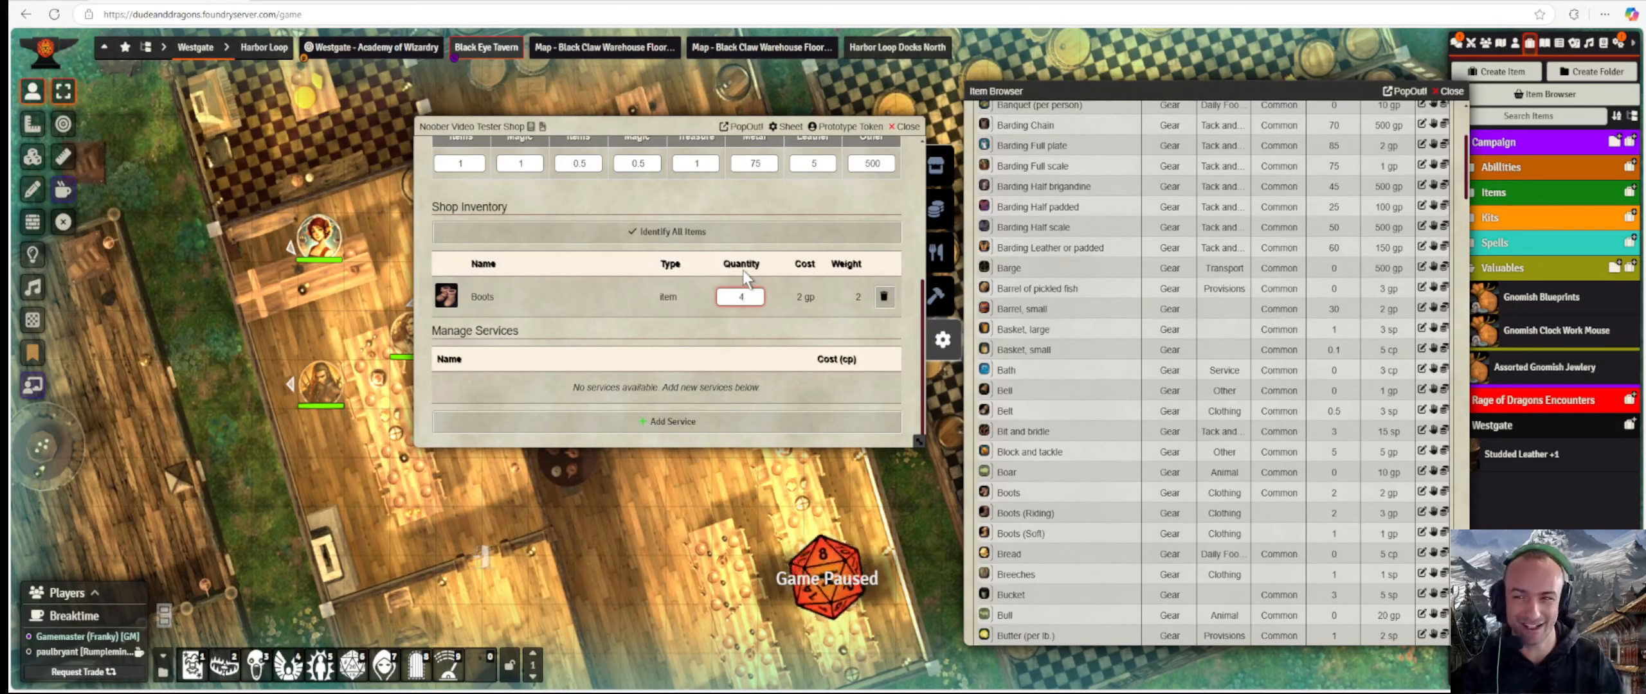
pyautogui.click(786, 280)
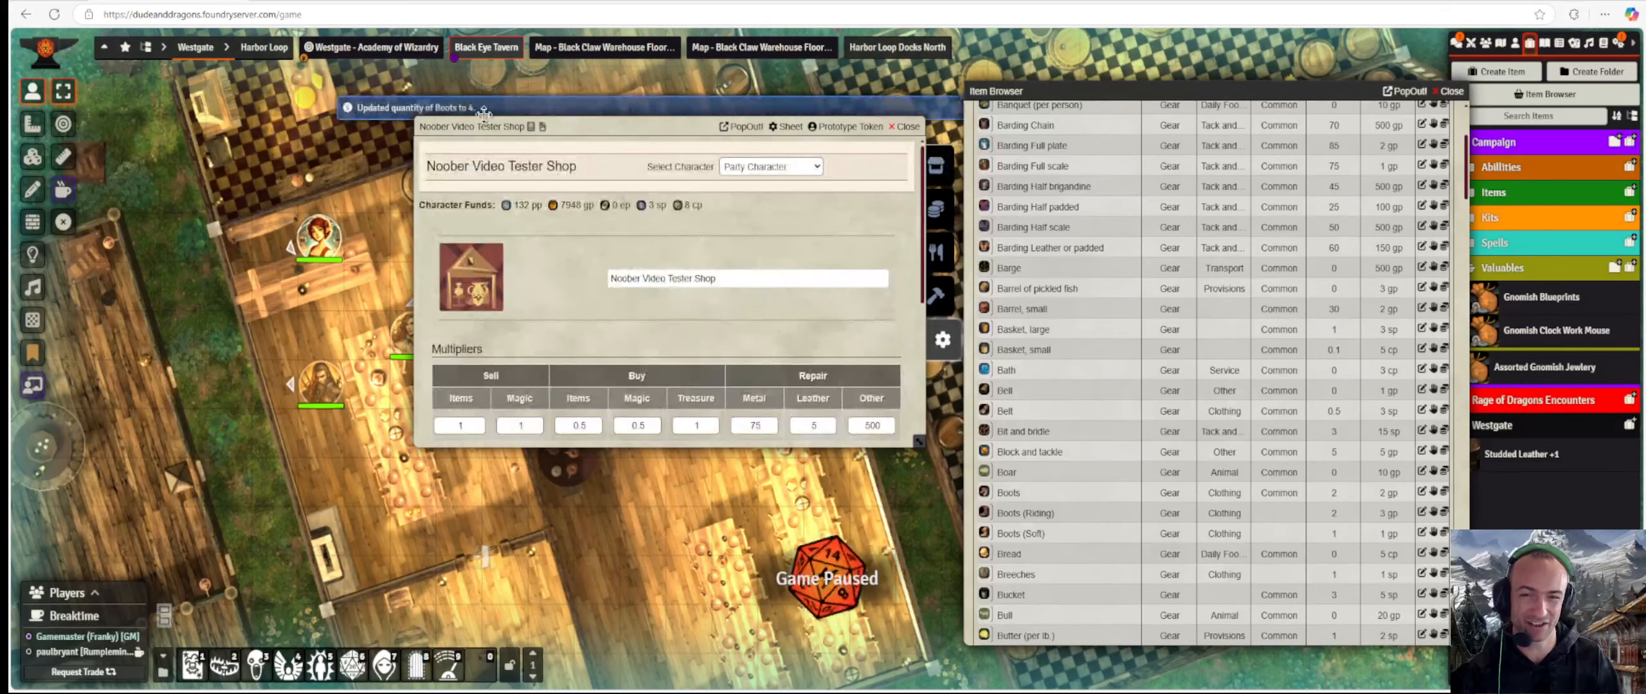
# Stock the shop with Bread (5 cp) and Breeches (1 sp) from the Item Browser list.
pyautogui.scroll(-4, 656, 314)
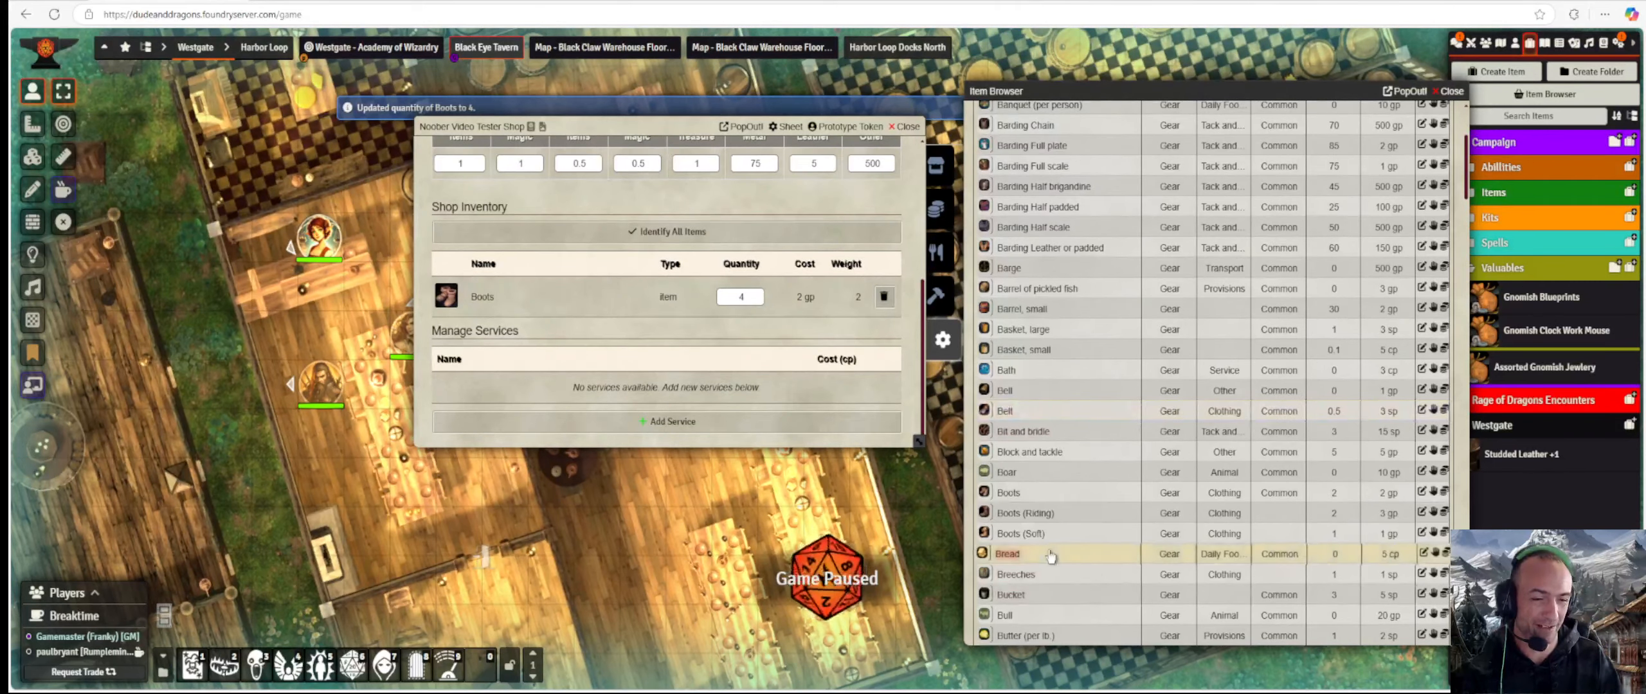
pyautogui.scroll(-1, 1007, 553)
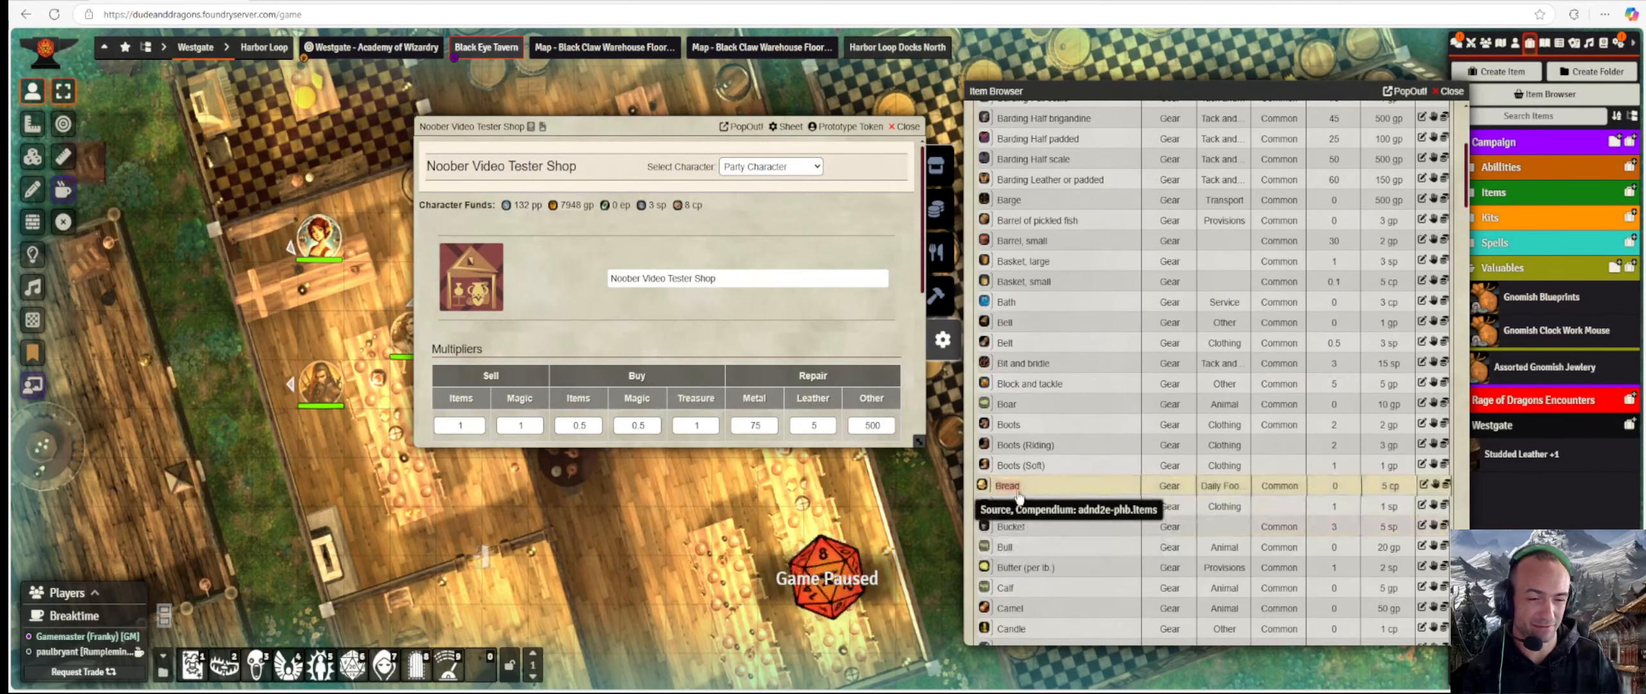
pyautogui.moveTo(1017, 490); pyautogui.dragTo(653, 326)
pyautogui.scroll(-3, 689, 342)
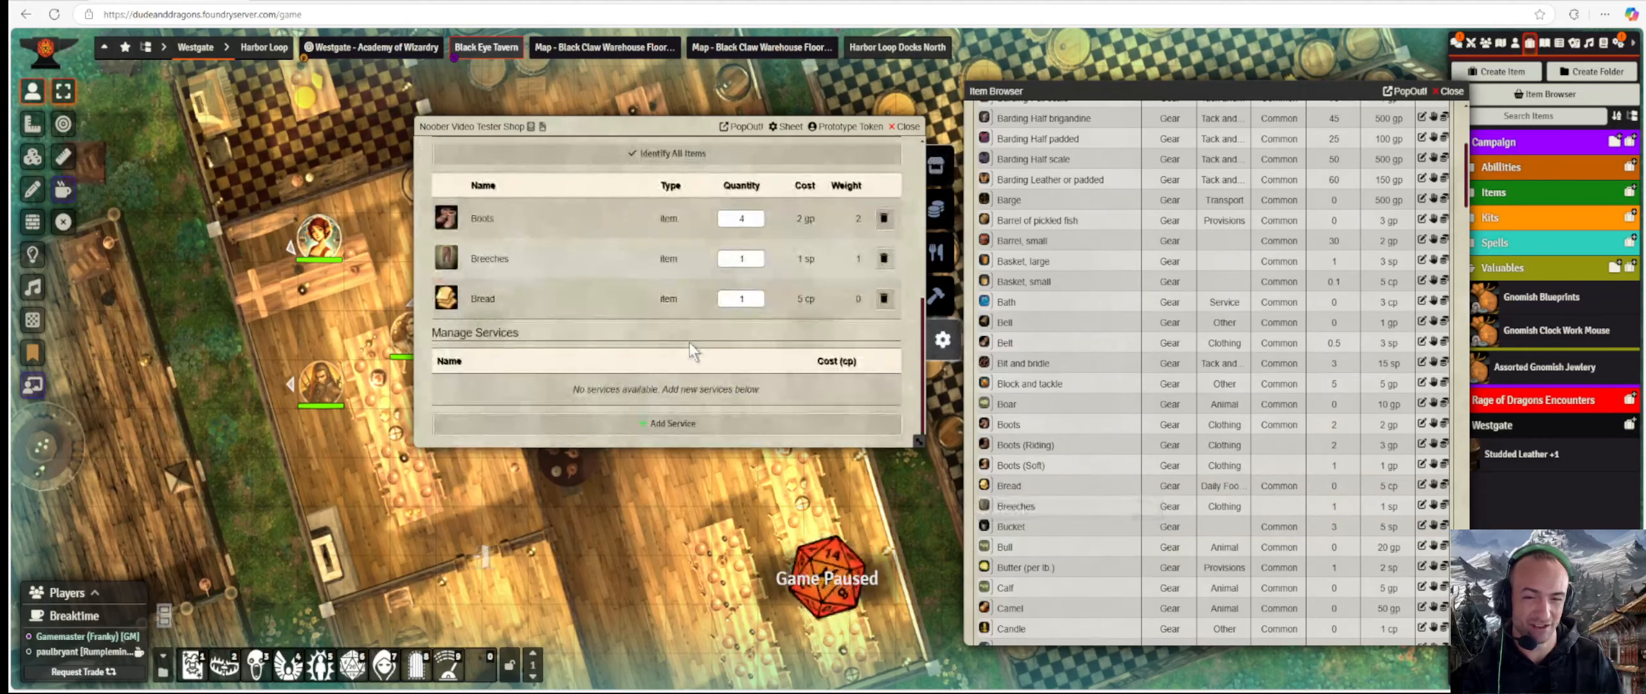
pyautogui.scroll(-5, 1085, 576)
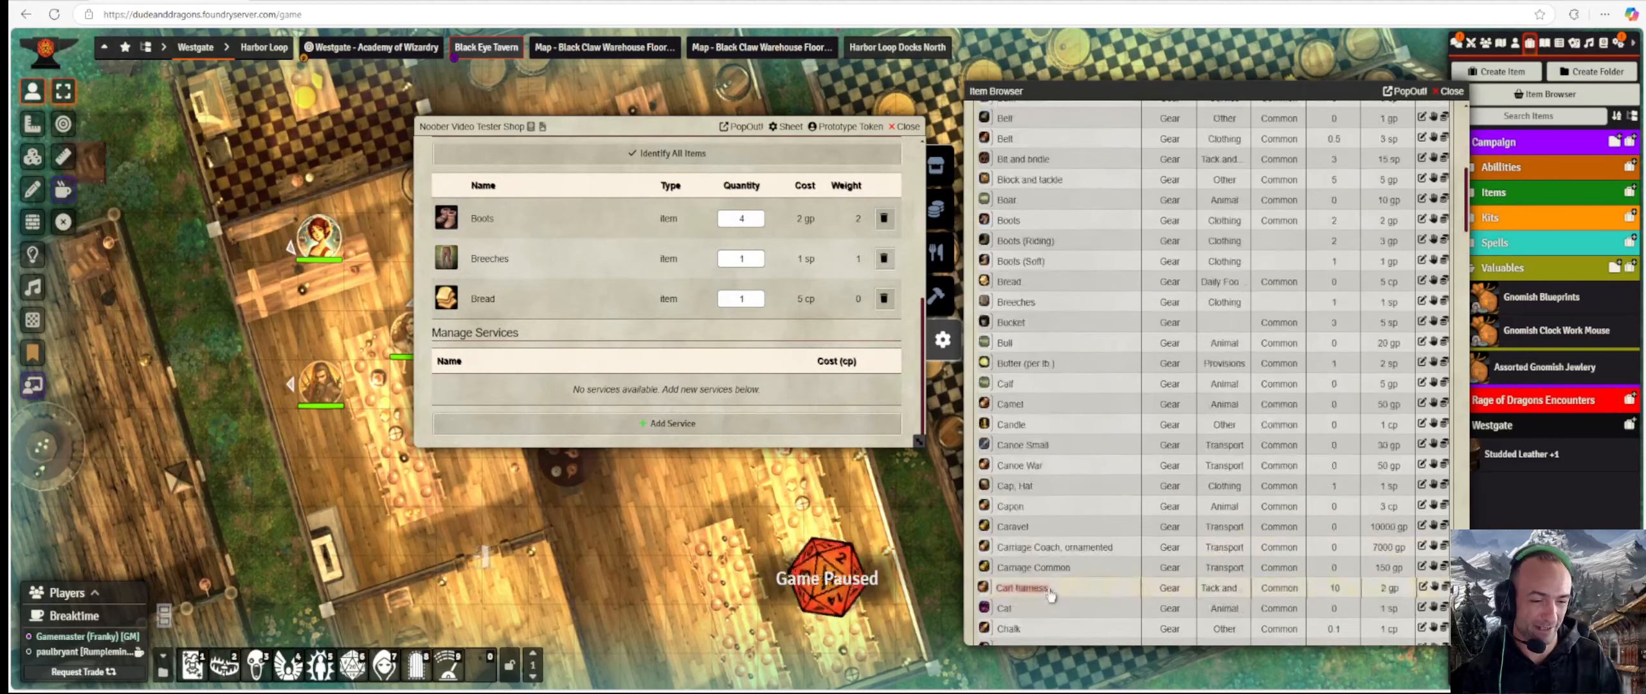
pyautogui.scroll(-1, 1049, 594)
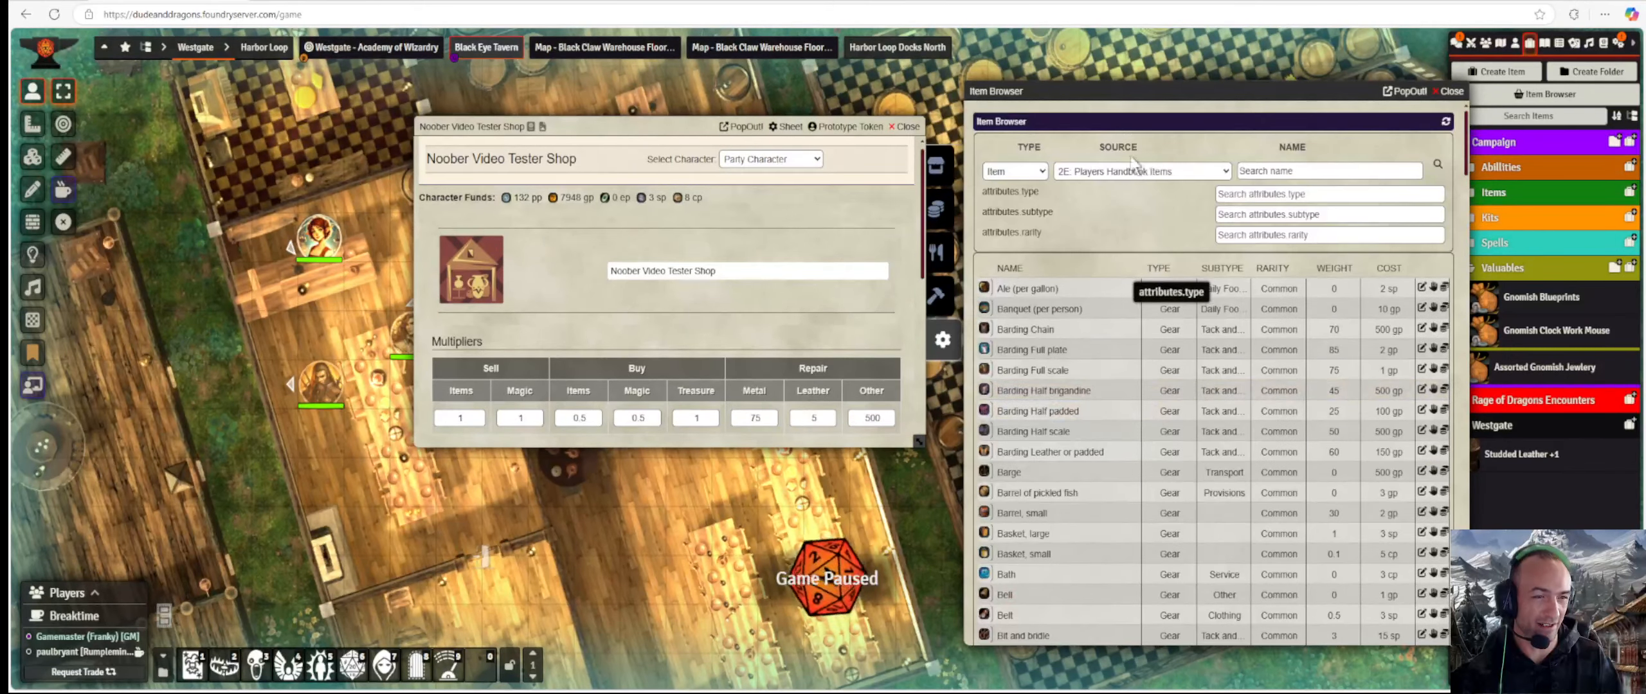
# Filter the item browser to weapons, then containers, to stock Dagger, Backpack and Quiver.
pyautogui.click(1039, 173)
pyautogui.click(999, 453)
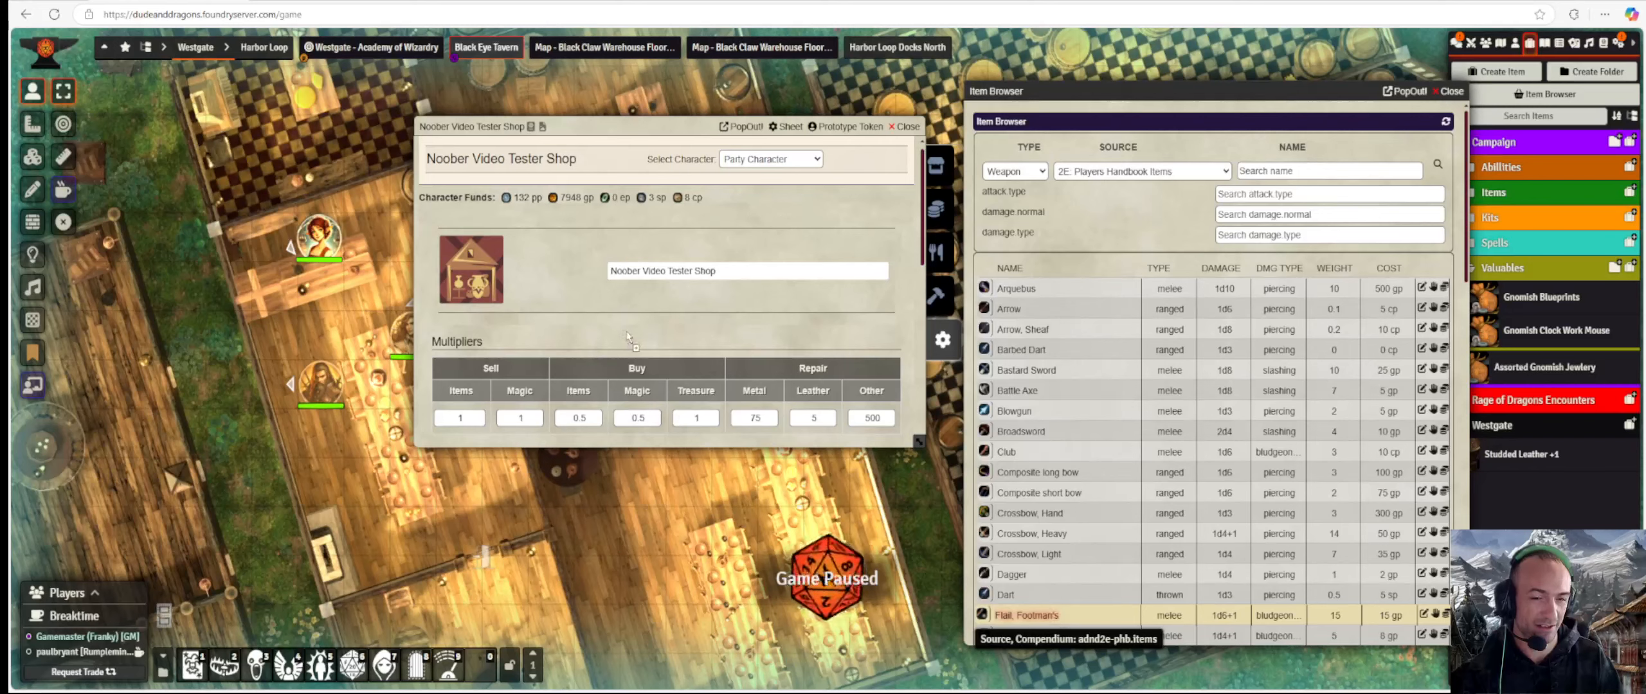
pyautogui.click(1026, 299)
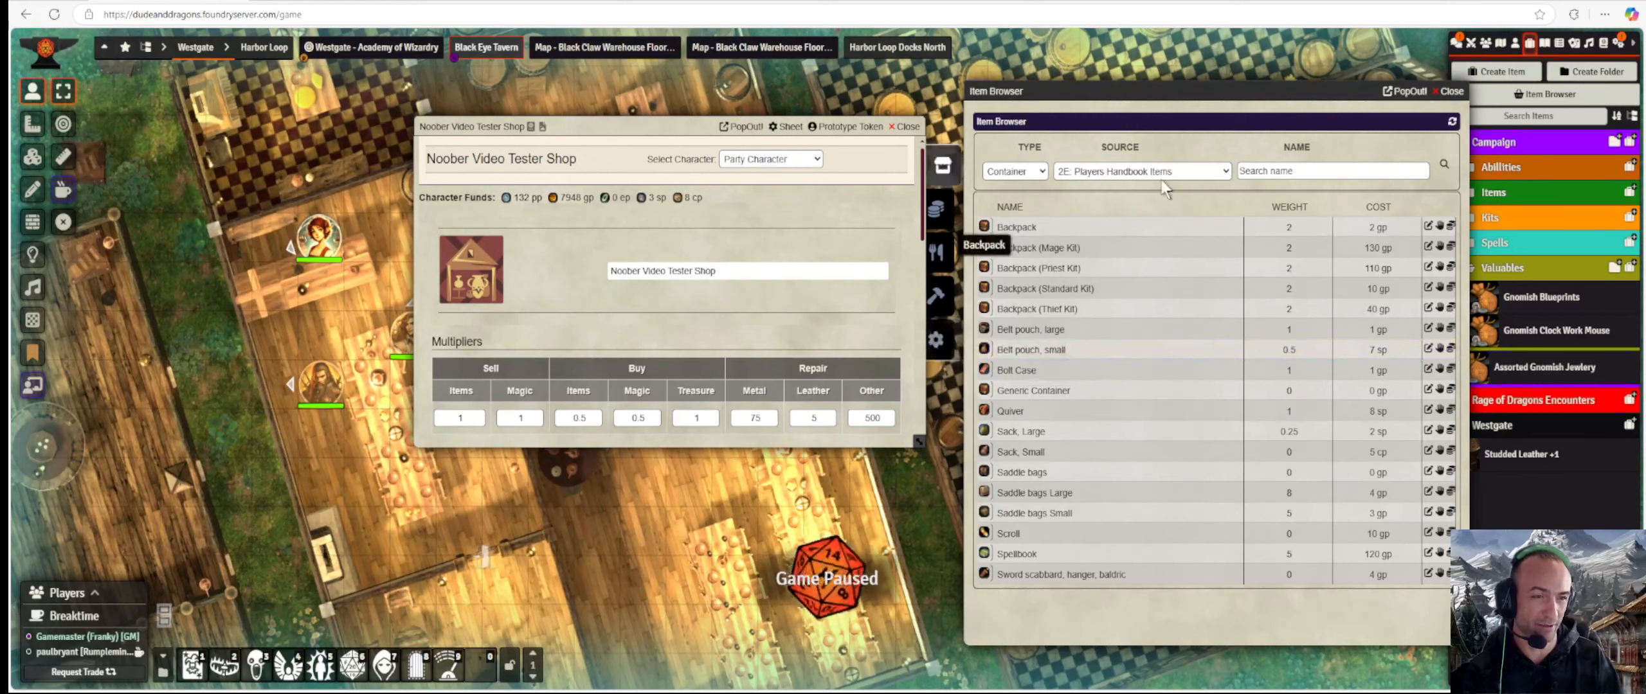
# List potions from the 2E: Dungeon Masters Guide Items source in the item browser.
pyautogui.click(1041, 172)
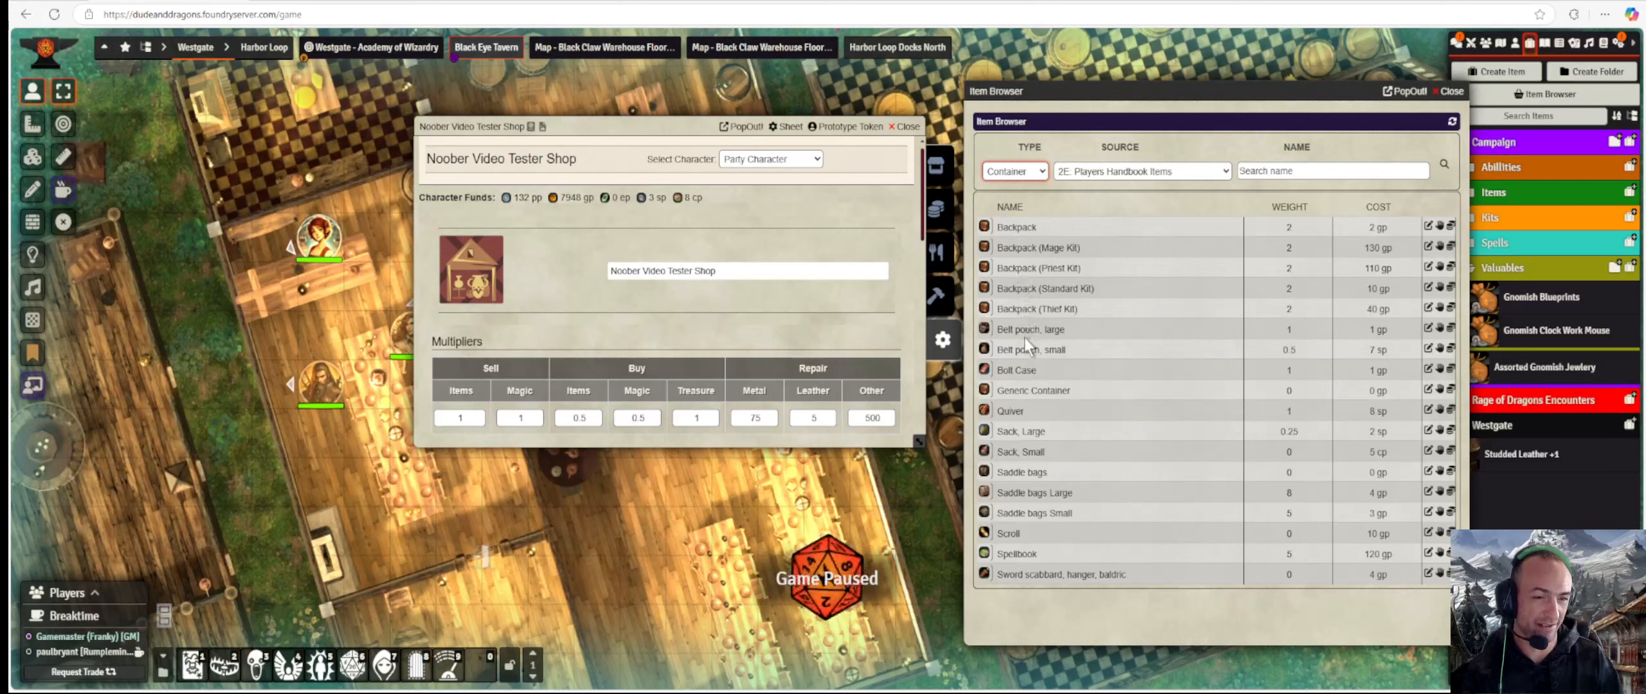
pyautogui.click(1019, 384)
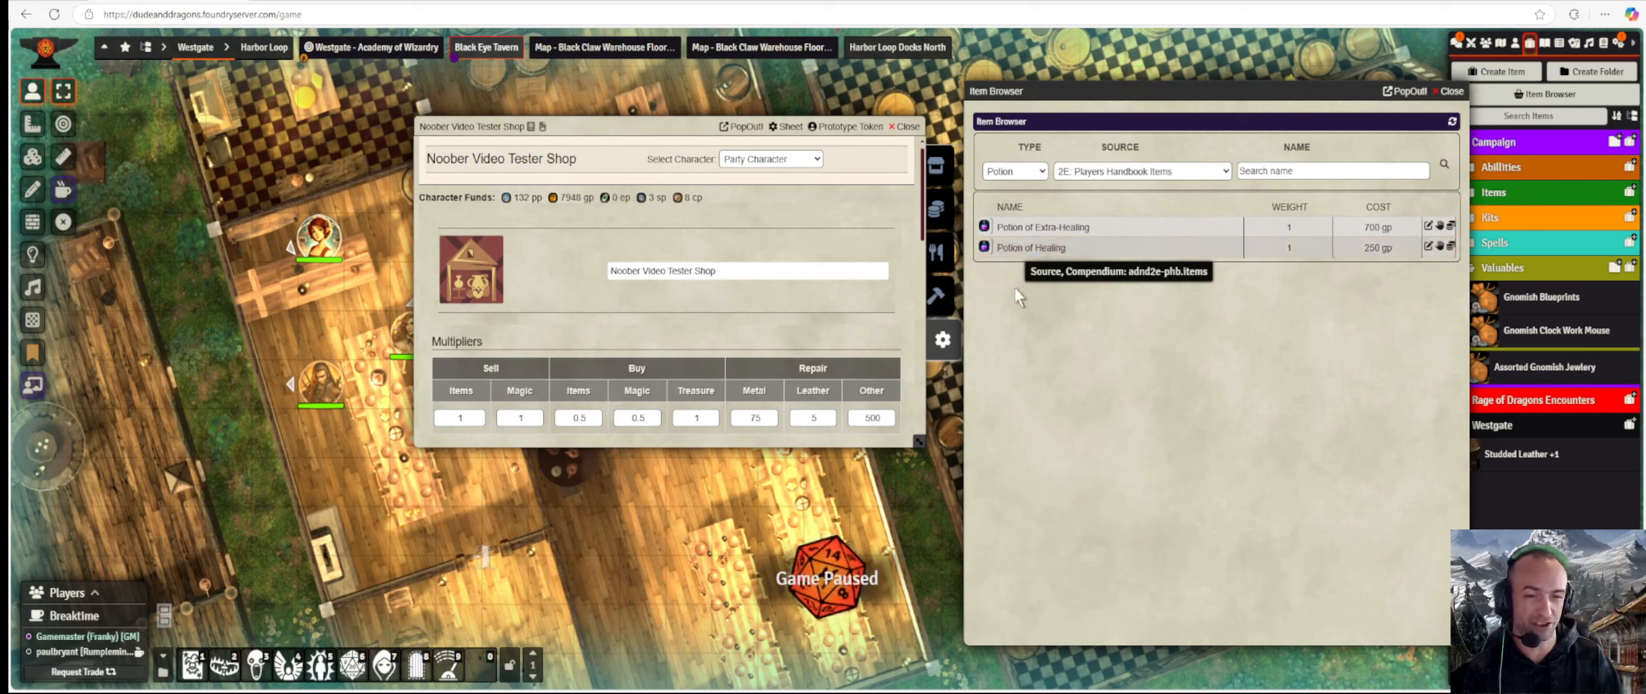
pyautogui.scroll(-8, 709, 342)
pyautogui.scroll(-2, 708, 342)
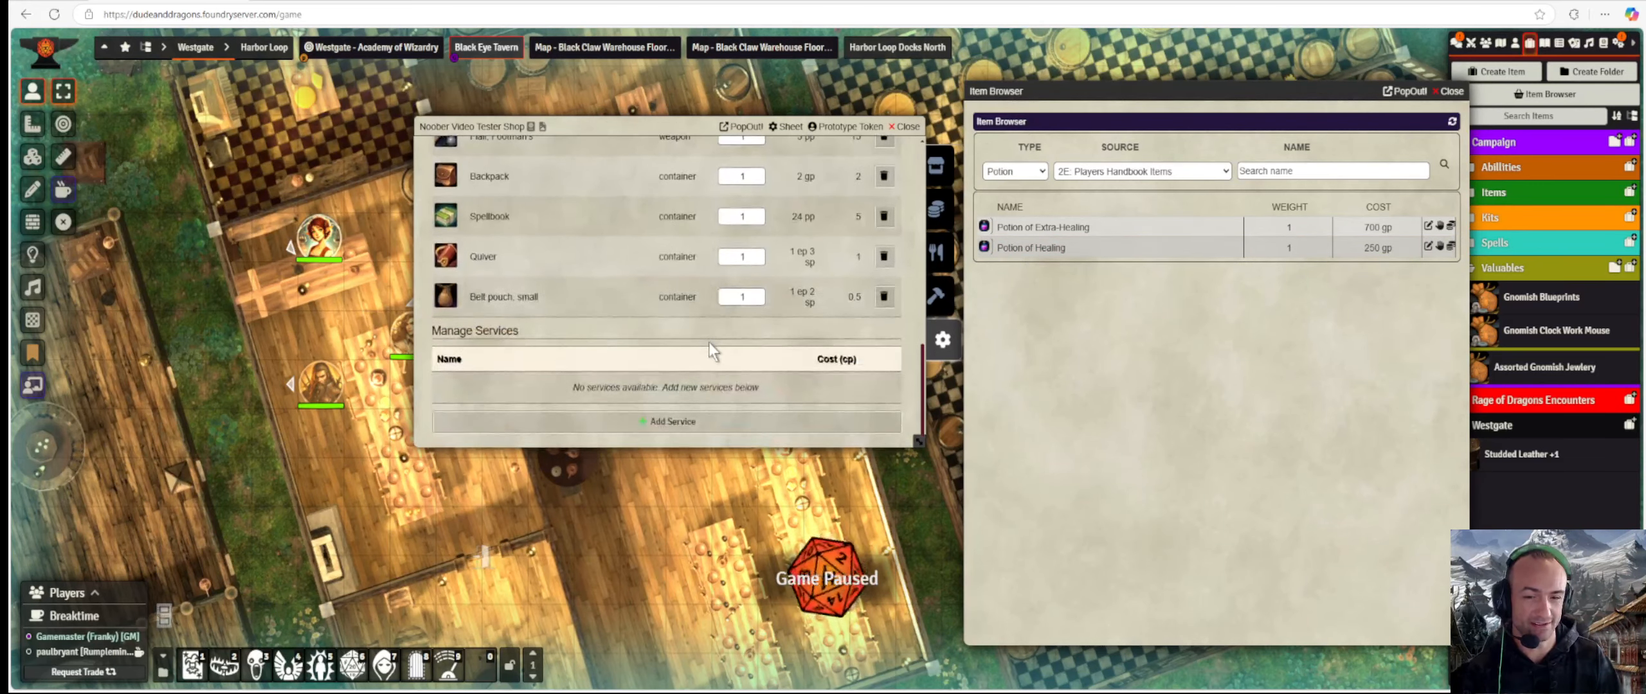
pyautogui.click(1118, 165)
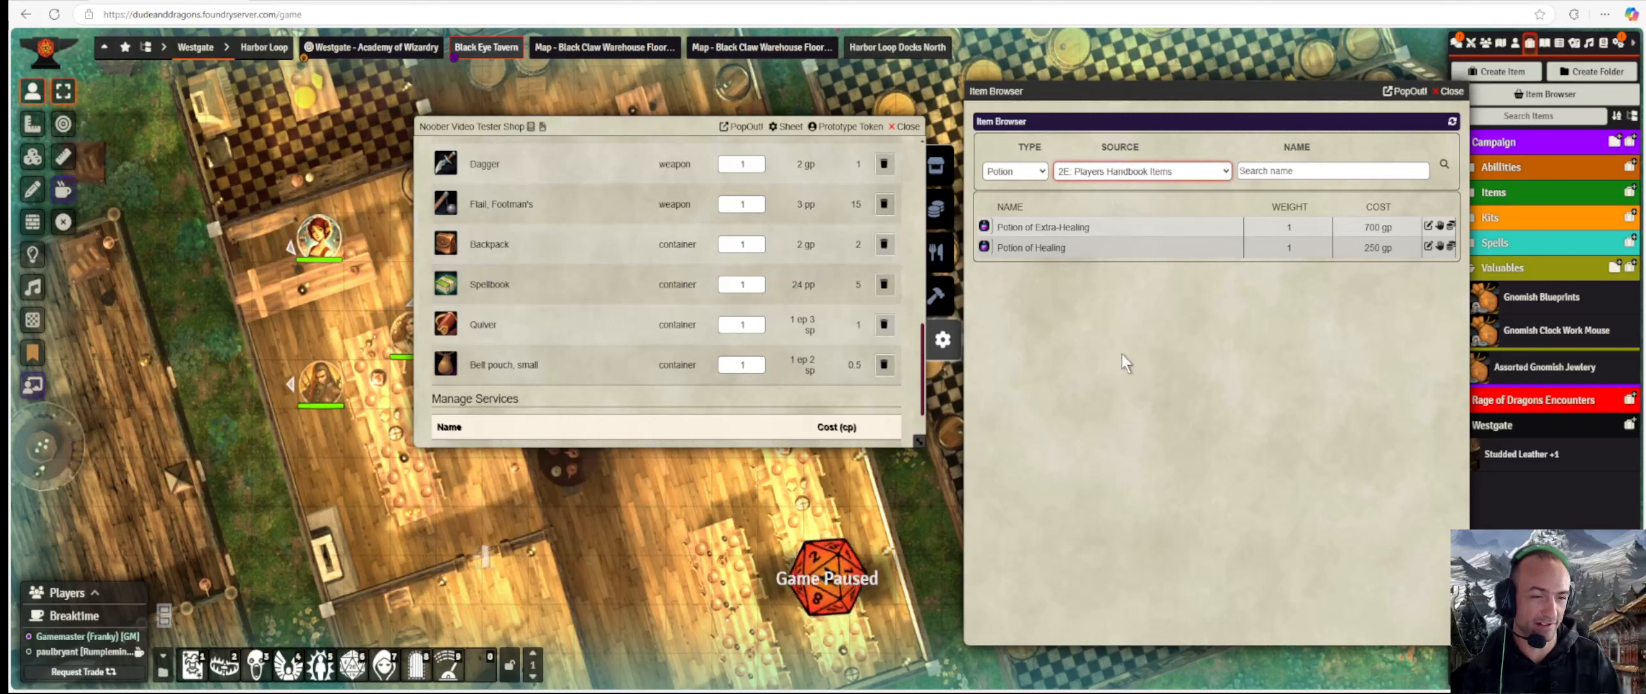
pyautogui.press('Down')
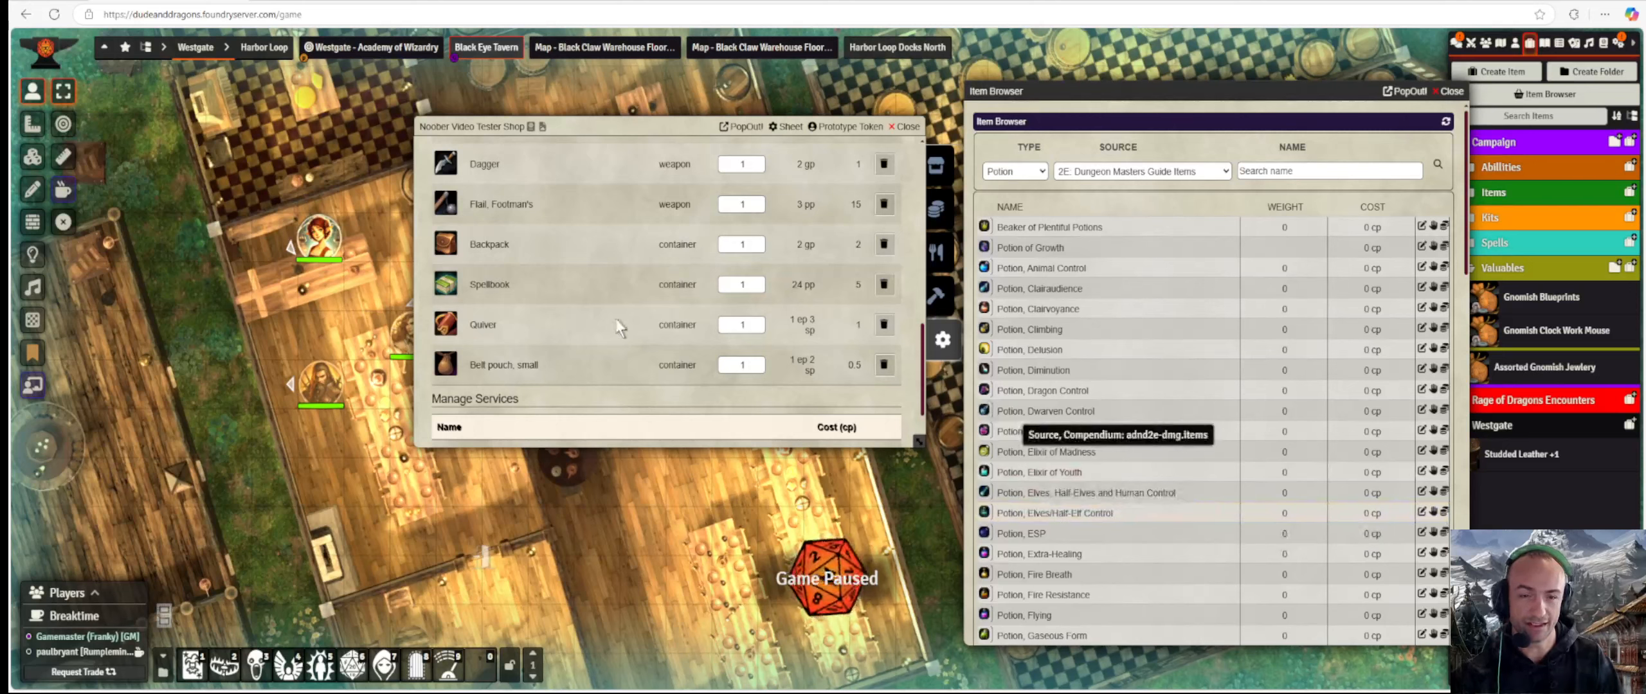
pyautogui.scroll(-1, 661, 308)
pyautogui.scroll(2, 646, 268)
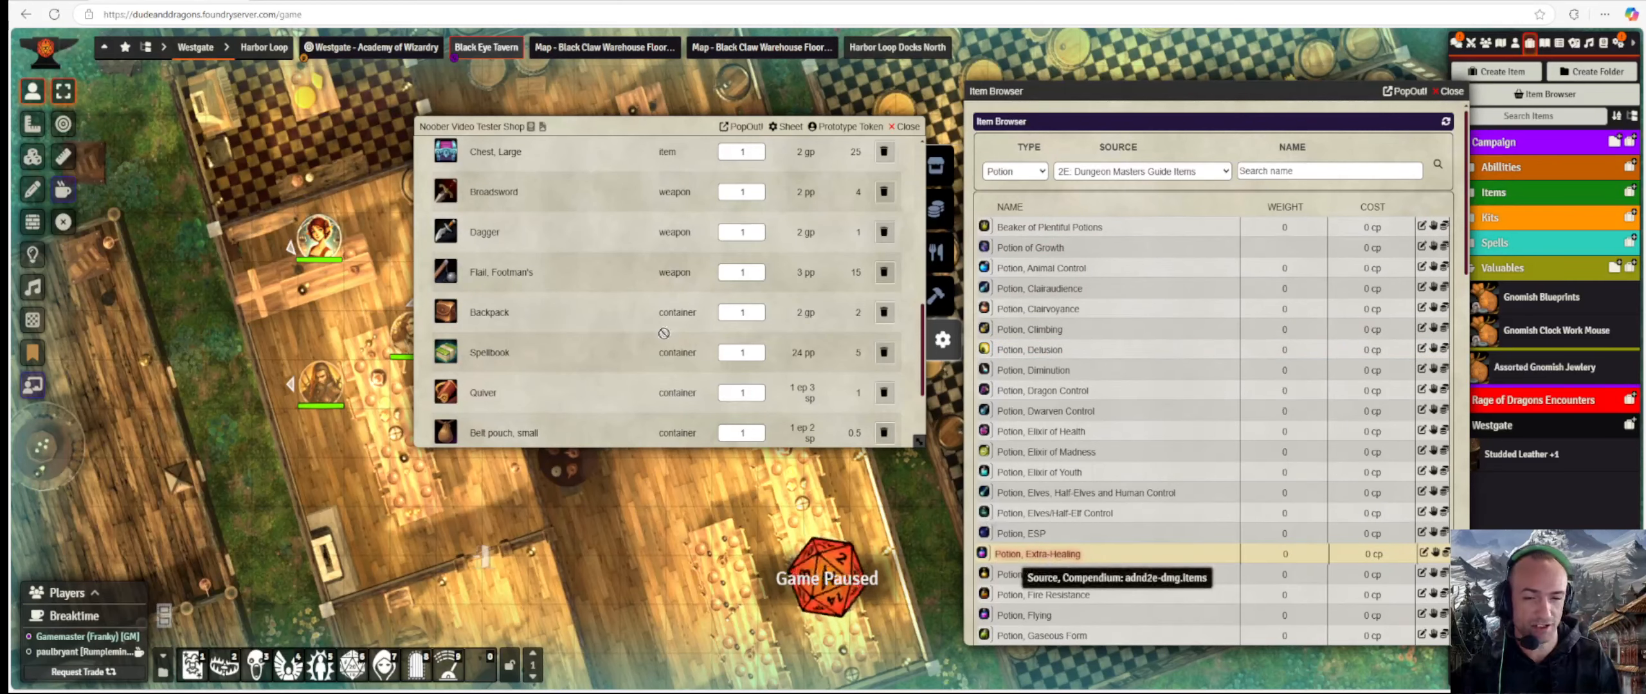
pyautogui.scroll(4, 654, 330)
pyautogui.scroll(-2, 655, 331)
pyautogui.scroll(-3, 654, 329)
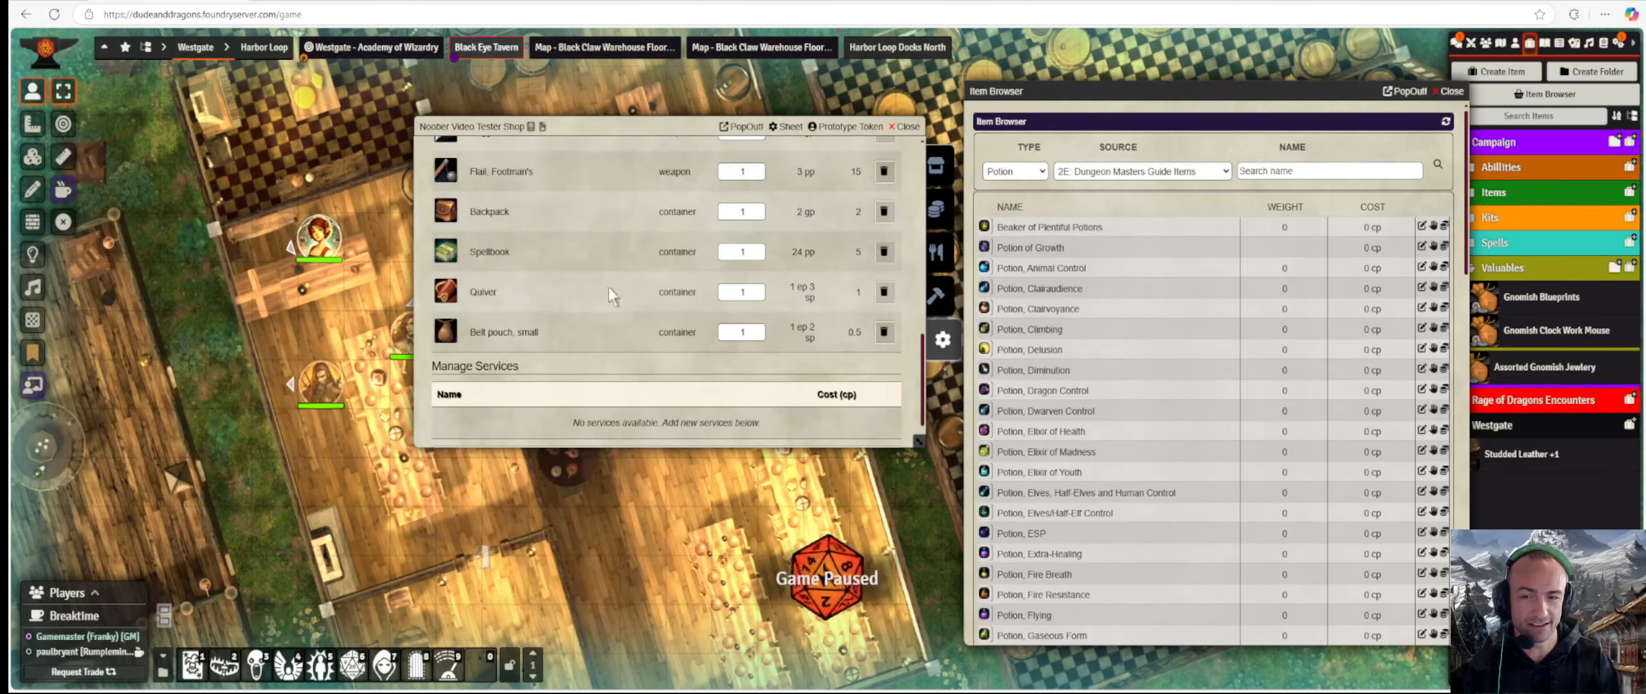
pyautogui.scroll(4, 617, 295)
pyautogui.scroll(-5, 628, 301)
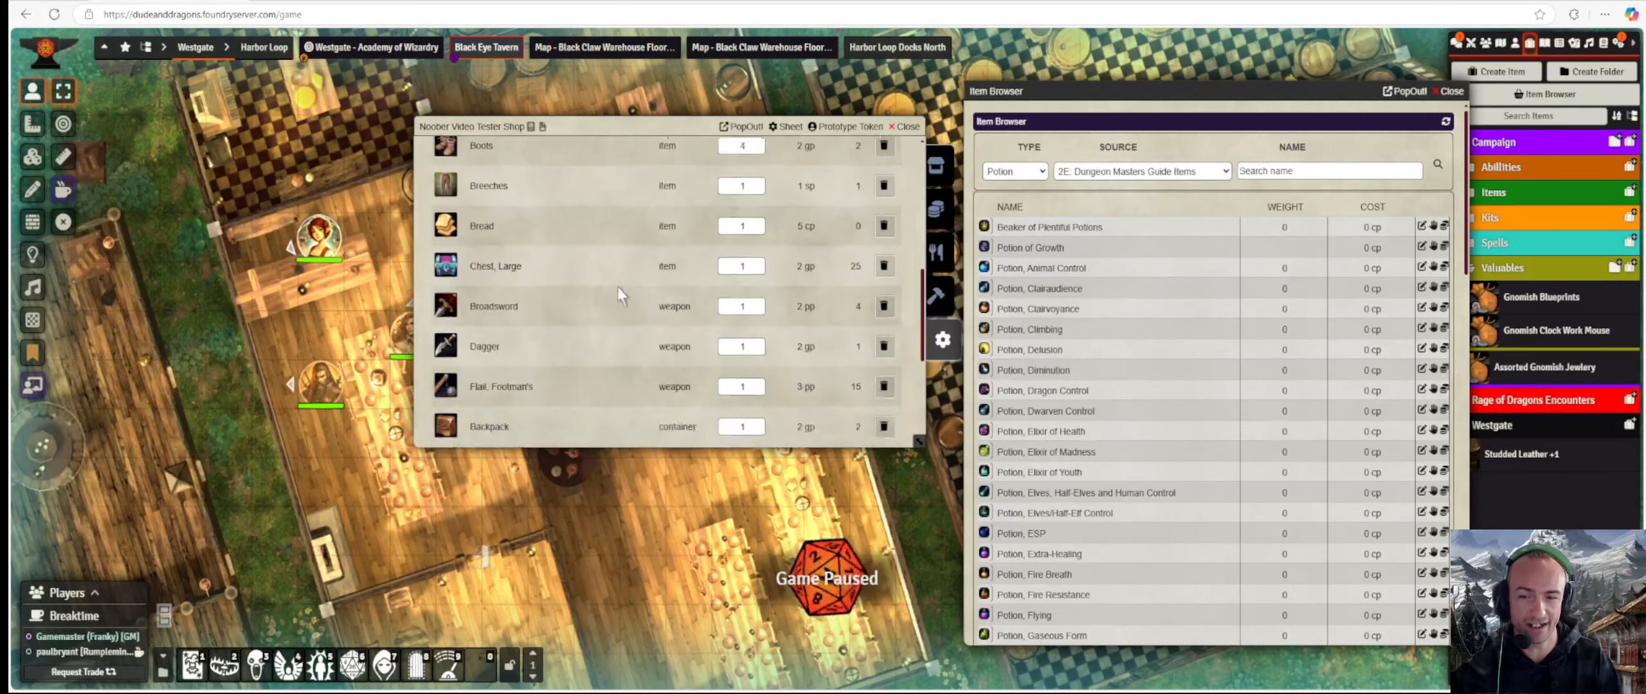
pyautogui.scroll(10, 645, 347)
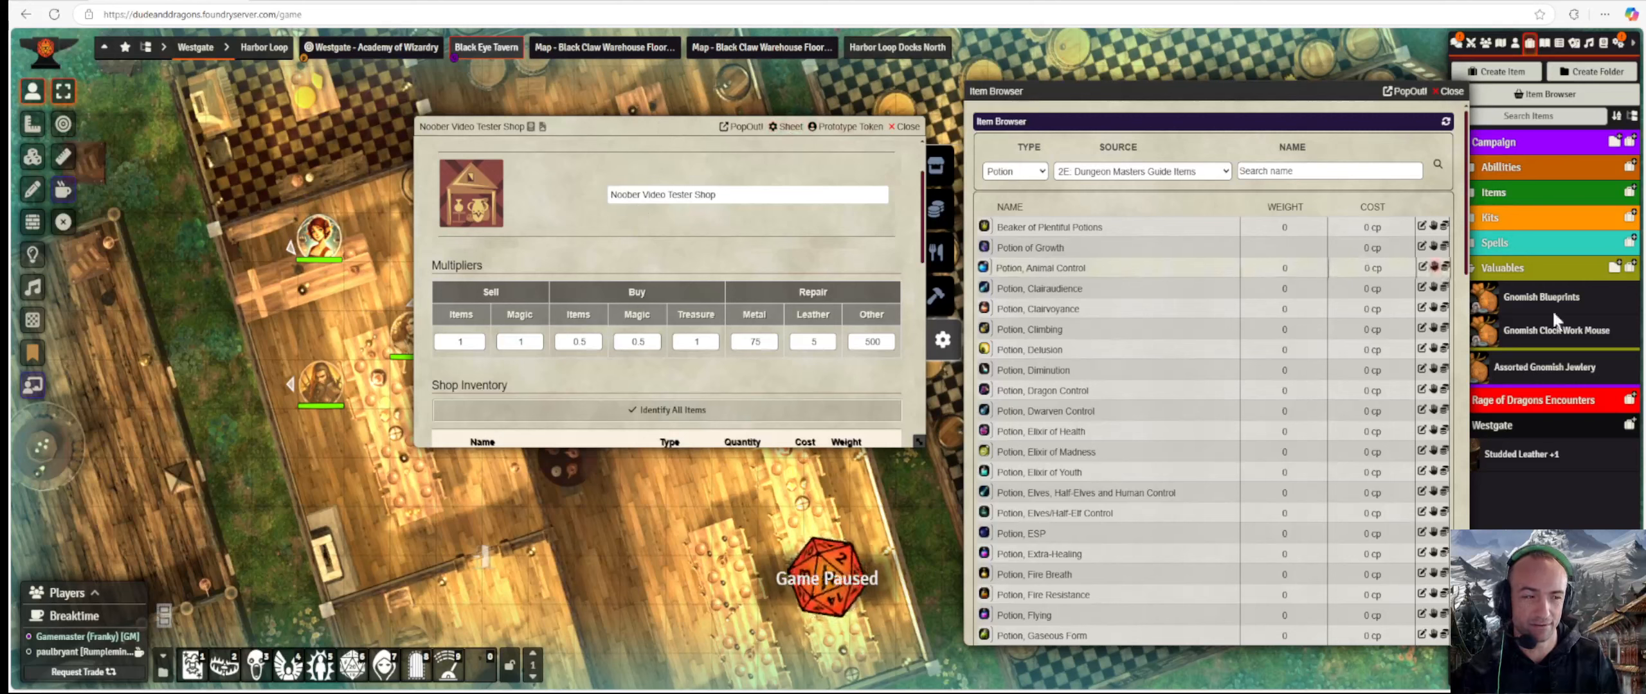
# Switch the shop to the default actor sheet and show its gear section.
pyautogui.click(787, 127)
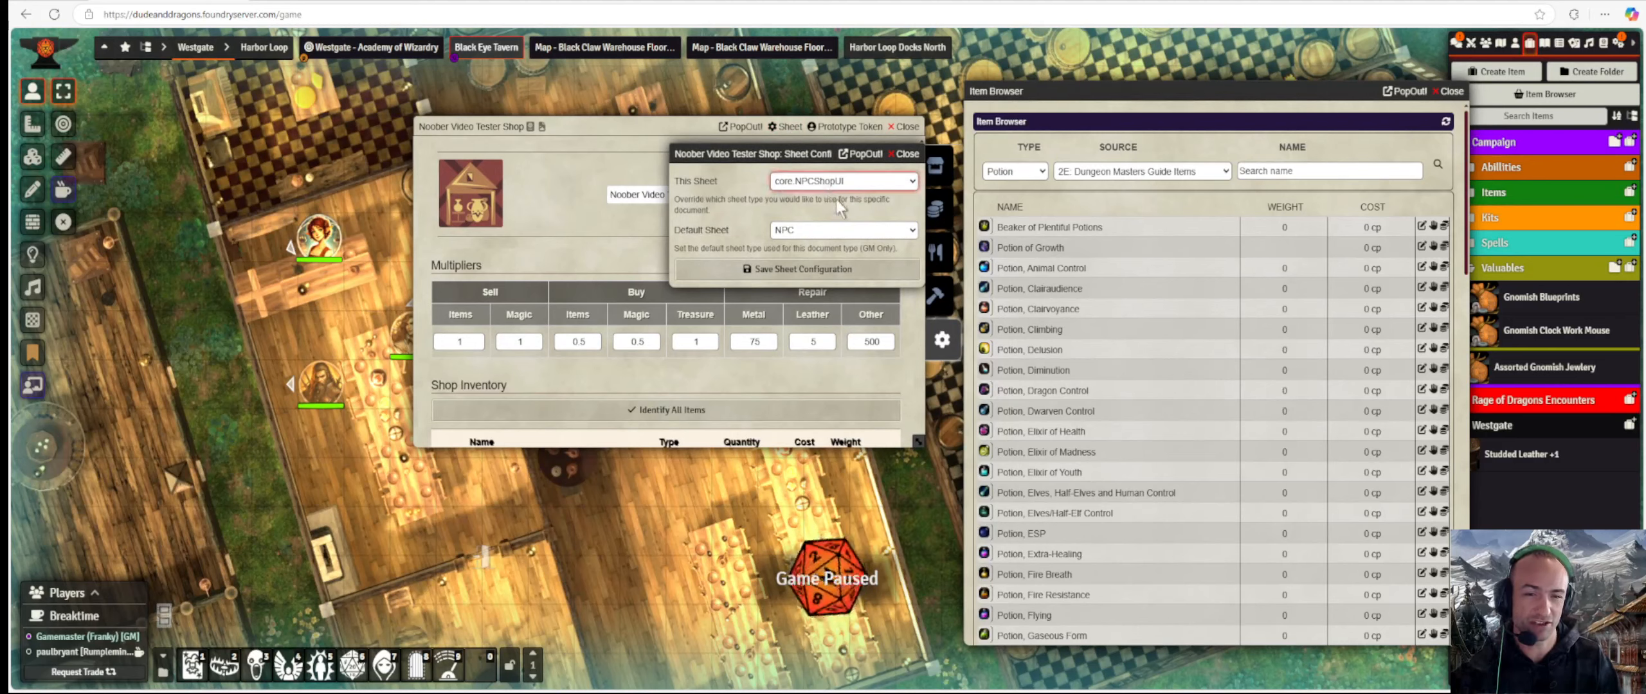
pyautogui.click(801, 269)
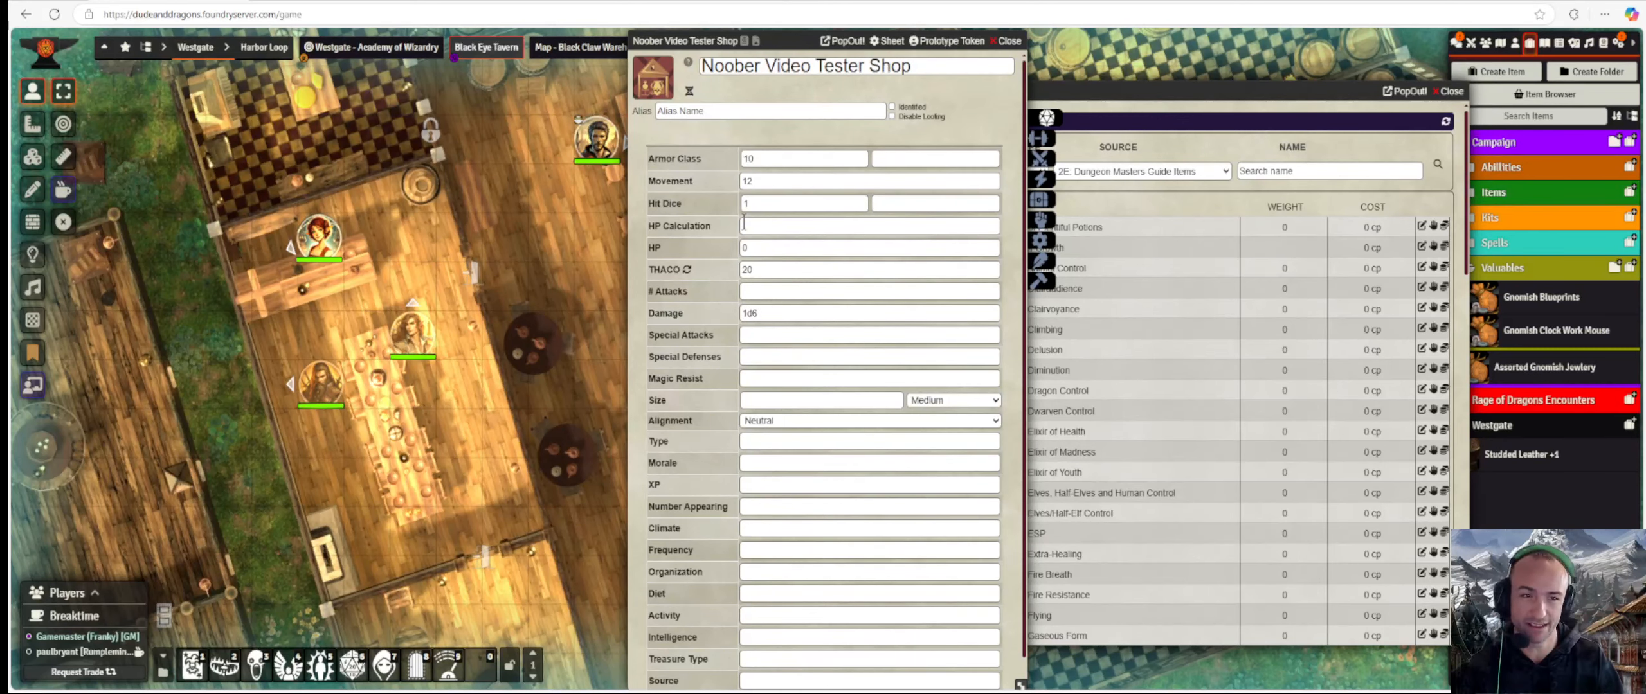
pyautogui.click(1047, 201)
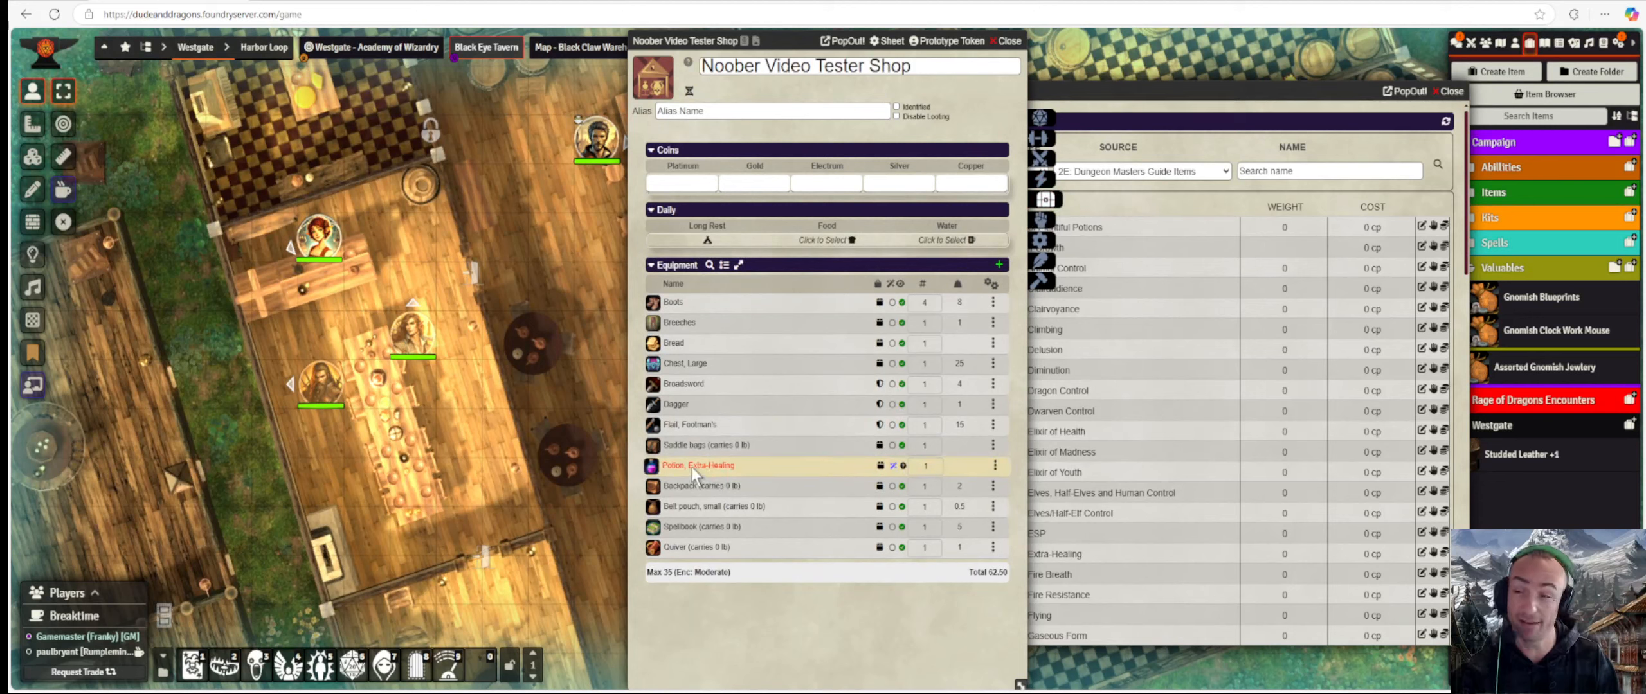
# Price the Potion of Extra-Healing at 100 pp and reopen the shop's sheet configuration.
pyautogui.click(995, 467)
pyautogui.click(1006, 467)
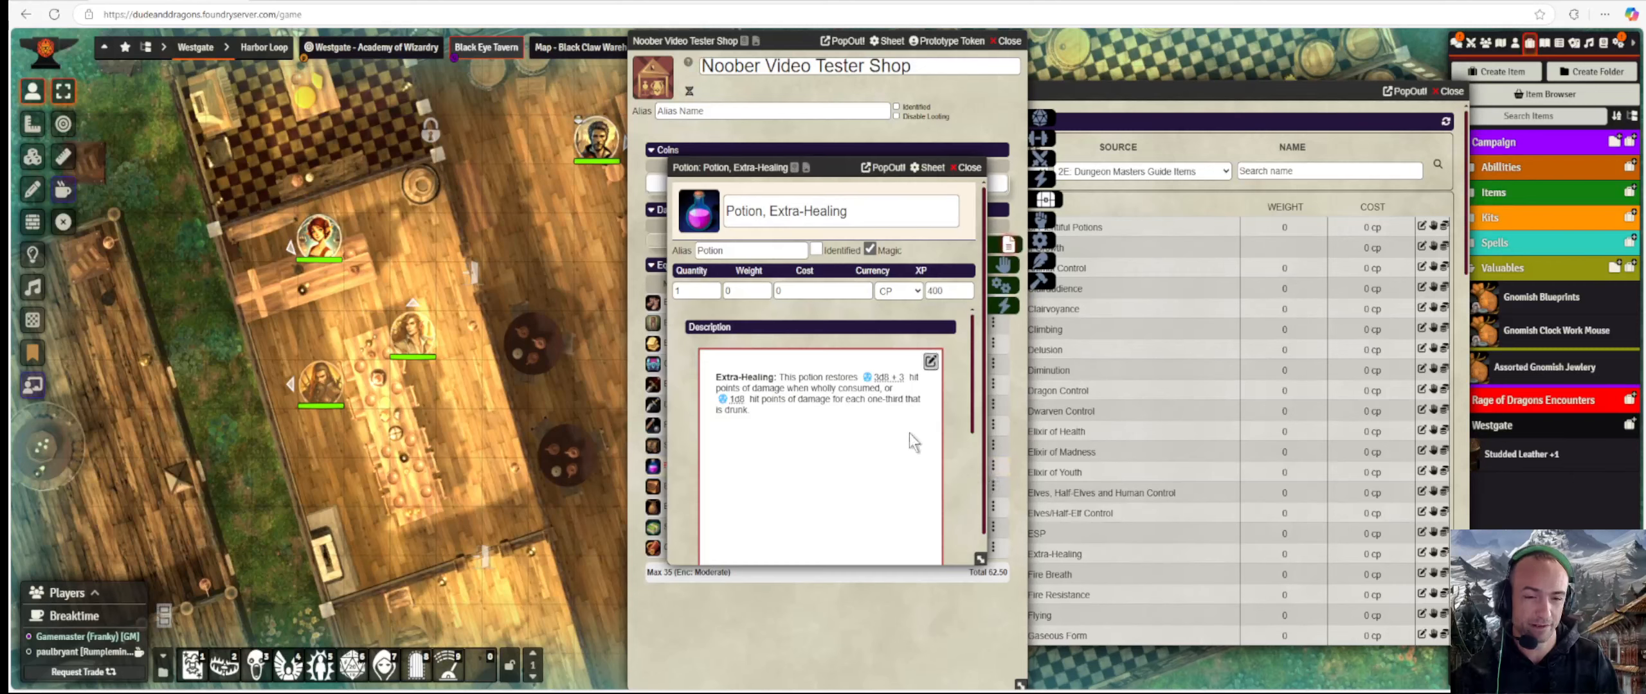
pyautogui.click(817, 288)
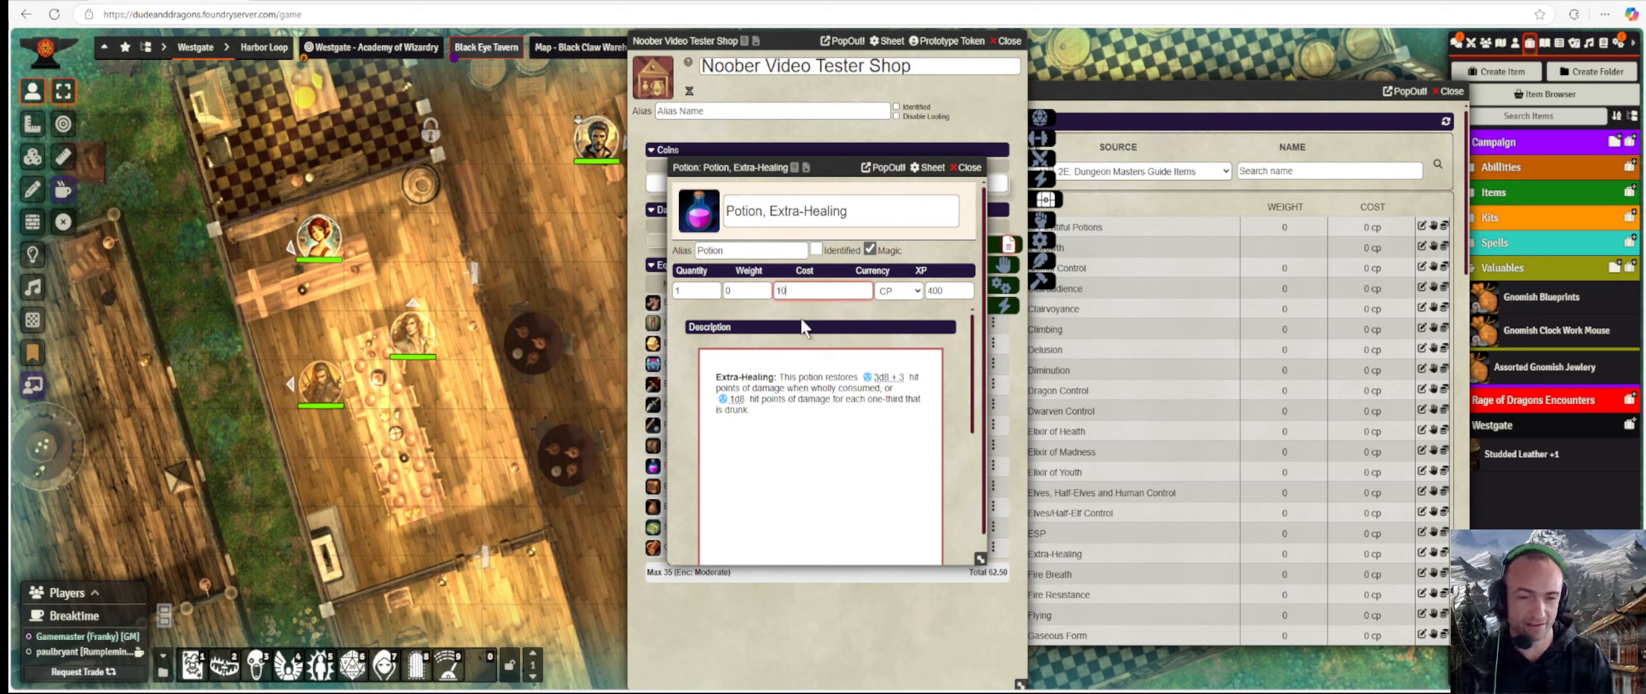
pyautogui.click(909, 276)
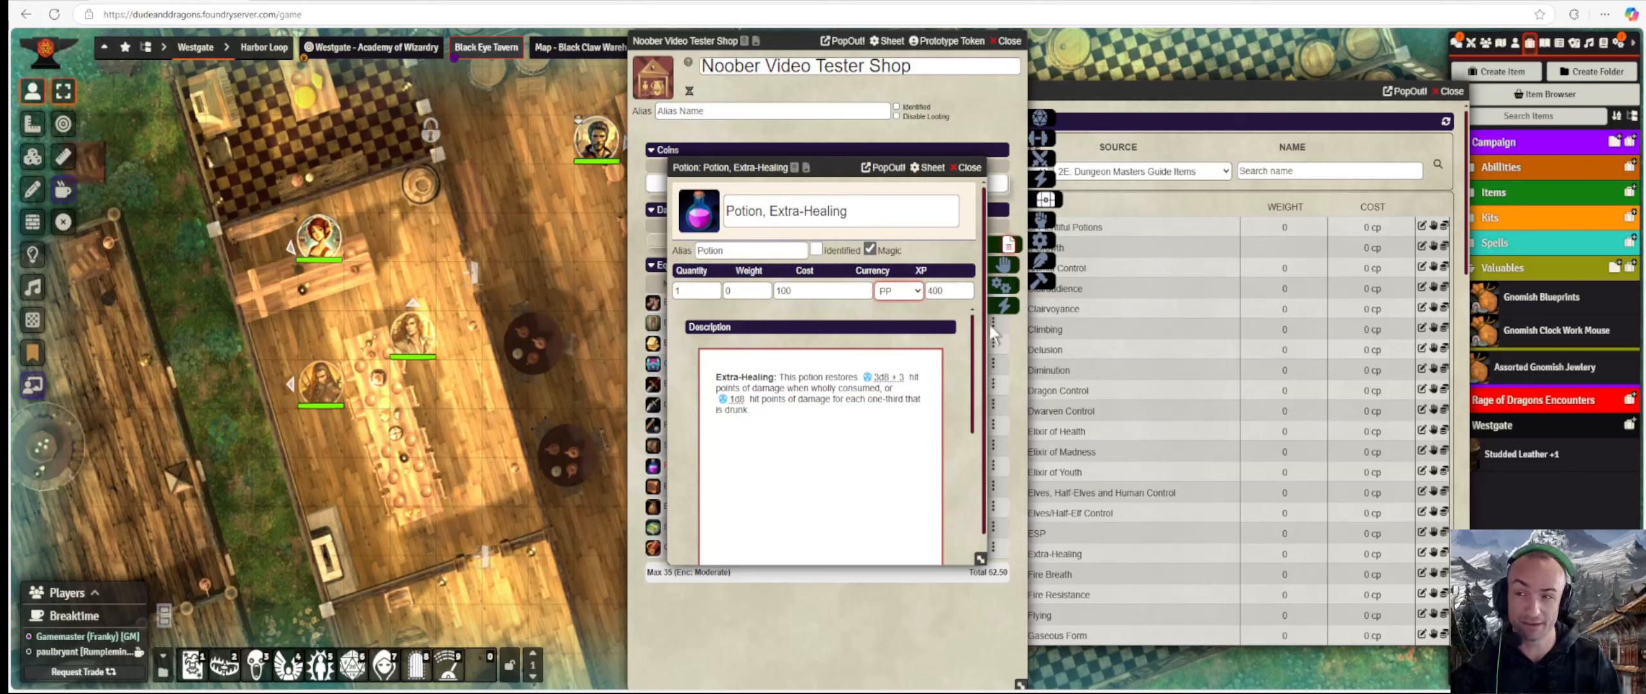
pyautogui.click(969, 168)
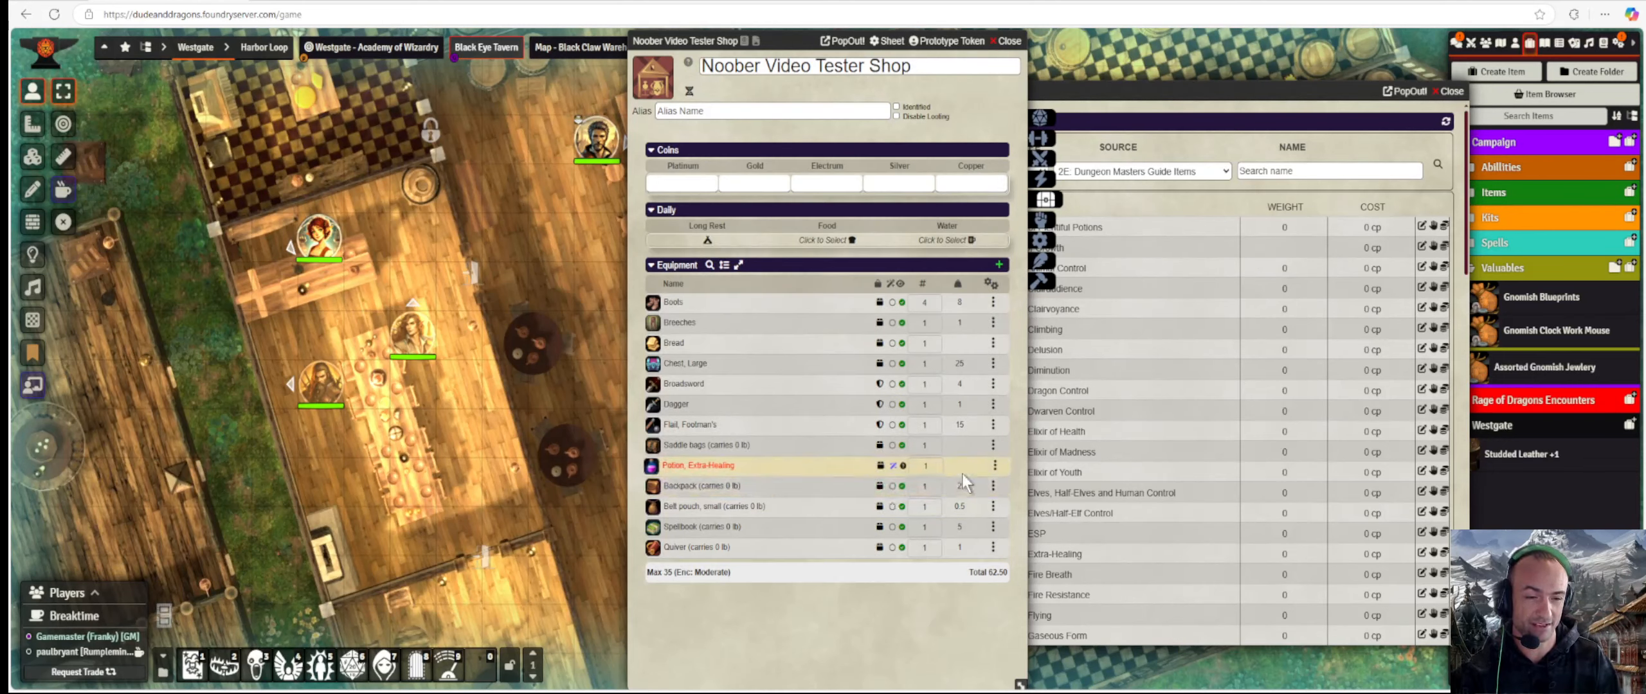
pyautogui.click(887, 40)
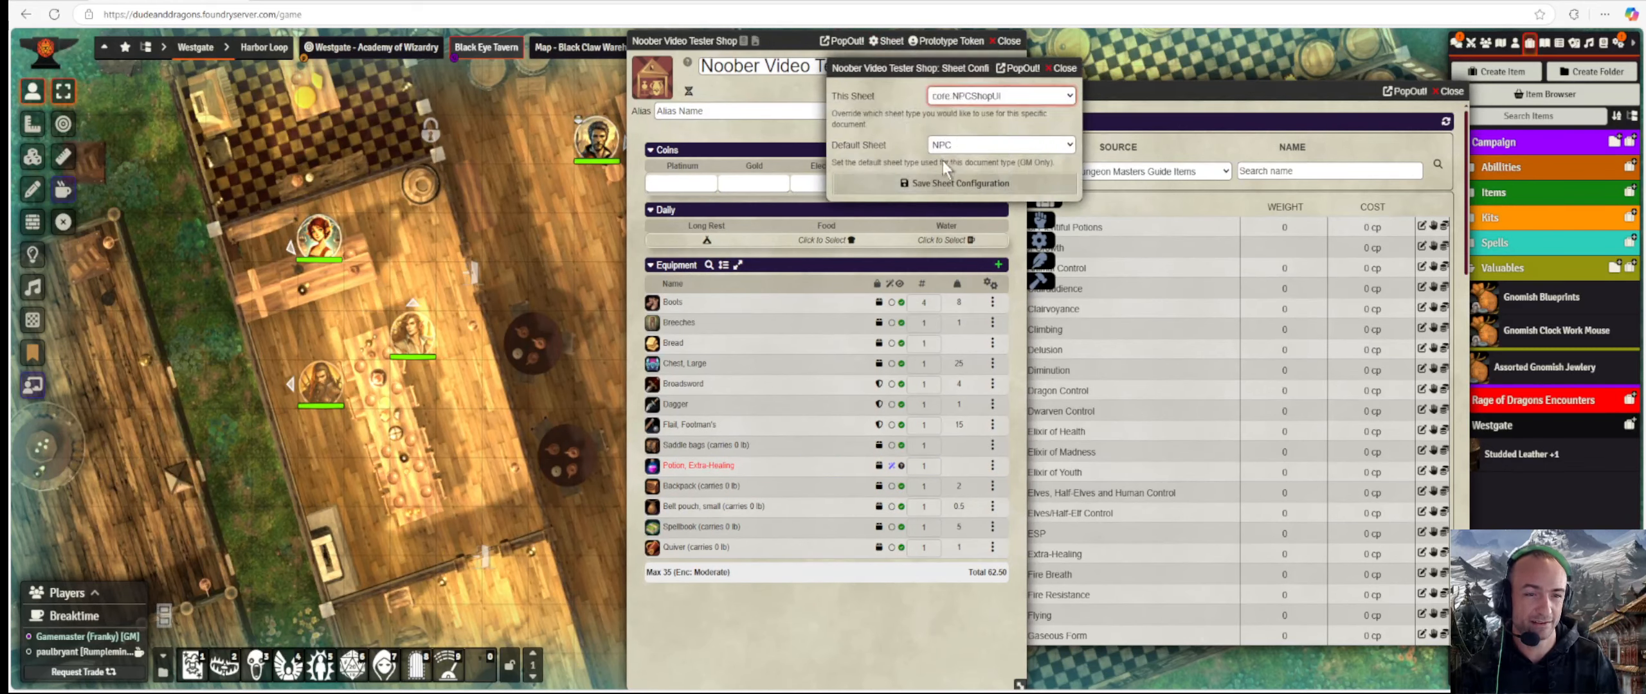
# Save the NPC shop sheet and review its inventory of Boots, Breeches, Bread and Chest, Large.
pyautogui.click(939, 183)
pyautogui.scroll(-5, 814, 378)
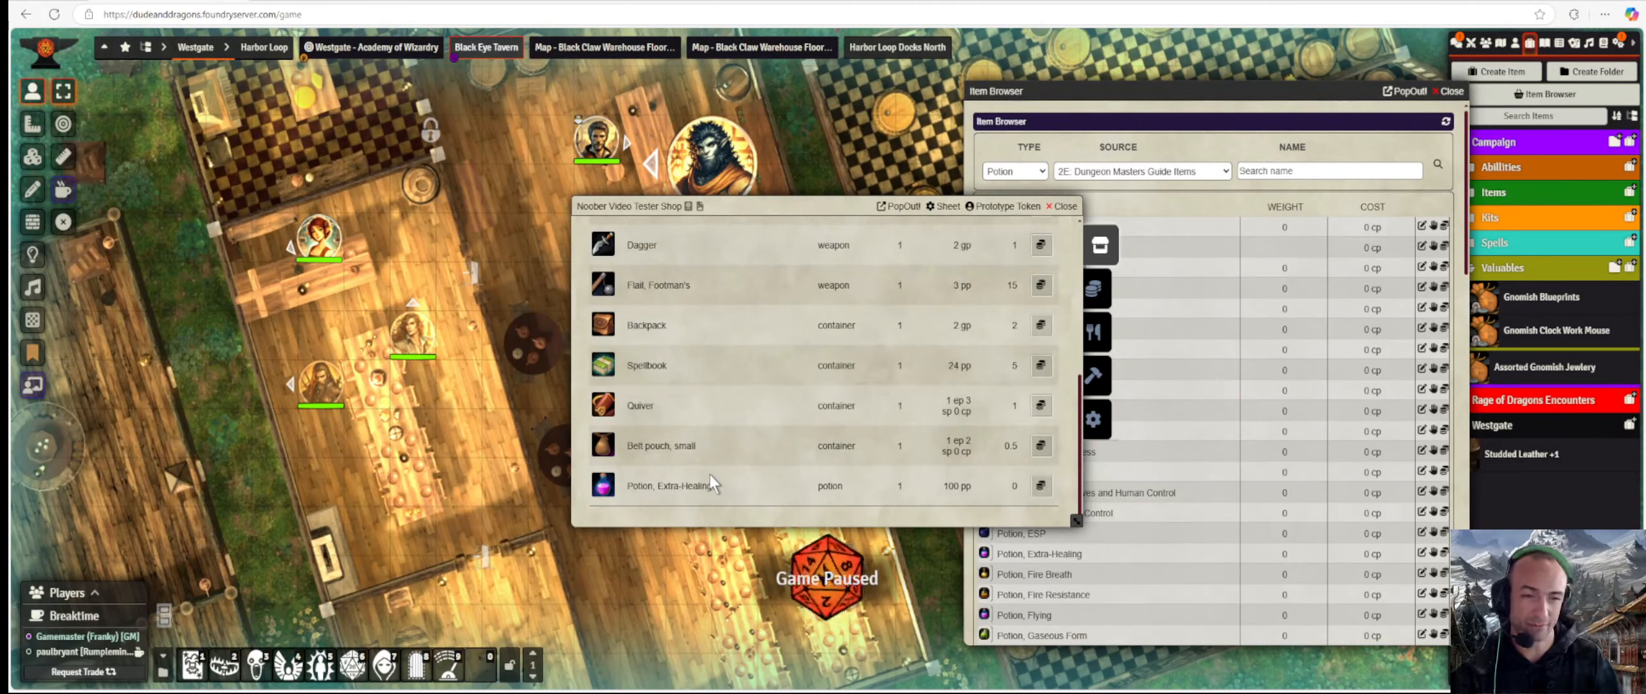
pyautogui.scroll(5, 736, 377)
pyautogui.scroll(2, 751, 355)
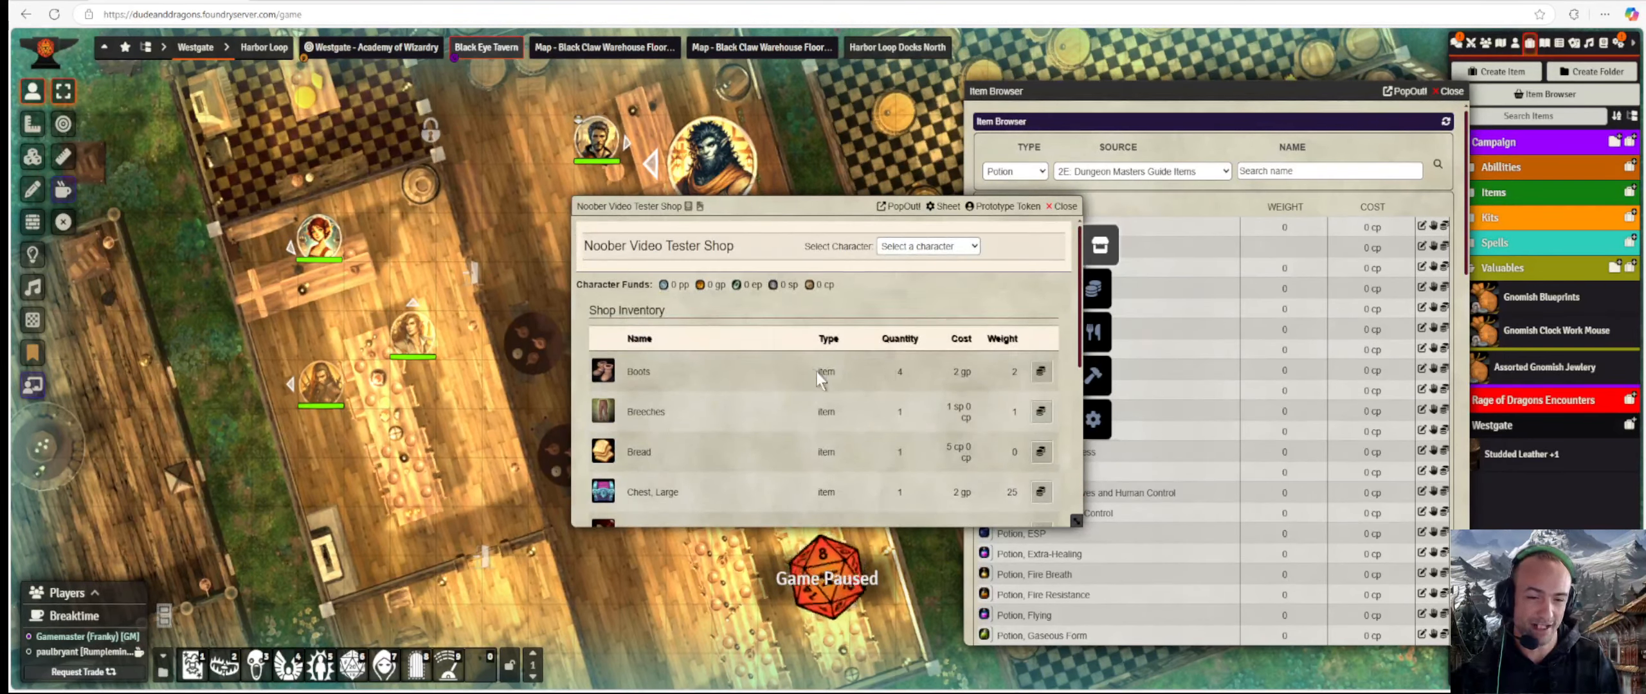
pyautogui.scroll(-3, 837, 416)
pyautogui.scroll(-2, 836, 438)
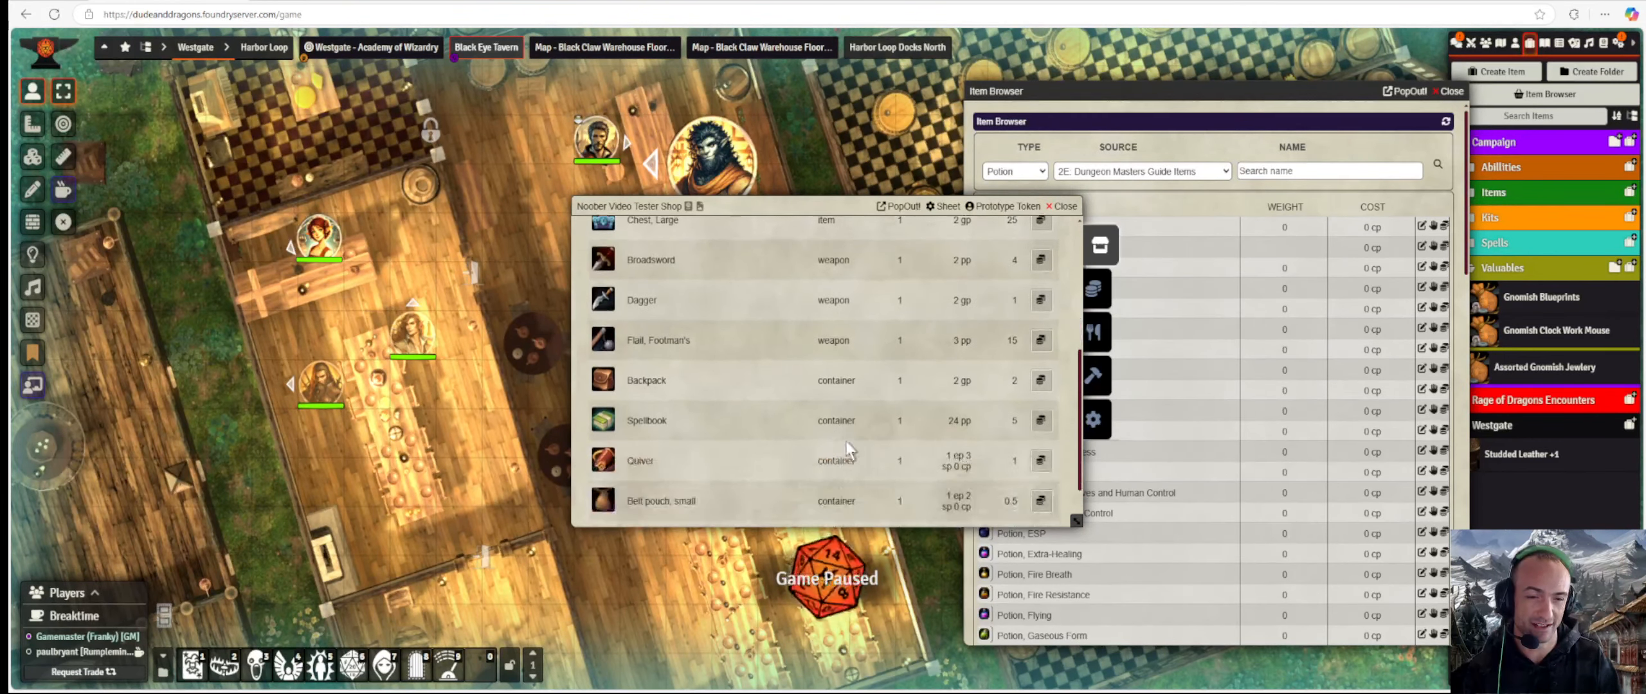
pyautogui.scroll(5, 889, 394)
pyautogui.scroll(-3, 908, 424)
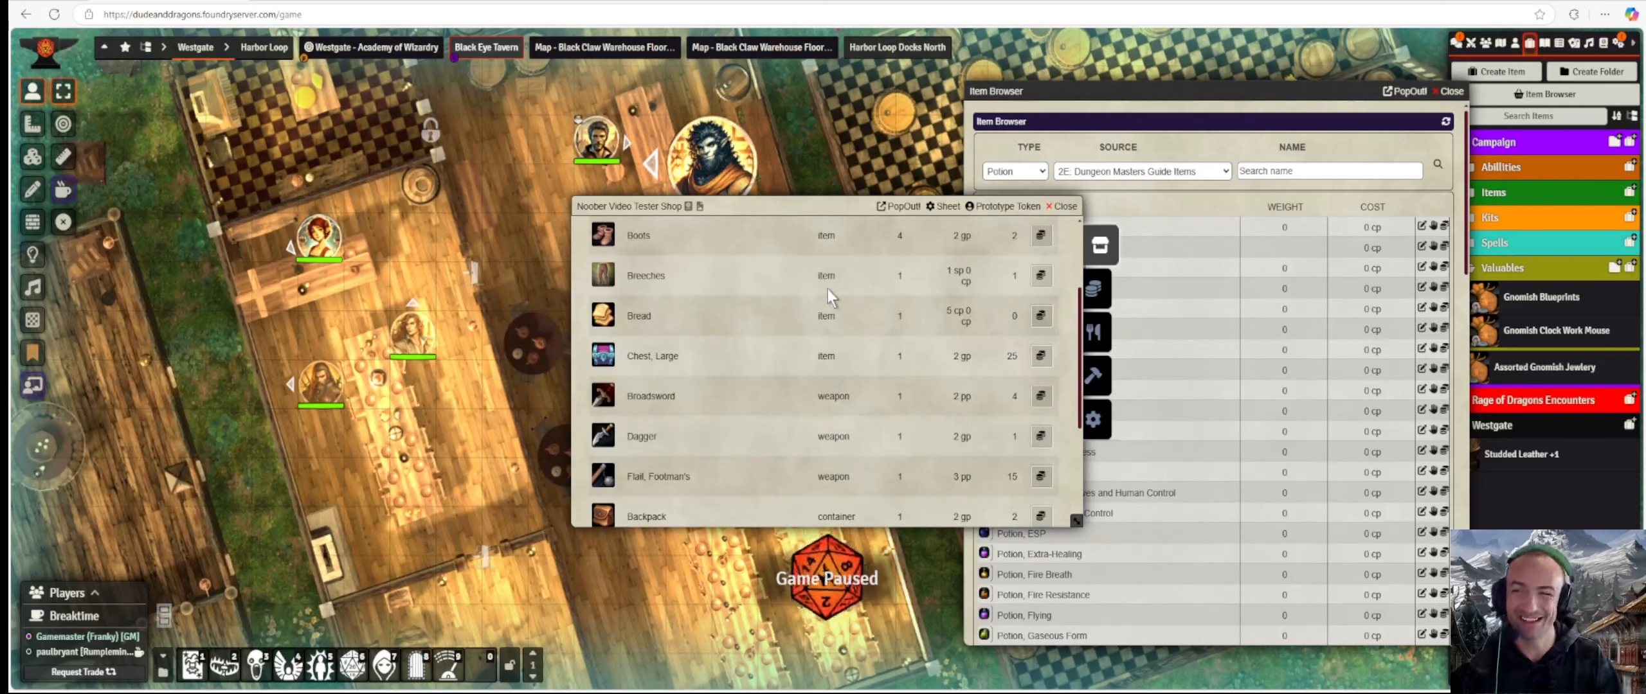
pyautogui.scroll(3, 797, 367)
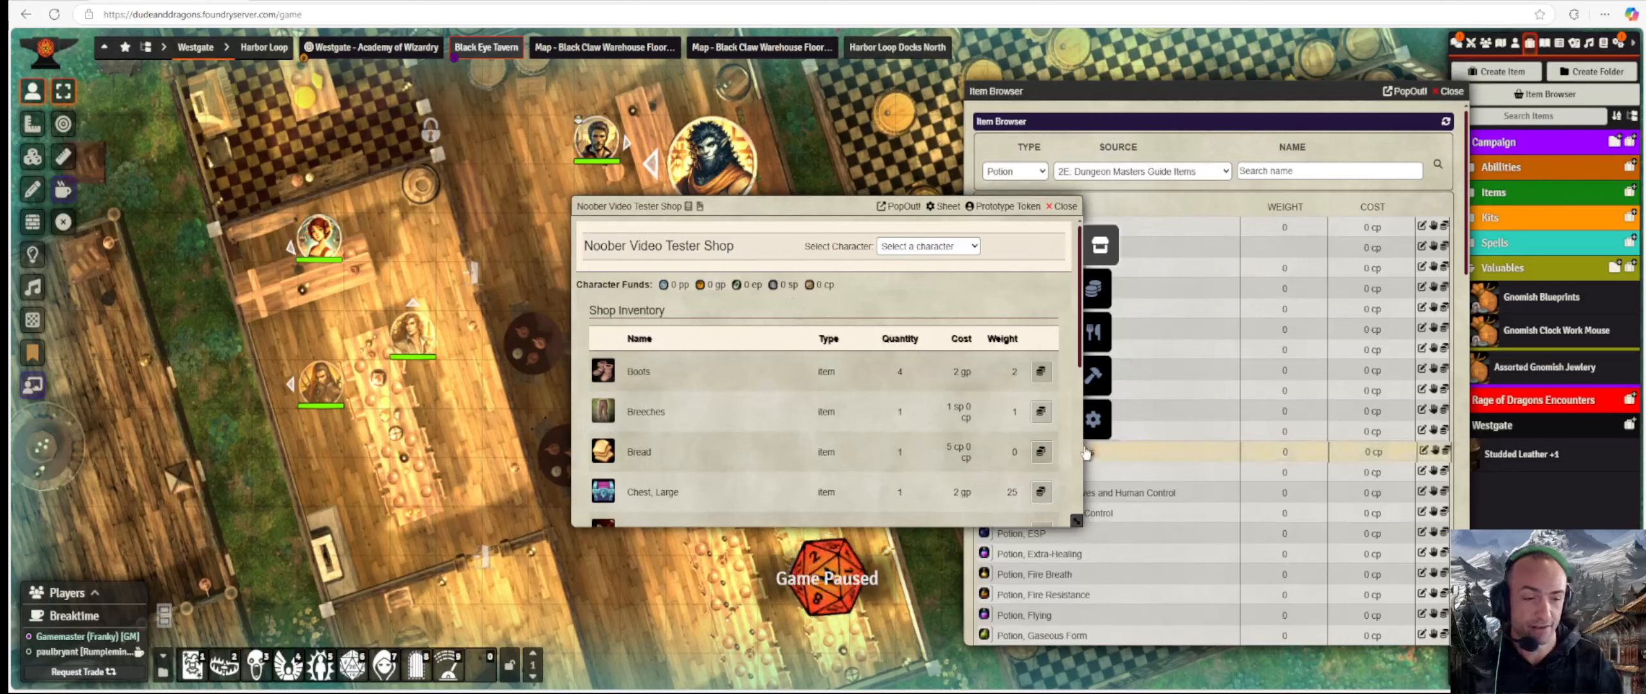
# In the shop's settings, delete Bread from the shop inventory.
pyautogui.click(1100, 425)
pyautogui.scroll(-5, 923, 397)
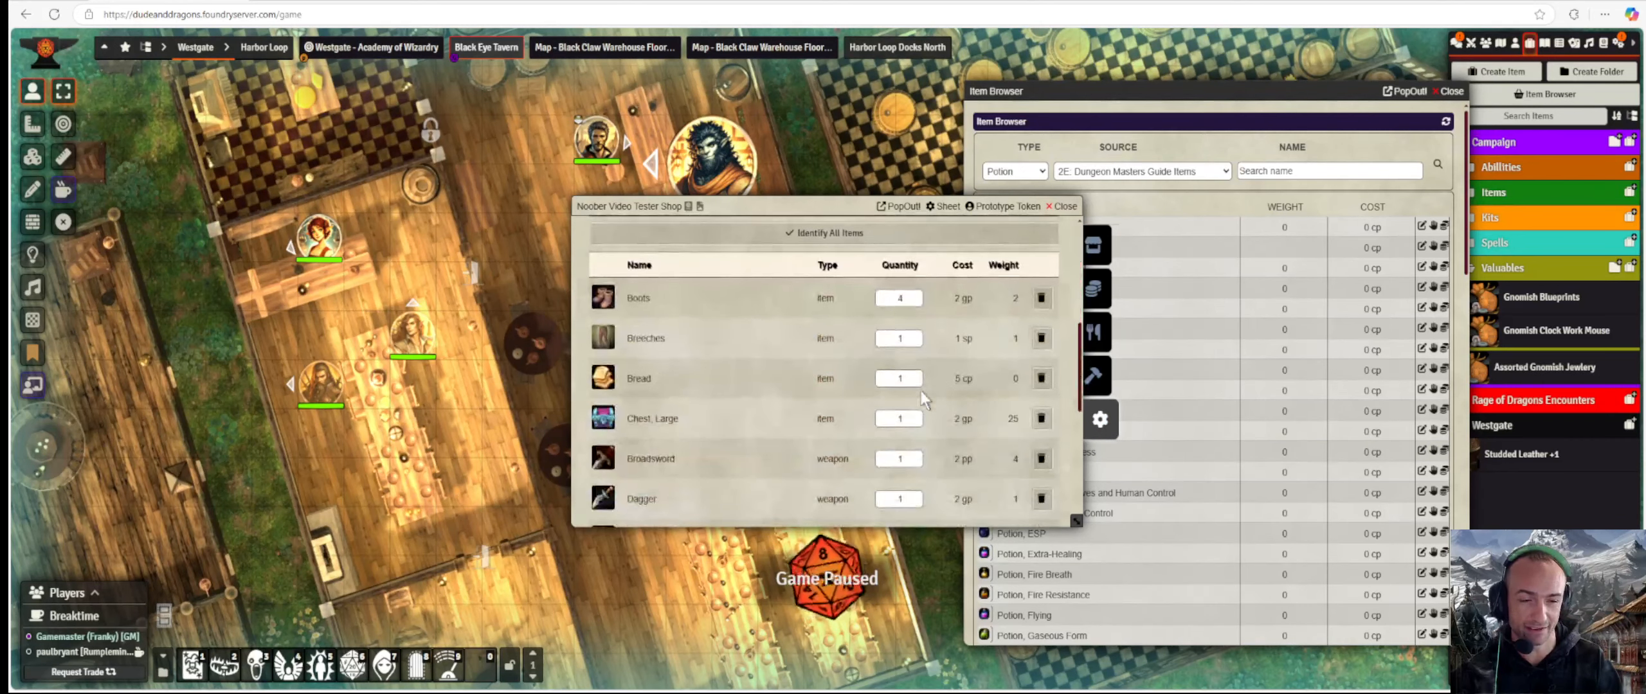
pyautogui.scroll(-4, 855, 475)
pyautogui.scroll(-2, 850, 464)
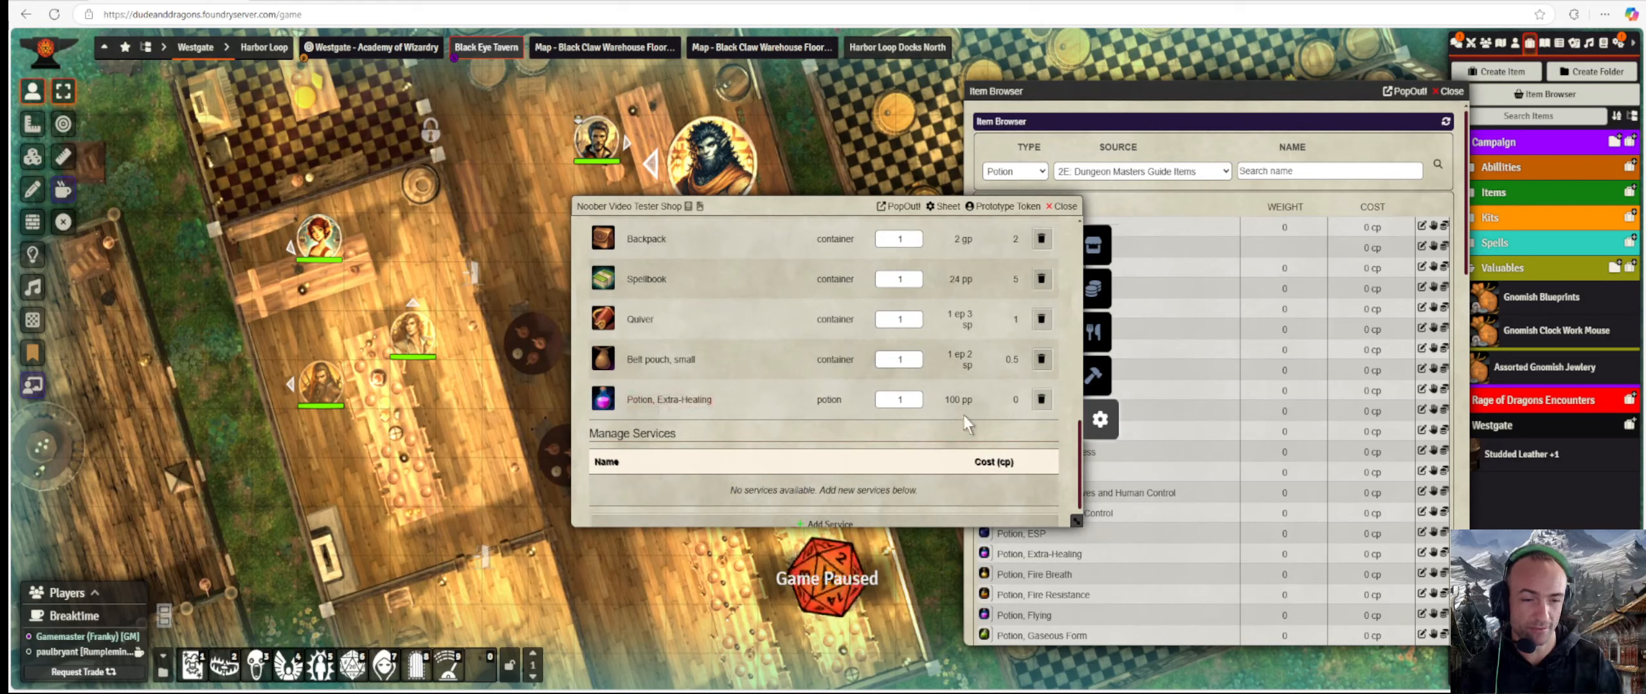
pyautogui.scroll(1, 962, 406)
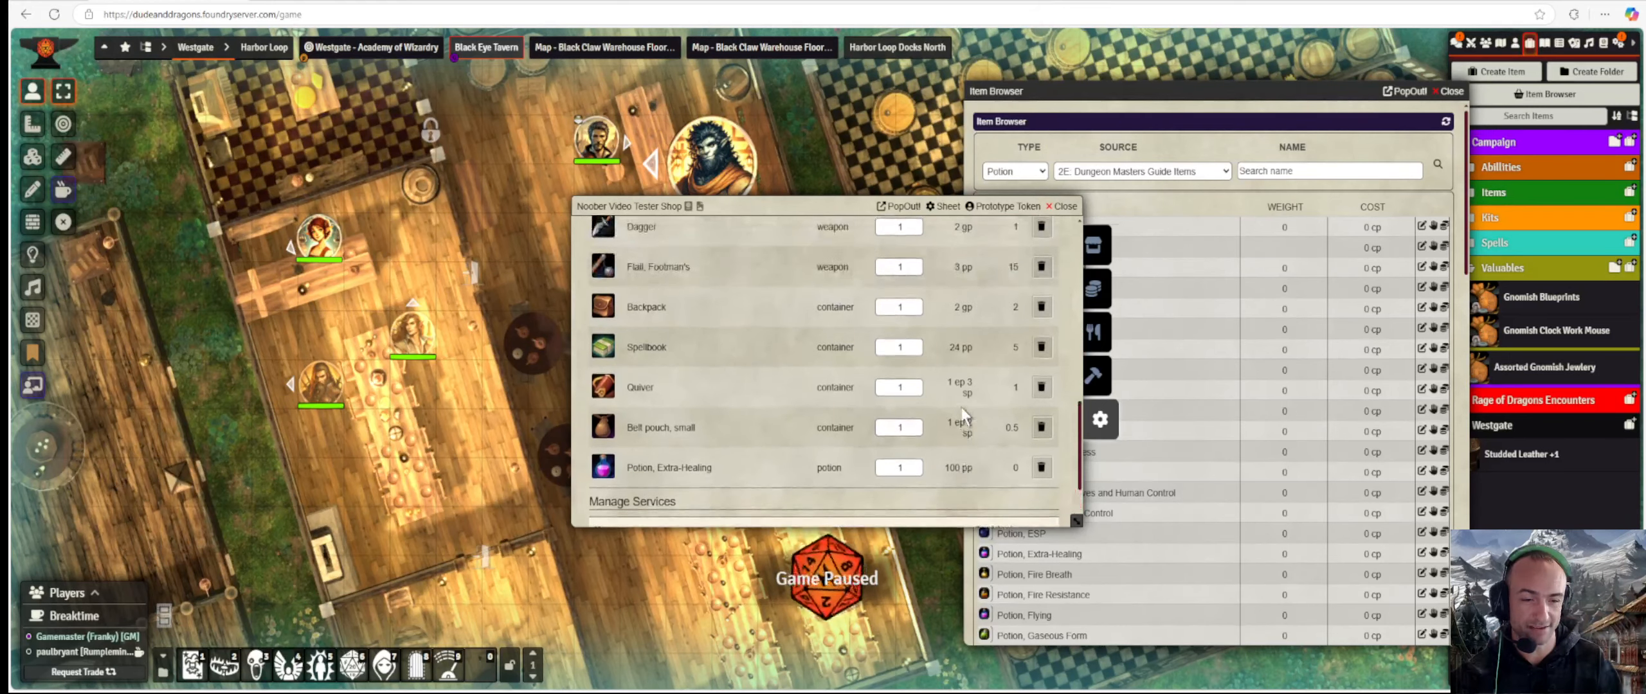
pyautogui.scroll(2, 948, 458)
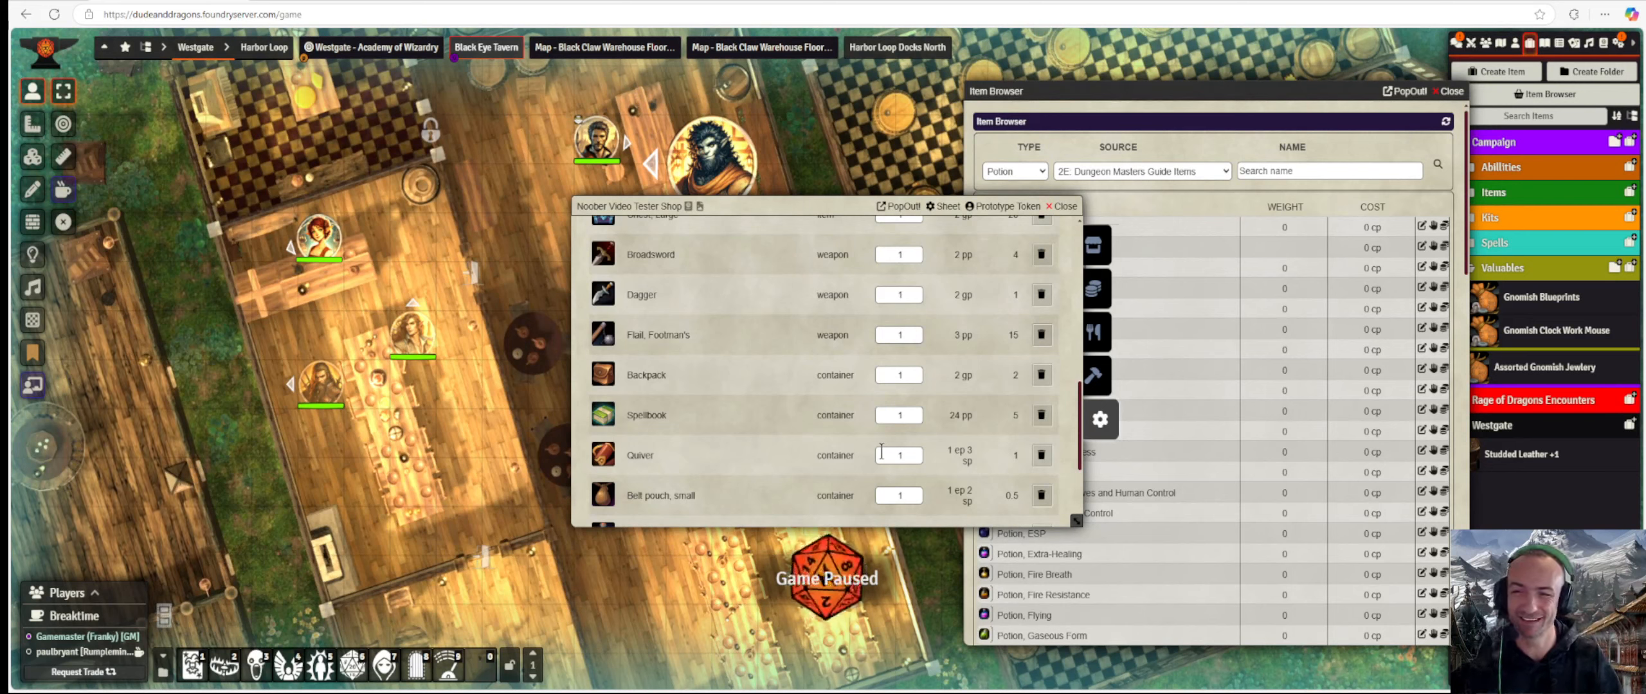
pyautogui.scroll(10, 911, 407)
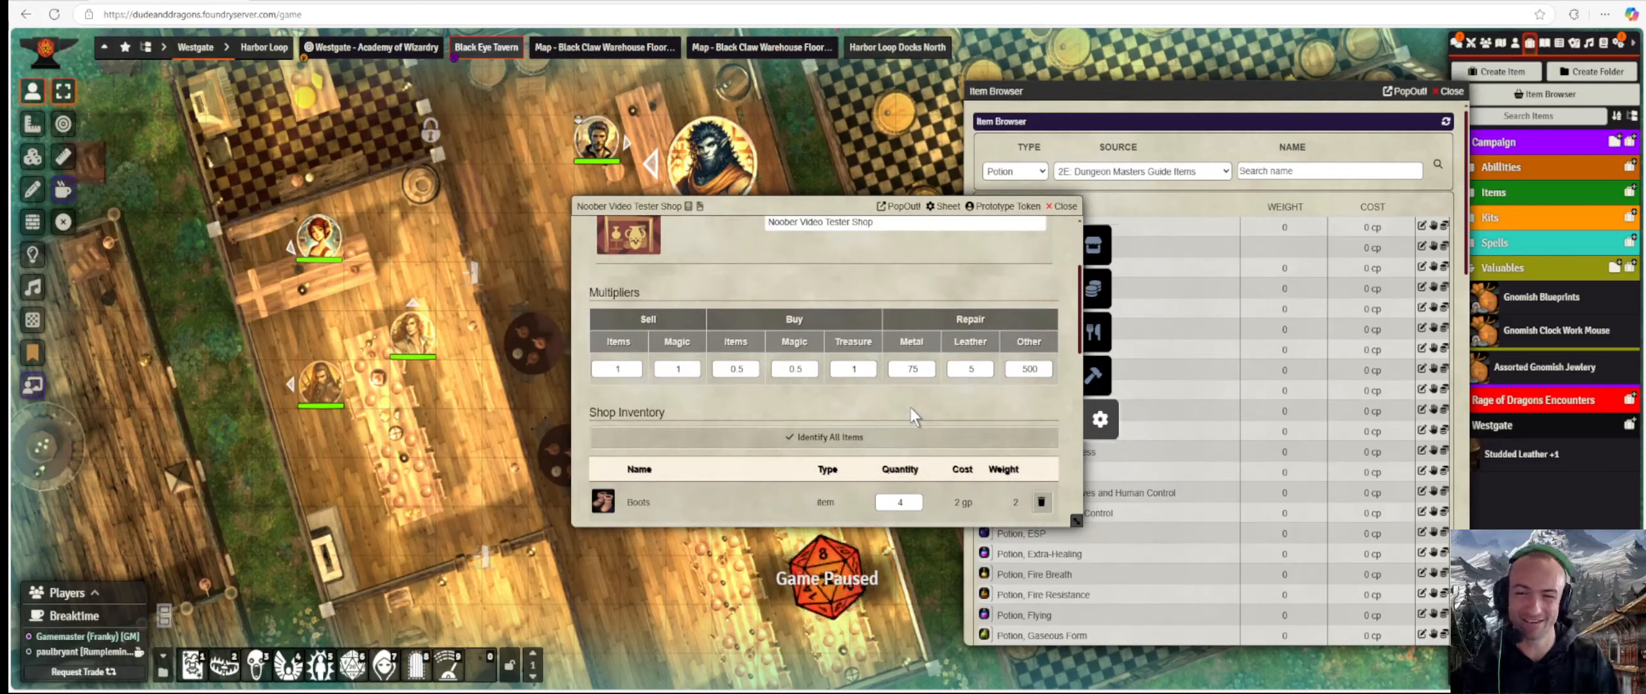
pyautogui.scroll(-5, 820, 398)
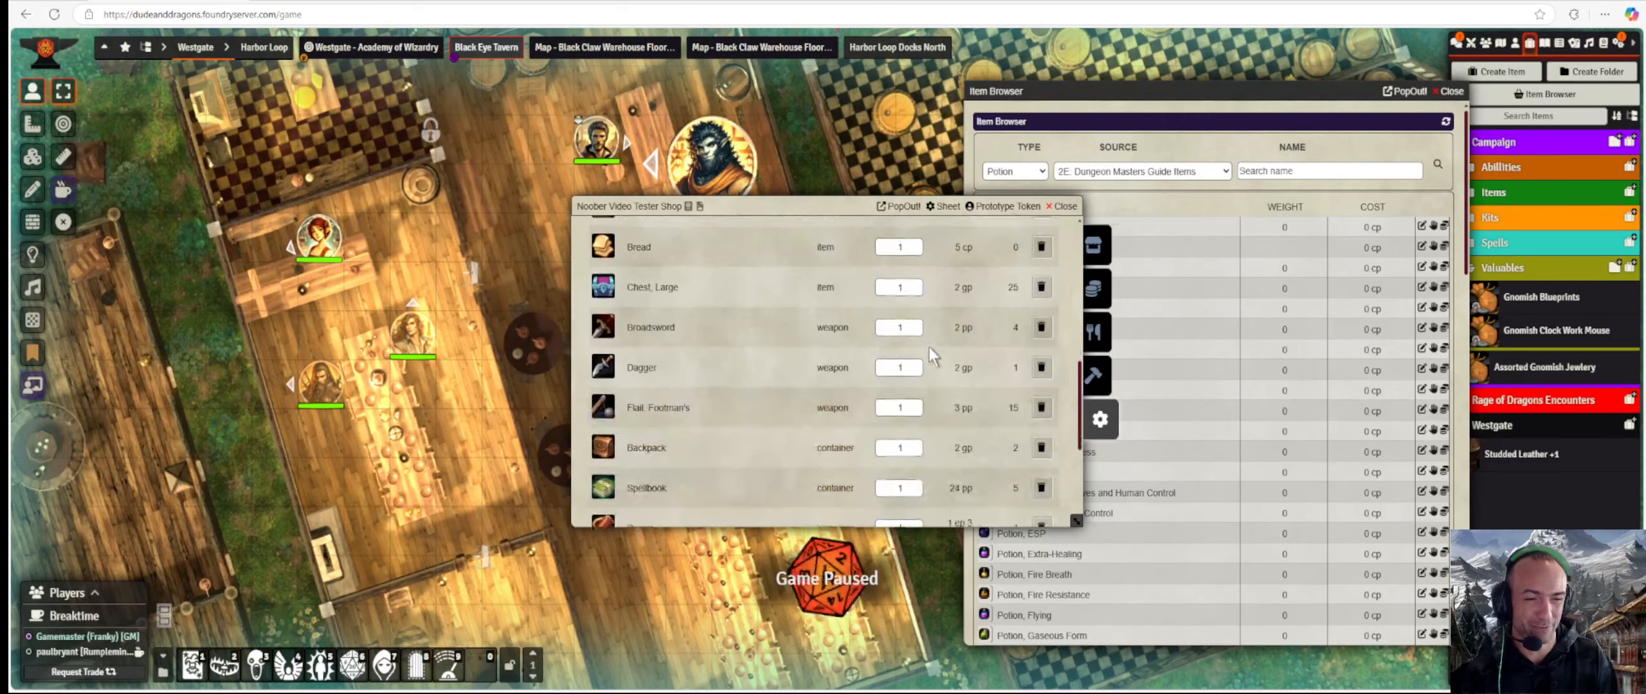
pyautogui.scroll(1, 929, 347)
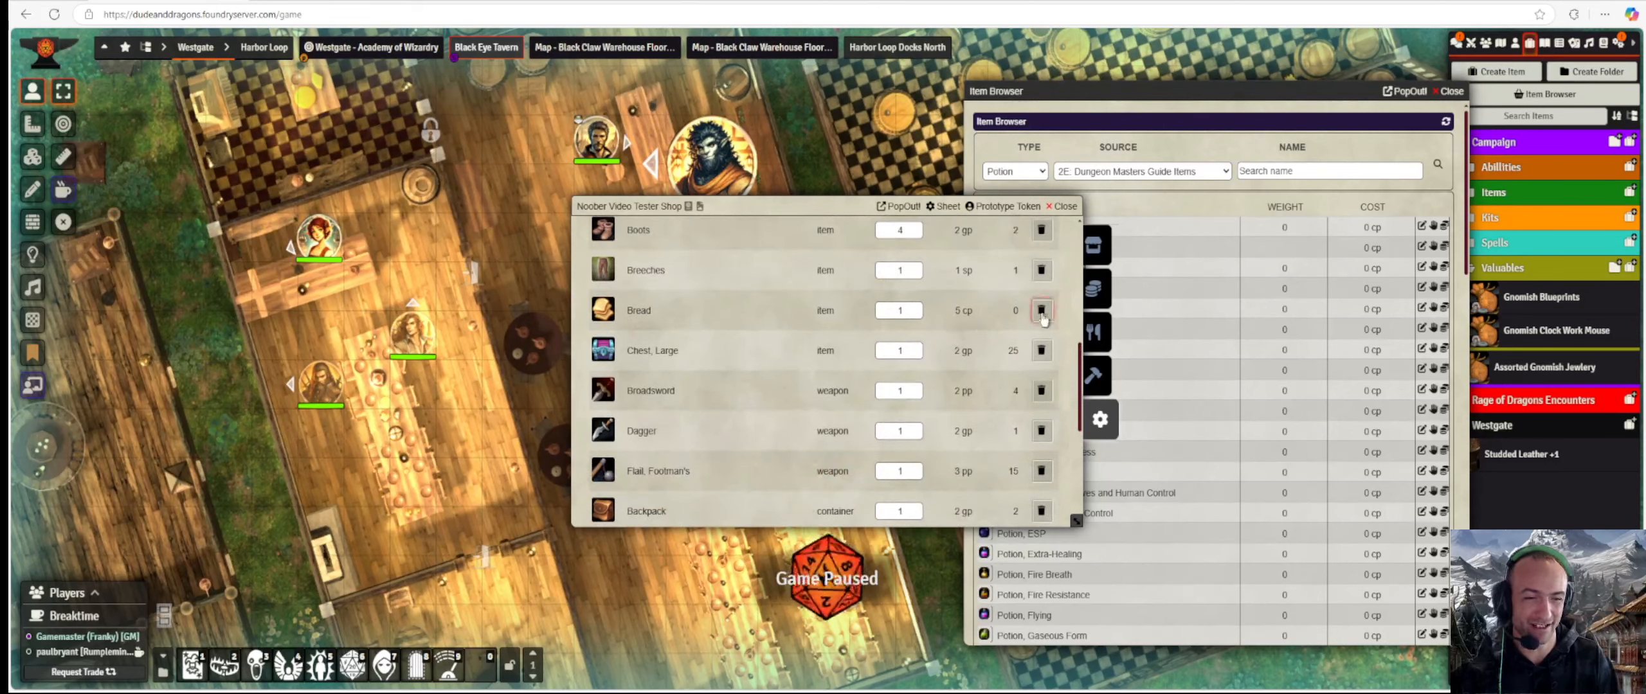
pyautogui.click(1040, 350)
pyautogui.click(755, 389)
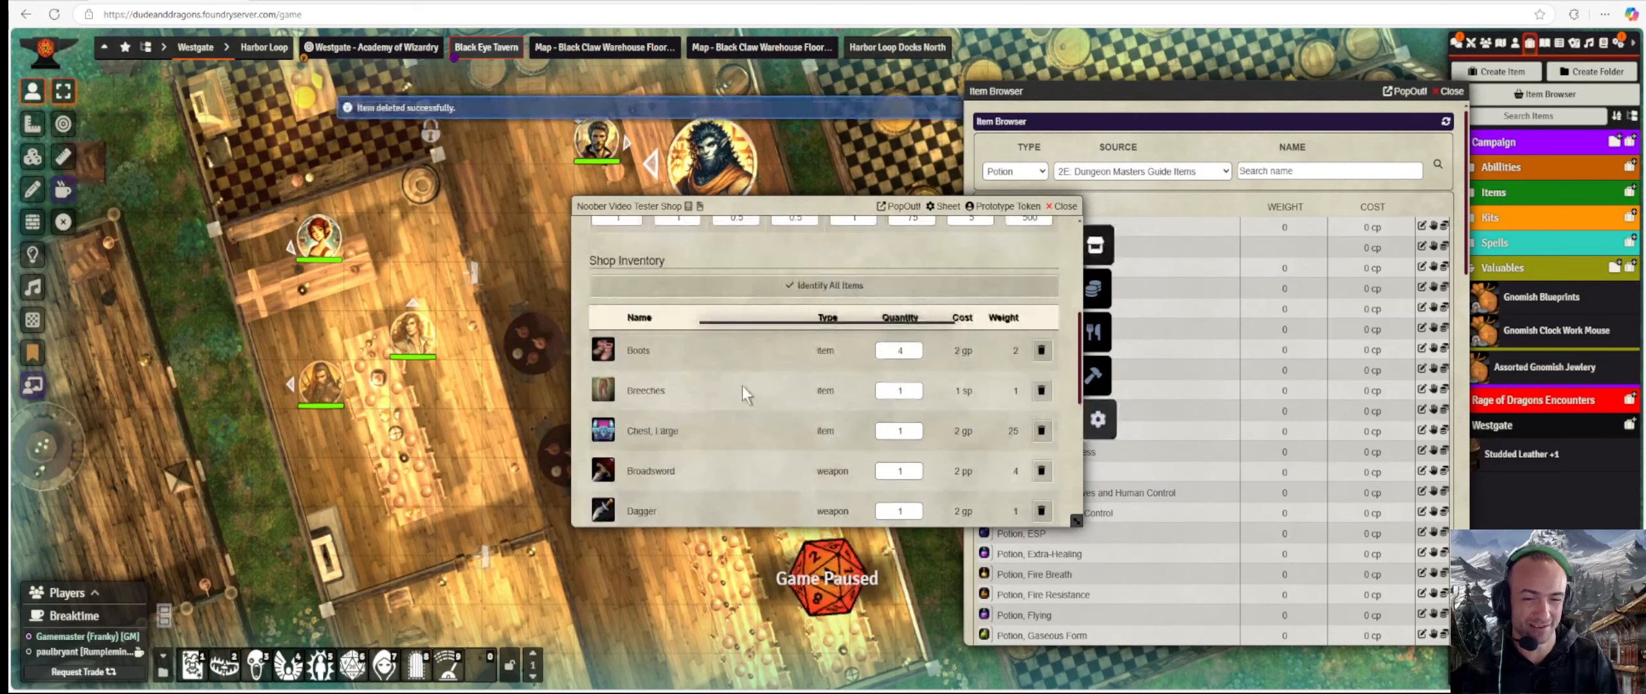
# Set the shop's Magic sell multiplier to 2.
pyautogui.scroll(-10, 715, 374)
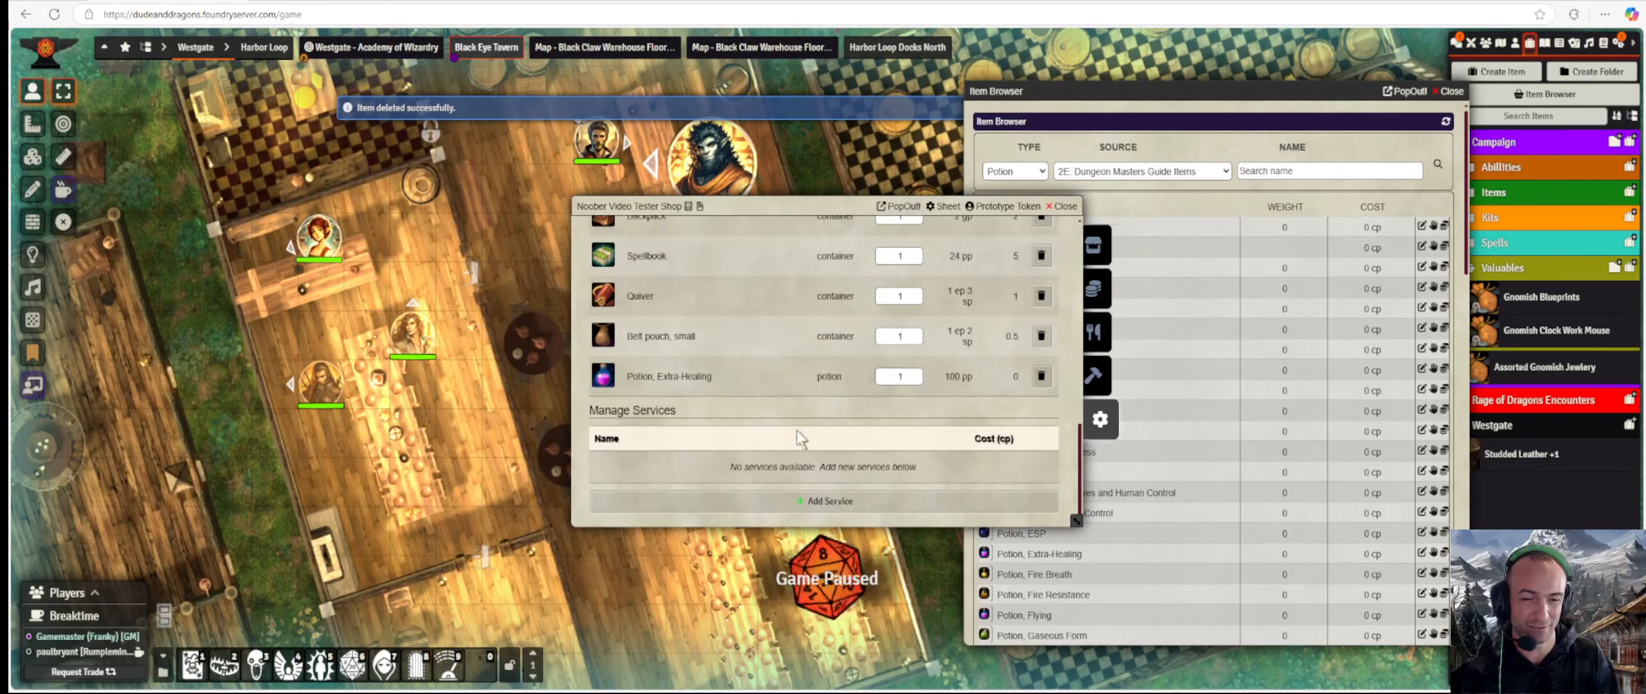
pyautogui.scroll(10, 818, 448)
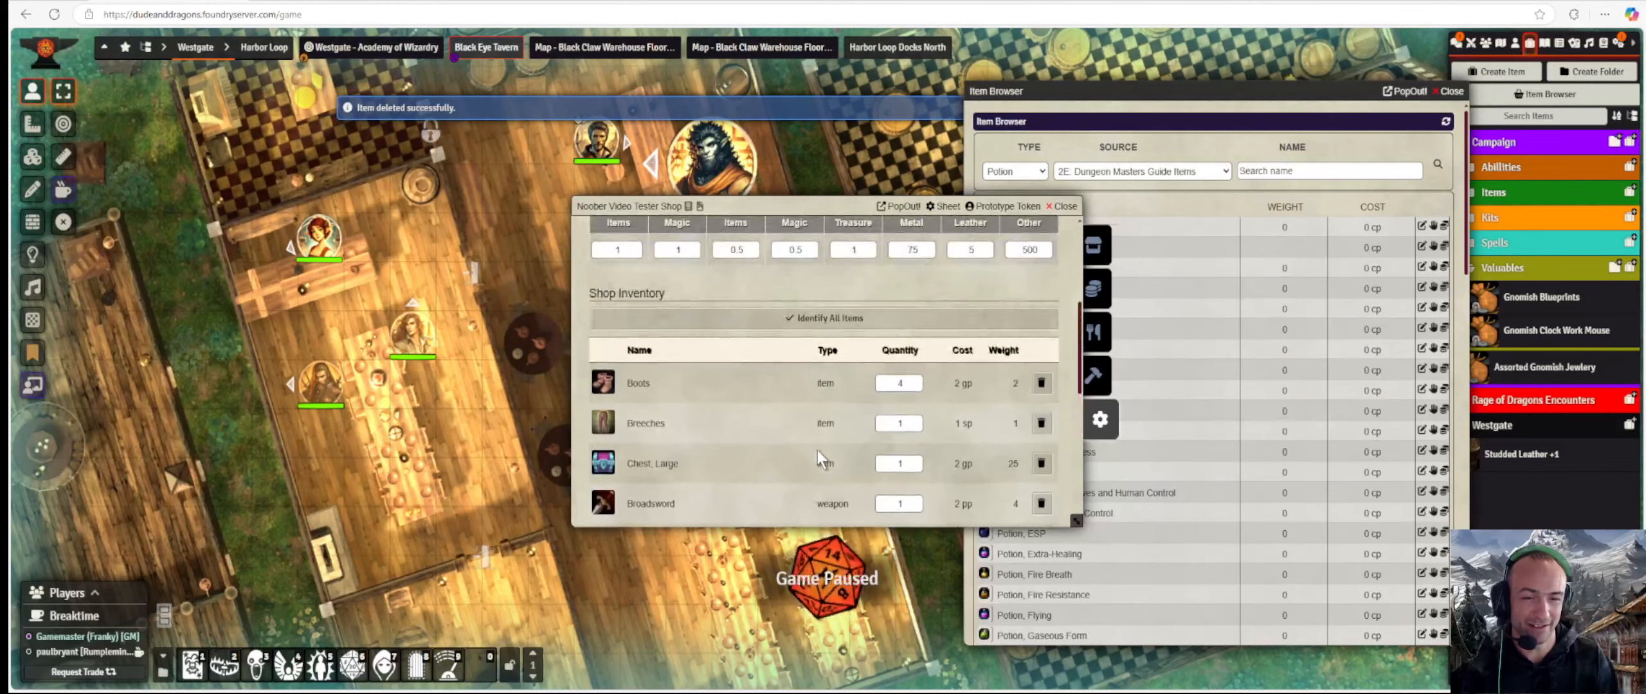
pyautogui.scroll(-5, 818, 450)
pyautogui.scroll(-3, 905, 479)
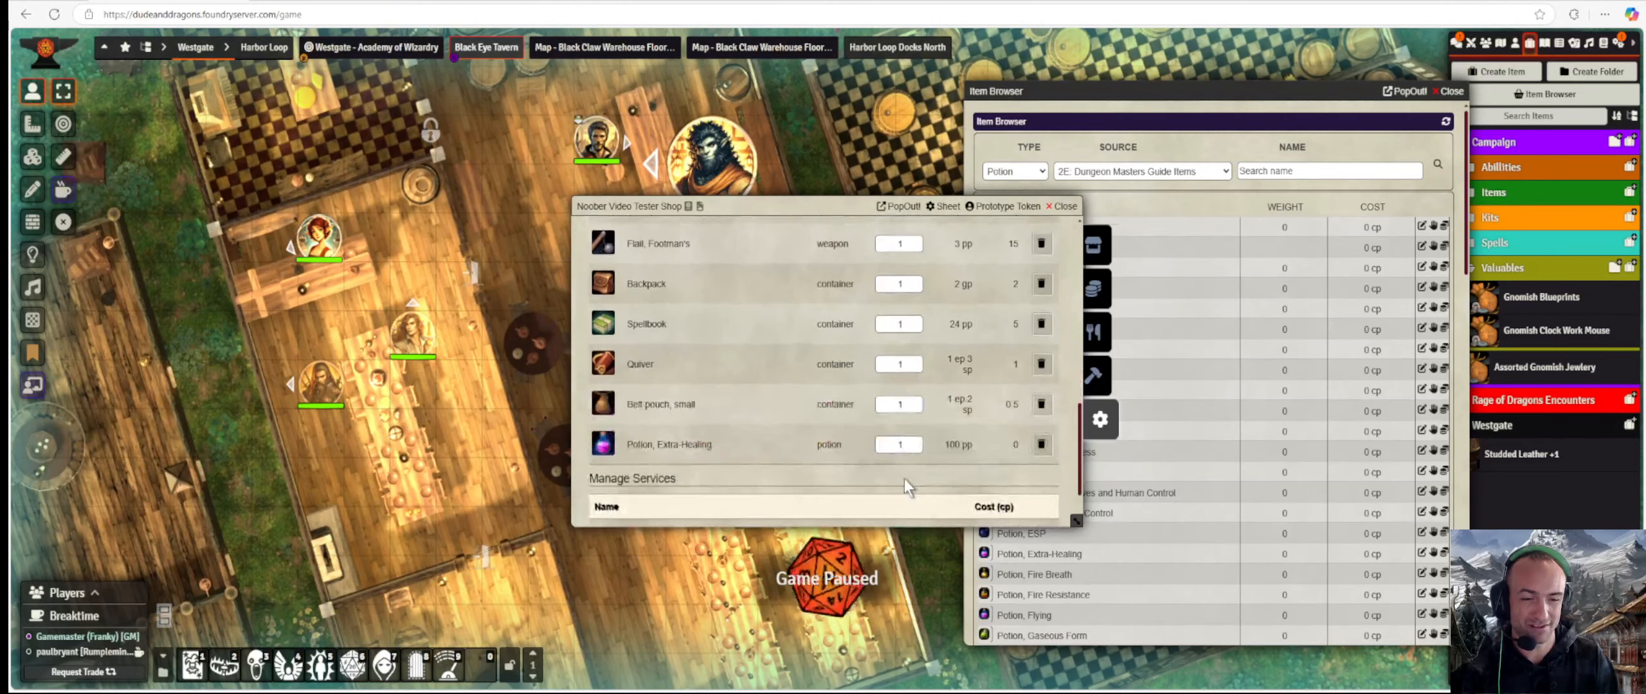
pyautogui.scroll(8, 660, 416)
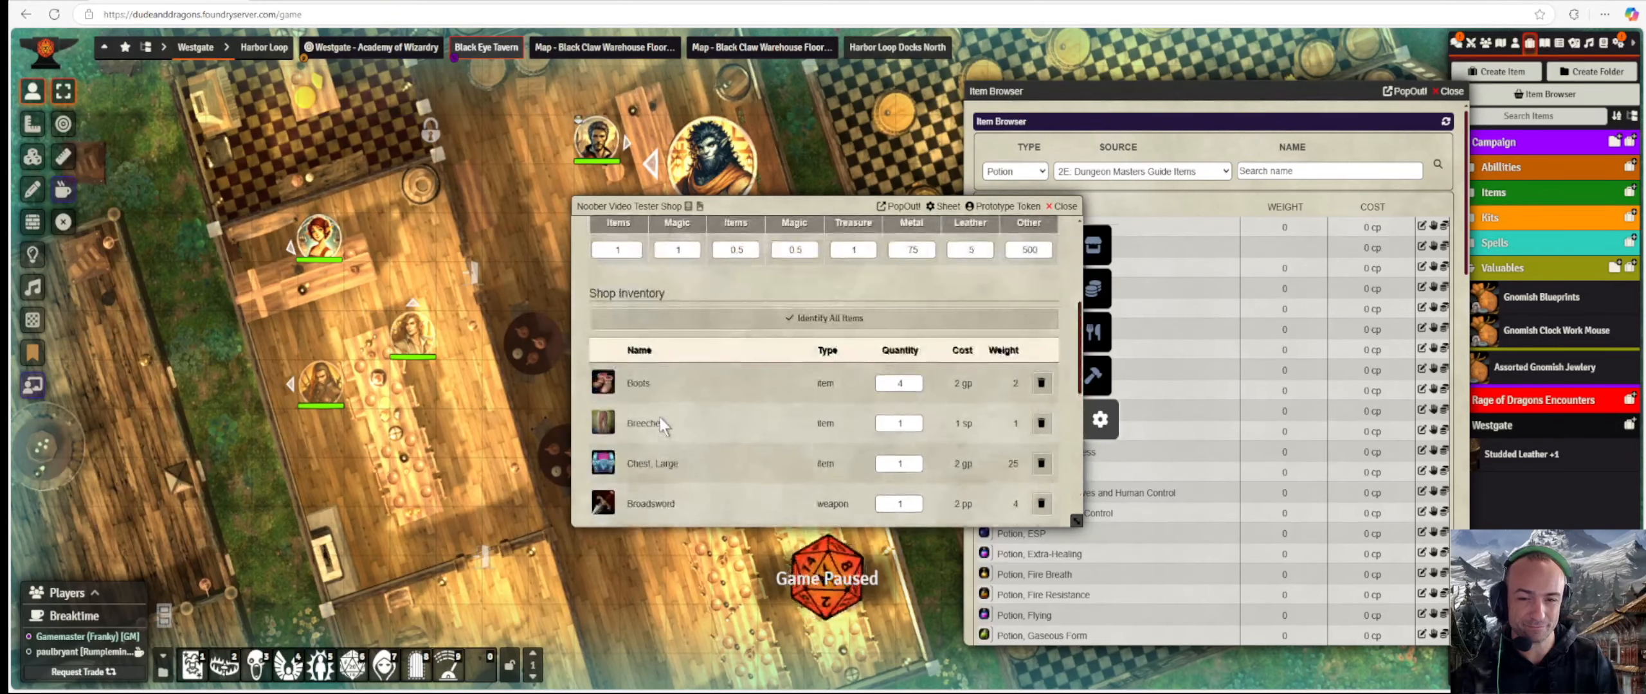
pyautogui.doubleClick(633, 250)
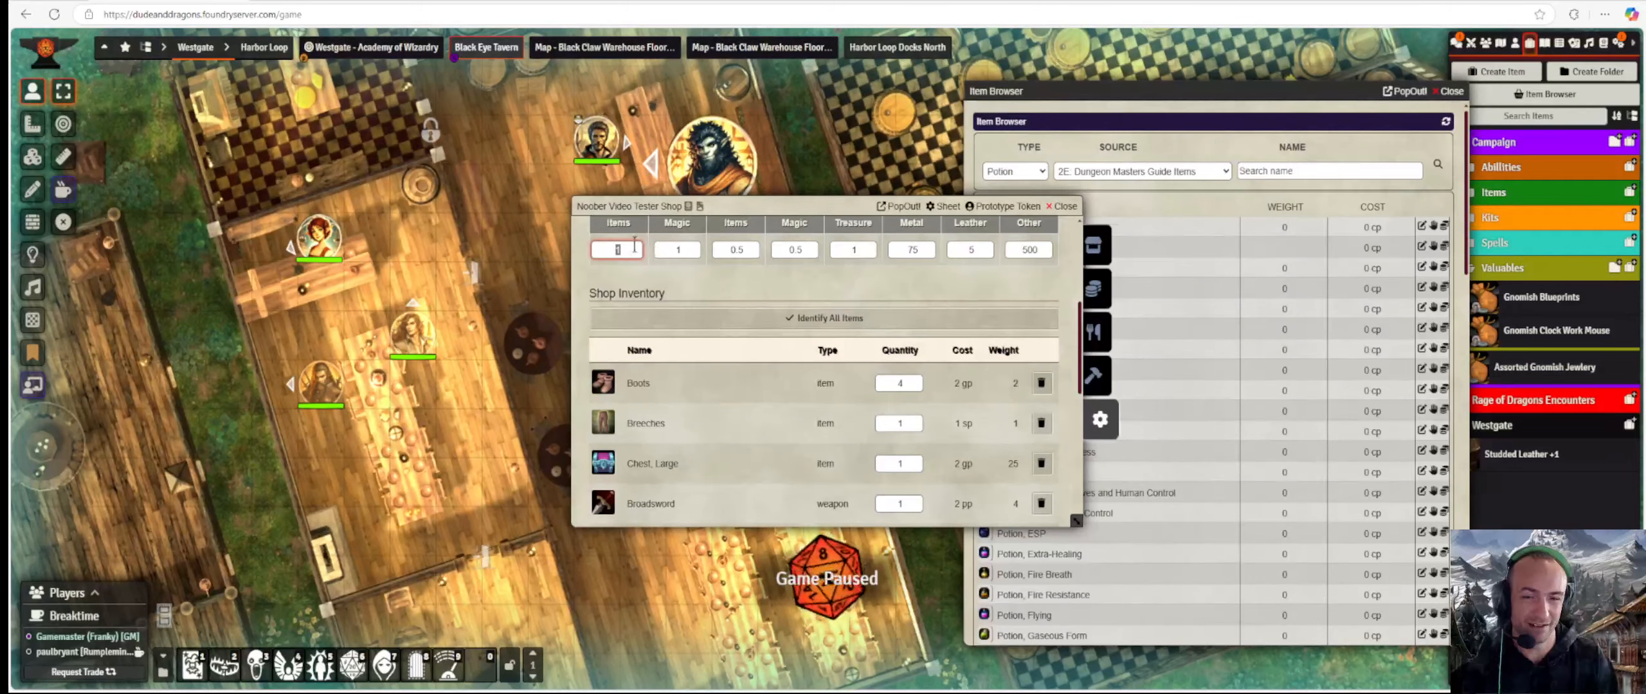
pyautogui.click(671, 249)
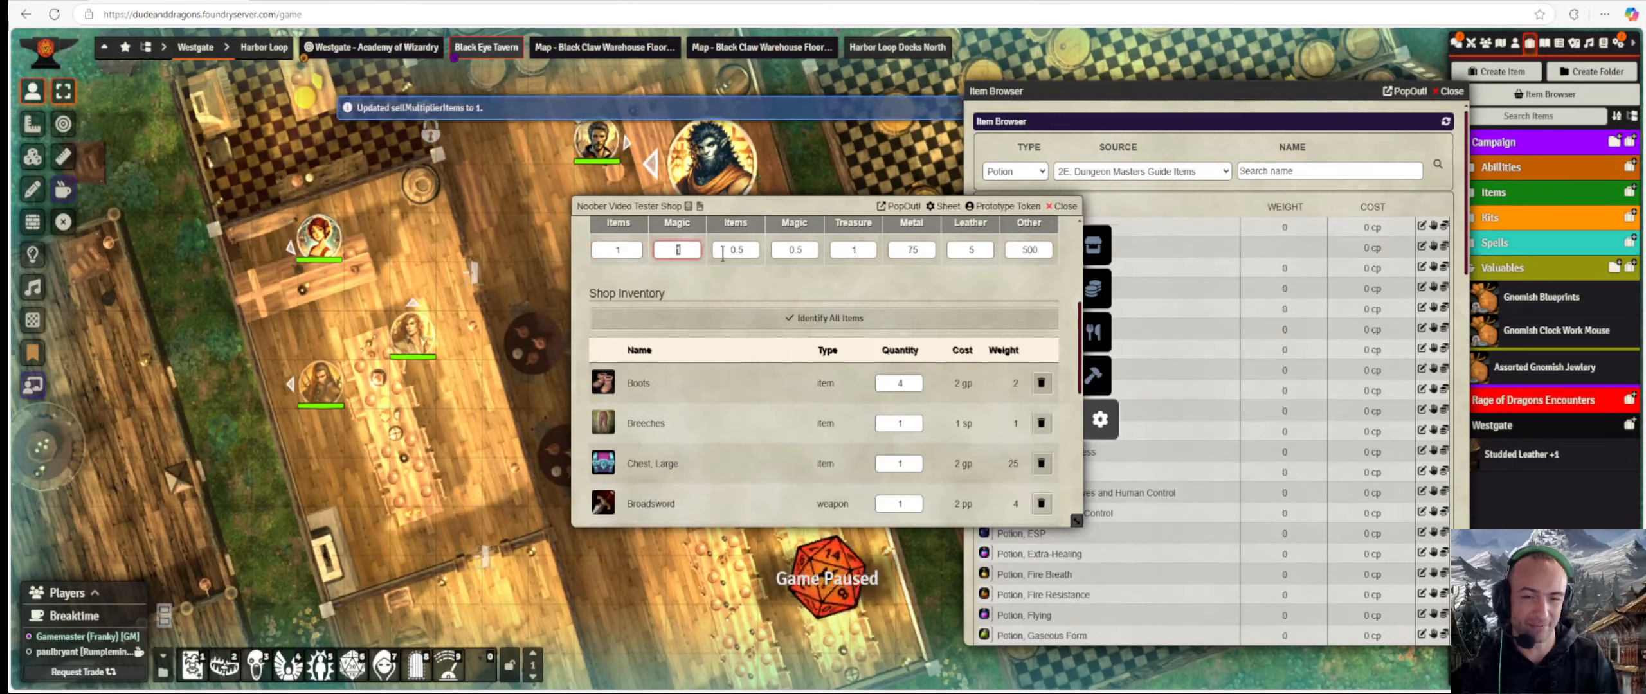
pyautogui.scroll(-8, 797, 376)
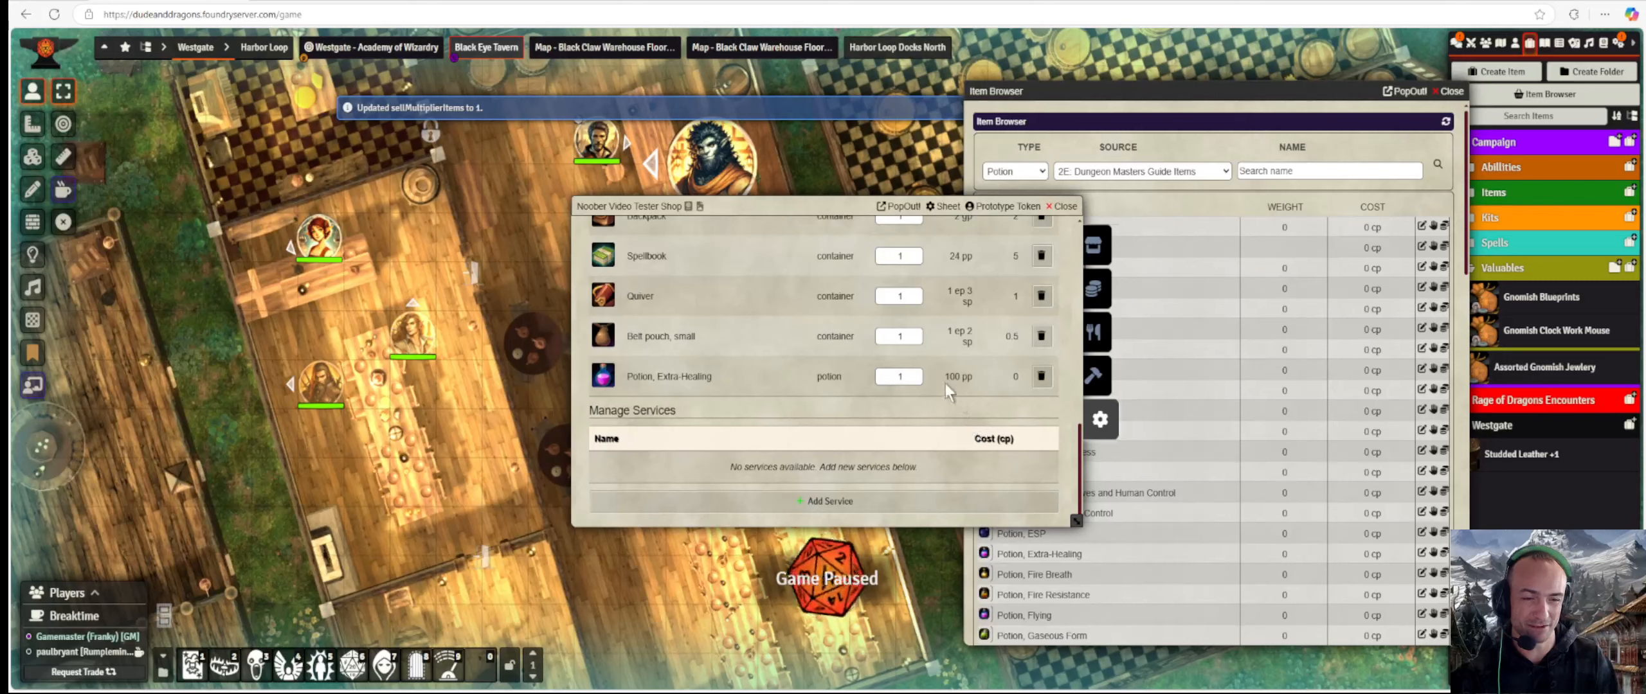
pyautogui.scroll(8, 900, 380)
pyautogui.write('2')
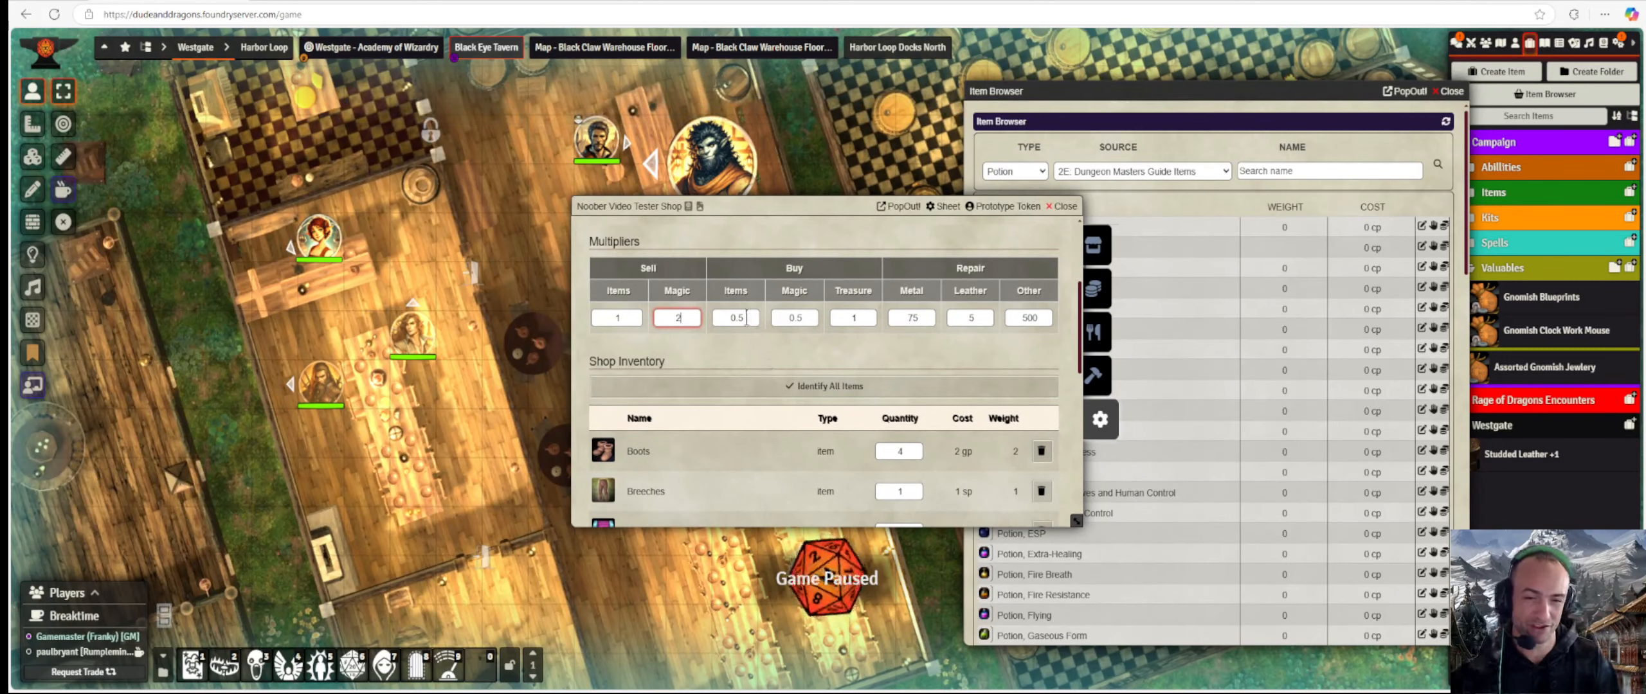
pyautogui.click(761, 357)
# Set the Potion, Extra-Healing stock quantity to 3.
pyautogui.scroll(-1, 710, 347)
pyautogui.scroll(-5, 709, 347)
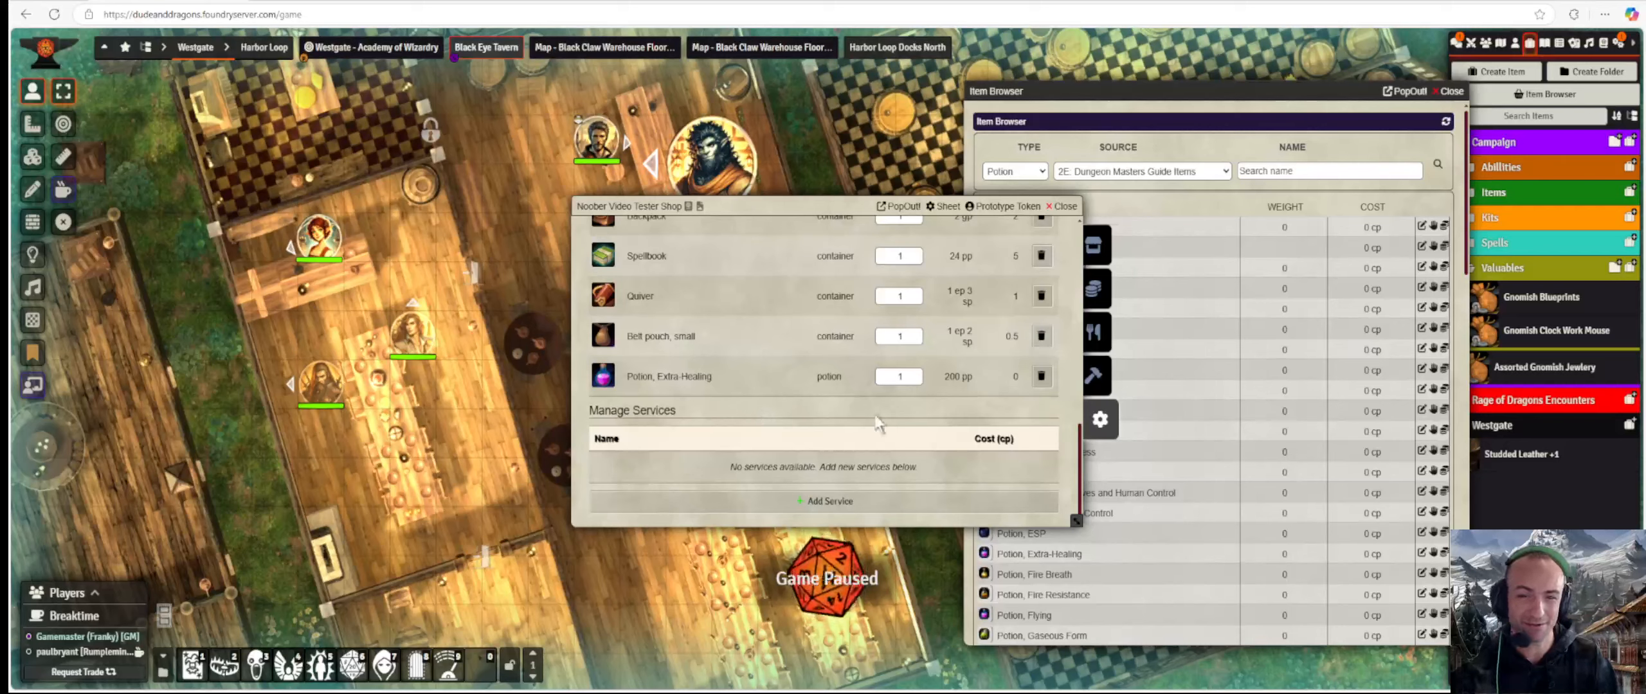
pyautogui.scroll(6, 900, 370)
pyautogui.scroll(3, 756, 333)
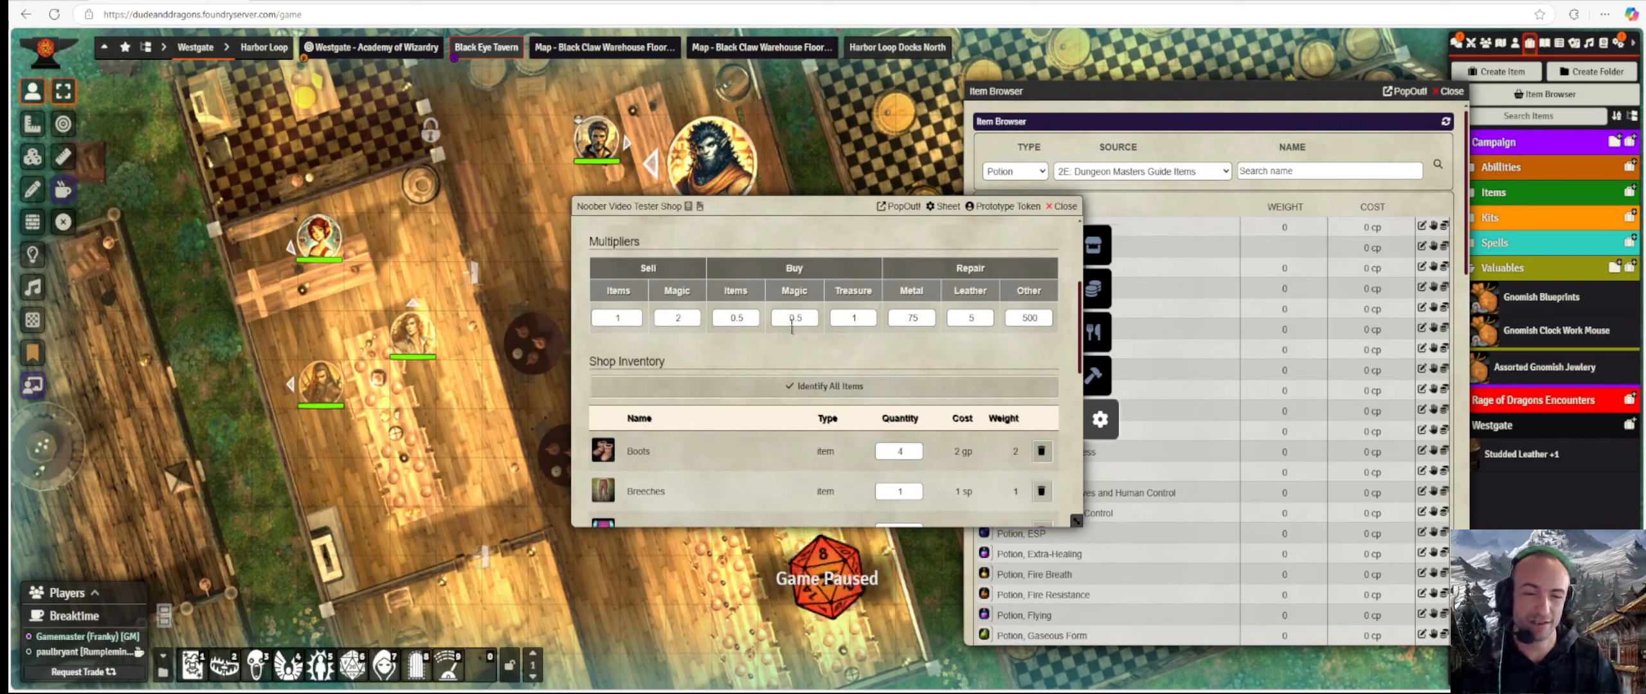
pyautogui.scroll(-8, 818, 334)
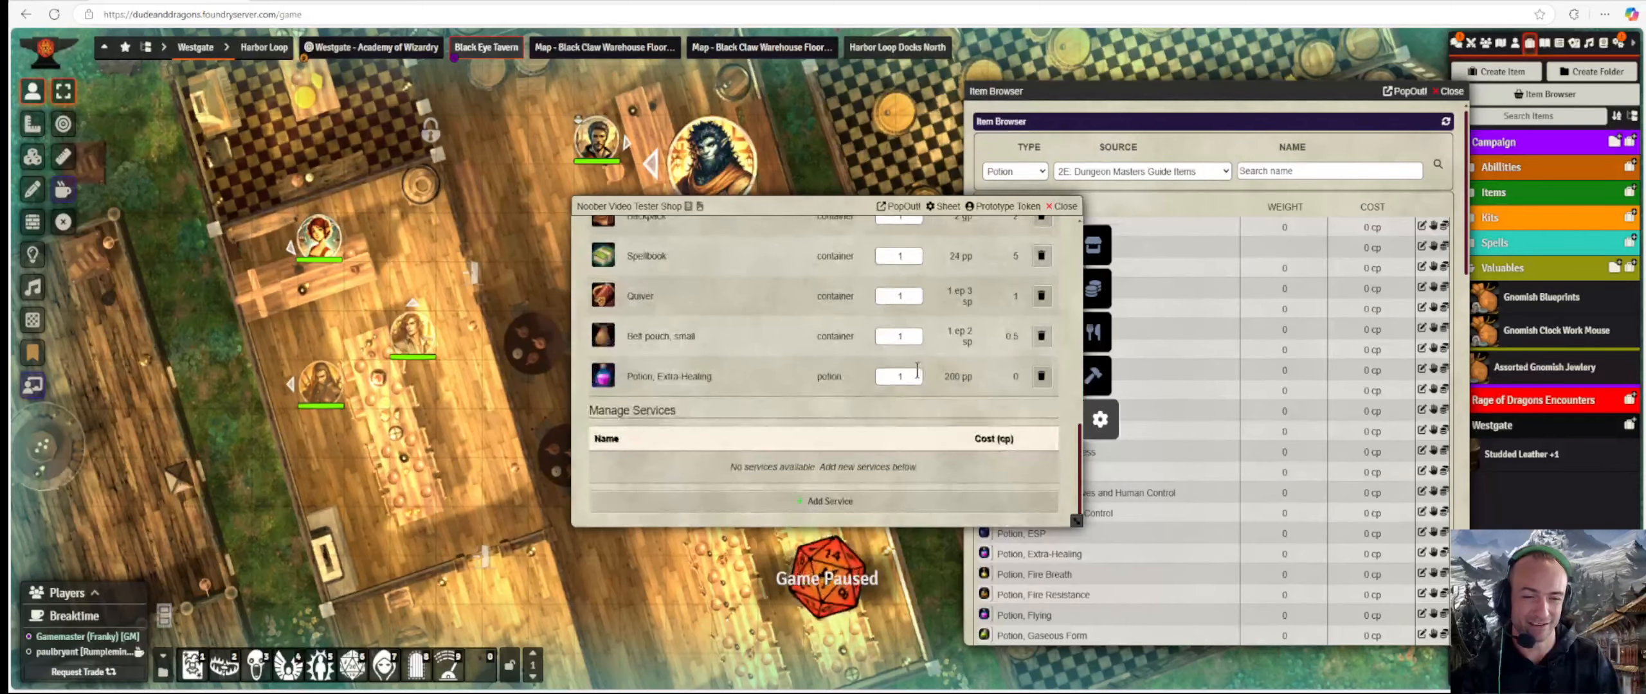
pyautogui.scroll(2, 917, 371)
pyautogui.scroll(-2, 913, 379)
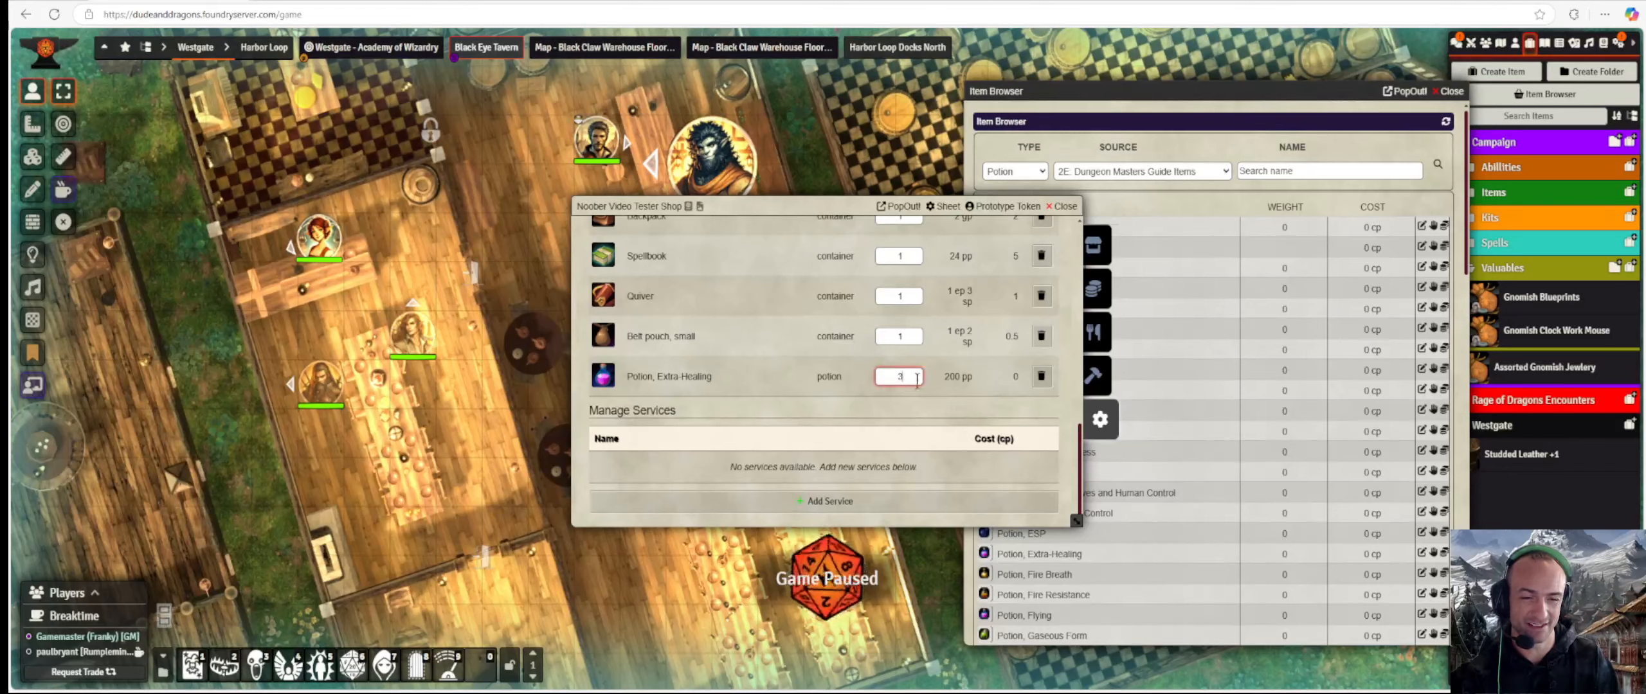
pyautogui.click(818, 377)
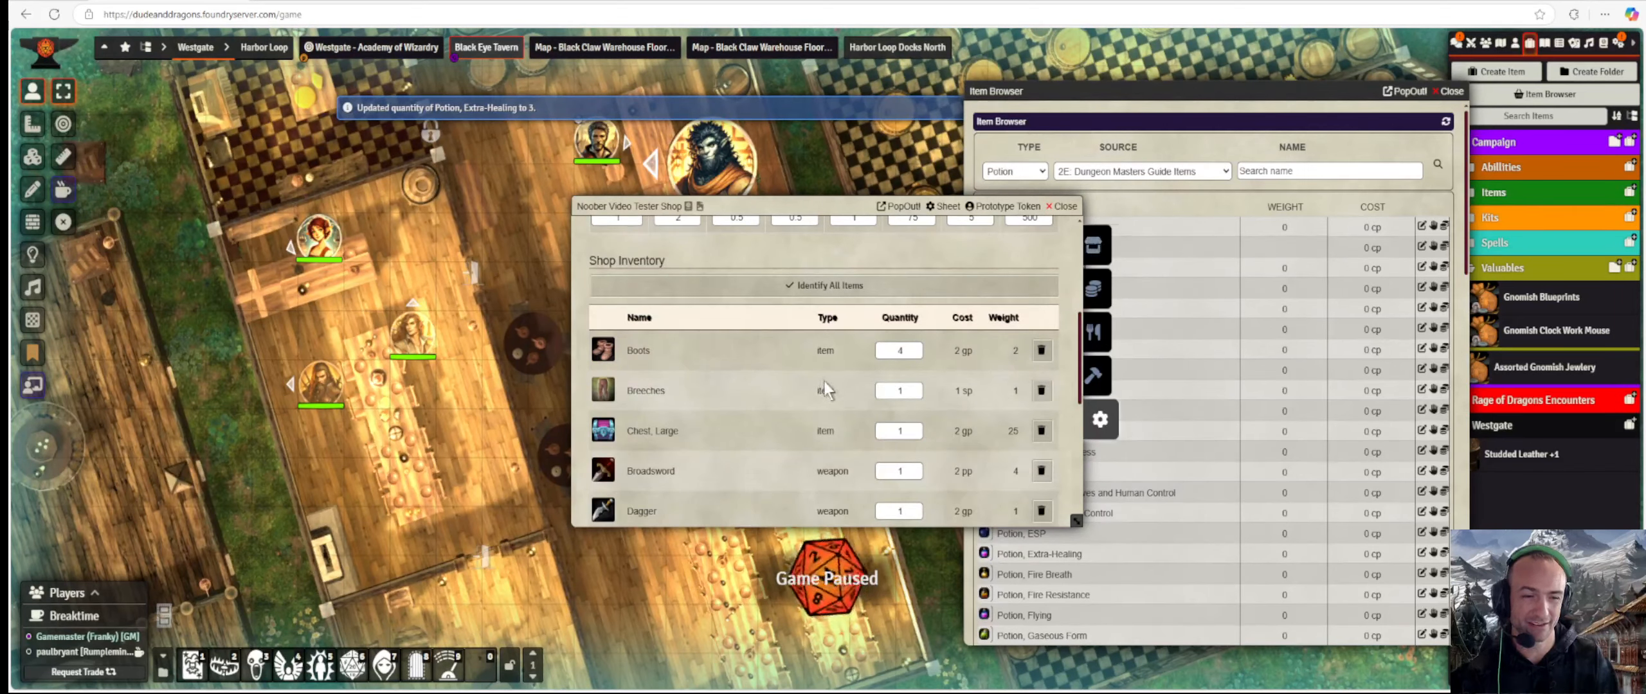
pyautogui.scroll(-8, 823, 382)
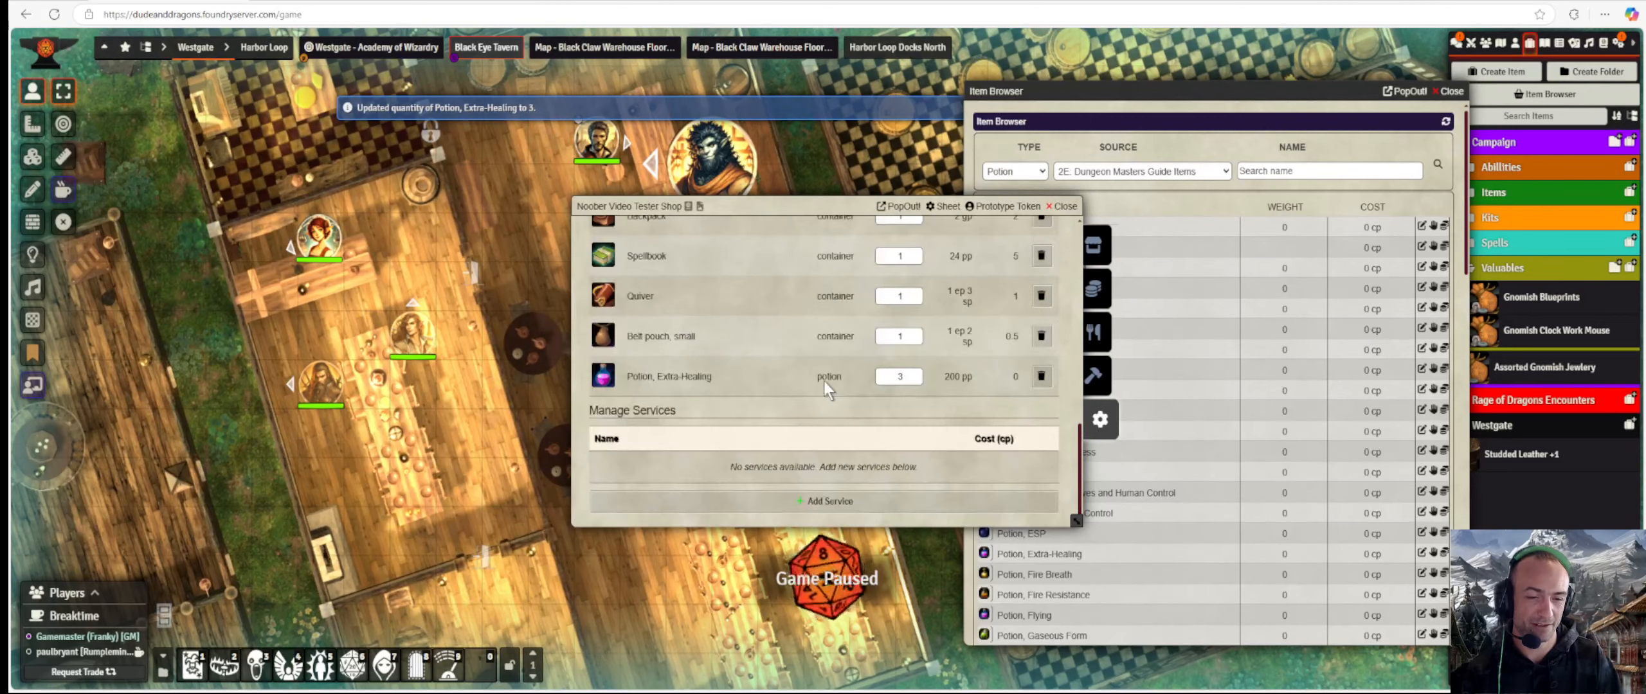
# Add a 'Room, Common Daily' service costing 30 copper.
pyautogui.click(828, 508)
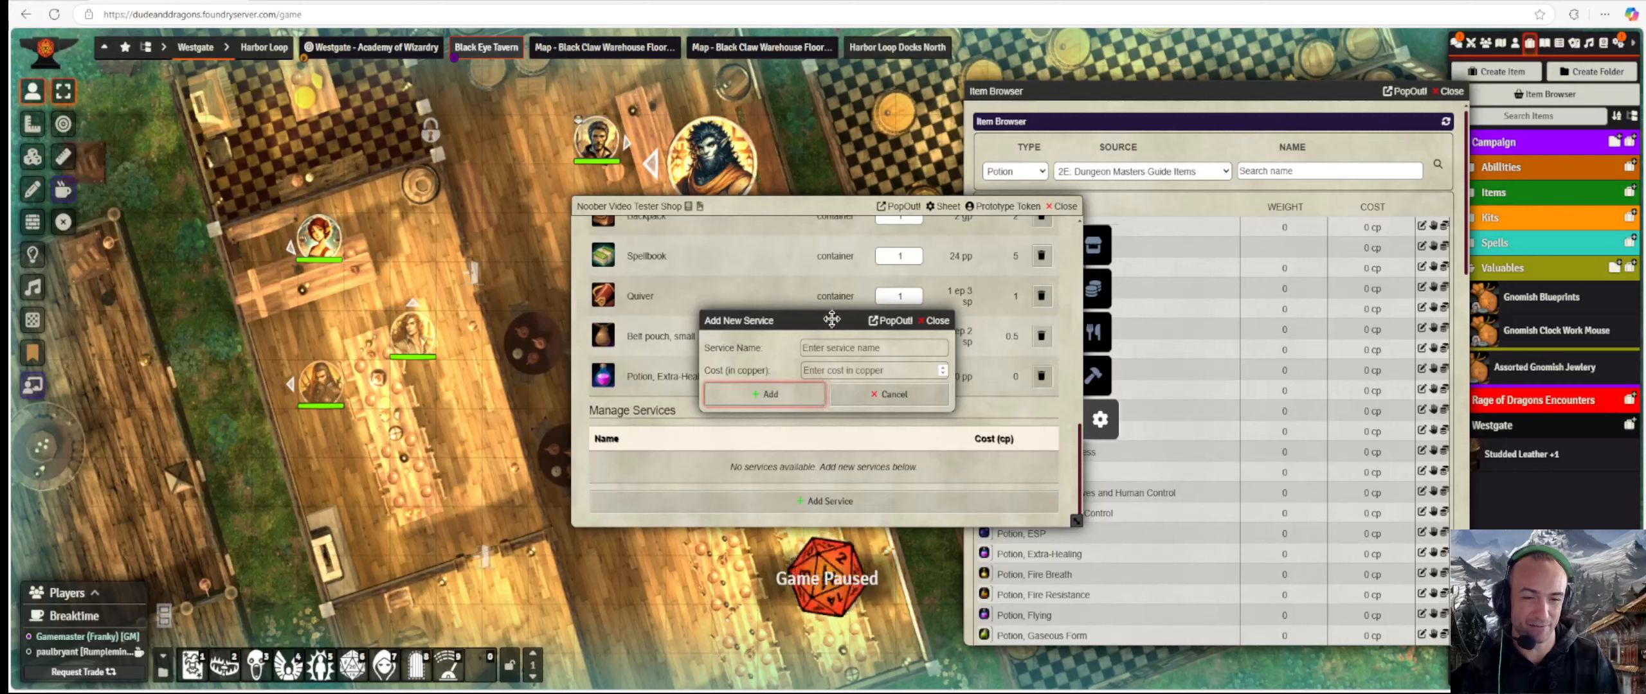
pyautogui.moveTo(832, 319); pyautogui.dragTo(772, 232)
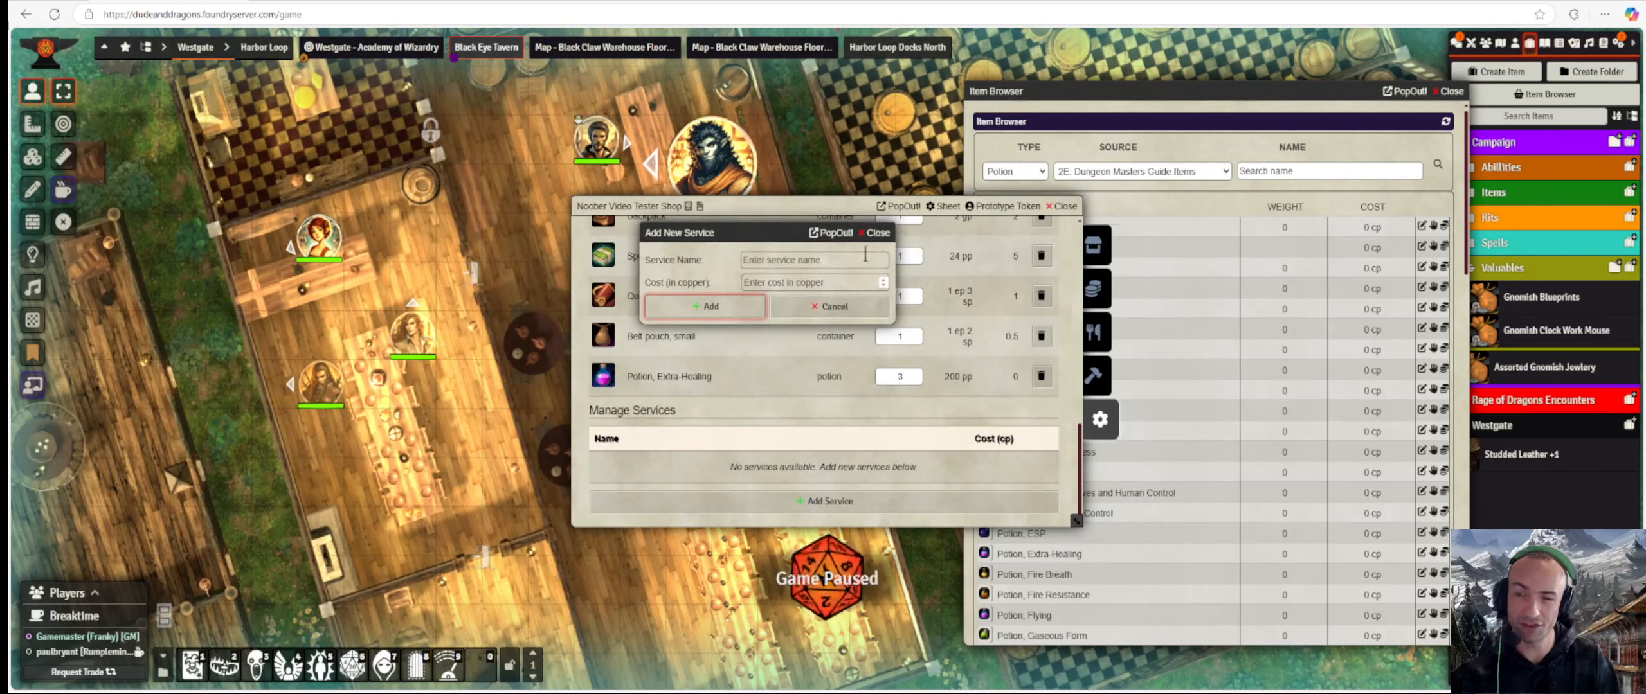
pyautogui.click(829, 258)
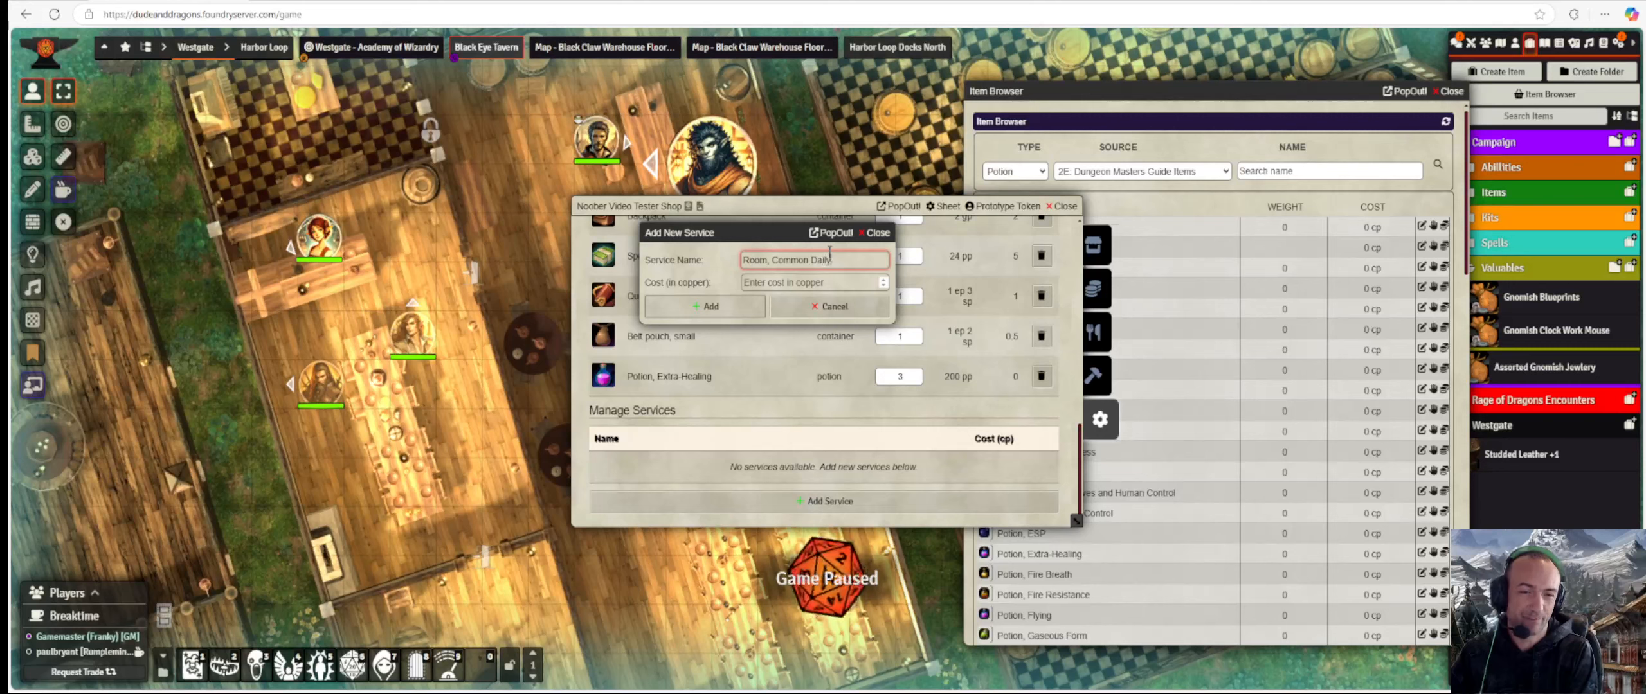
pyautogui.press('Tab')
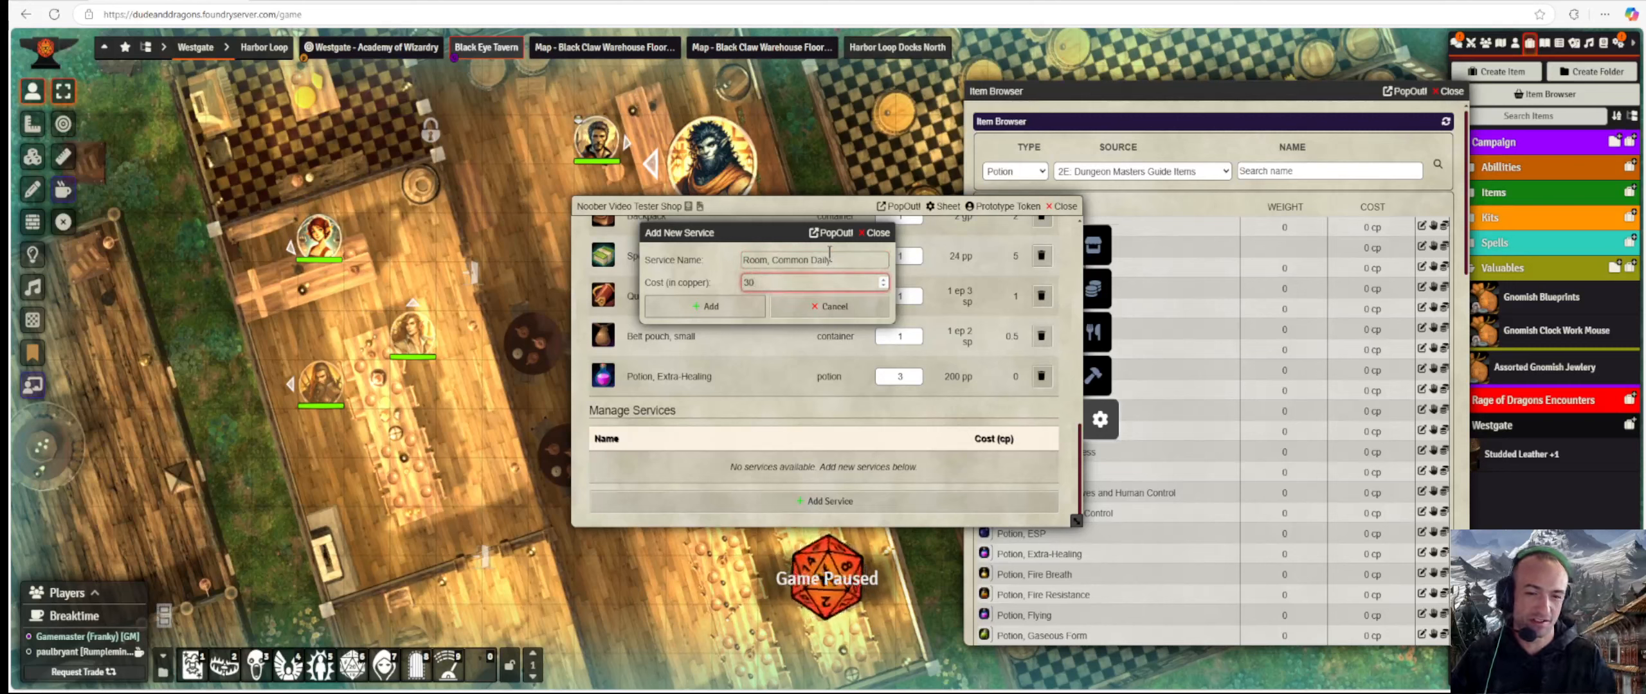
pyautogui.write('30')
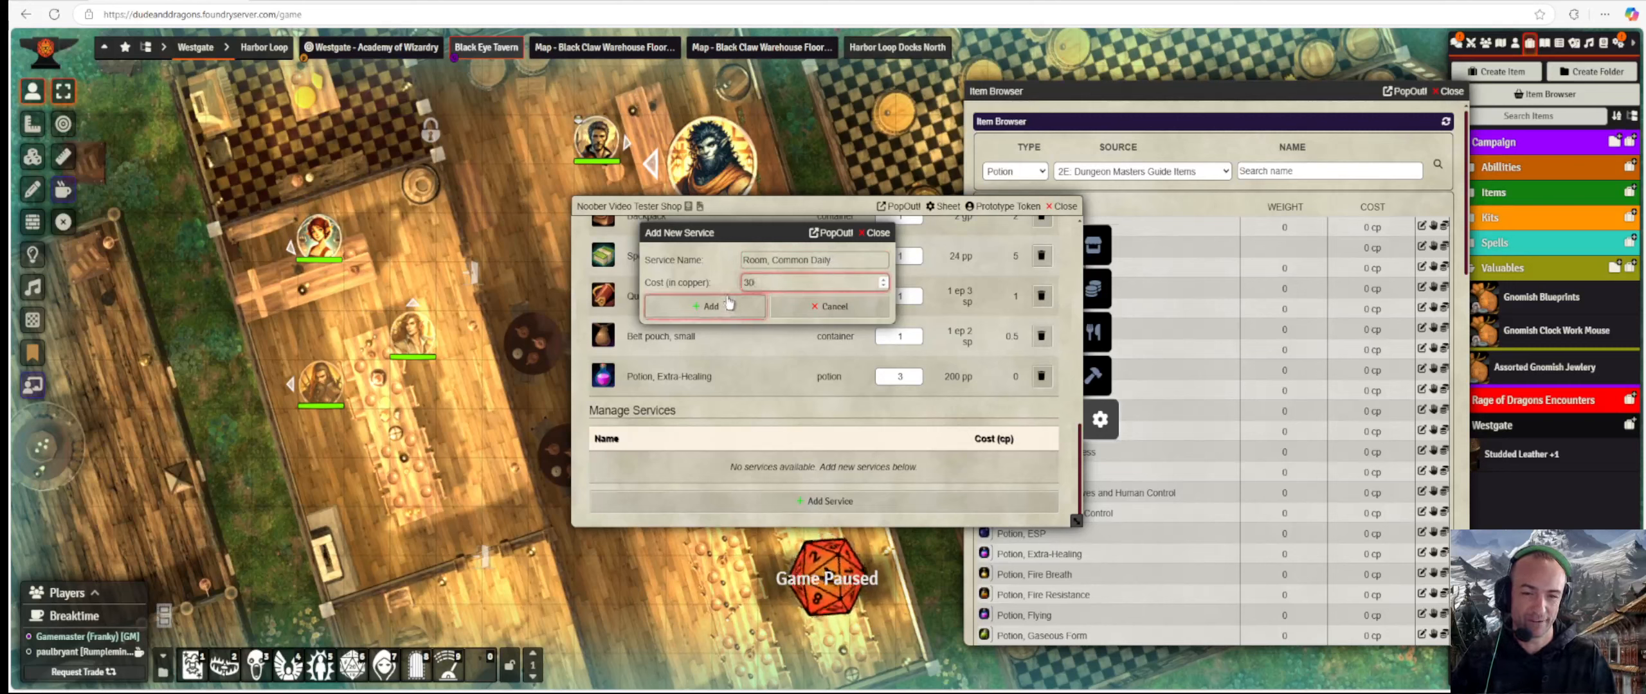
pyautogui.click(727, 305)
pyautogui.scroll(-10, 727, 302)
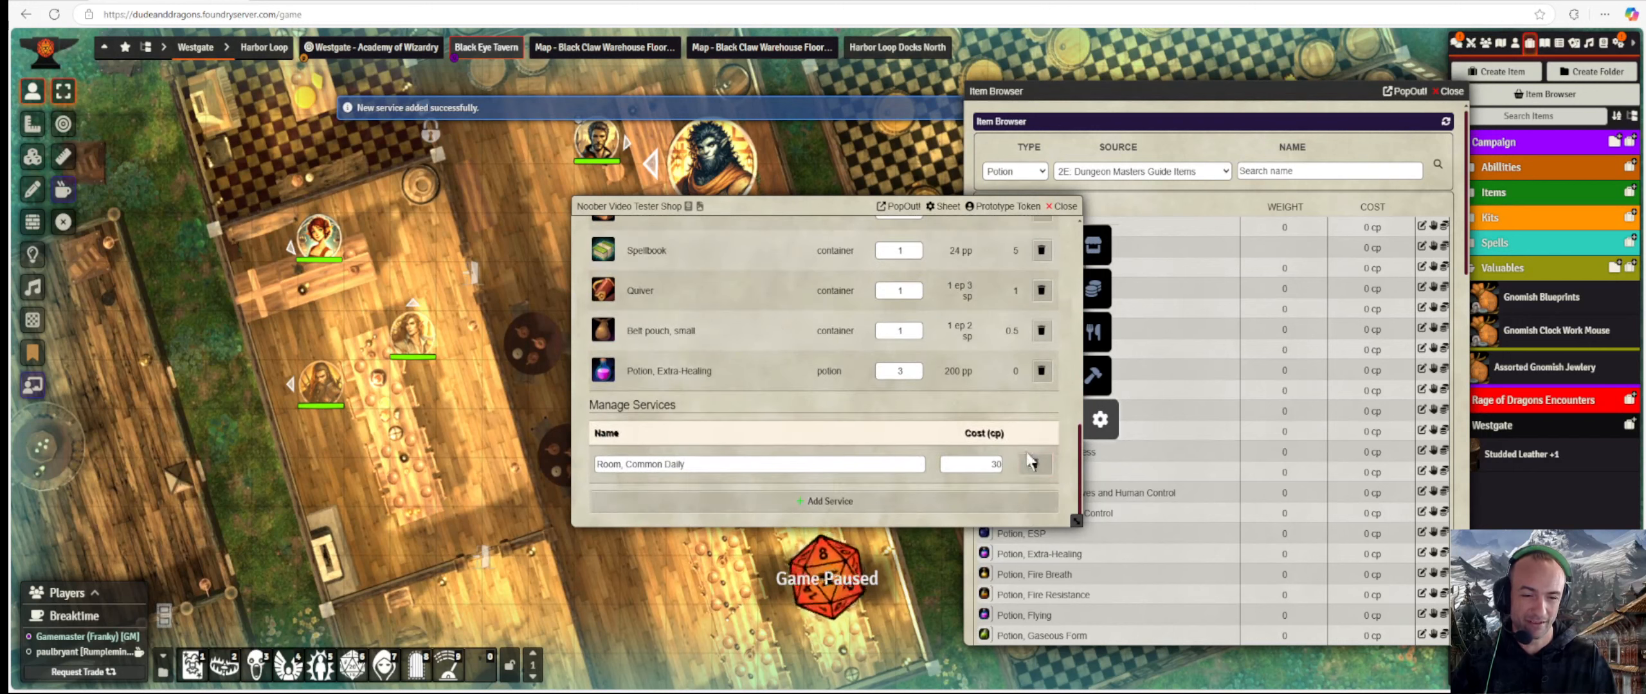
# Add a Bread service to the shop and return to the top of the sheet.
pyautogui.click(832, 501)
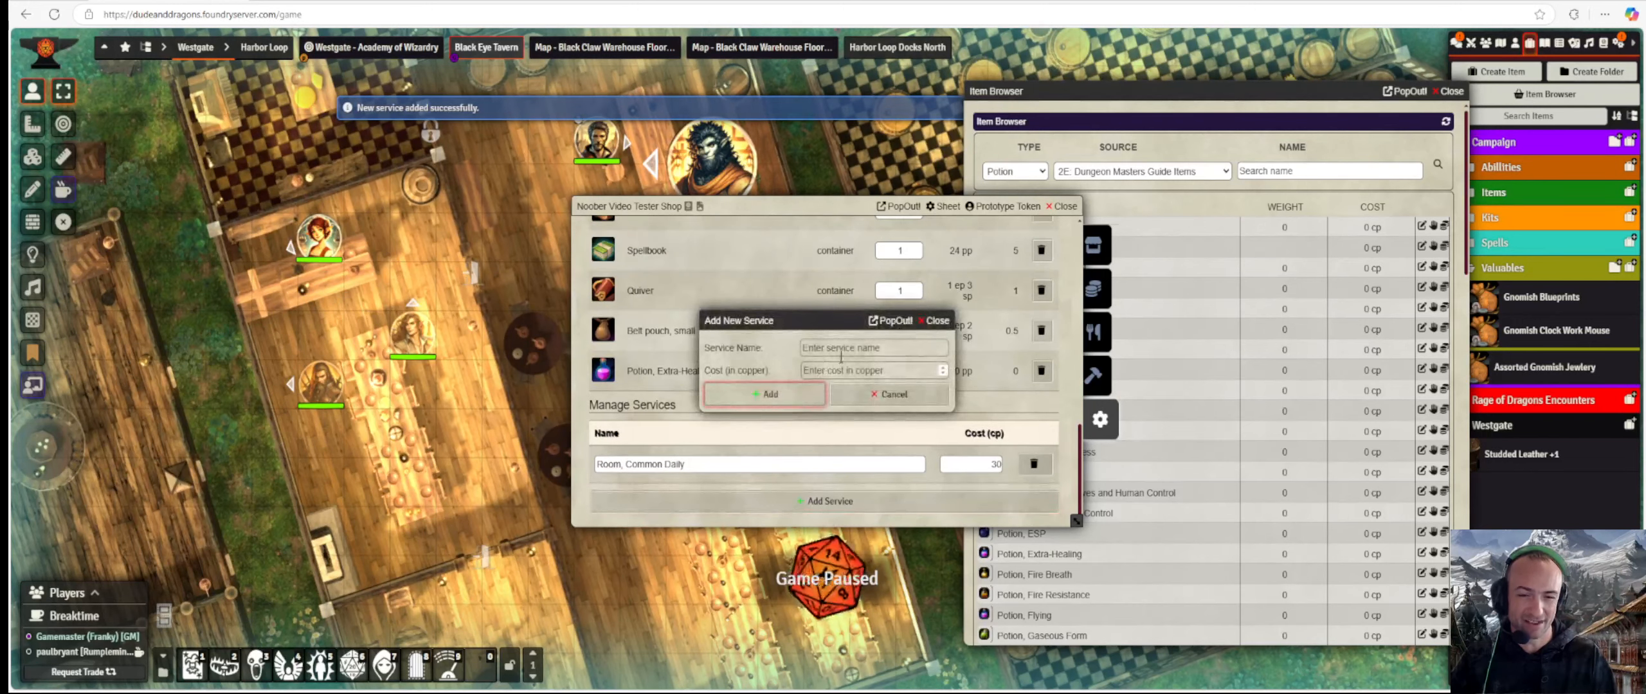
pyautogui.write('Bread')
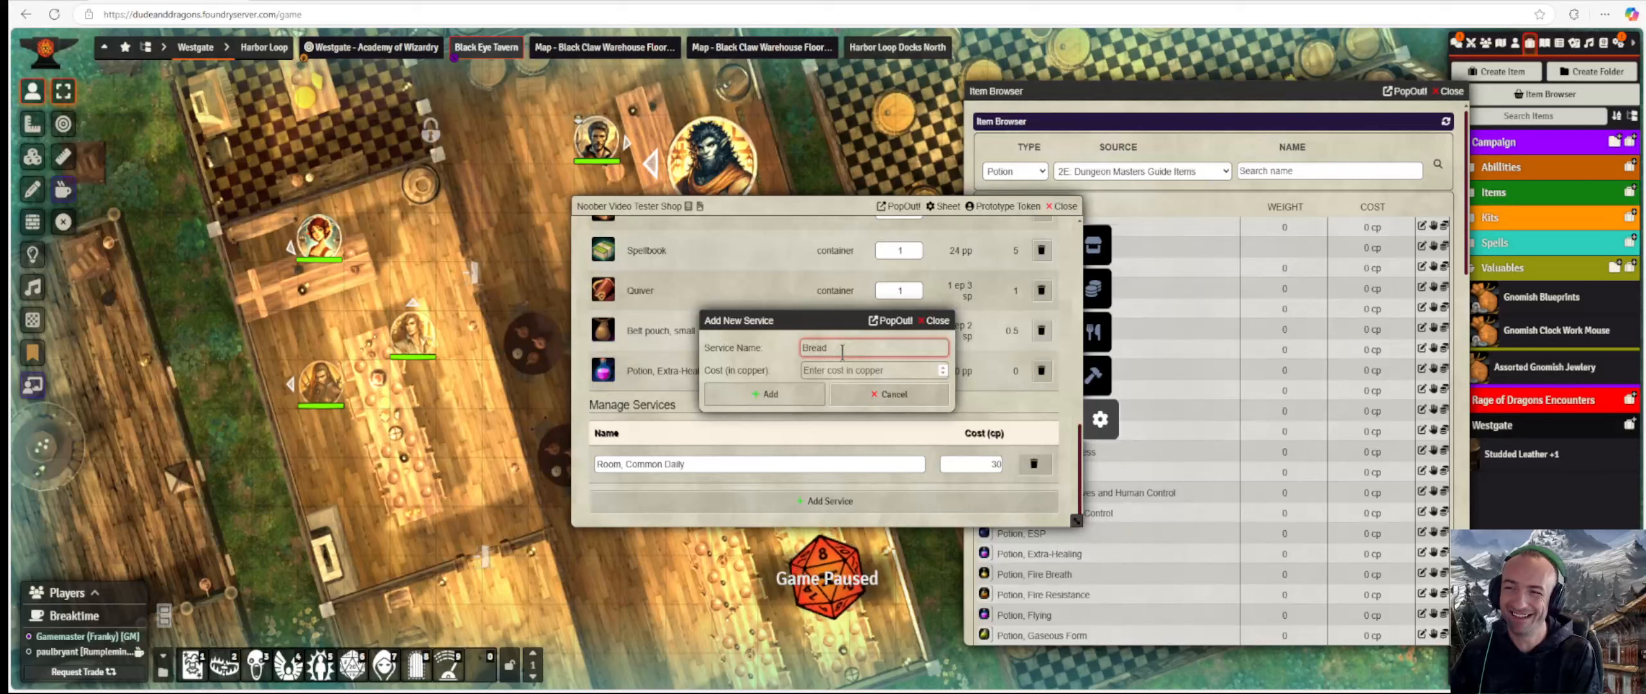
pyautogui.press('Tab')
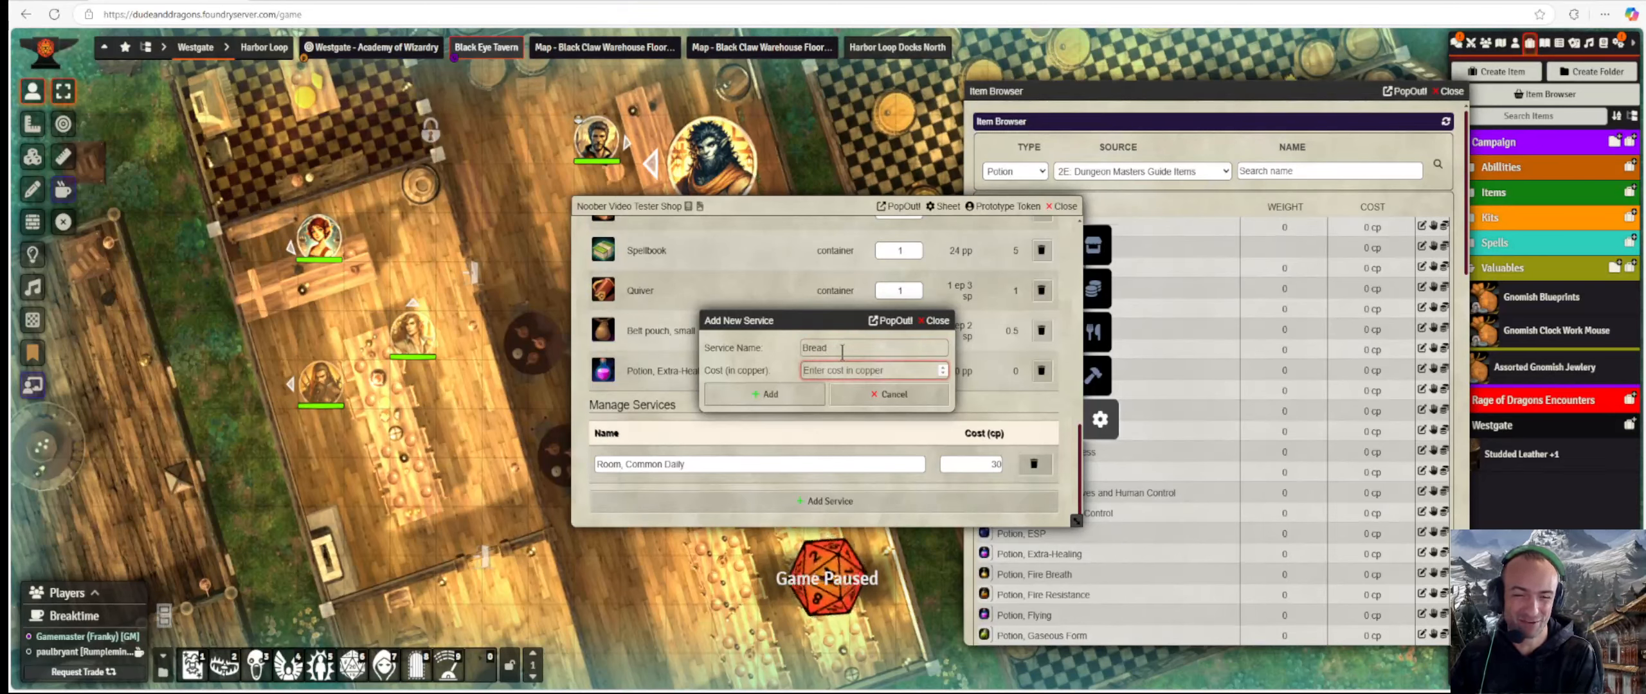
pyautogui.write('5')
pyautogui.click(783, 400)
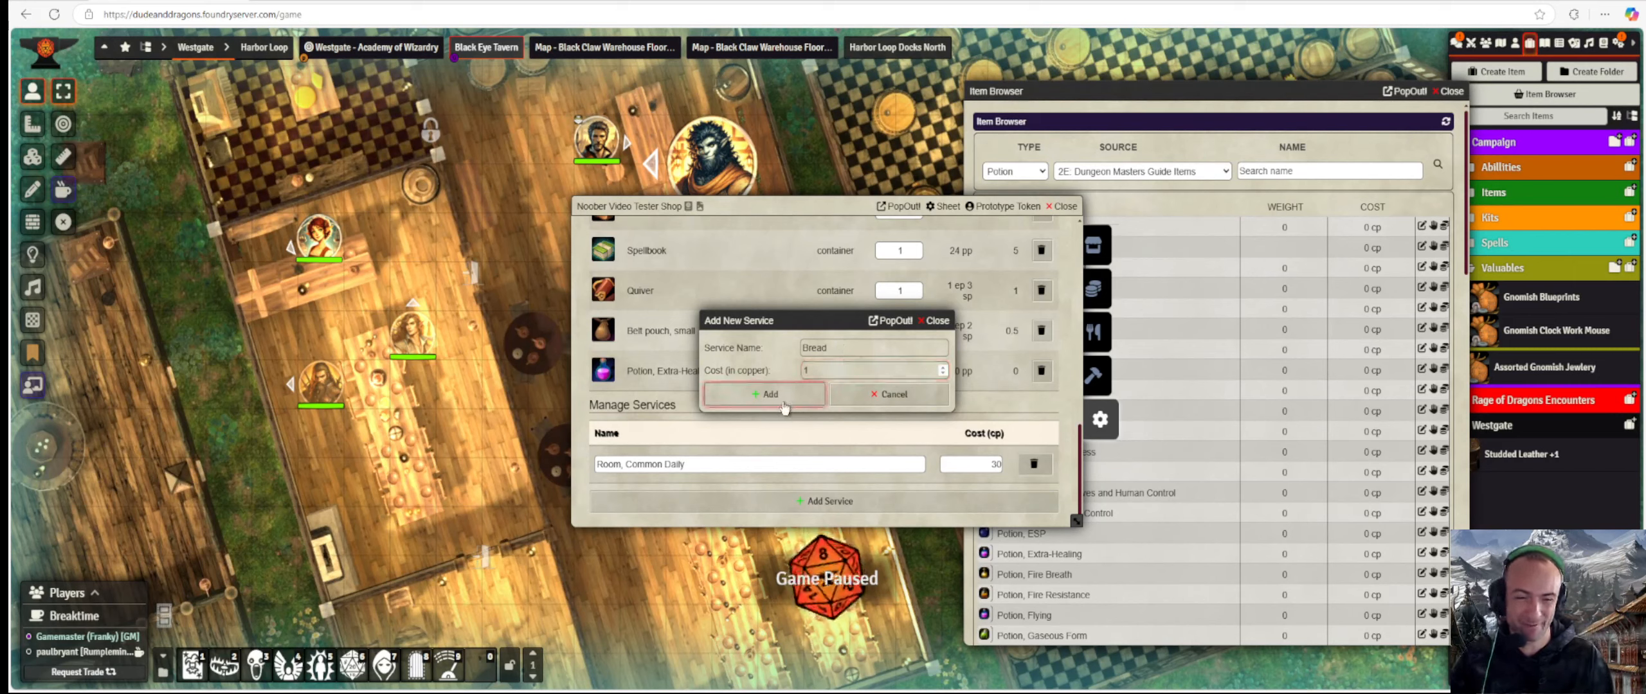
pyautogui.scroll(-5, 813, 384)
pyautogui.scroll(-5, 812, 383)
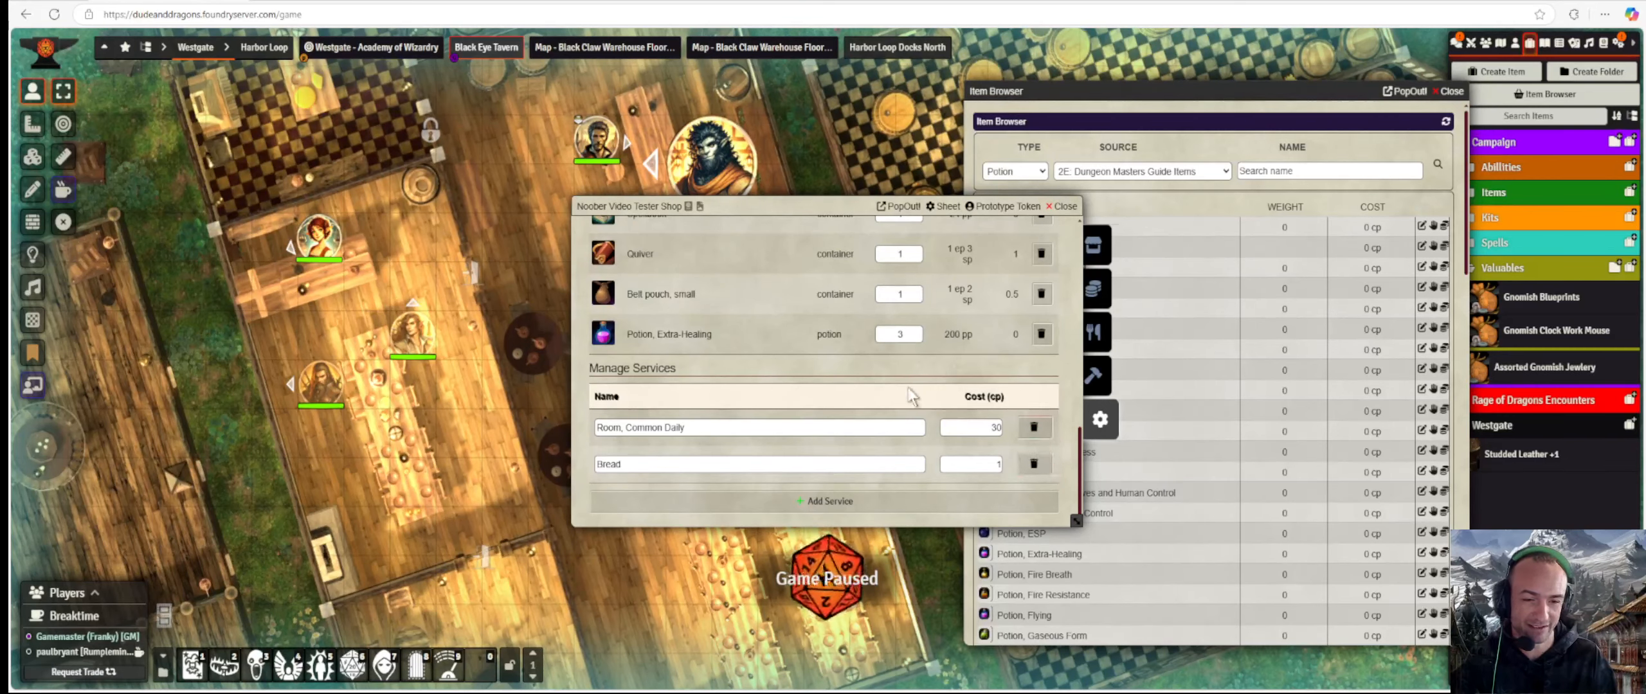
pyautogui.scroll(3, 912, 396)
pyautogui.scroll(5, 908, 389)
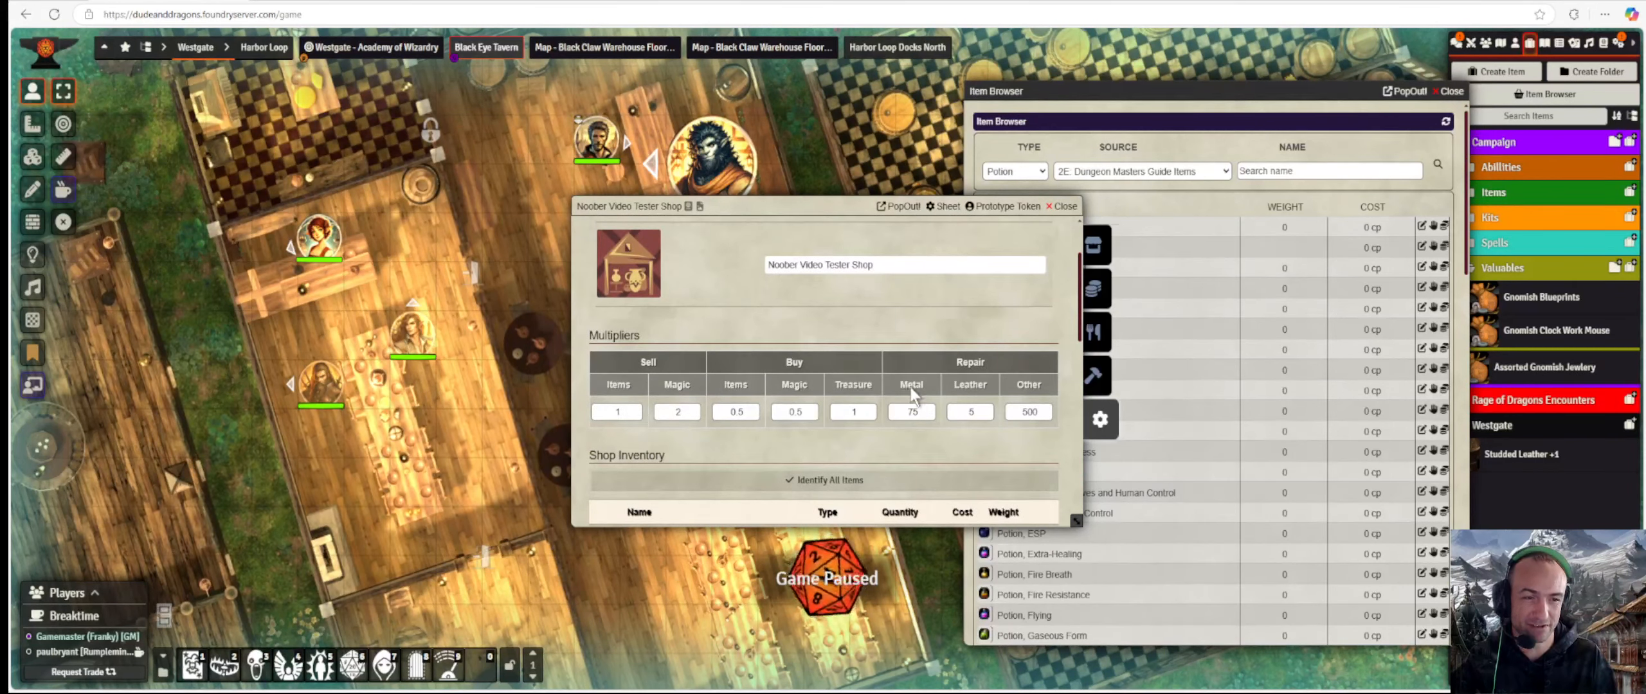
# Show the shop's storefront inventory, from Boots through Potion, Extra-Healing.
pyautogui.click(1099, 244)
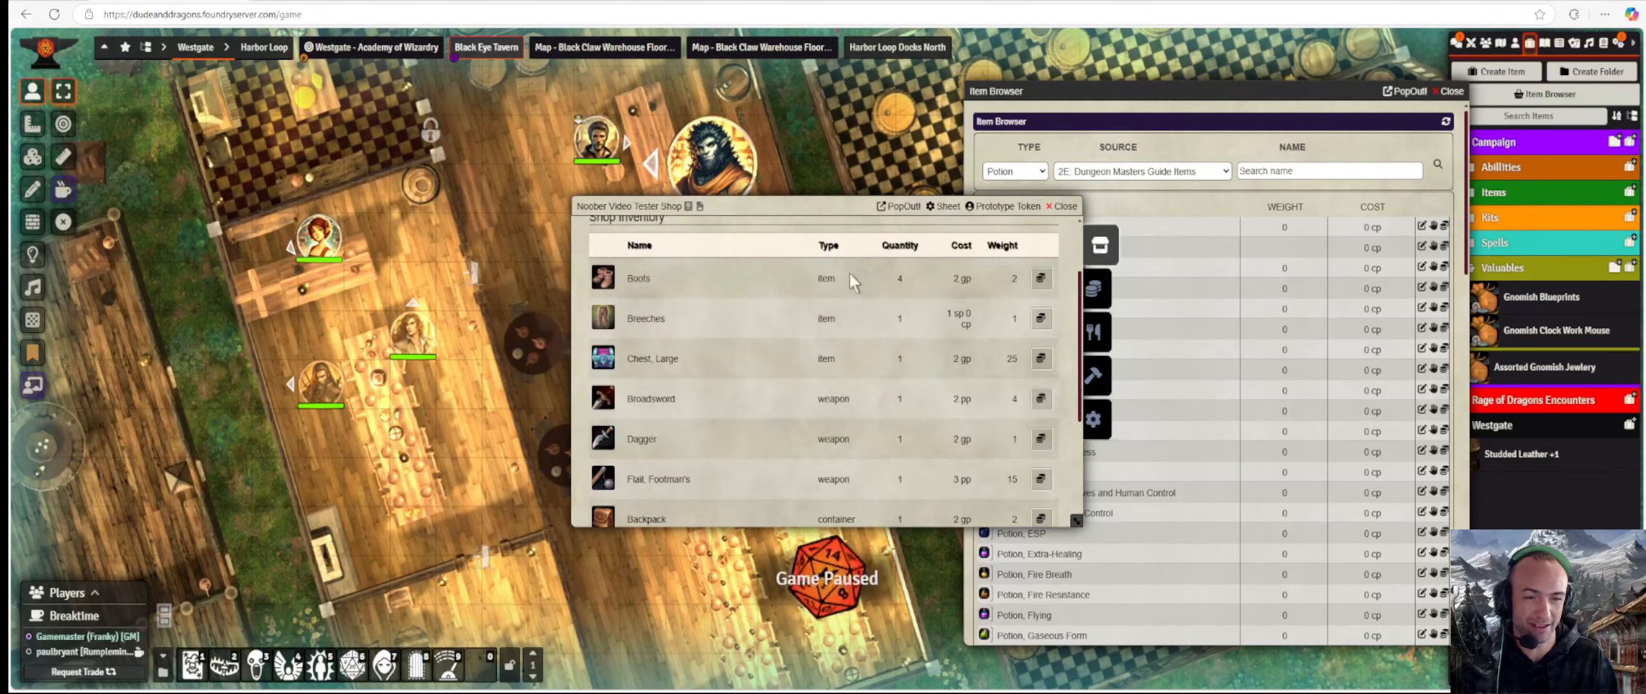
pyautogui.scroll(-4, 715, 270)
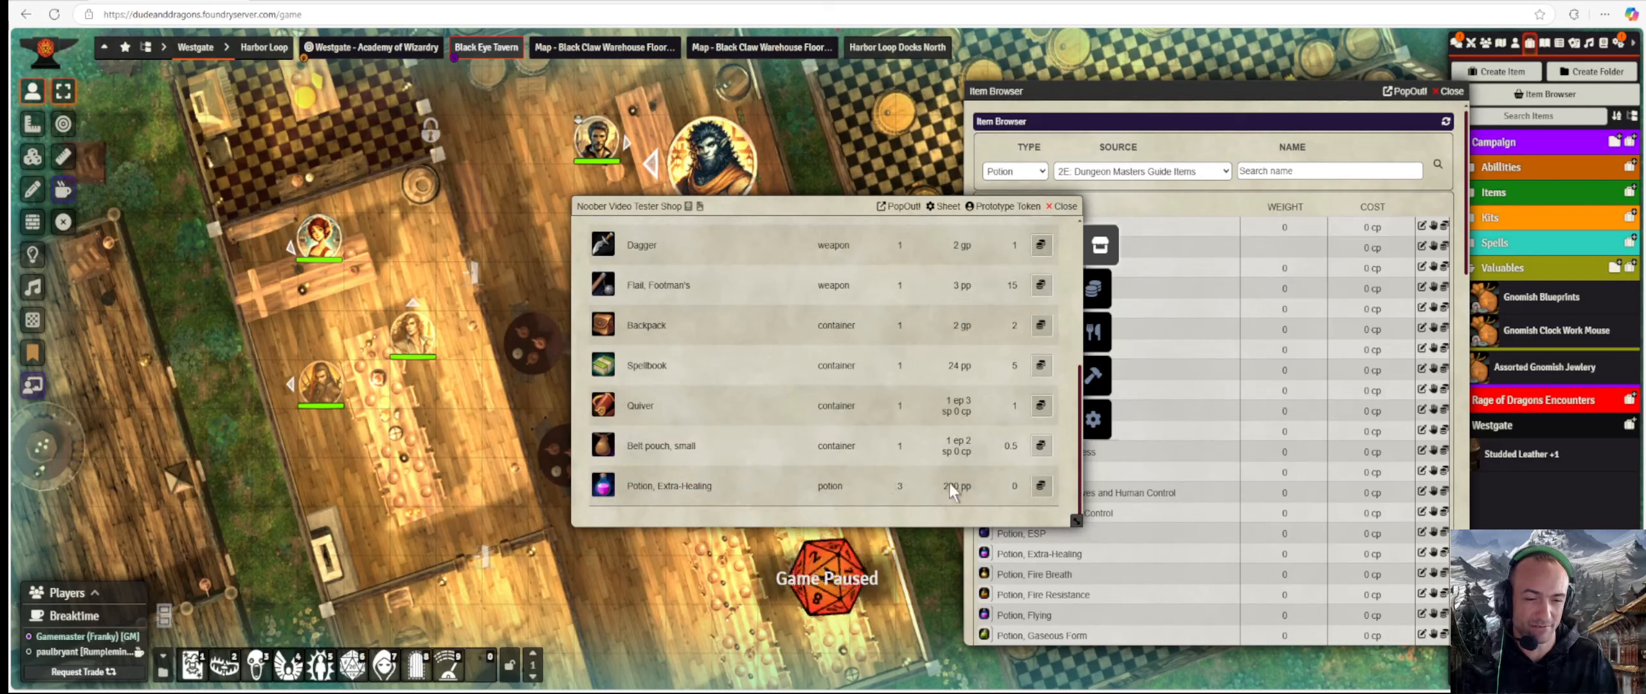
pyautogui.scroll(5, 941, 468)
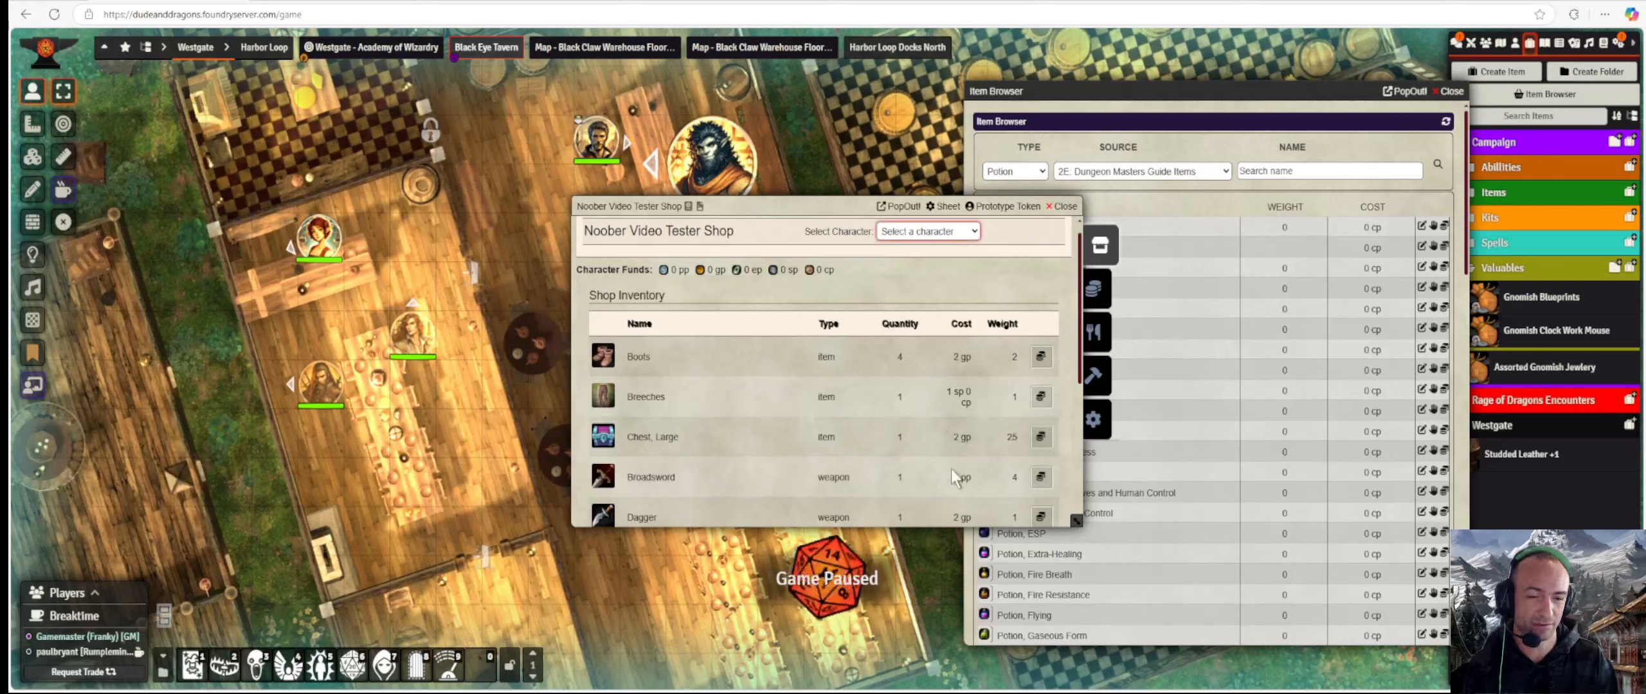
# Choose Party Character as the shopper and view the character's items for selling.
pyautogui.click(941, 407)
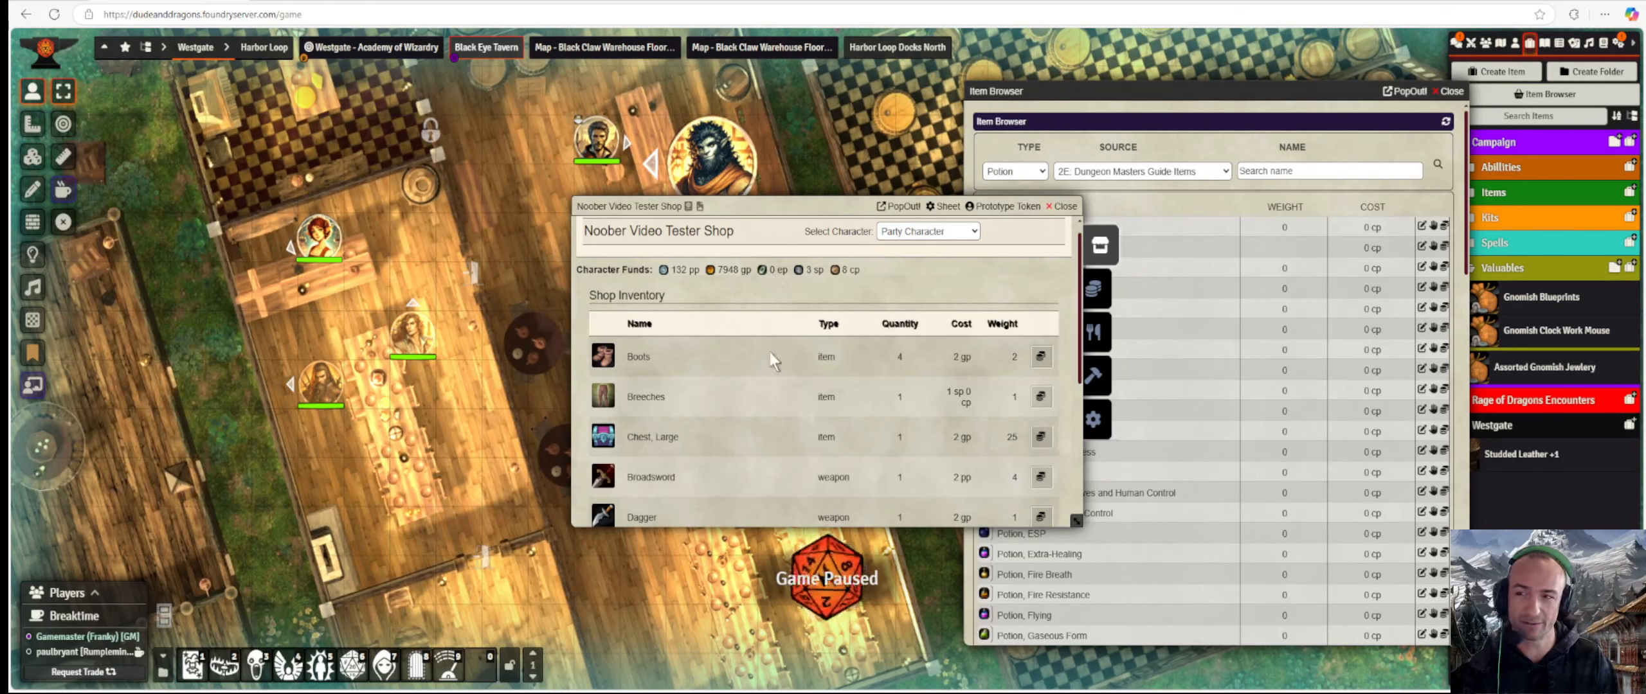
pyautogui.scroll(-5, 777, 345)
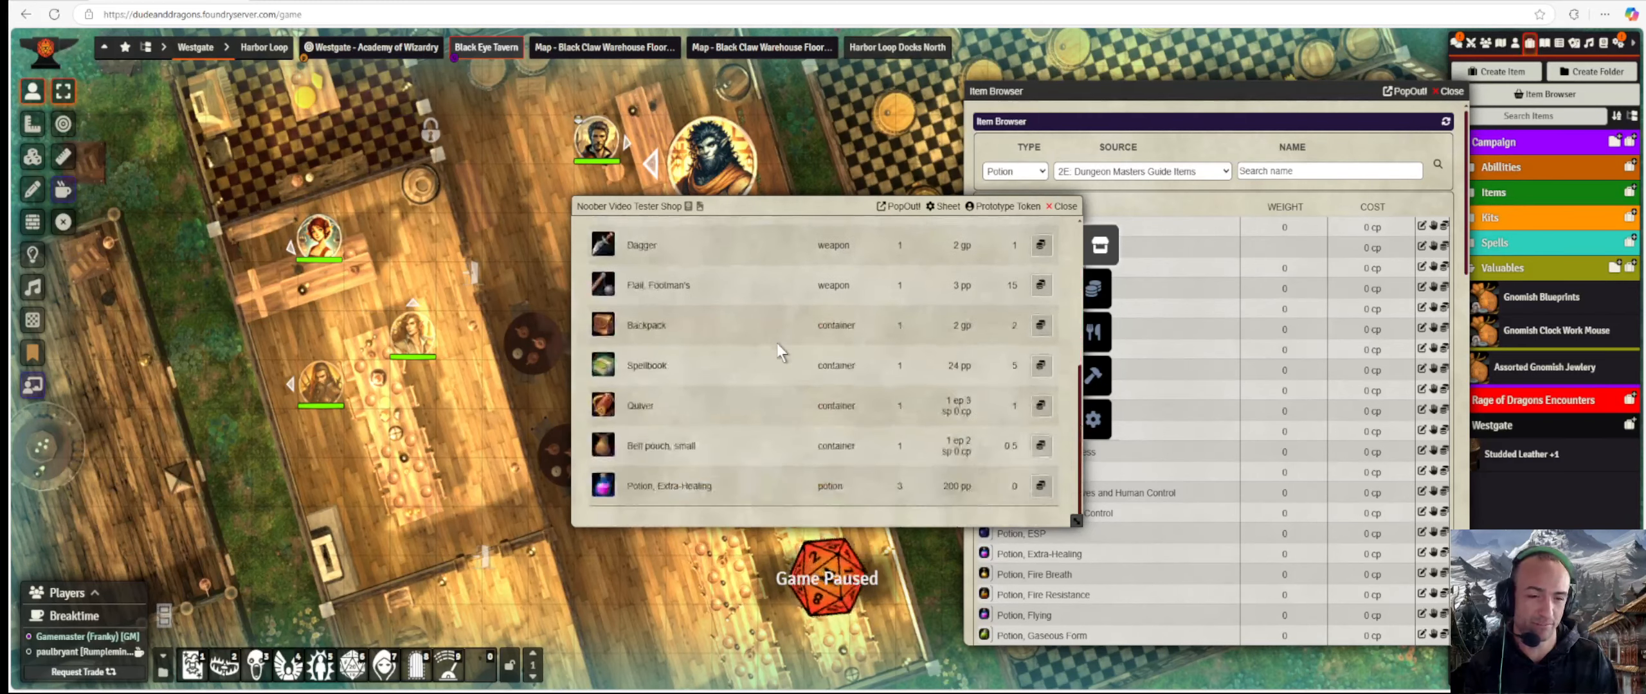
pyautogui.click(1102, 289)
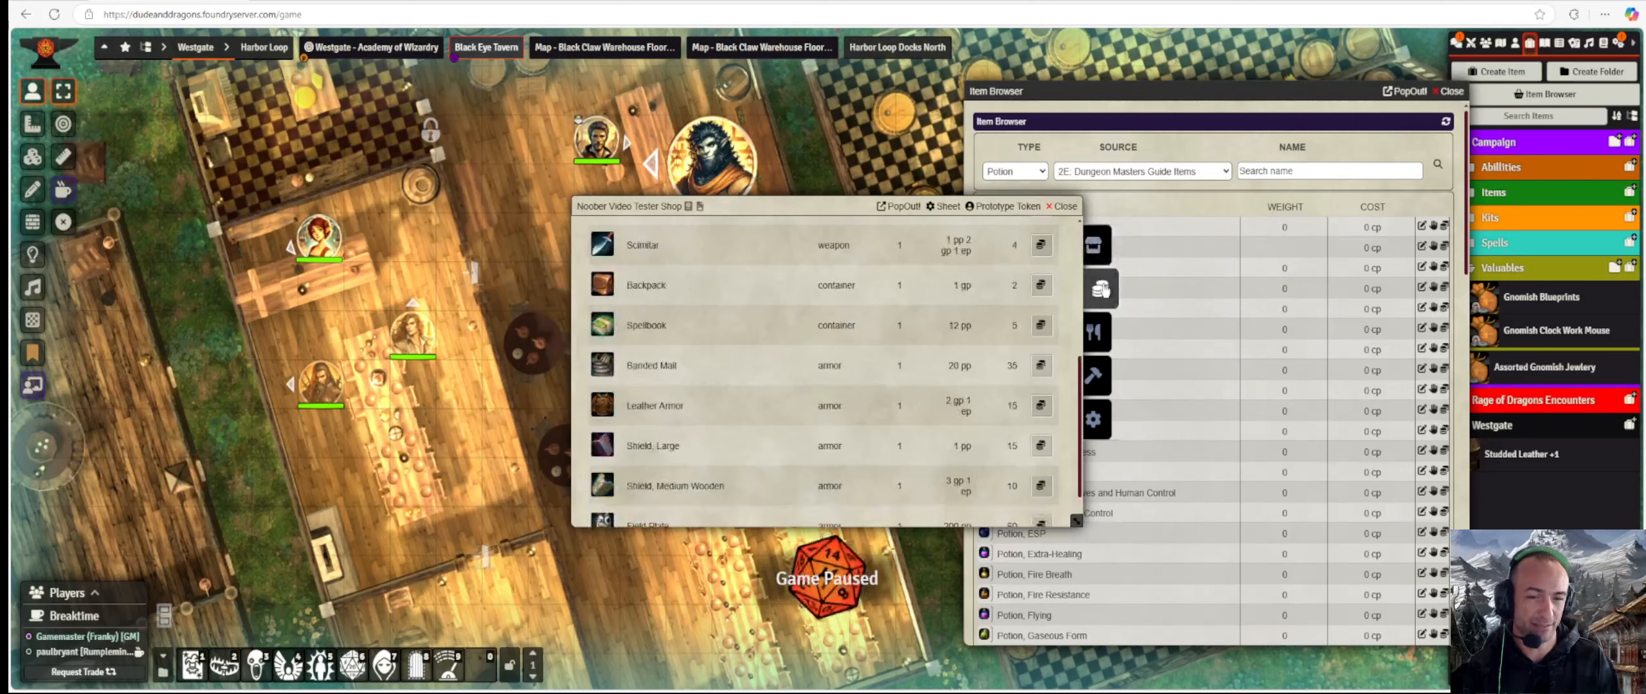
pyautogui.scroll(5, 836, 303)
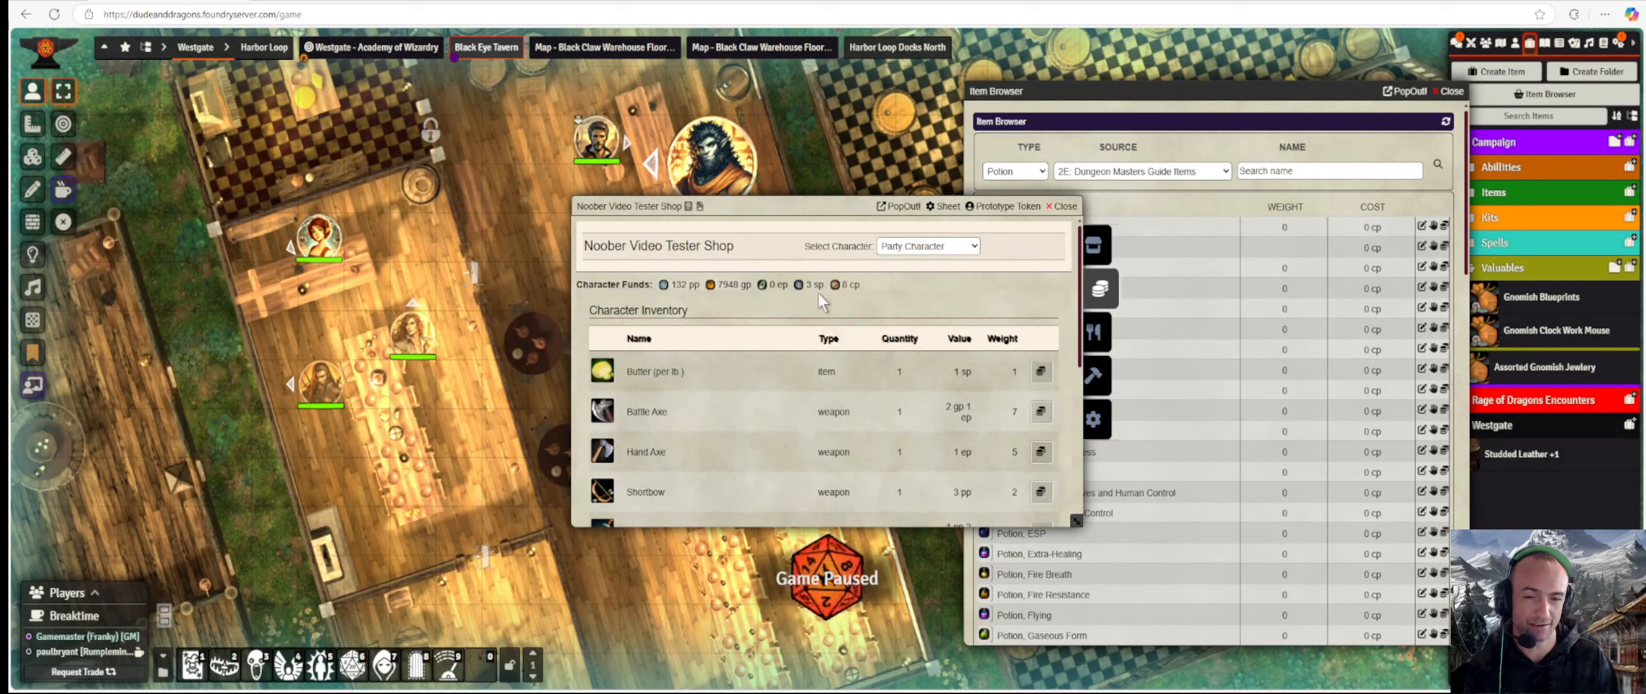
pyautogui.scroll(-5, 799, 326)
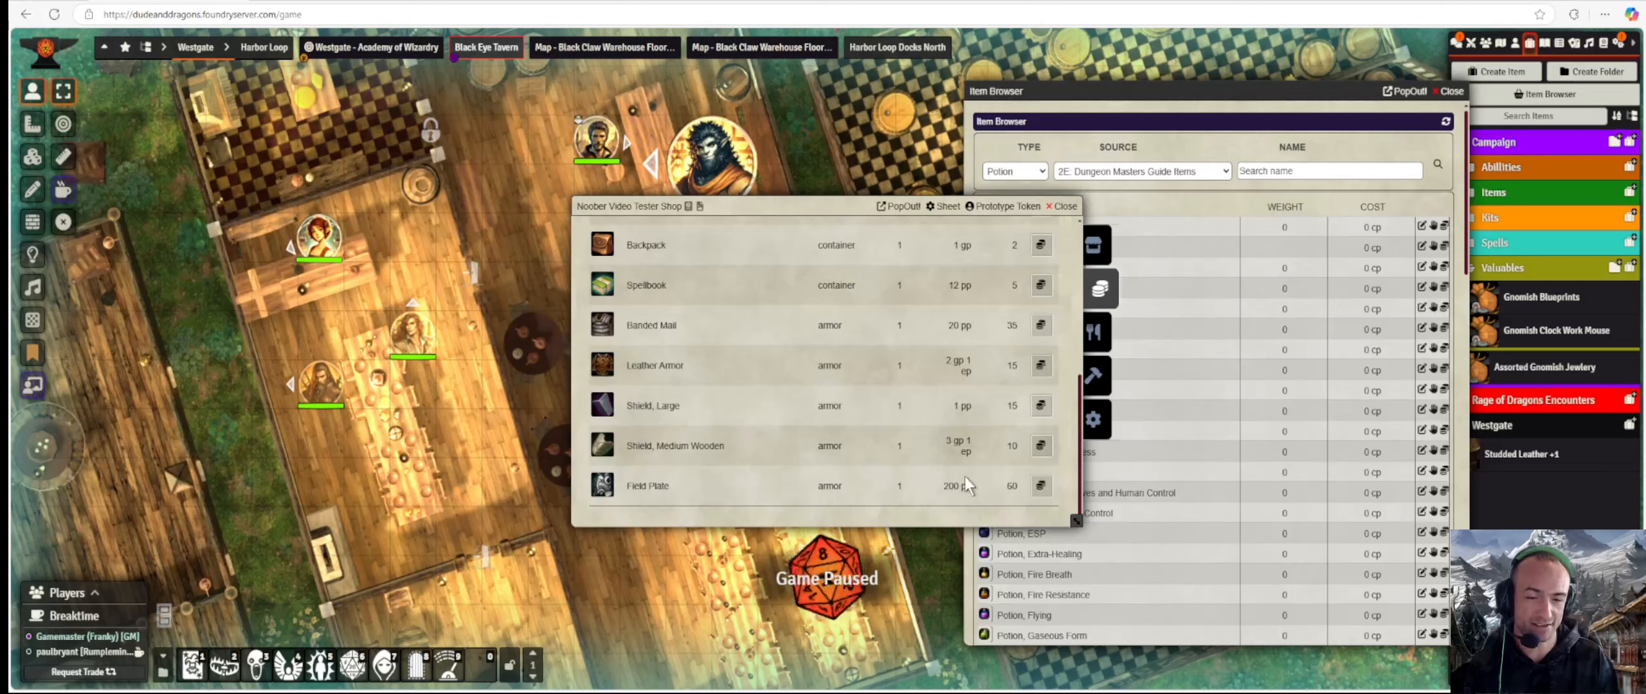
pyautogui.scroll(5, 957, 437)
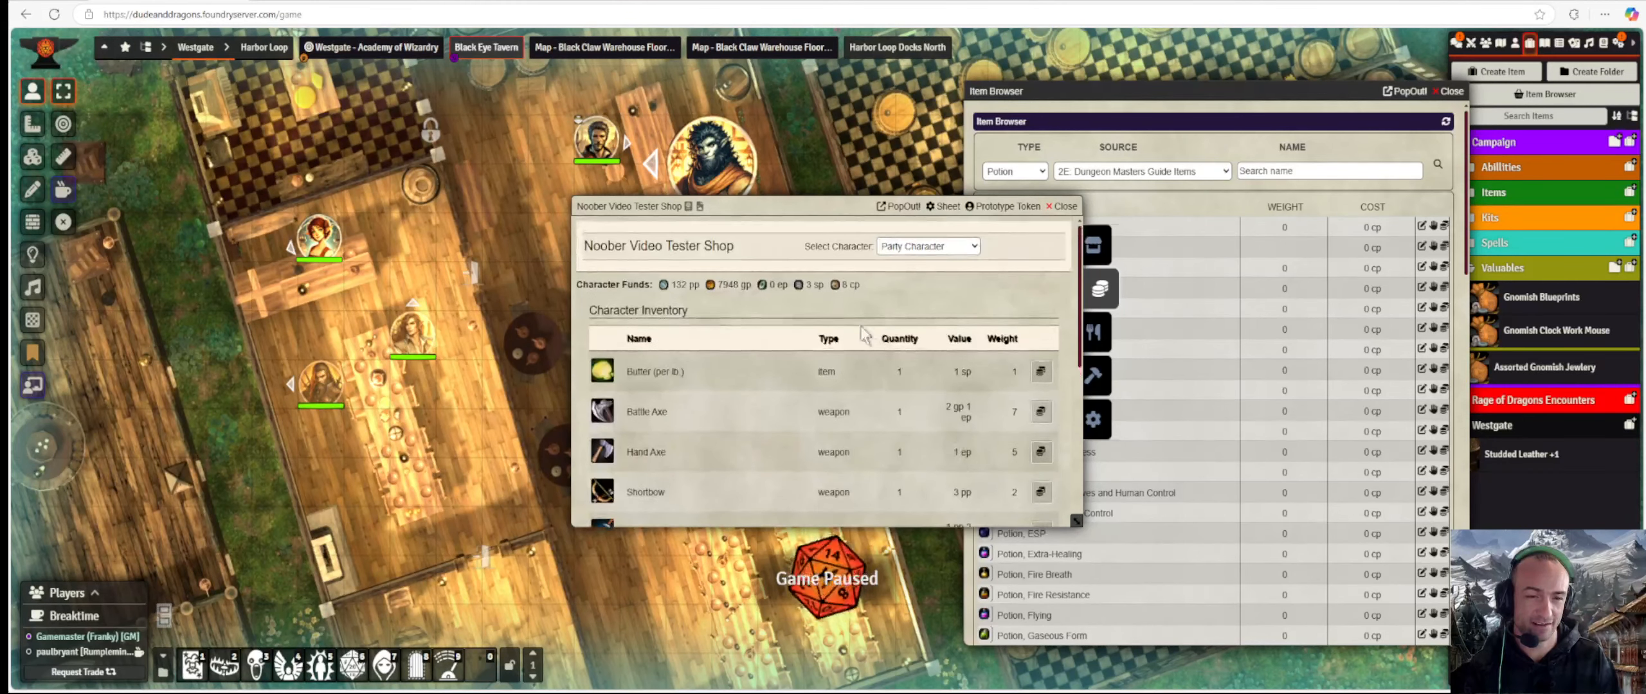
# Go back to the shop's settings and scroll through them.
pyautogui.click(1100, 419)
pyautogui.scroll(-2, 842, 433)
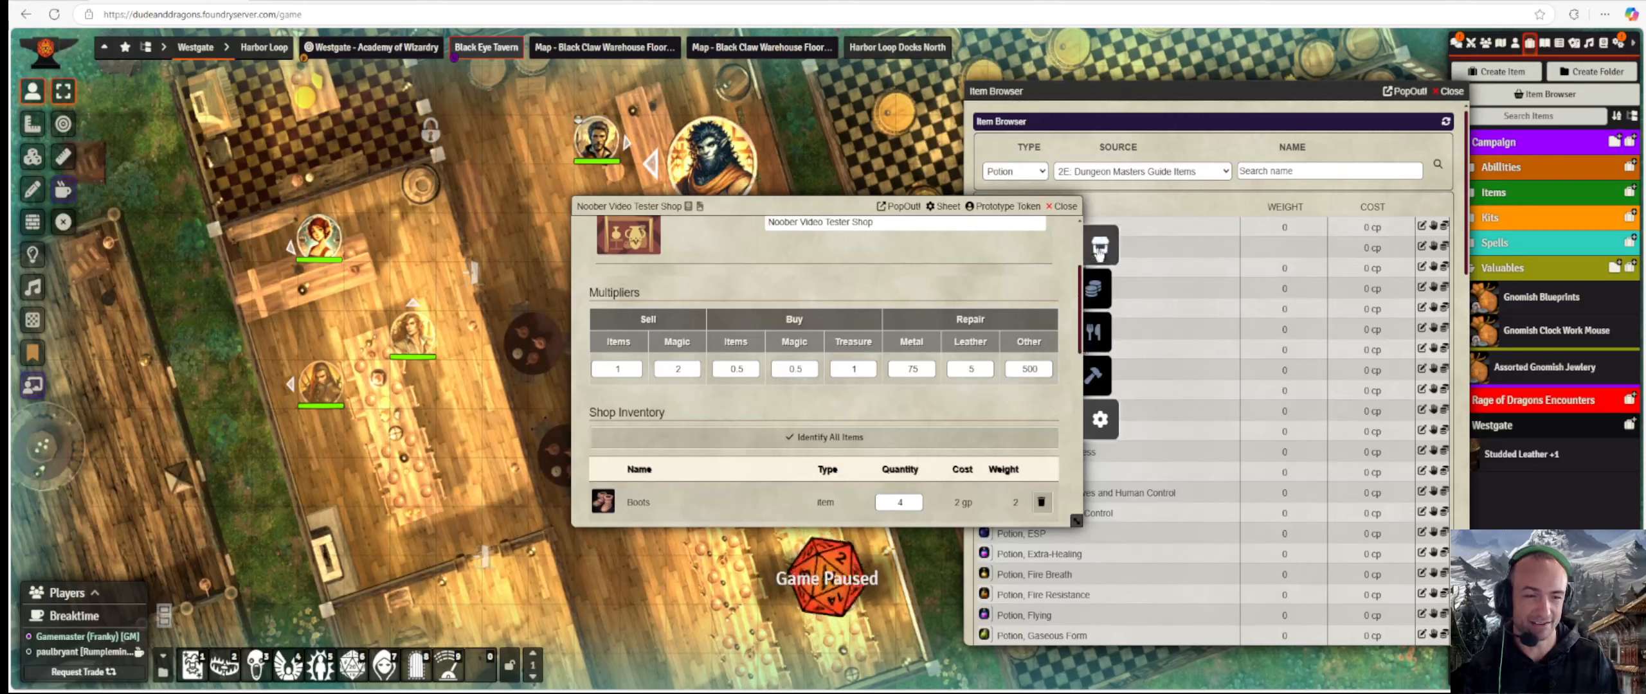
pyautogui.scroll(-5, 1080, 308)
pyautogui.scroll(3, 943, 332)
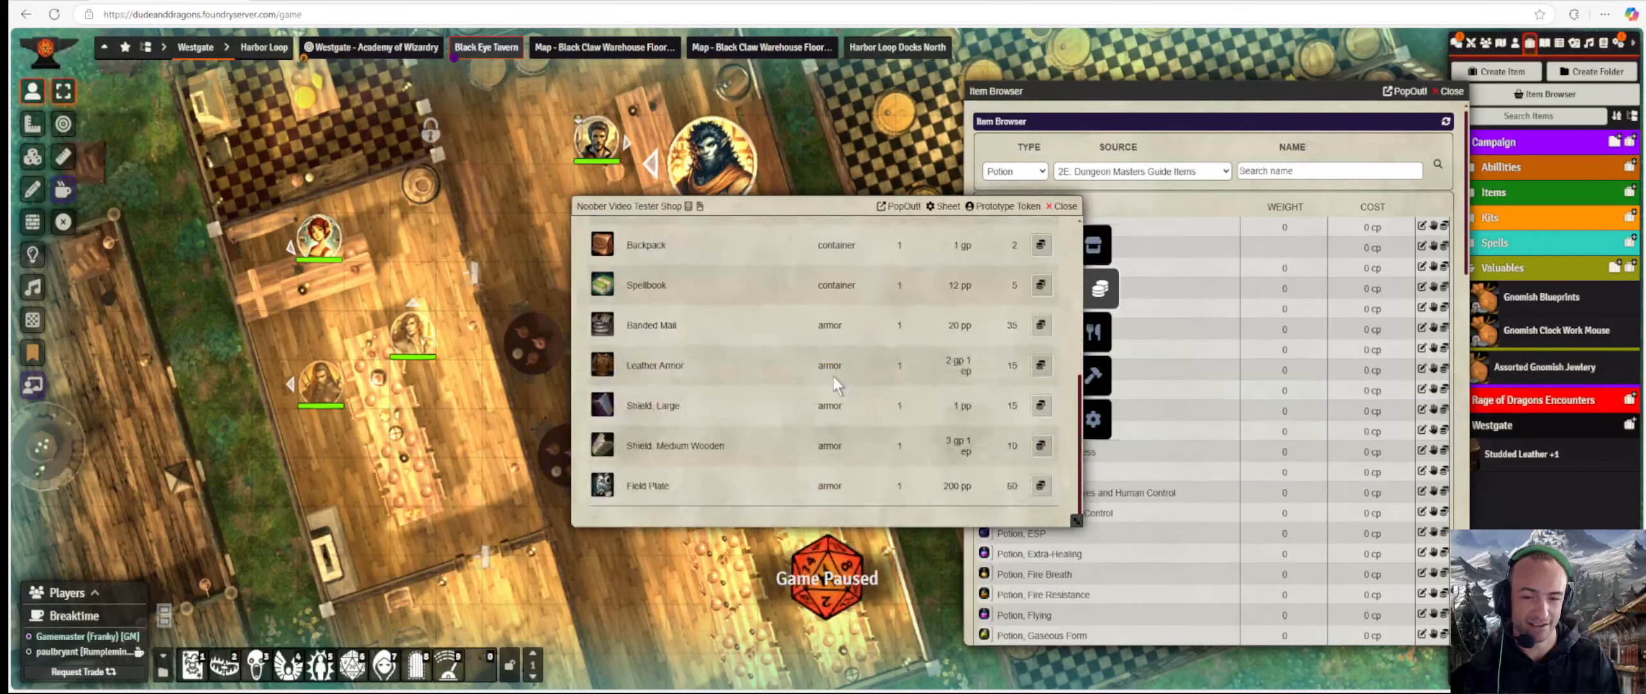
pyautogui.scroll(-5, 725, 422)
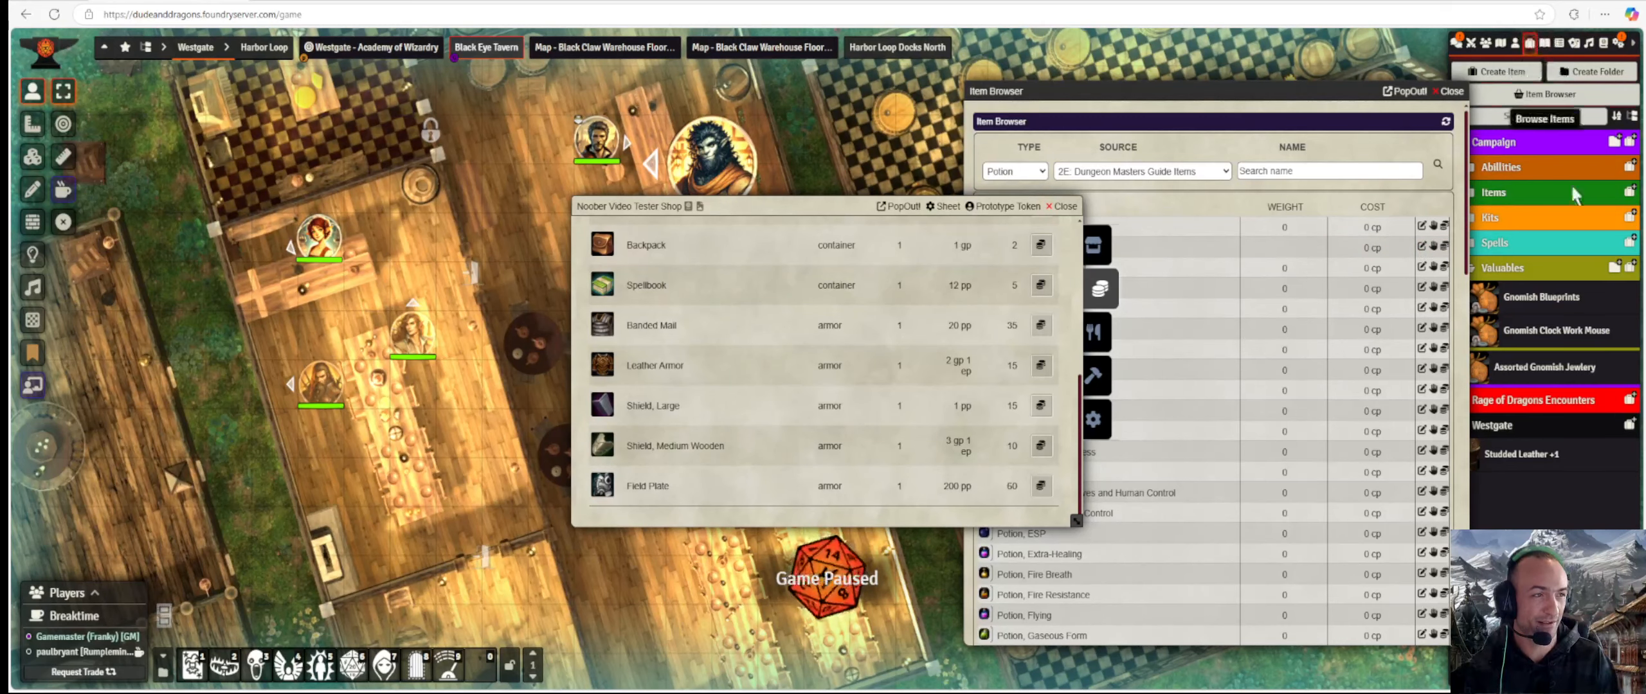
# Collapse Valuables, then expand Items and its Scrolls (Arcane) folder in the directory.
pyautogui.moveTo(1319, 83); pyautogui.dragTo(1255, 74)
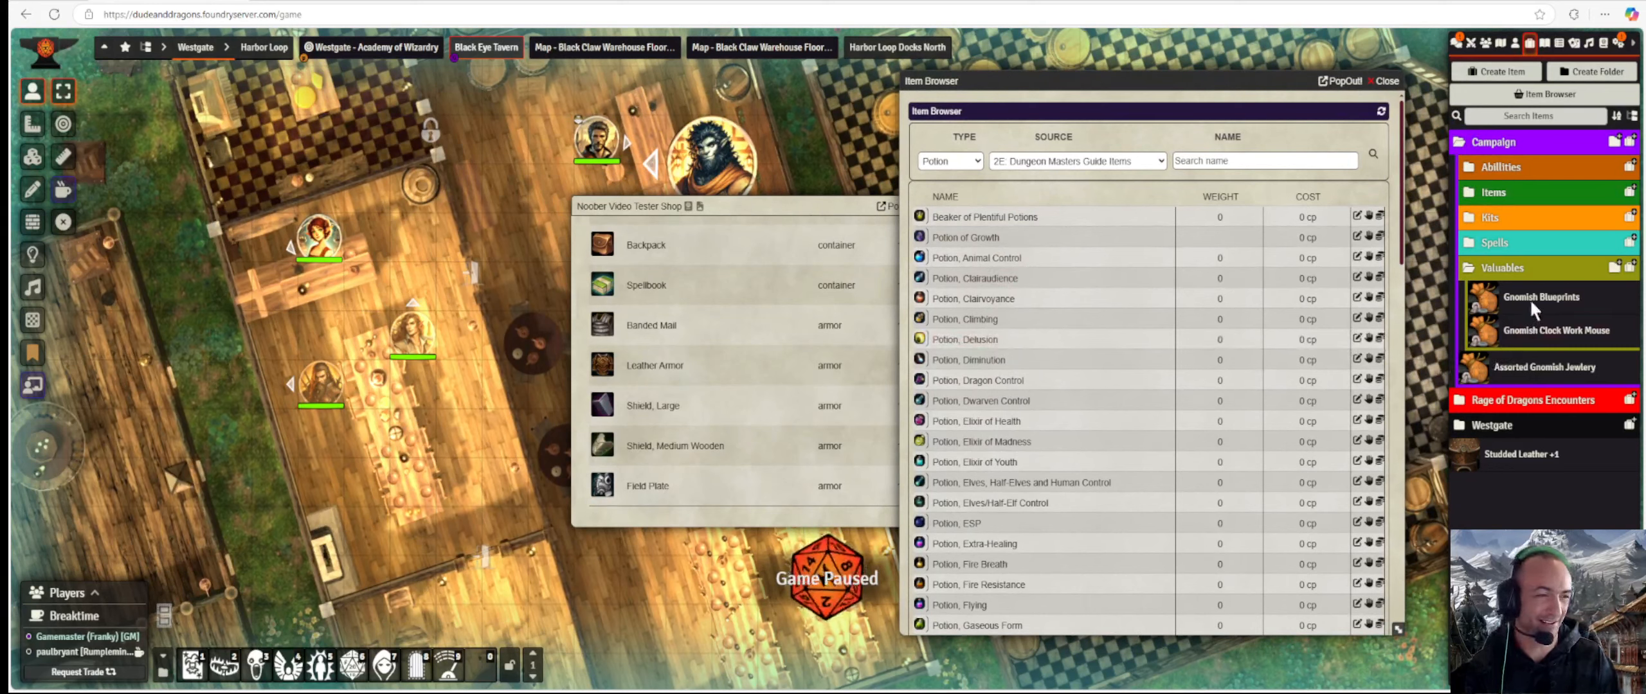
pyautogui.click(1539, 273)
pyautogui.click(1510, 187)
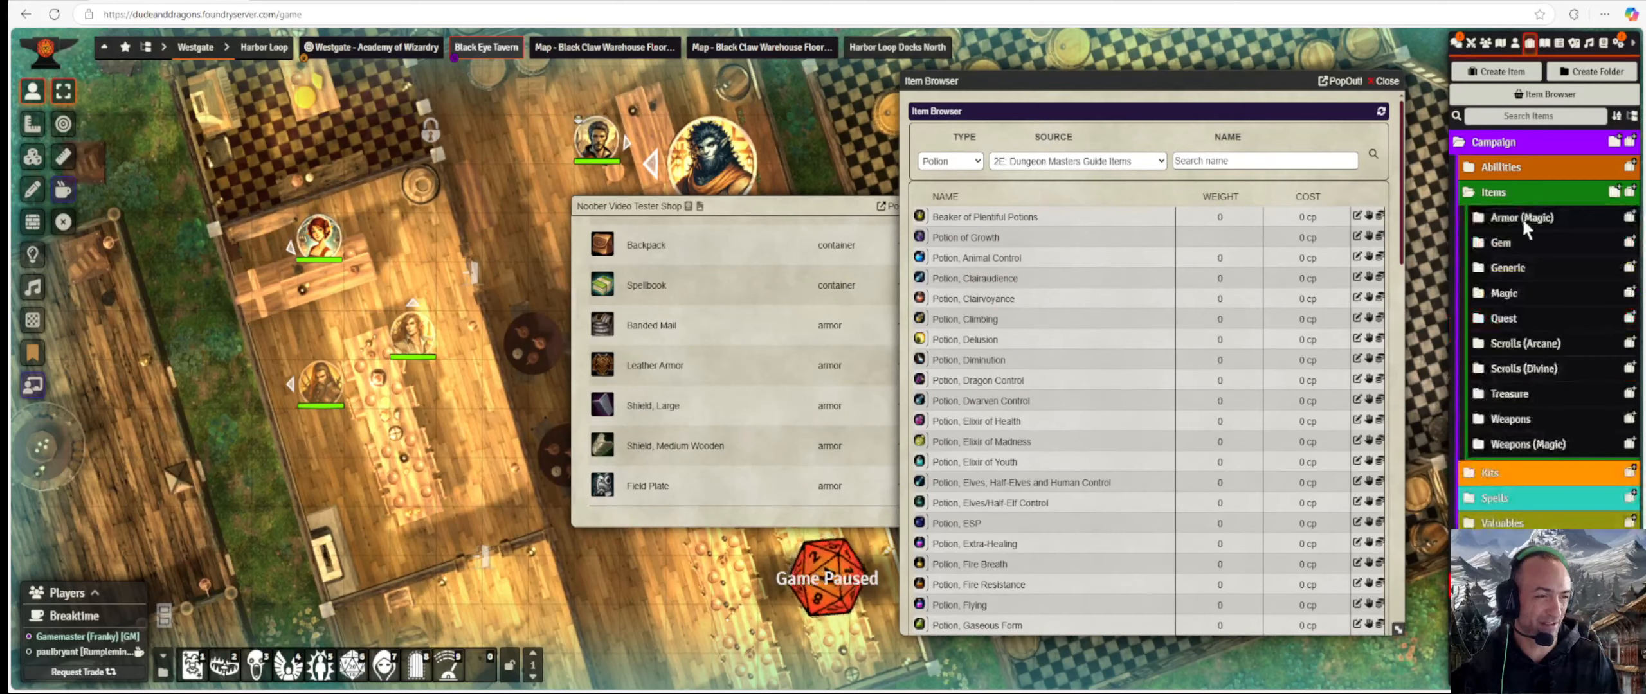
pyautogui.click(1514, 340)
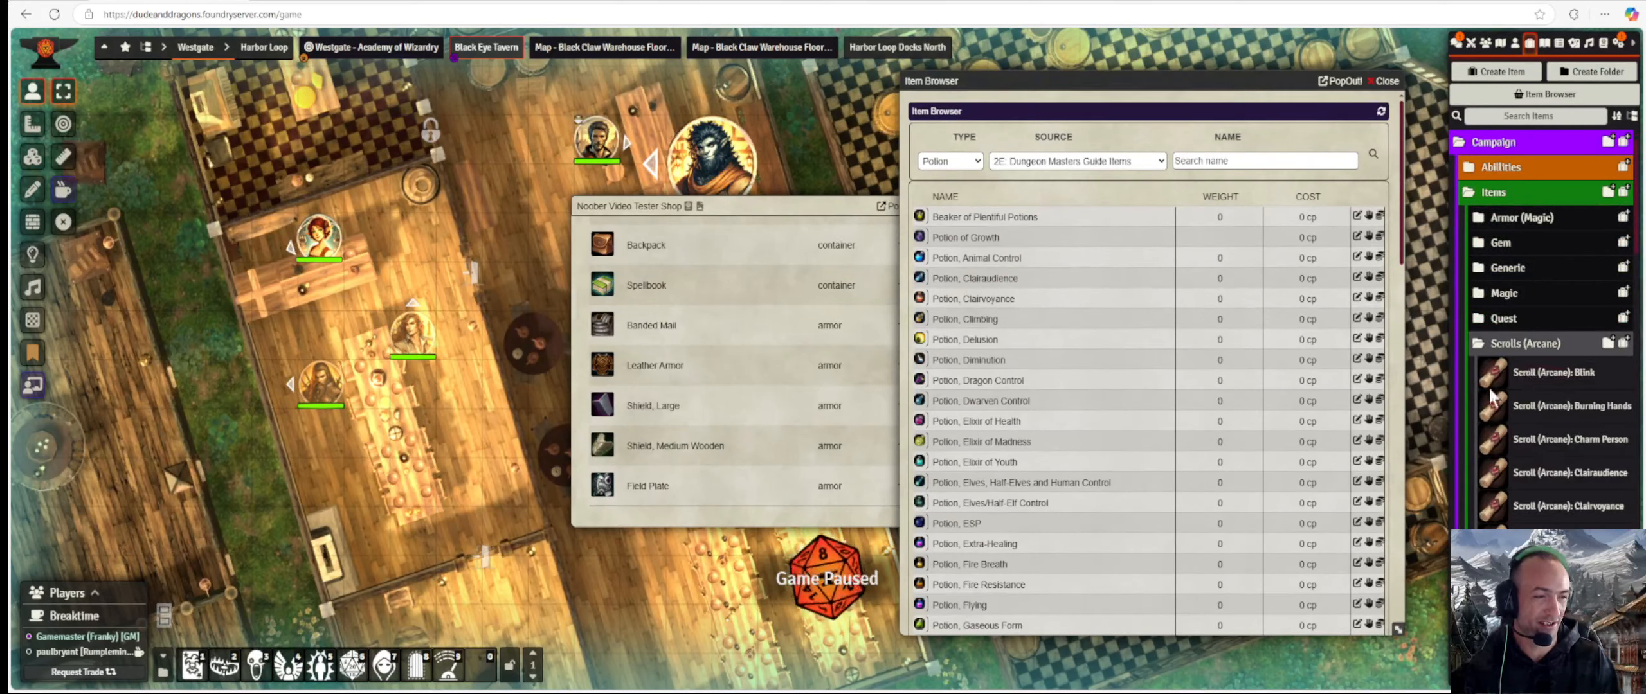
# Open Party Character from the Party Character Sheet actor folder and place it beside the shop.
pyautogui.moveTo(758, 200); pyautogui.dragTo(490, 196)
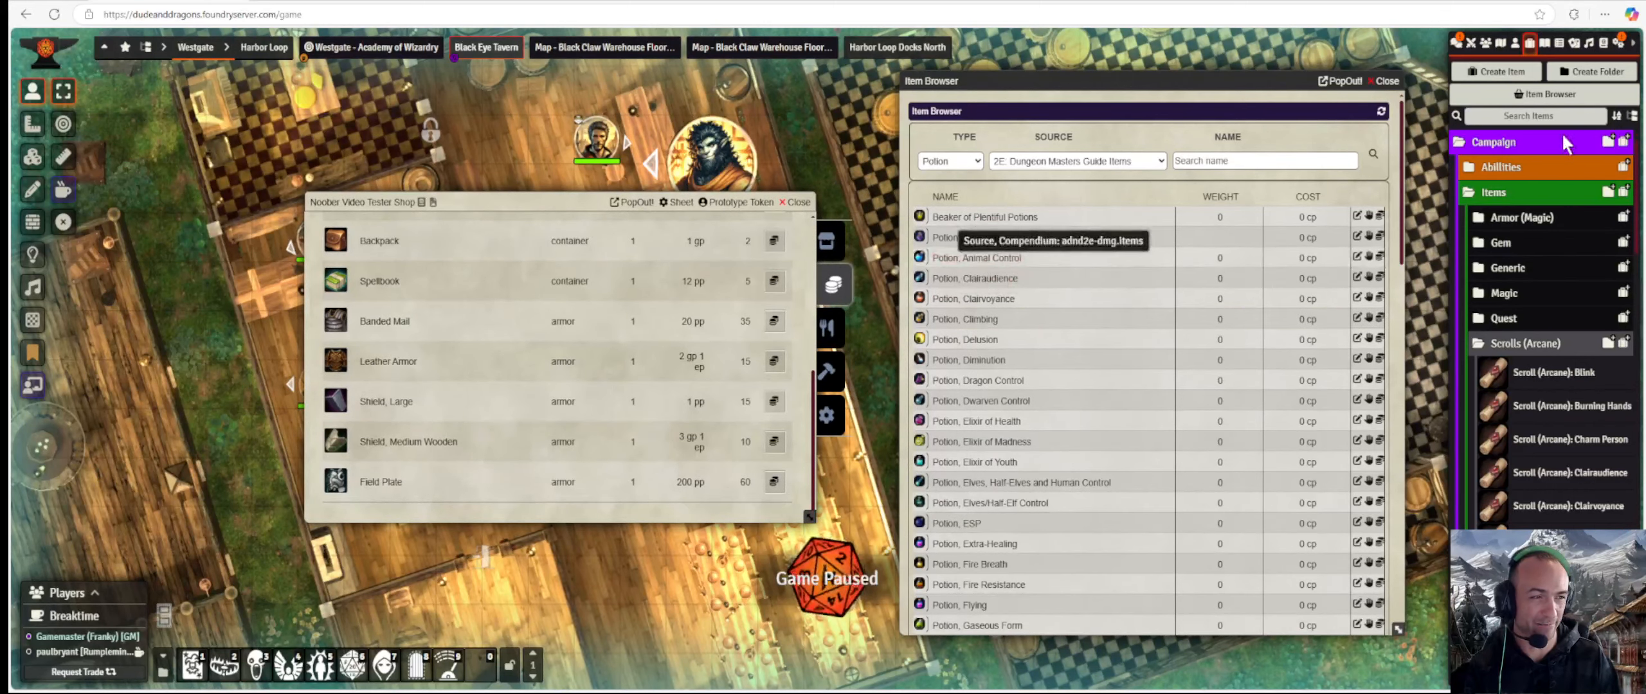
pyautogui.click(1515, 45)
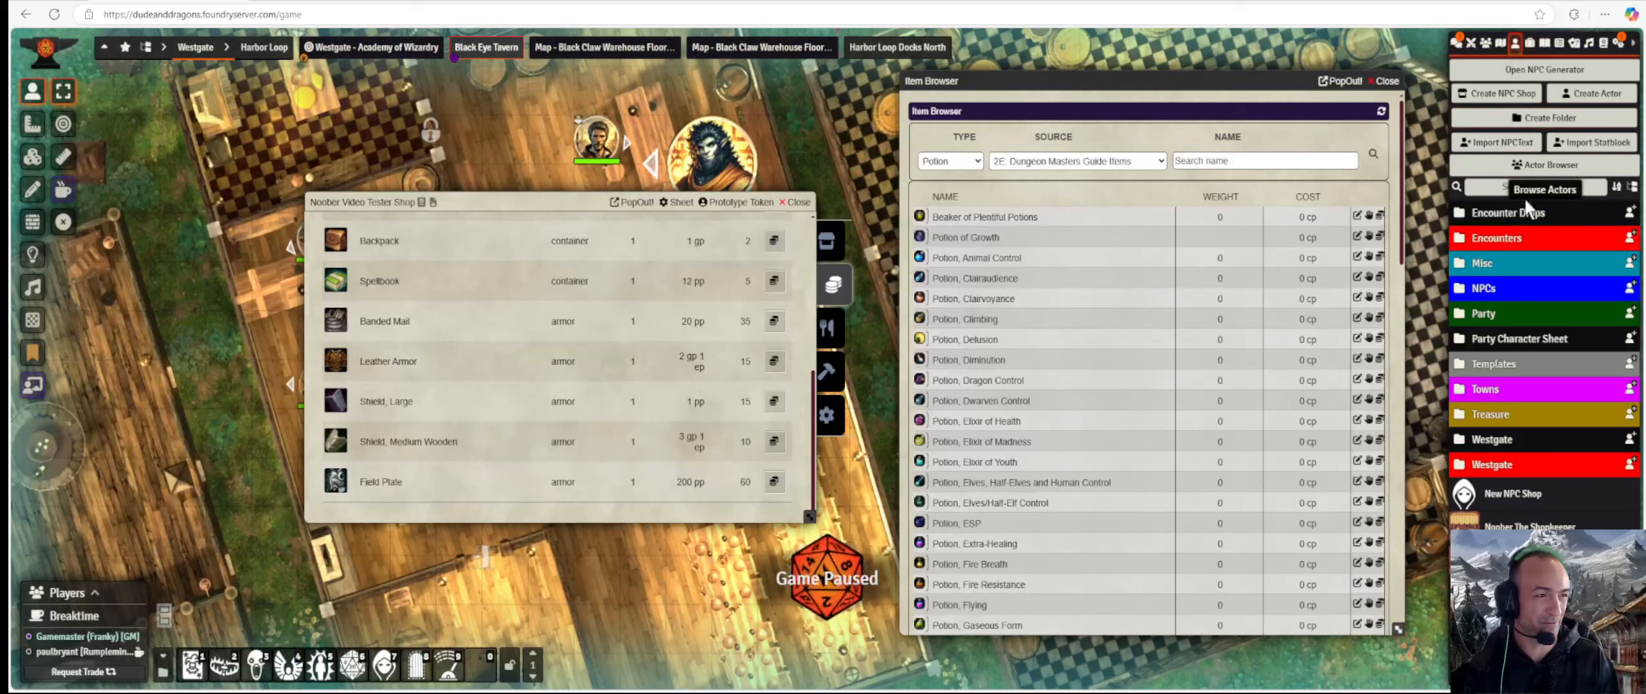
pyautogui.click(1527, 333)
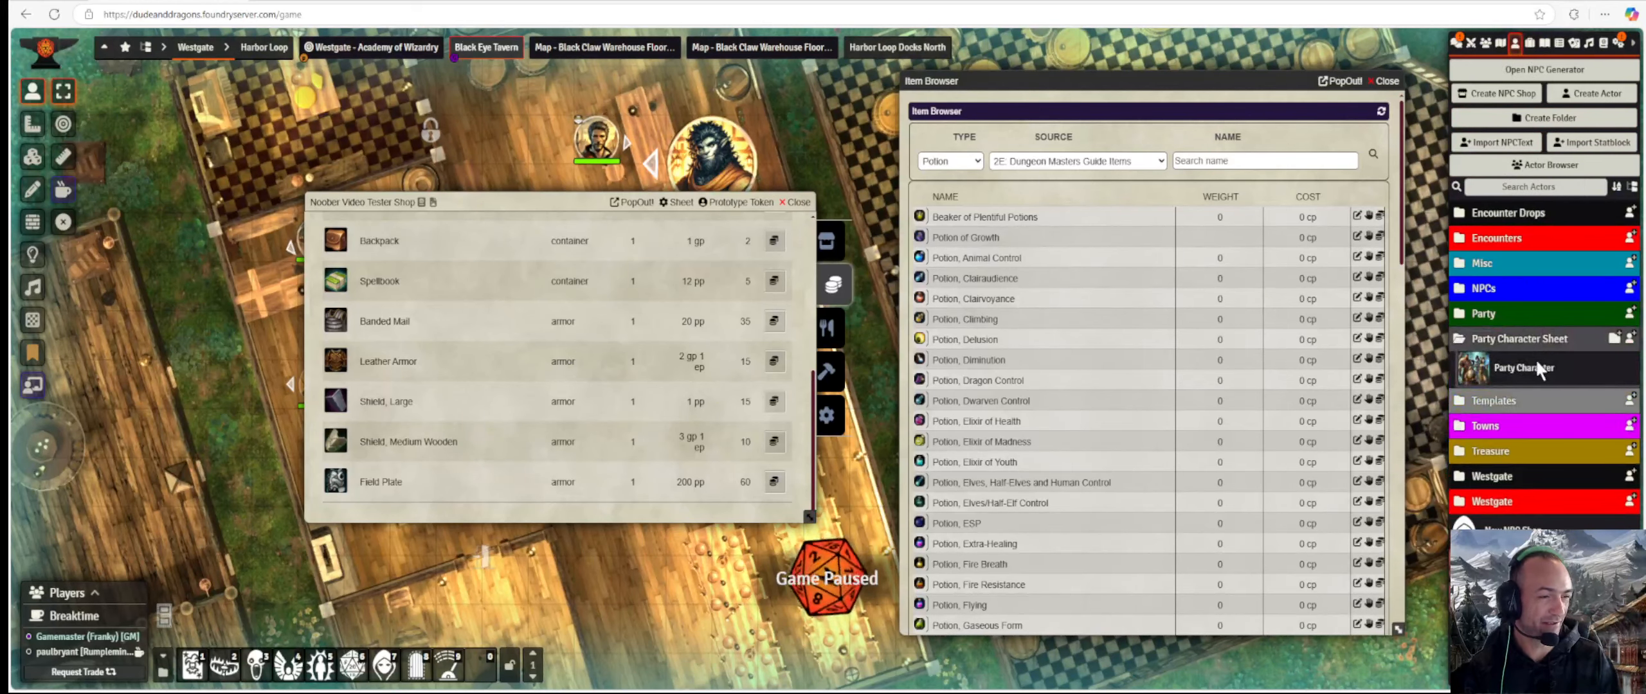
pyautogui.click(1539, 367)
pyautogui.moveTo(841, 162); pyautogui.dragTo(329, 158)
pyautogui.moveTo(599, 205); pyautogui.dragTo(980, 168)
pyautogui.moveTo(354, 165); pyautogui.dragTo(350, 214)
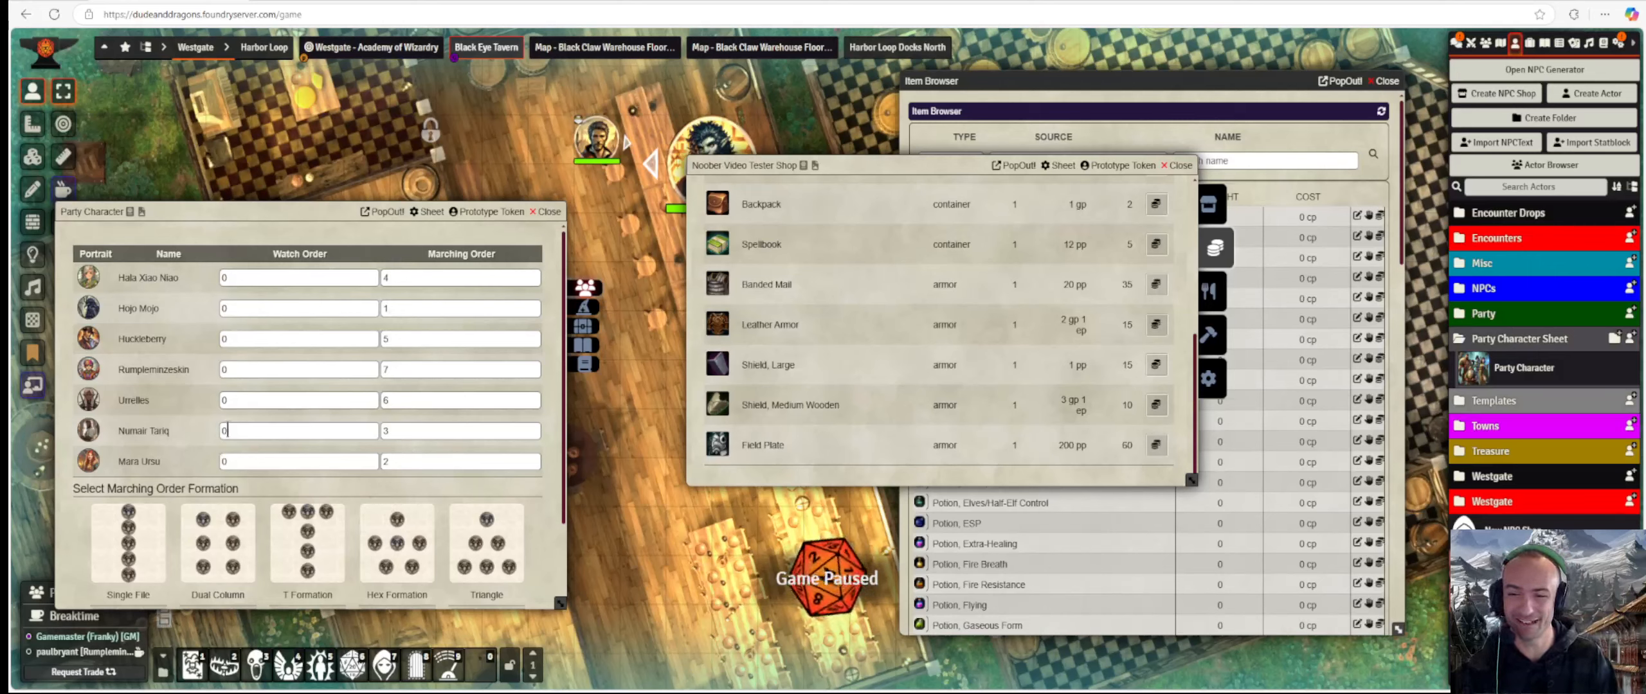
pyautogui.scroll(-3, 242, 417)
pyautogui.scroll(3, 265, 420)
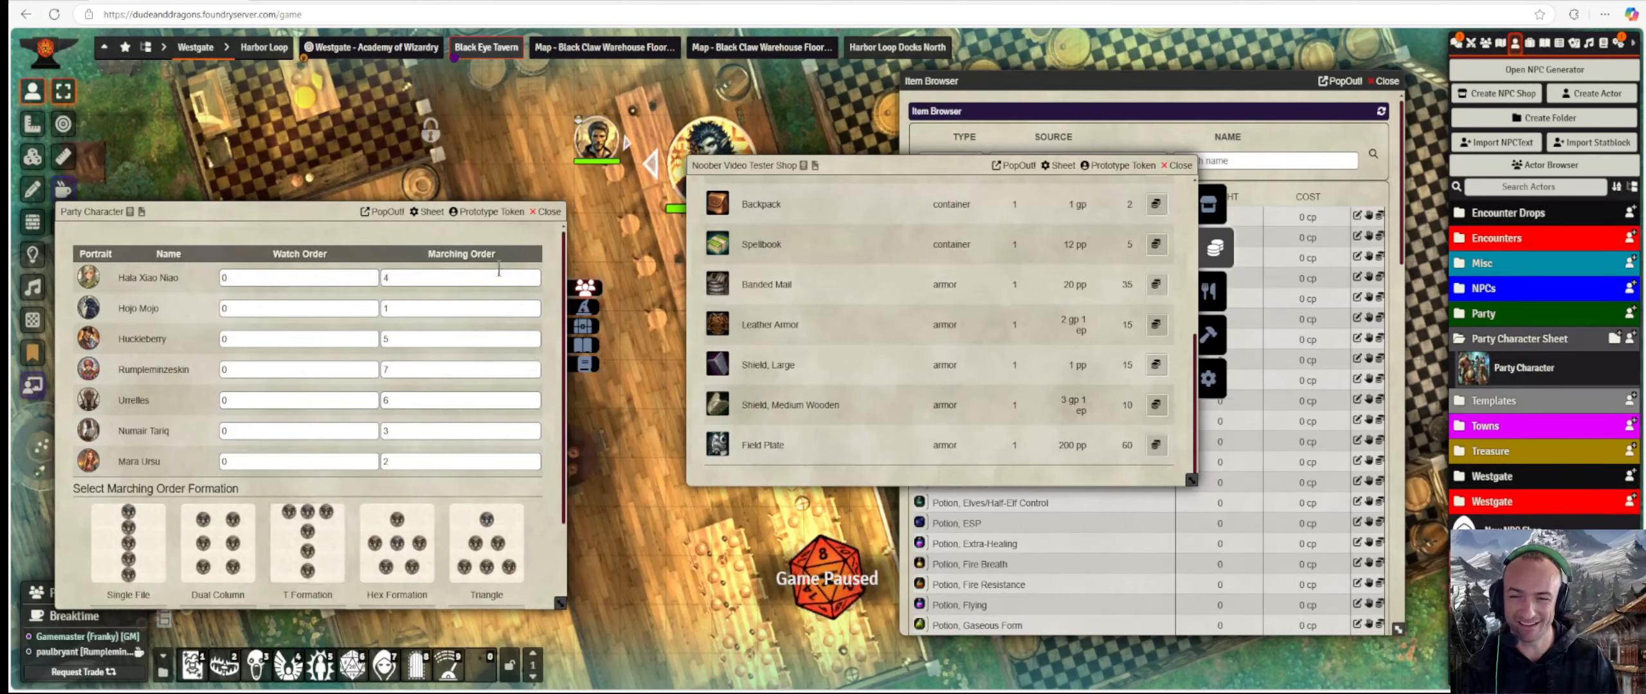
# Change Party Character from the Custom Party Character Sheet to a standard character sheet.
pyautogui.click(450, 216)
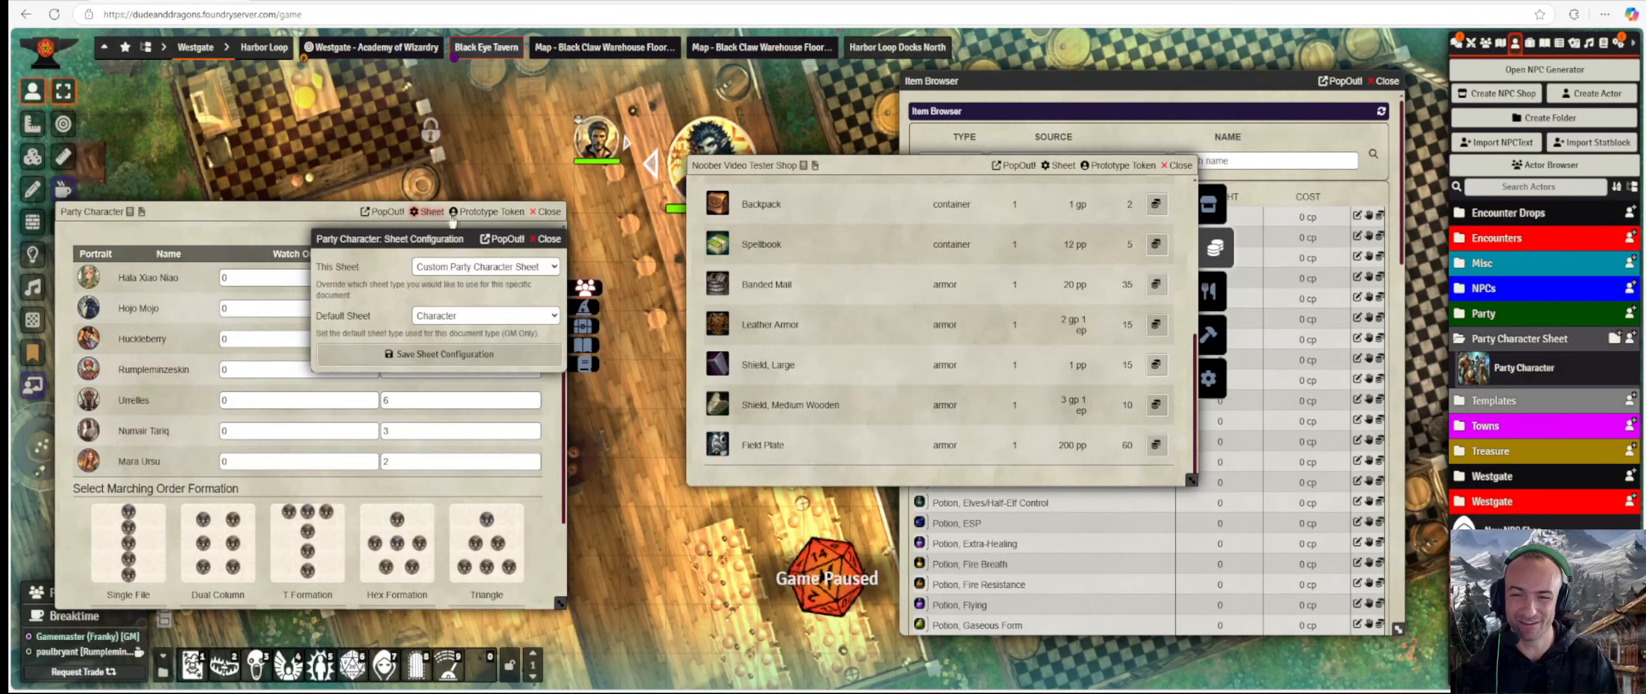
pyautogui.click(511, 264)
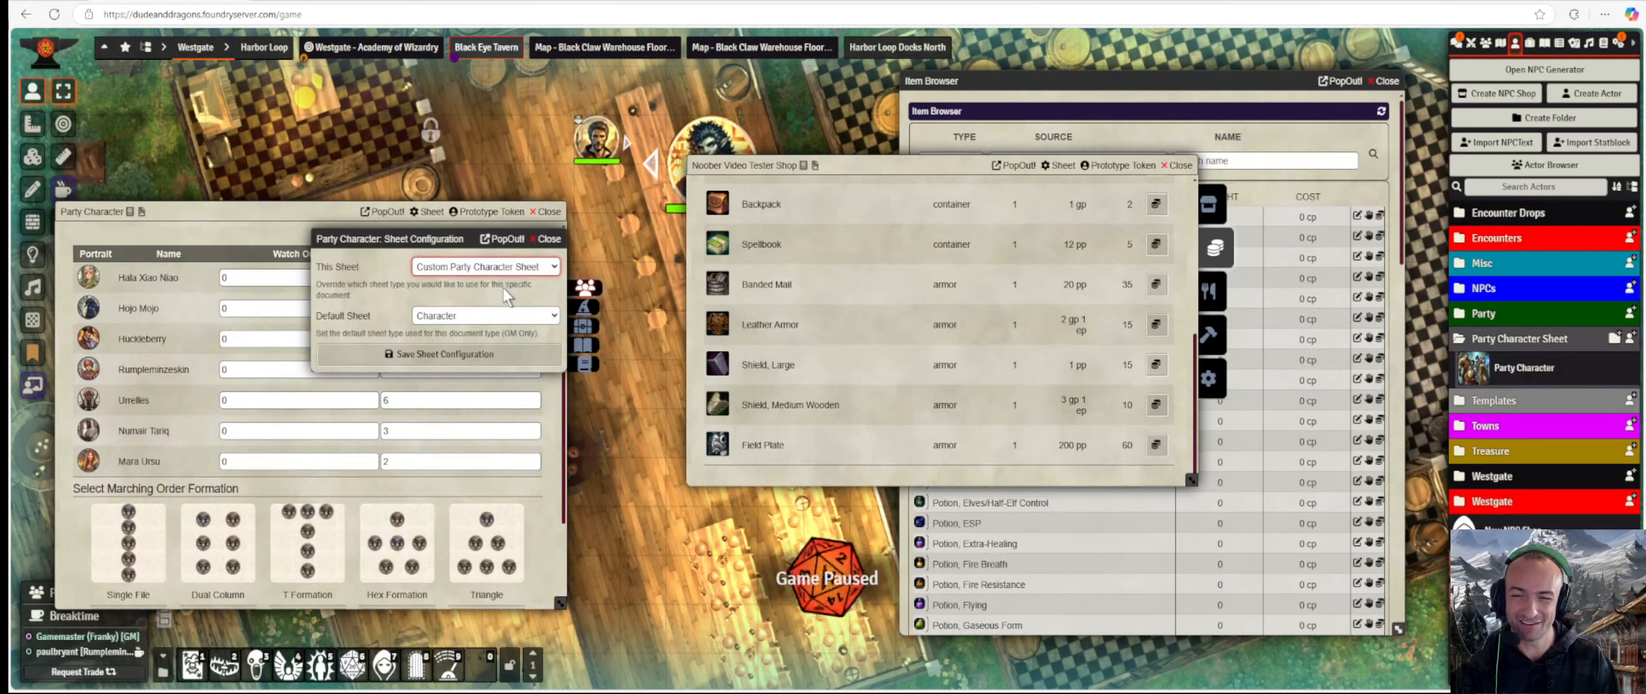
pyautogui.click(502, 288)
pyautogui.click(496, 355)
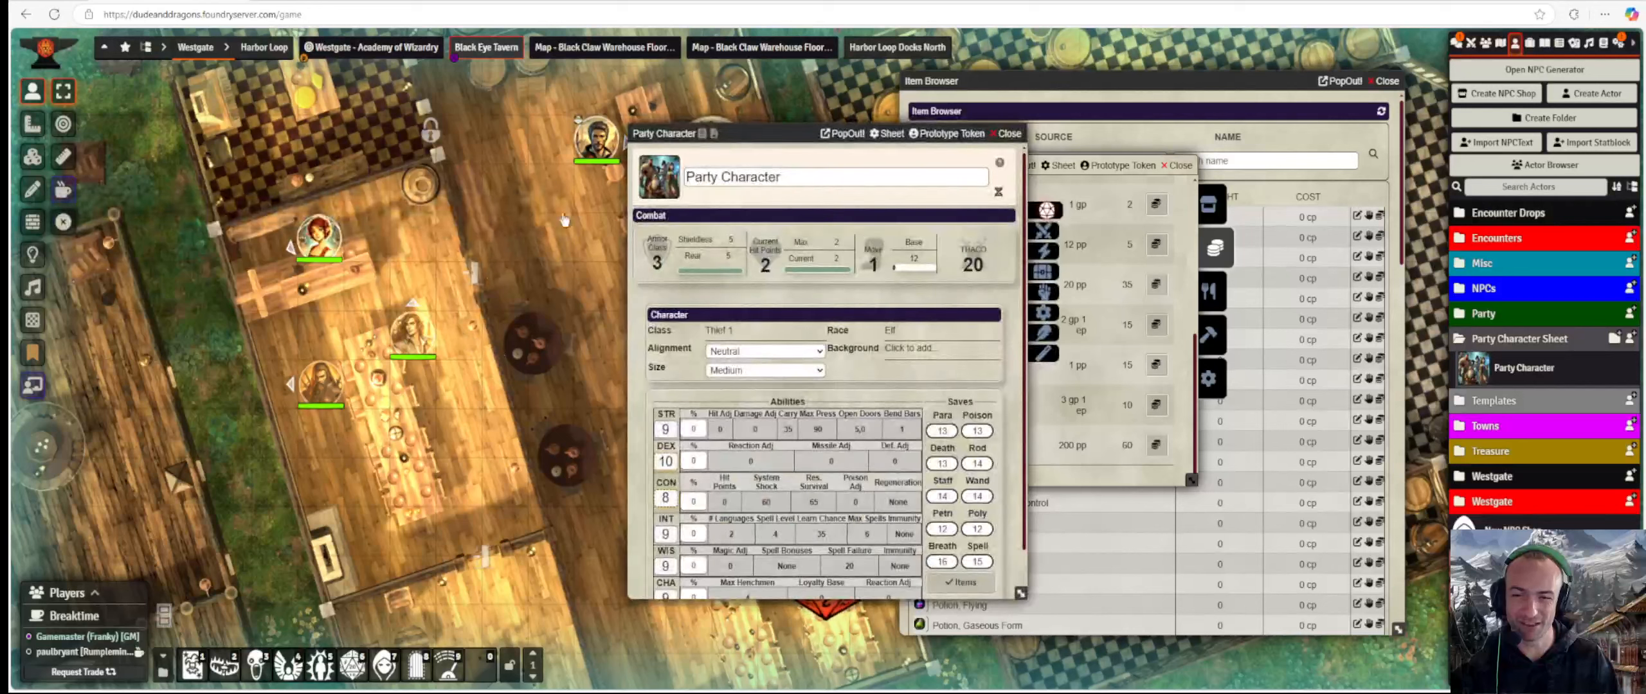
pyautogui.moveTo(733, 134); pyautogui.dragTo(485, 132)
pyautogui.moveTo(229, 142); pyautogui.dragTo(176, 183)
# Delete the Platinum Coins from Party Character's equipment.
pyautogui.click(489, 319)
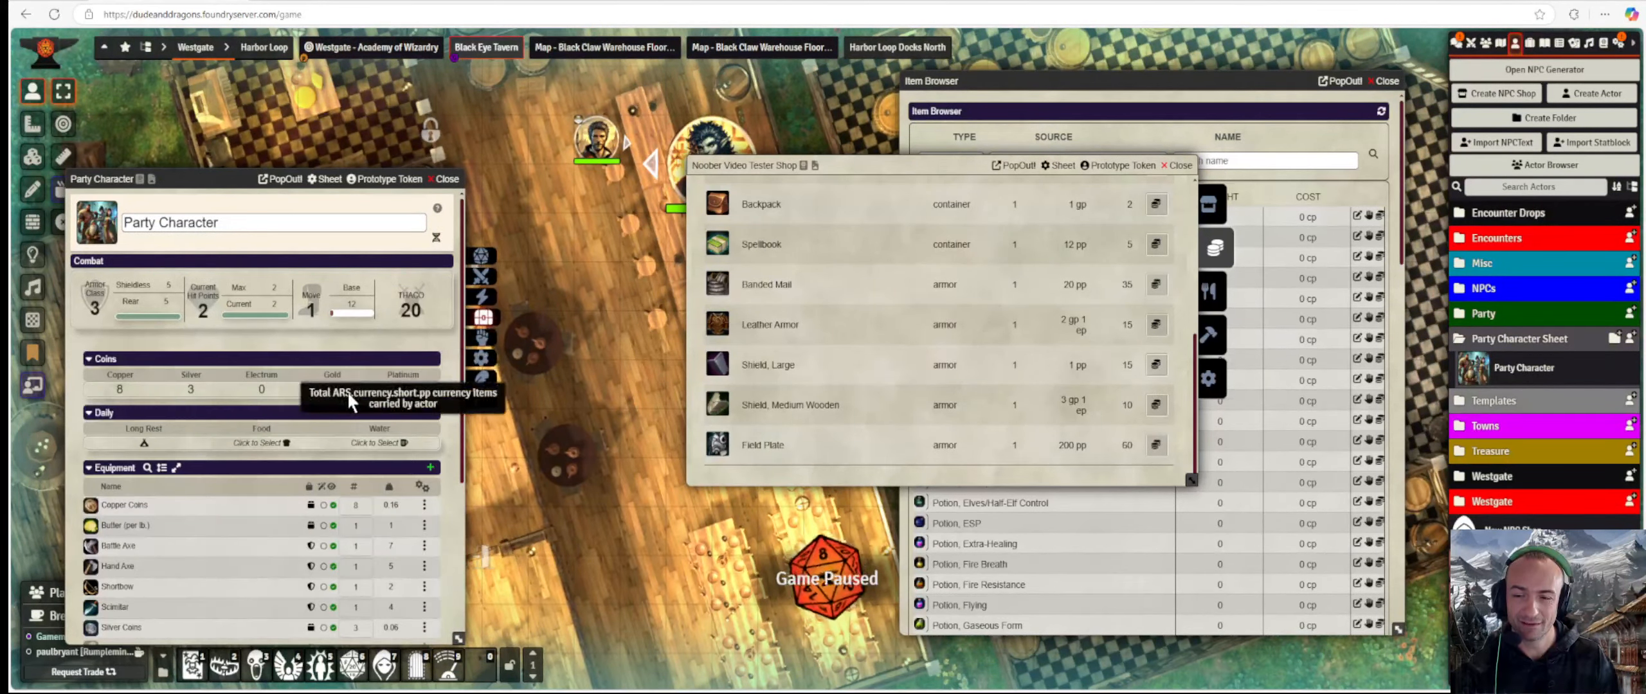
pyautogui.scroll(-4, 347, 418)
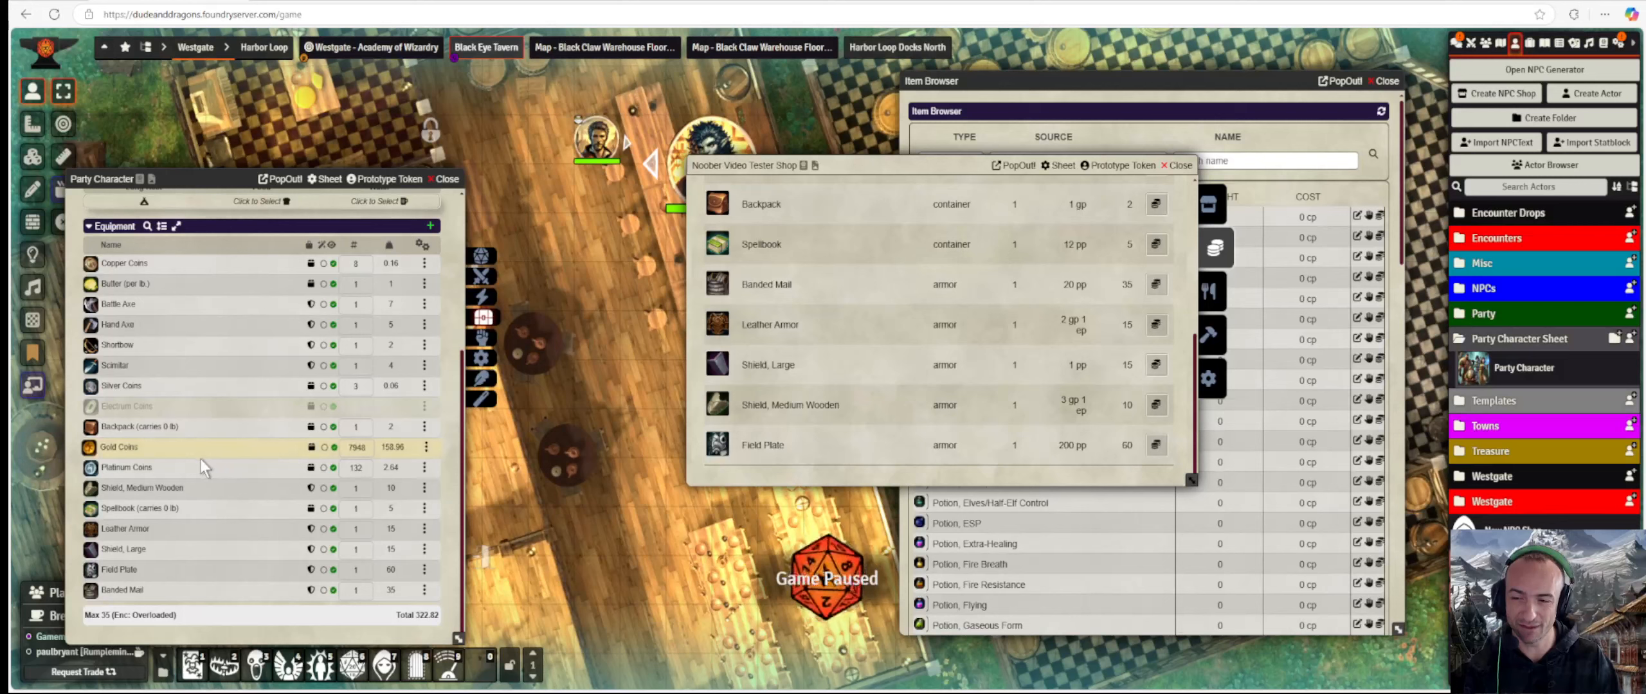
pyautogui.click(425, 468)
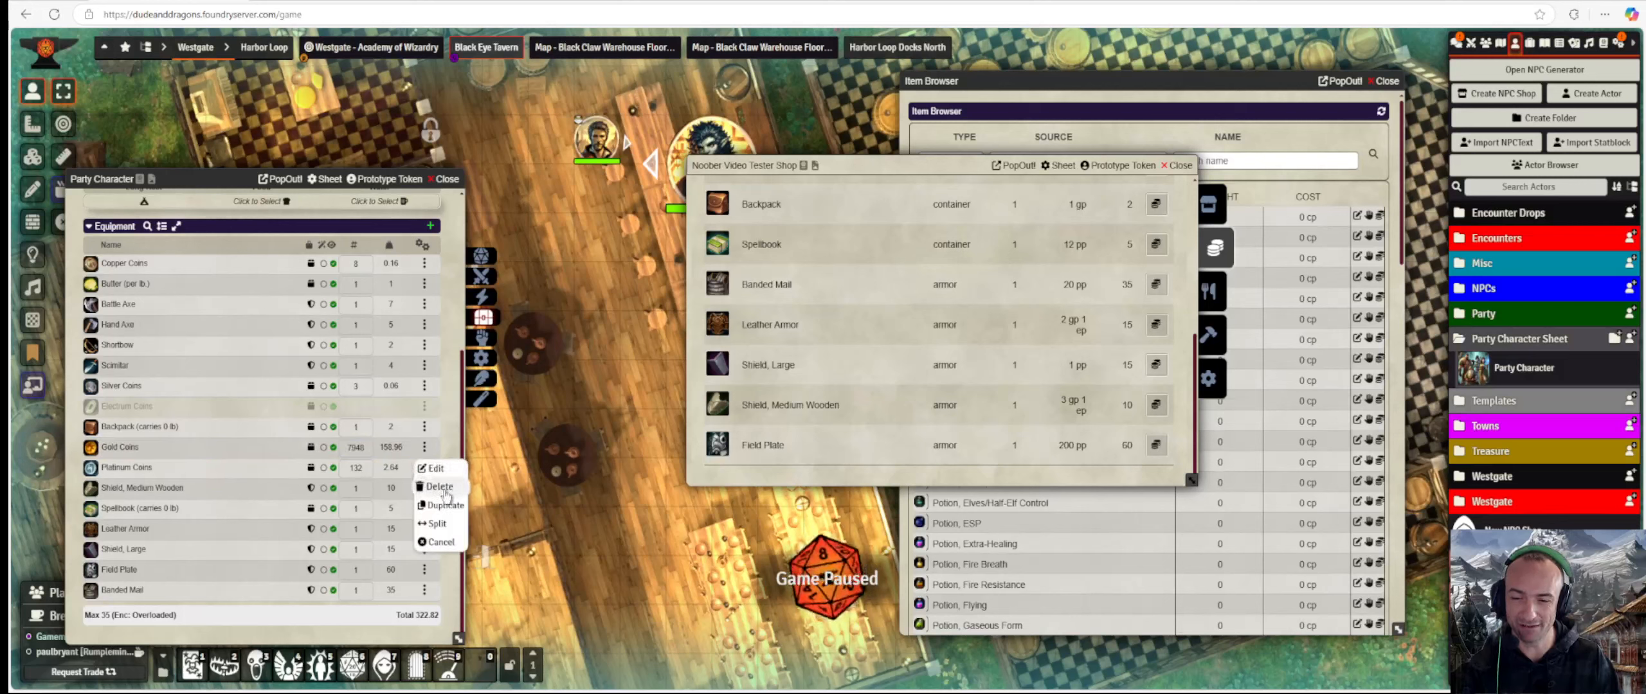
pyautogui.click(443, 490)
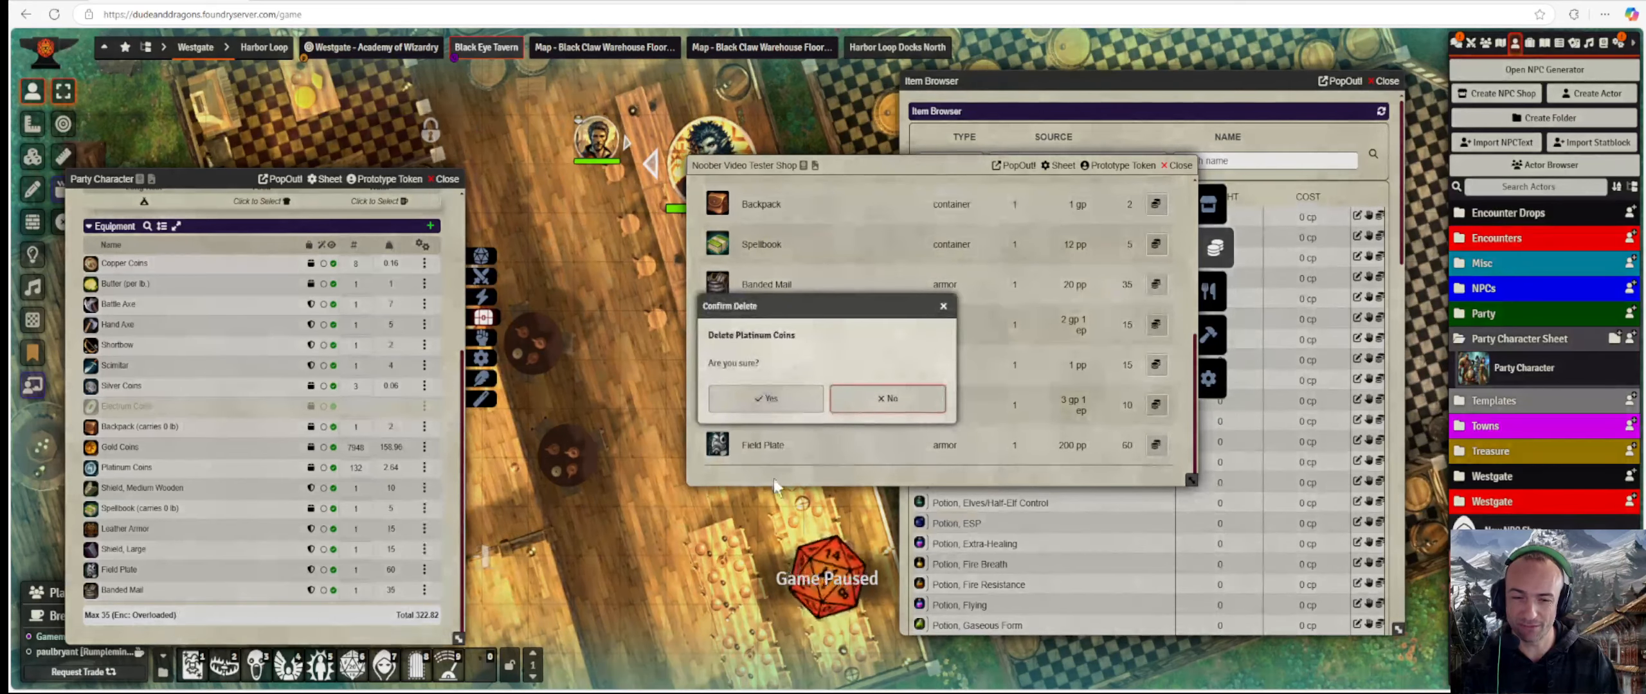
pyautogui.click(775, 419)
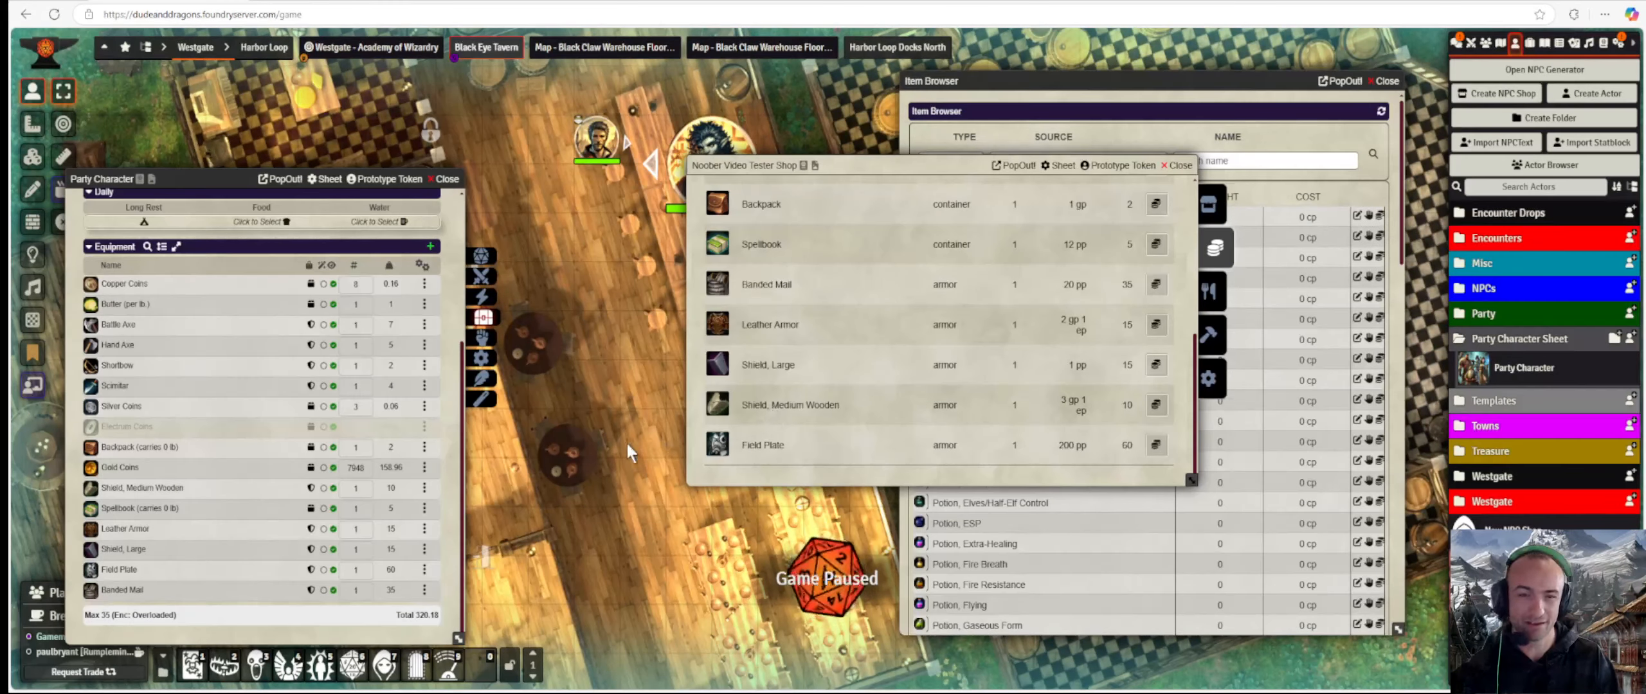
pyautogui.scroll(10, 910, 360)
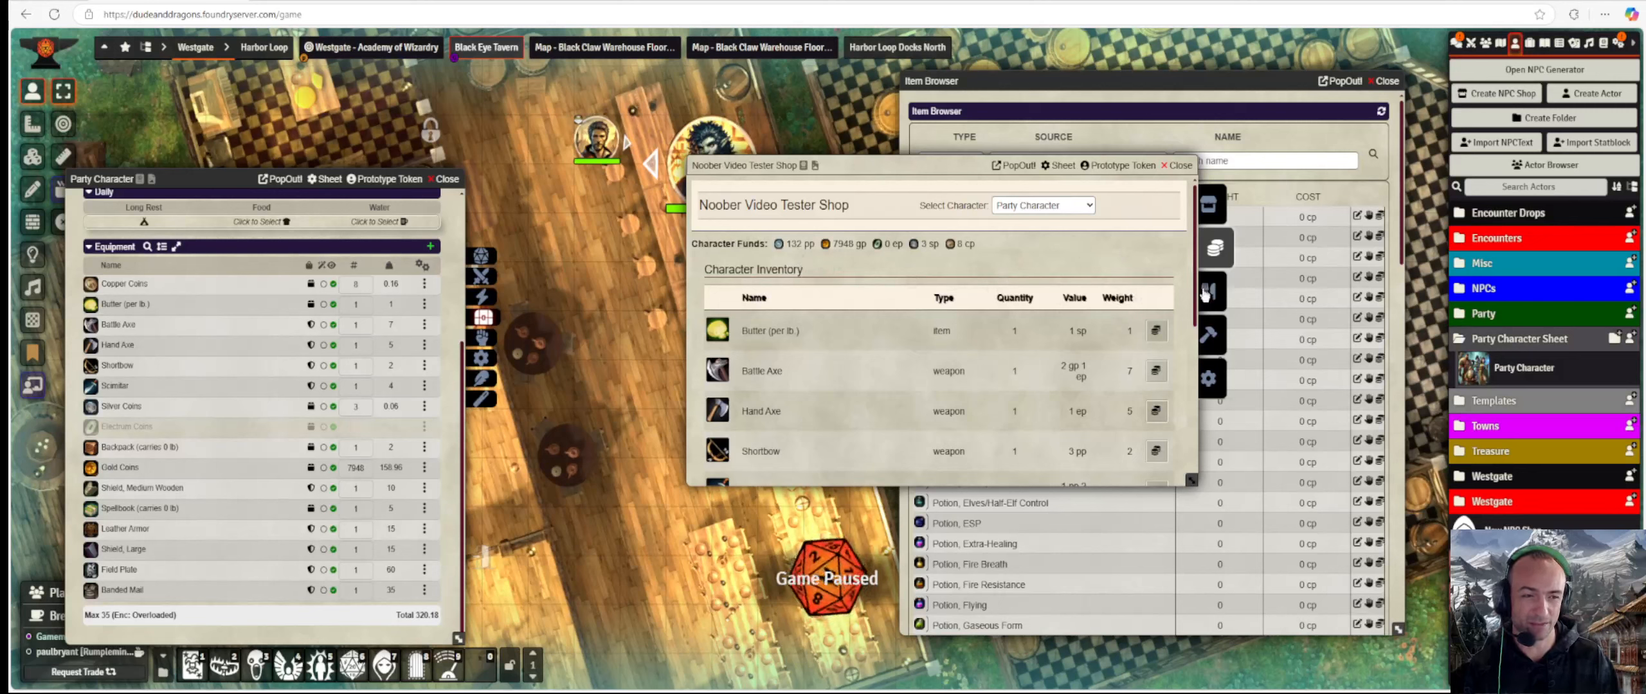
pyautogui.click(1219, 306)
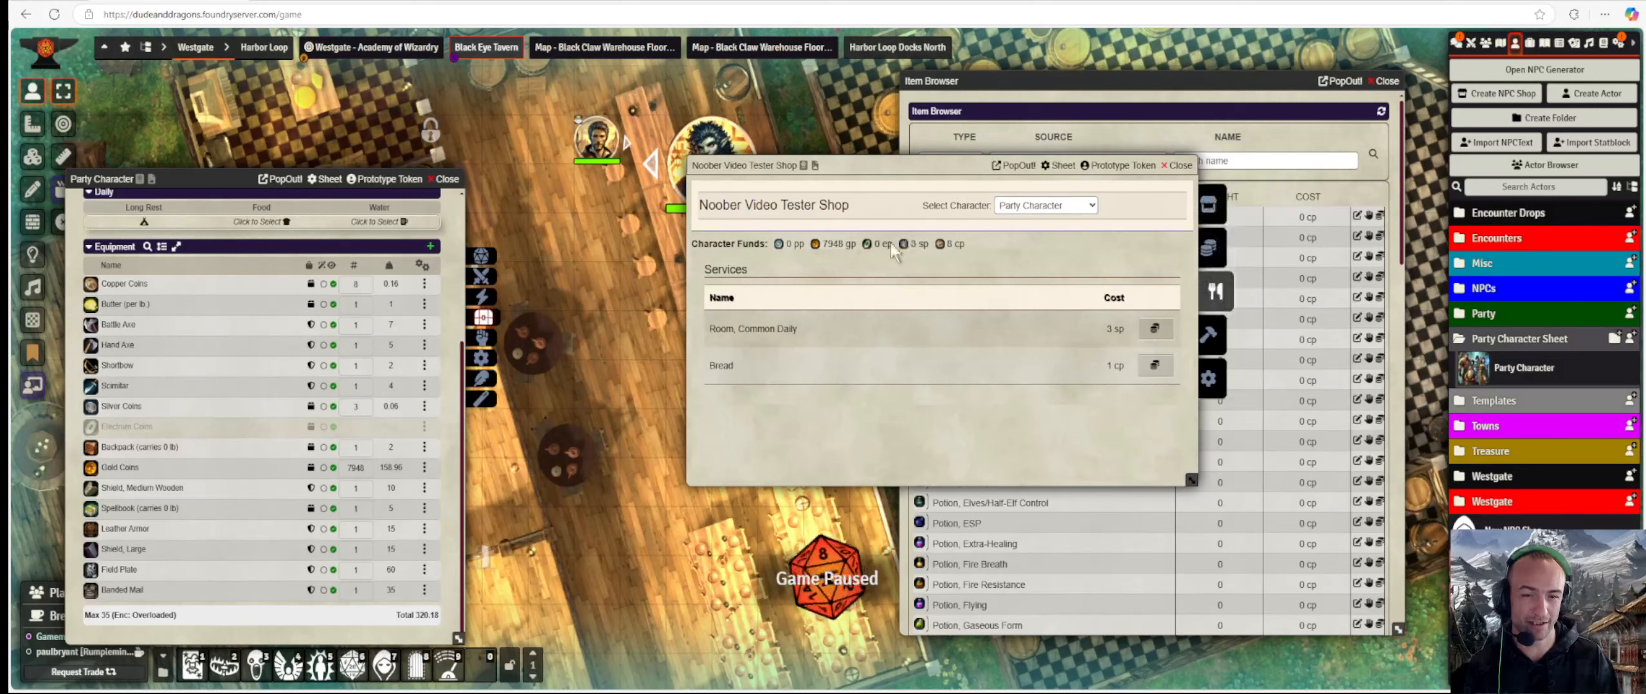
pyautogui.click(1214, 248)
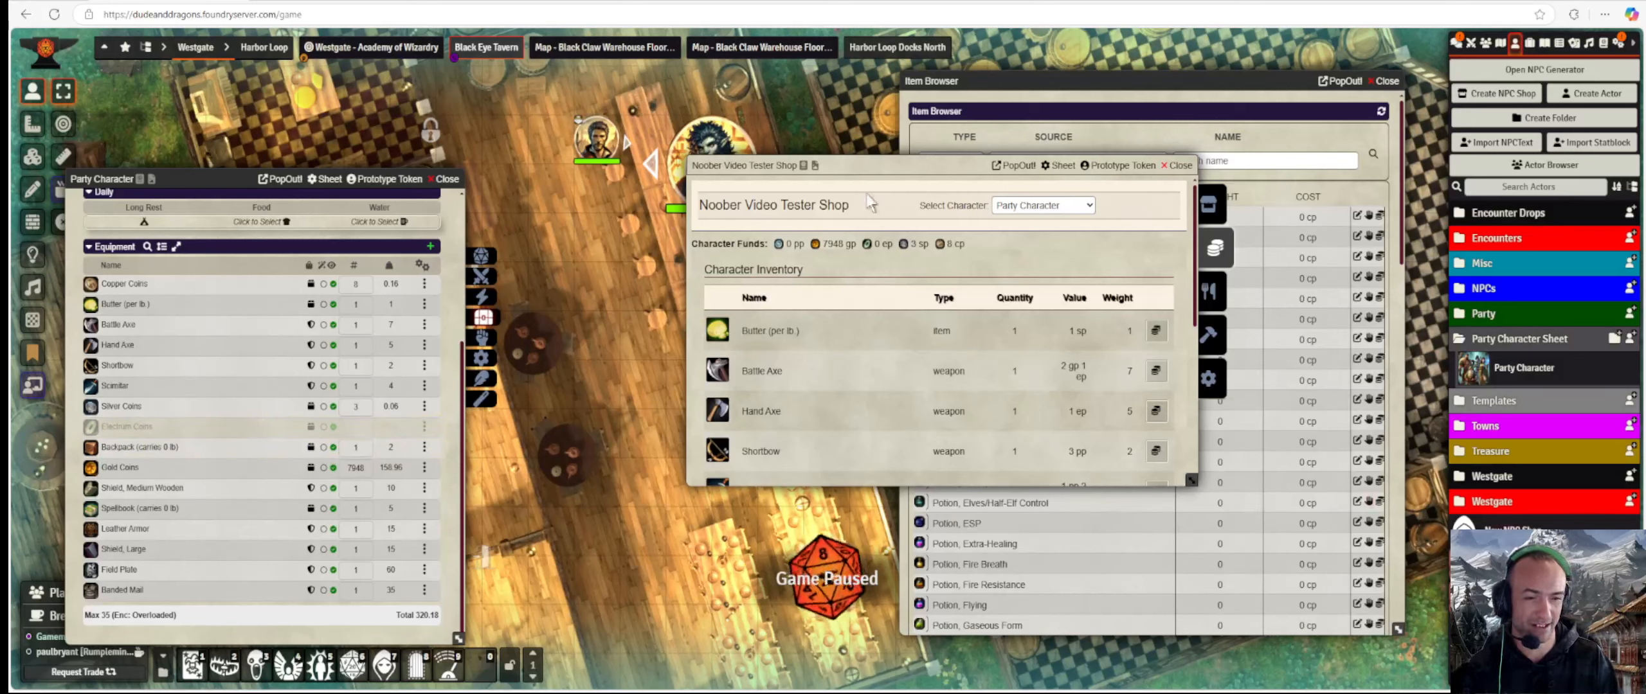
pyautogui.moveTo(855, 167); pyautogui.dragTo(720, 169)
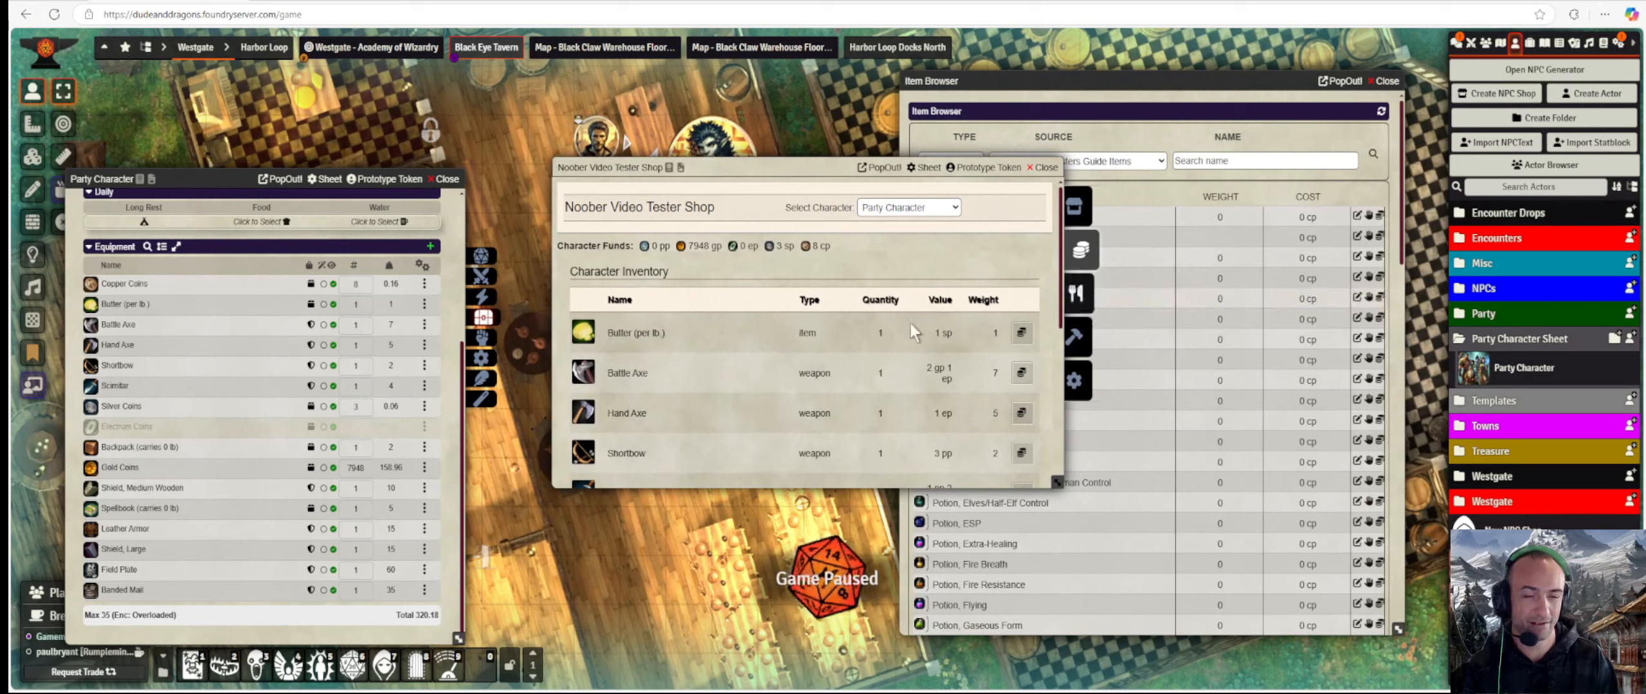
pyautogui.scroll(-6, 893, 335)
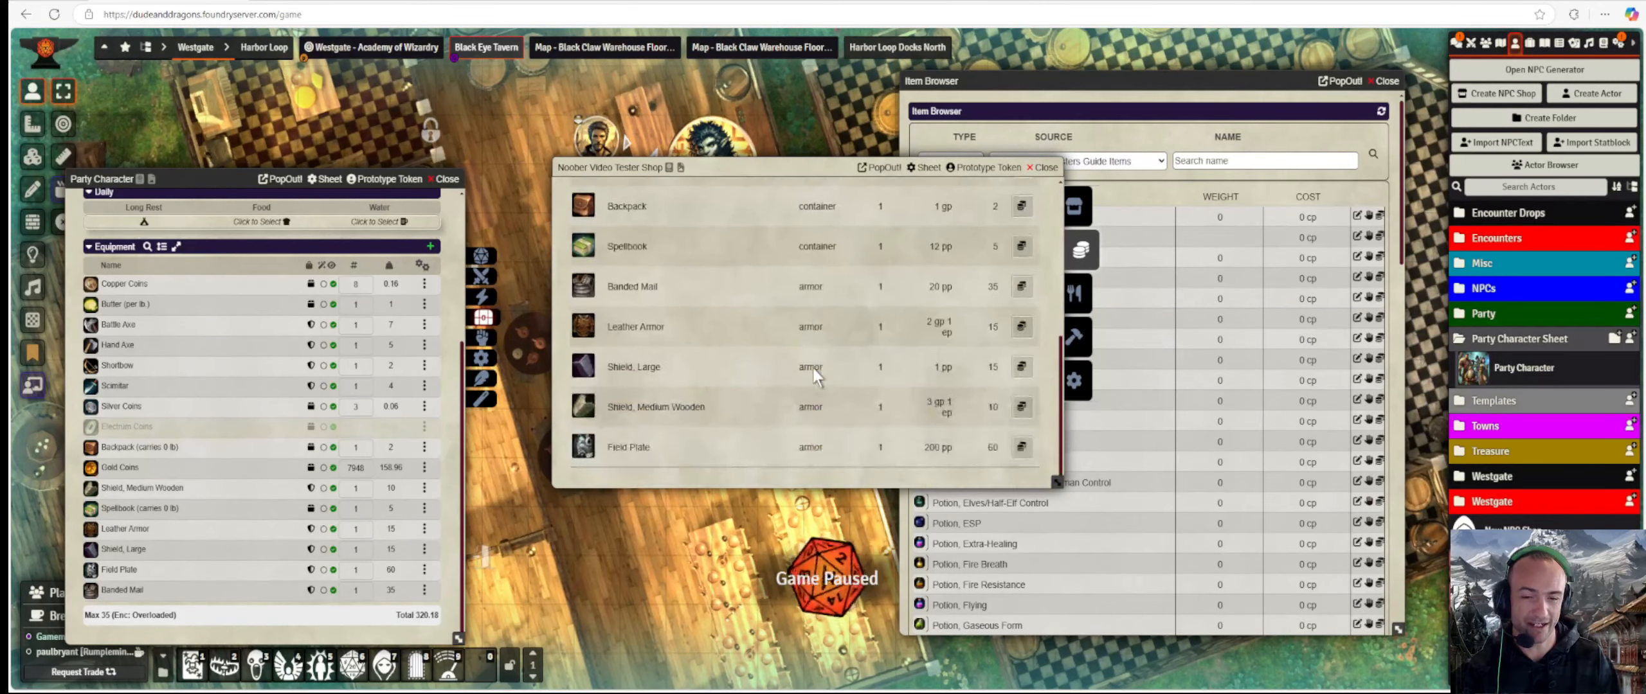
# Show the campaign items, check the shop's multiplier settings, then return to its character inventory.
pyautogui.click(1533, 43)
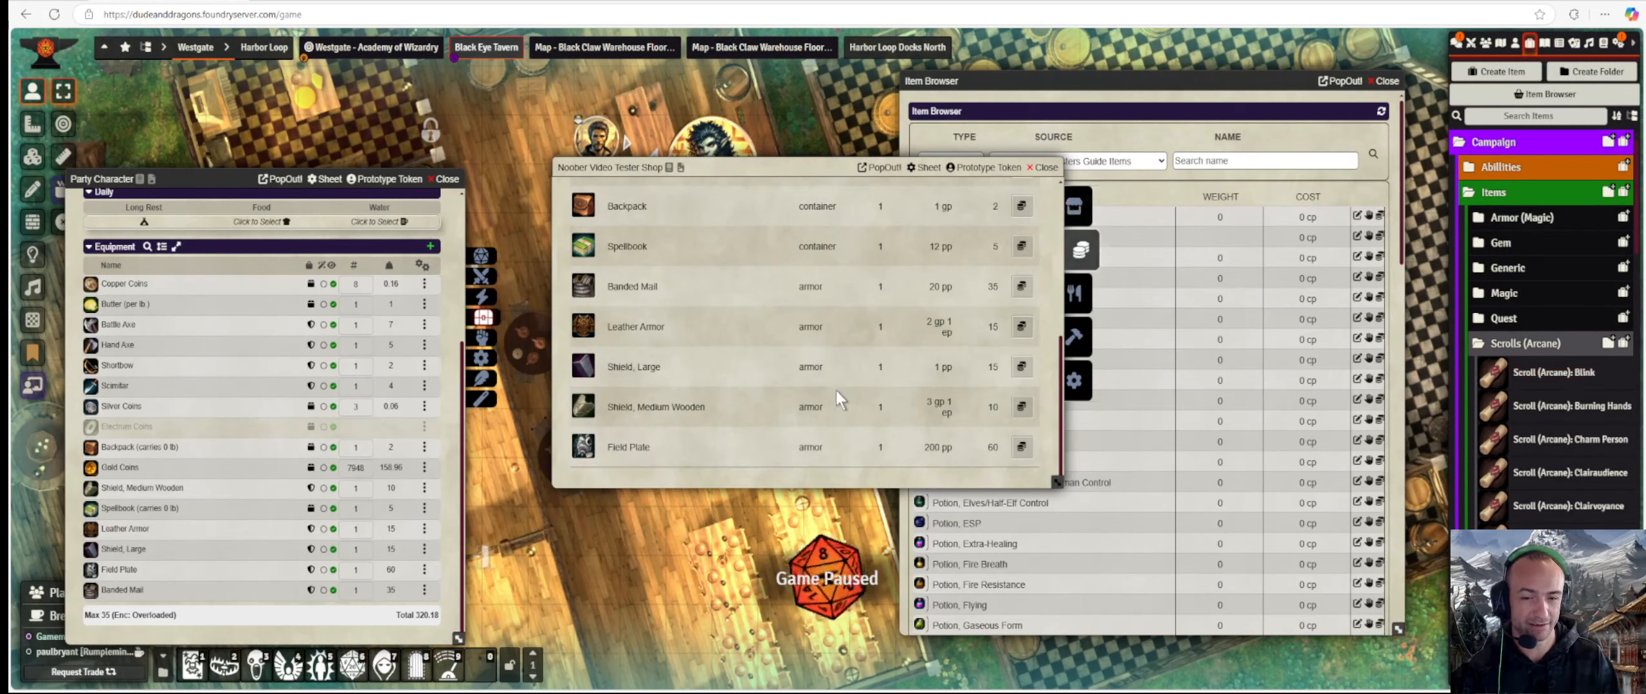
pyautogui.scroll(5, 836, 391)
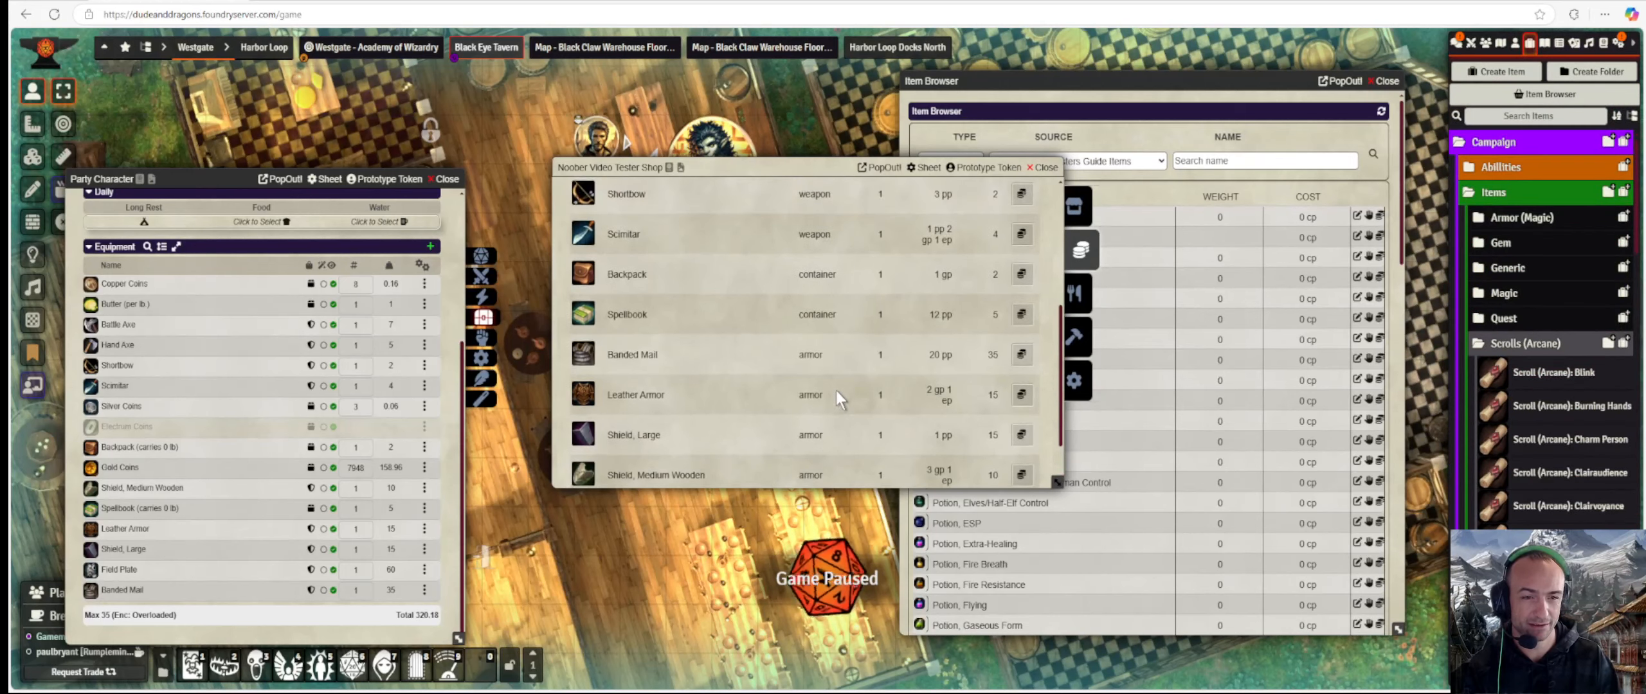
pyautogui.click(1093, 378)
pyautogui.scroll(-10, 707, 424)
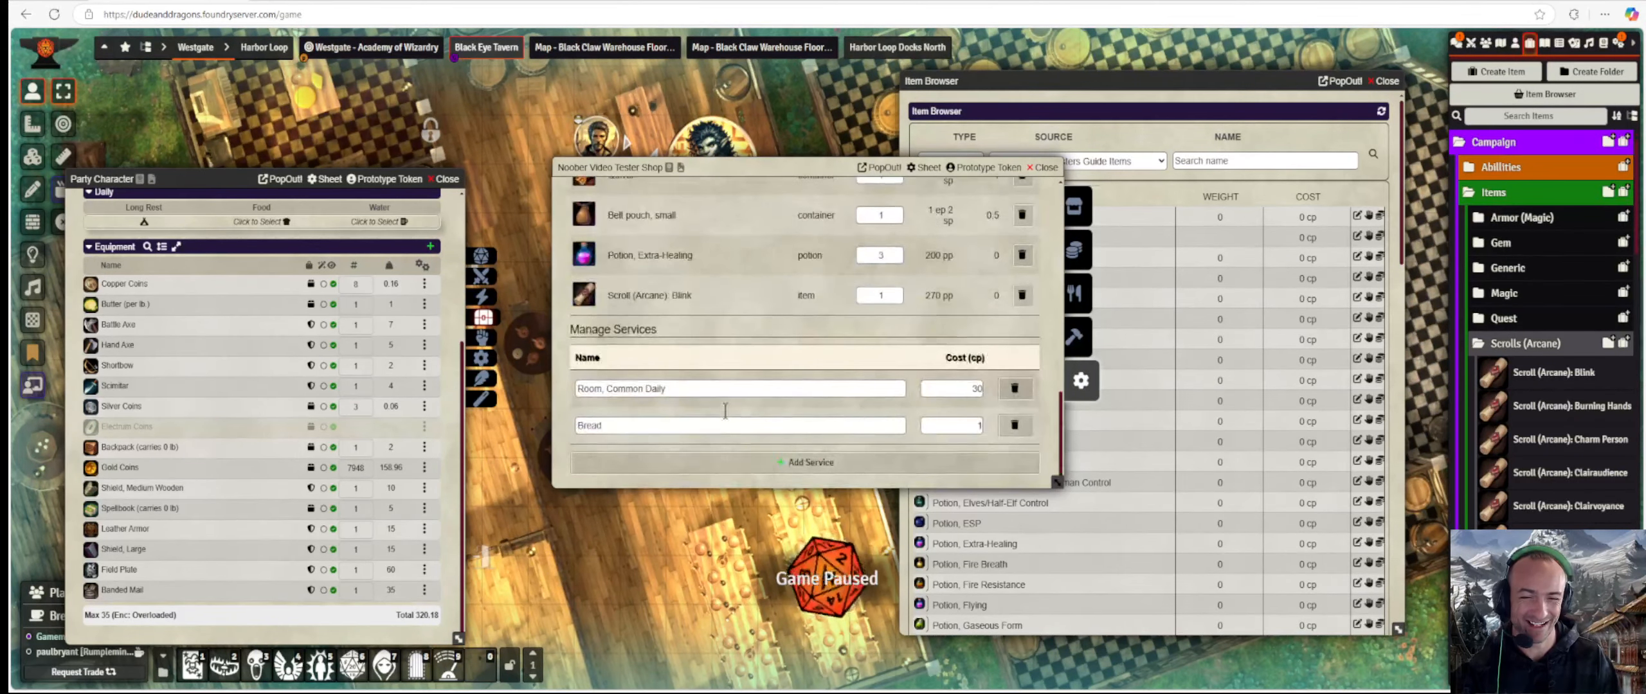
pyautogui.scroll(10, 702, 324)
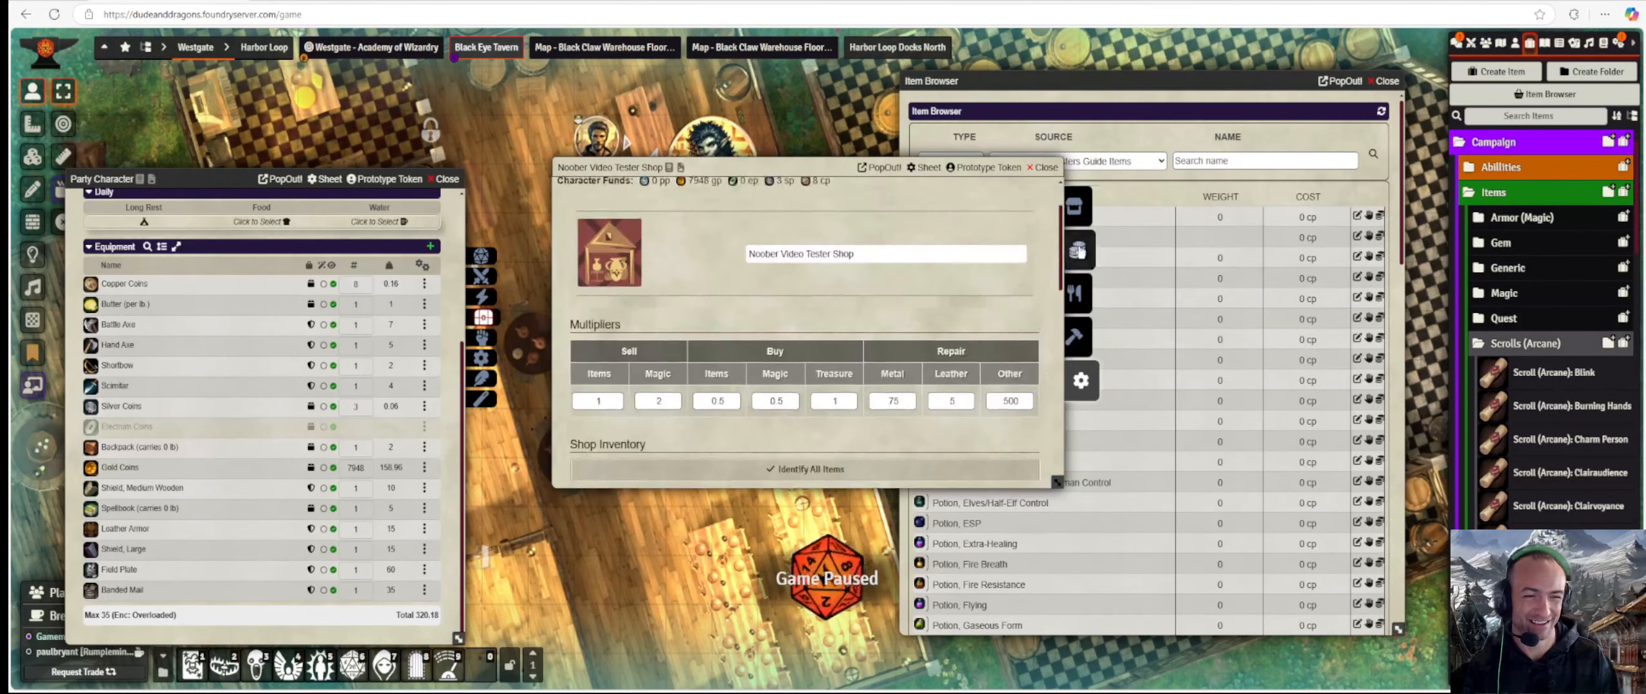
pyautogui.click(1080, 250)
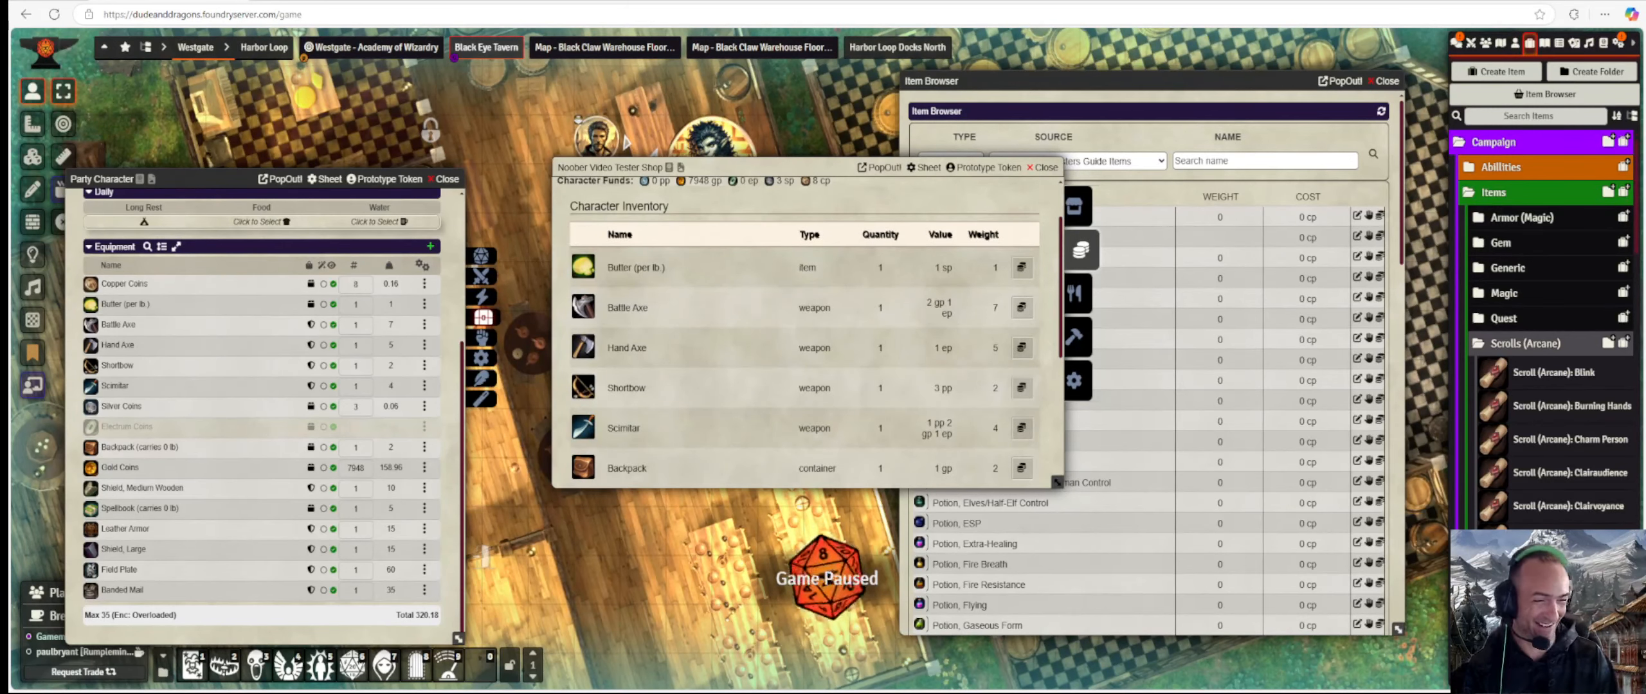
# Give Party Character the Scroll (Arcane): Cloudkill and mark it identified.
pyautogui.moveTo(1562, 540); pyautogui.dragTo(234, 427)
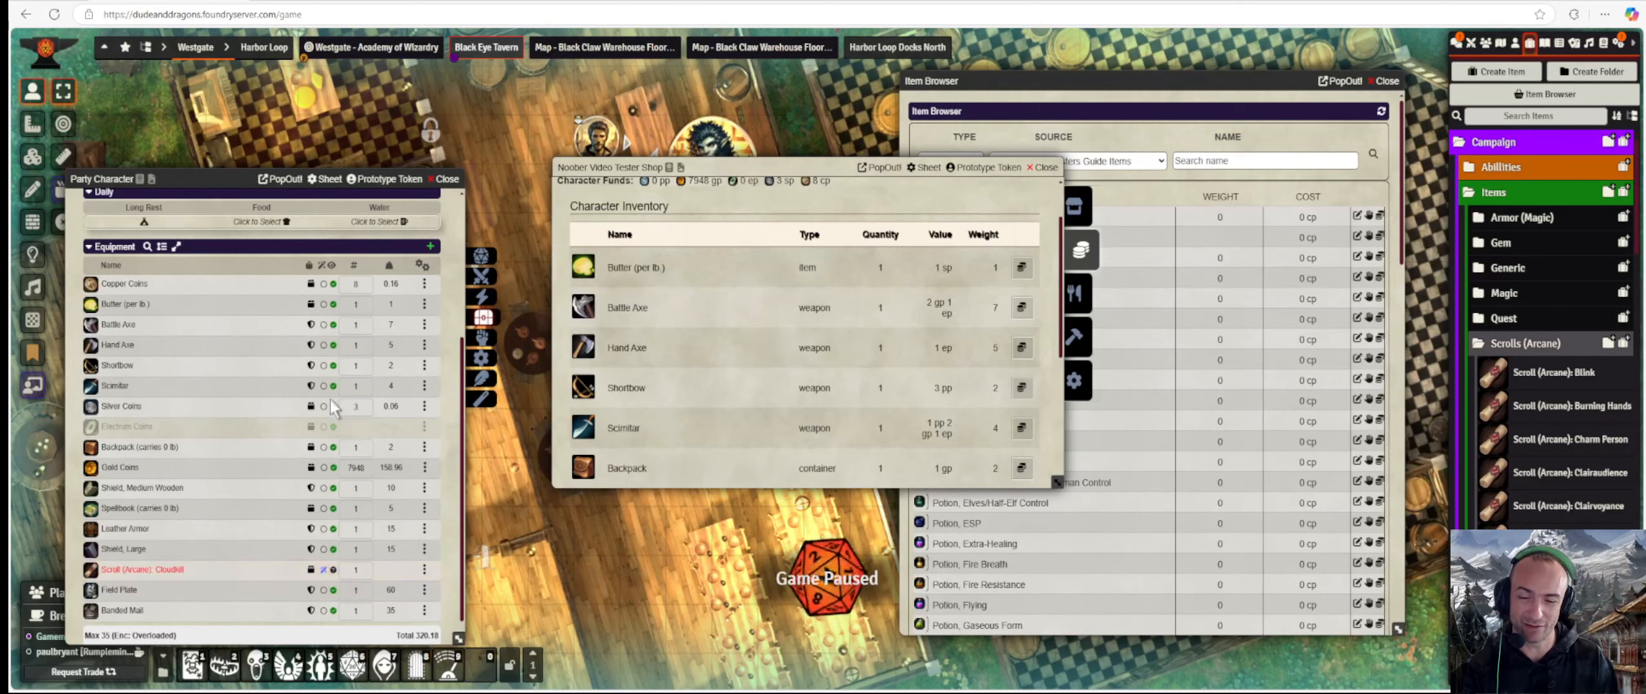
pyautogui.click(333, 571)
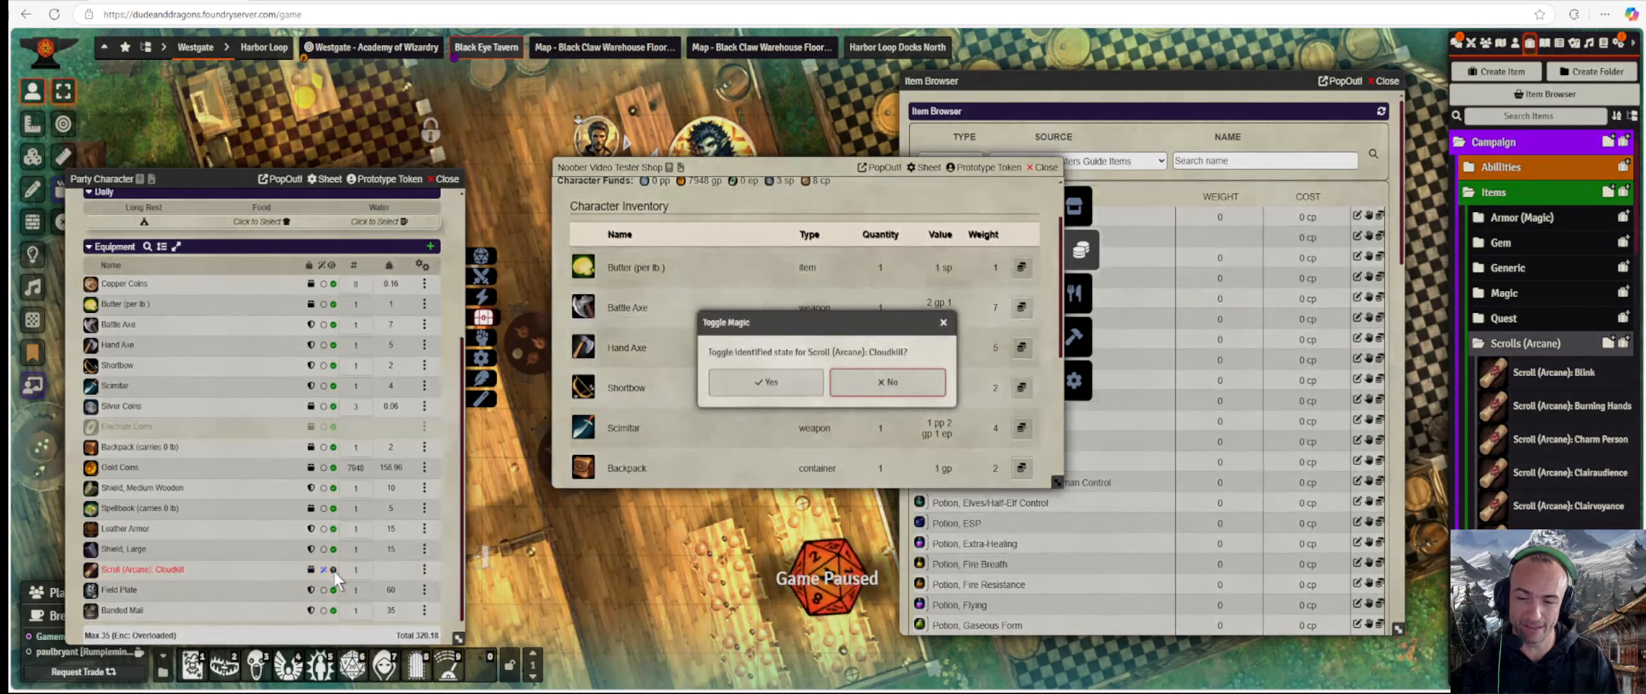
pyautogui.click(788, 386)
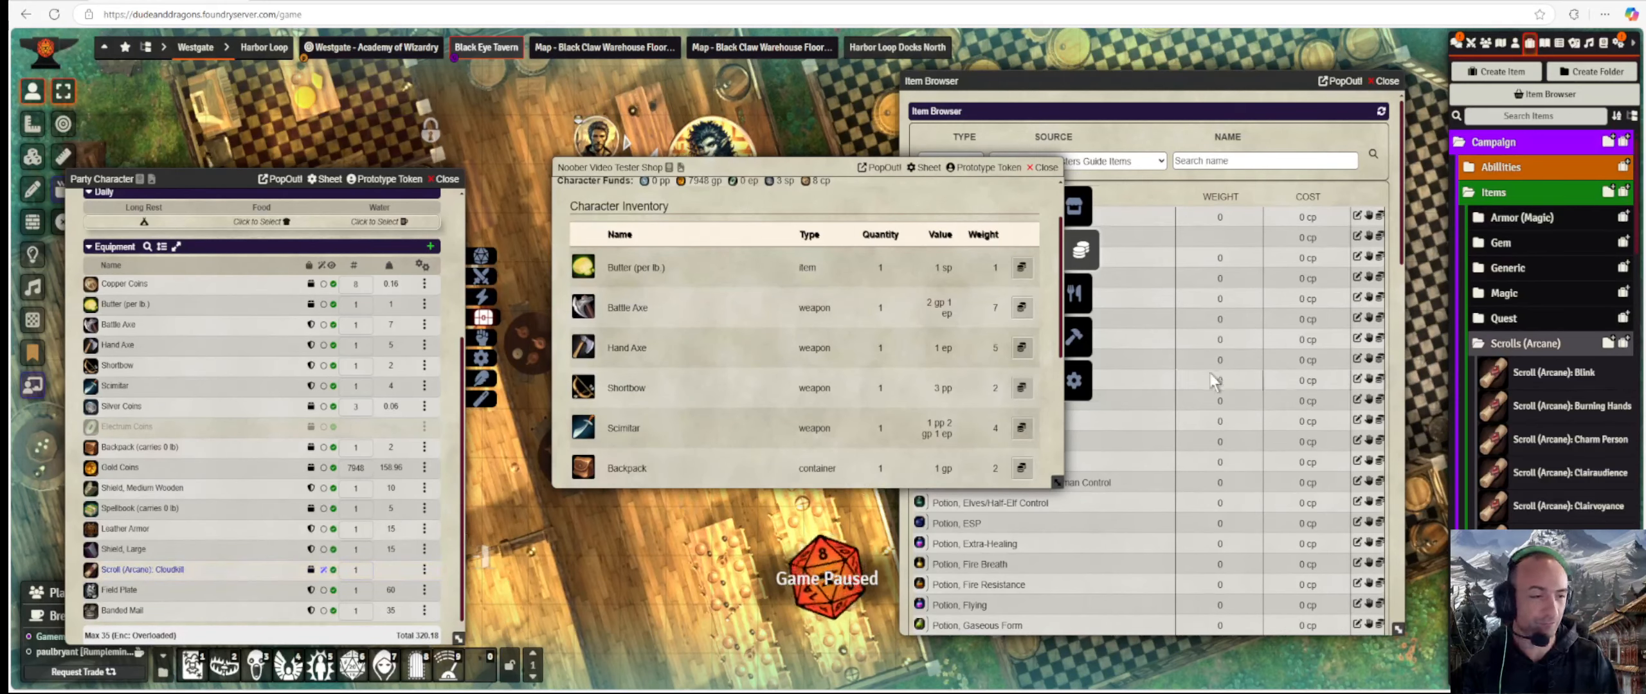
# Look through the shop's Character Inventory, then show its multiplier settings and select the Buy Magic field.
pyautogui.moveTo(792, 168); pyautogui.dragTo(769, 156)
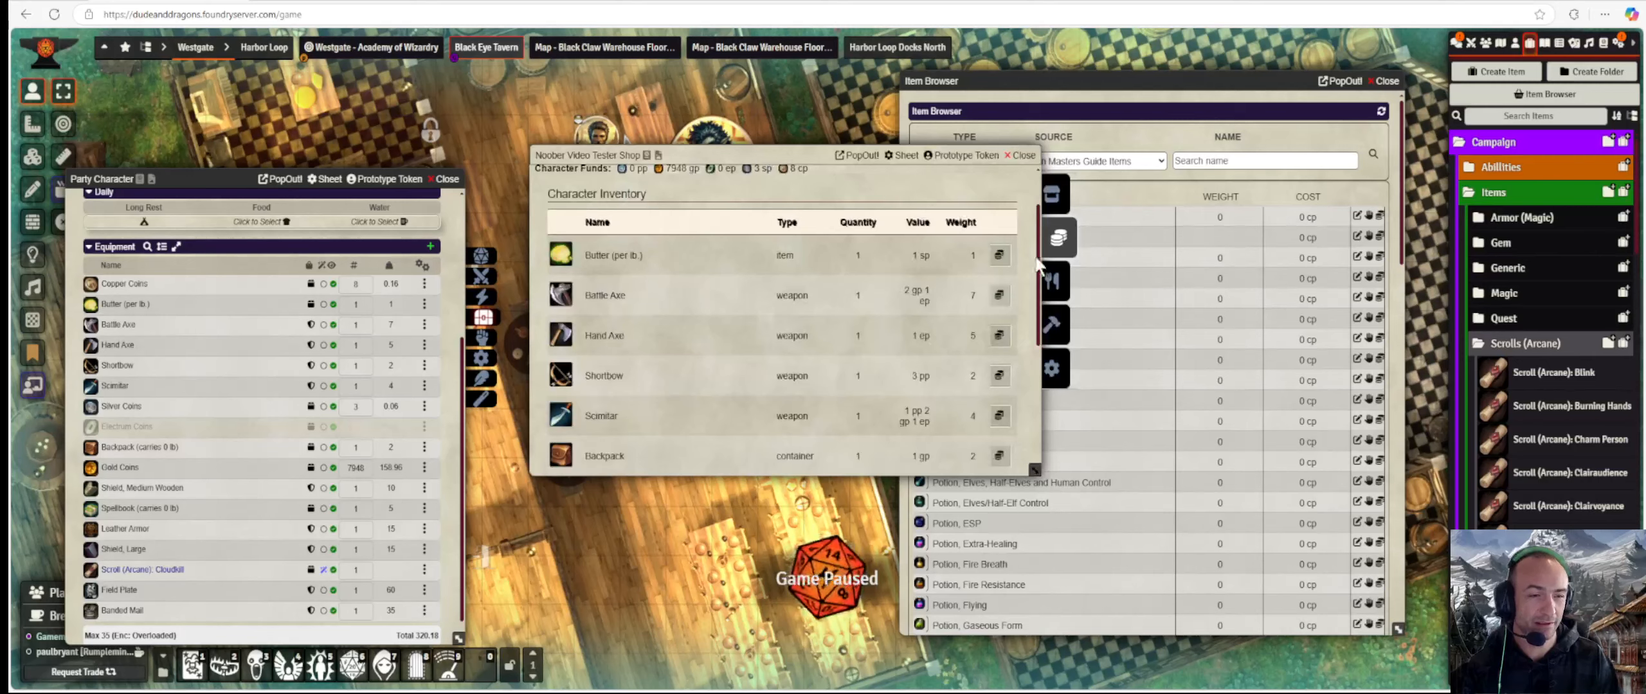
pyautogui.scroll(-4, 933, 306)
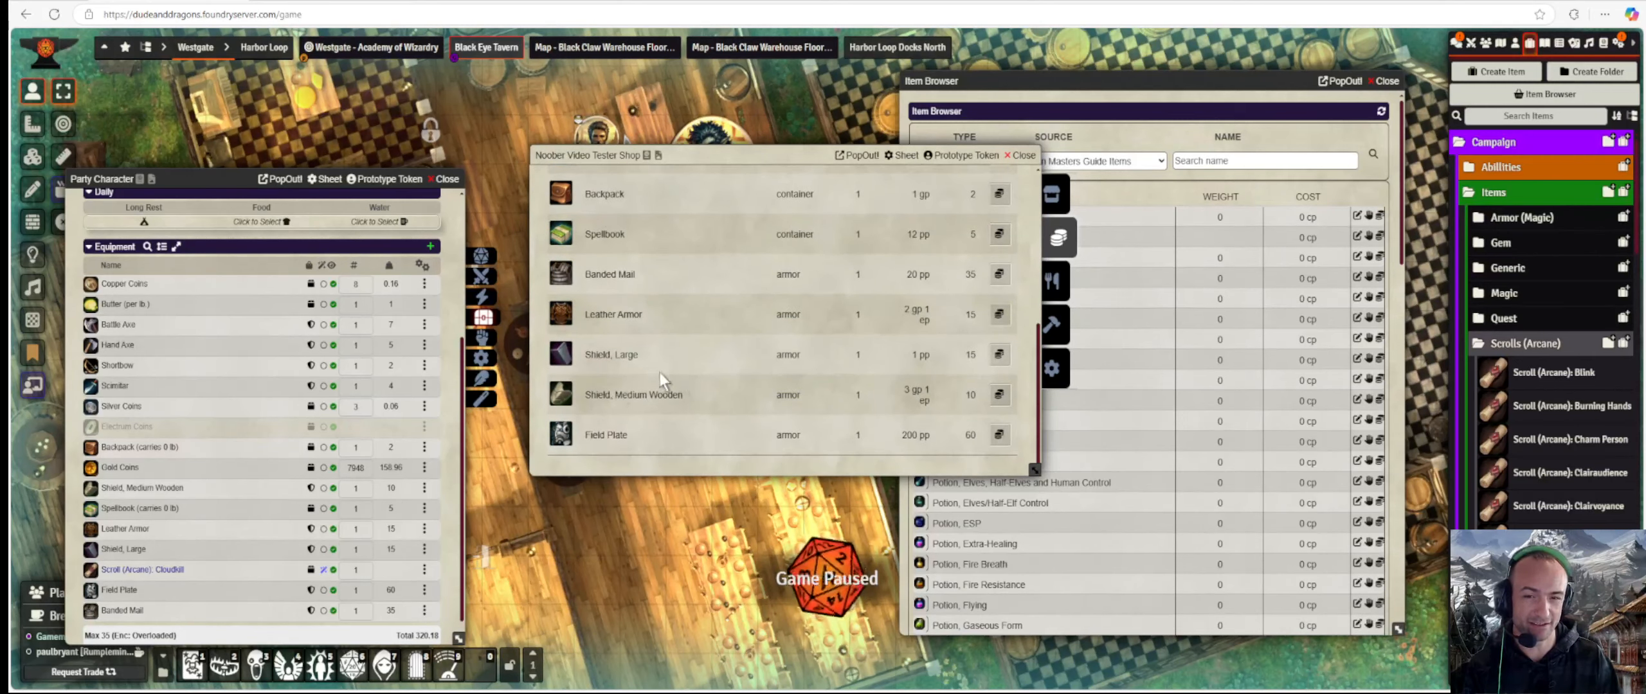
pyautogui.scroll(5, 660, 374)
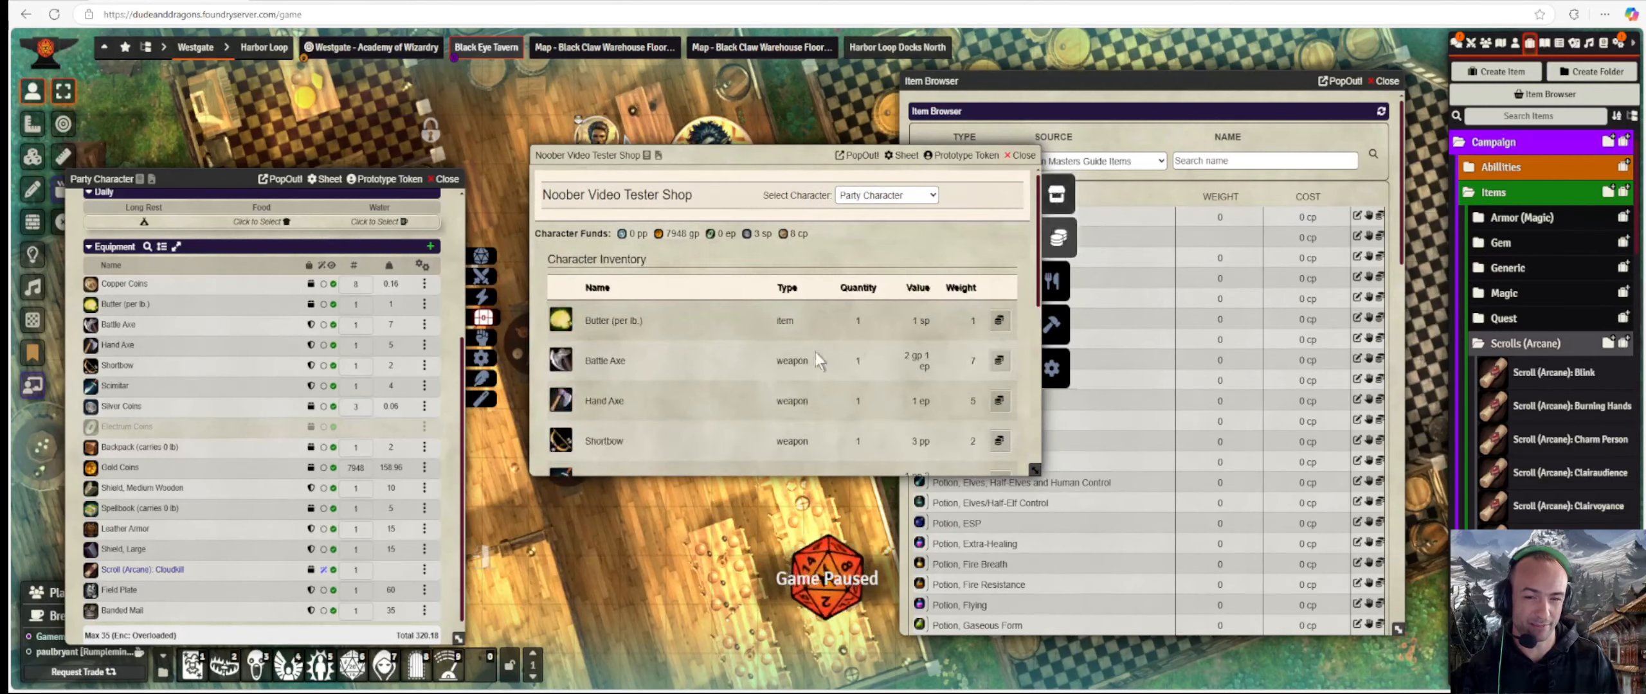
pyautogui.scroll(-10, 829, 357)
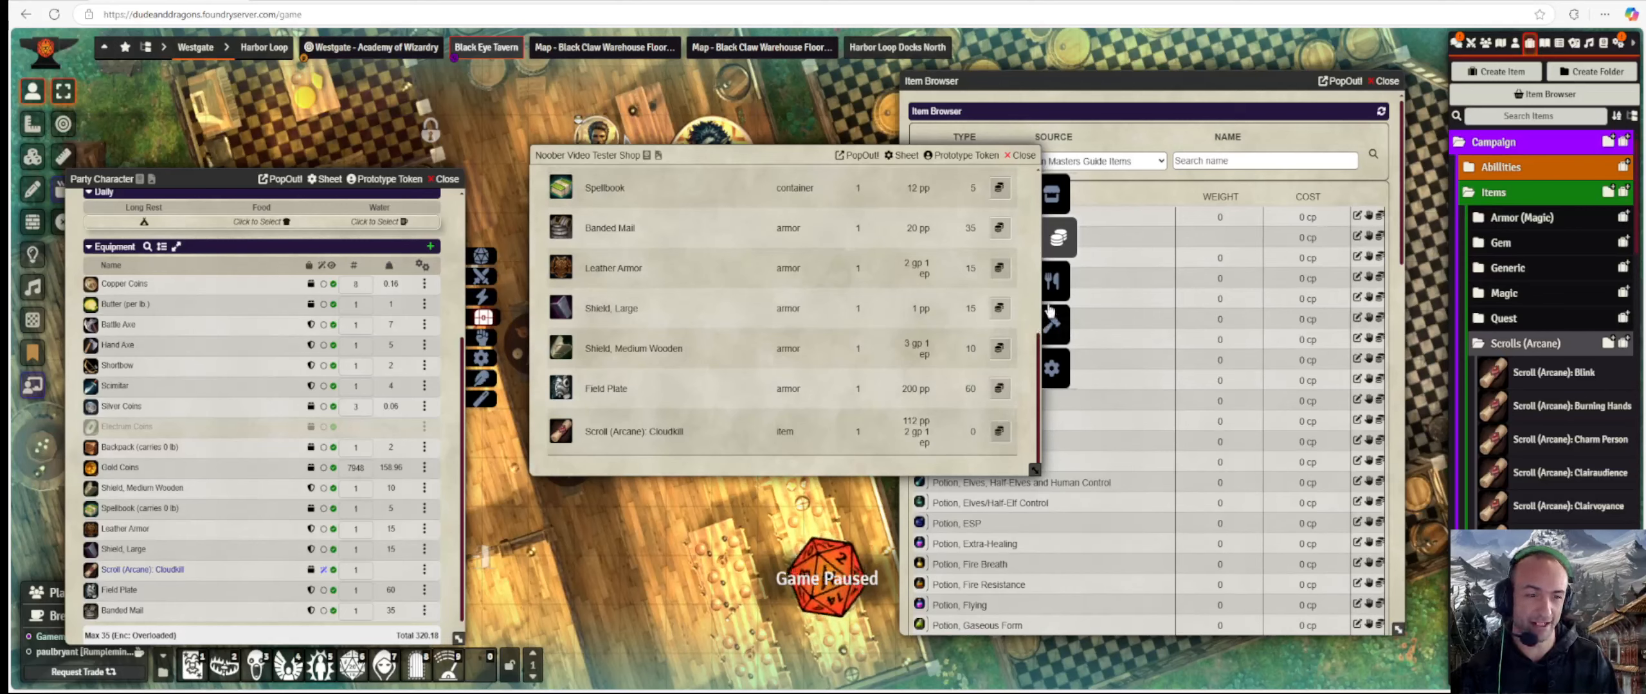
pyautogui.click(1053, 367)
pyautogui.scroll(2, 787, 357)
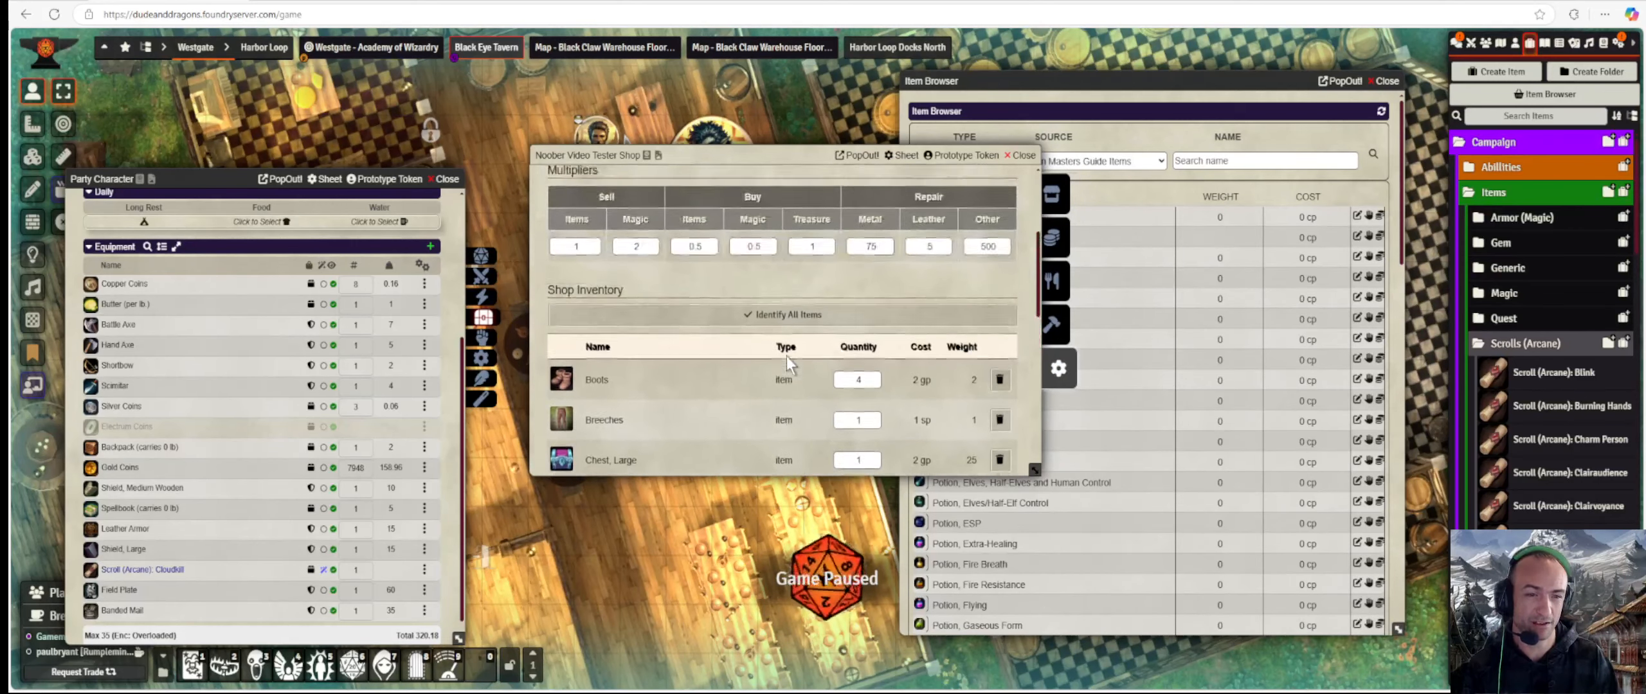
pyautogui.scroll(2, 787, 356)
pyautogui.click(757, 394)
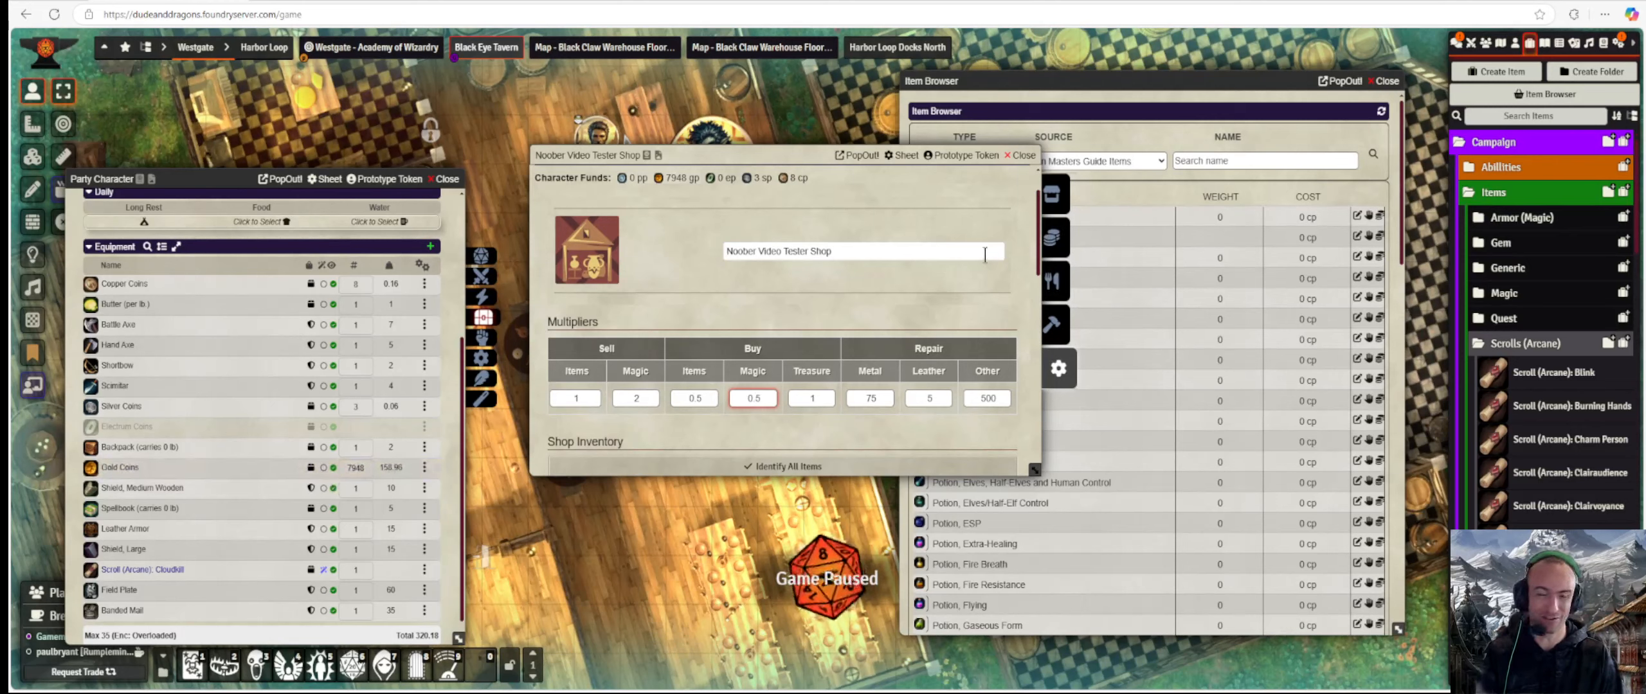
# Review the Party Character's sellable items, then set the Buy Magic multiplier to 0.
pyautogui.click(1057, 237)
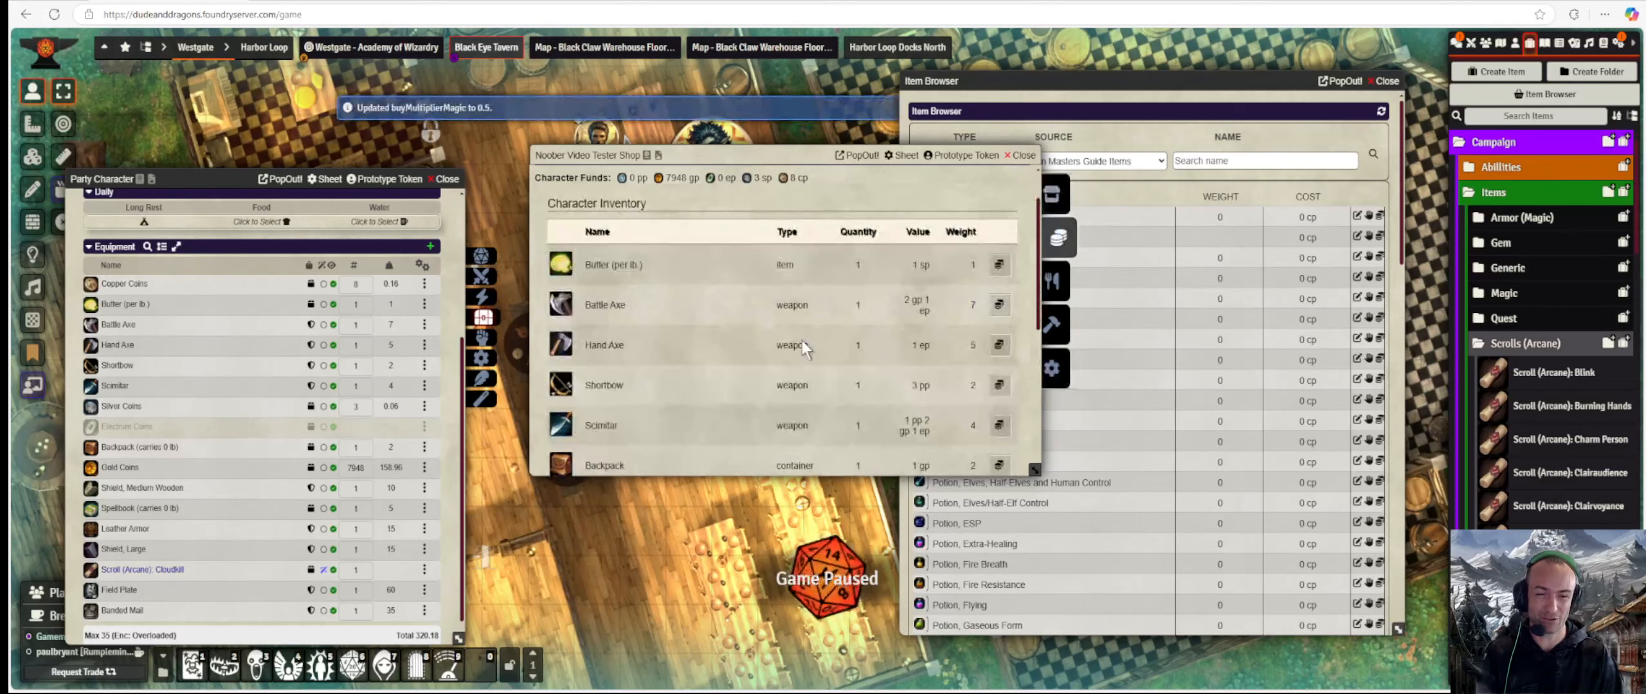
pyautogui.scroll(-5, 643, 293)
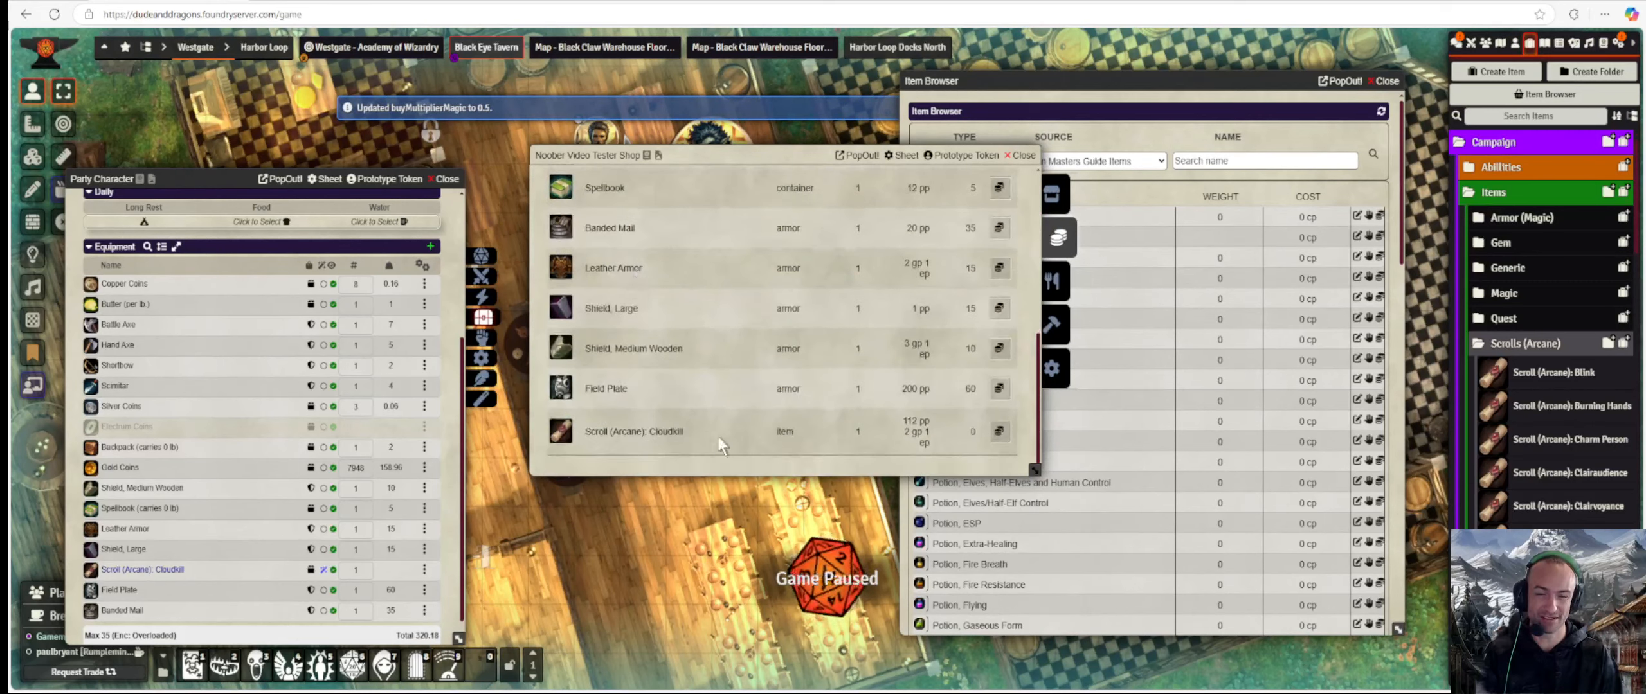
pyautogui.click(1049, 363)
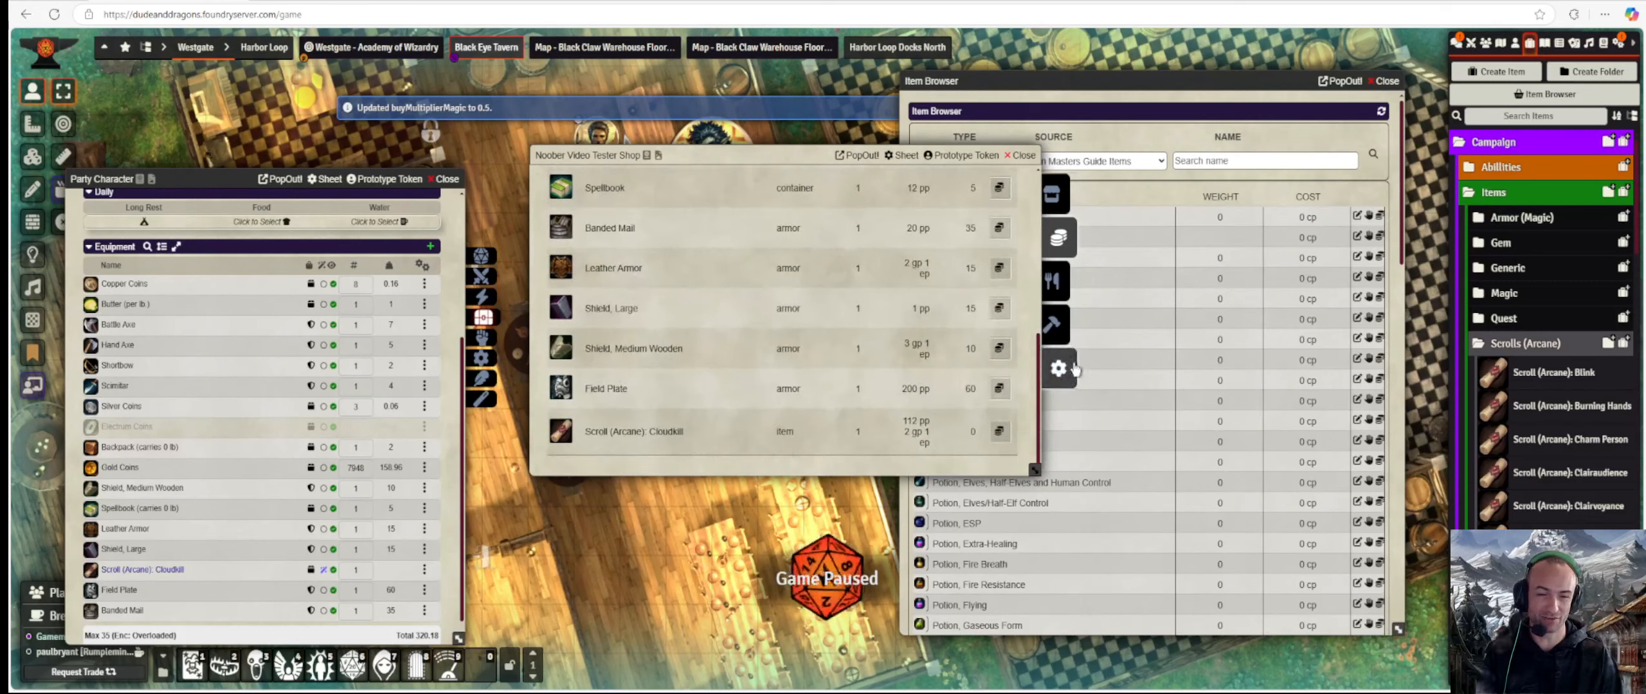
pyautogui.scroll(-5, 760, 252)
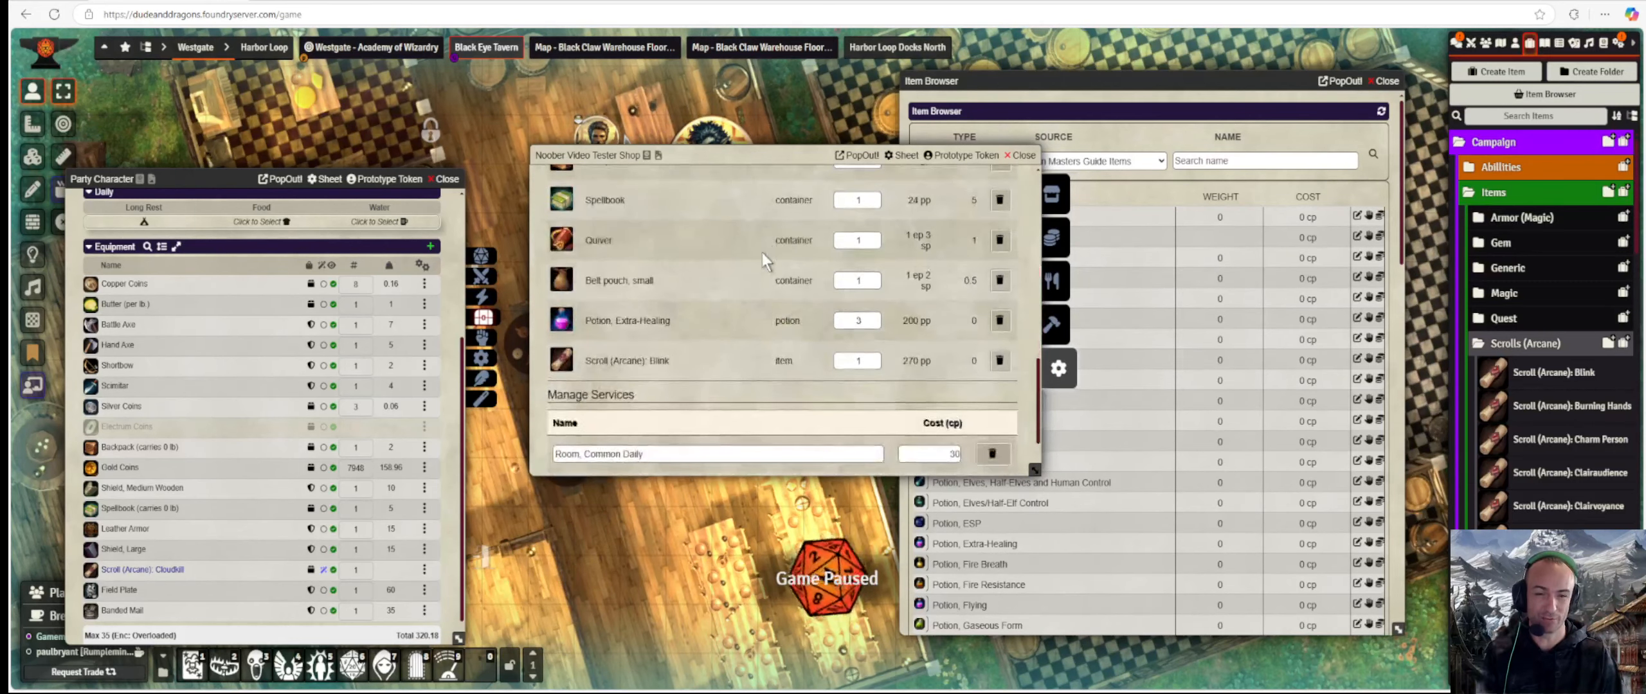
pyautogui.scroll(8, 758, 309)
pyautogui.scroll(2, 760, 370)
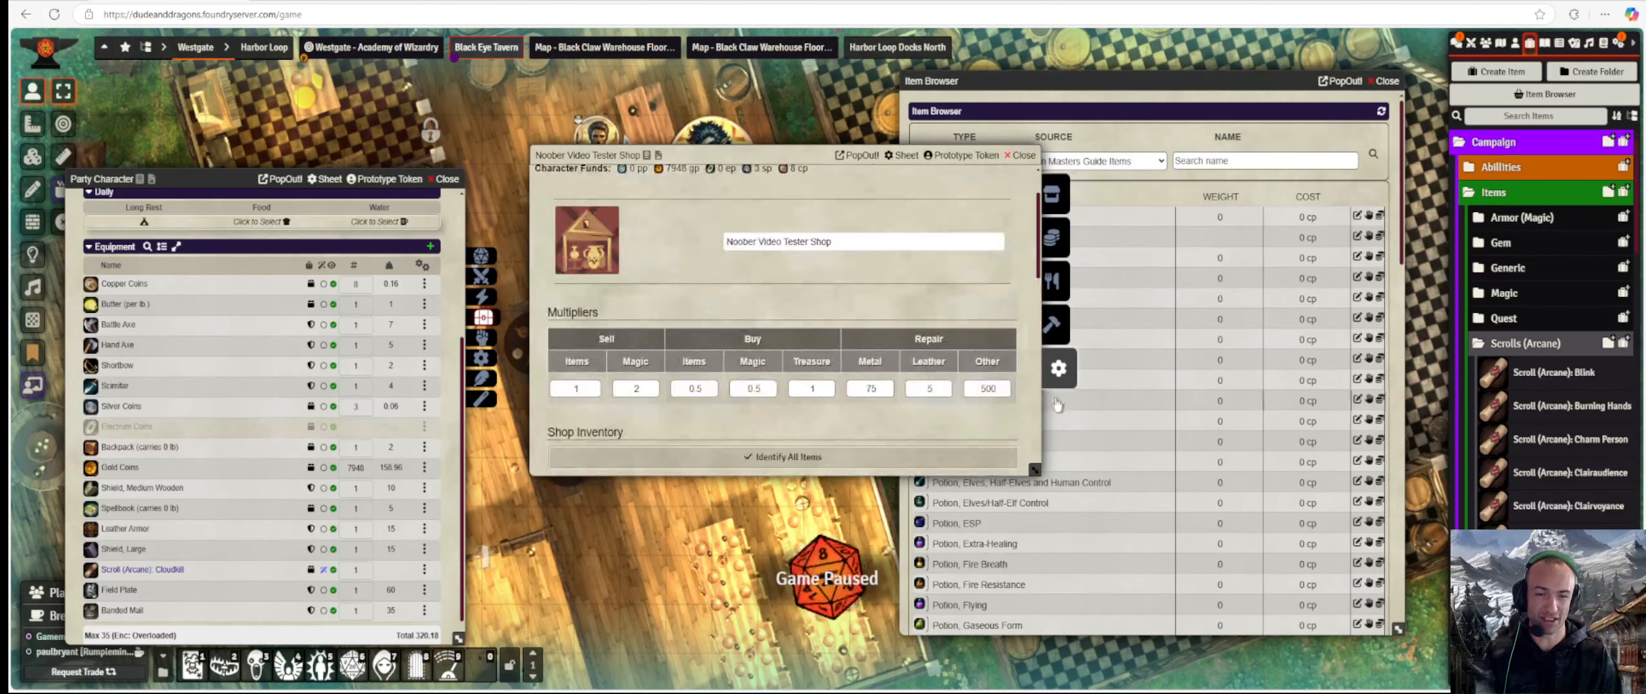
pyautogui.click(773, 393)
pyautogui.write('0')
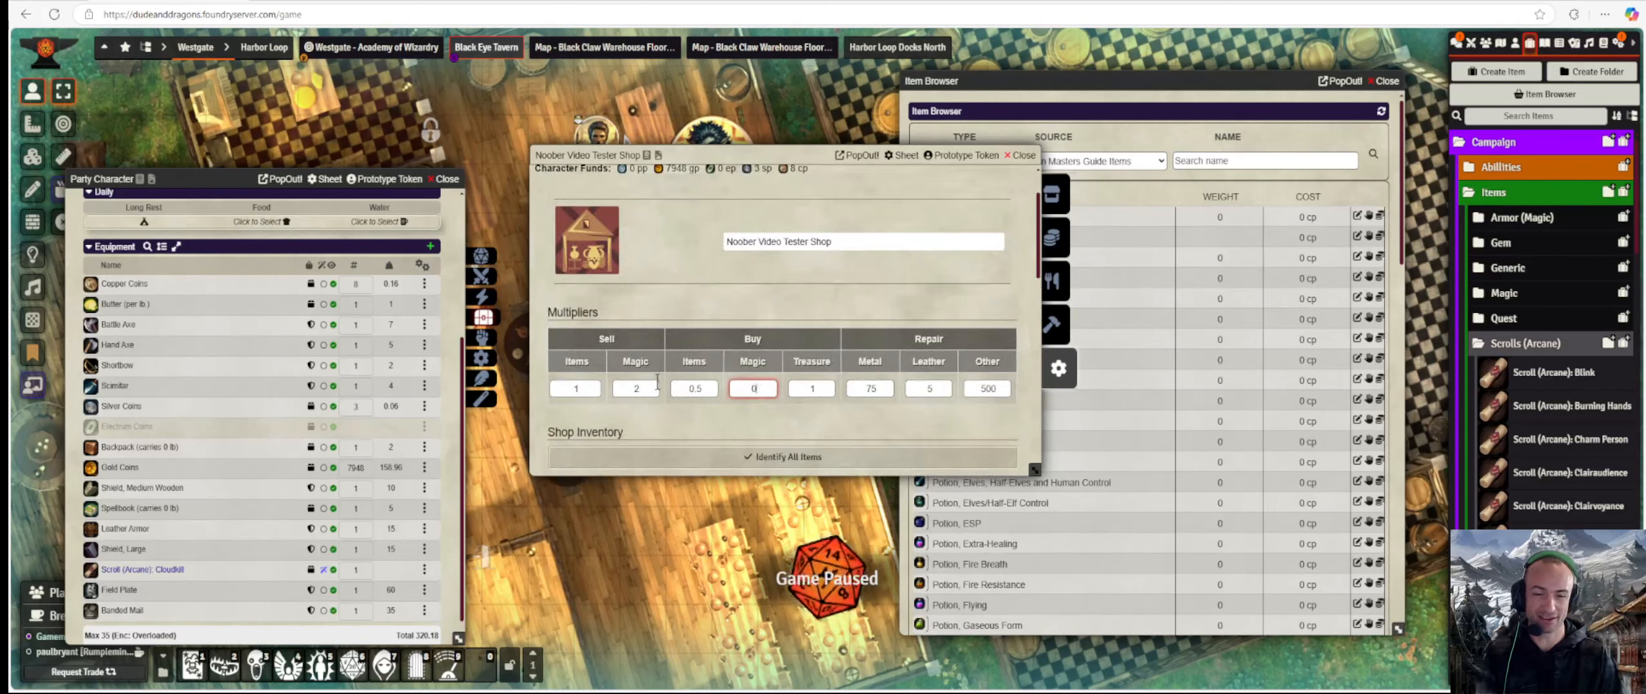
pyautogui.press('Return')
# Recheck the Party Character's armor and gear sale values with Buy Magic at 0.
pyautogui.scroll(-5, 806, 396)
pyautogui.scroll(-3, 806, 396)
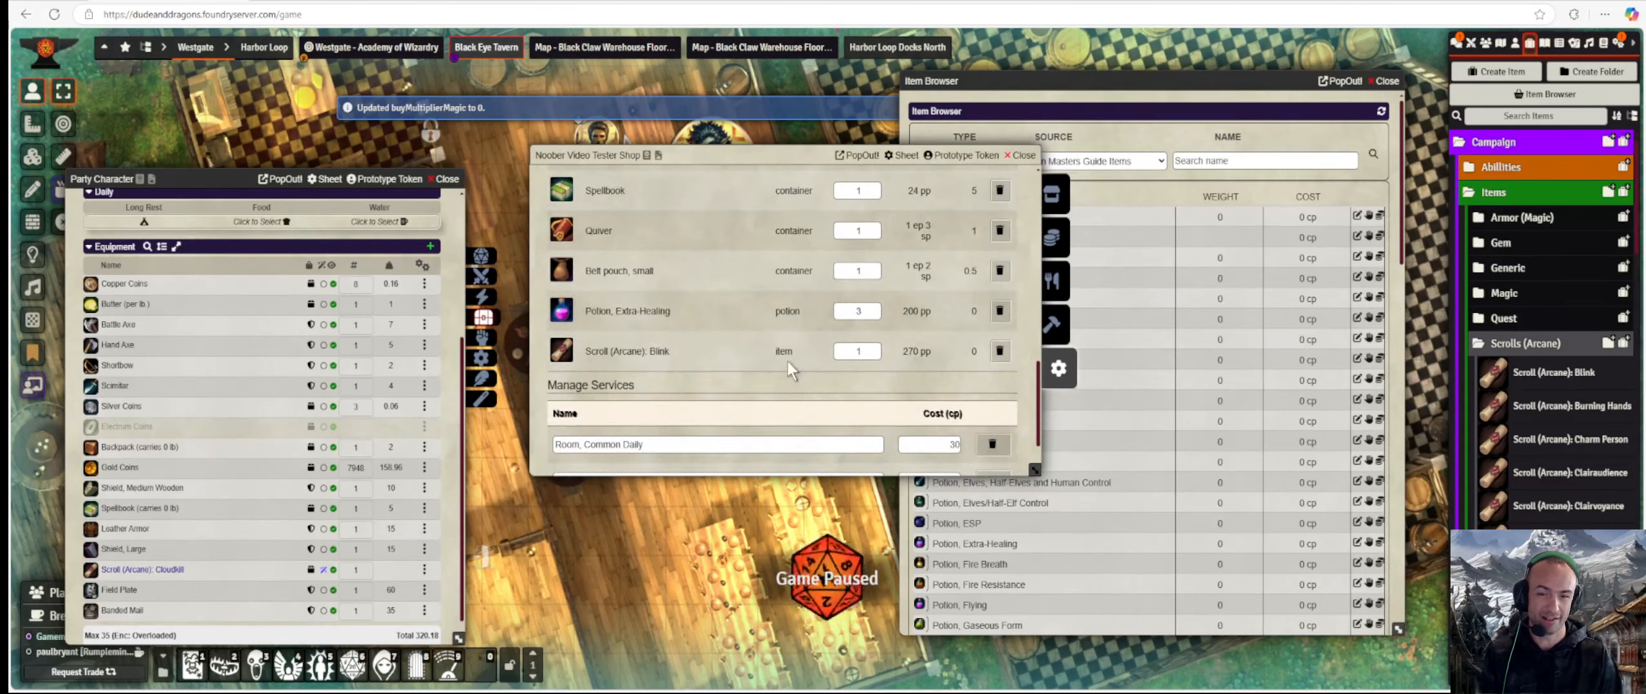
pyautogui.scroll(3, 786, 361)
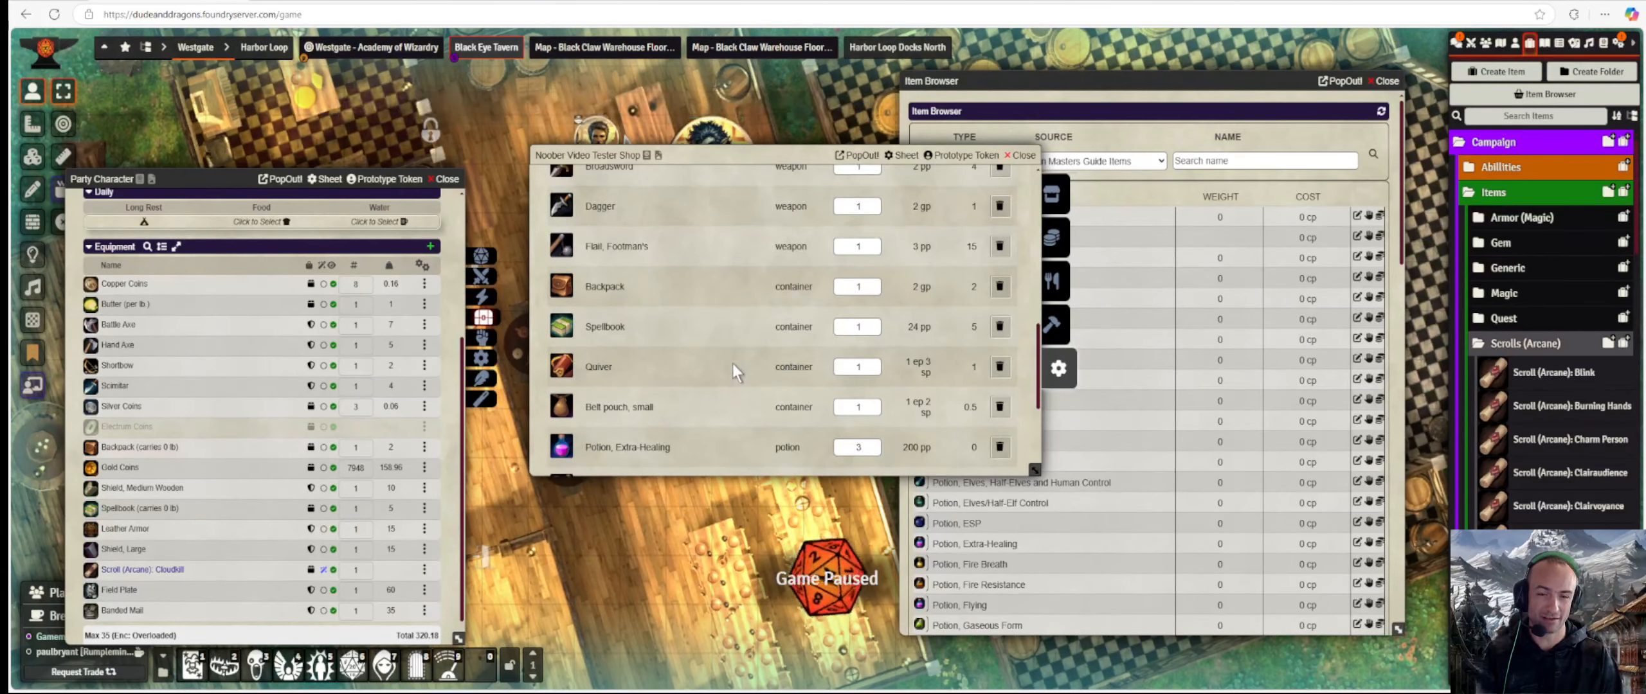
pyautogui.click(1057, 238)
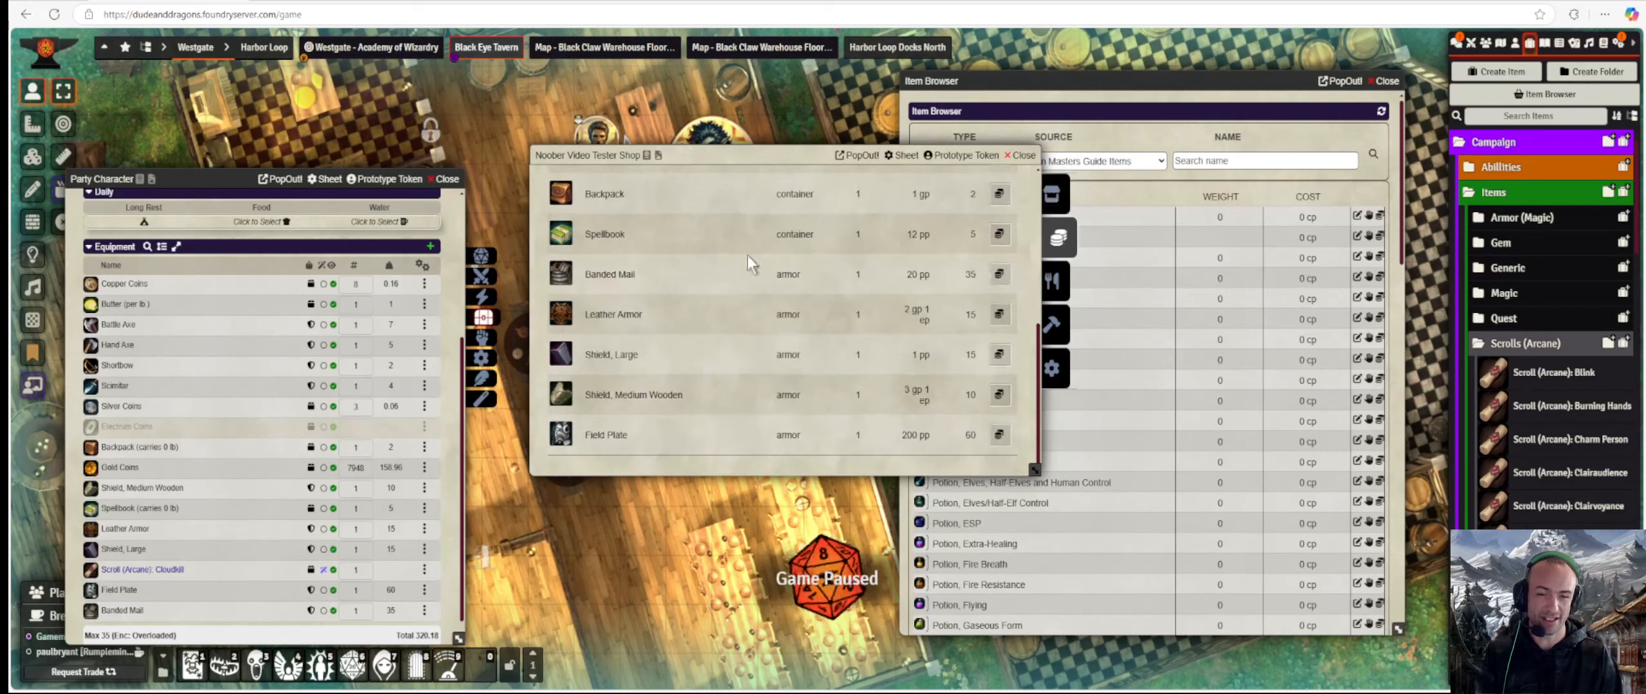
pyautogui.scroll(5, 692, 285)
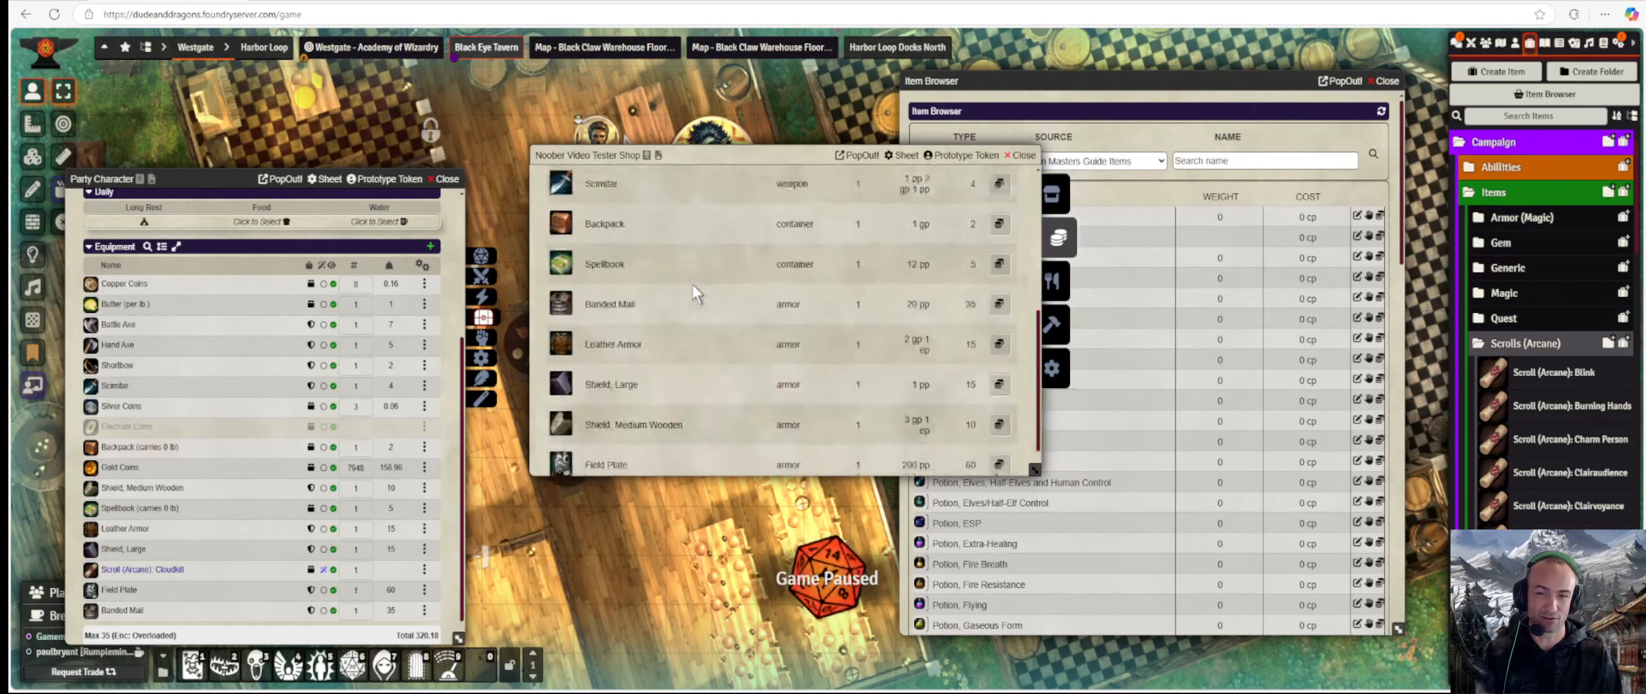
pyautogui.scroll(-5, 691, 285)
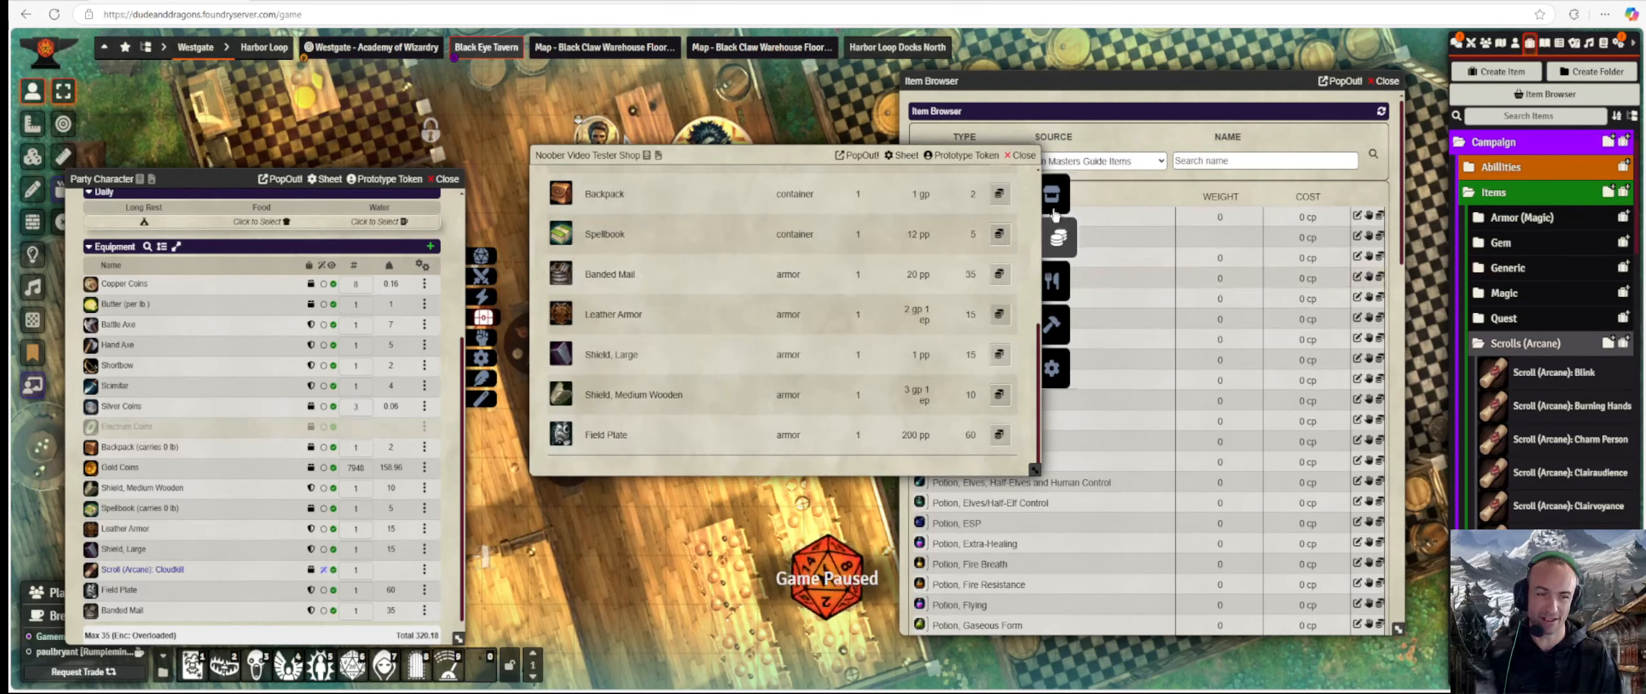
# Restore Buy Magic to 0.5, set Buy Items to 0, and check that only Cloudkill remains sellable.
pyautogui.click(1049, 363)
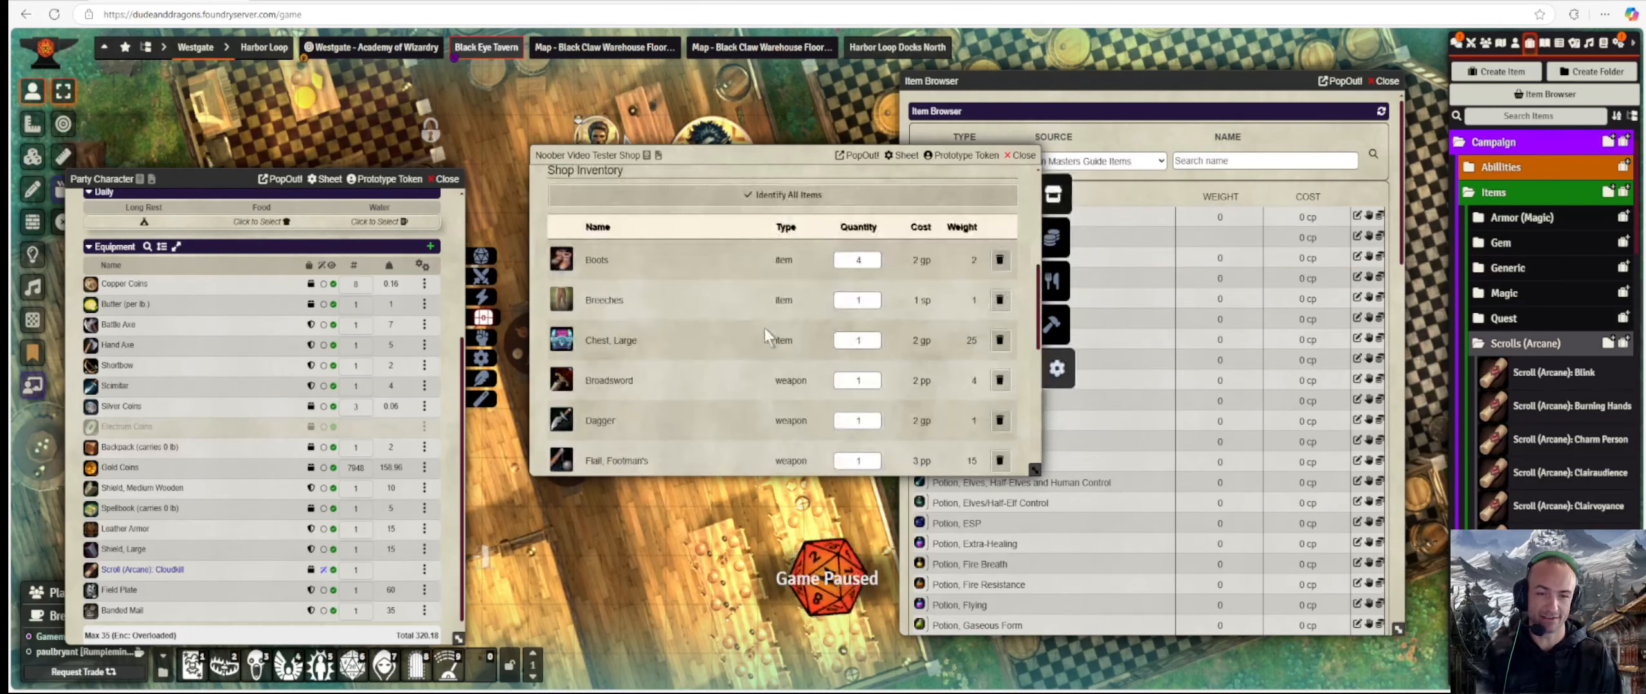
pyautogui.scroll(-5, 768, 327)
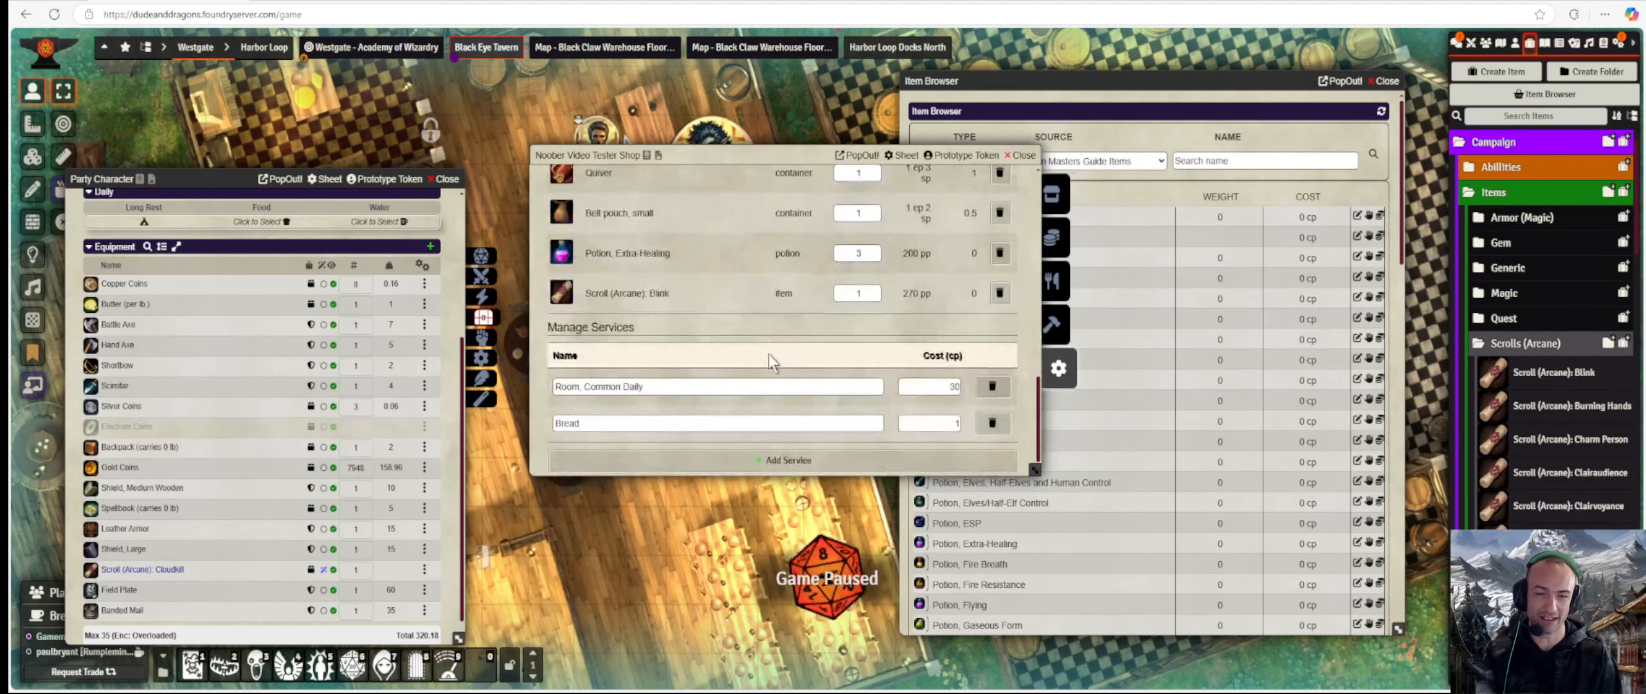
pyautogui.scroll(8, 769, 353)
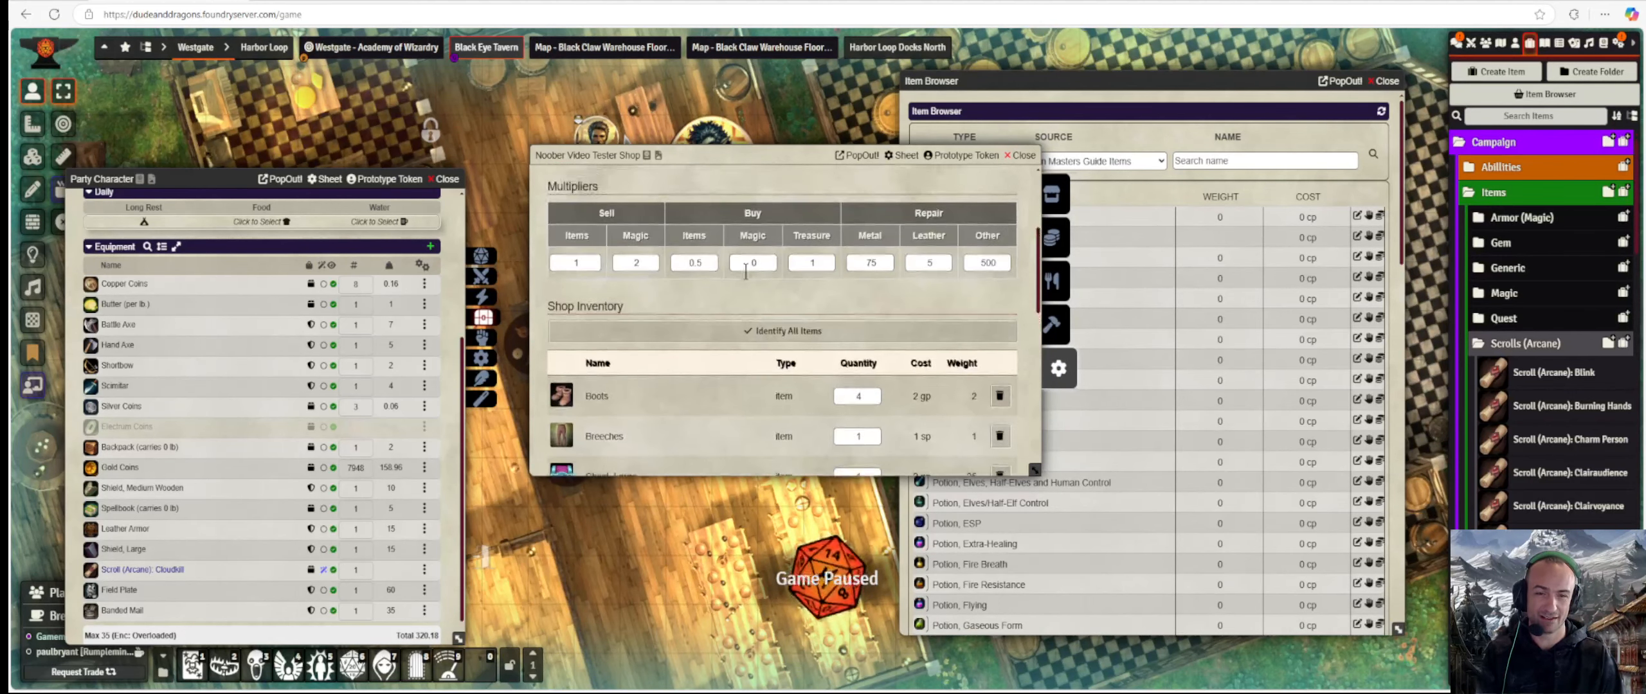
pyautogui.click(749, 260)
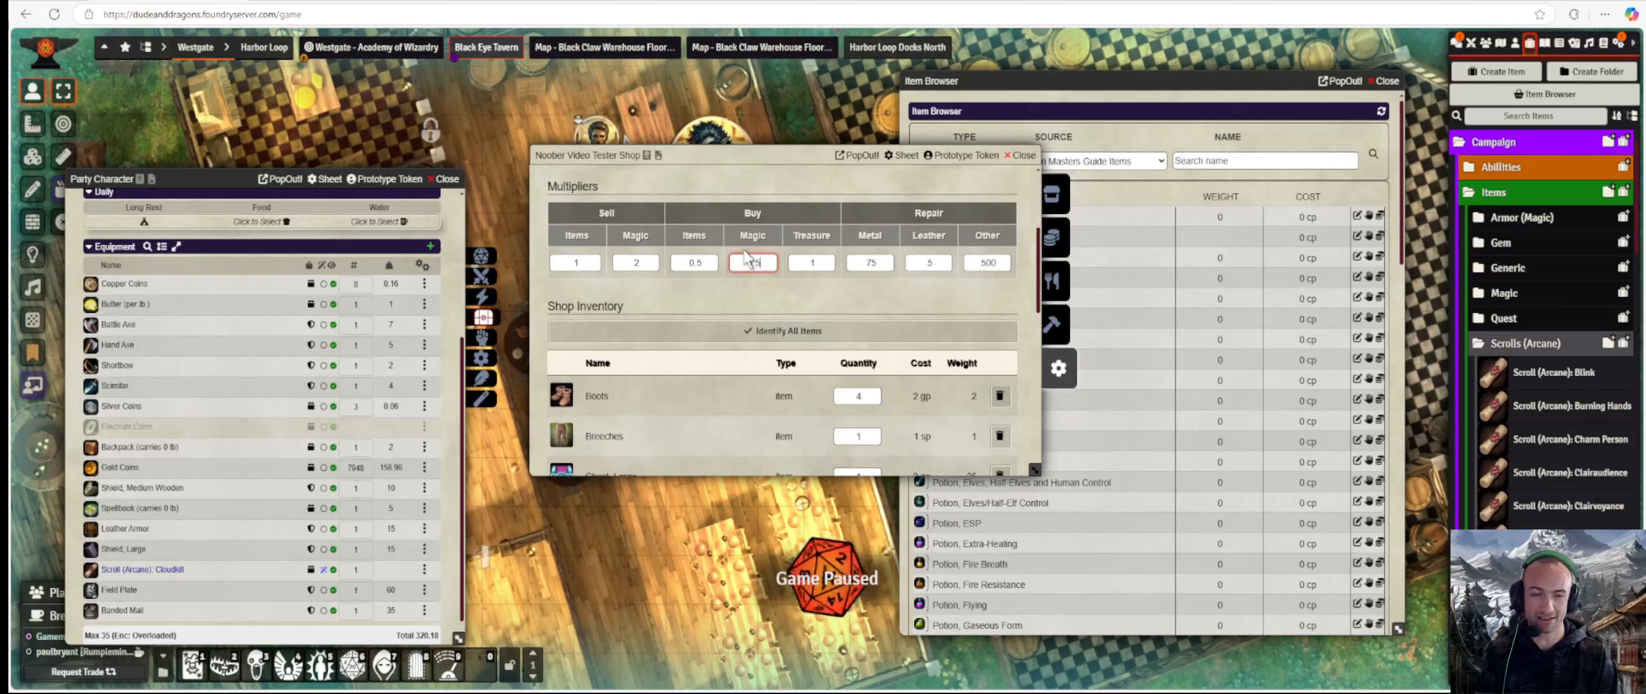
pyautogui.click(684, 263)
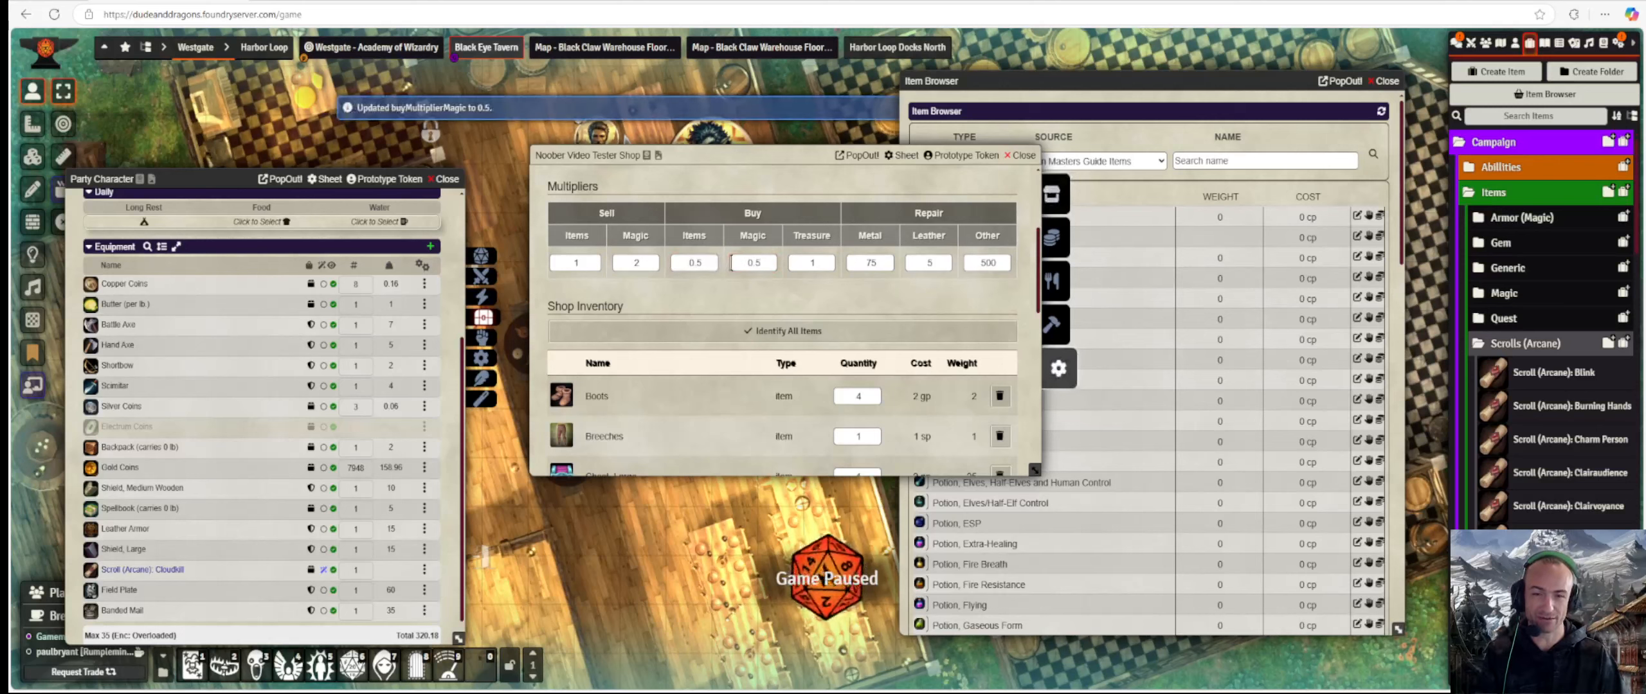
pyautogui.moveTo(704, 262); pyautogui.dragTo(643, 261)
pyautogui.write('0')
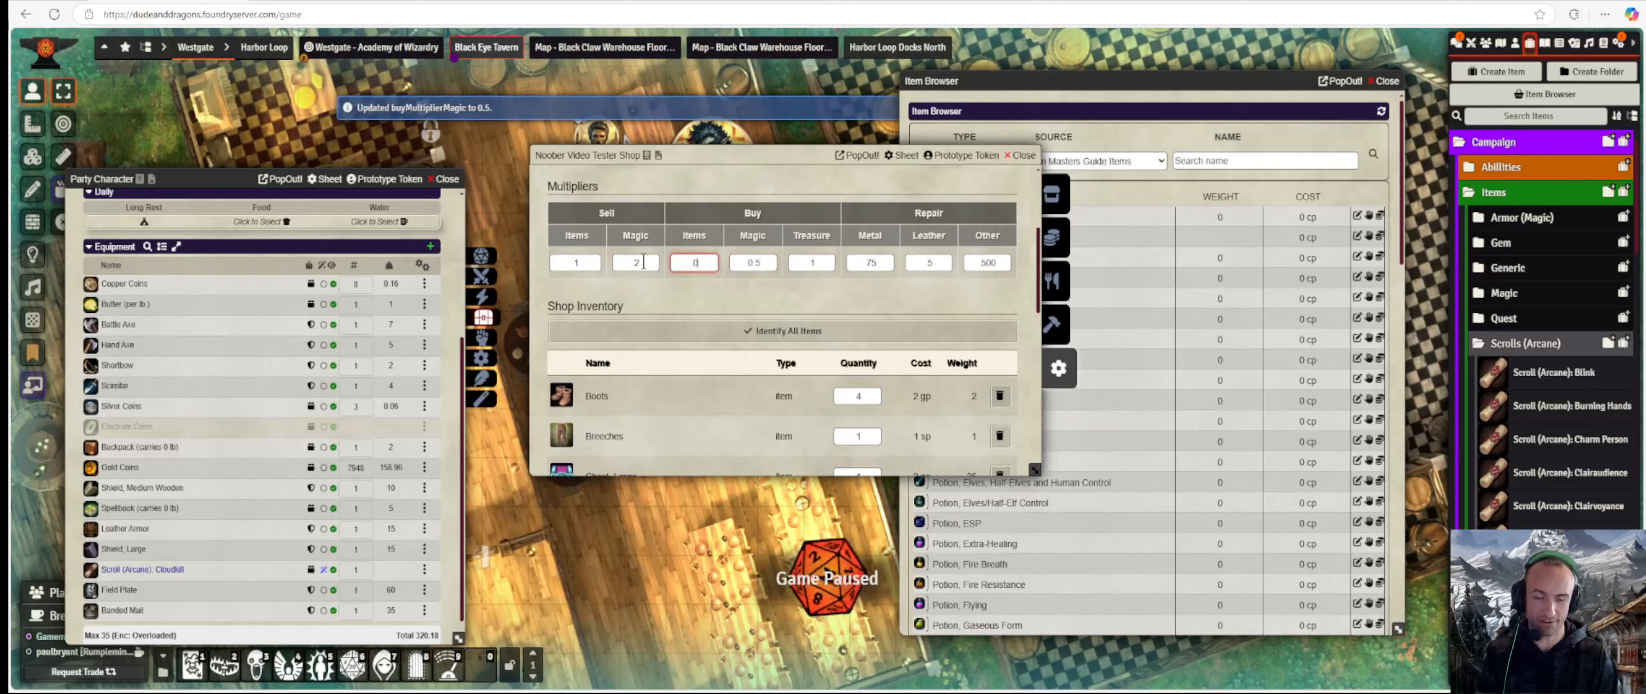
pyautogui.click(779, 279)
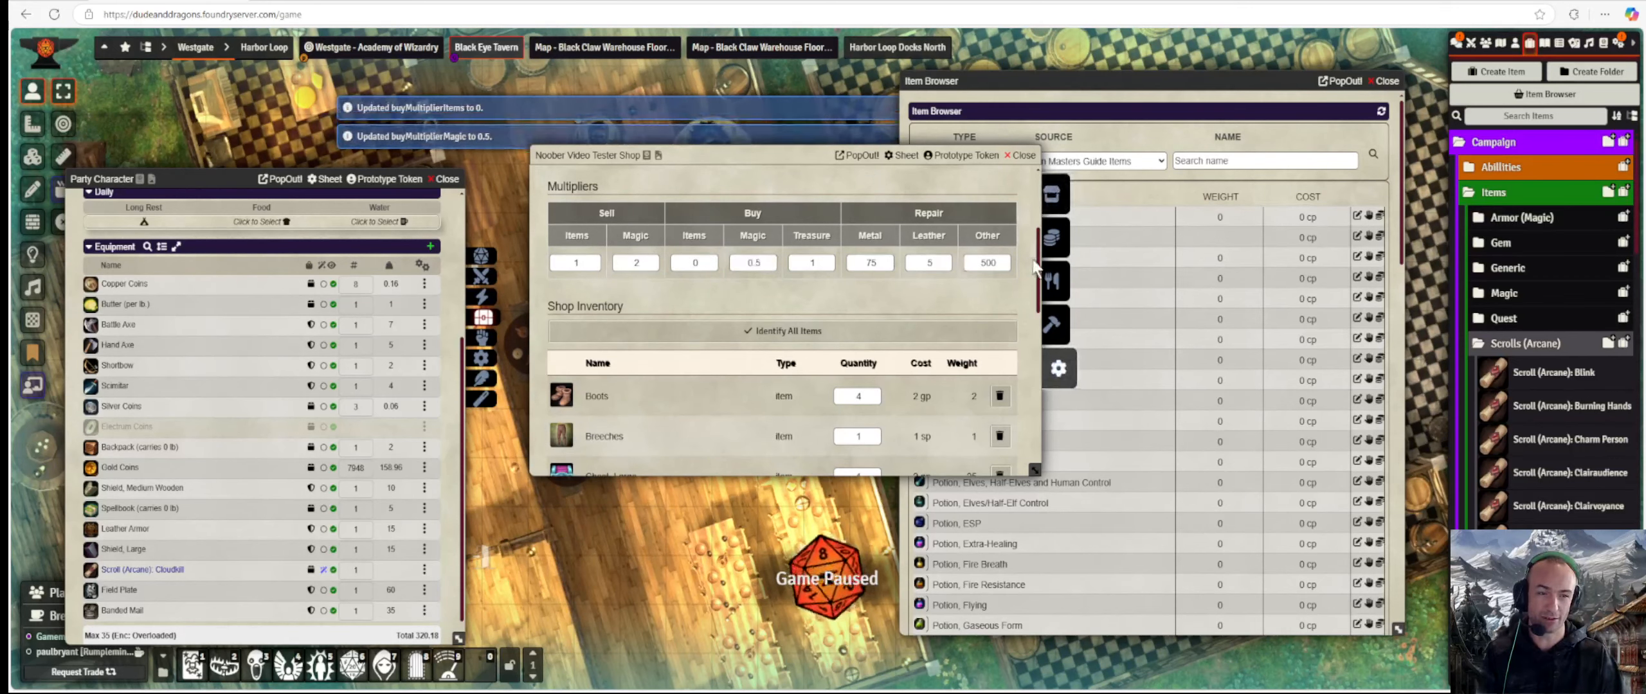
pyautogui.click(1054, 239)
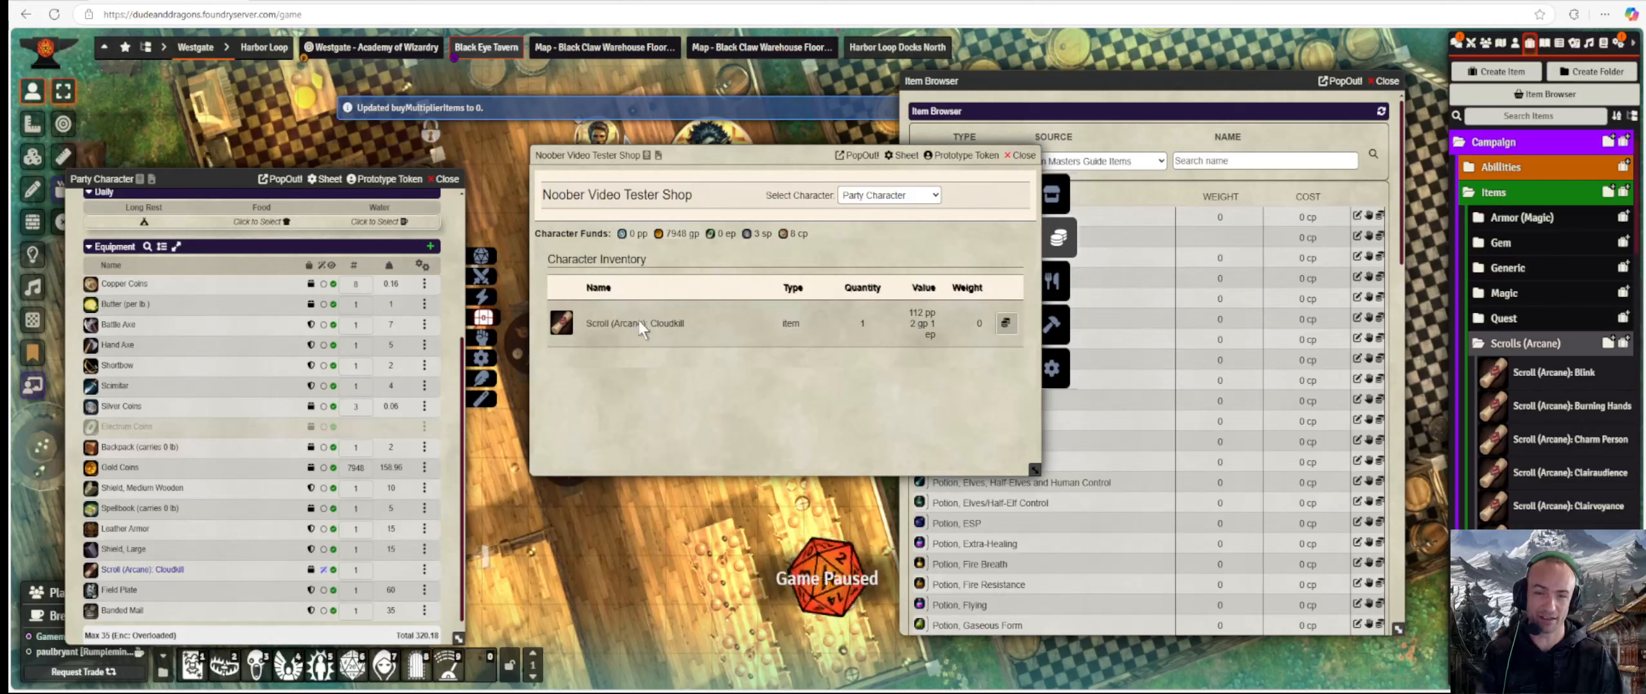
# Change the Buy Items multiplier from 0 back to 0.5.
pyautogui.click(1055, 368)
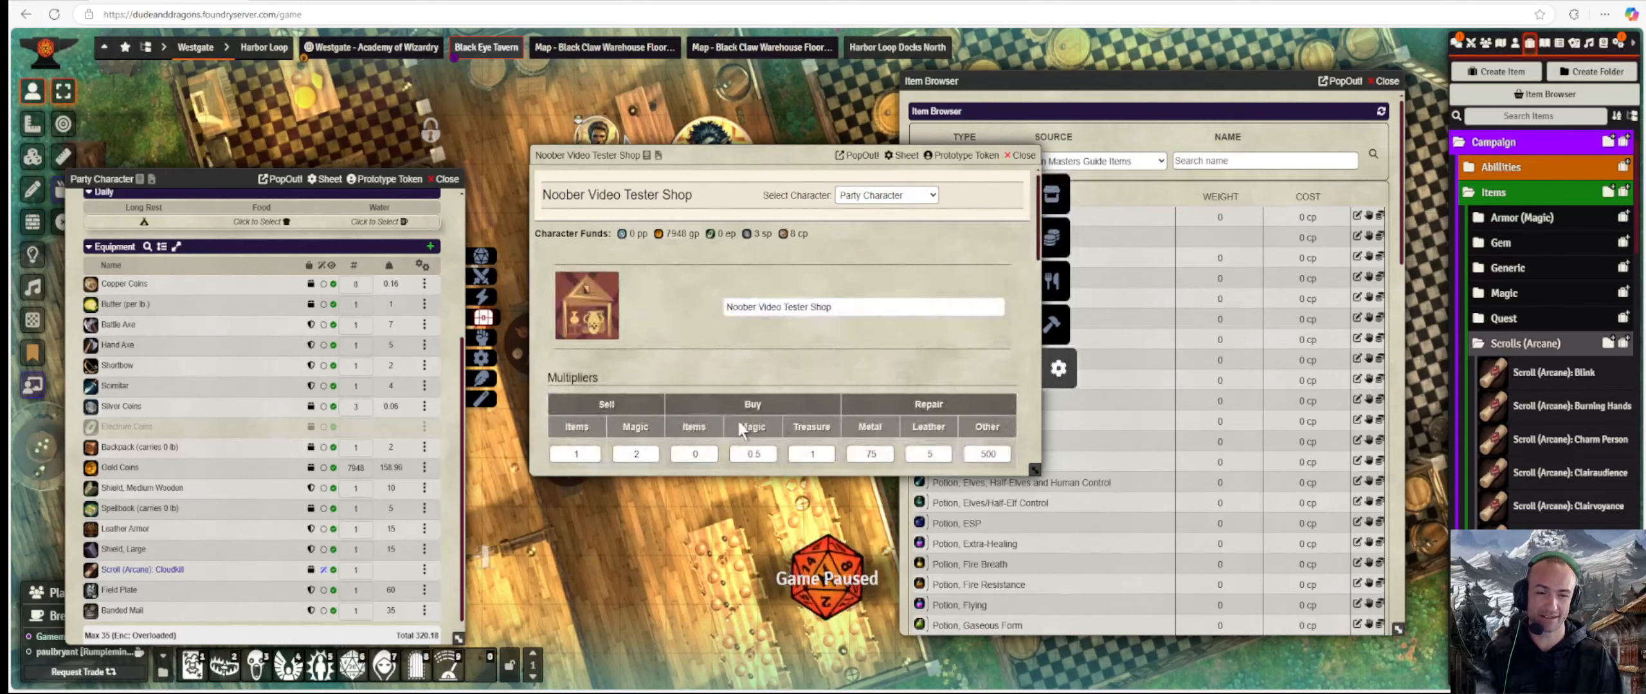
pyautogui.click(694, 453)
pyautogui.write('0.5')
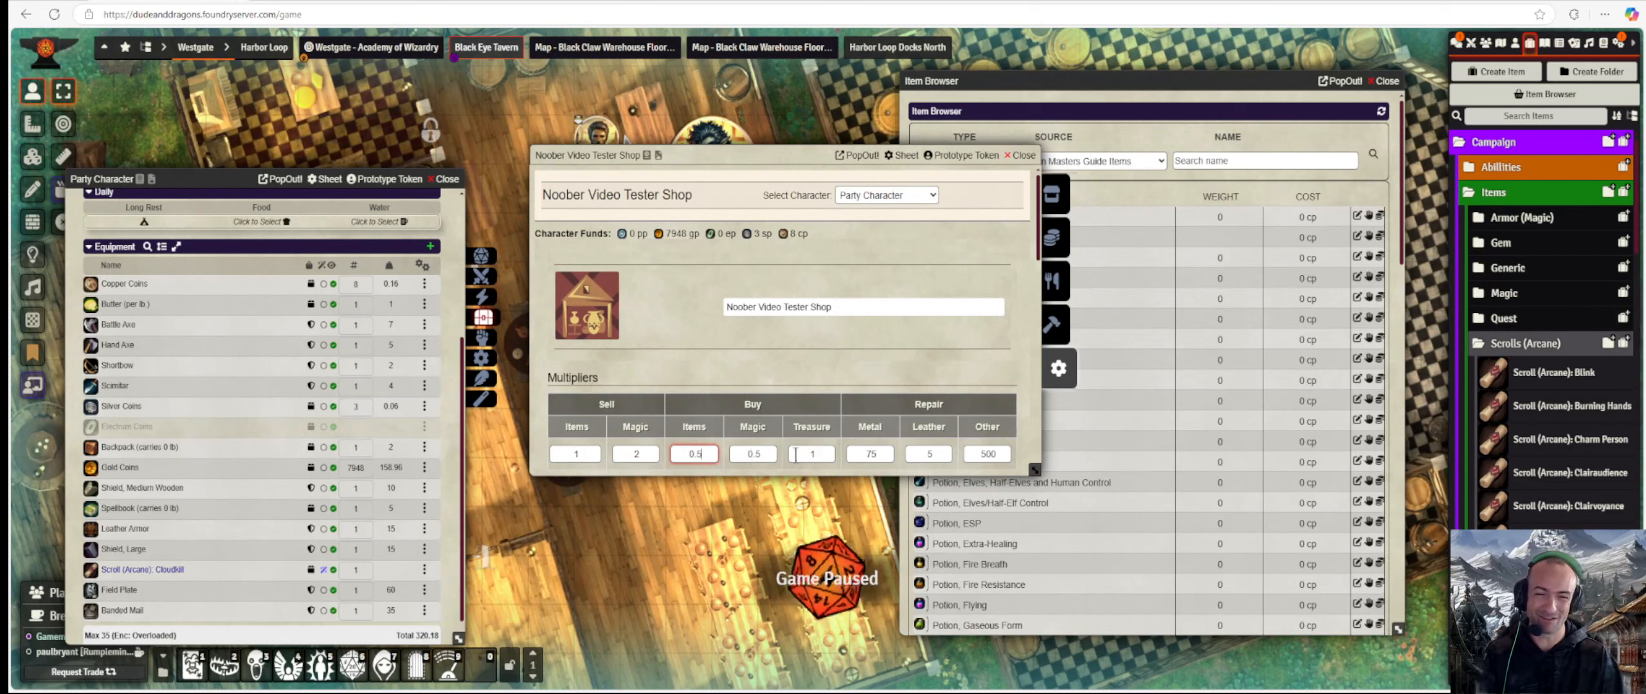
pyautogui.press('Return')
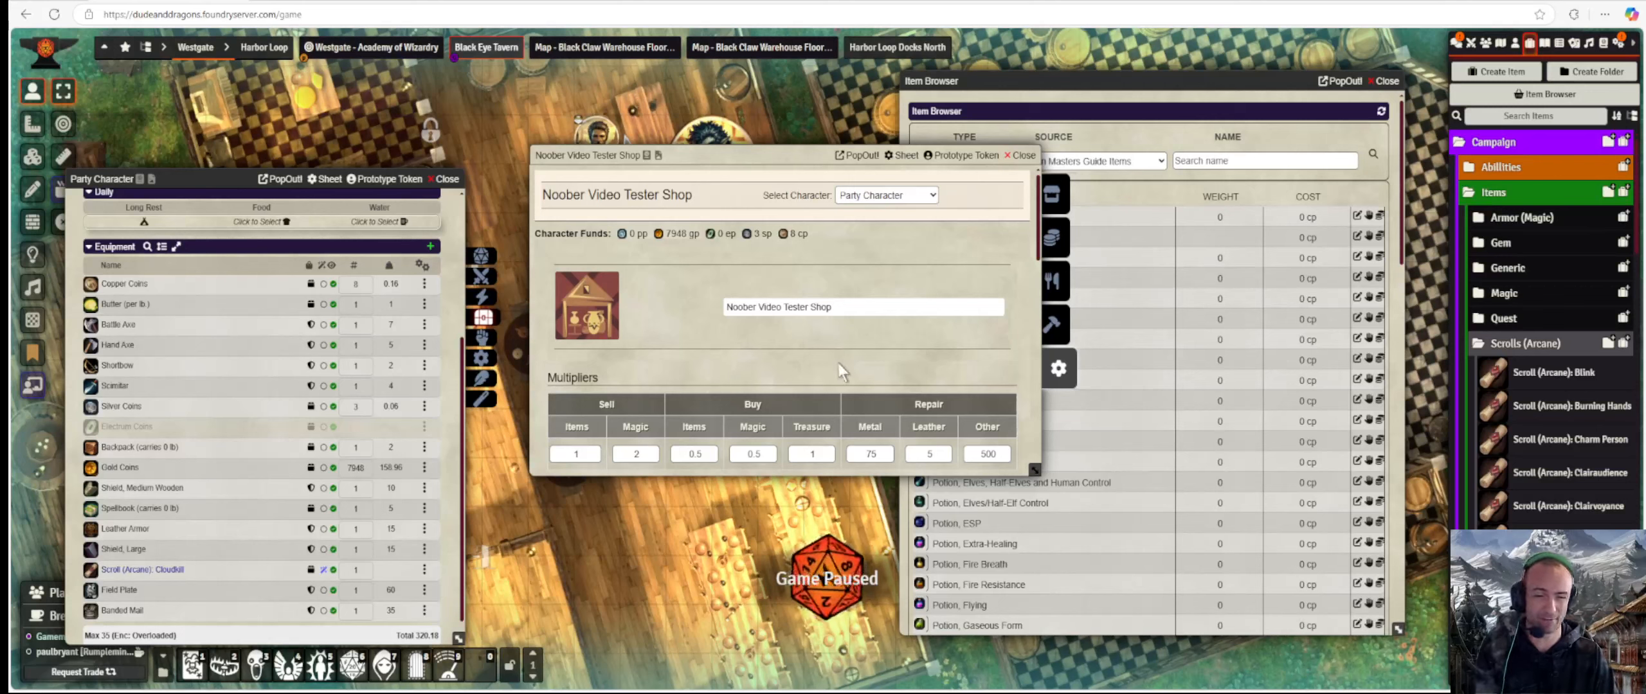
# Replace the Other repair multiplier's 500 with 1.
pyautogui.scroll(-1, 715, 364)
pyautogui.click(978, 384)
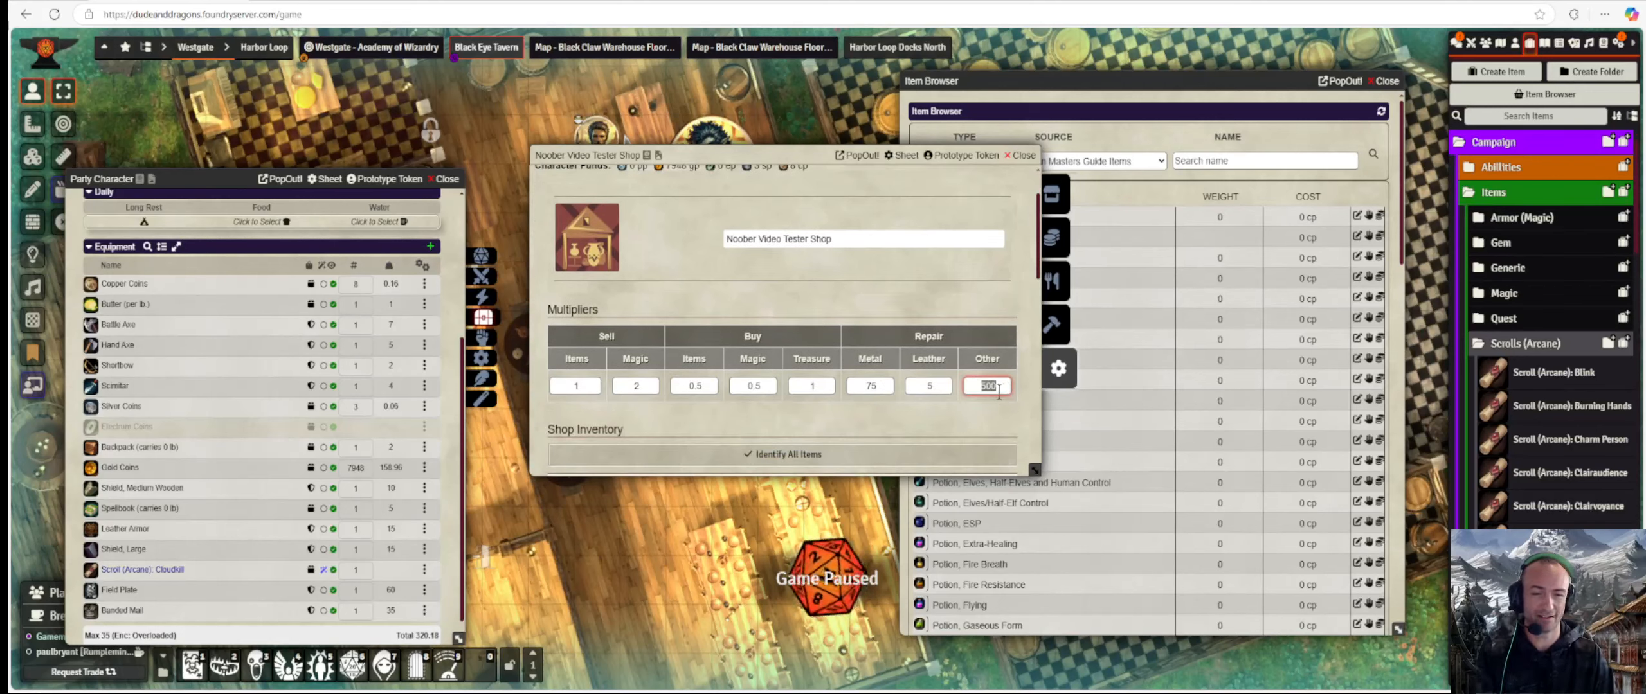
pyautogui.write('1')
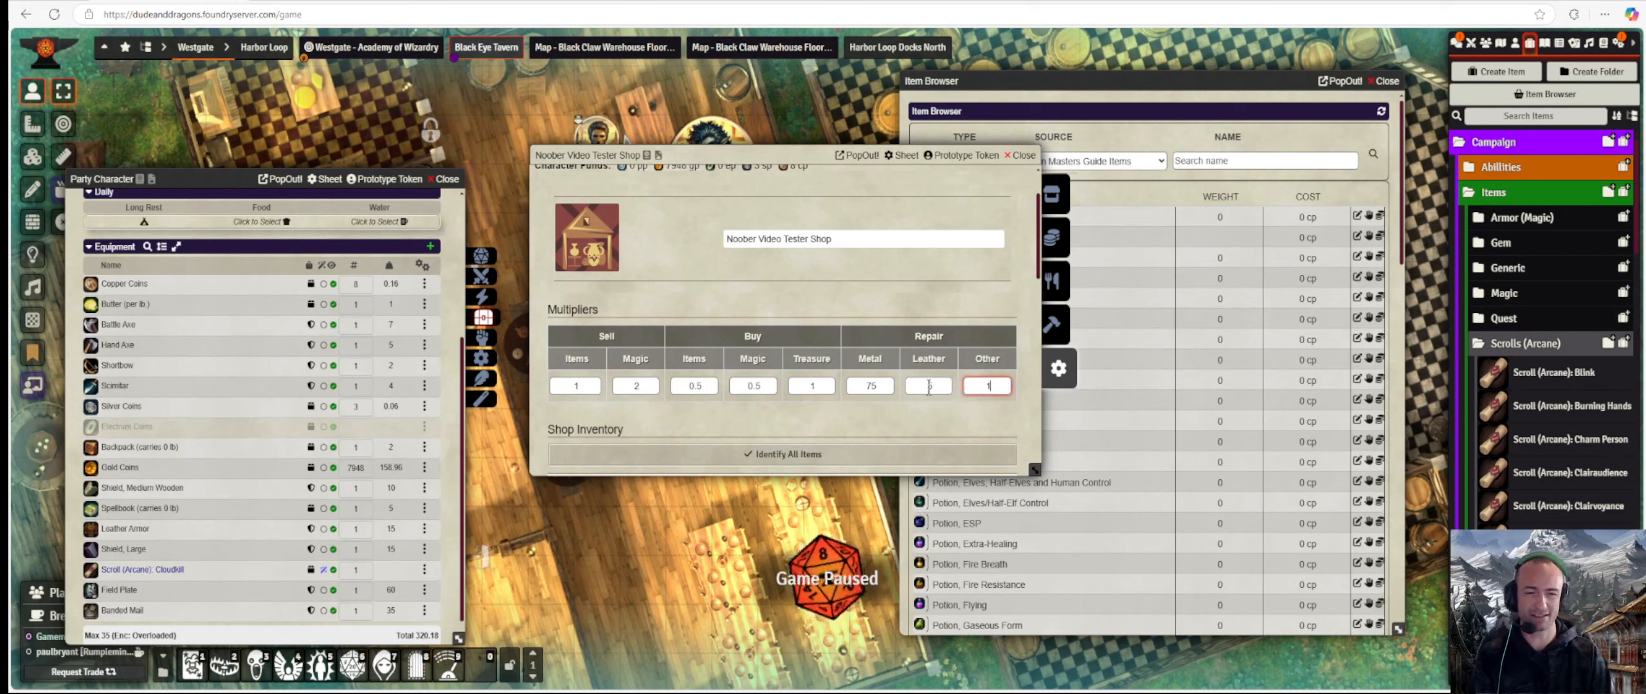
pyautogui.click(974, 396)
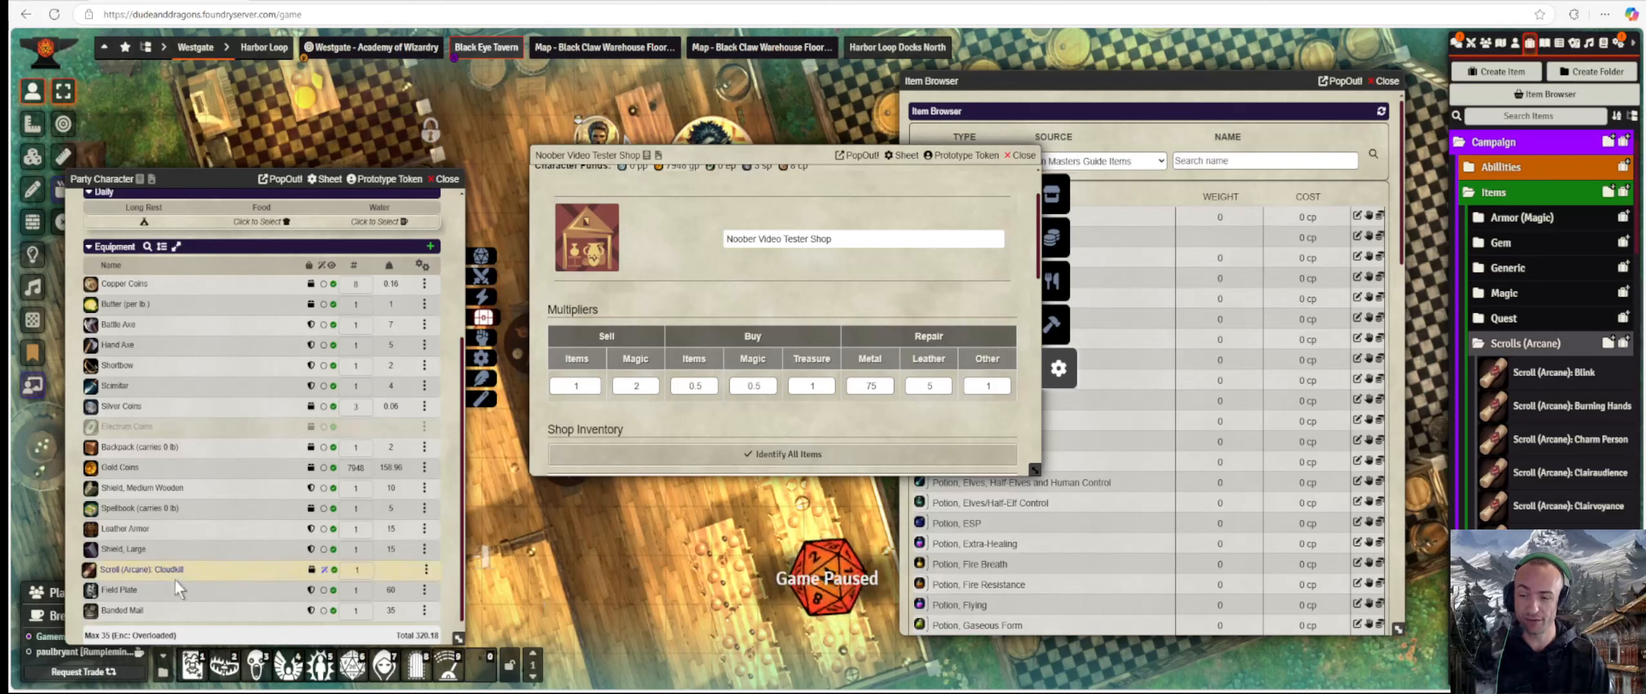
# Inspect the Field Plate armor's details to confirm its material is metal.
pyautogui.click(131, 591)
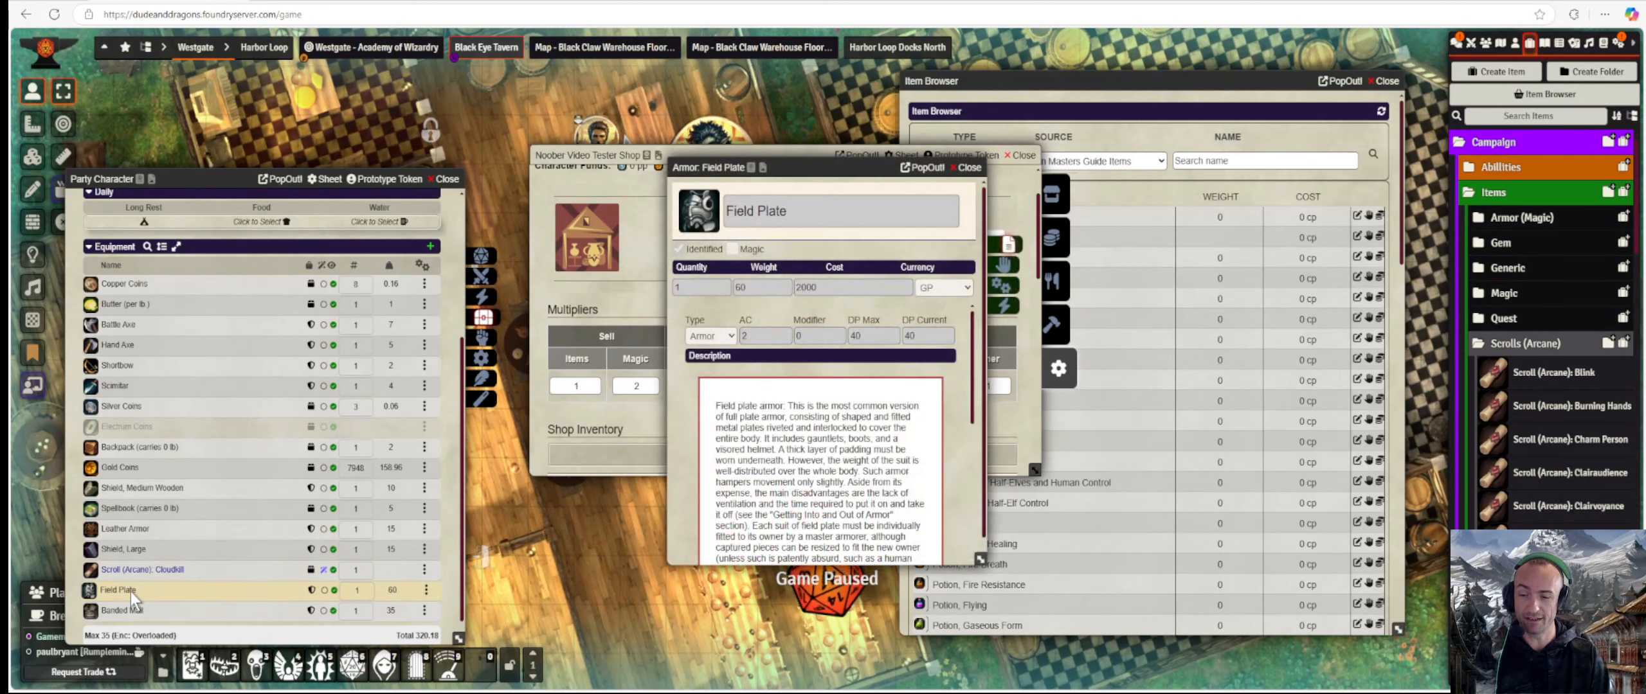
pyautogui.click(1000, 285)
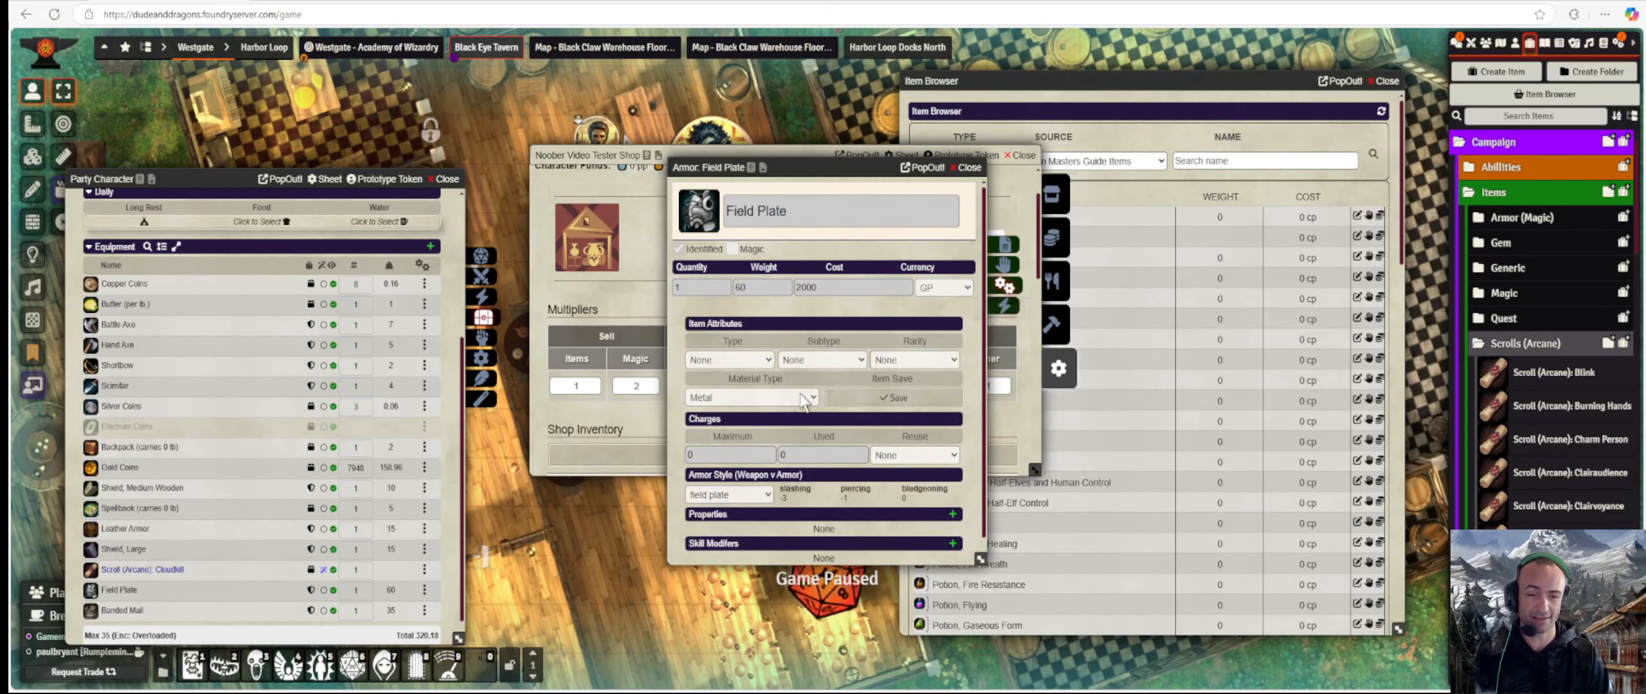
pyautogui.click(968, 168)
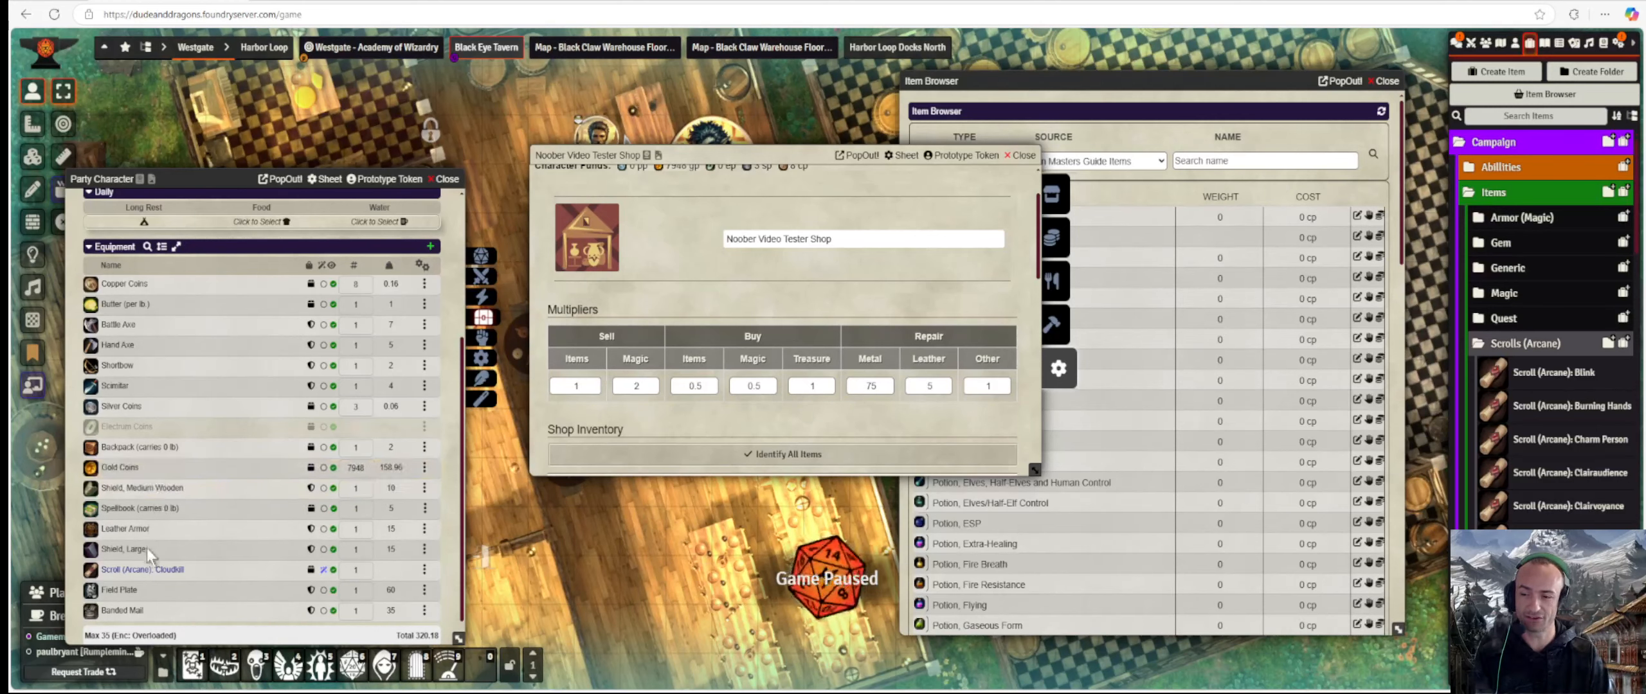
pyautogui.click(131, 590)
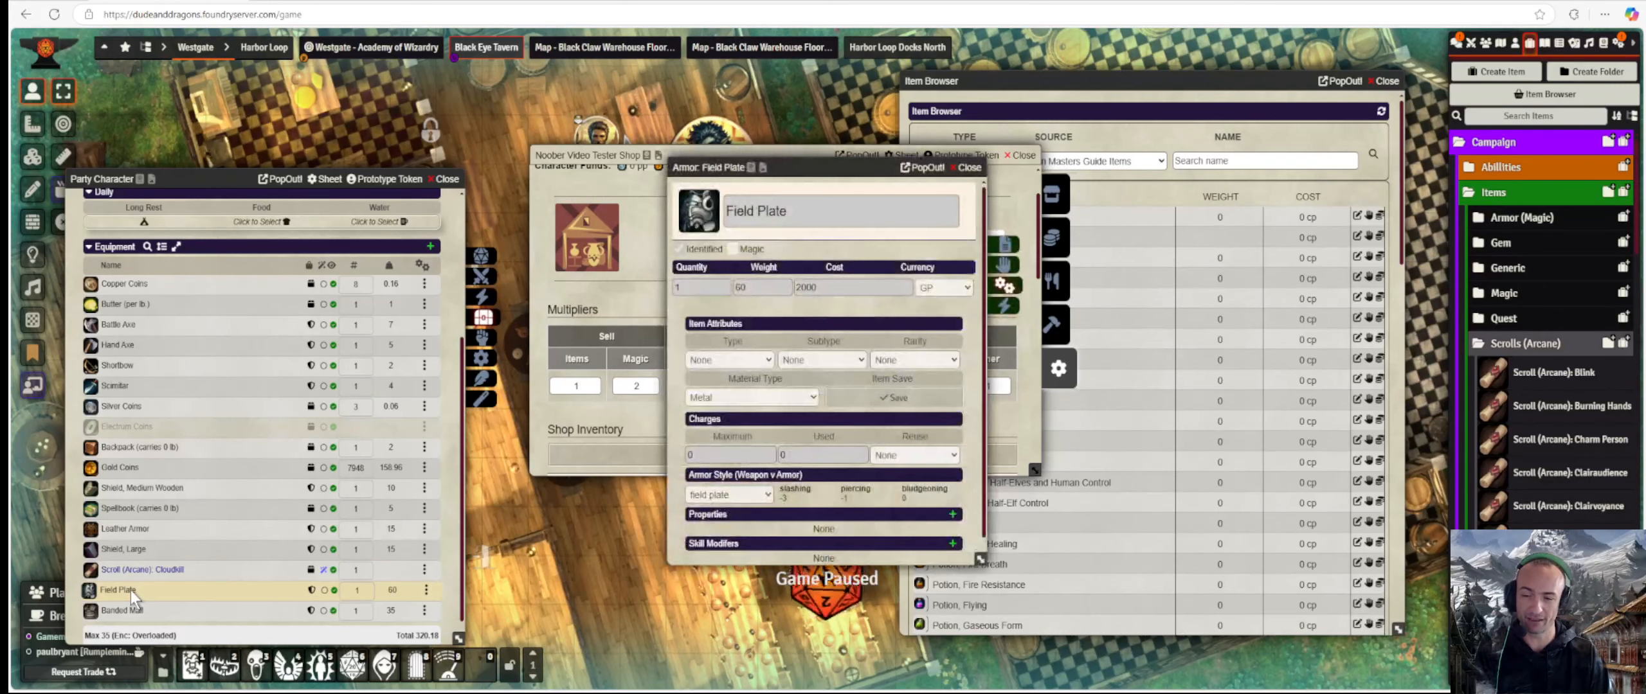
pyautogui.click(967, 167)
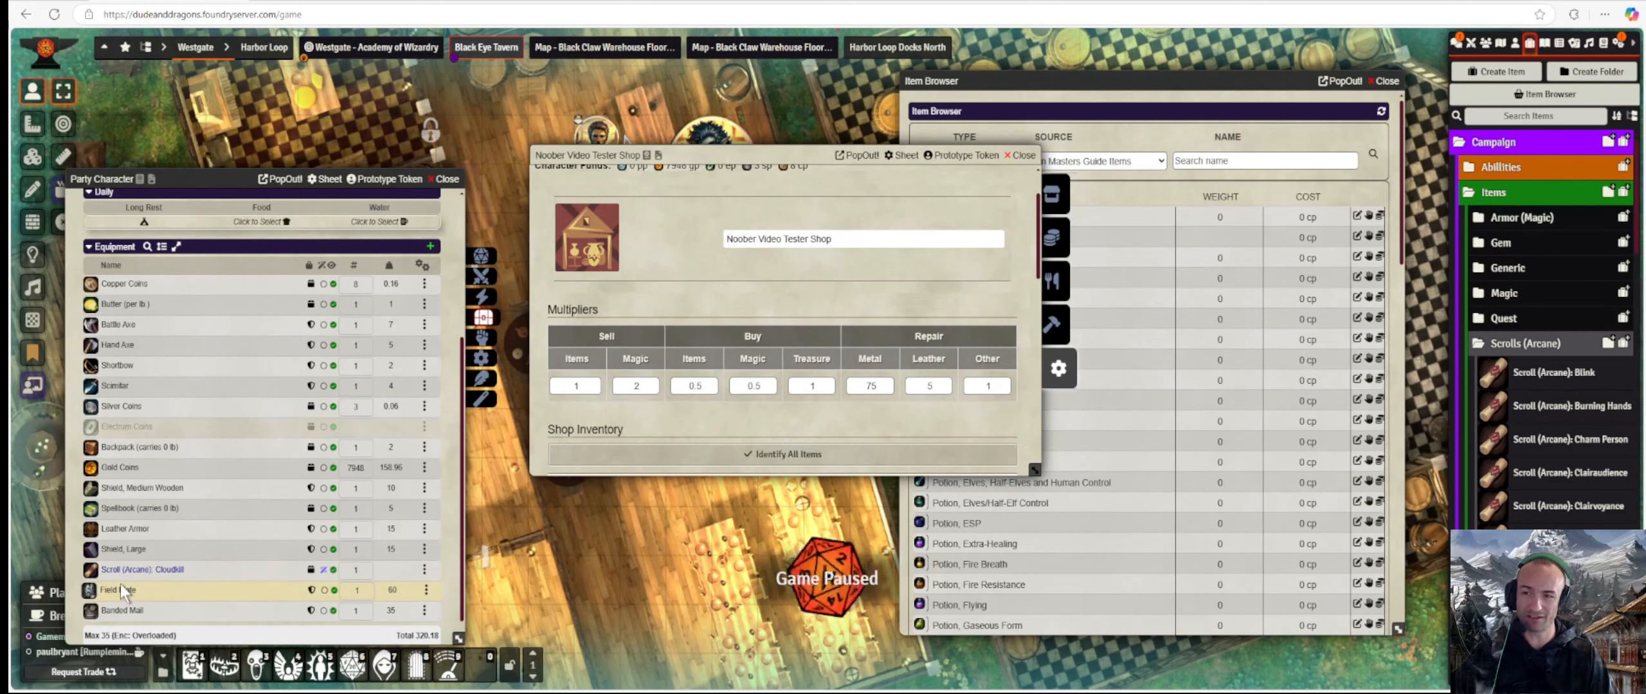
# Edit the Field Plate and check its DP Current of 40 against DP Max 40.
pyautogui.click(425, 592)
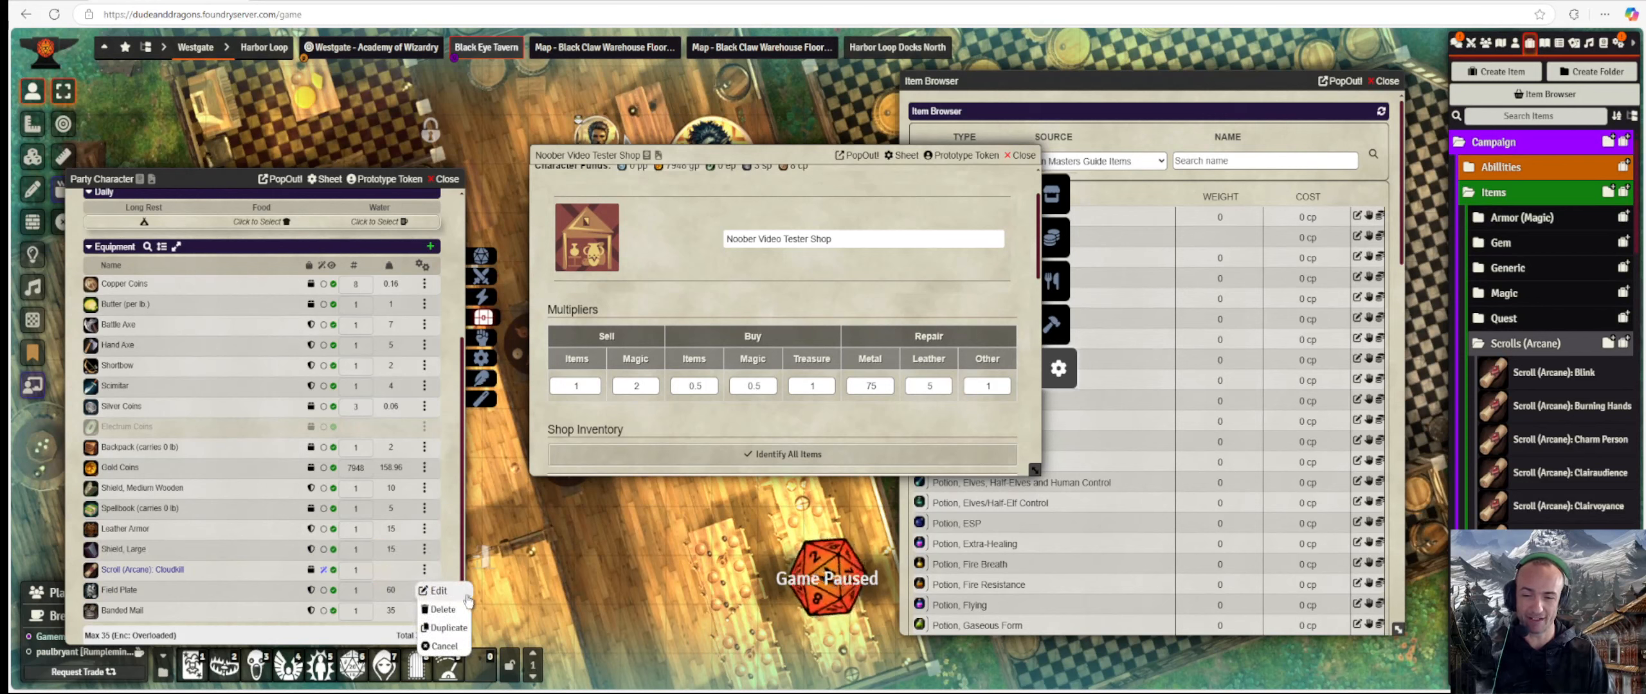
pyautogui.click(110, 589)
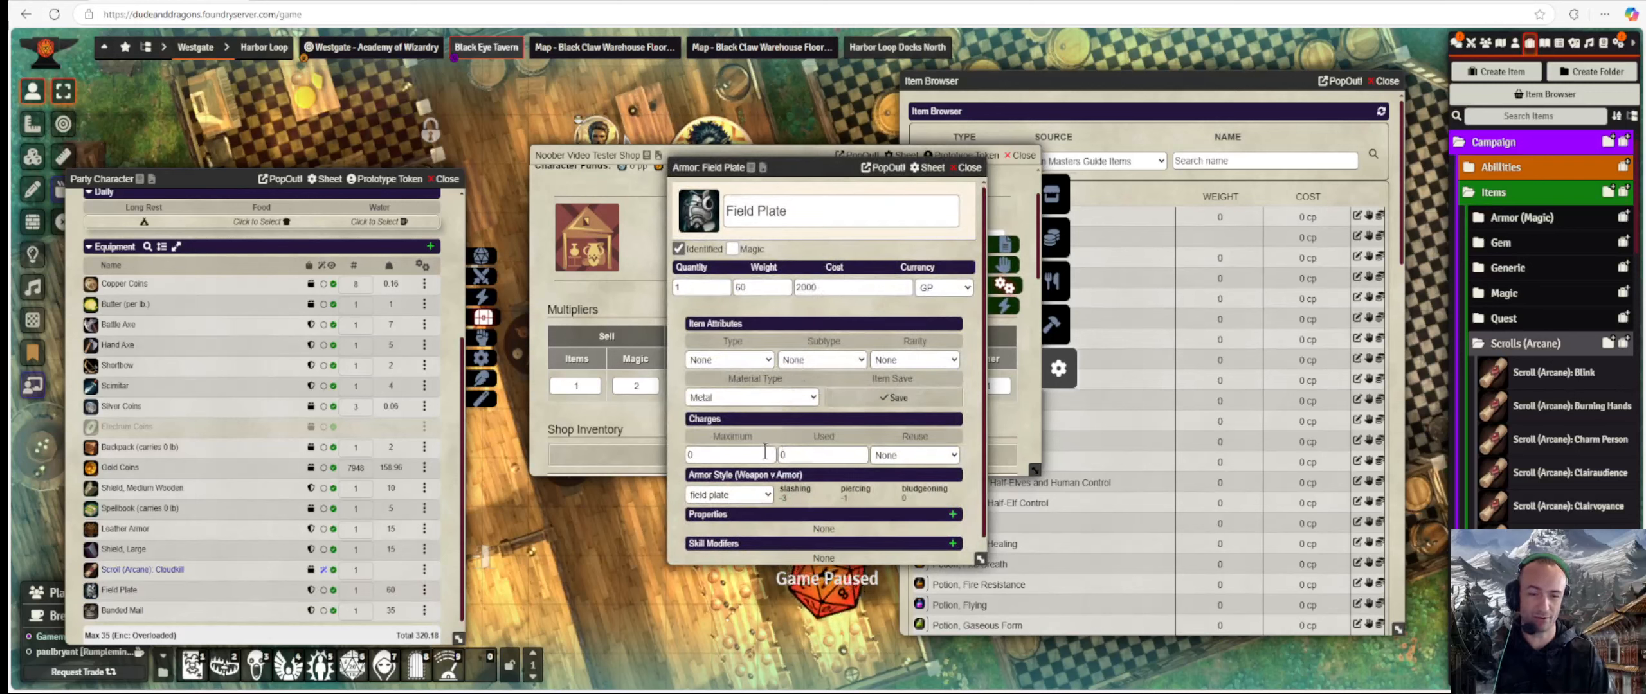
pyautogui.scroll(-1, 768, 450)
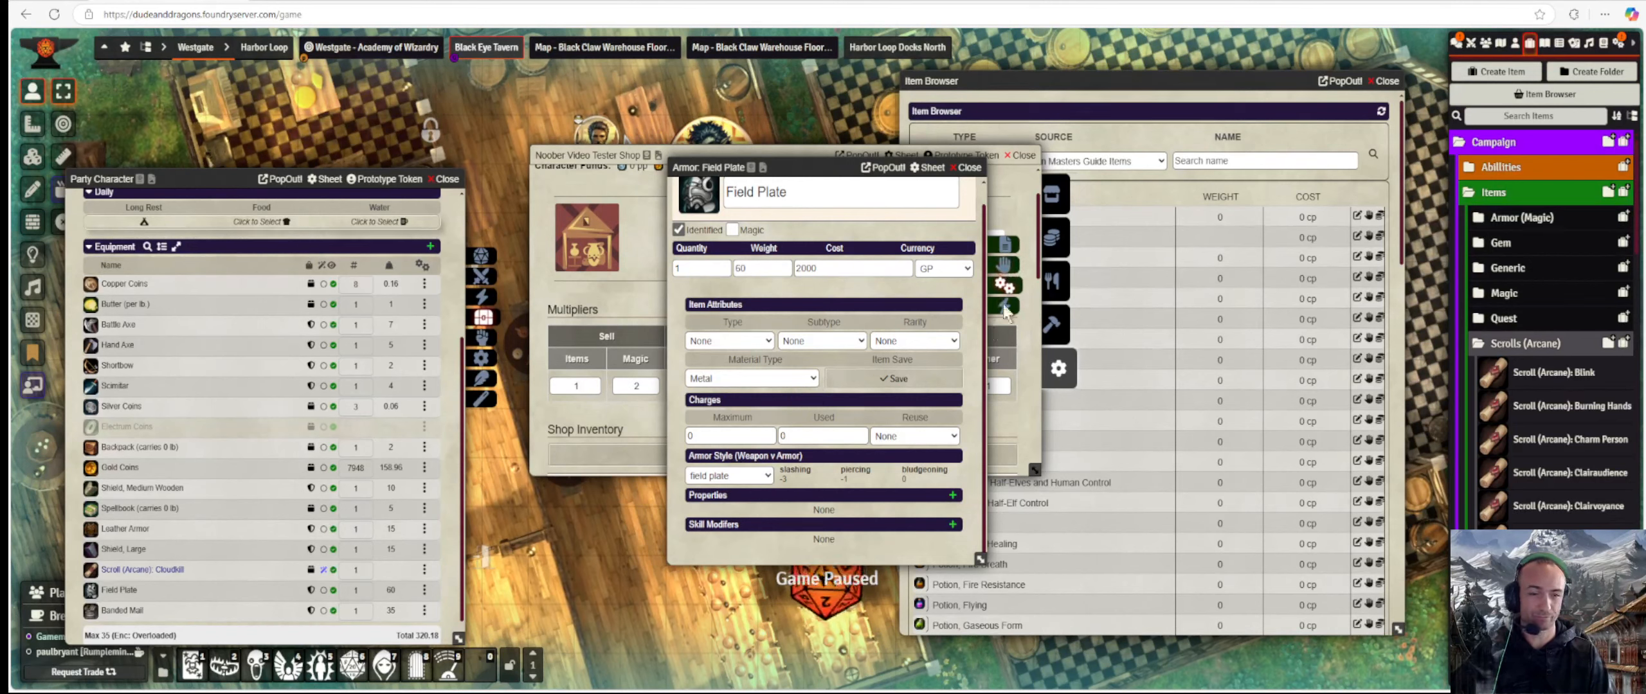
pyautogui.click(1004, 247)
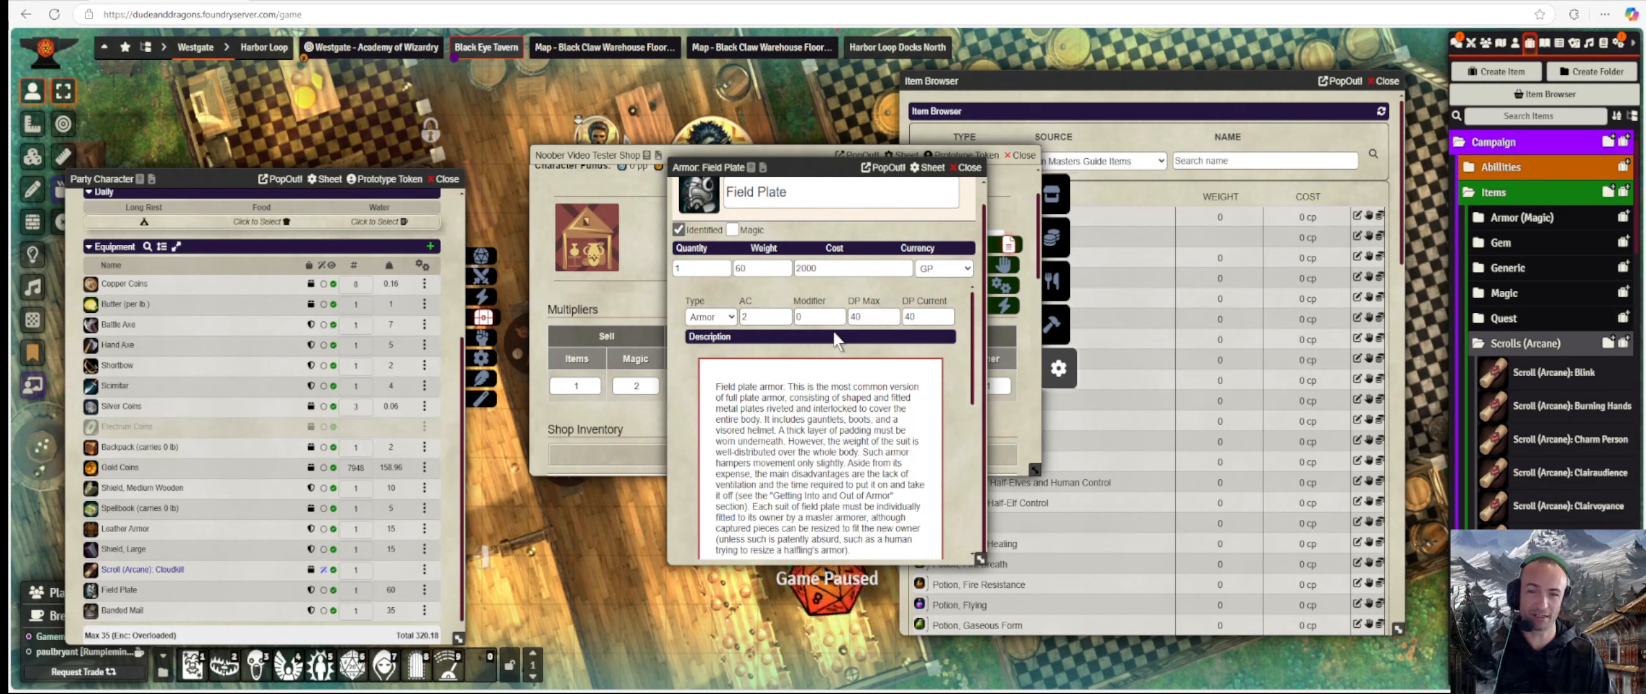
pyautogui.click(939, 317)
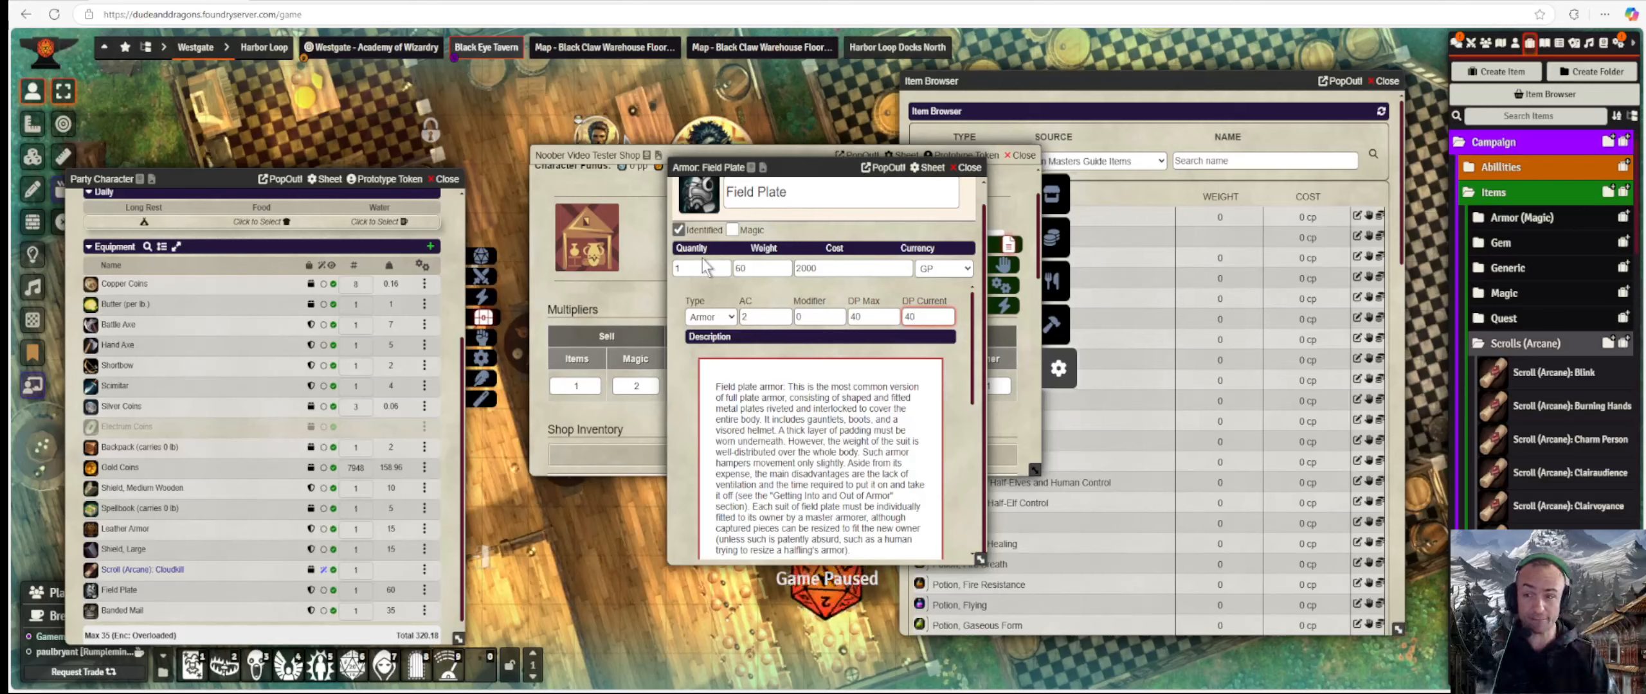
pyautogui.click(969, 167)
# Check the armor durability bar and show the Equipment list with all armor at 100%.
pyautogui.scroll(4, 108, 439)
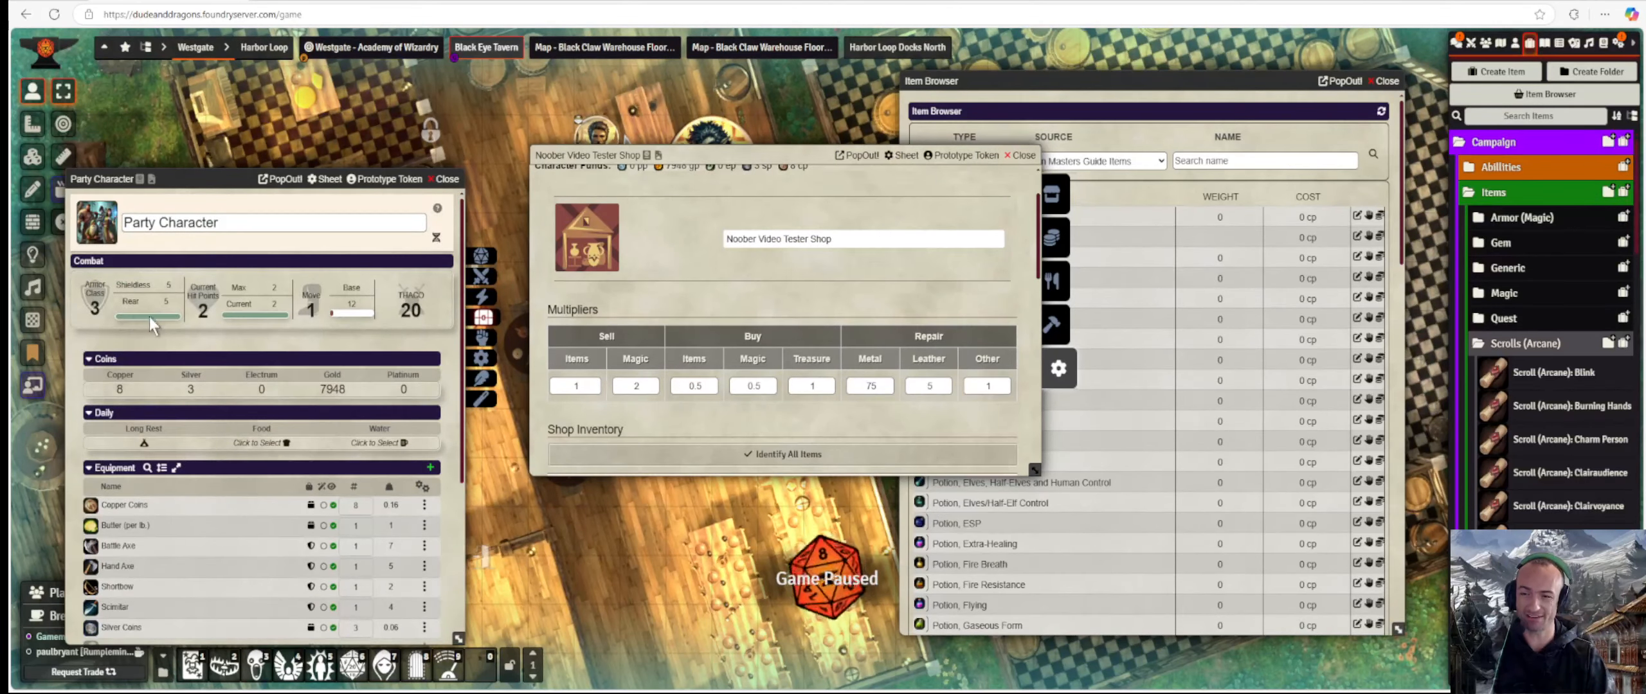
pyautogui.moveTo(149, 316)
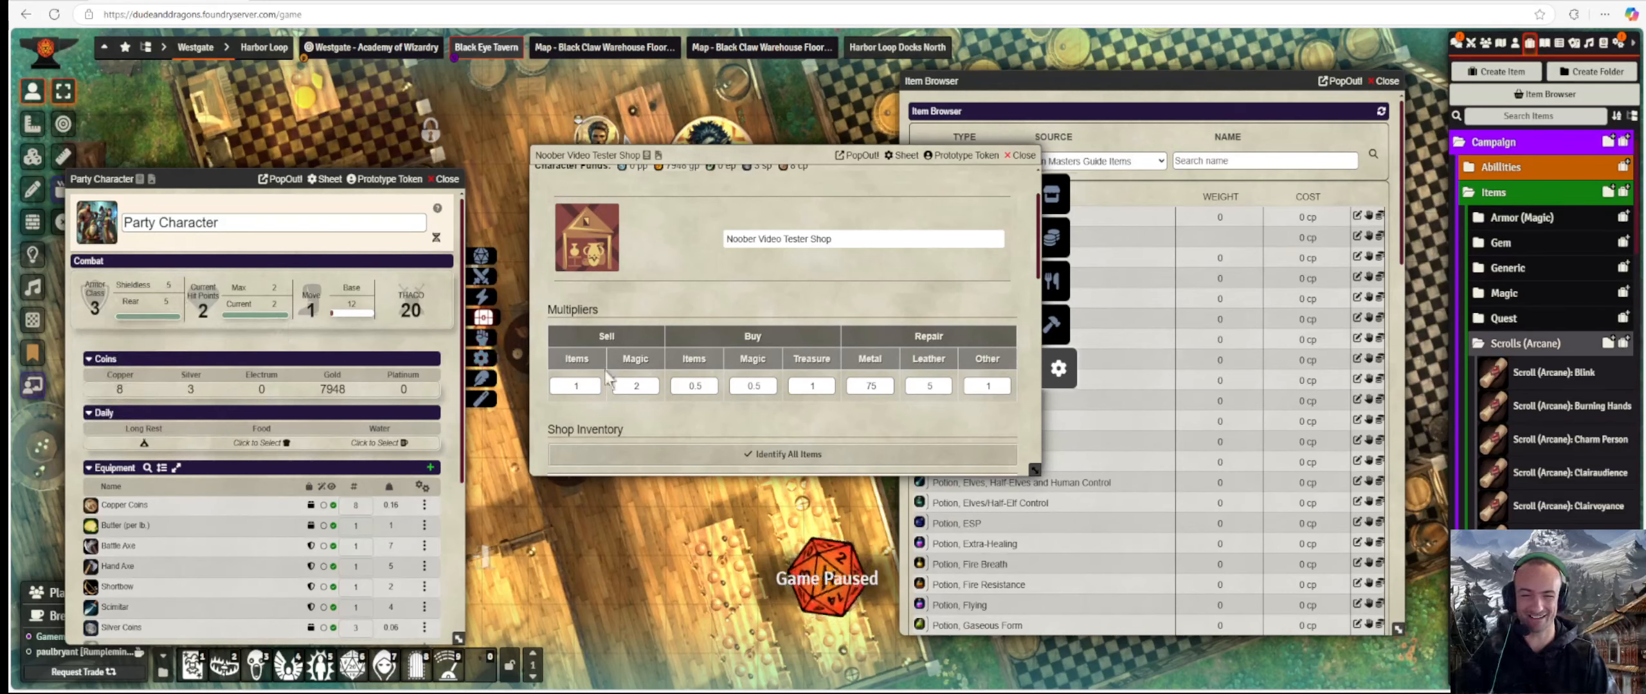
pyautogui.scroll(-4, 404, 491)
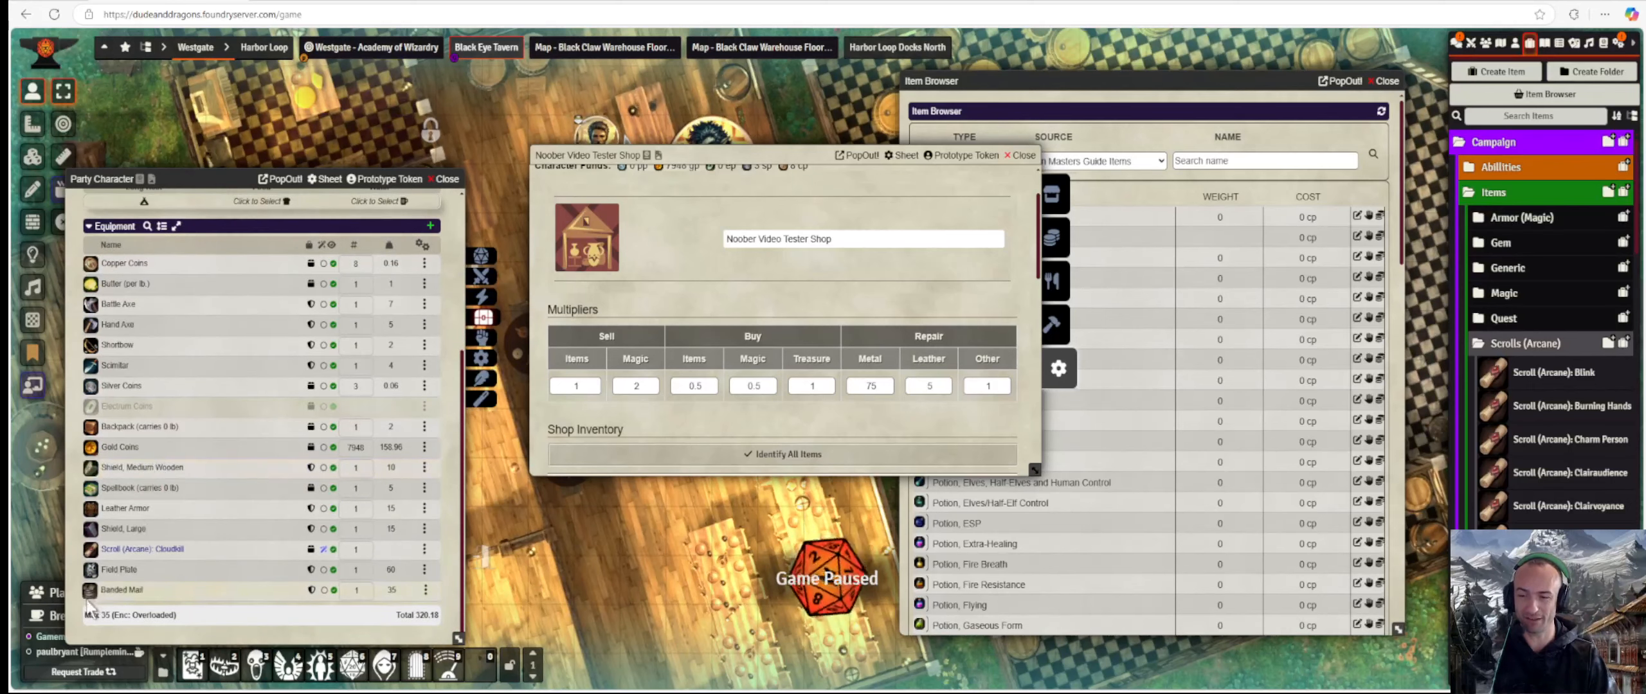
# Lower the current damage points of the Banded Mail and Field Plate to 5 each.
pyautogui.click(116, 589)
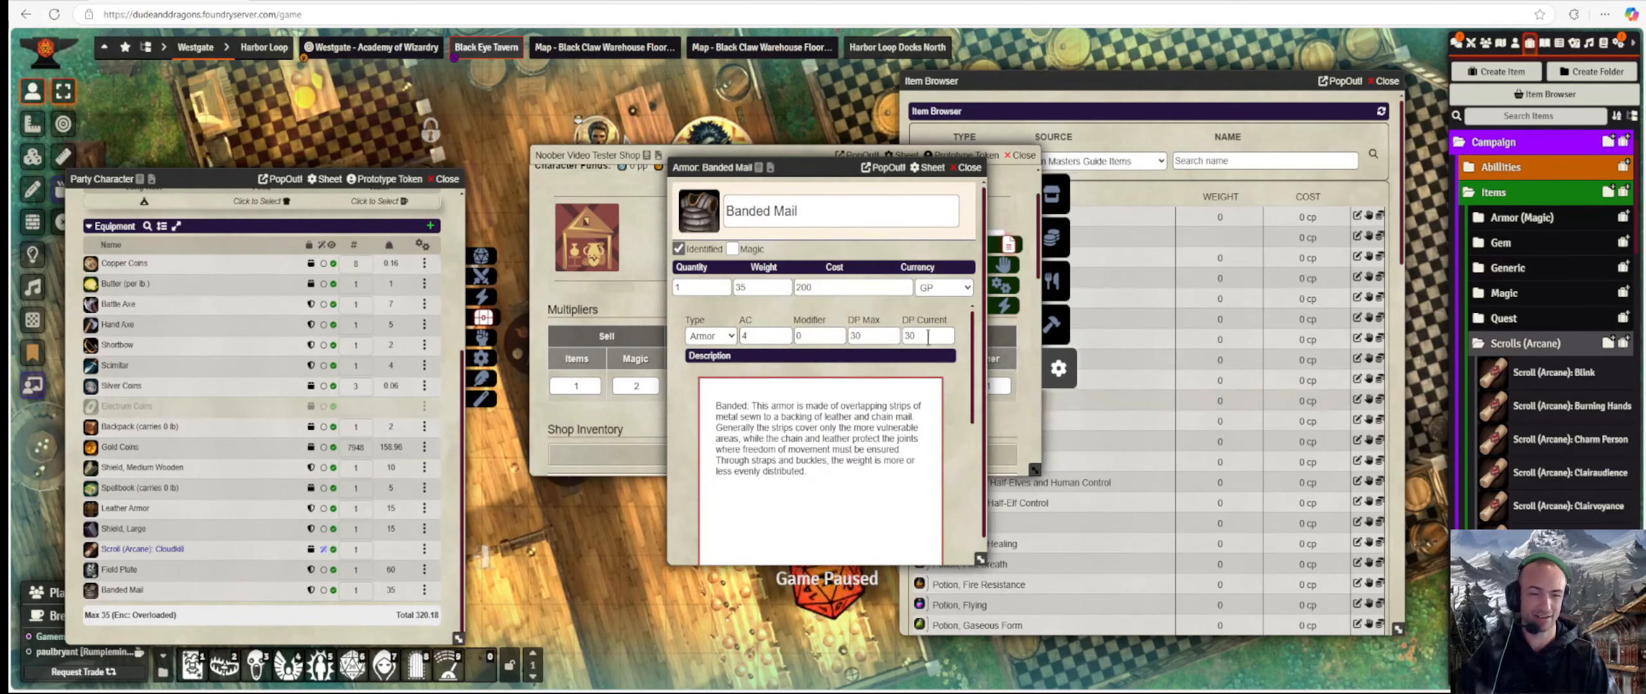
pyautogui.write('5')
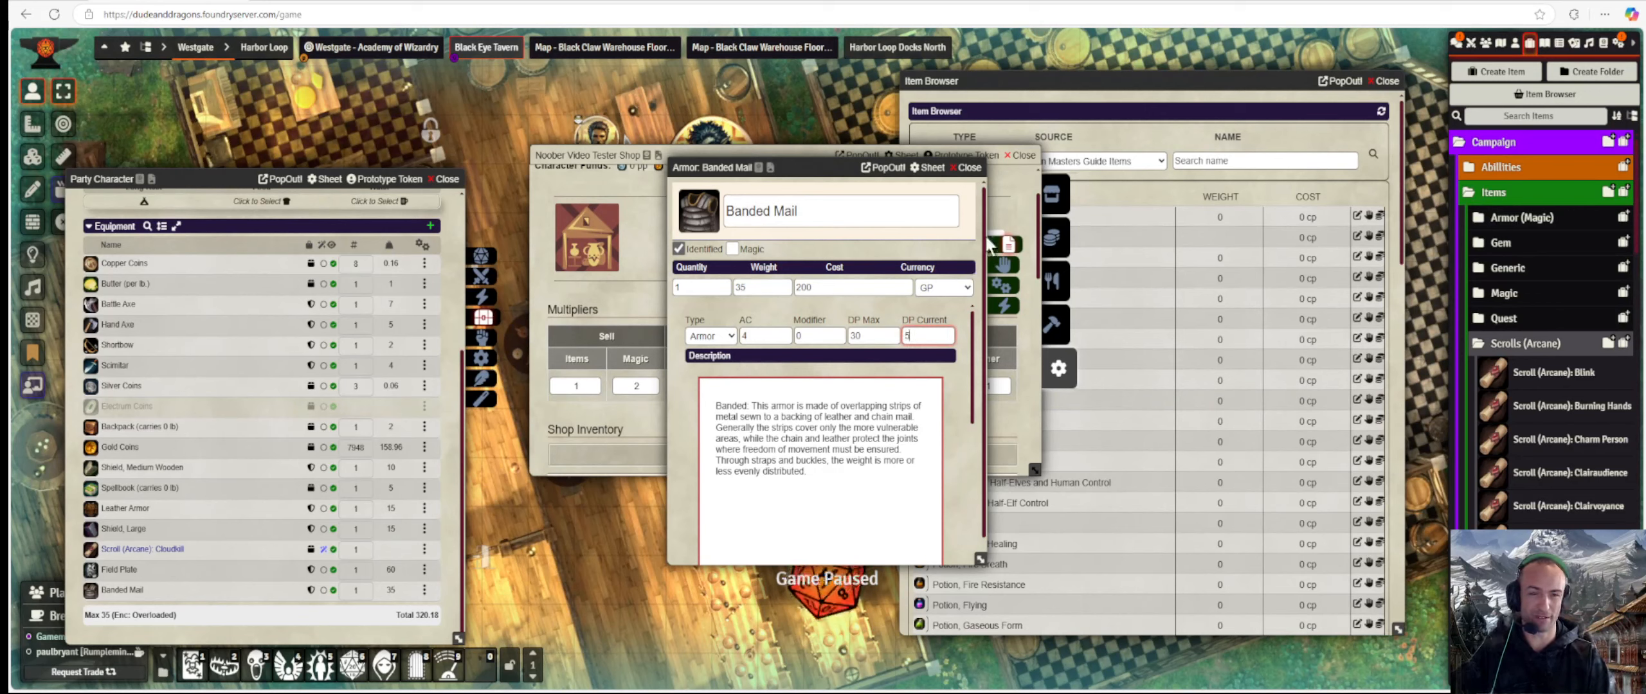
pyautogui.click(971, 167)
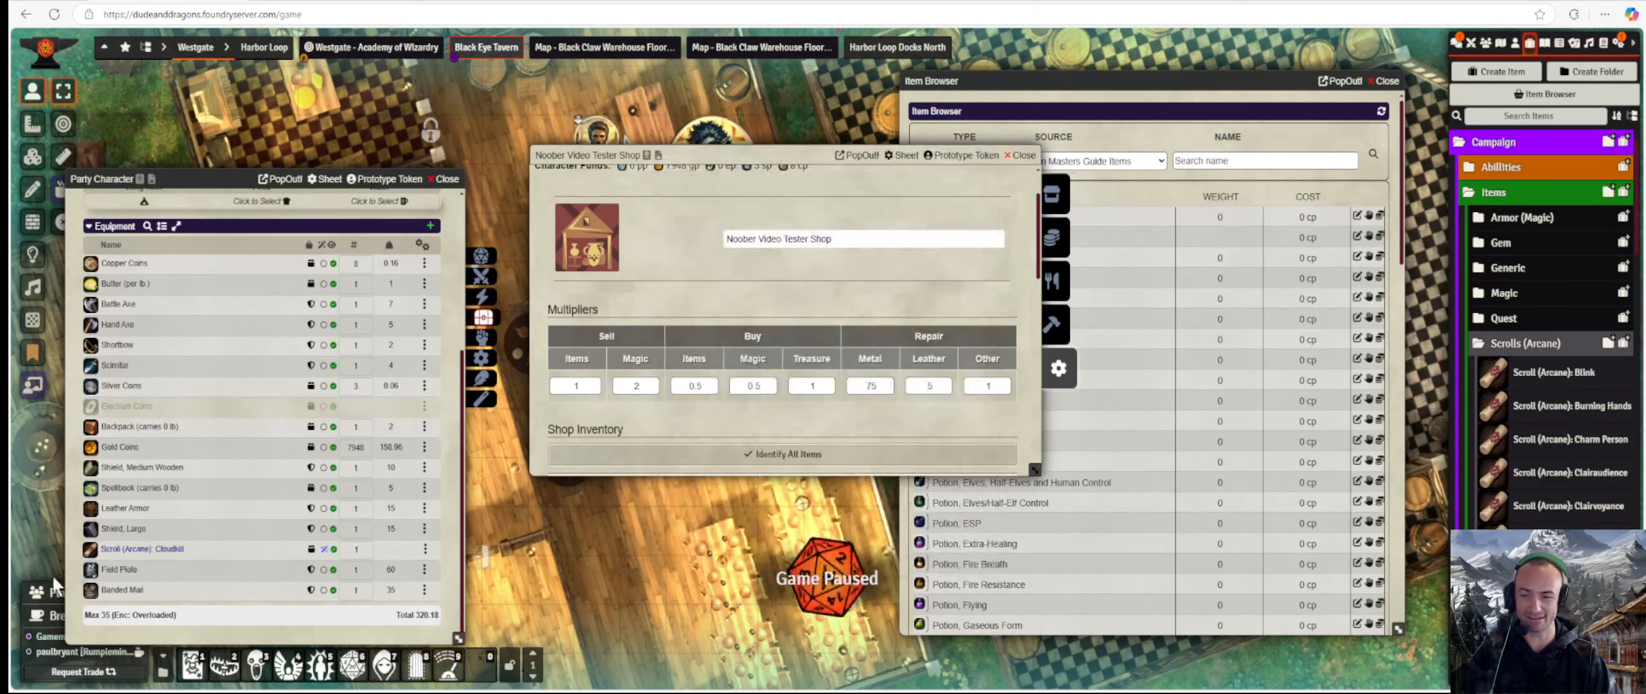
pyautogui.click(111, 571)
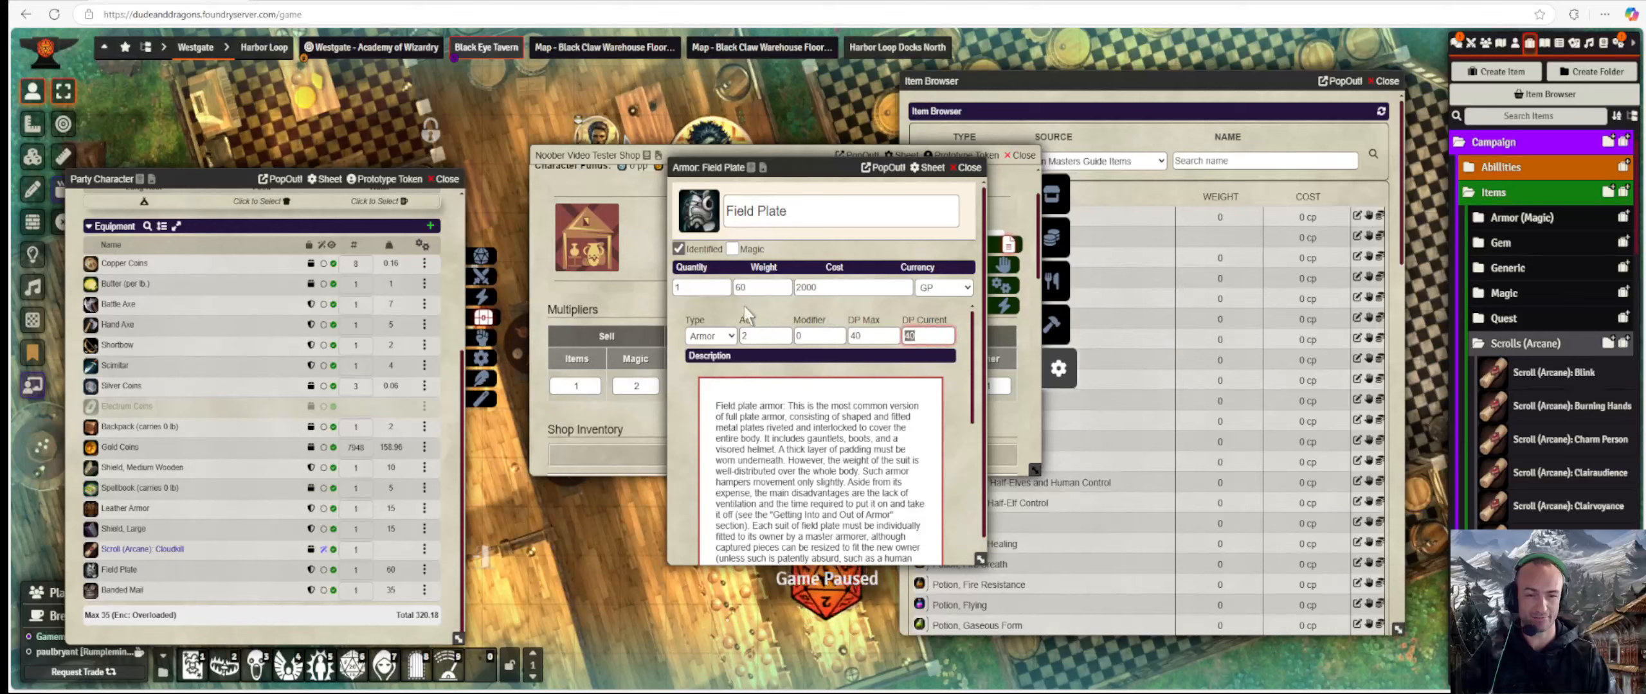
pyautogui.write('5')
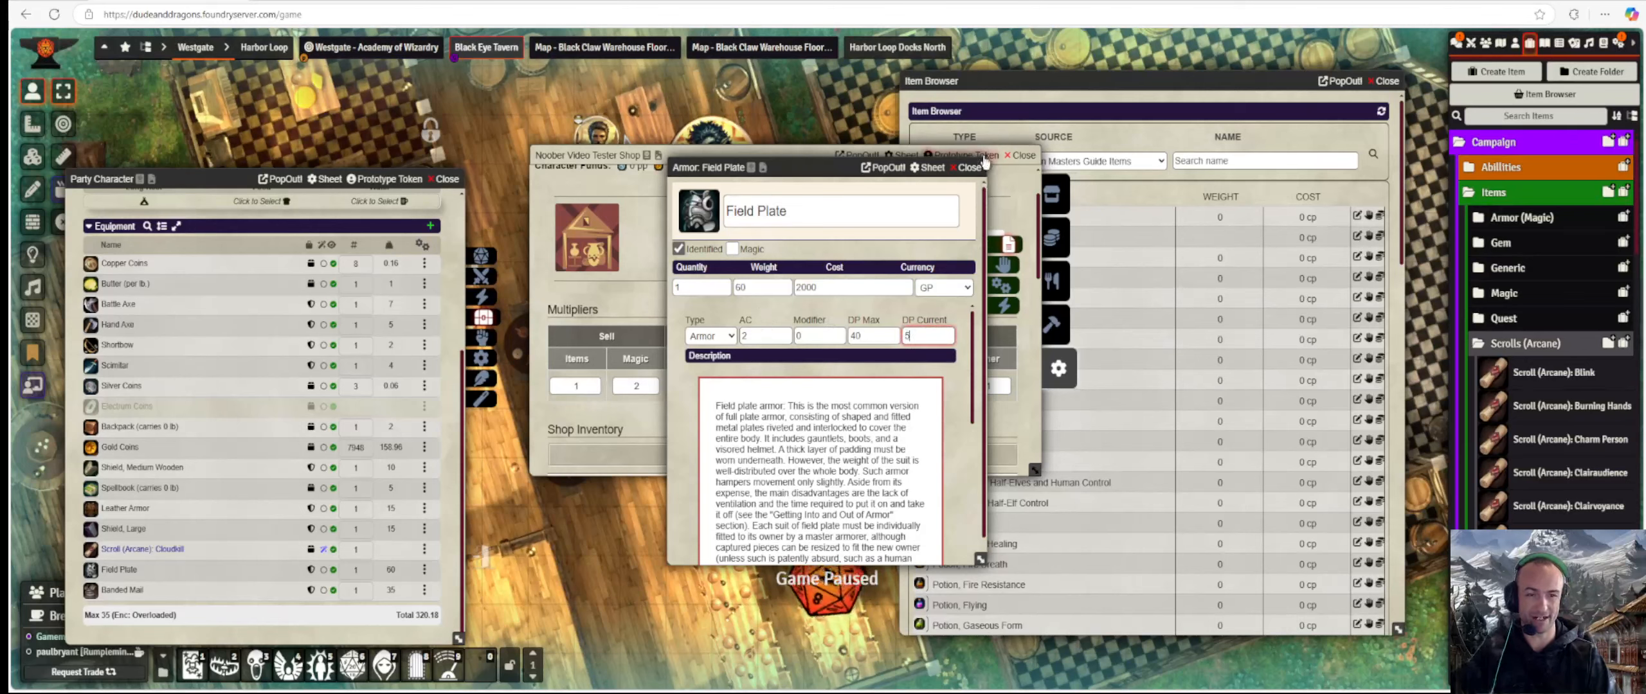
pyautogui.click(969, 168)
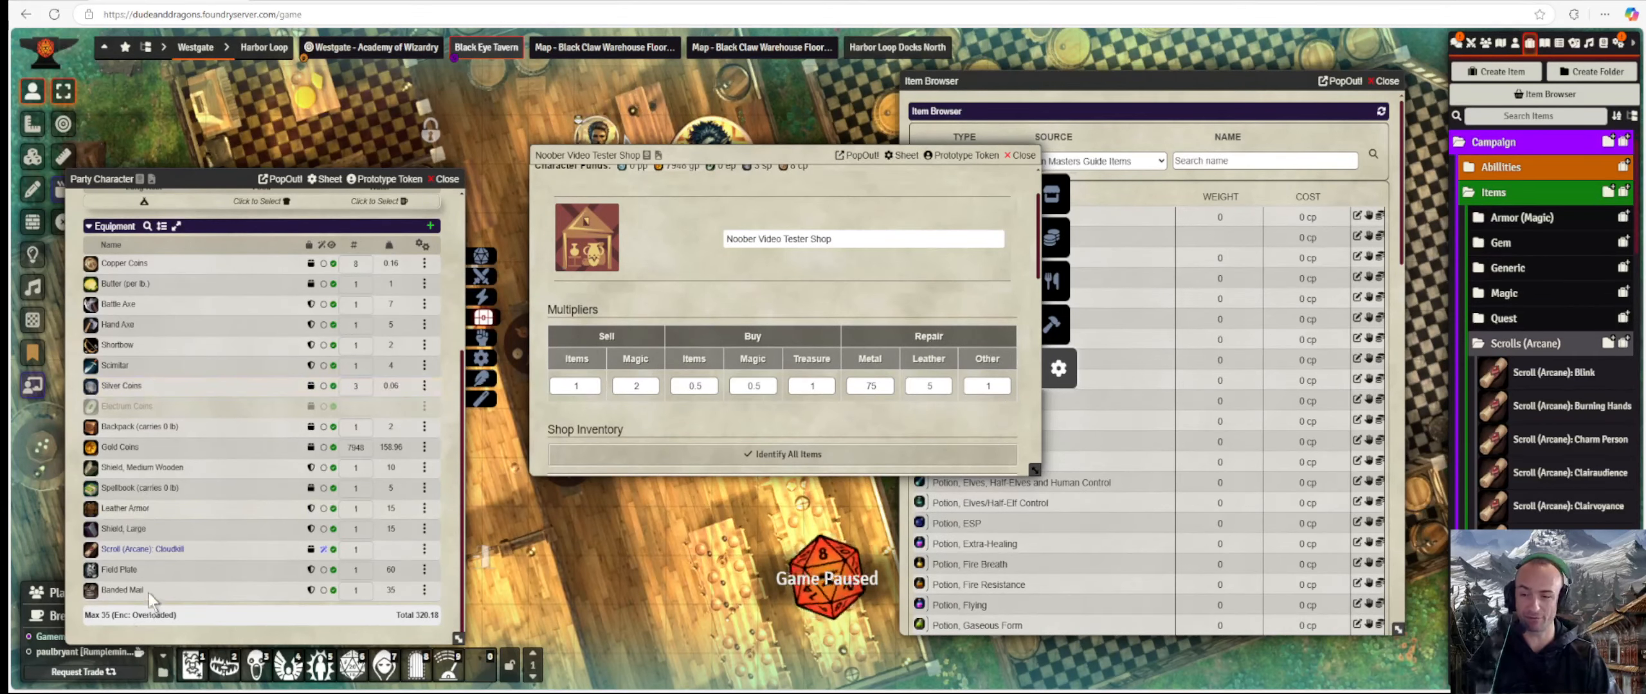
# Set the Shield, Large's current damage points to 5 and verify the change.
pyautogui.click(133, 526)
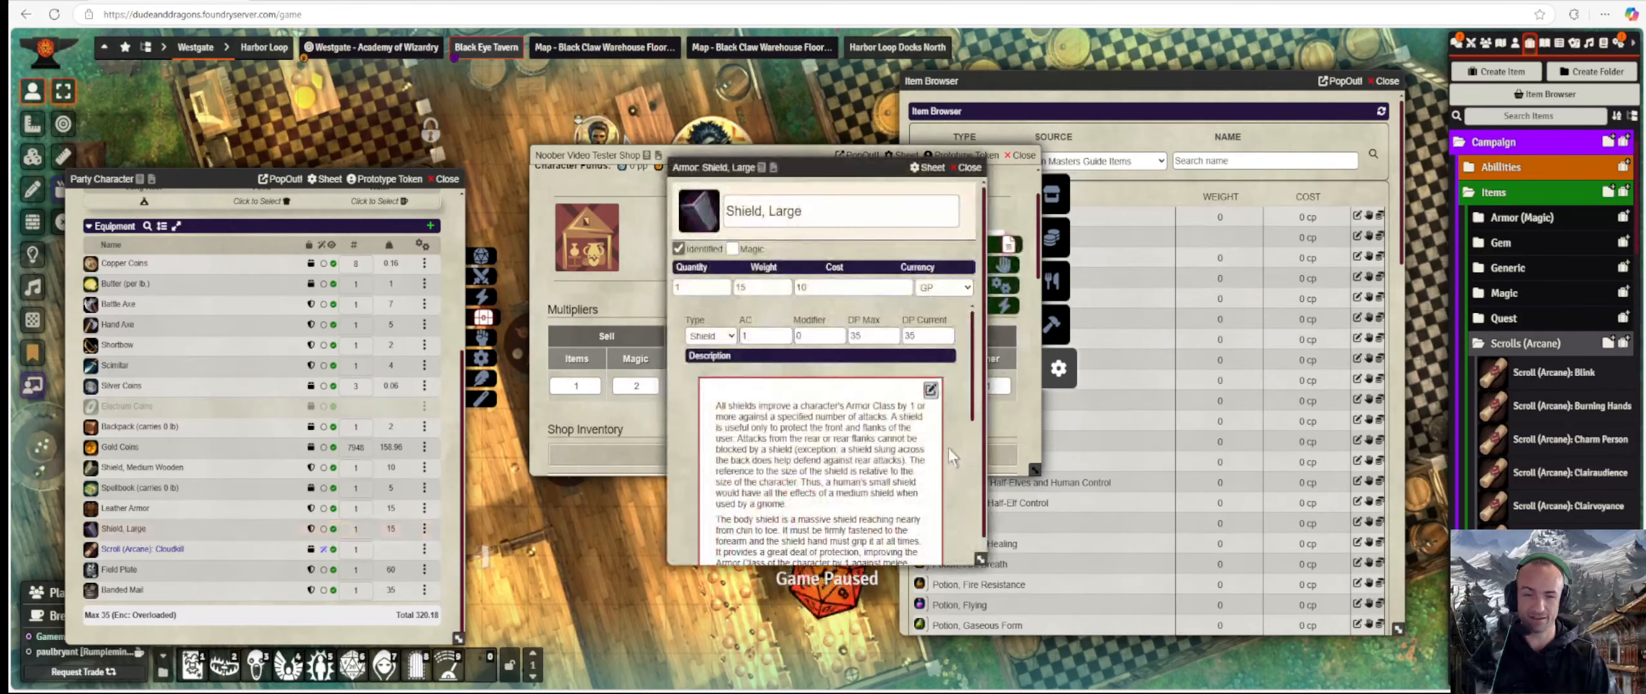
pyautogui.doubleClick(919, 336)
pyautogui.write('5')
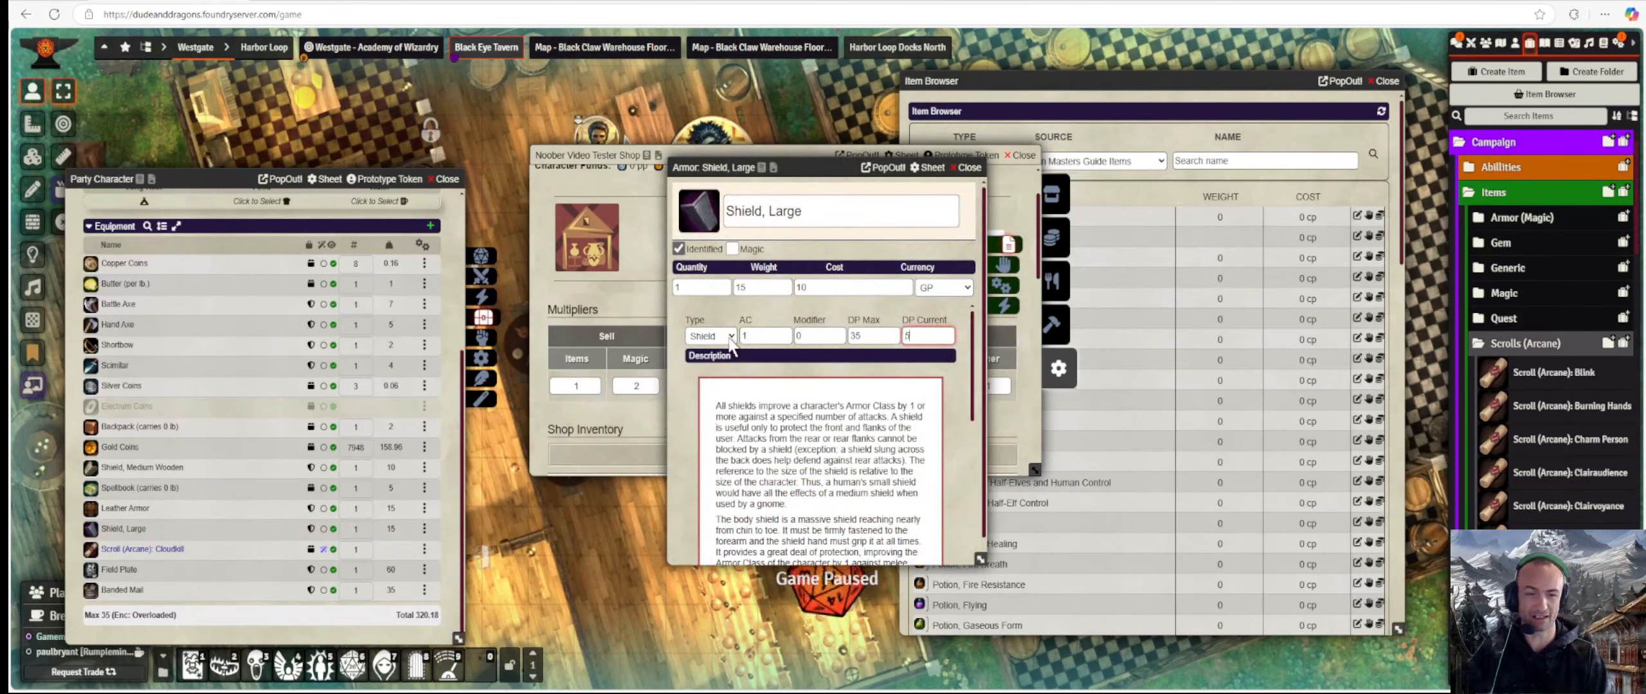
pyautogui.click(969, 167)
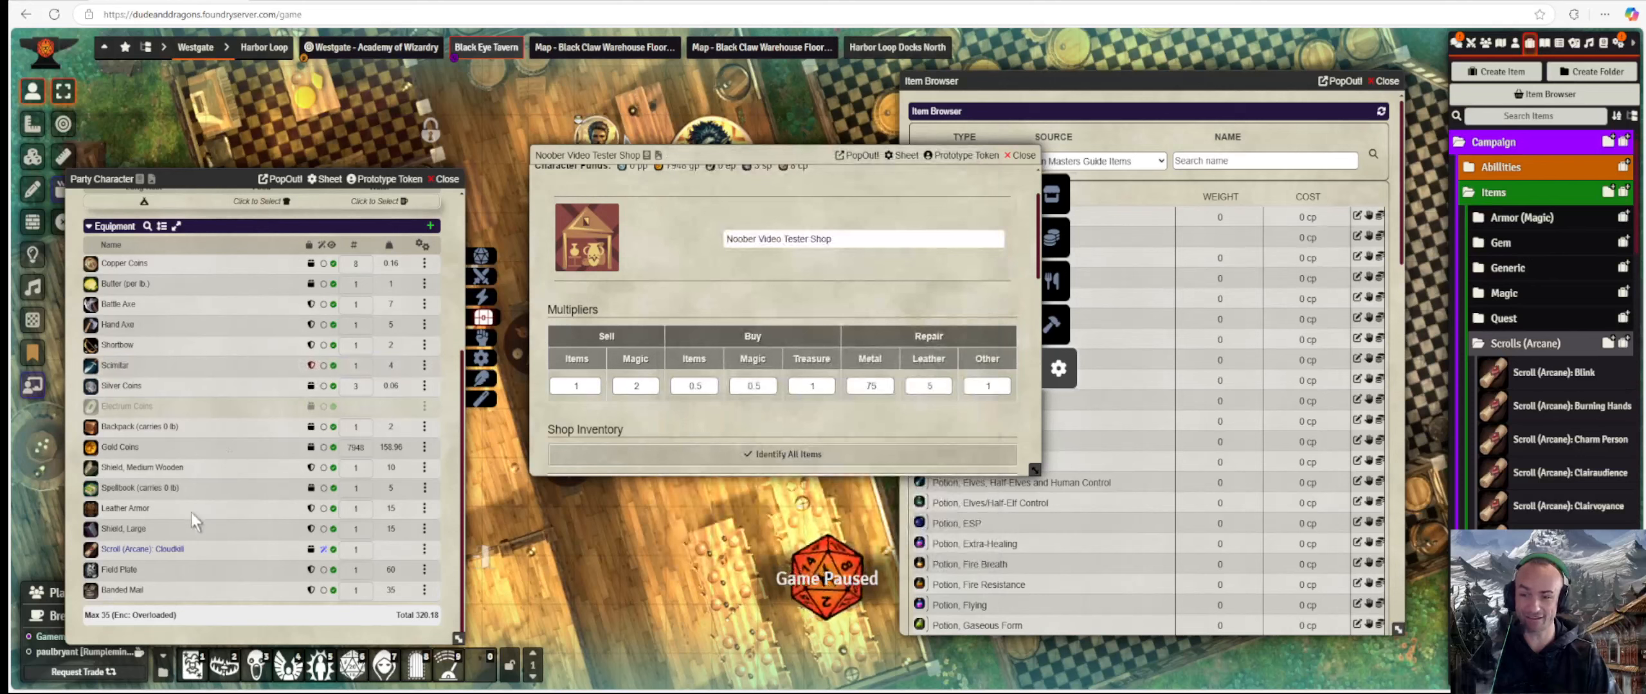
pyautogui.click(134, 528)
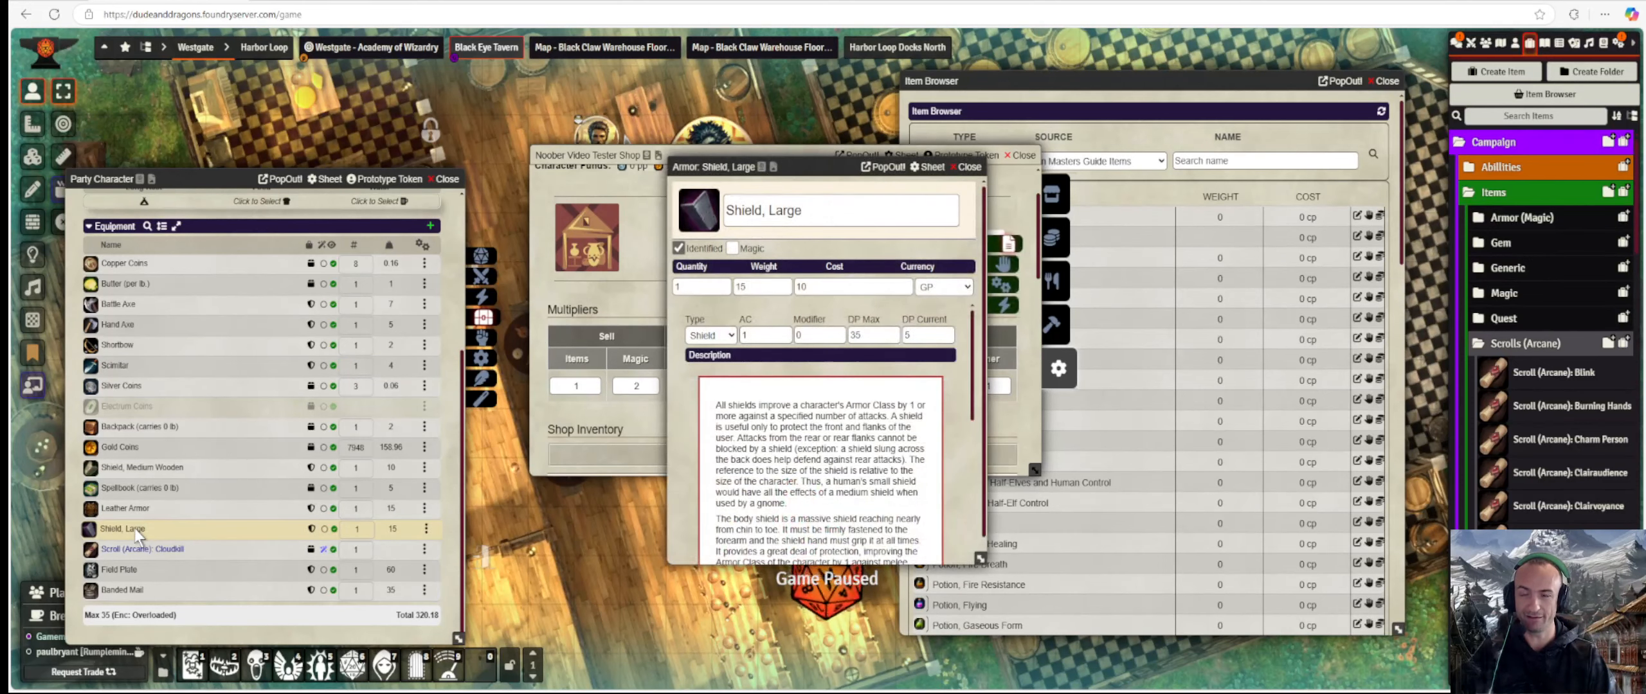
pyautogui.click(969, 167)
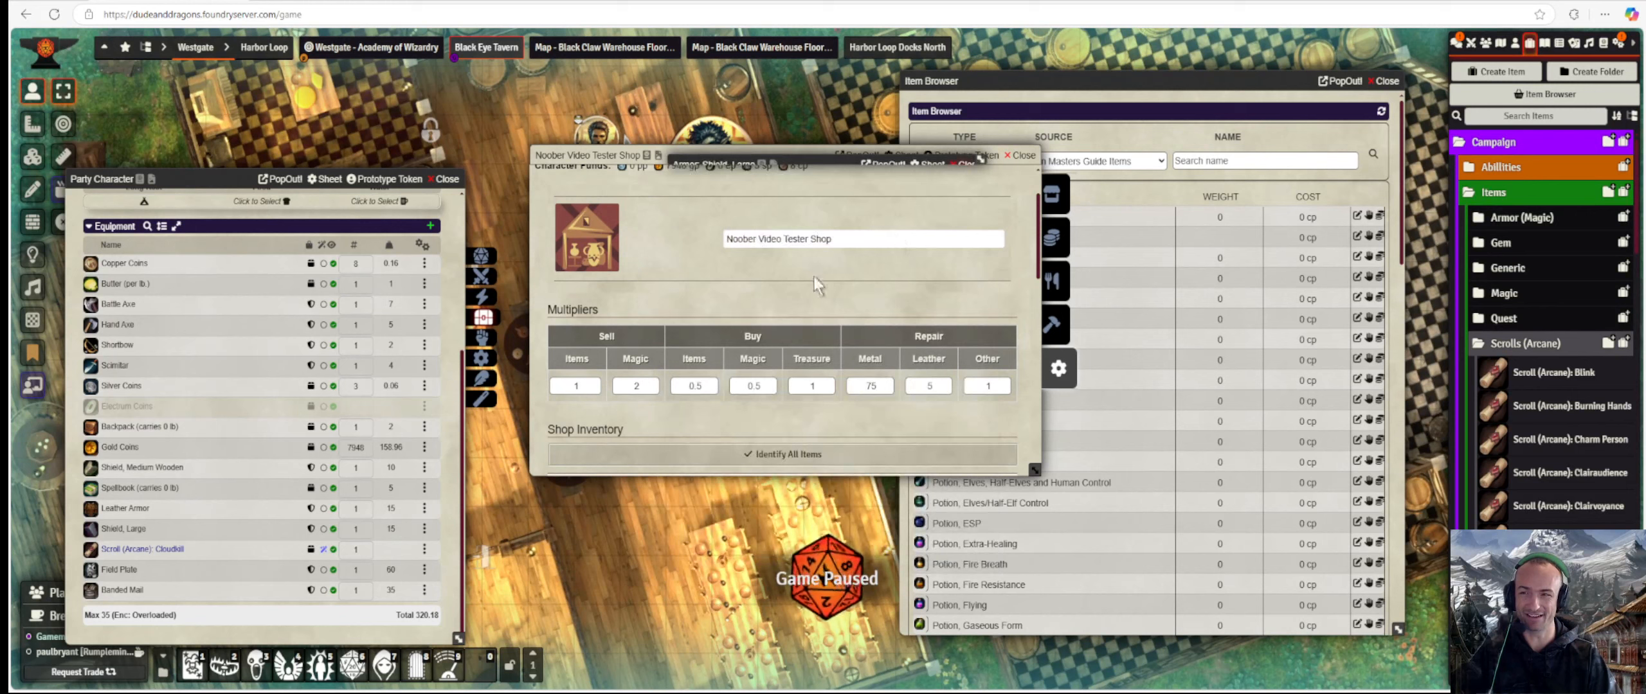
# Edit the Leather Armor's current damage points and check the Shield, Medium Wooden's material.
pyautogui.click(134, 509)
pyautogui.click(934, 337)
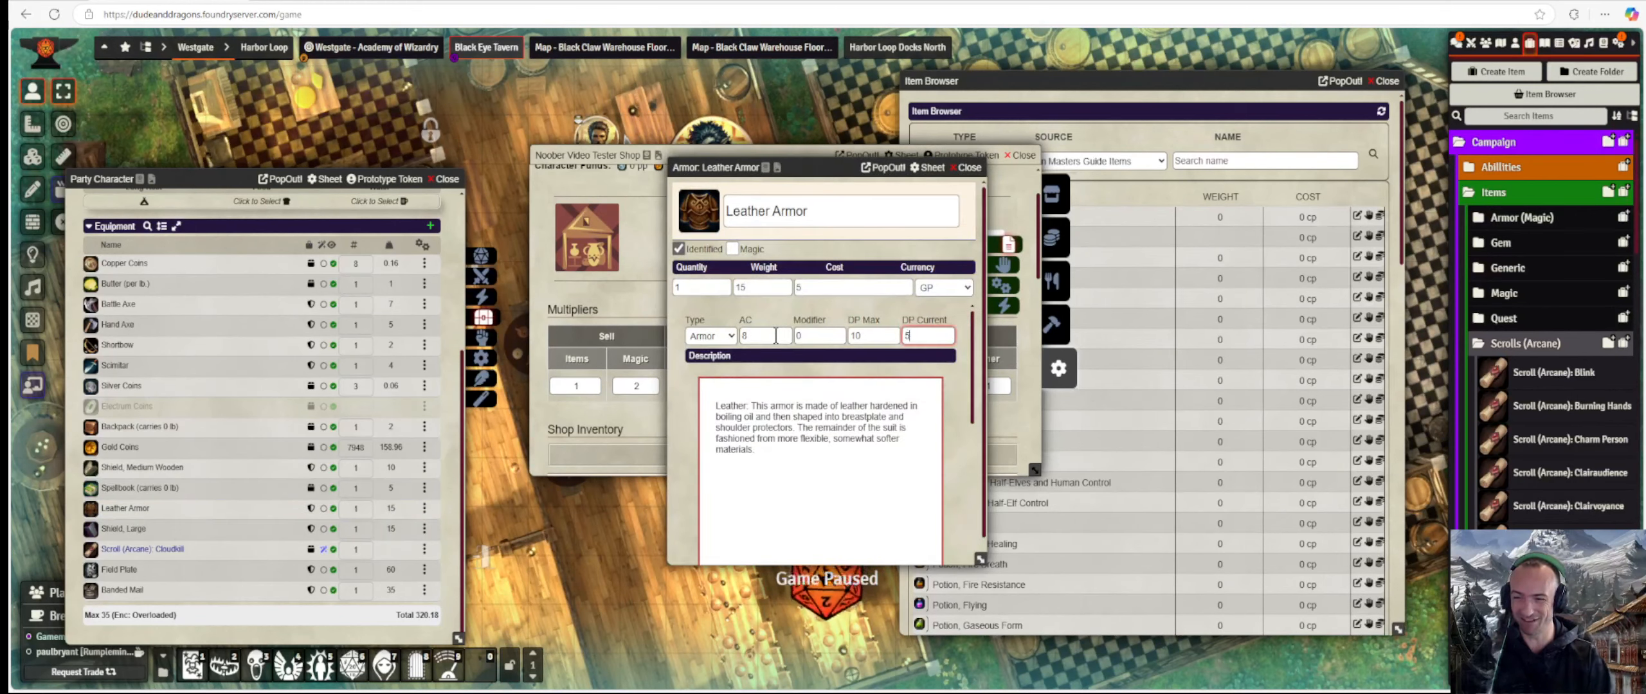
pyautogui.click(969, 167)
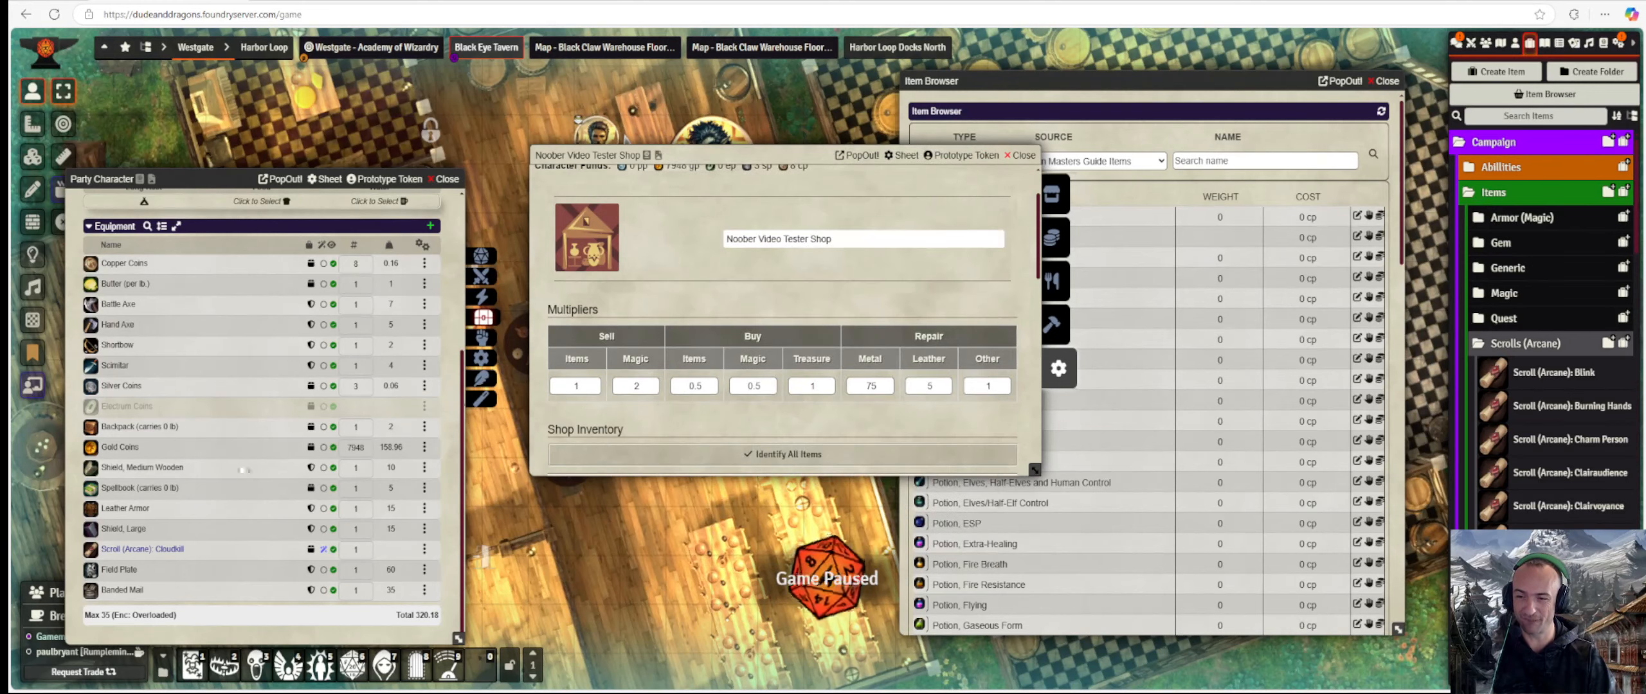
pyautogui.click(123, 468)
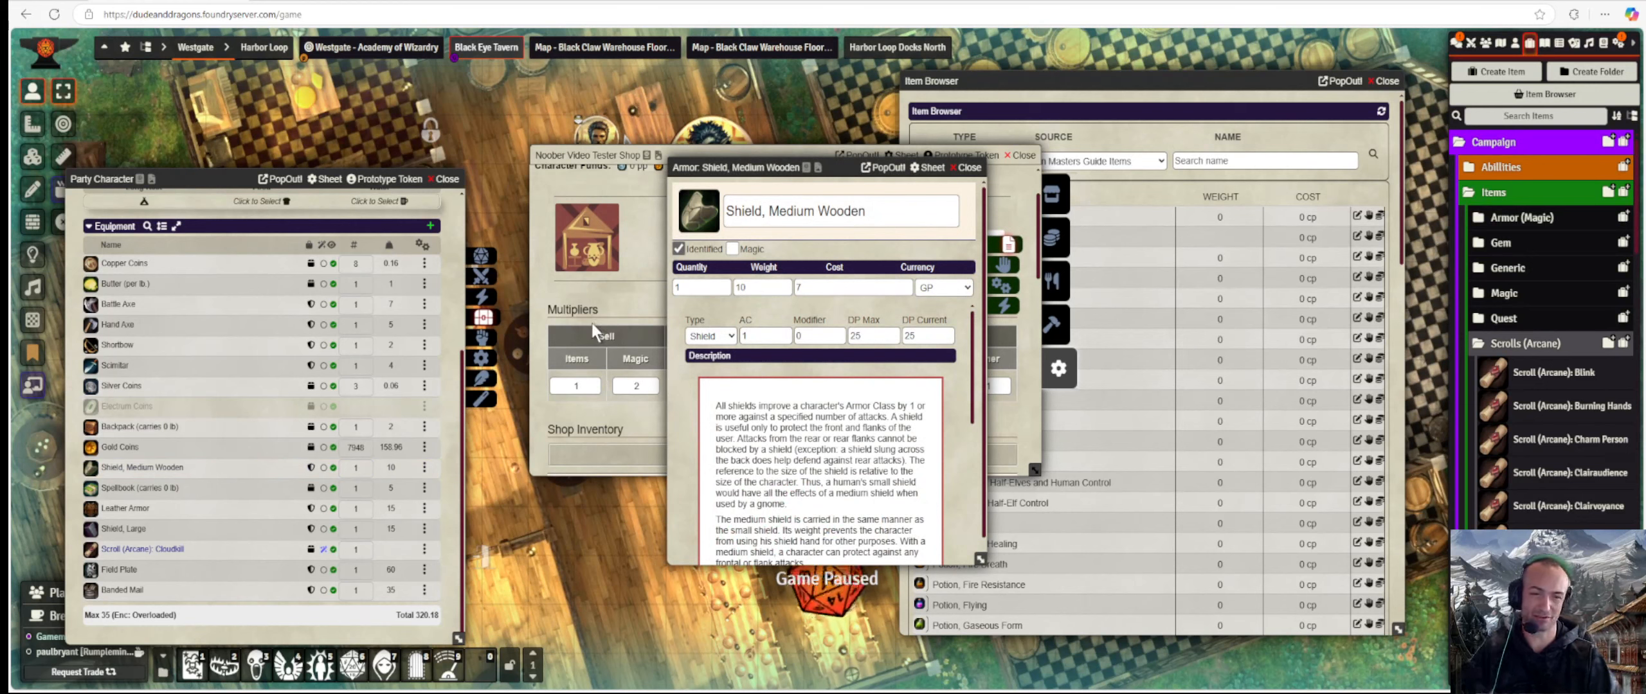
pyautogui.click(1015, 291)
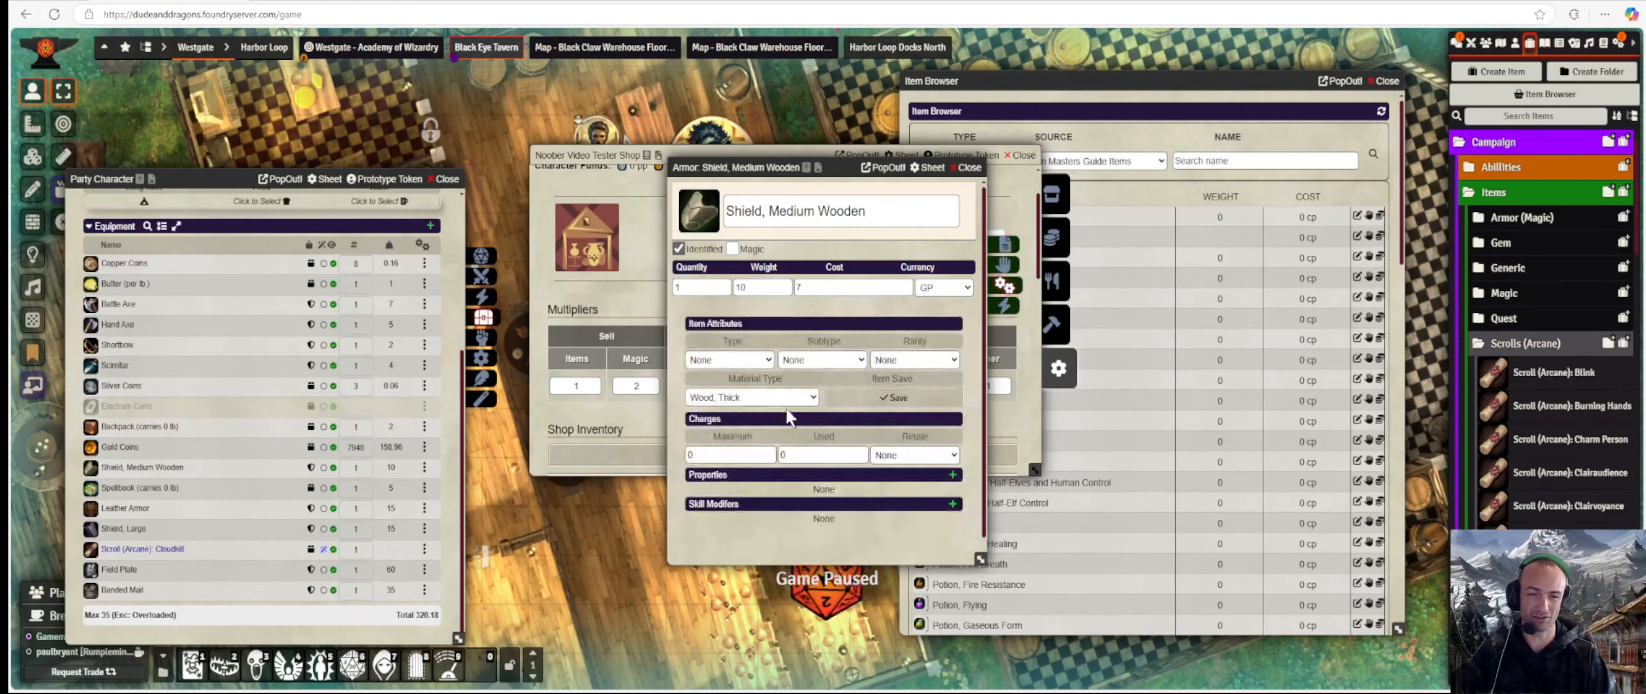
pyautogui.click(968, 168)
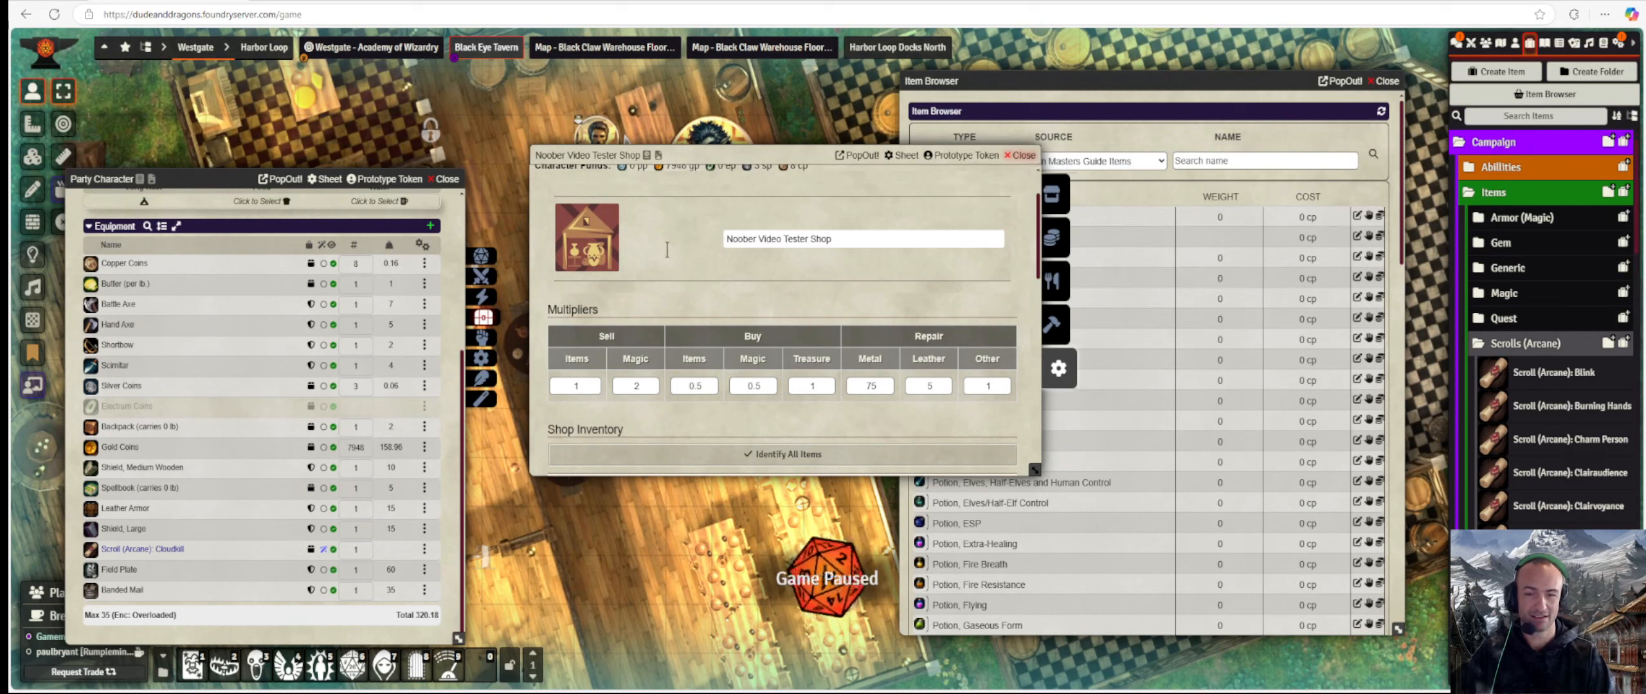
# Set the Shield, Medium Wooden's DP Current to 5 so the Forge lists it at 2 sp.
pyautogui.click(1055, 325)
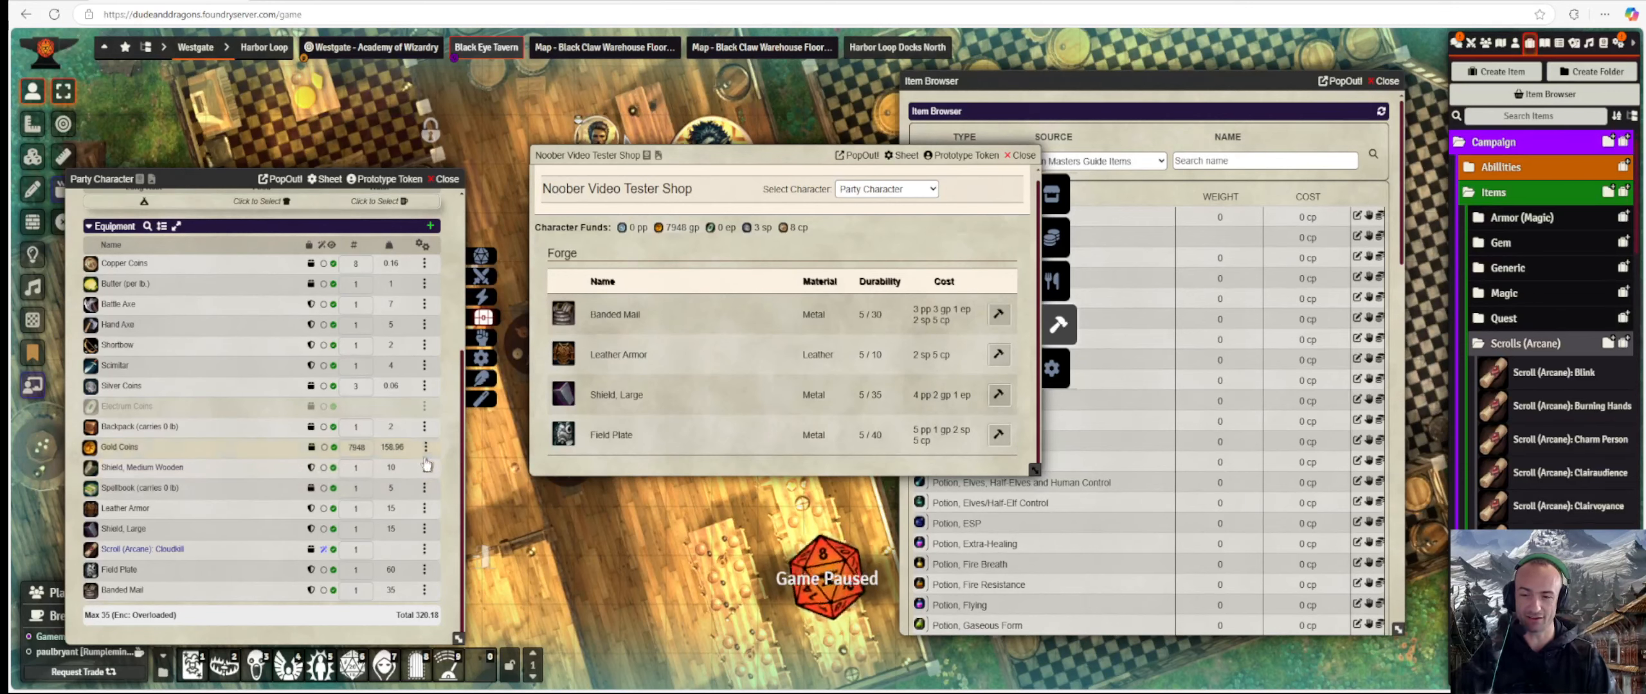
pyautogui.click(180, 466)
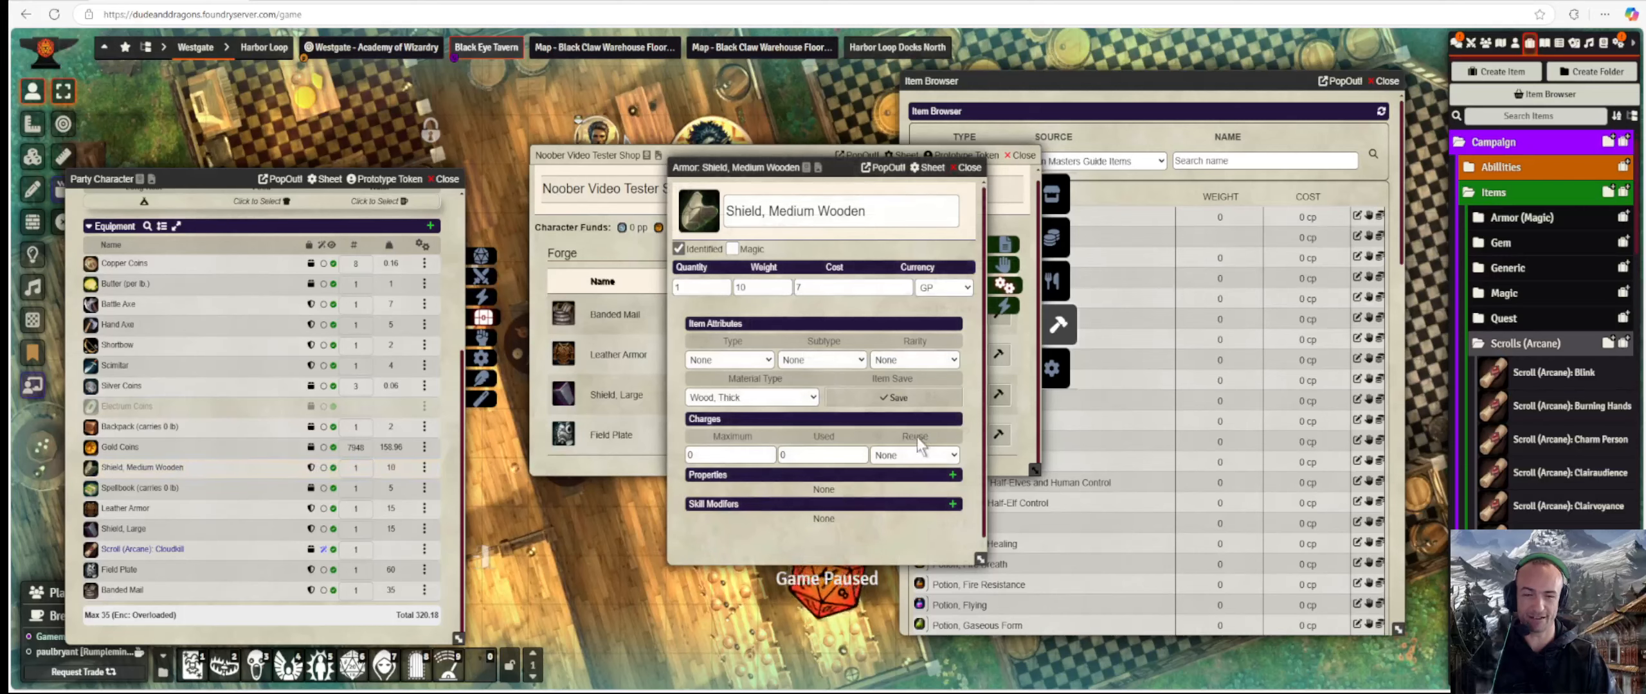
pyautogui.moveTo(825, 169); pyautogui.dragTo(1163, 168)
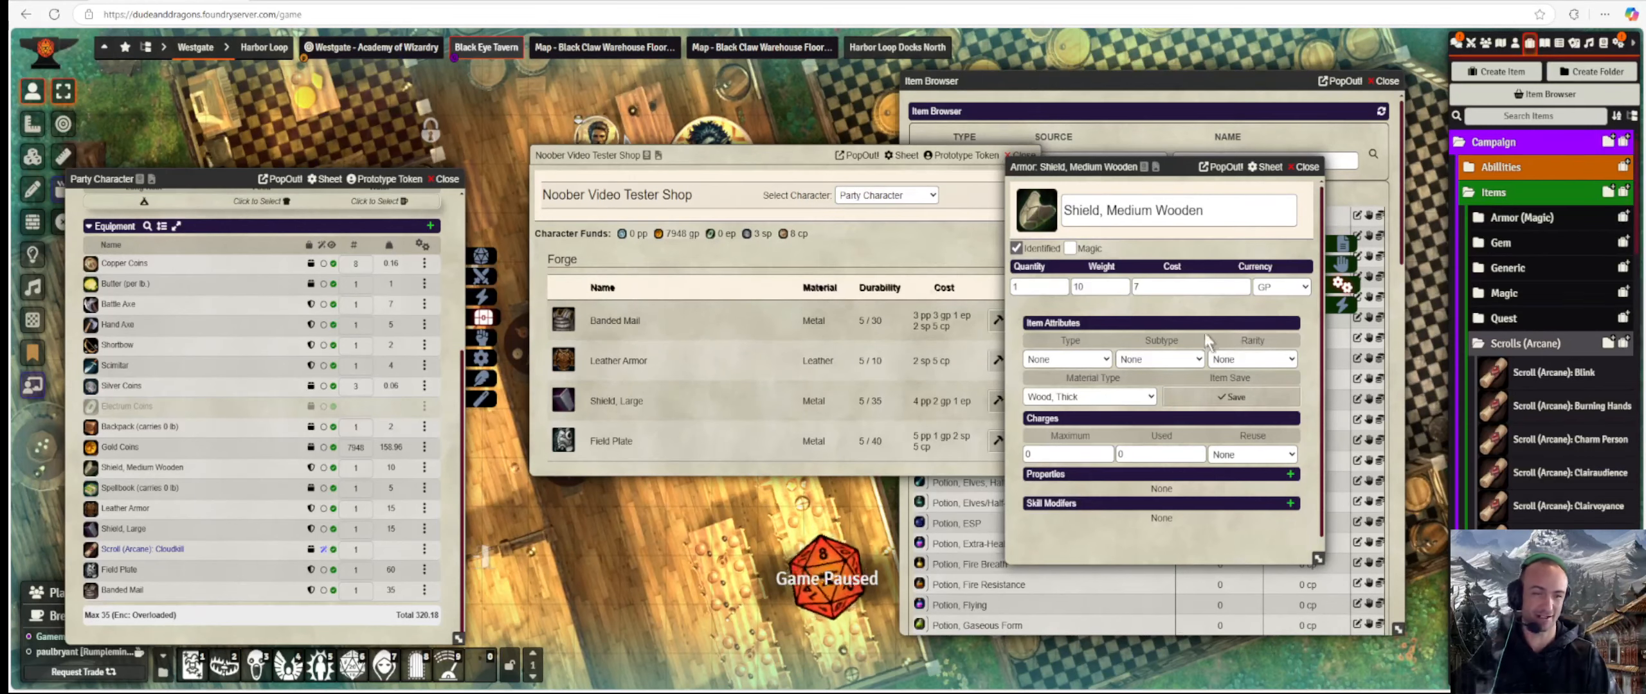
pyautogui.click(1344, 246)
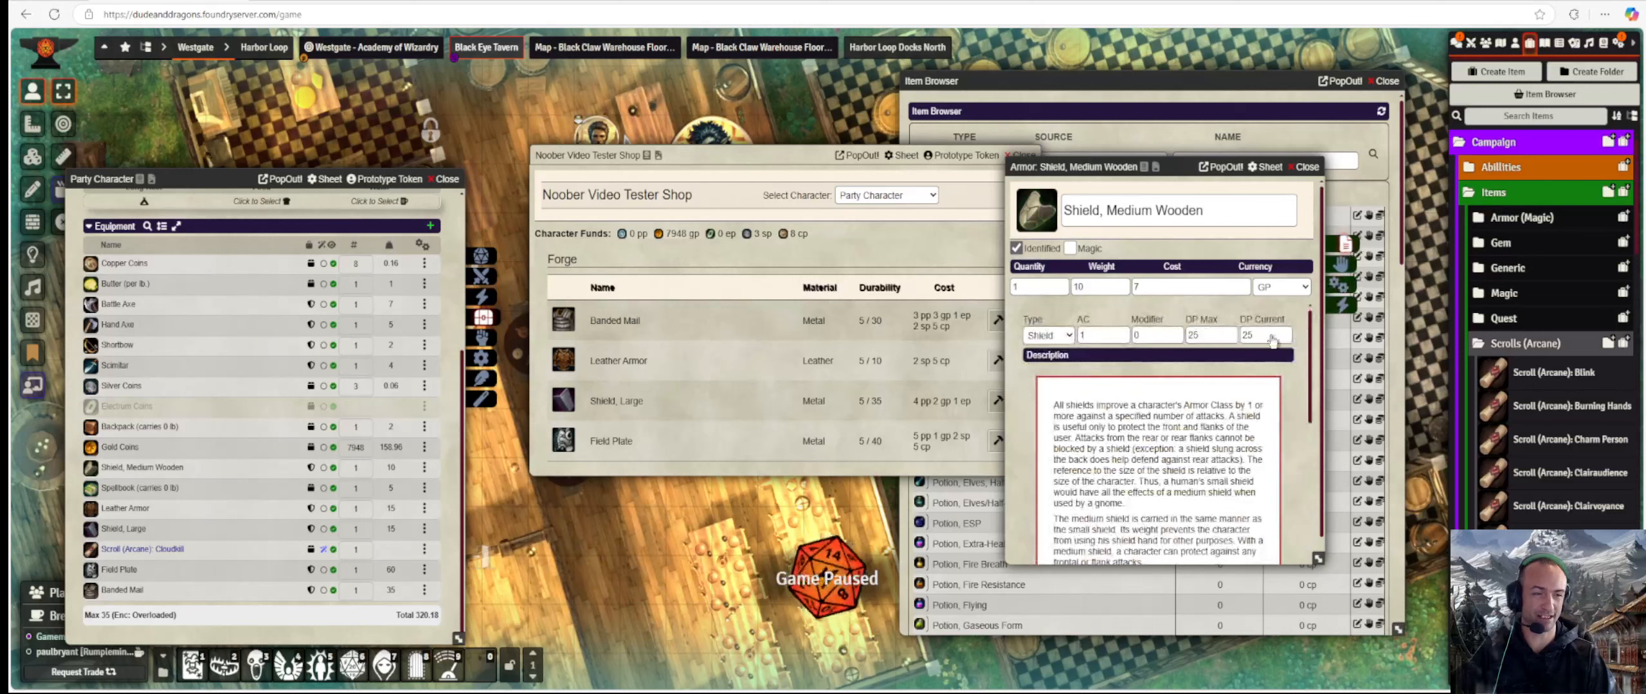
pyautogui.write('5')
pyautogui.press('Return')
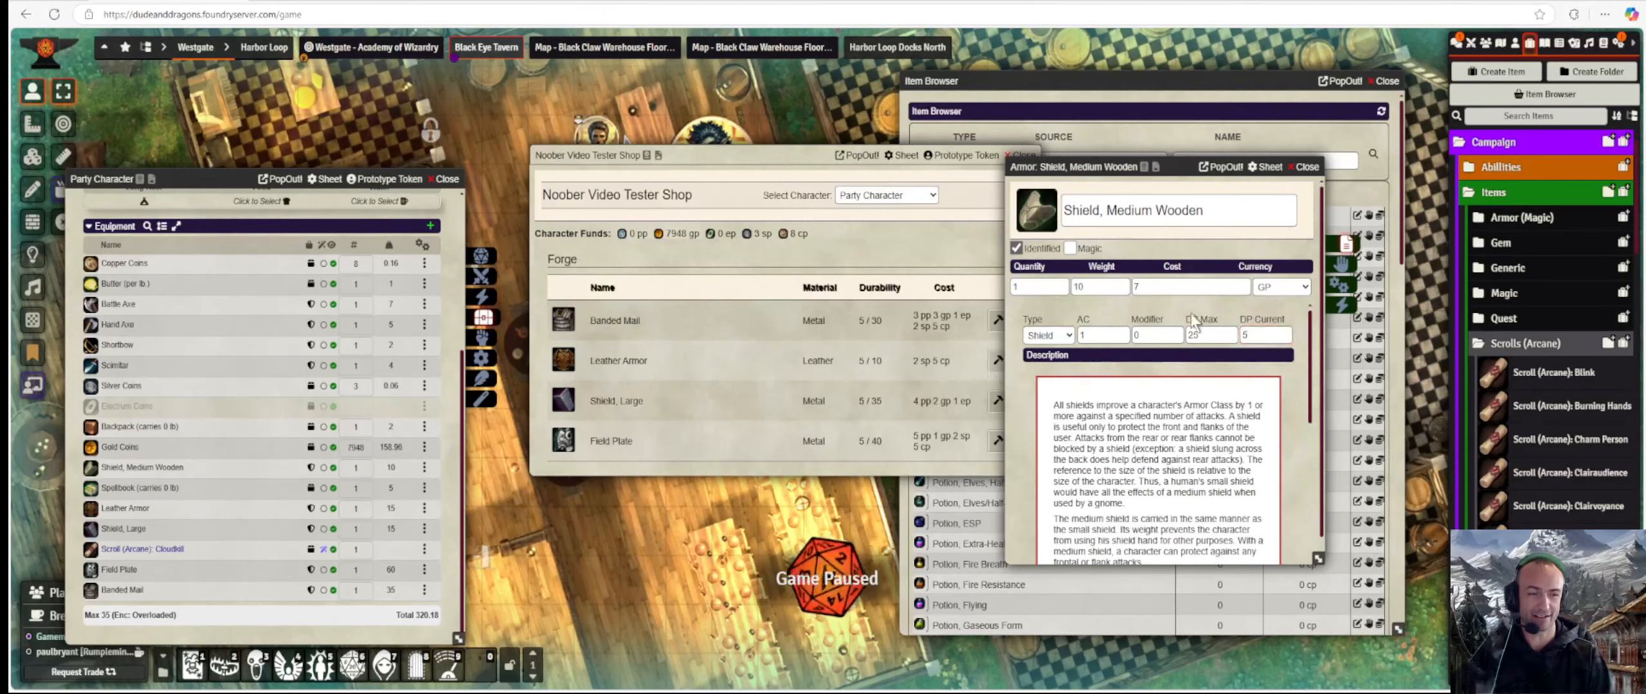
pyautogui.click(1307, 167)
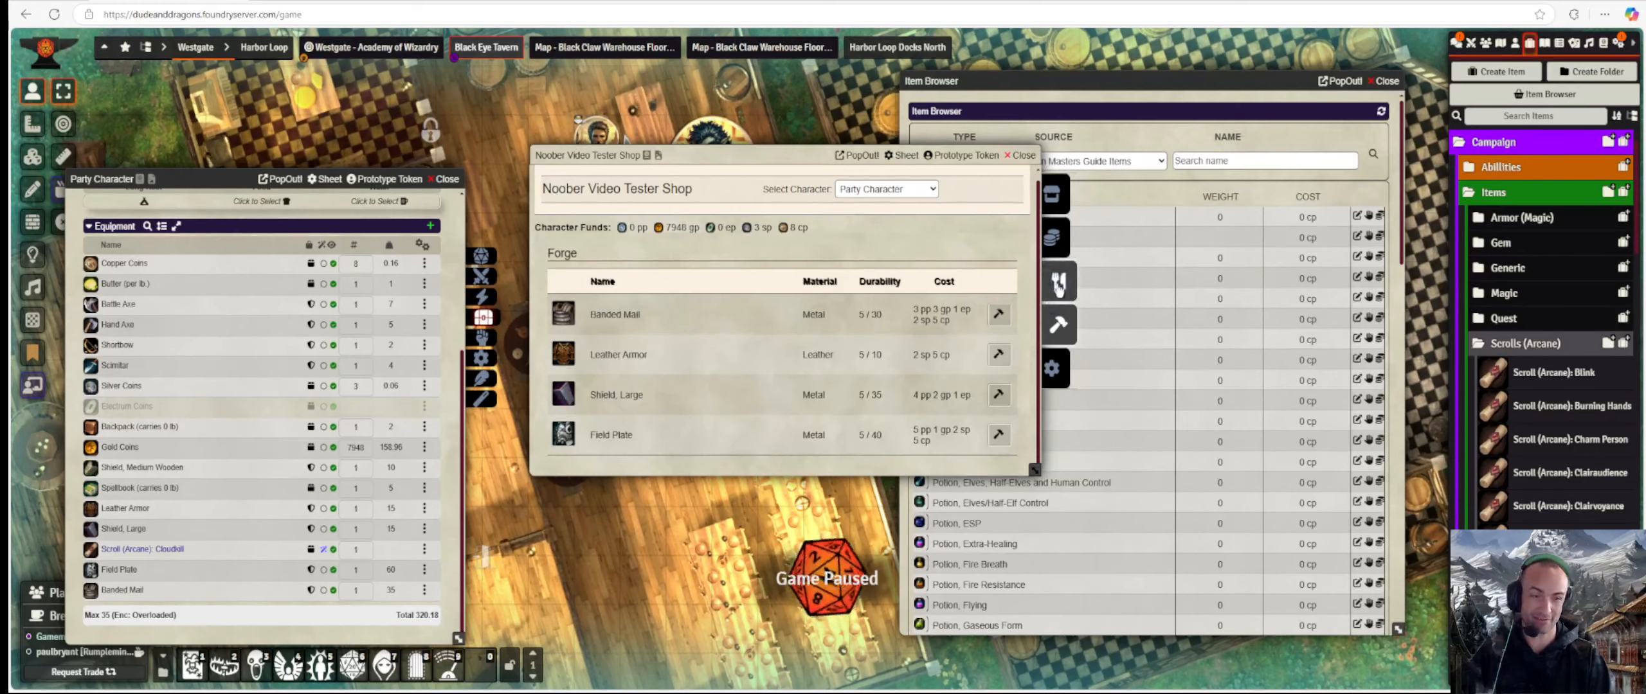
pyautogui.scroll(-1, 727, 369)
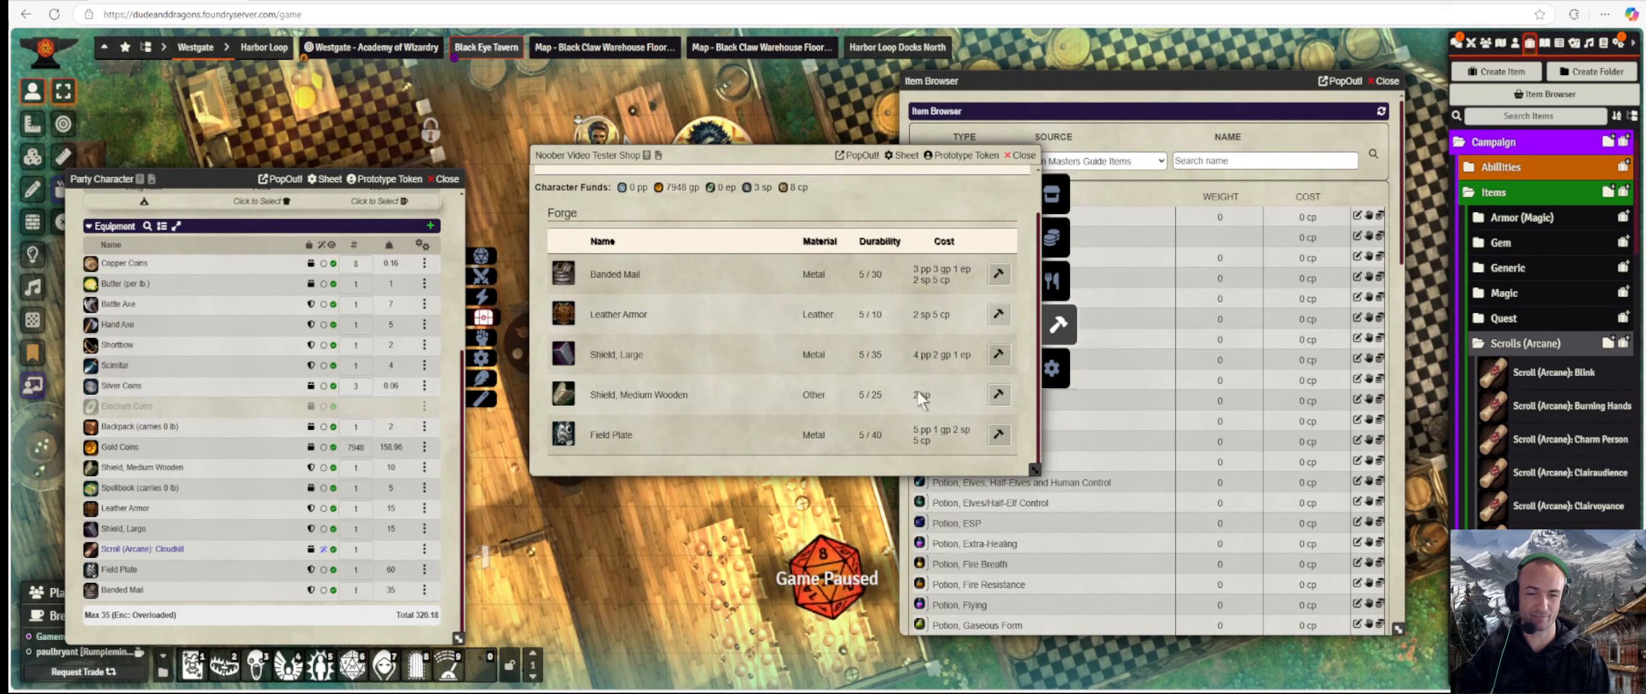
# Commit repair multipliers 75/5/1 so the Forge prices Banded Mail at 3 pp 3 gp 1 ep 2 sp 5 cp.
pyautogui.click(1056, 372)
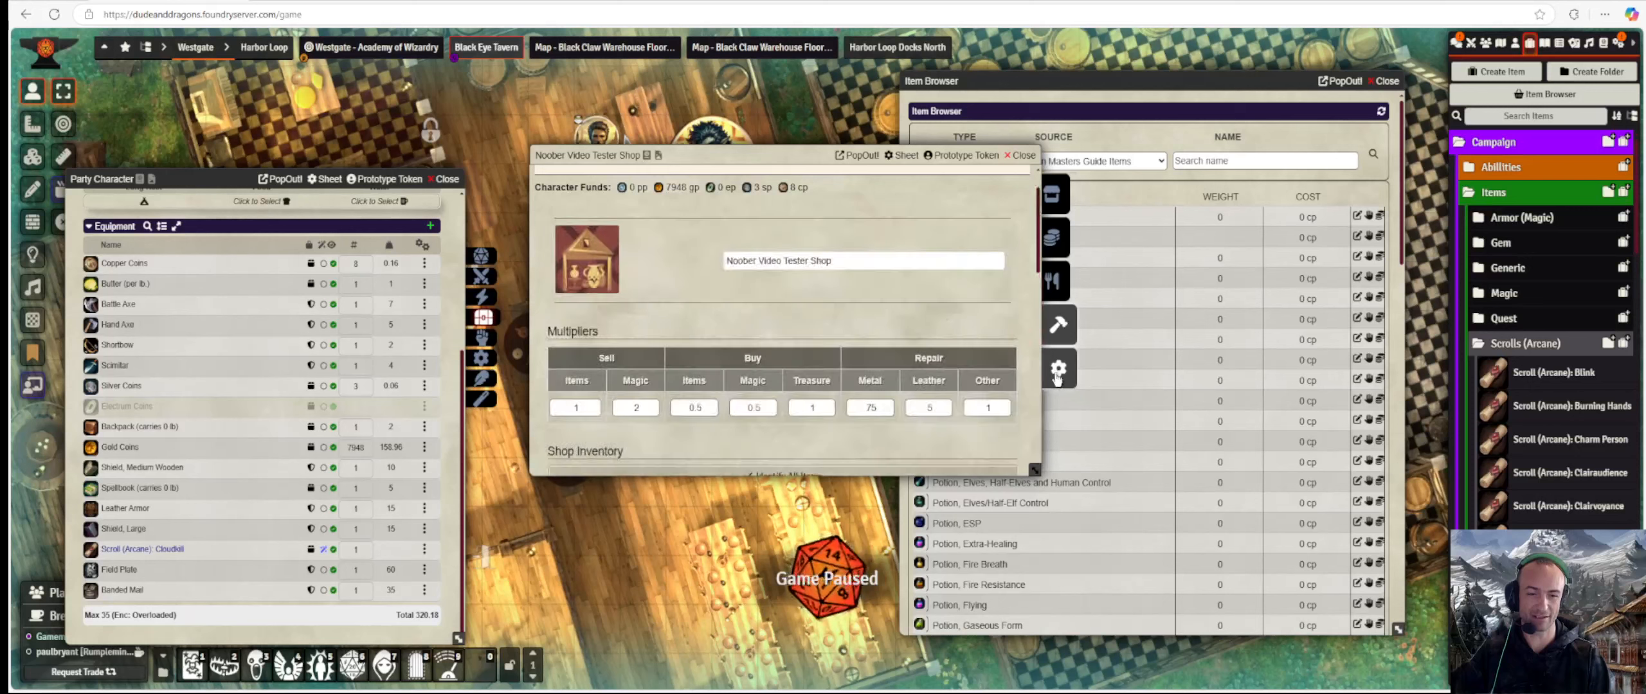
pyautogui.click(870, 406)
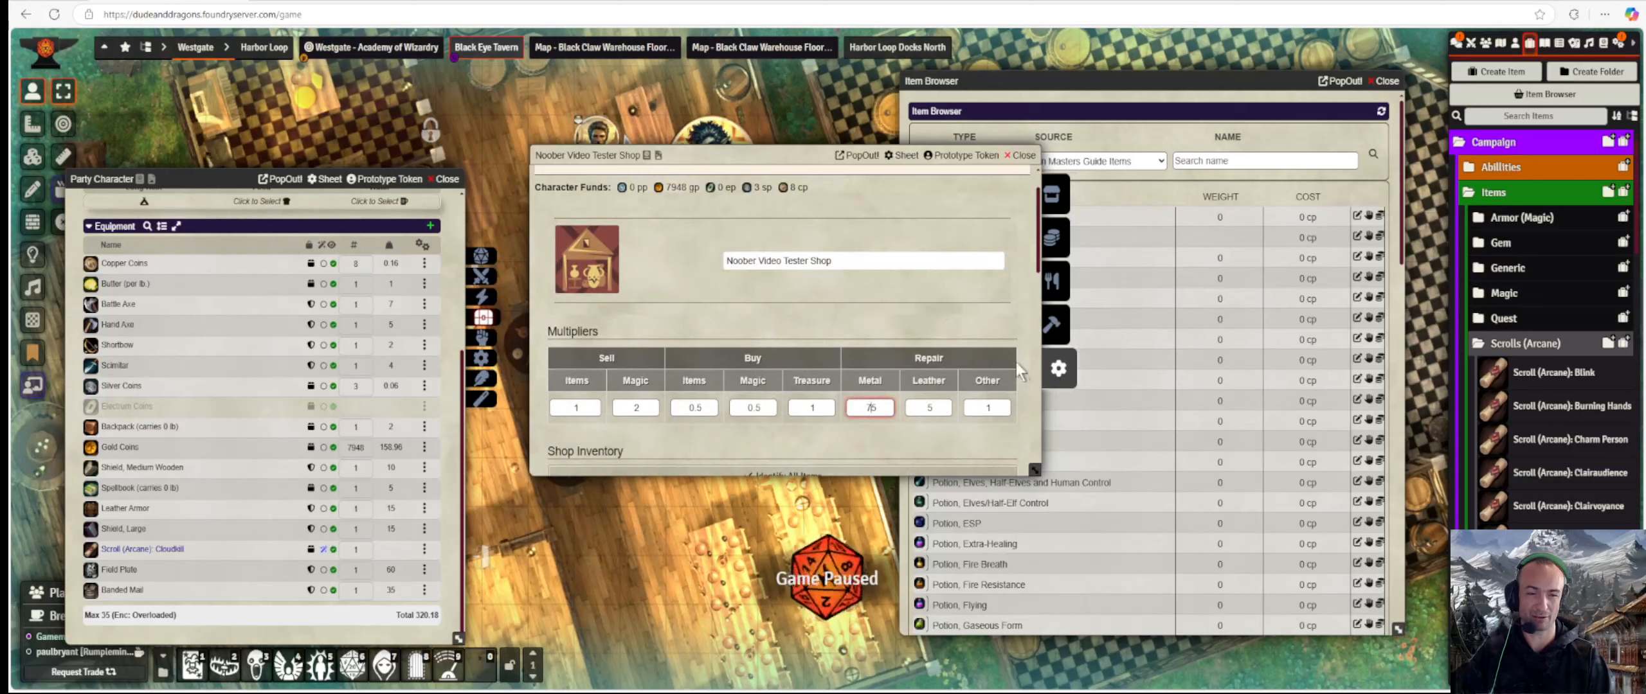
pyautogui.click(931, 407)
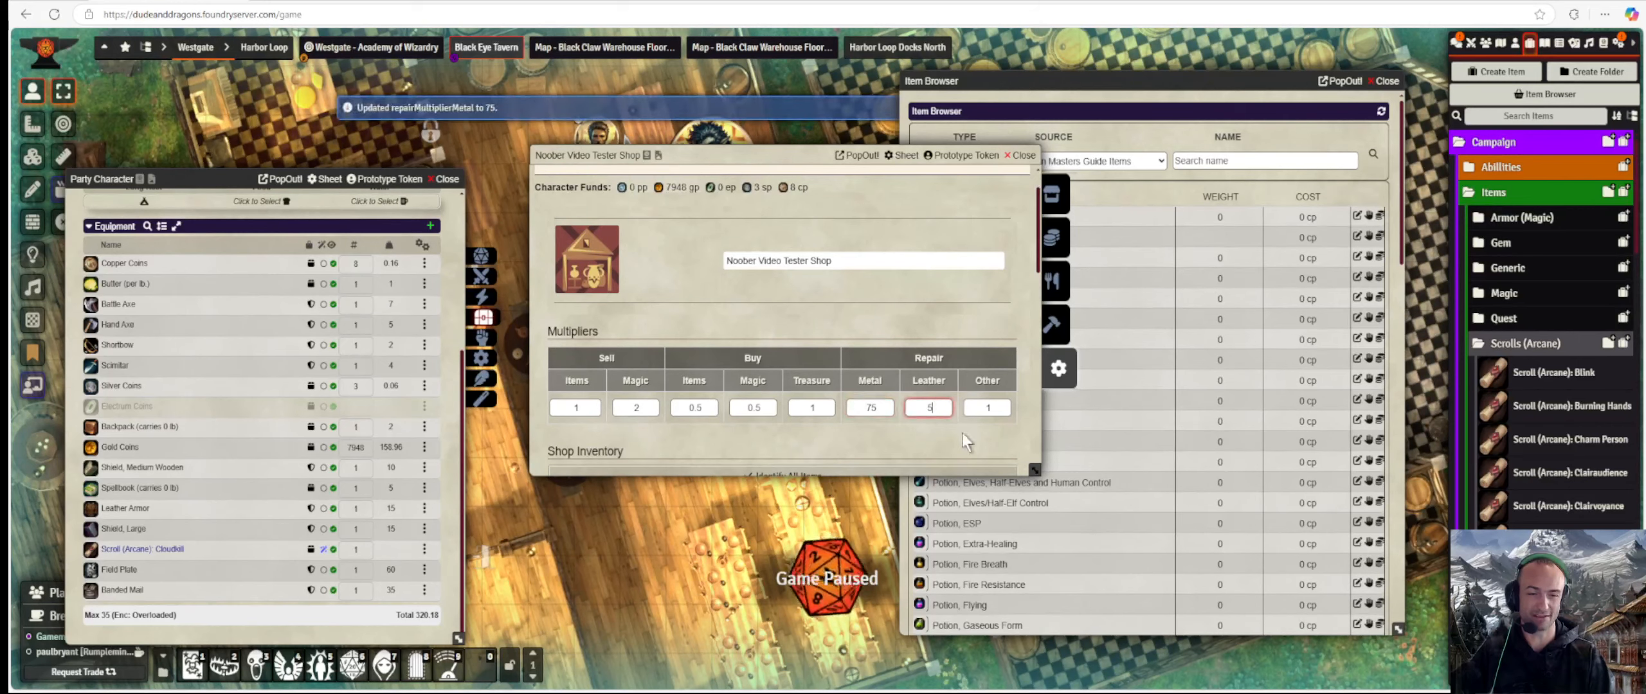
pyautogui.click(998, 407)
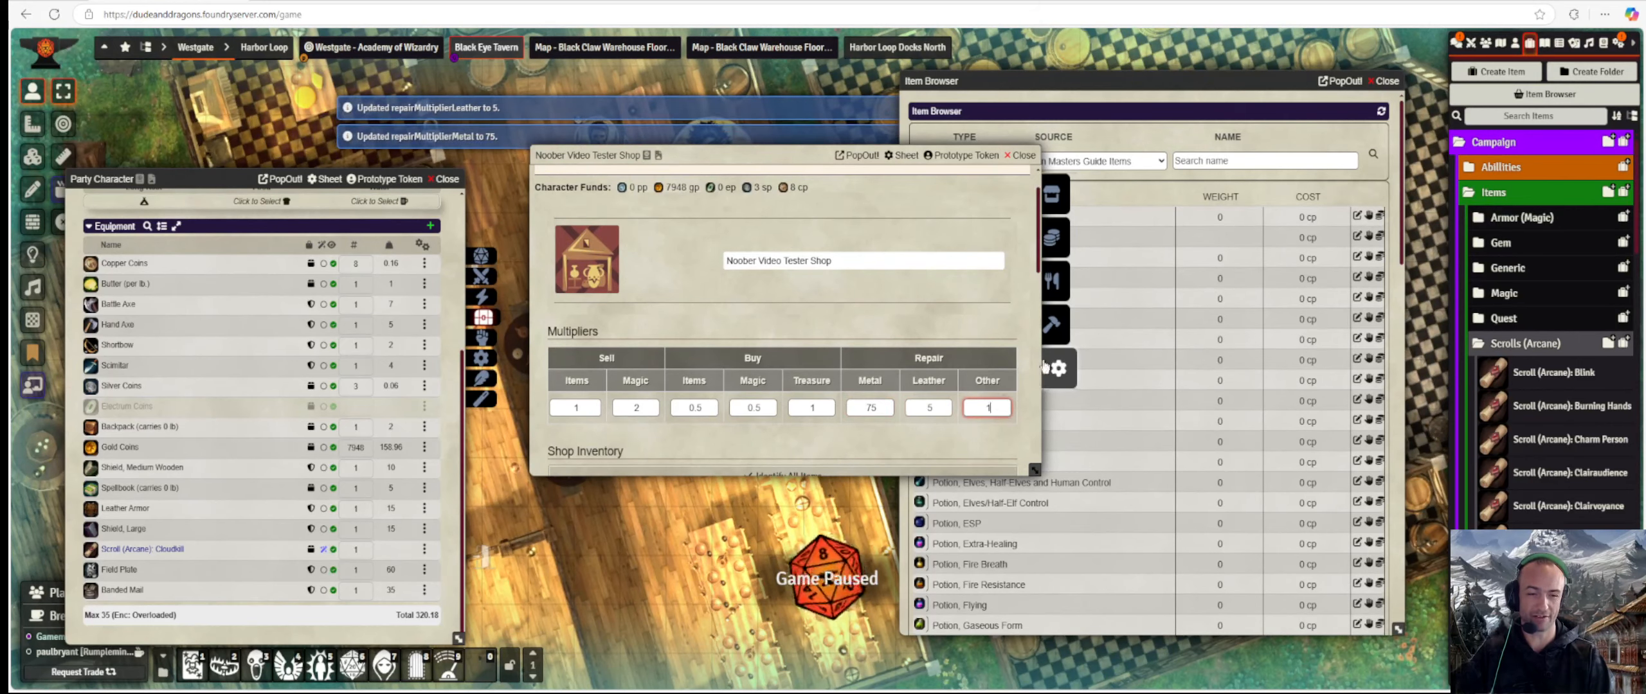
pyautogui.click(1053, 279)
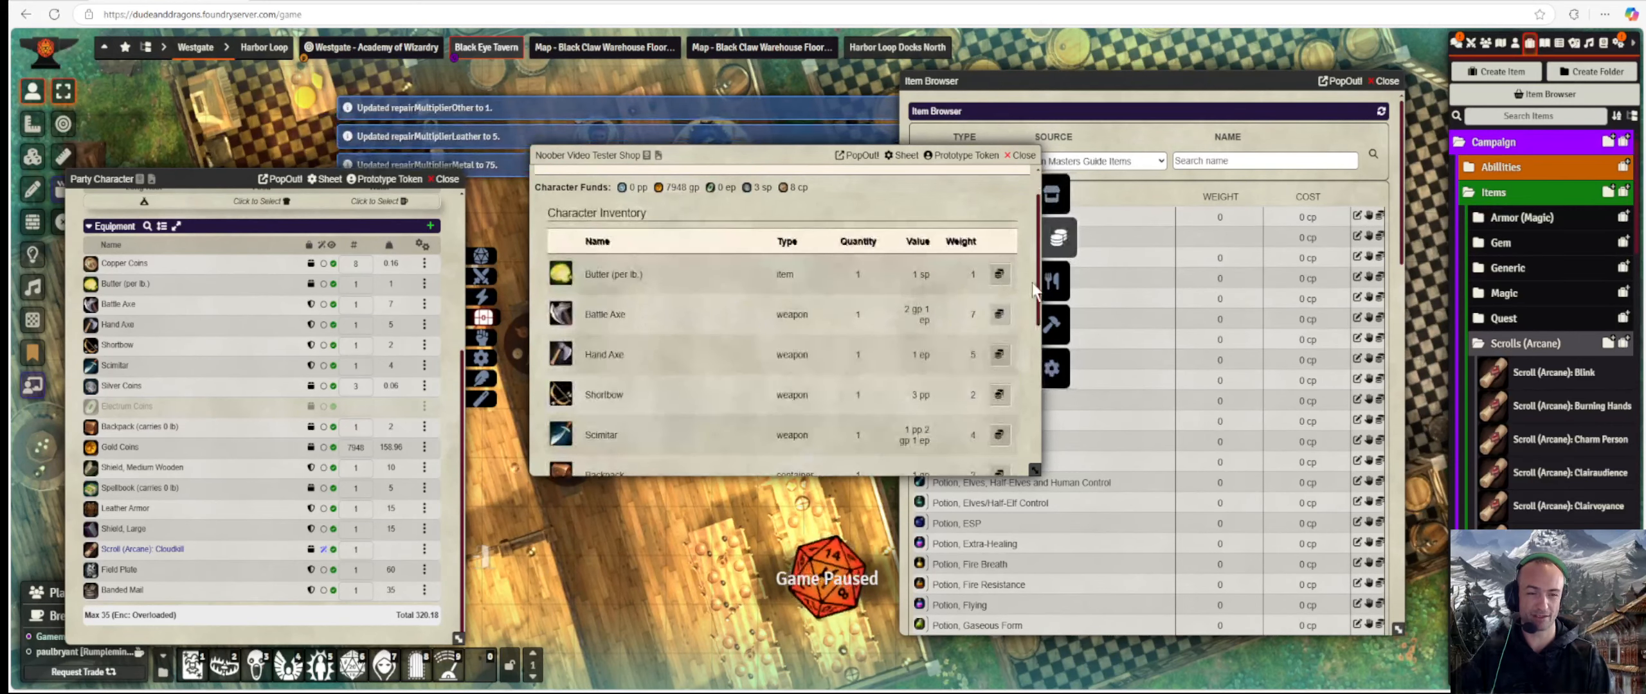
pyautogui.click(1054, 311)
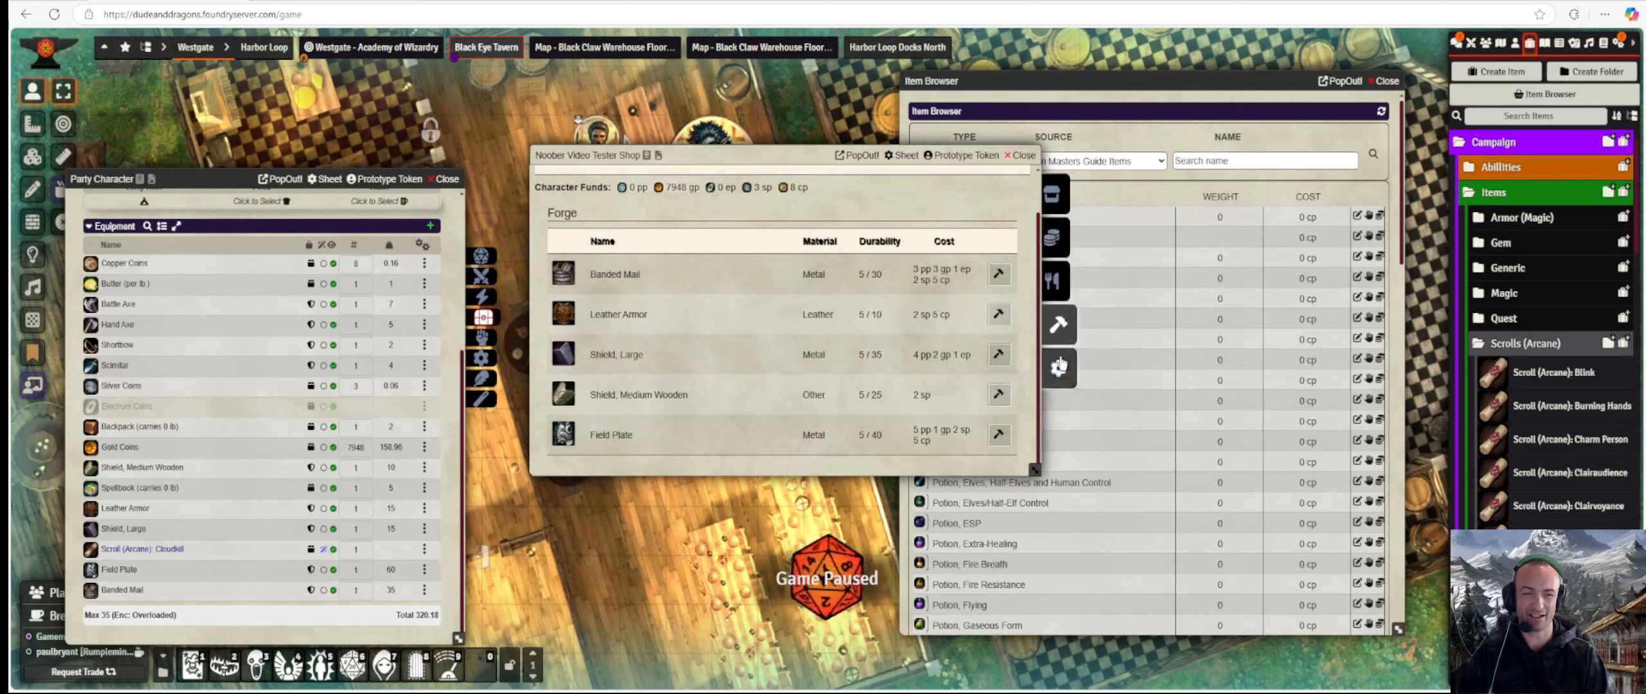
# Check the Banded Mail's cost on its item sheet, then close the sheet.
pyautogui.click(122, 590)
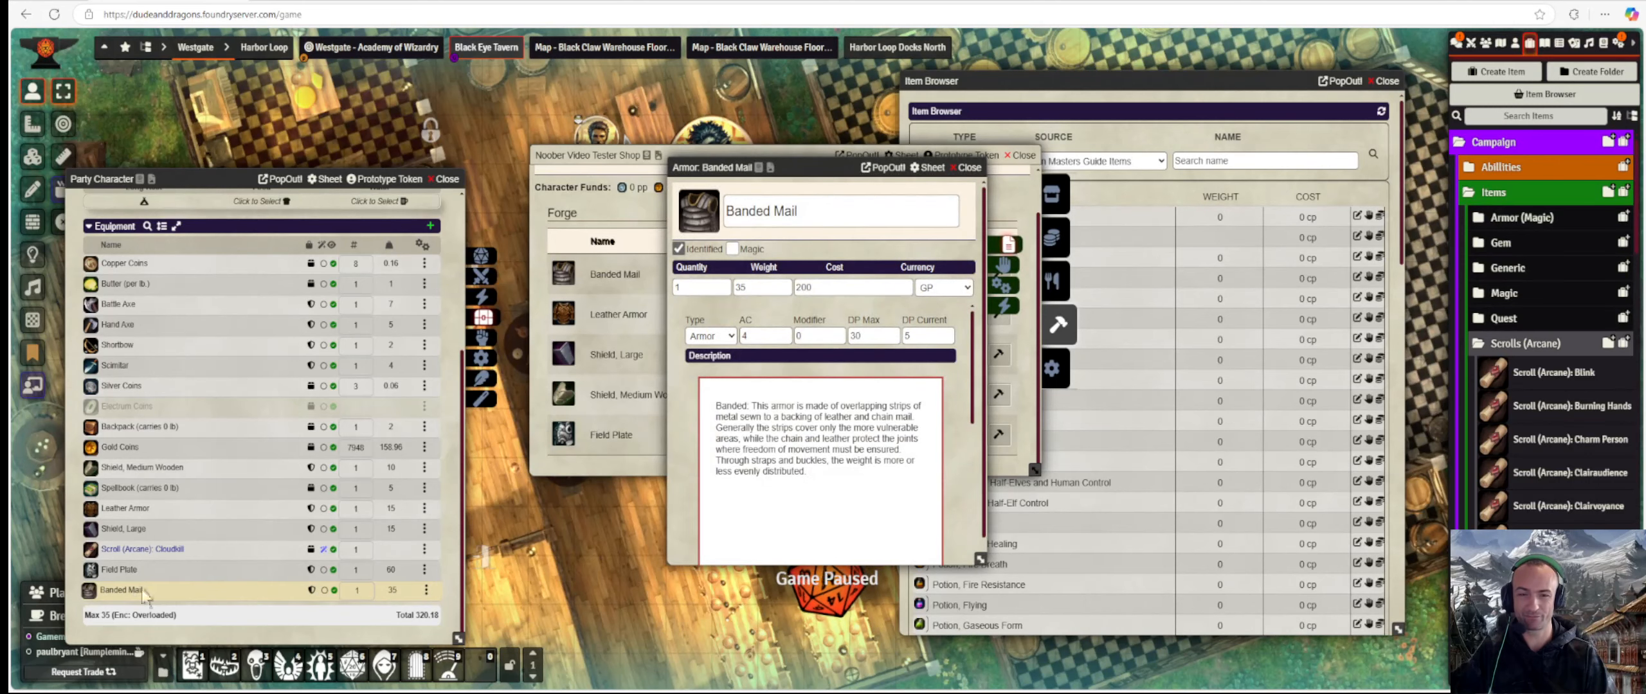
pyautogui.click(861, 289)
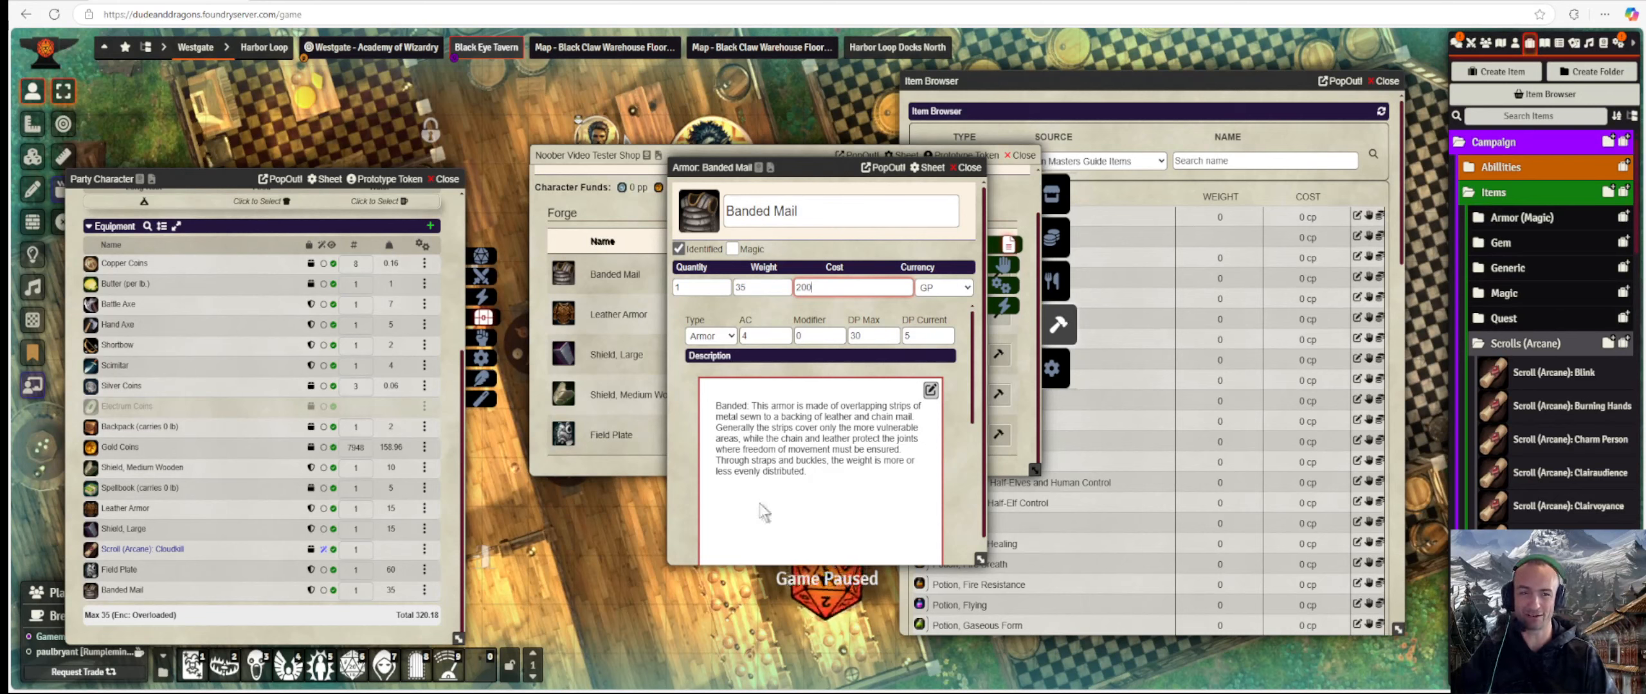
pyautogui.click(965, 167)
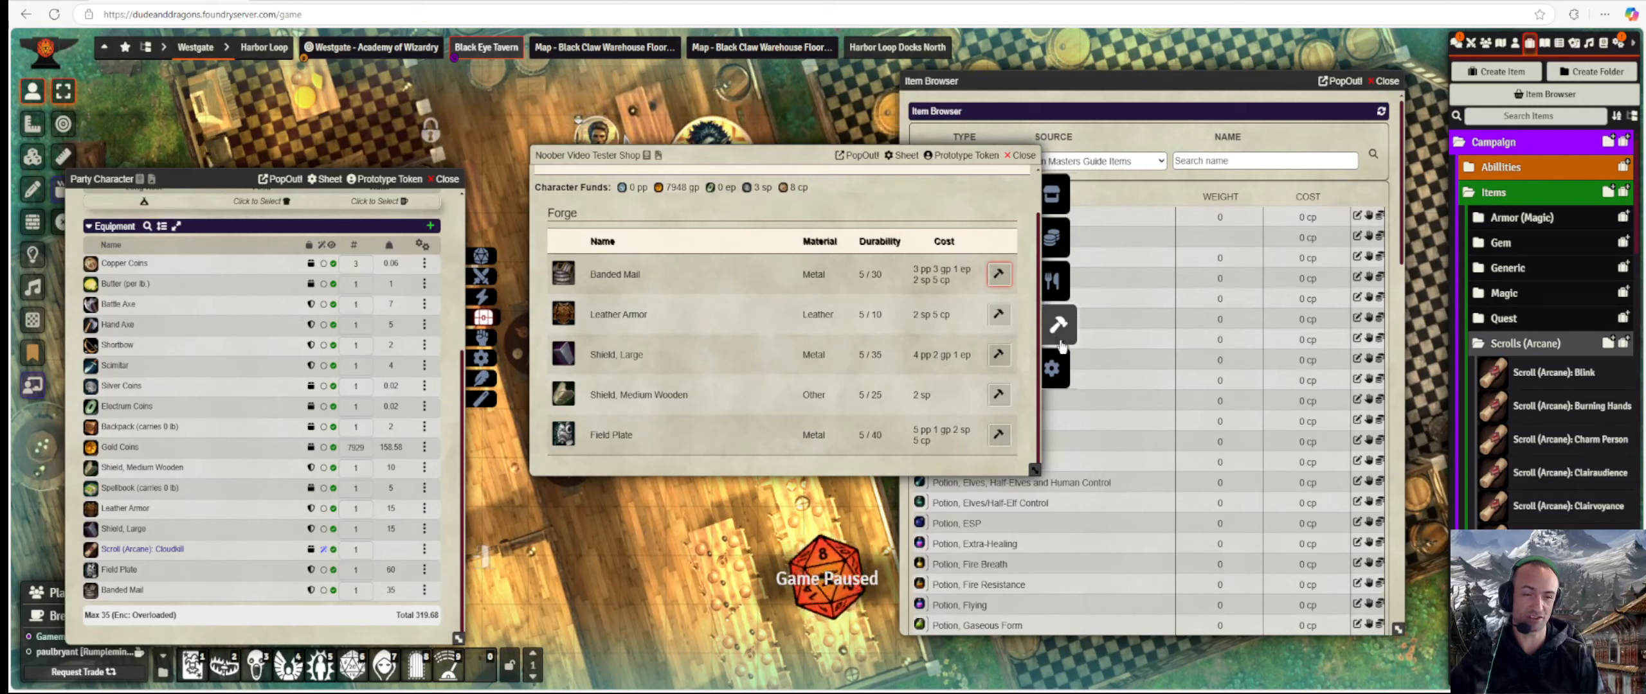
# Refresh the Forge list and pay to repair the Leather Armor, Medium Wooden Shield and Field Plate.
pyautogui.click(1064, 281)
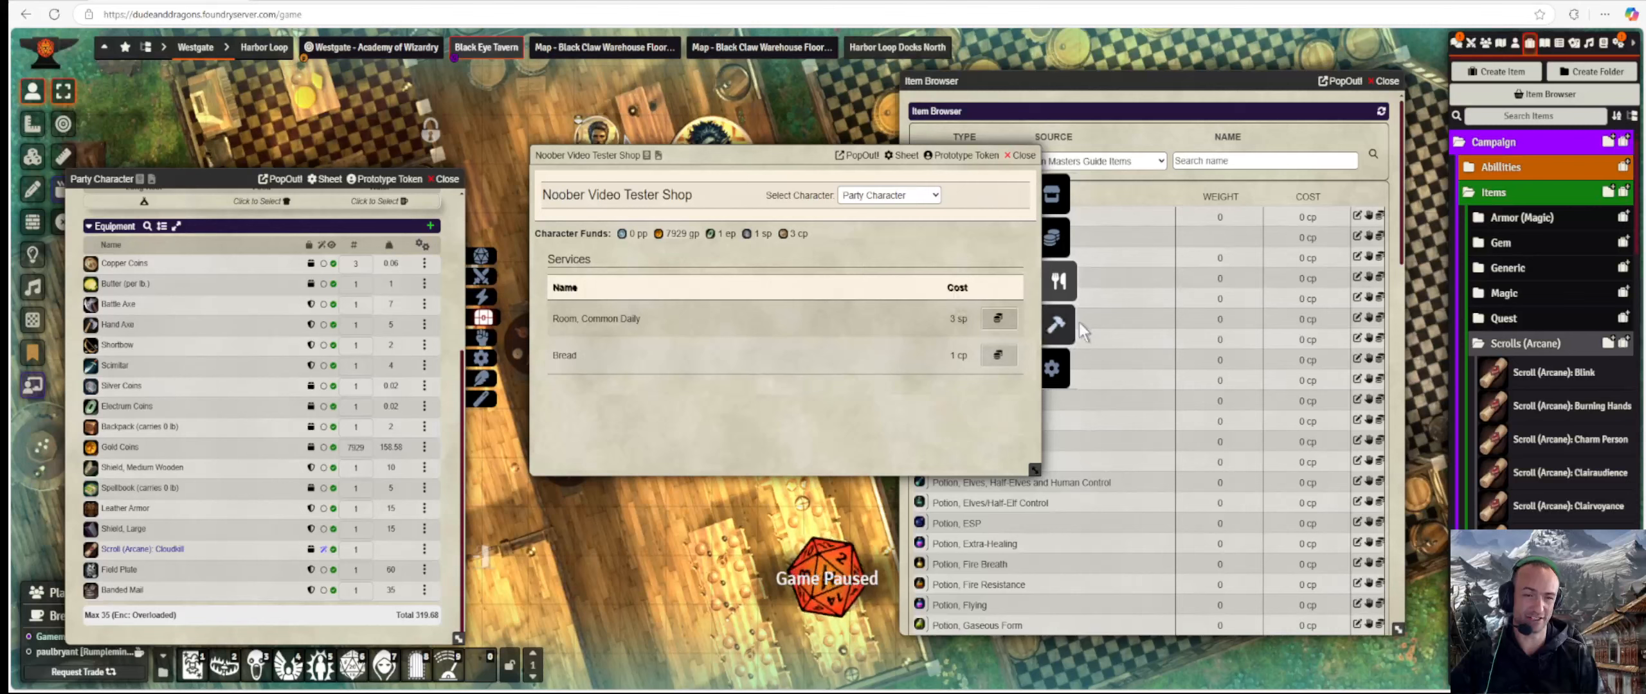
pyautogui.click(1071, 324)
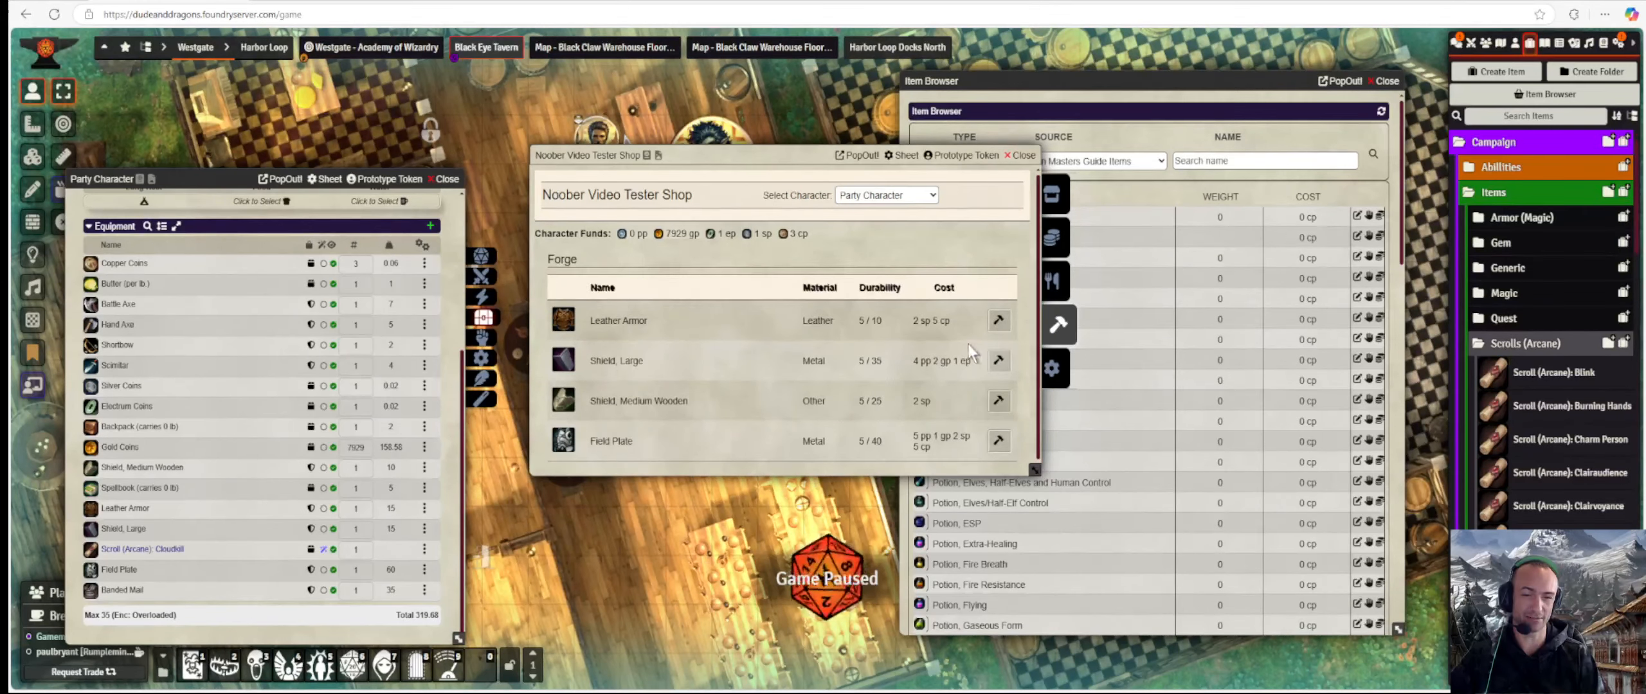
pyautogui.click(998, 361)
pyautogui.click(998, 401)
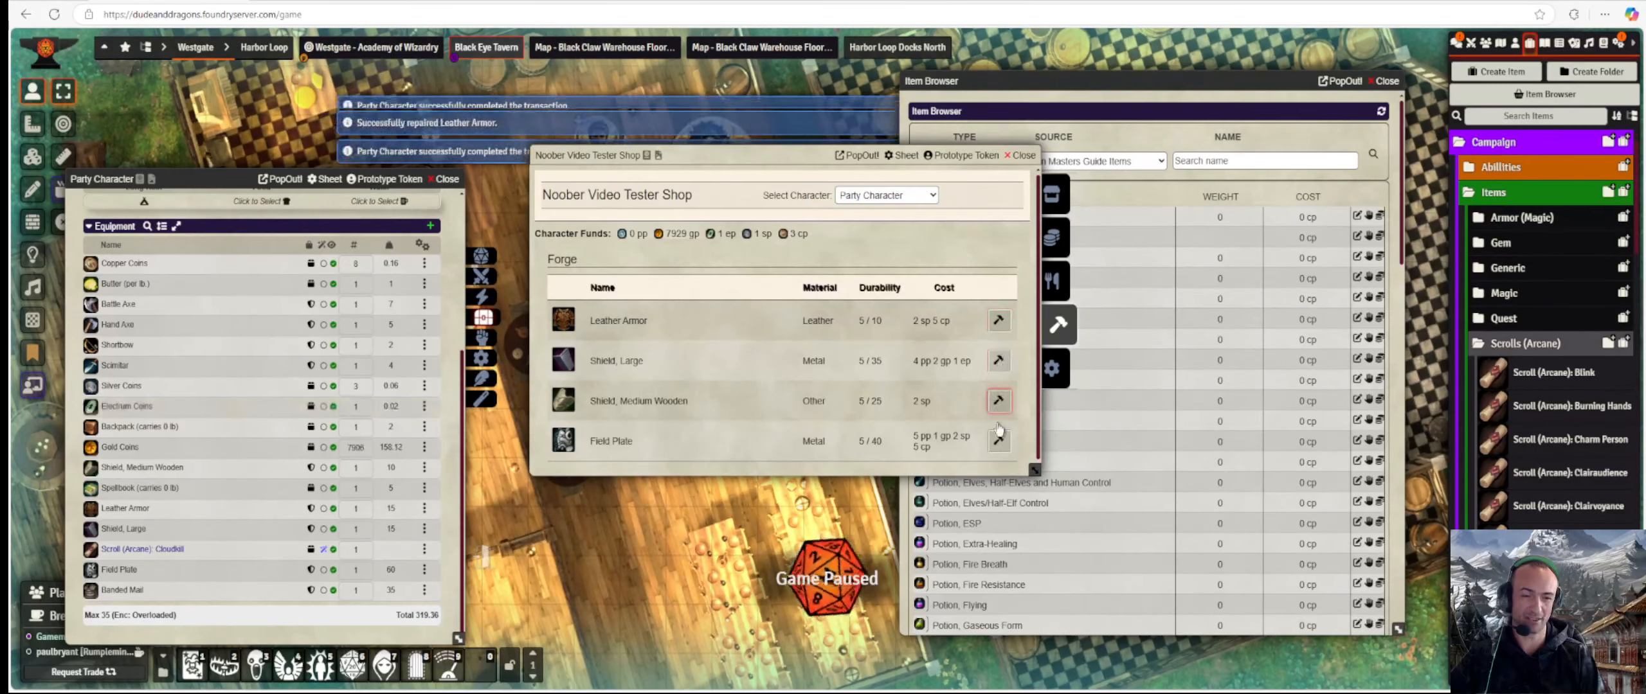
pyautogui.click(998, 441)
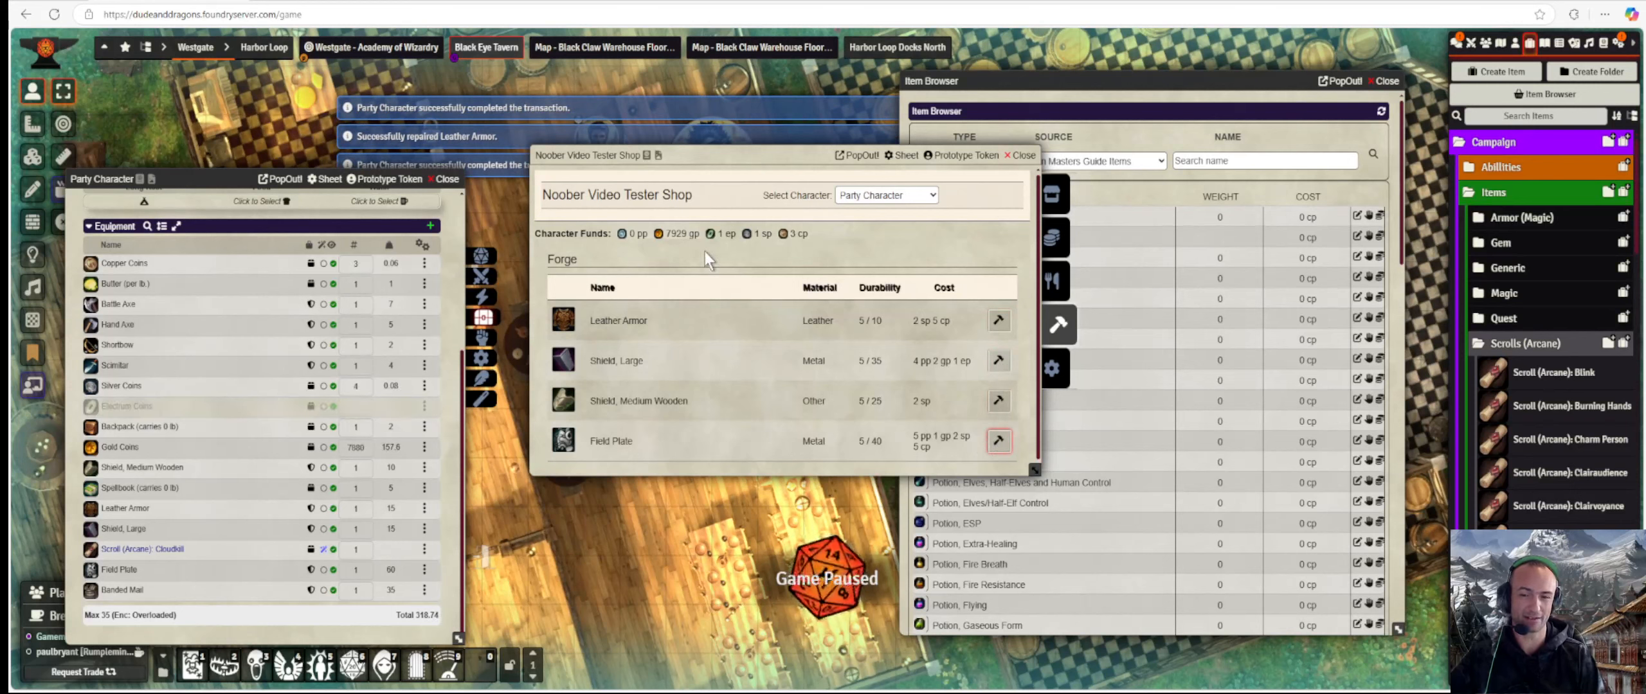
# Refresh the Forge list to confirm nothing remains, then open the Banded Mail to check its durability.
pyautogui.click(1054, 281)
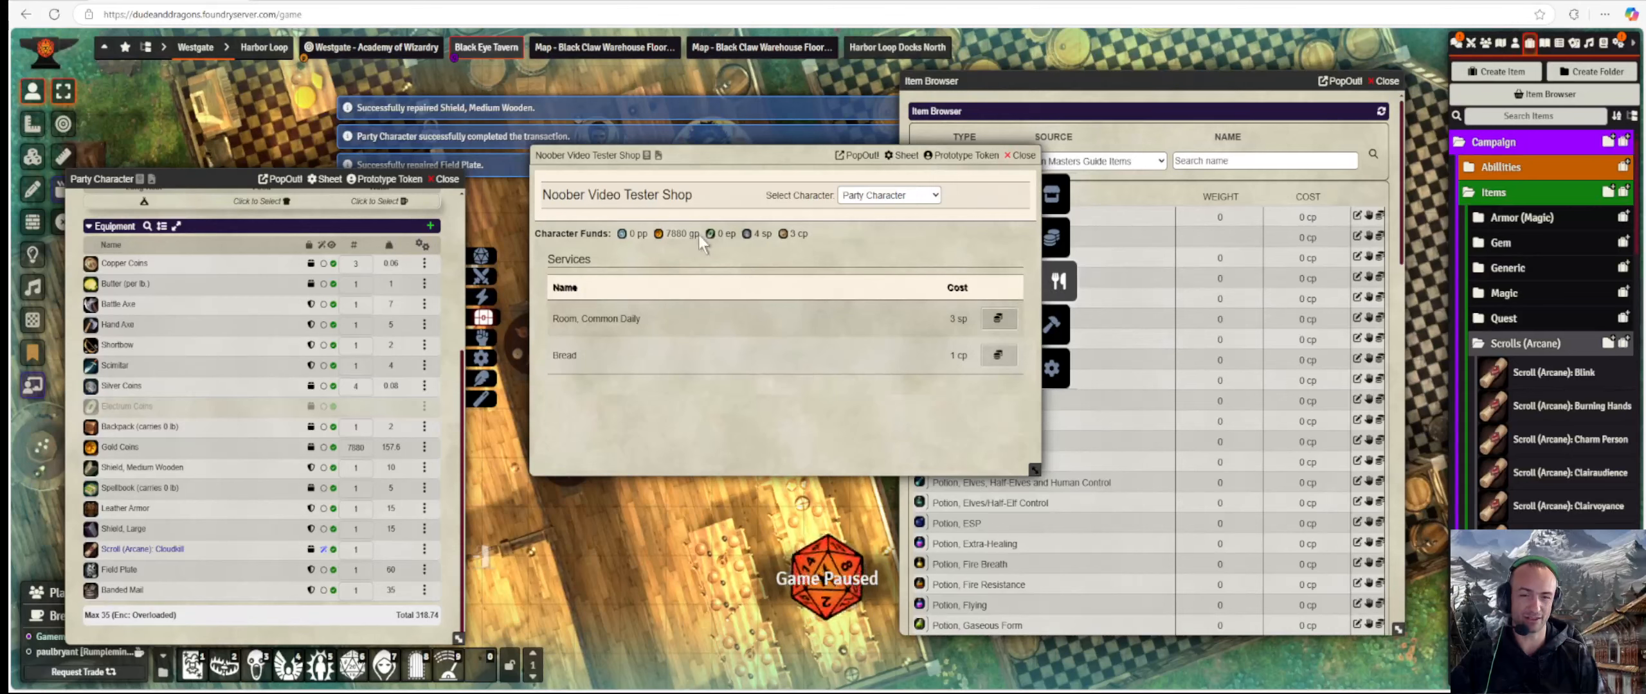
pyautogui.click(1053, 327)
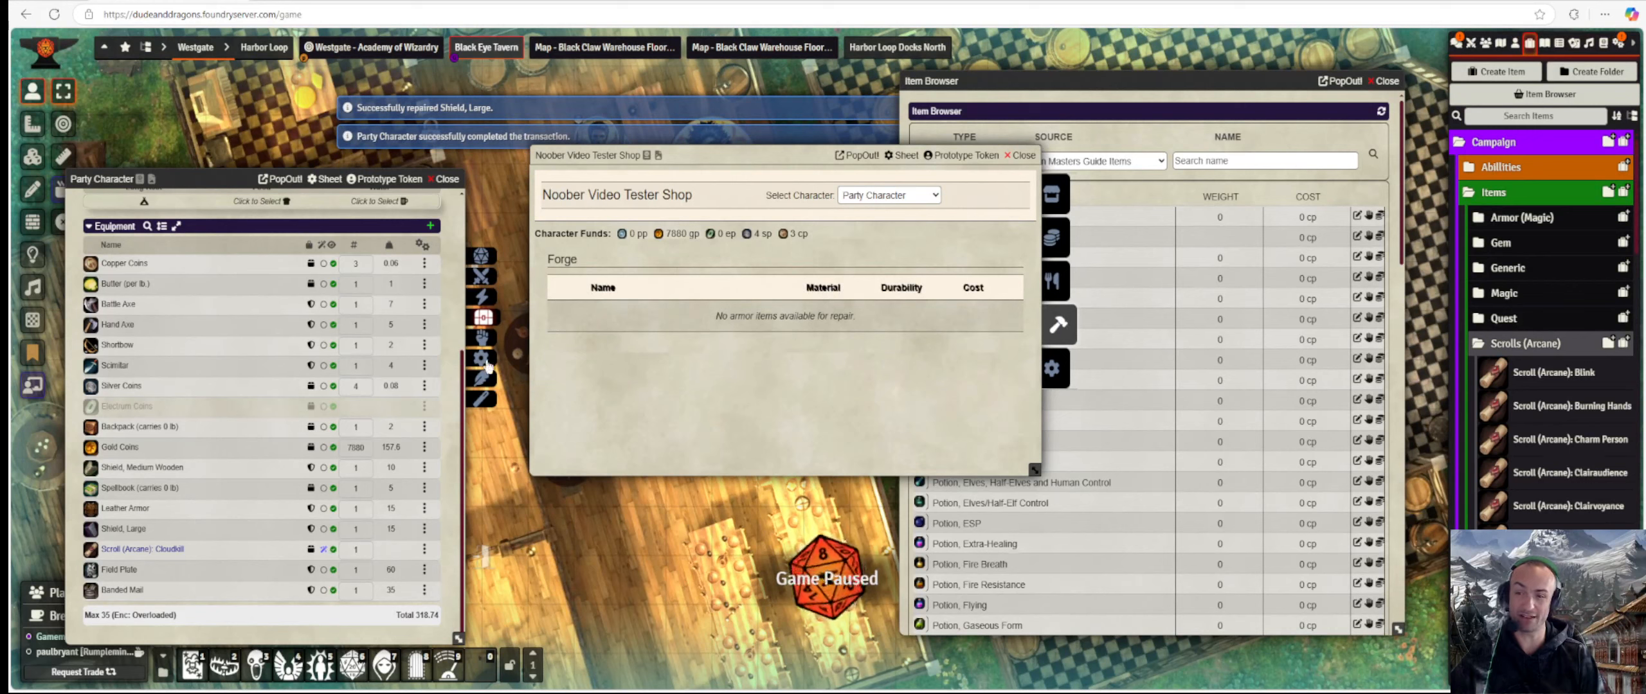
pyautogui.click(131, 588)
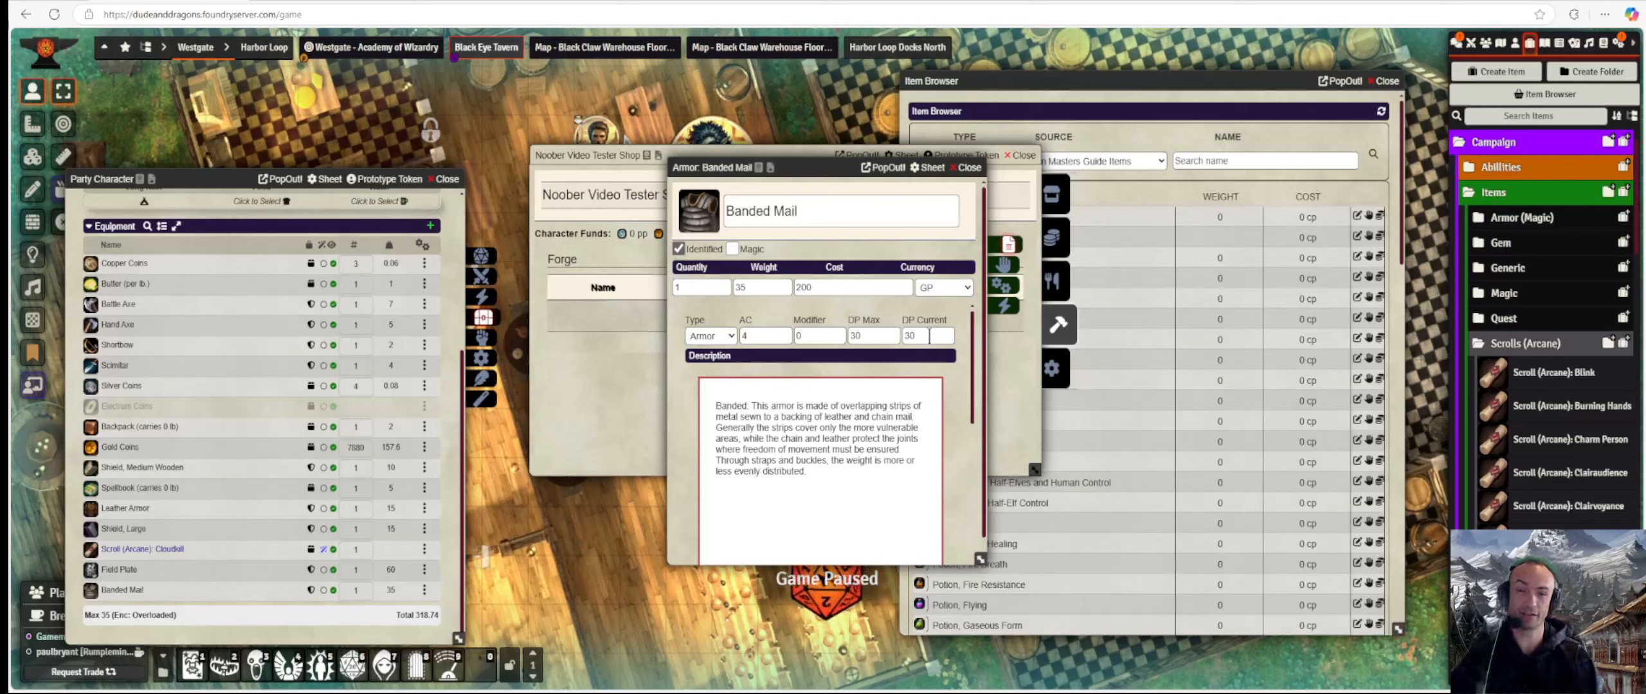
# Close the Banded Mail sheet and show the Party Character's inventory for selling in the shop.
pyautogui.click(964, 168)
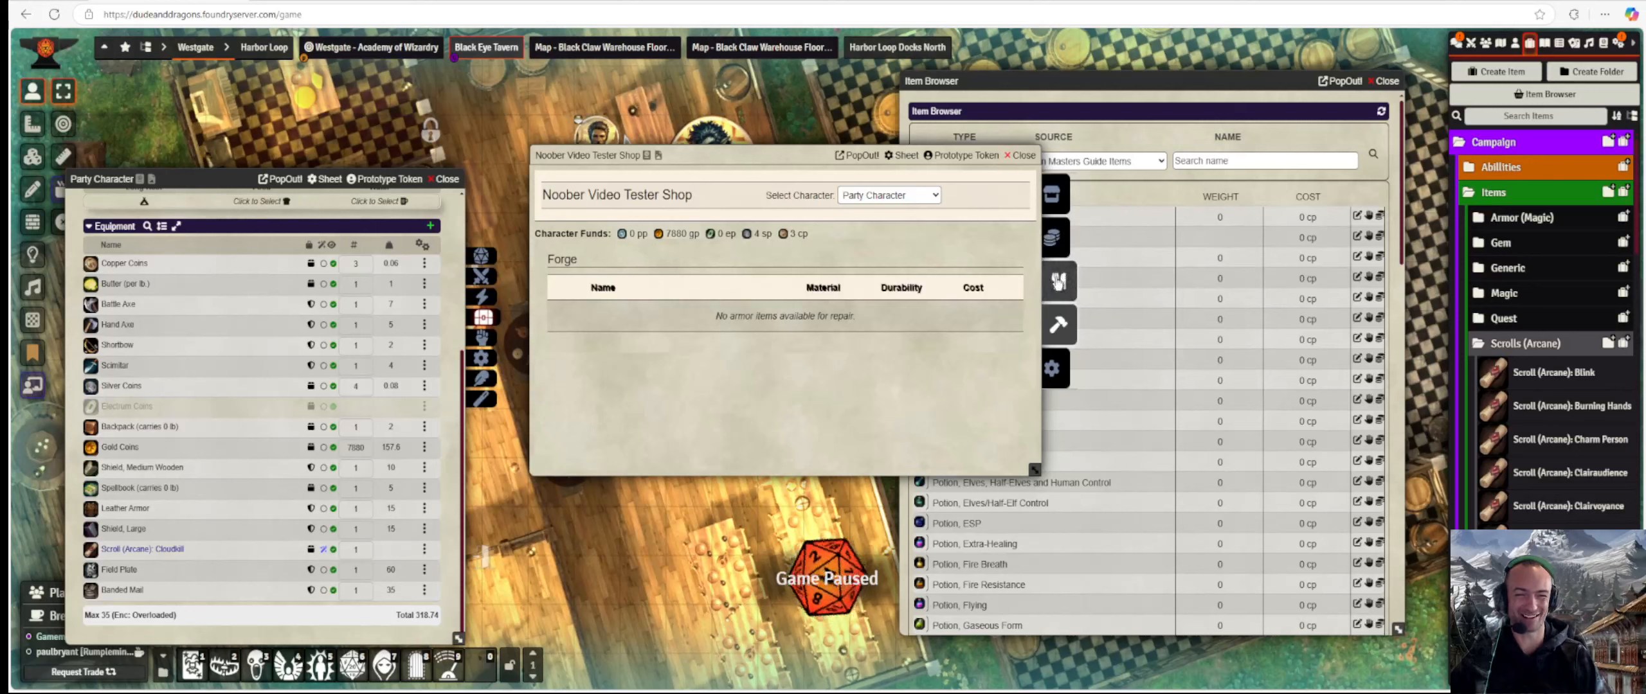
pyautogui.click(1057, 238)
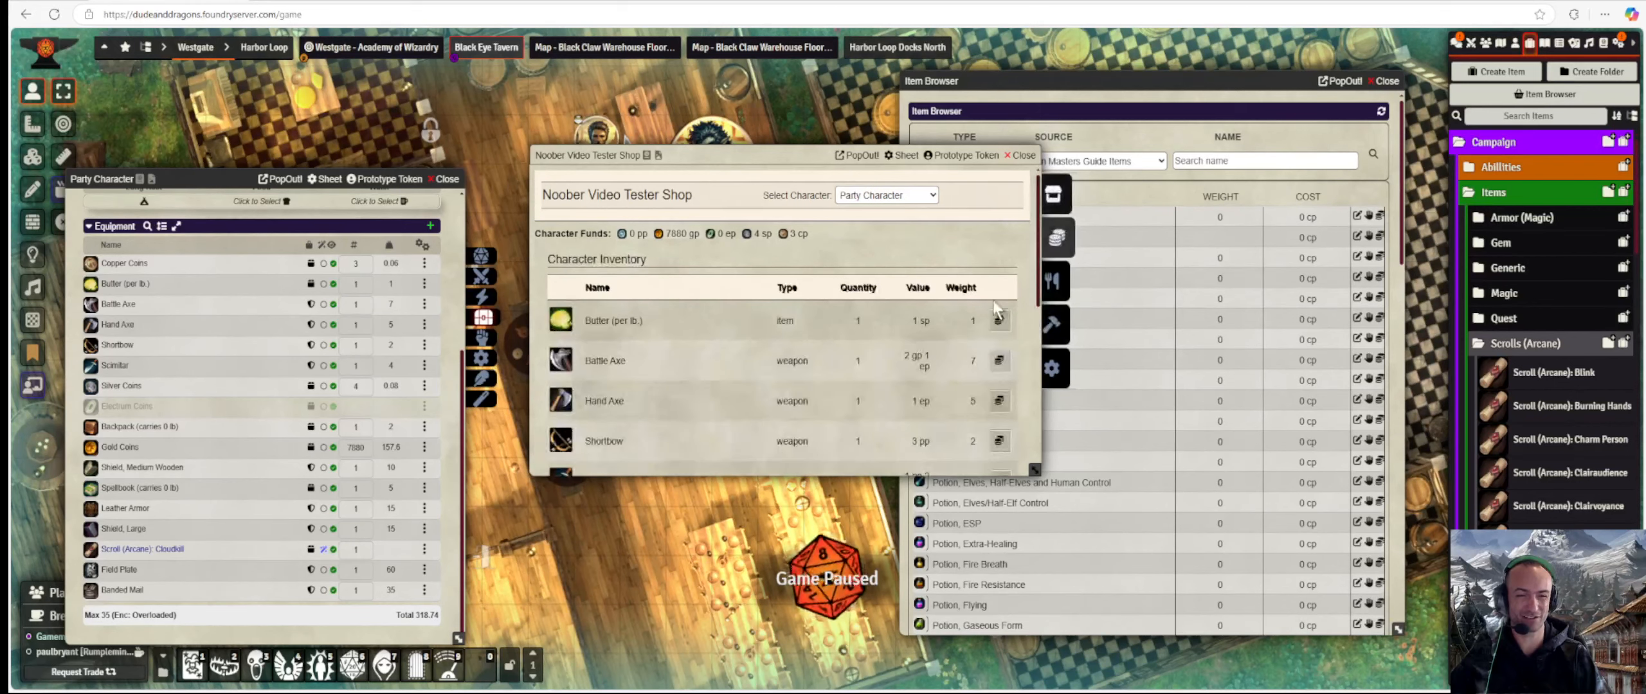
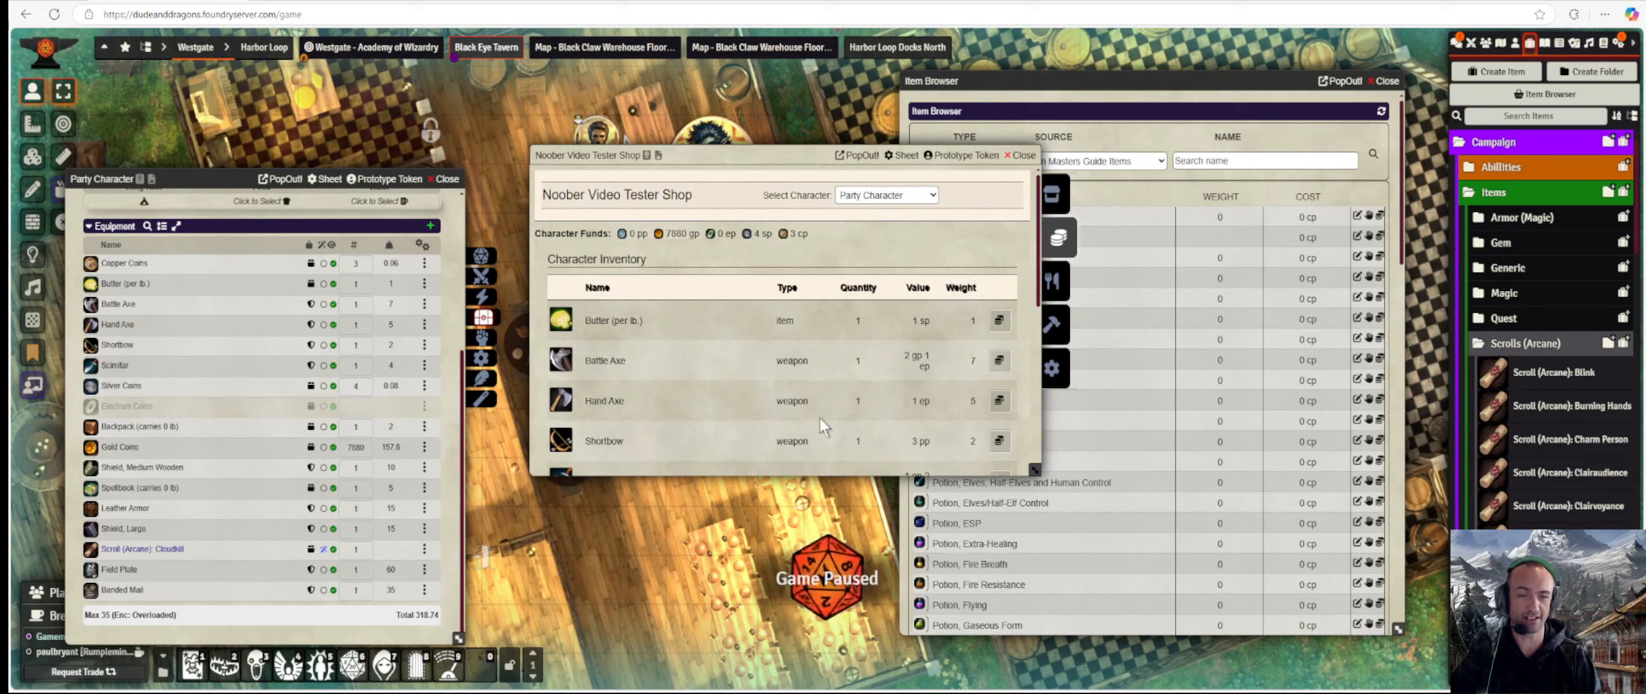
# Sell one Shortbow from the party's inventory to the shop for 3 pp.
pyautogui.scroll(-3, 820, 418)
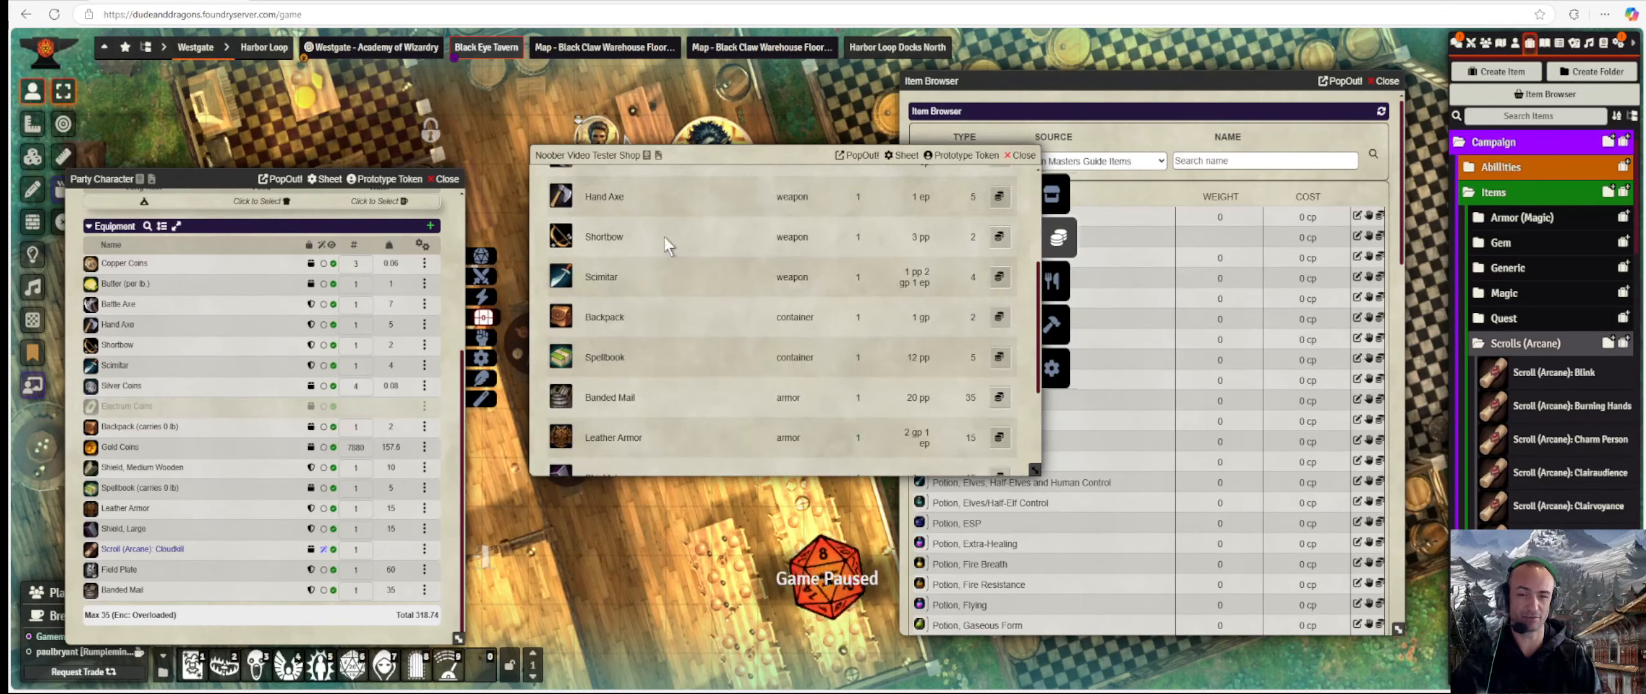
pyautogui.scroll(3, 898, 289)
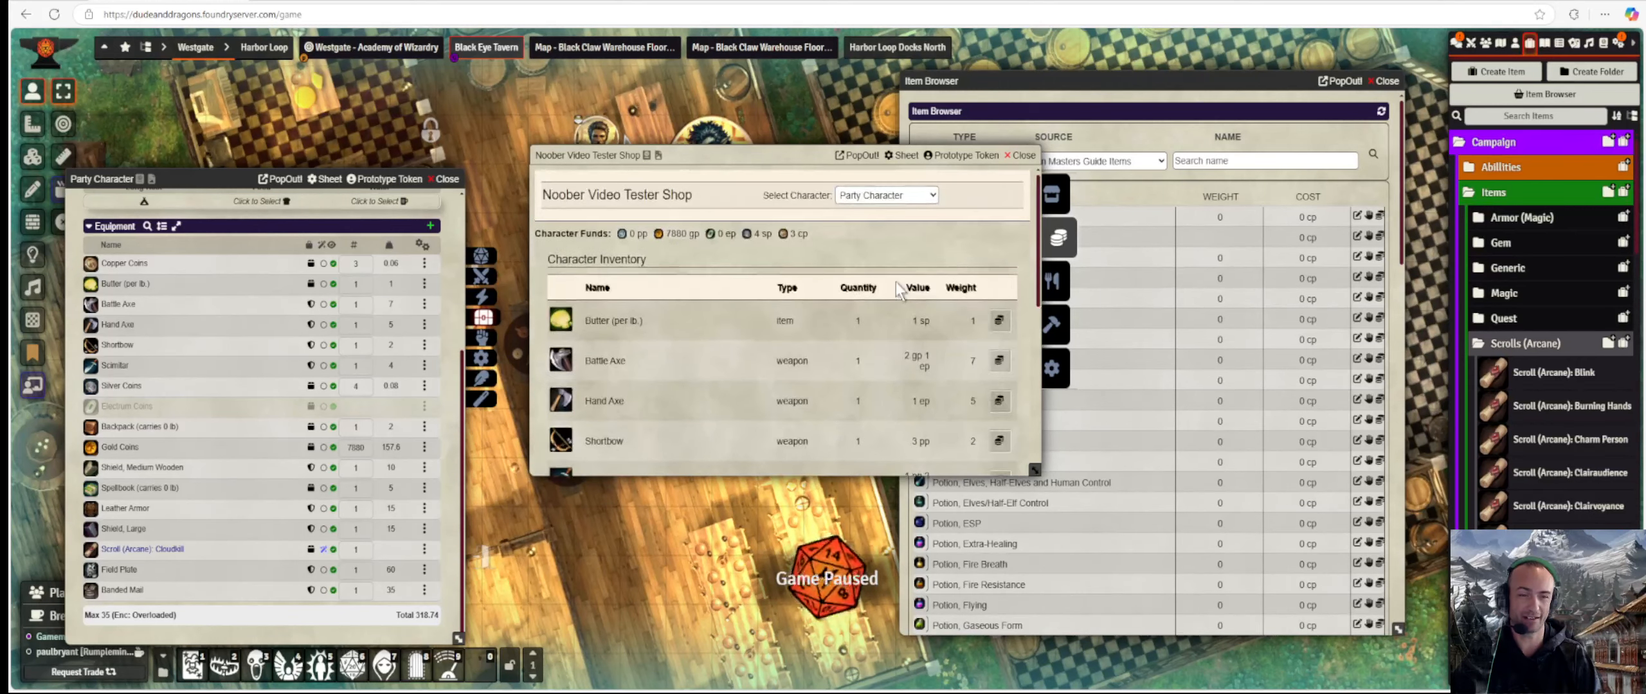
pyautogui.scroll(-3, 870, 257)
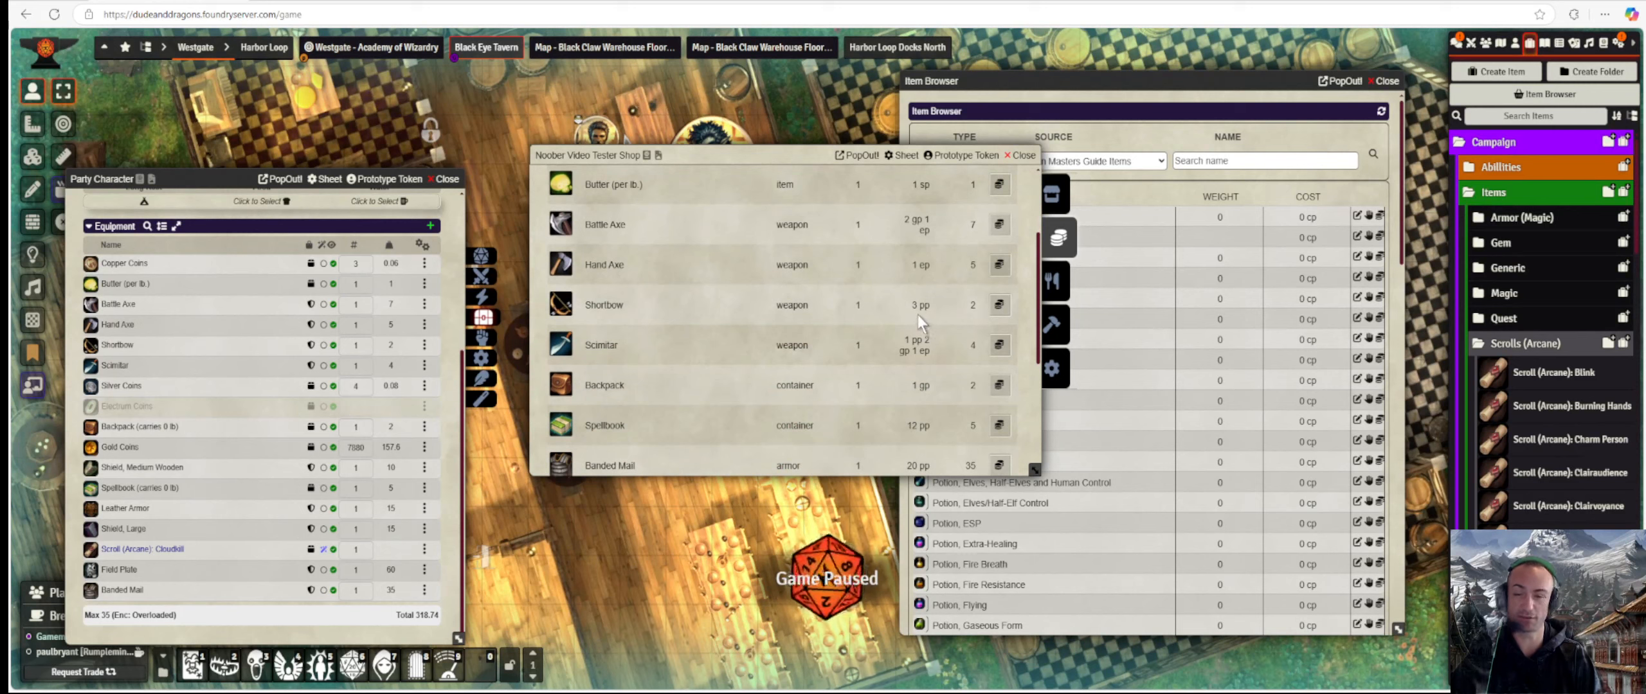
pyautogui.click(1003, 309)
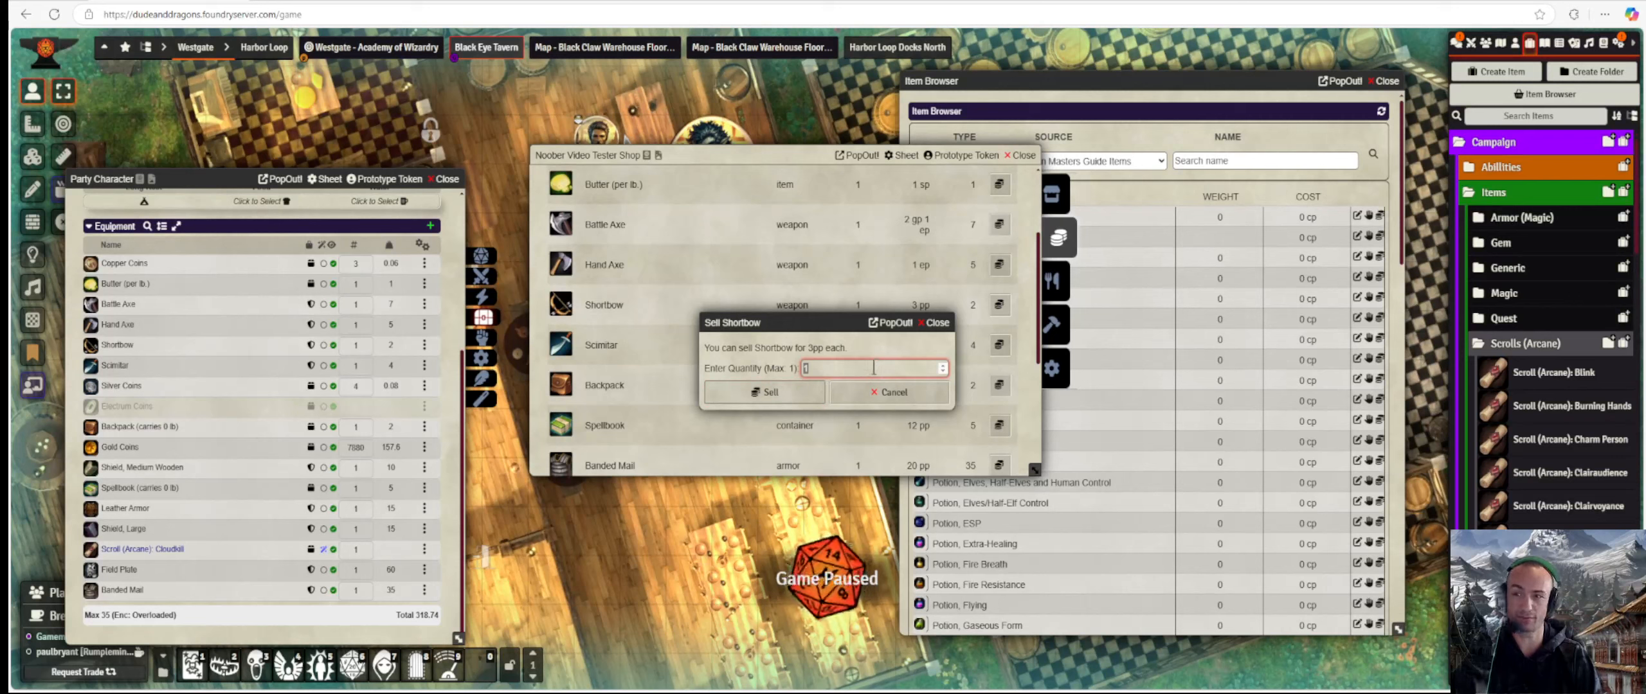
pyautogui.click(756, 392)
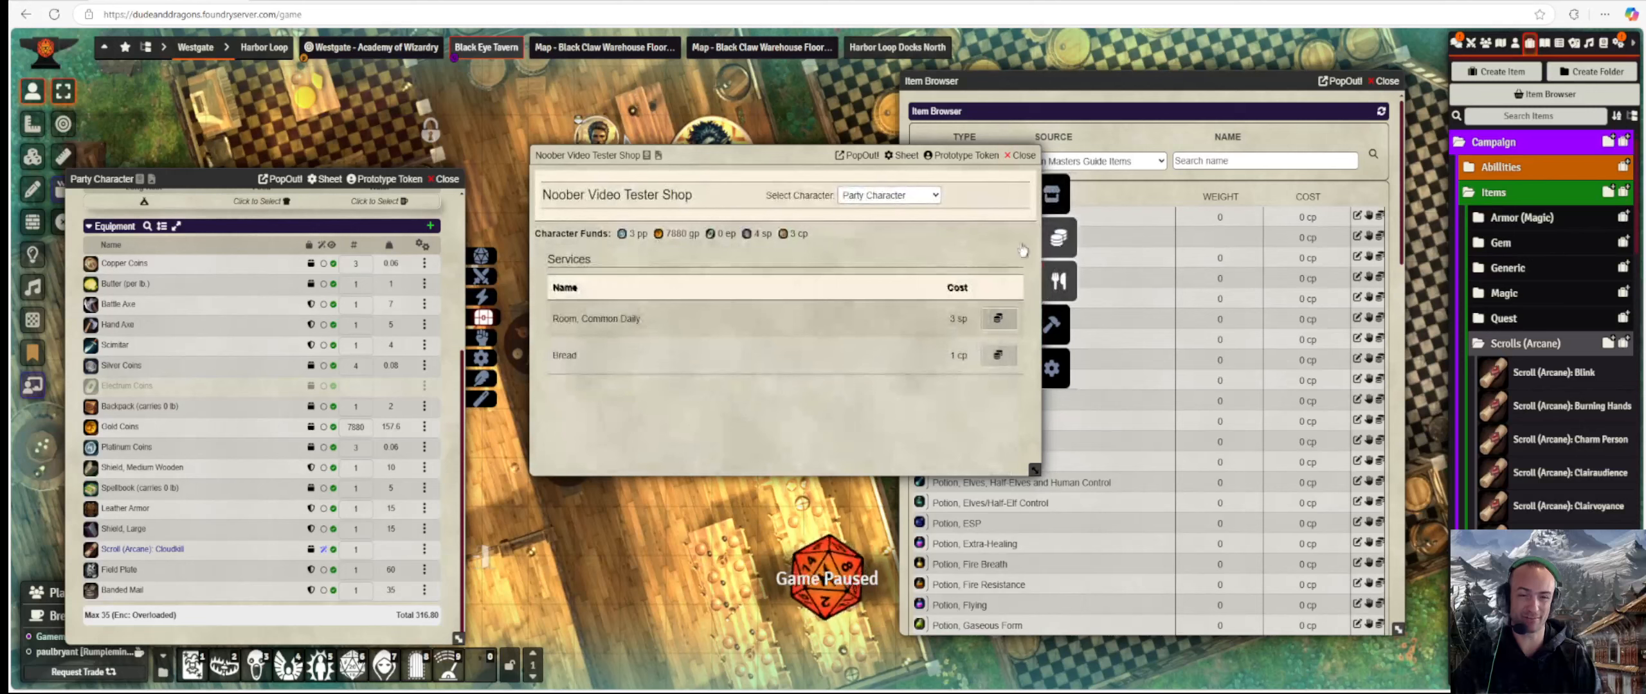
# In the shop's stock, inspect the Shortbow's item sheet, now priced at 6 pp, across its tabs.
pyautogui.scroll(-8, 679, 370)
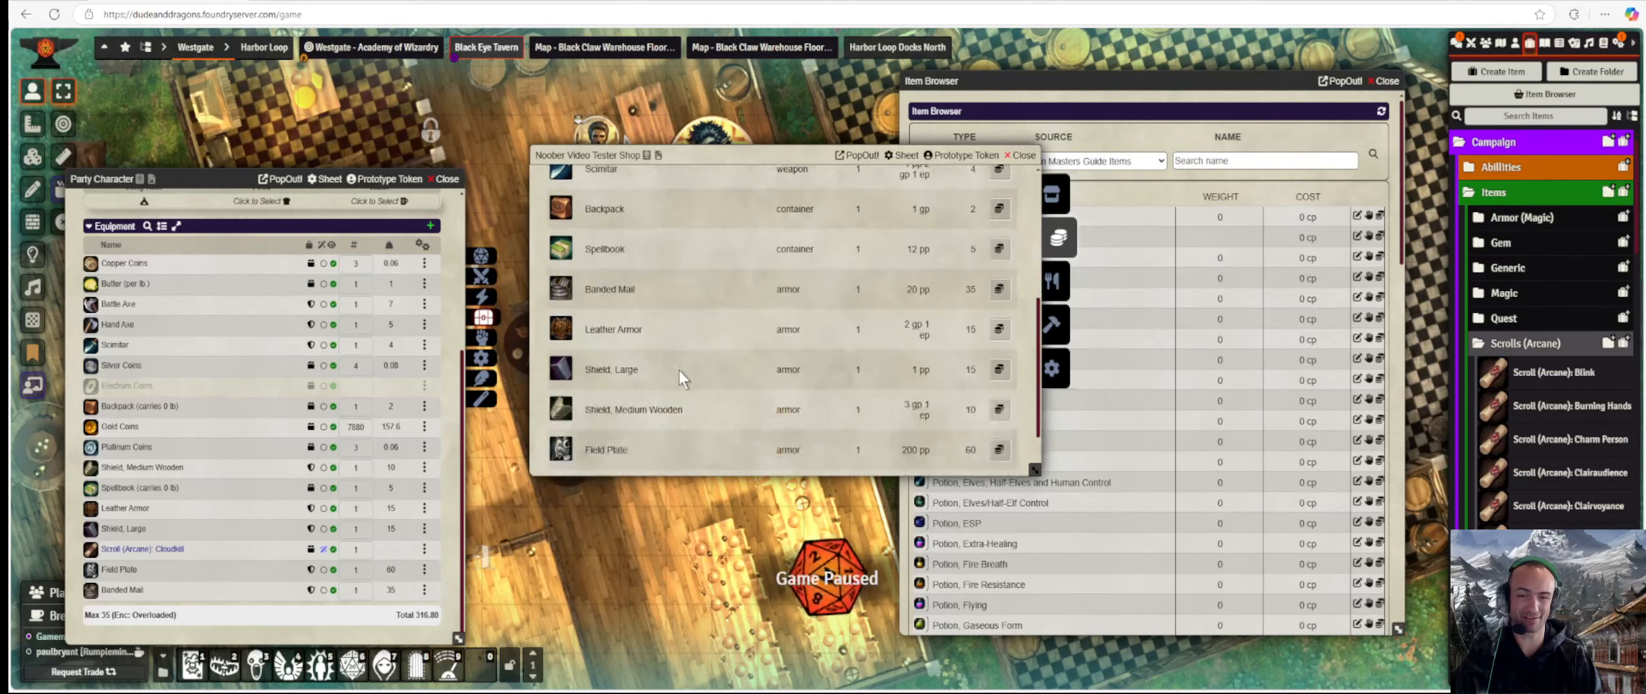
pyautogui.click(1057, 194)
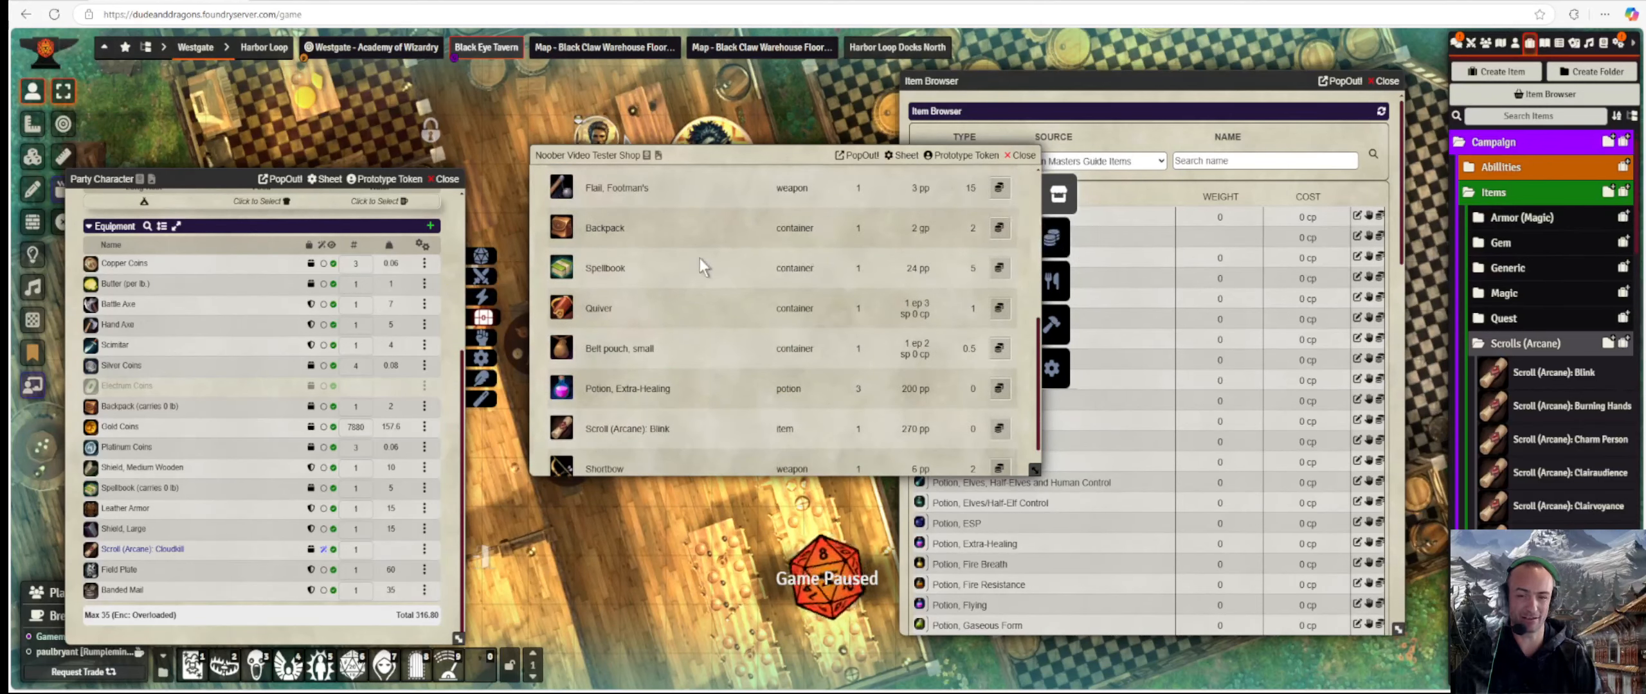
pyautogui.scroll(-1, 700, 257)
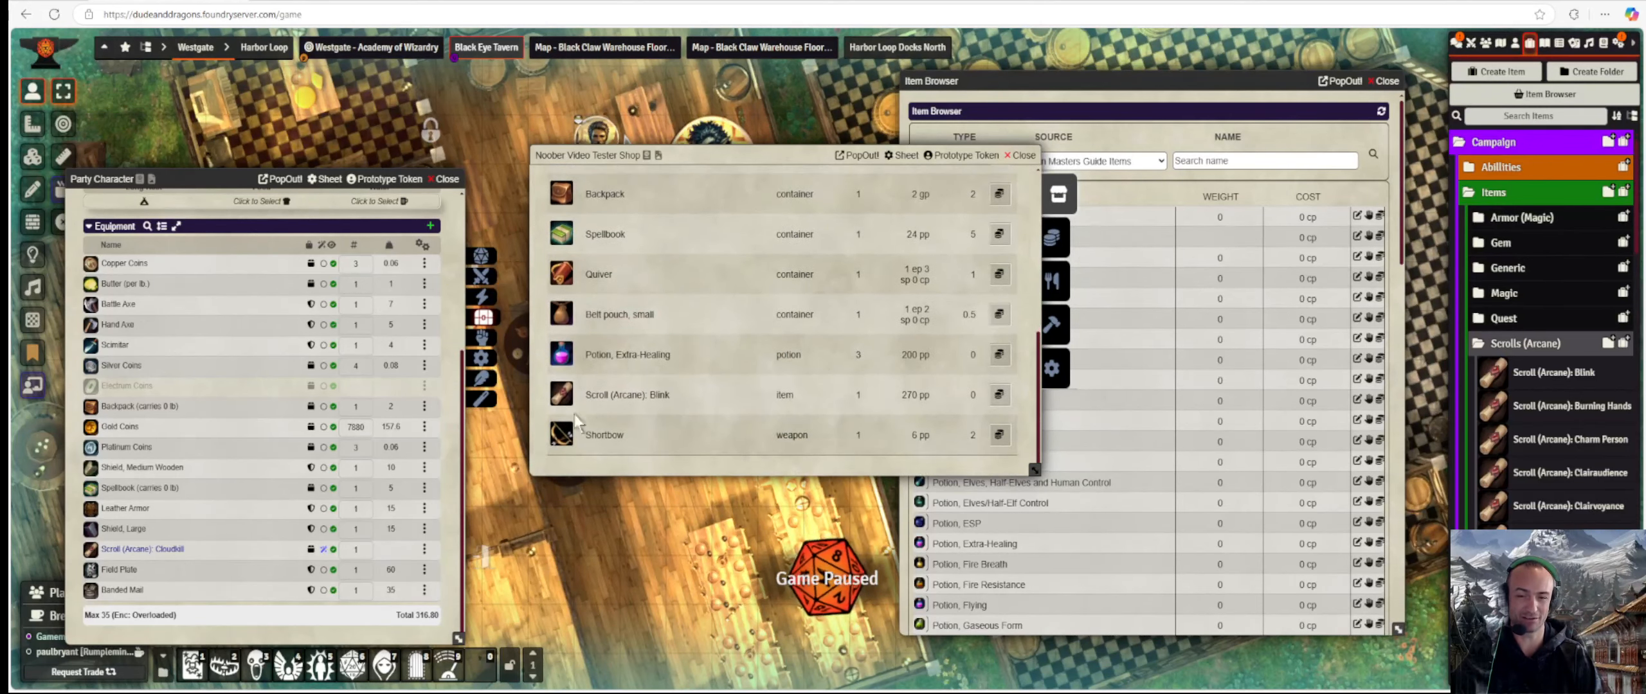
pyautogui.click(605, 435)
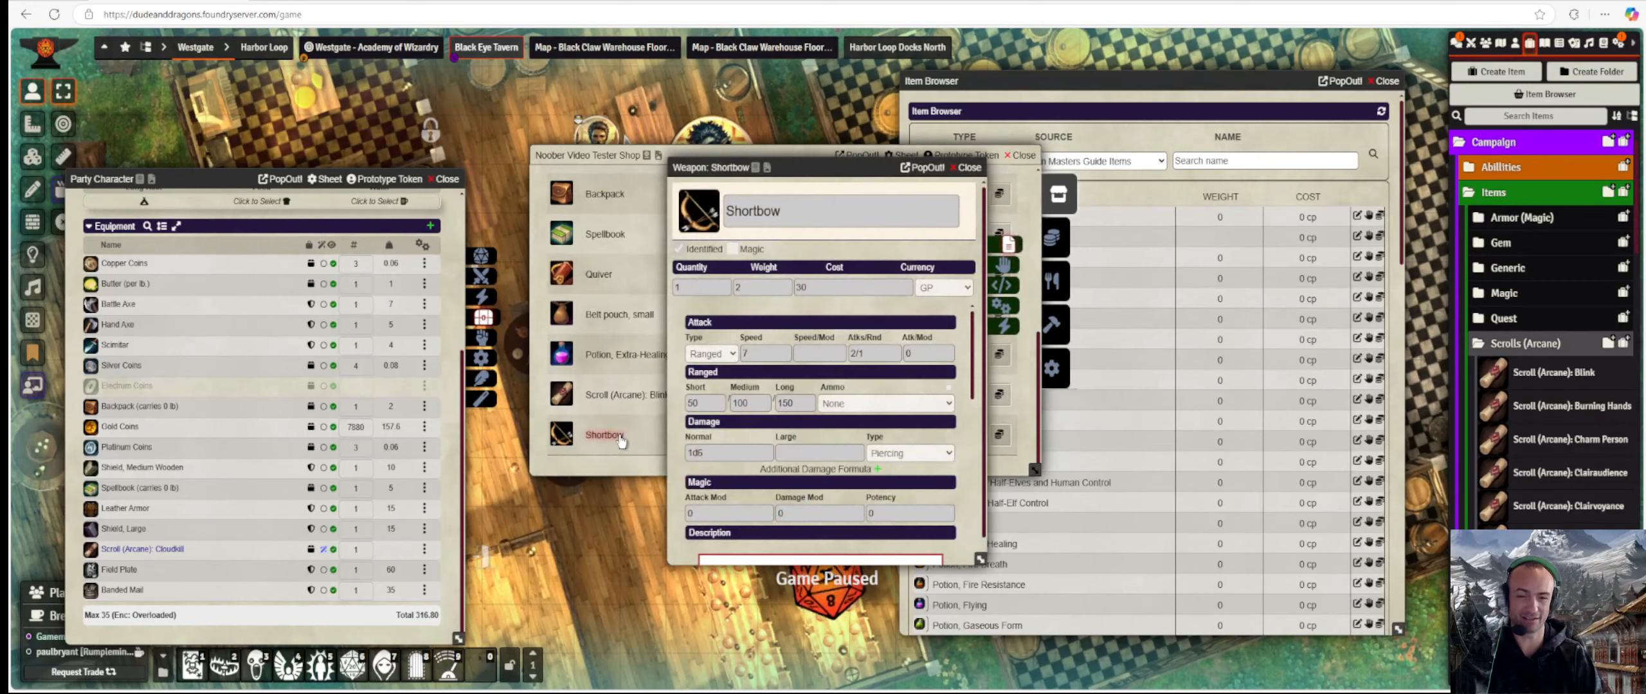
pyautogui.click(1003, 265)
pyautogui.click(1004, 285)
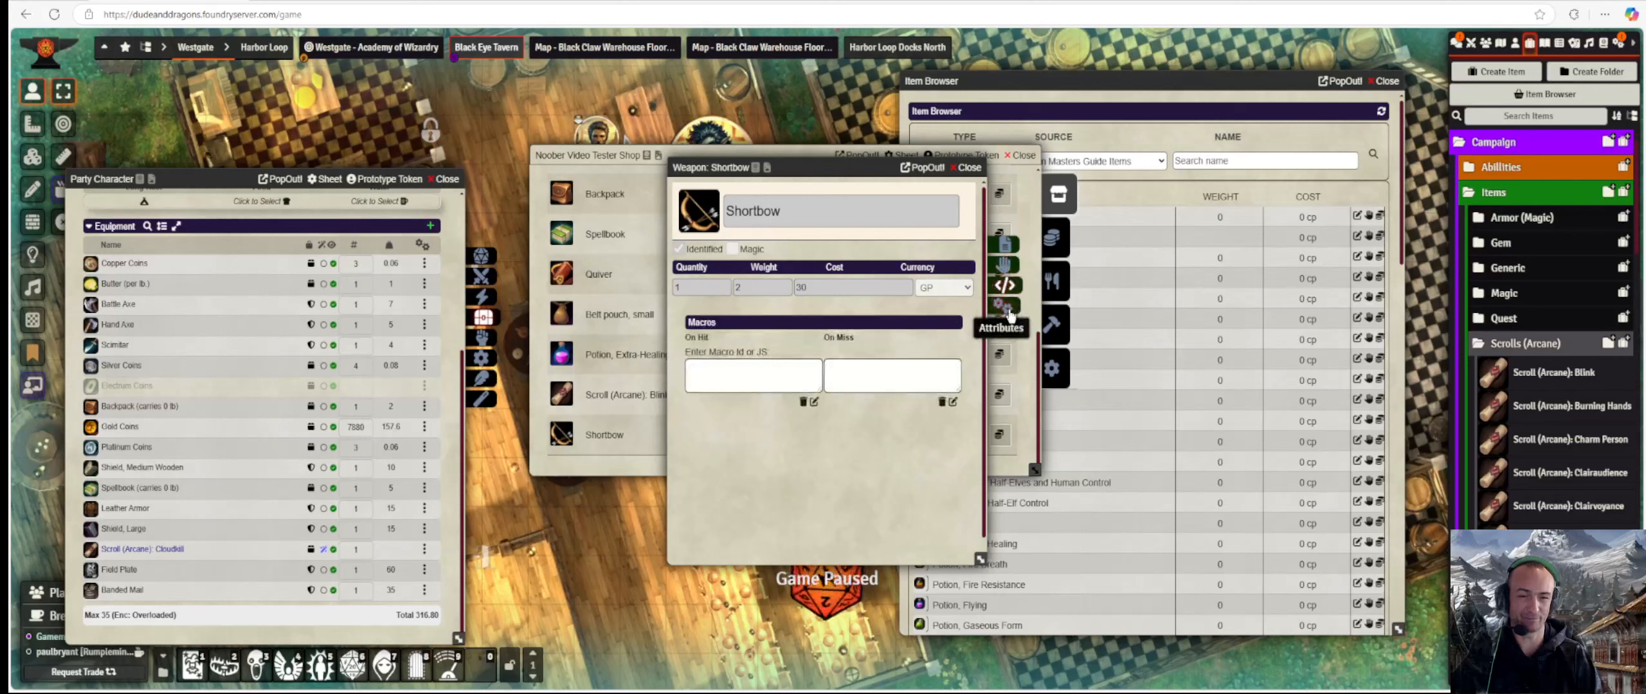
pyautogui.click(1008, 308)
pyautogui.click(1007, 325)
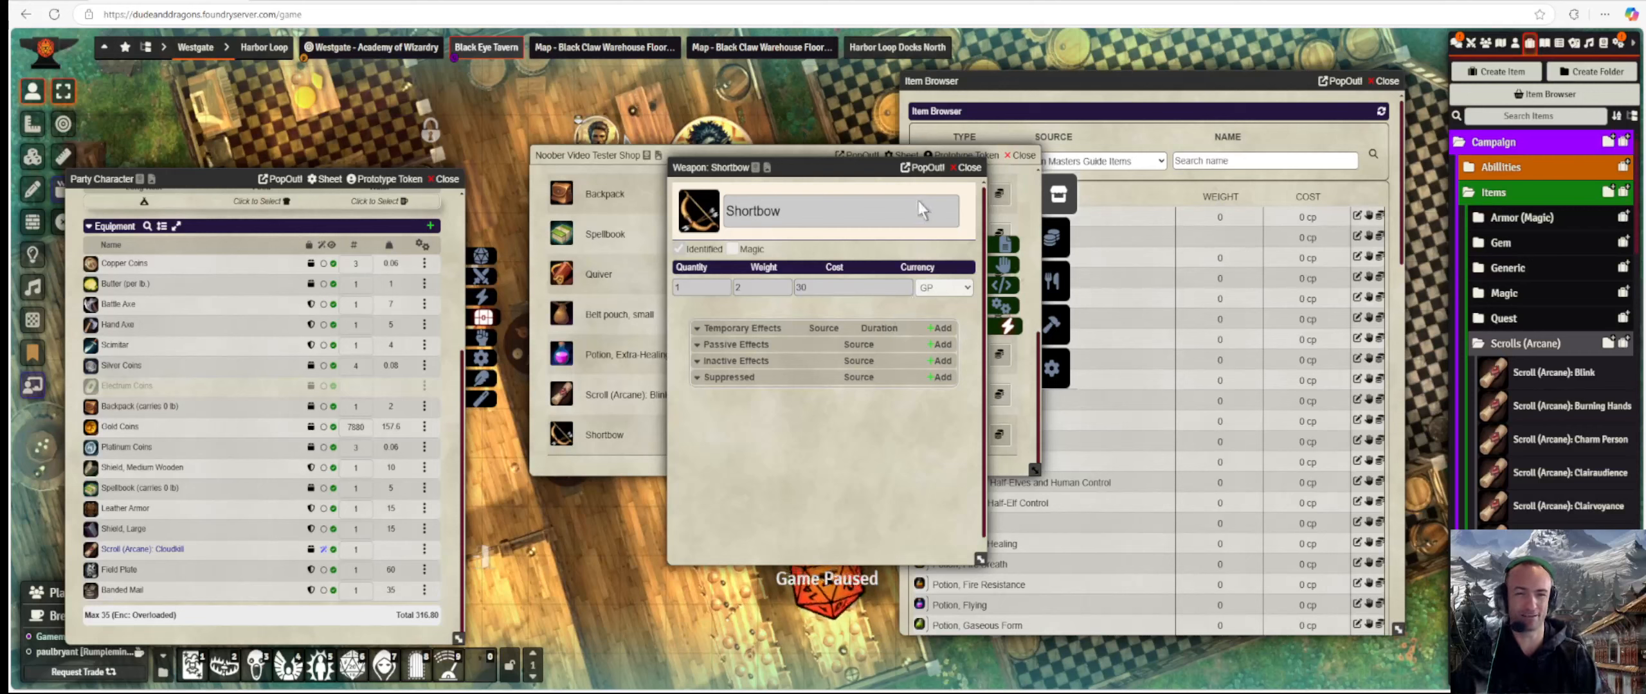
pyautogui.click(962, 167)
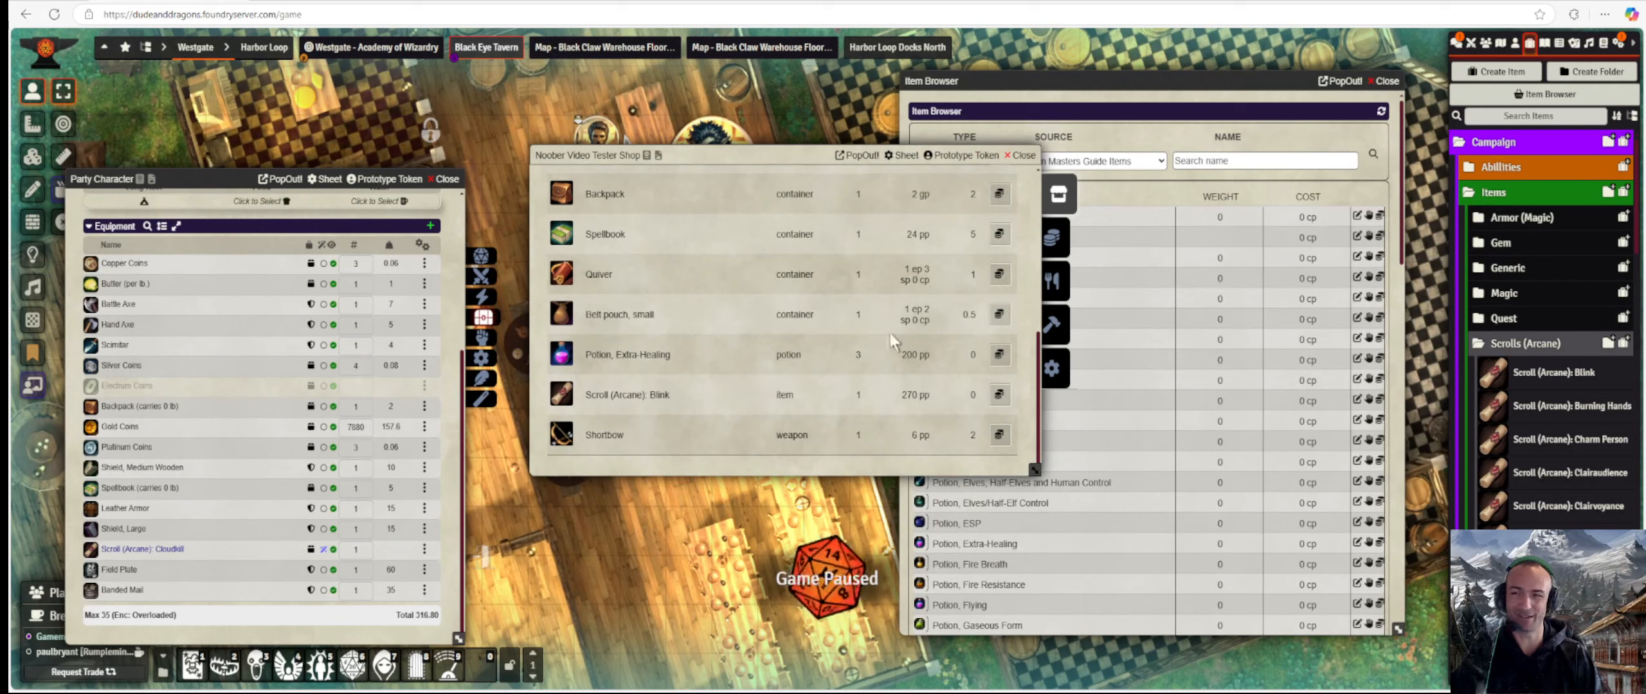
# Scroll the Character Inventory to review Butter, weapons, Field Plate at 200 pp and the Cloudkill scroll.
pyautogui.scroll(-5, 936, 399)
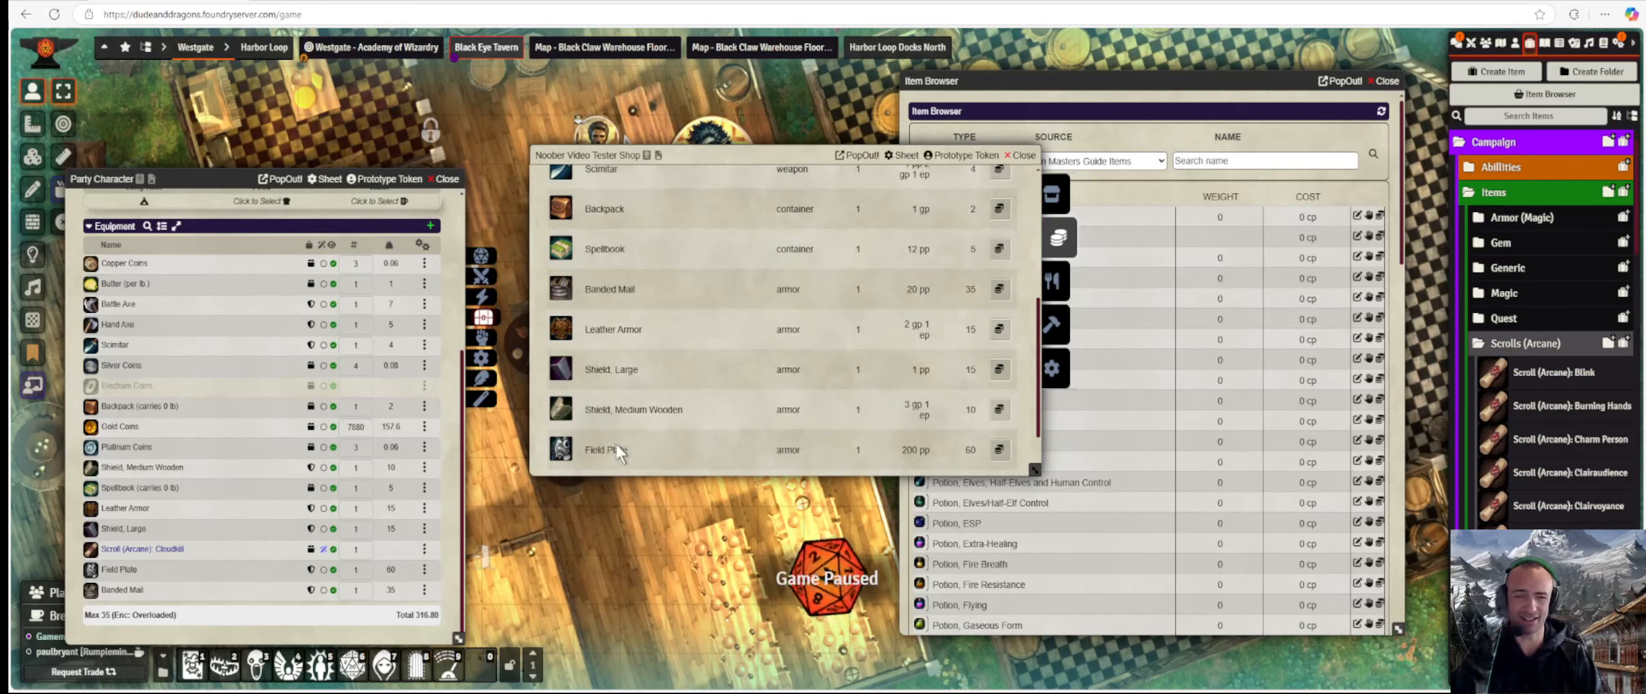
pyautogui.scroll(5, 754, 295)
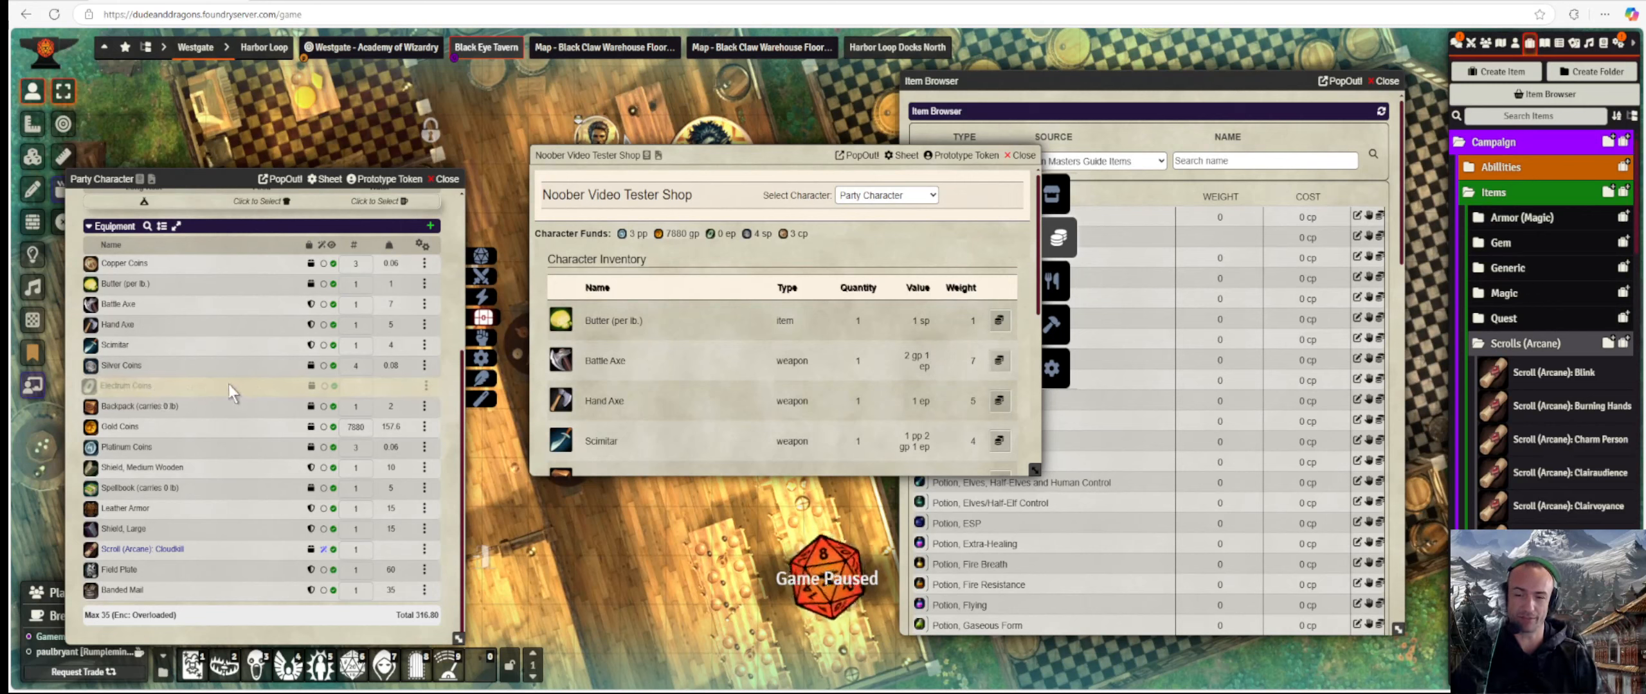
pyautogui.scroll(-1, 774, 311)
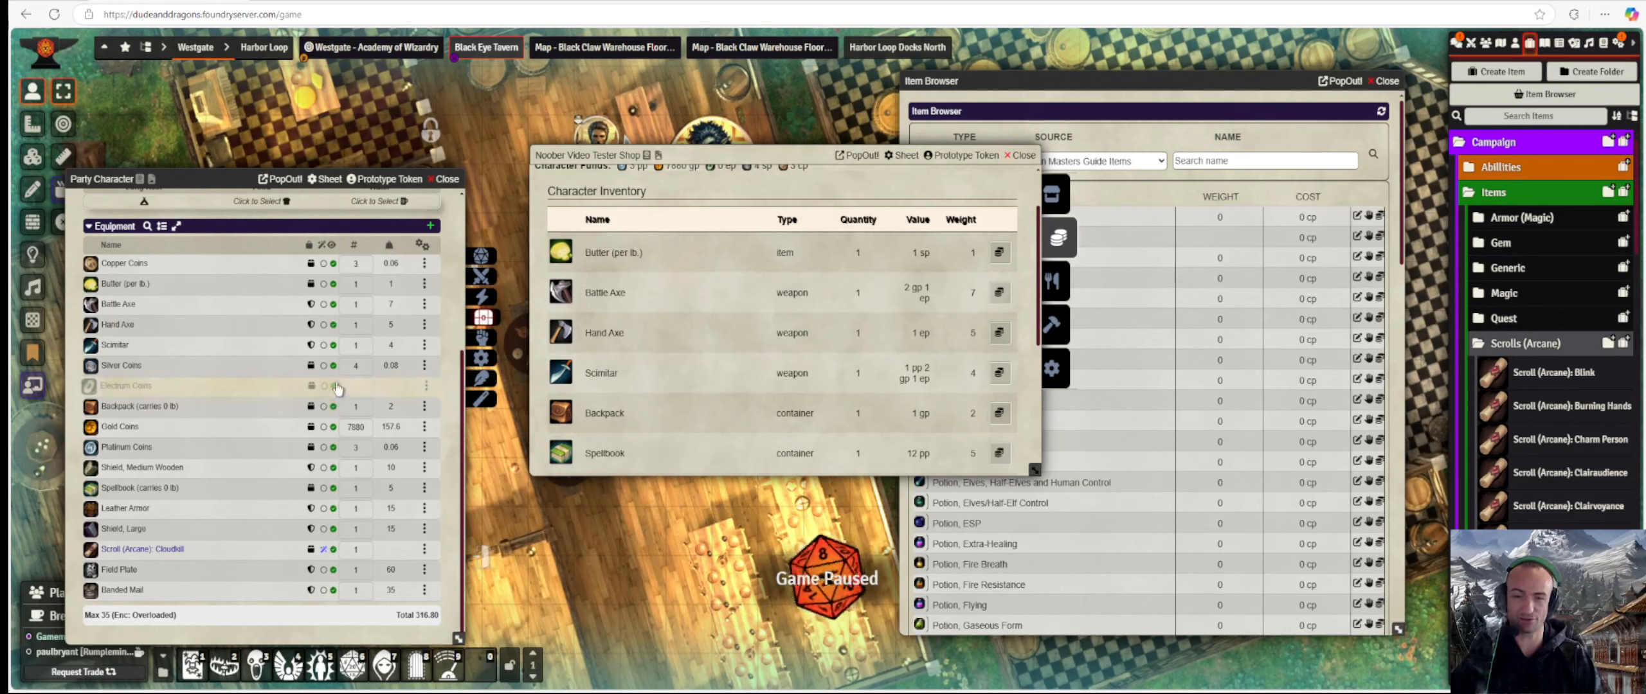
pyautogui.scroll(-4, 642, 322)
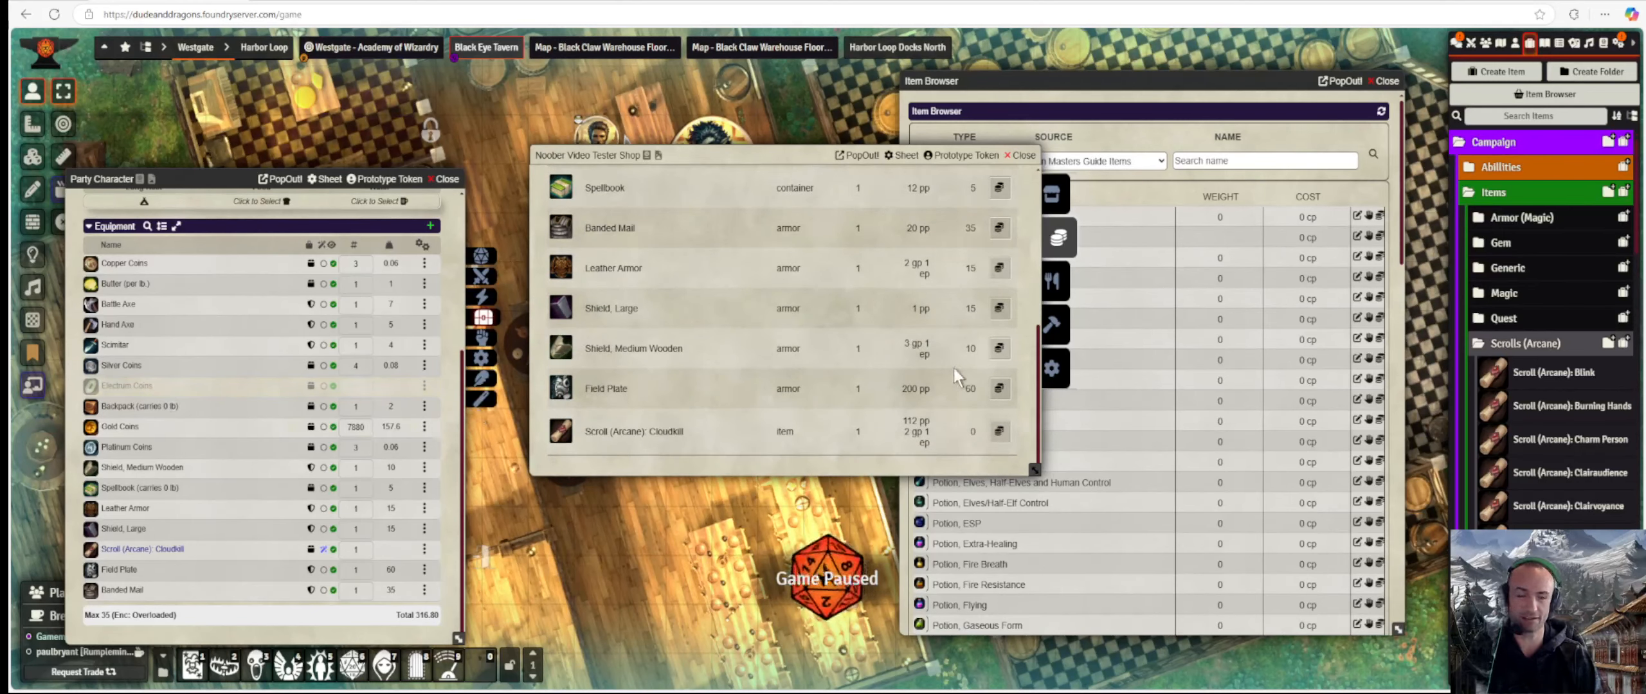
pyautogui.scroll(5, 954, 368)
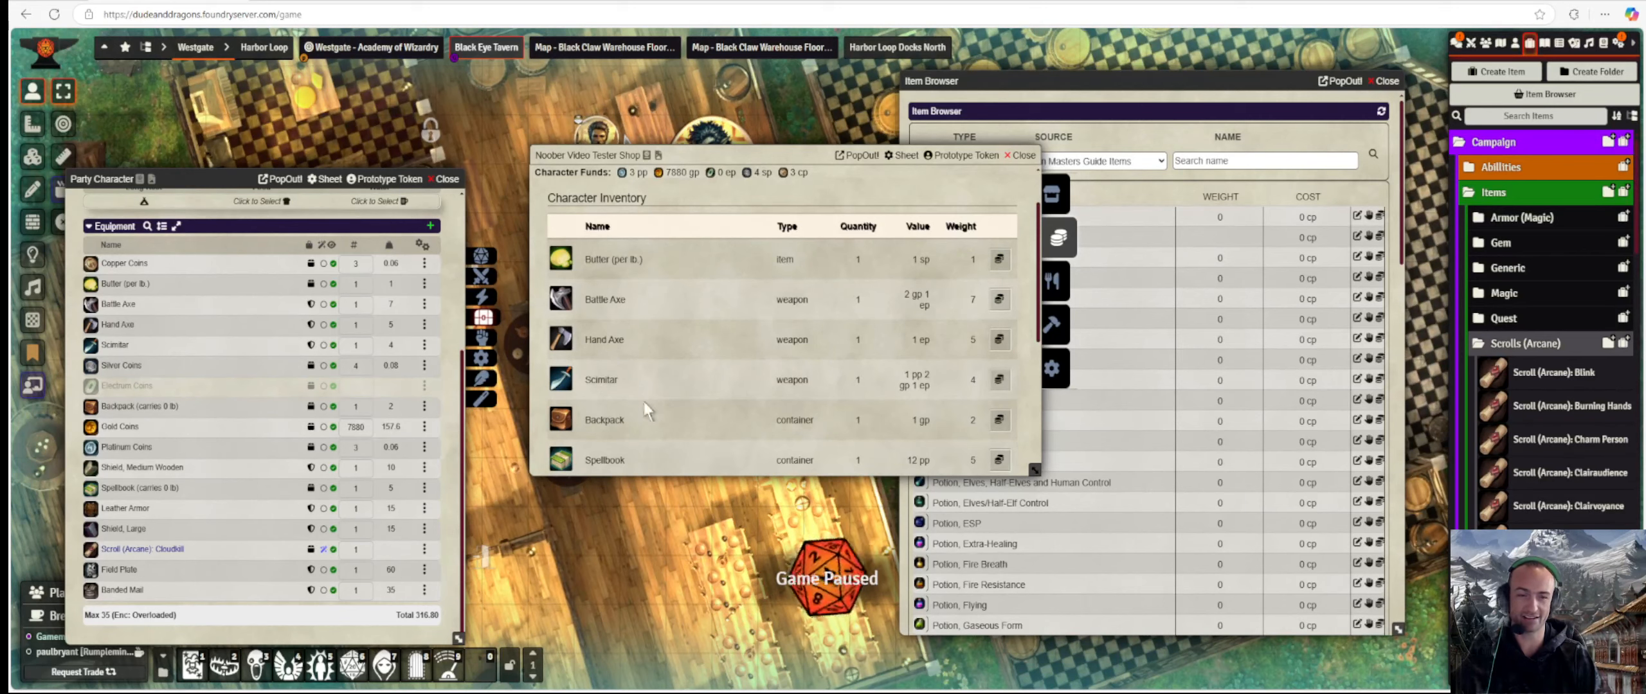
# Sell one Hand Axe to the shop for 1 ep, then show the Services list.
pyautogui.click(998, 339)
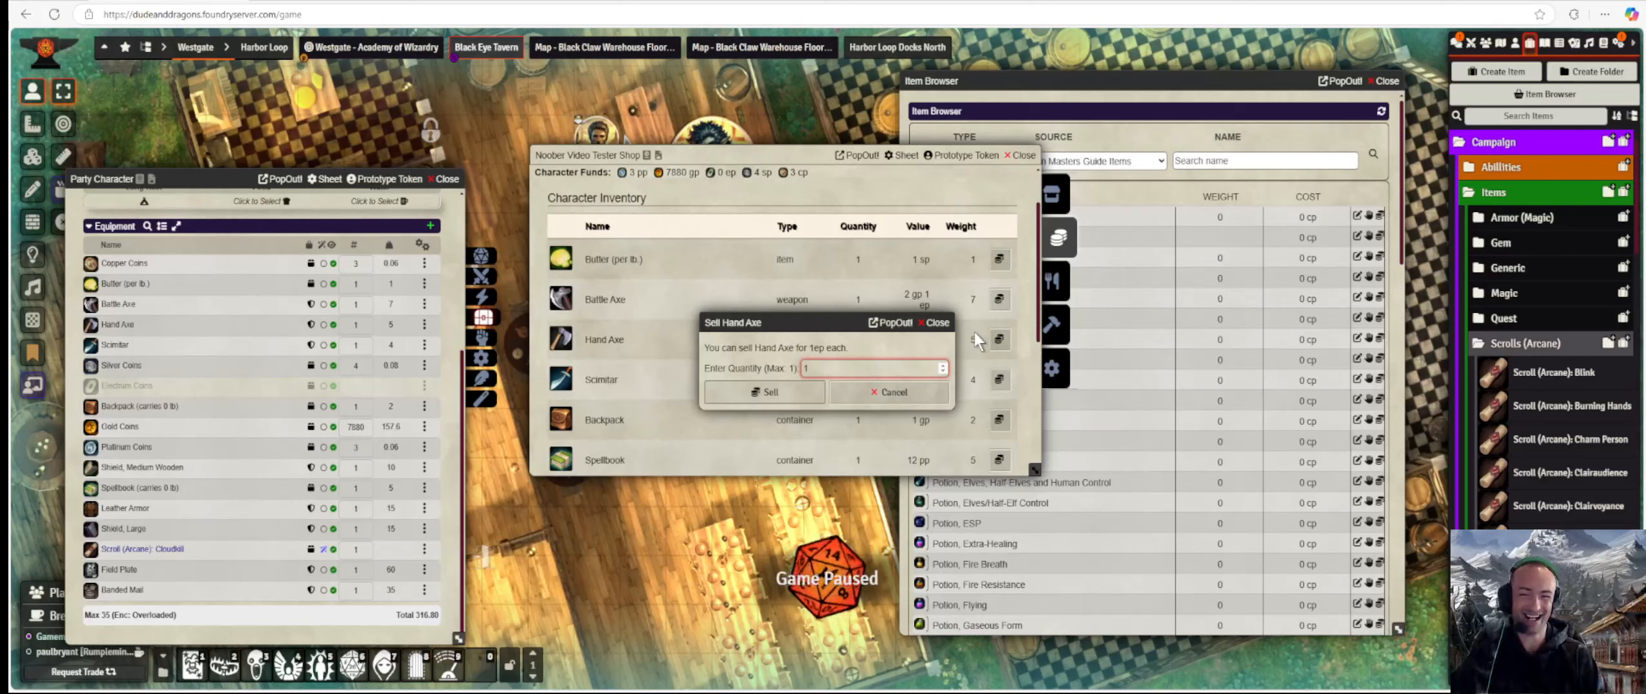
pyautogui.click(802, 392)
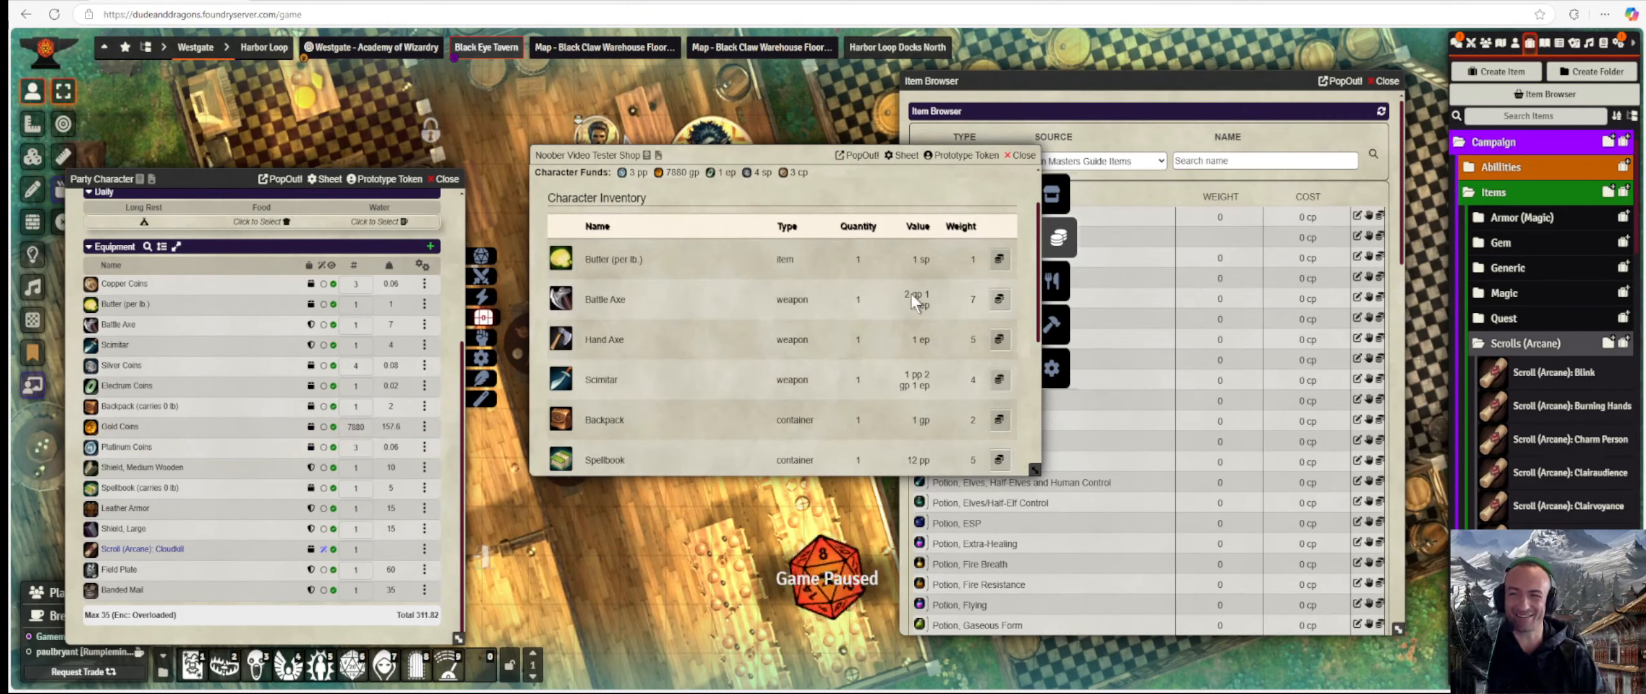
pyautogui.scroll(-4, 946, 302)
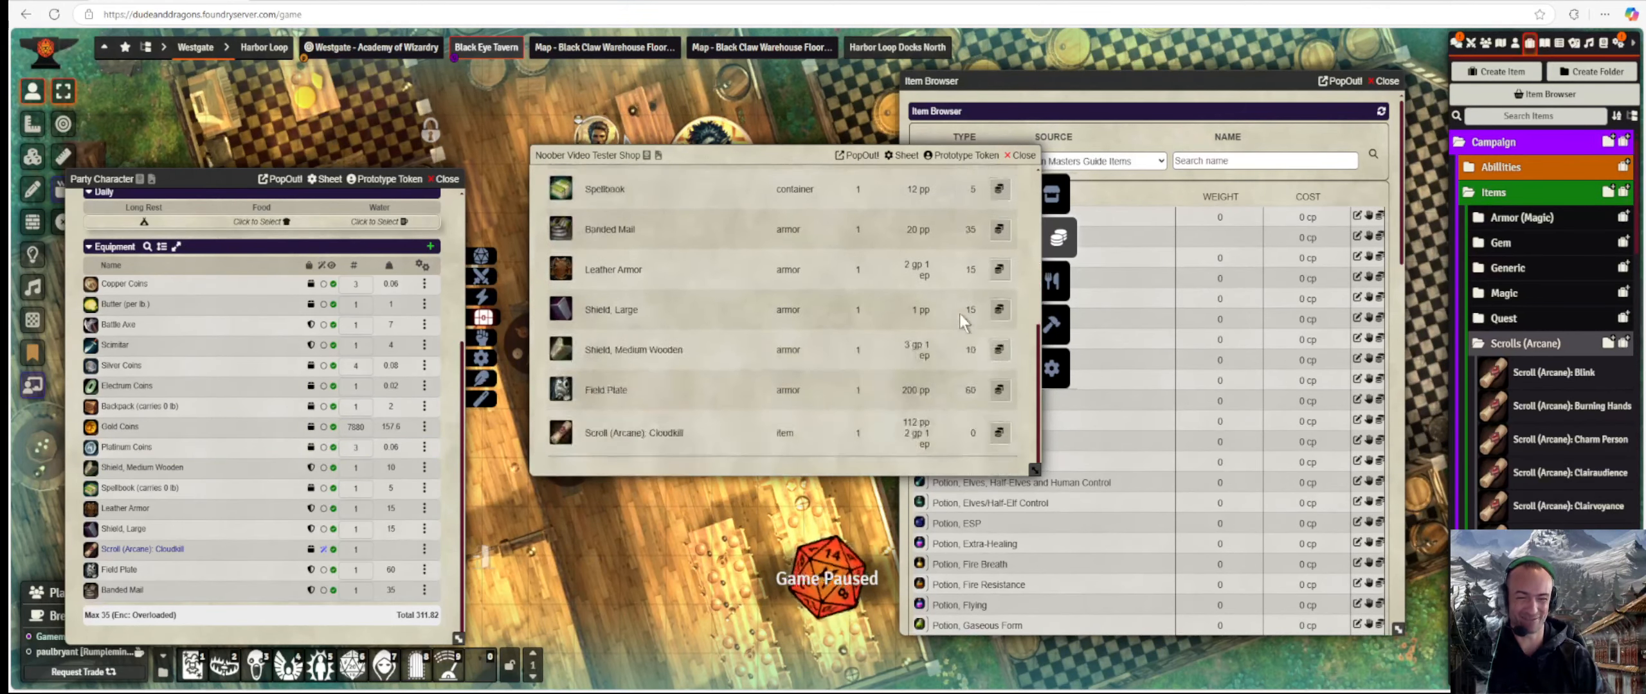
pyautogui.click(1053, 293)
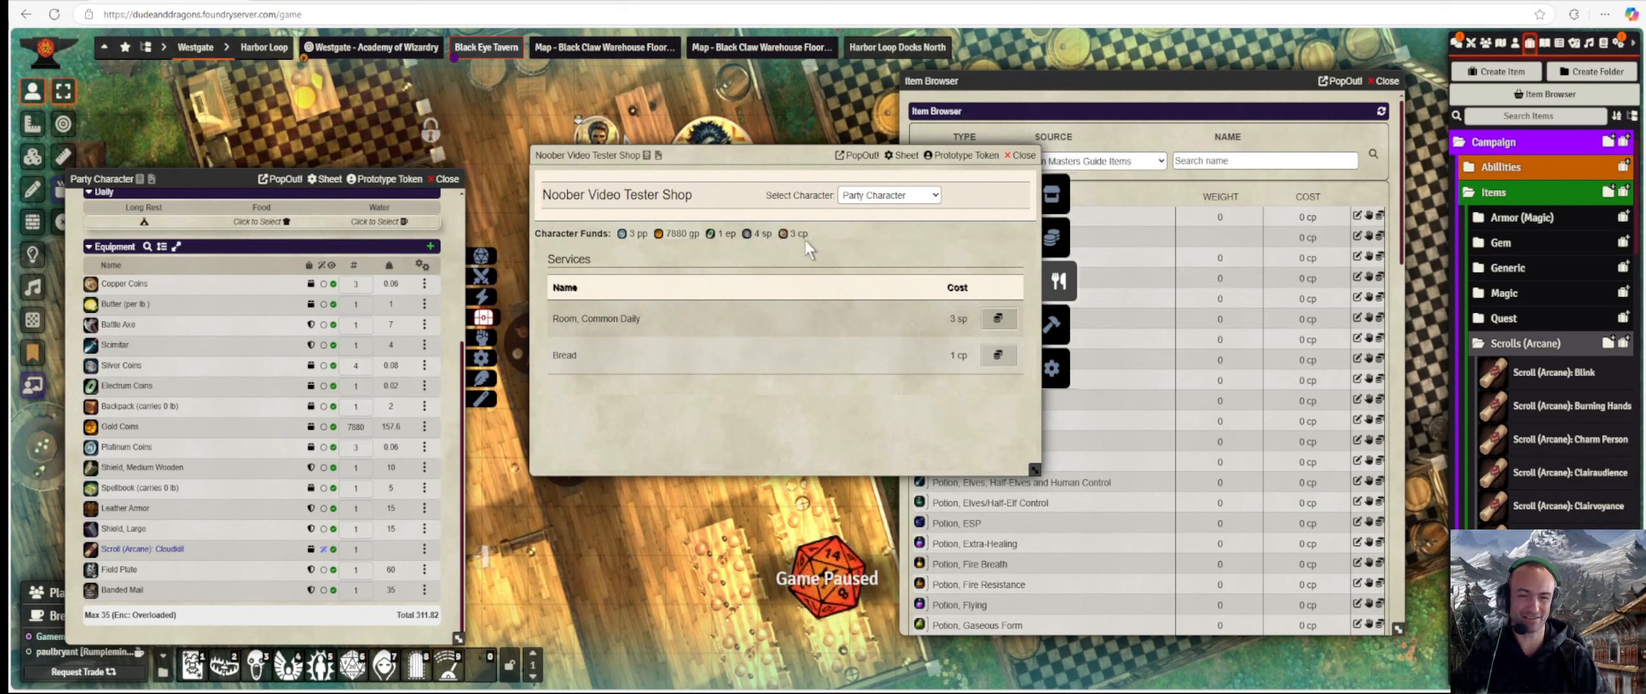
# Buy the Bread service and a Room, Common Daily, glancing at the forge in between.
pyautogui.click(997, 358)
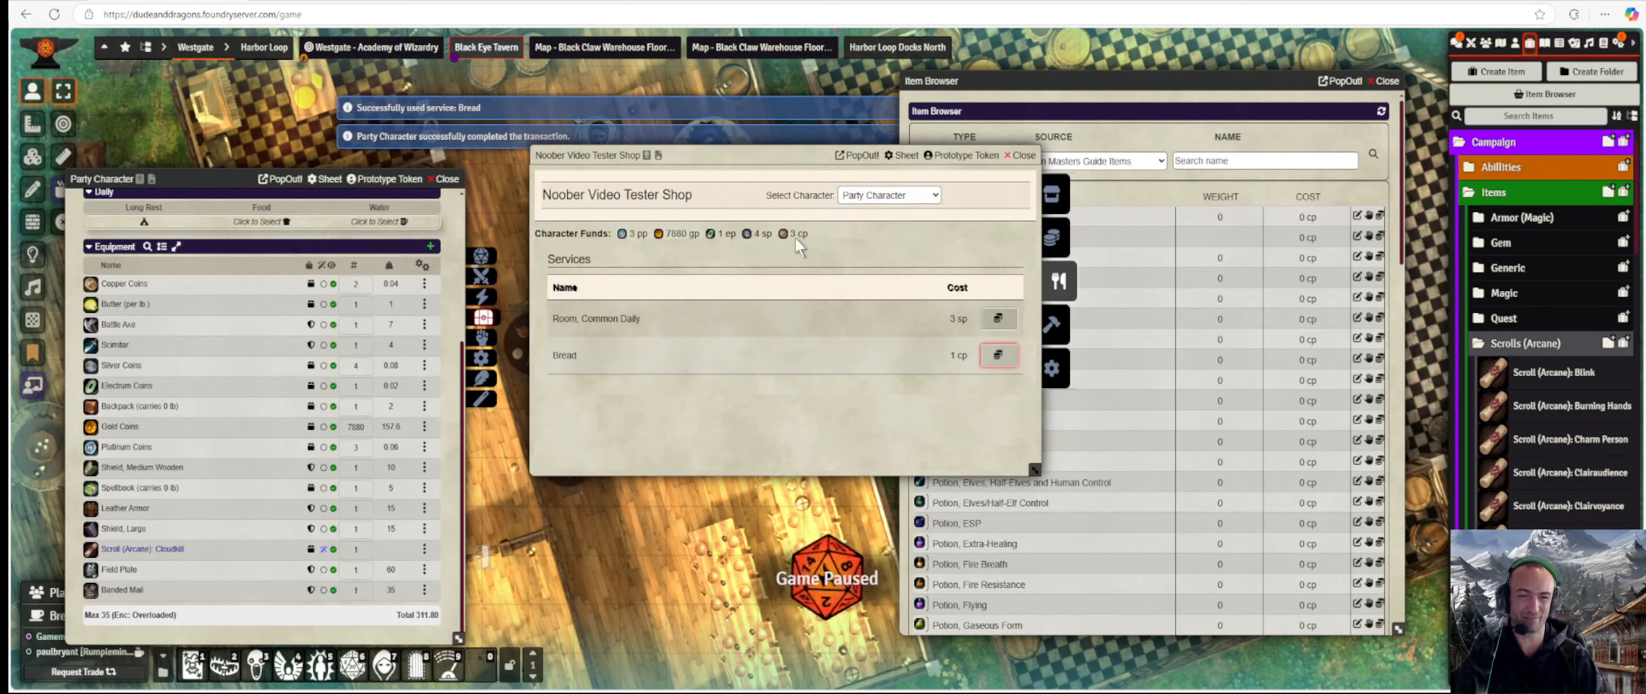
pyautogui.click(1048, 323)
pyautogui.click(1057, 281)
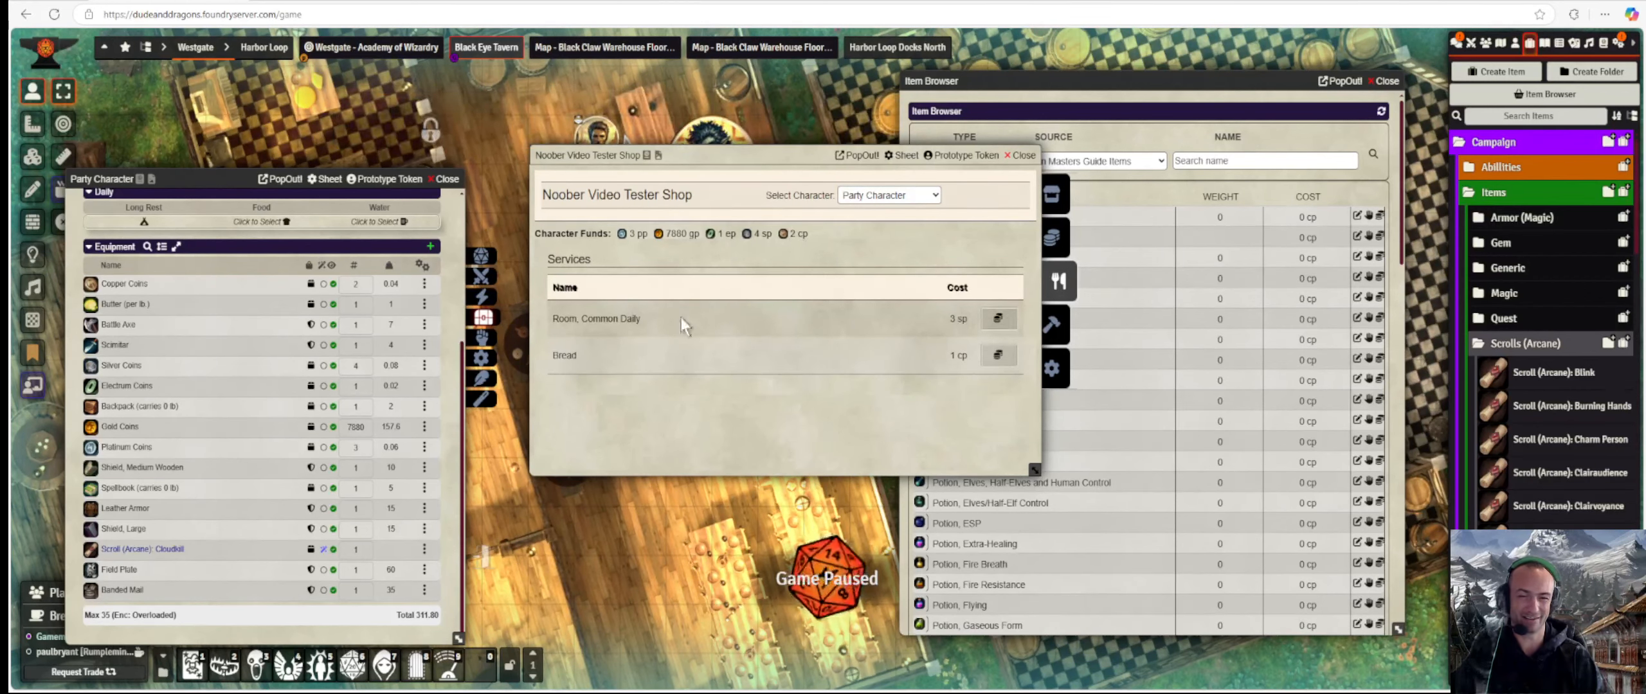
pyautogui.click(1003, 321)
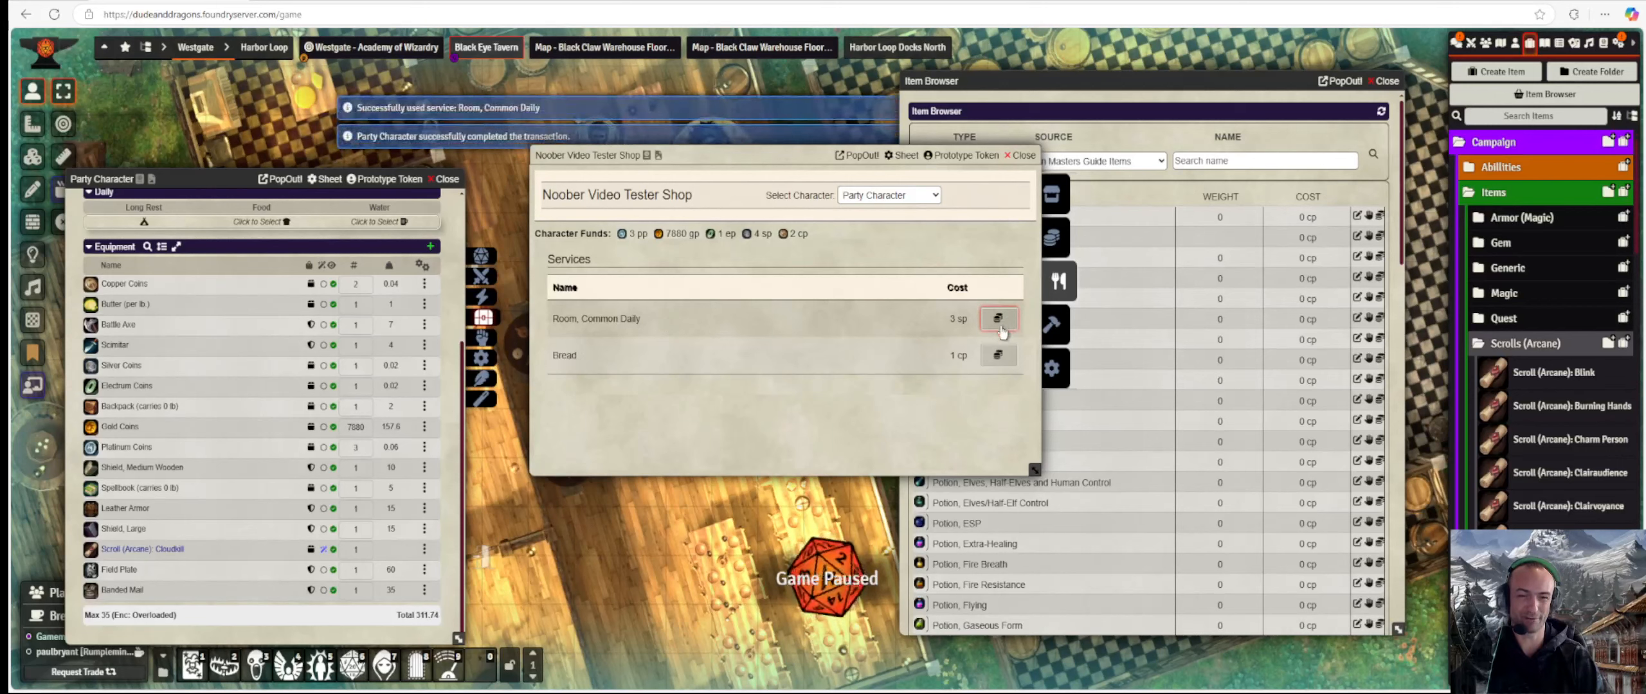
pyautogui.click(1058, 325)
pyautogui.click(1058, 286)
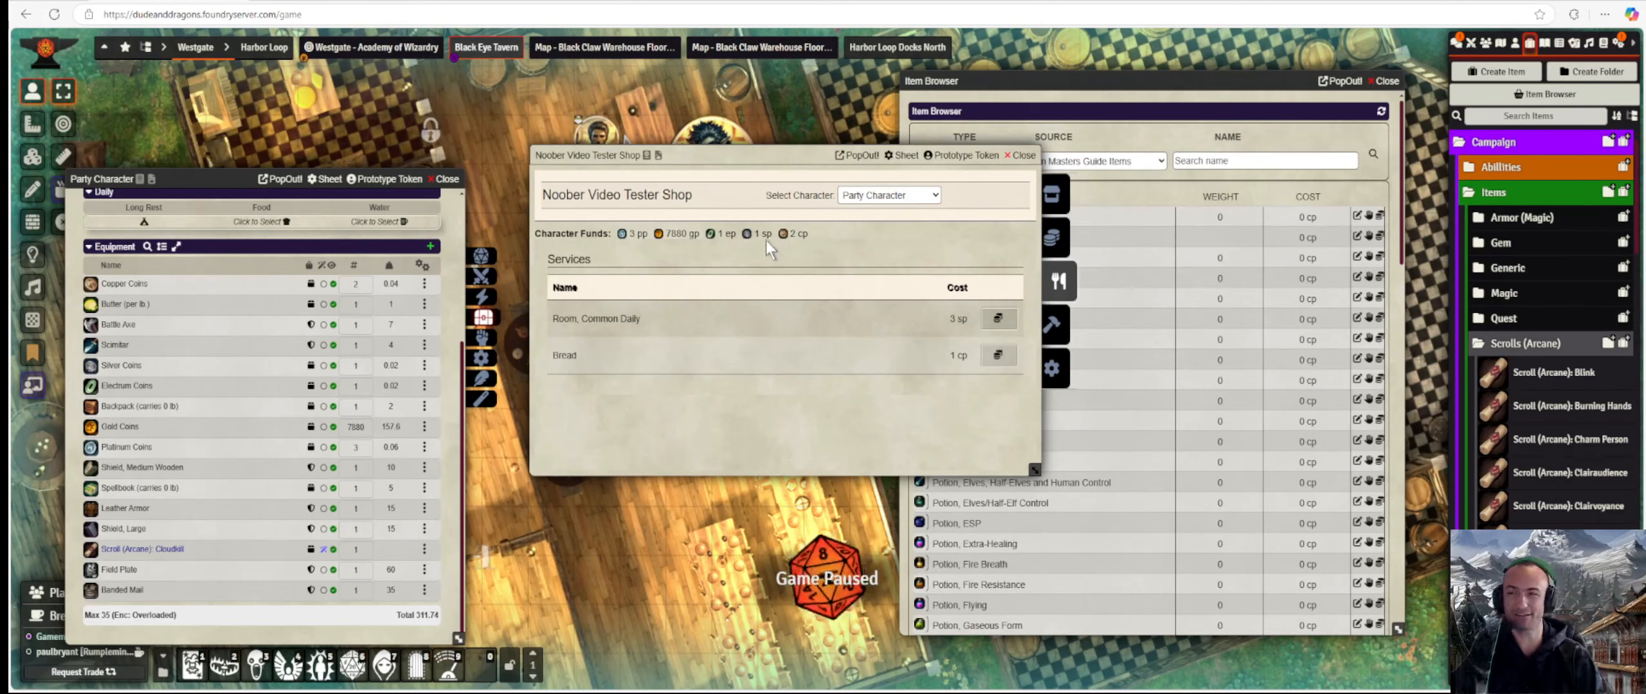
# Buy another Room, Common Daily, then check the Forge, which shows no armor to repair.
pyautogui.click(999, 318)
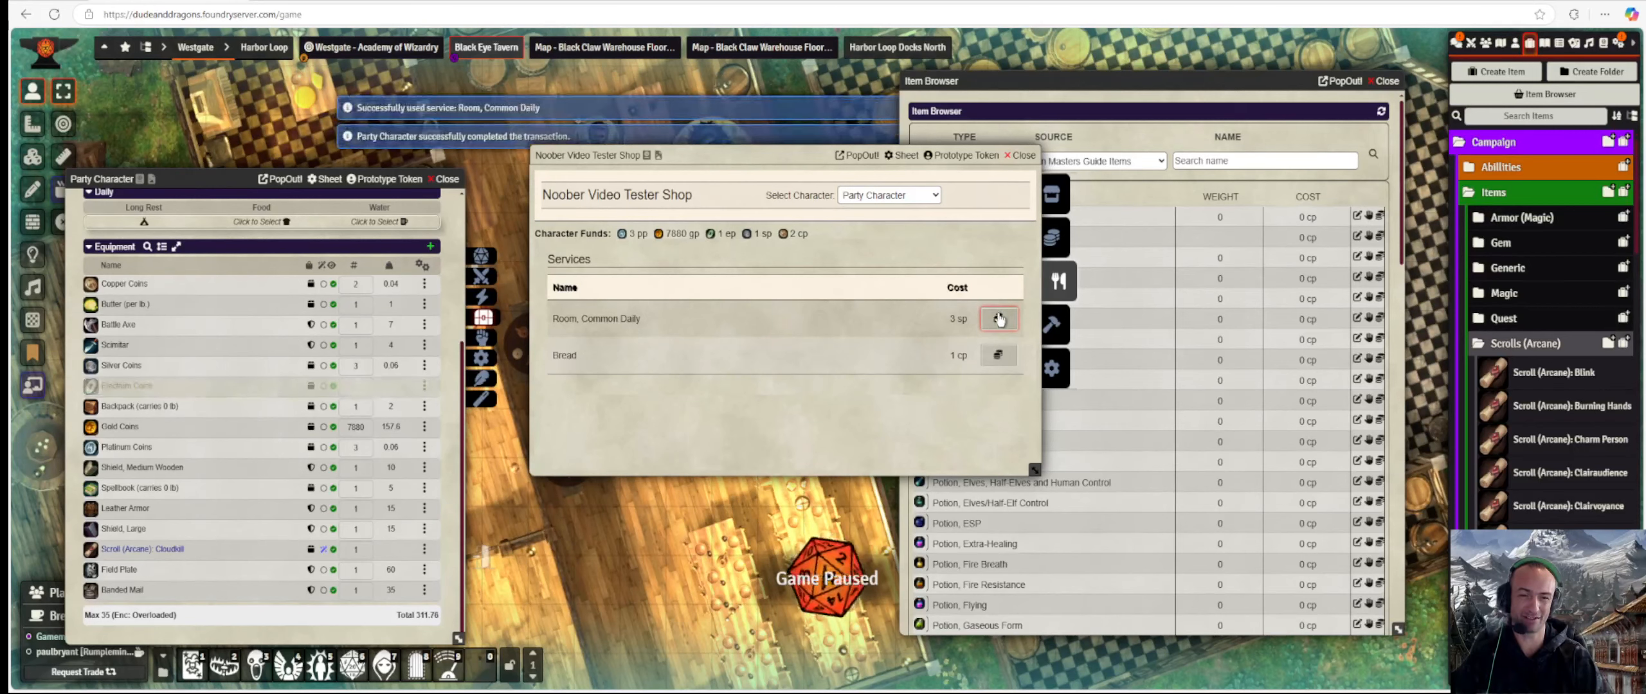
pyautogui.click(1057, 324)
pyautogui.click(1056, 283)
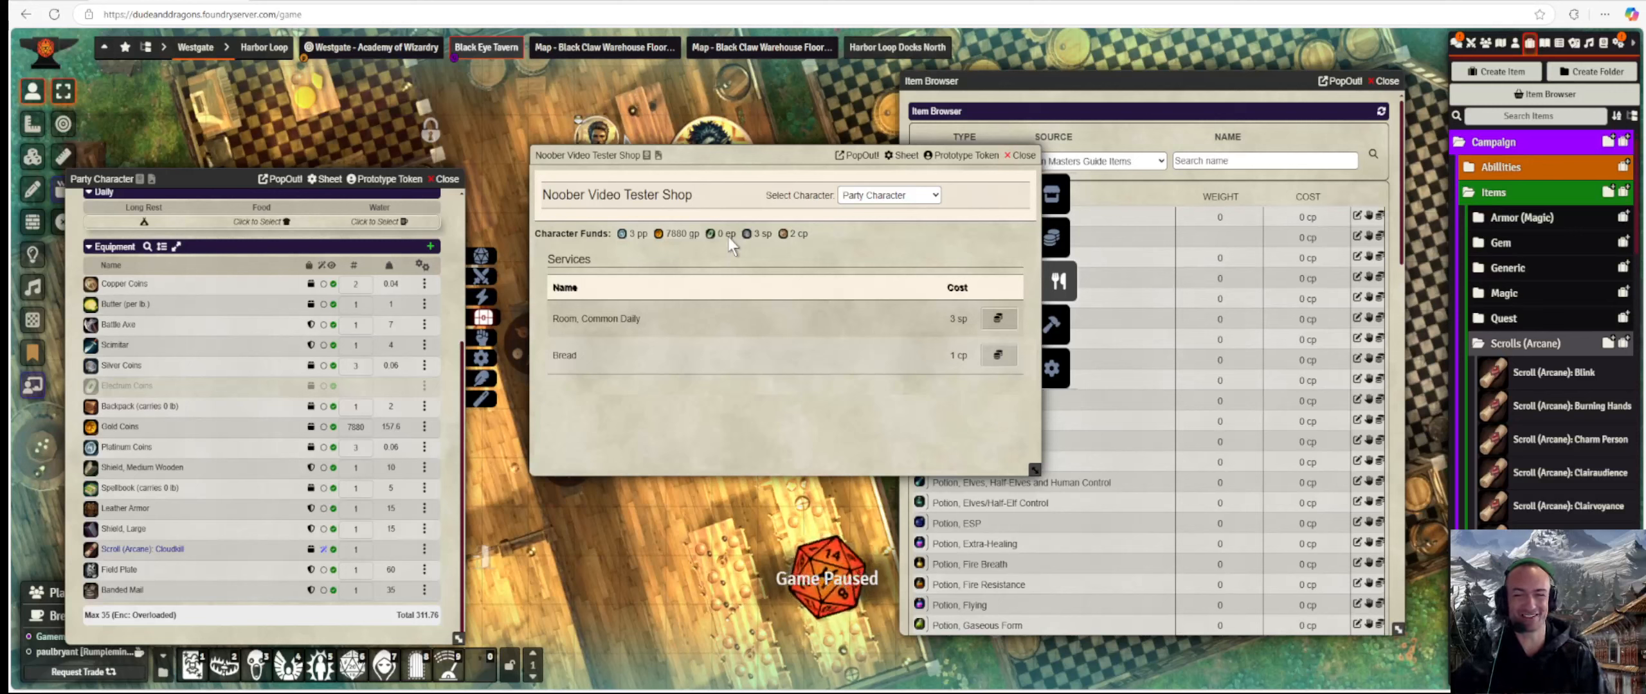
pyautogui.click(1062, 334)
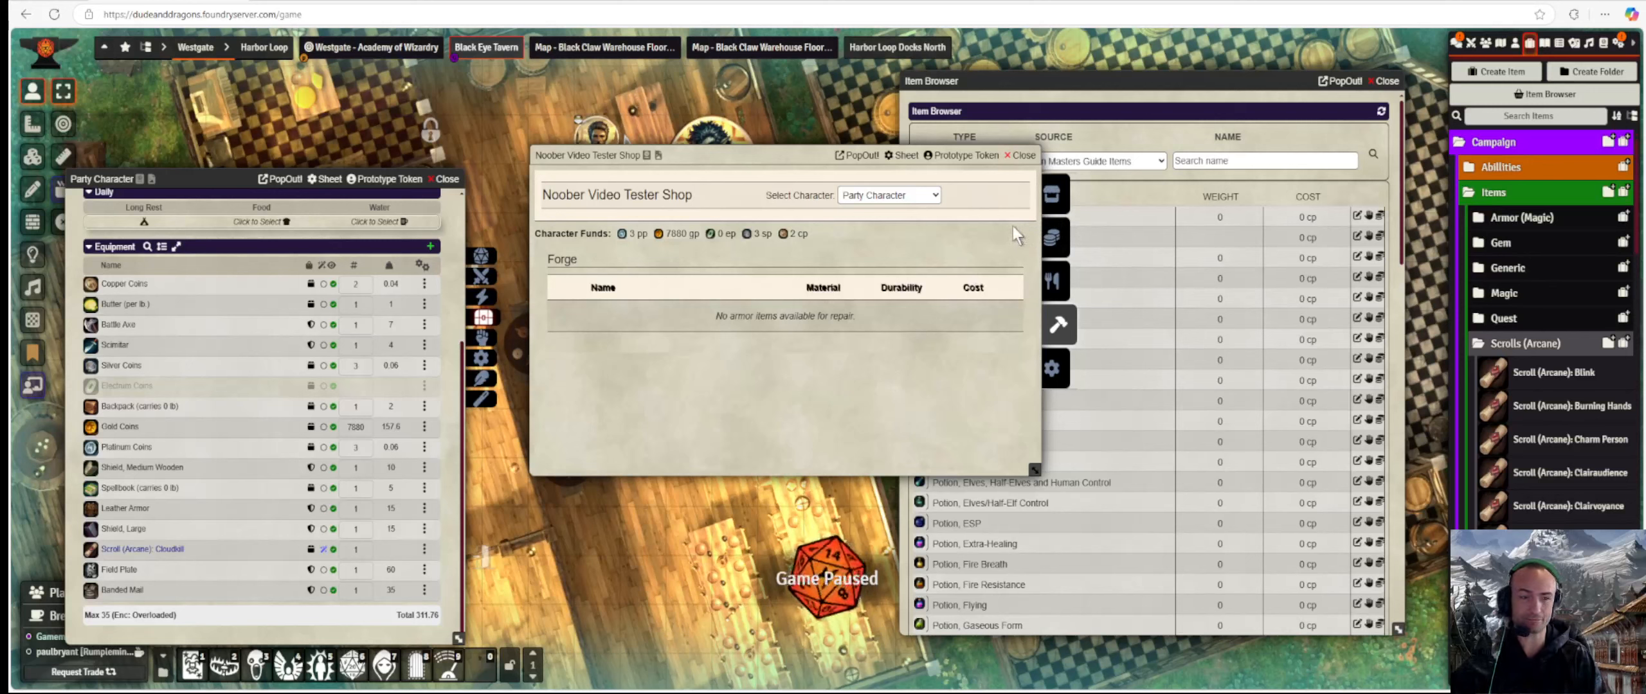
# Buy one Potion, Extra-Healing for 200 pp, leaving the party with 6880 gp.
pyautogui.click(1055, 195)
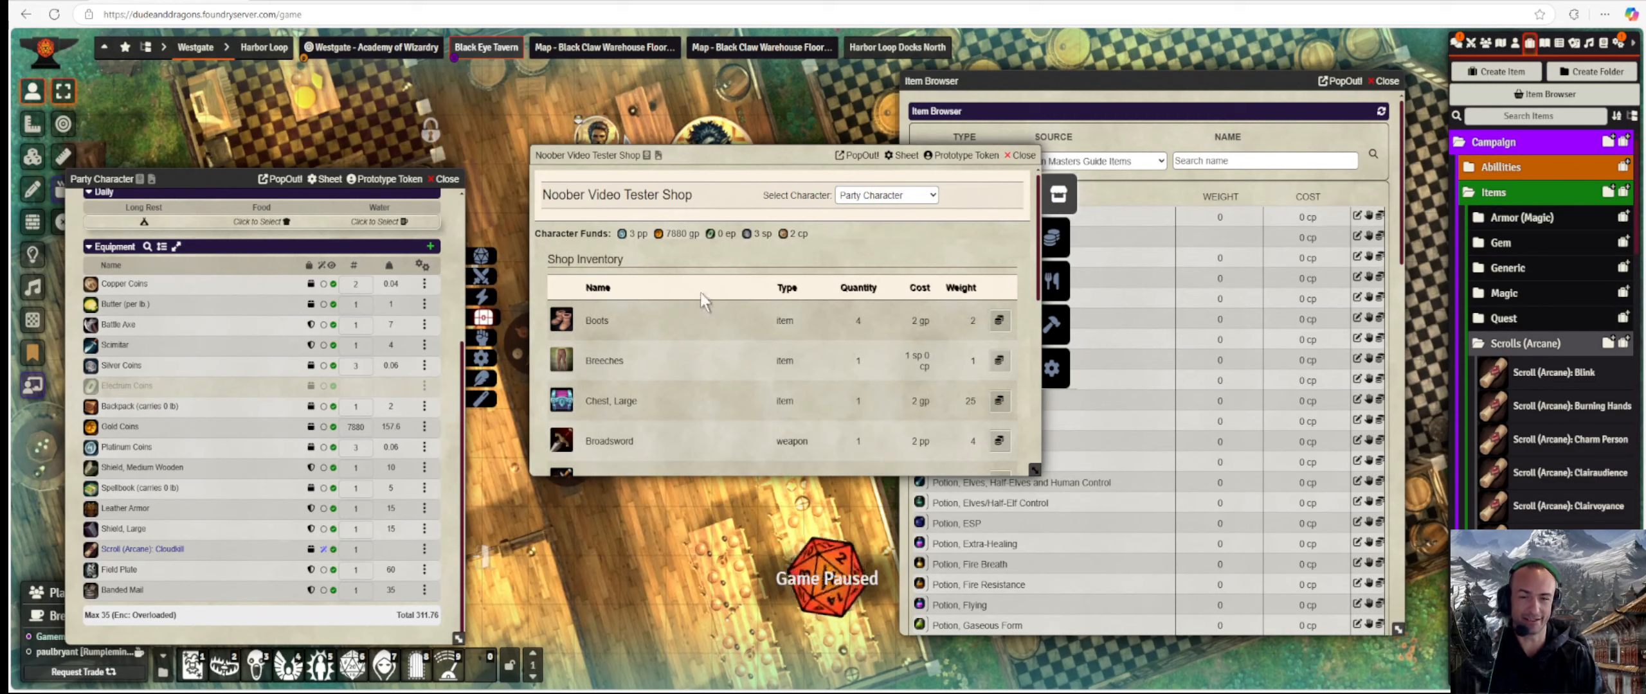
pyautogui.scroll(-5, 700, 293)
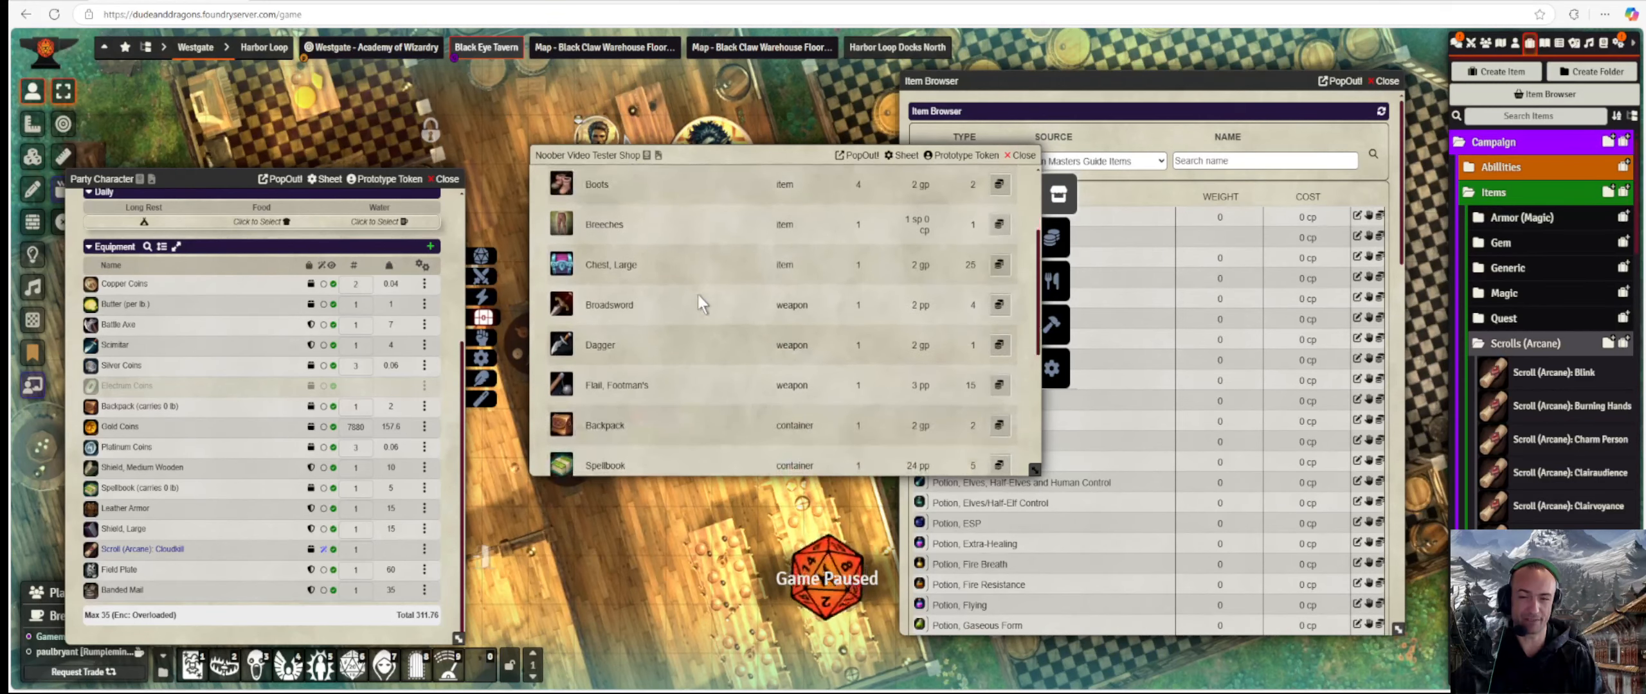
pyautogui.scroll(-1, 683, 307)
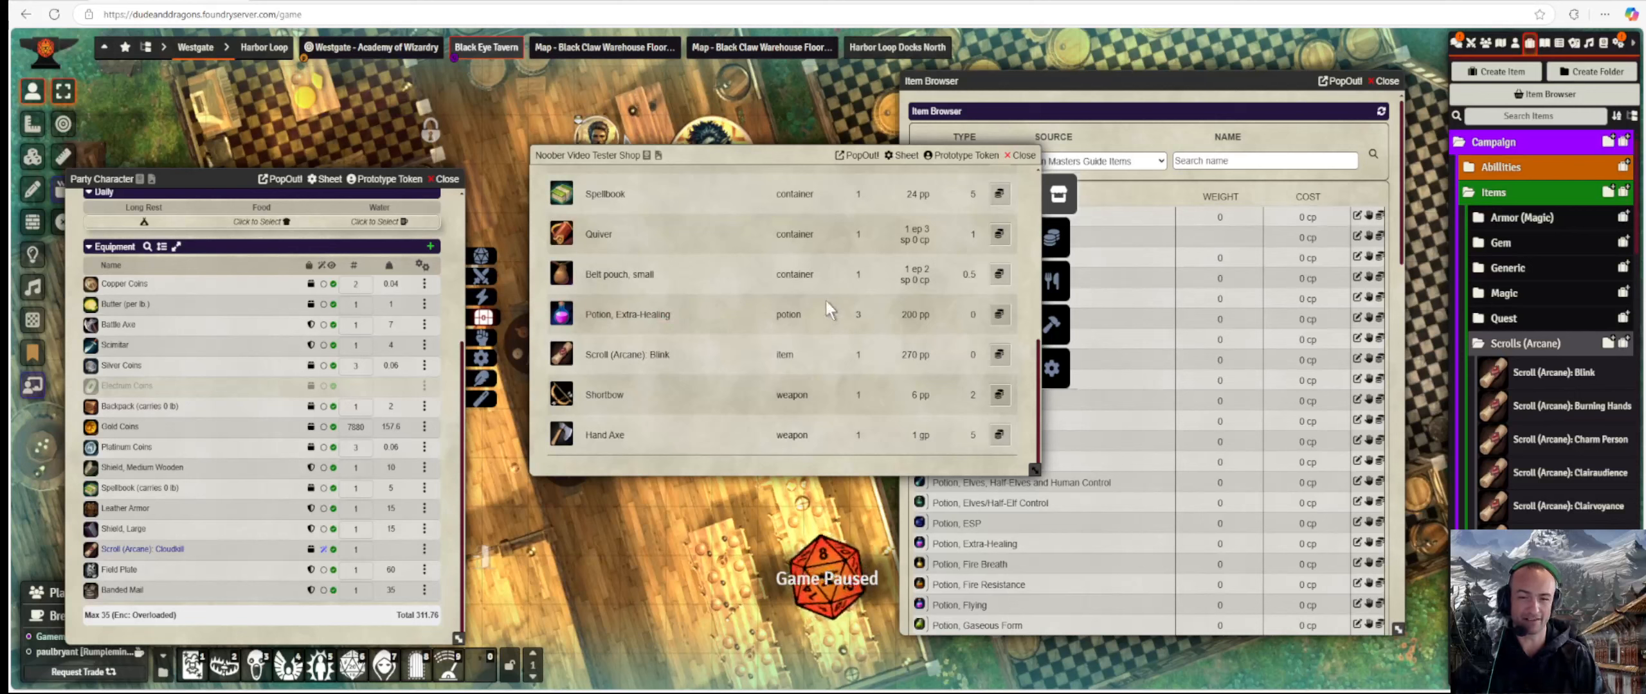
pyautogui.click(998, 315)
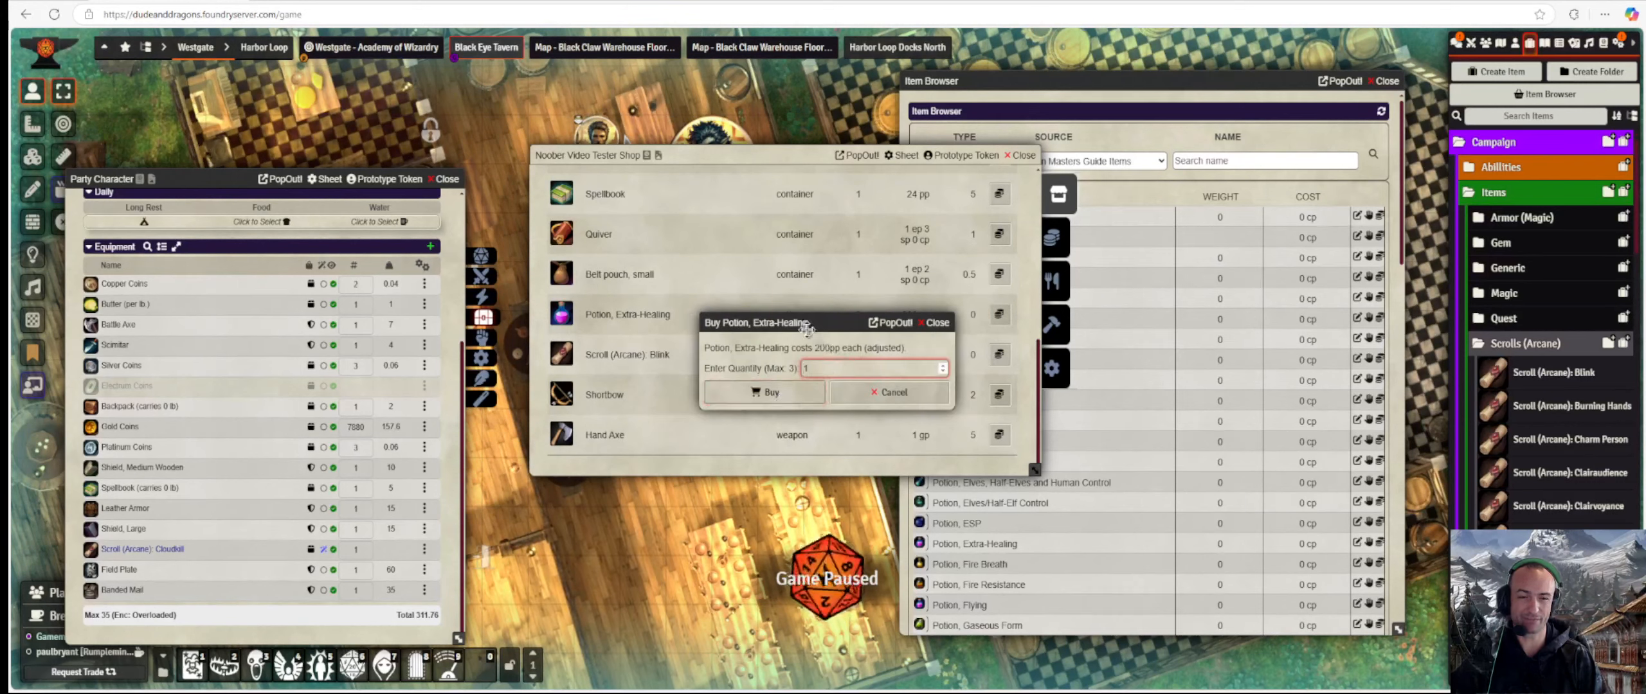
pyautogui.moveTo(806, 325); pyautogui.dragTo(1151, 302)
pyautogui.scroll(5, 843, 370)
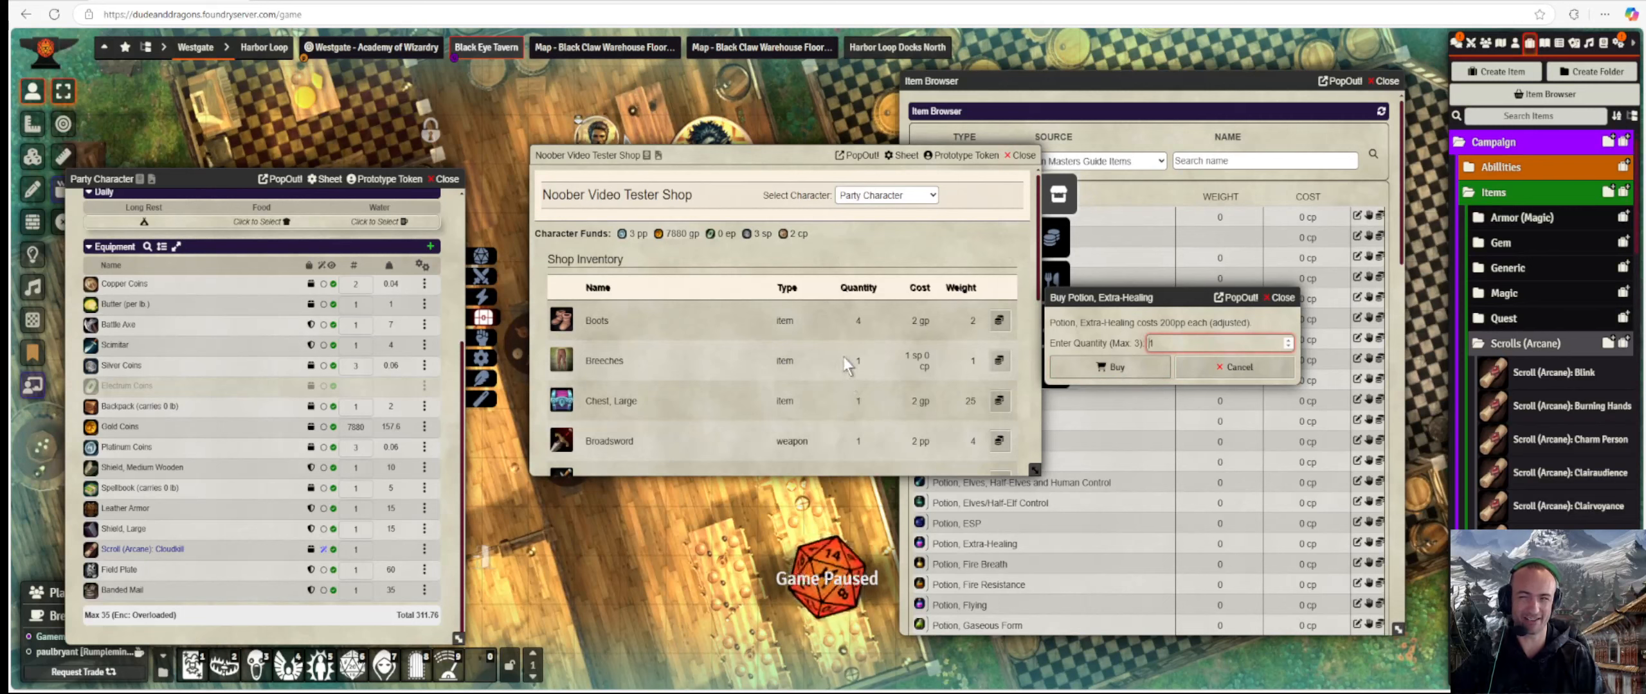
pyautogui.click(1132, 364)
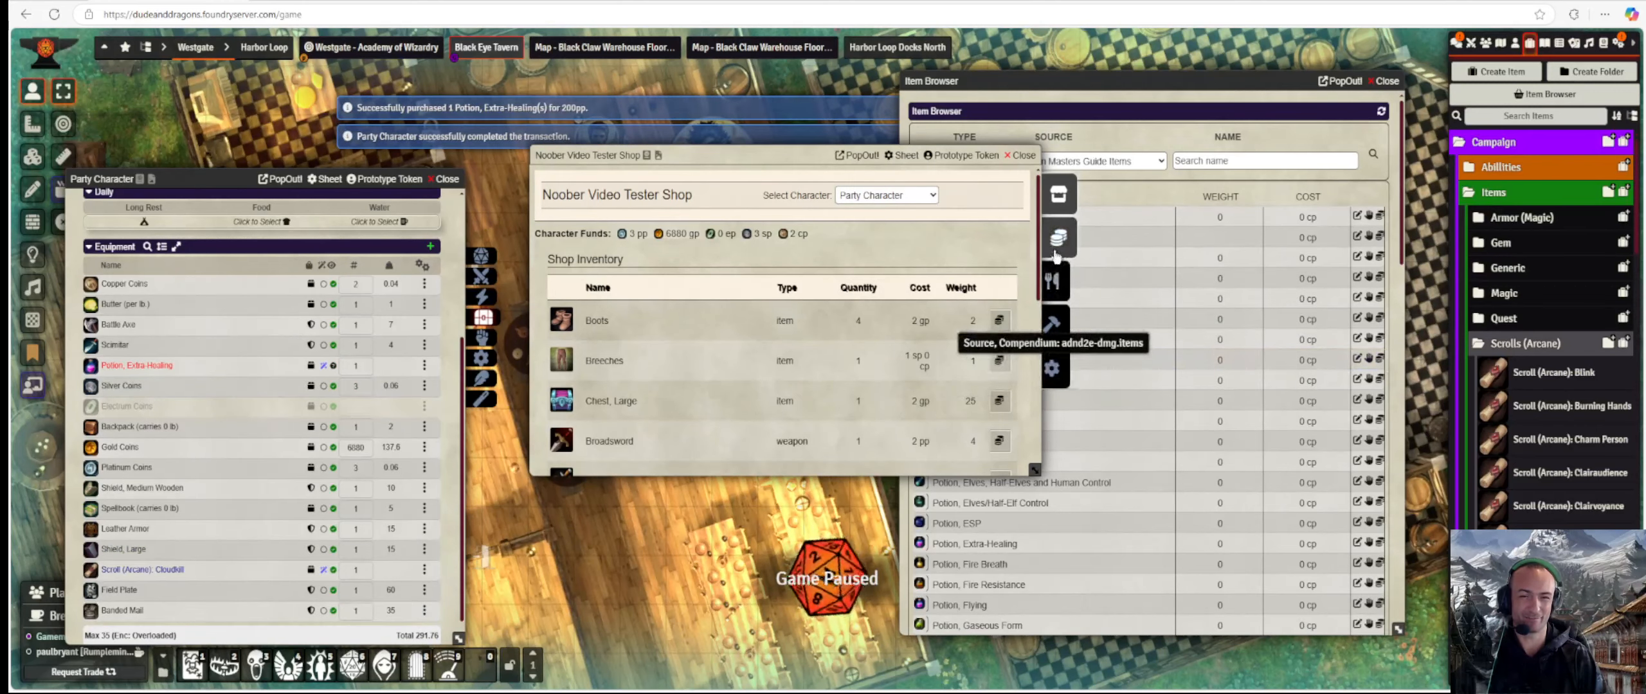
pyautogui.click(1057, 228)
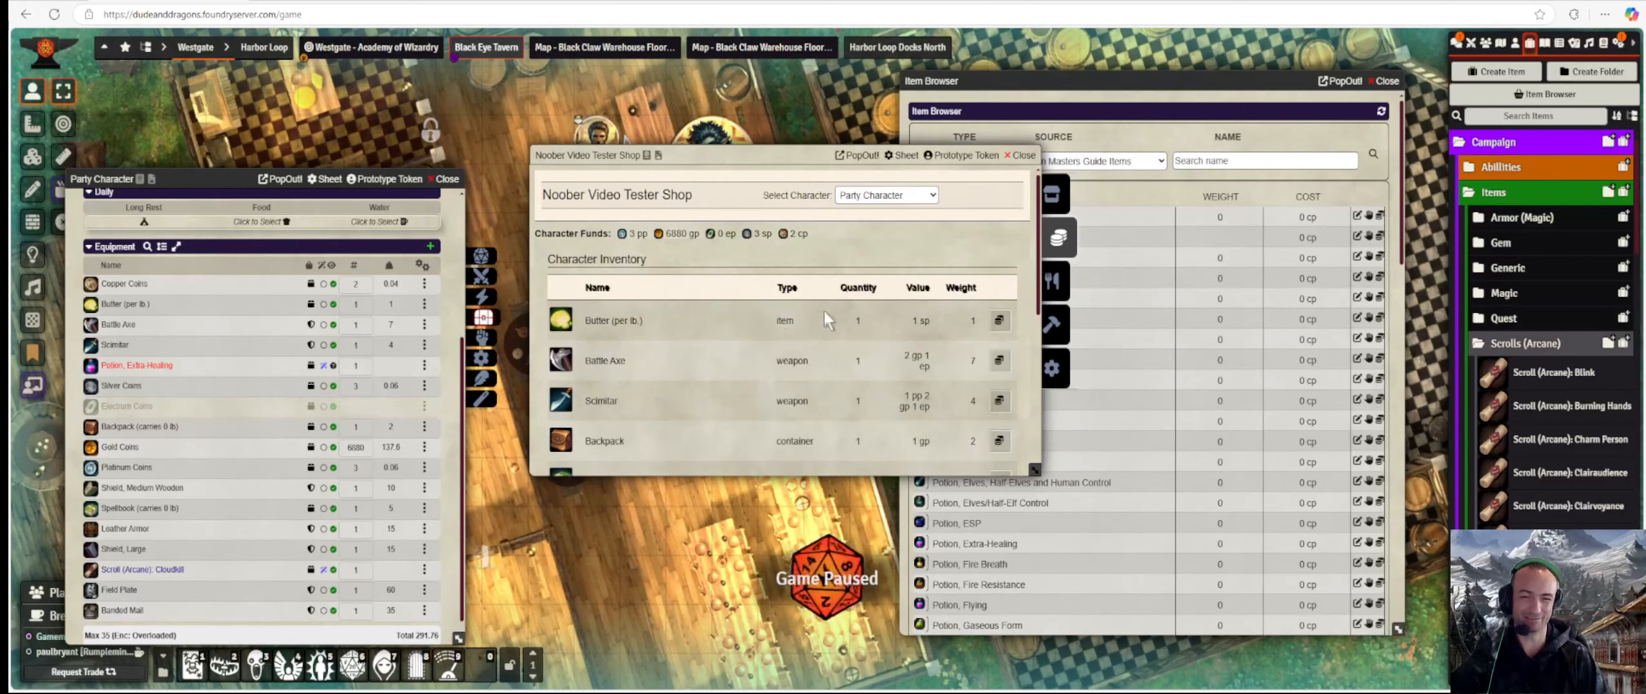
# Return to the shop's stock and scroll down to the Dagger listing.
pyautogui.scroll(-1, 964, 257)
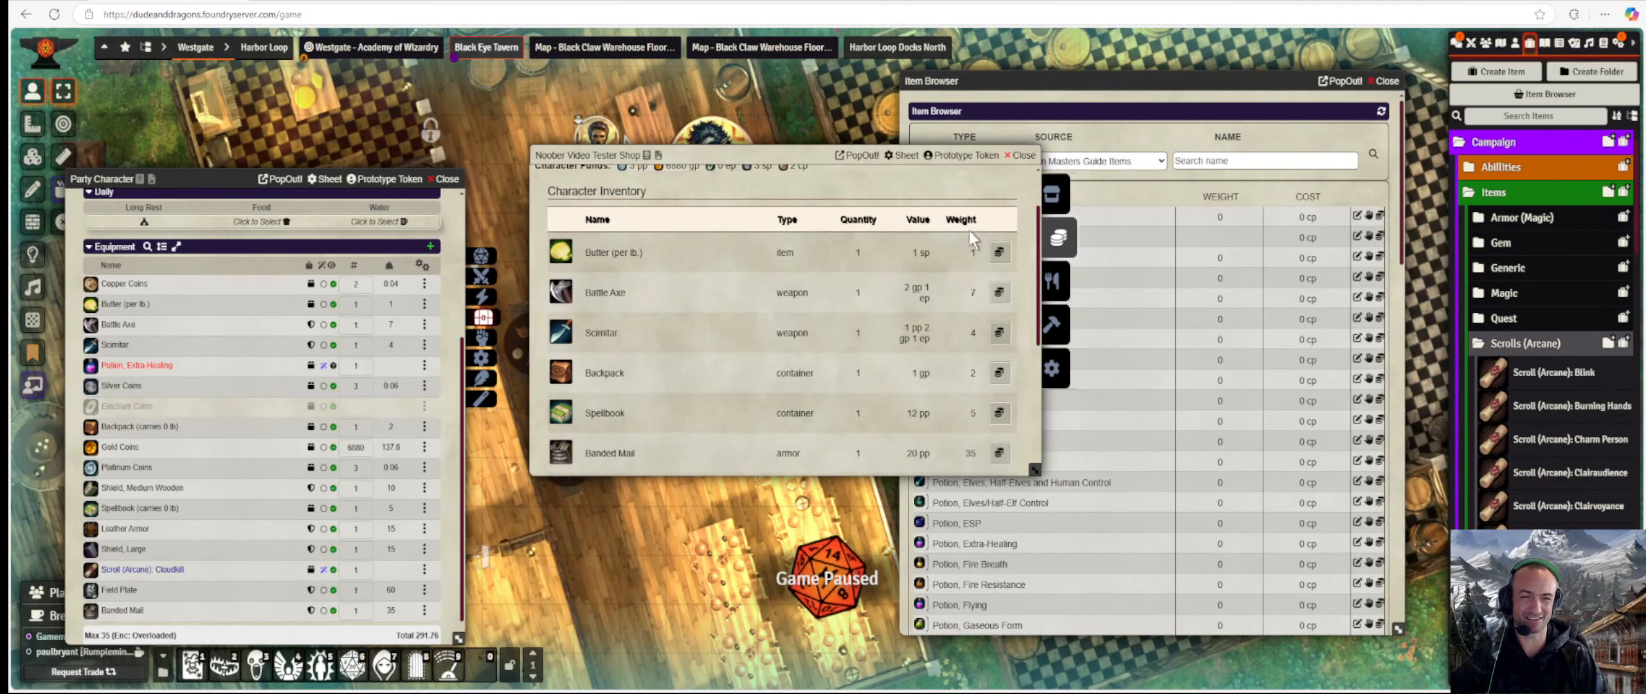
pyautogui.click(1055, 192)
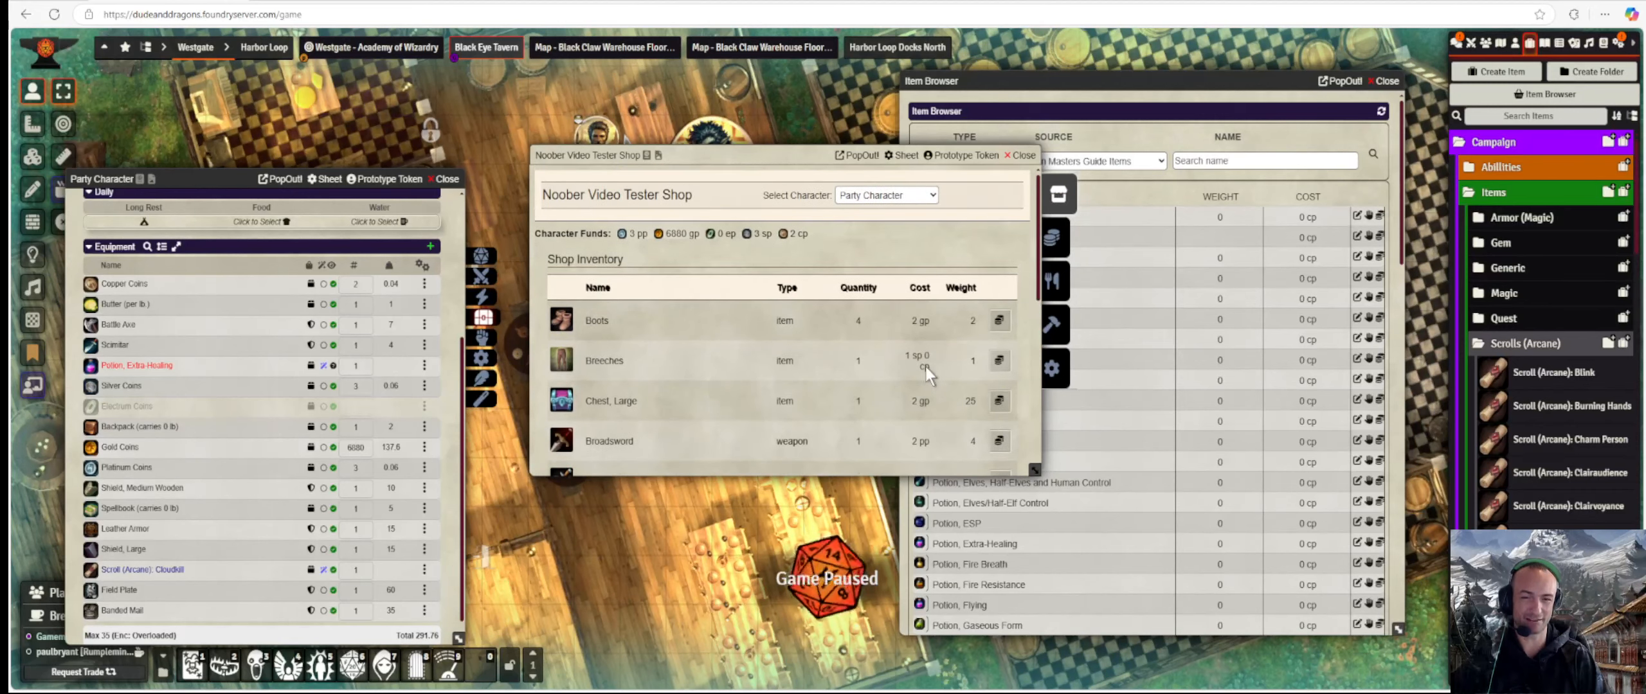
pyautogui.scroll(-2, 926, 367)
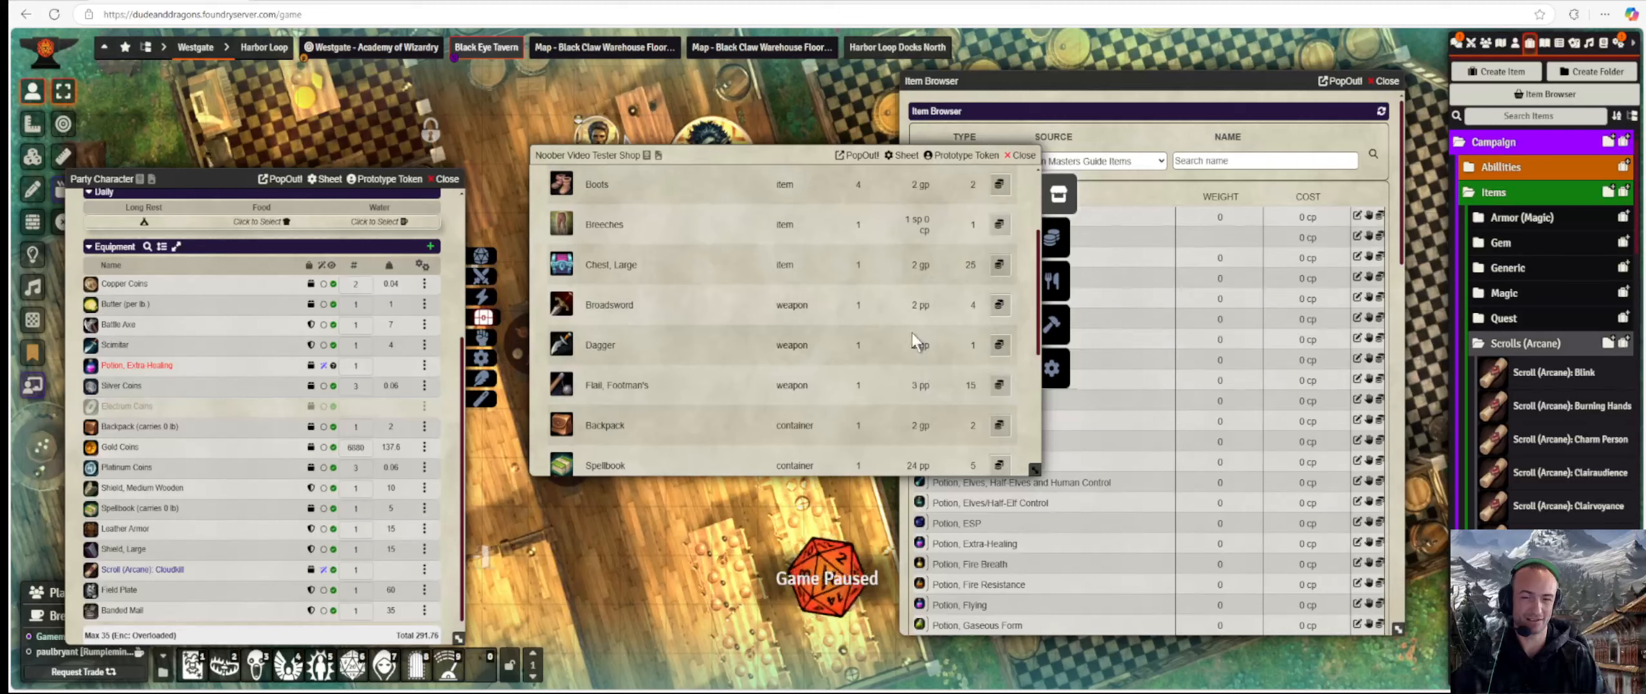
# Buy one Dagger, Belt pouch, small, and Breeches, leaving 6877 gp and 0 sp.
pyautogui.click(999, 347)
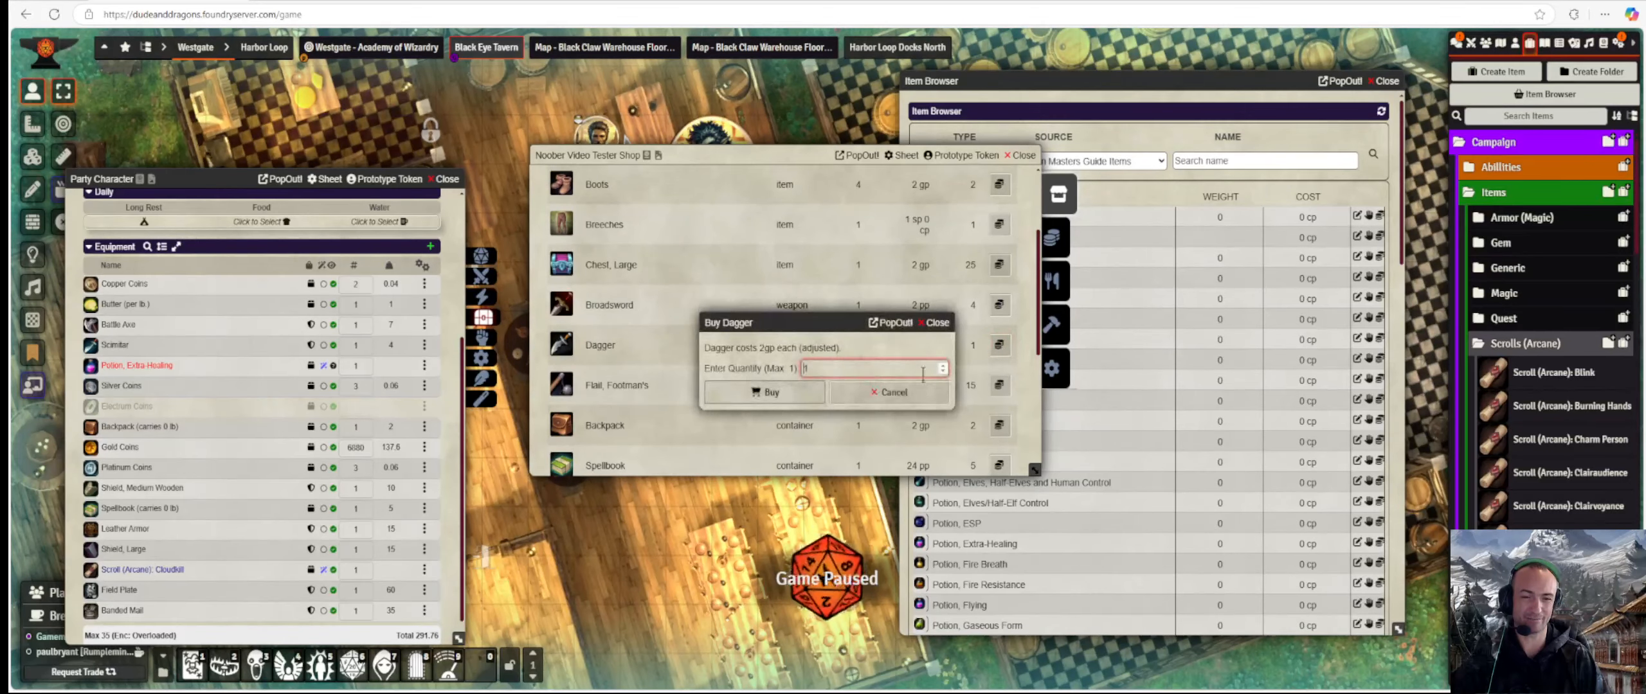
pyautogui.click(789, 391)
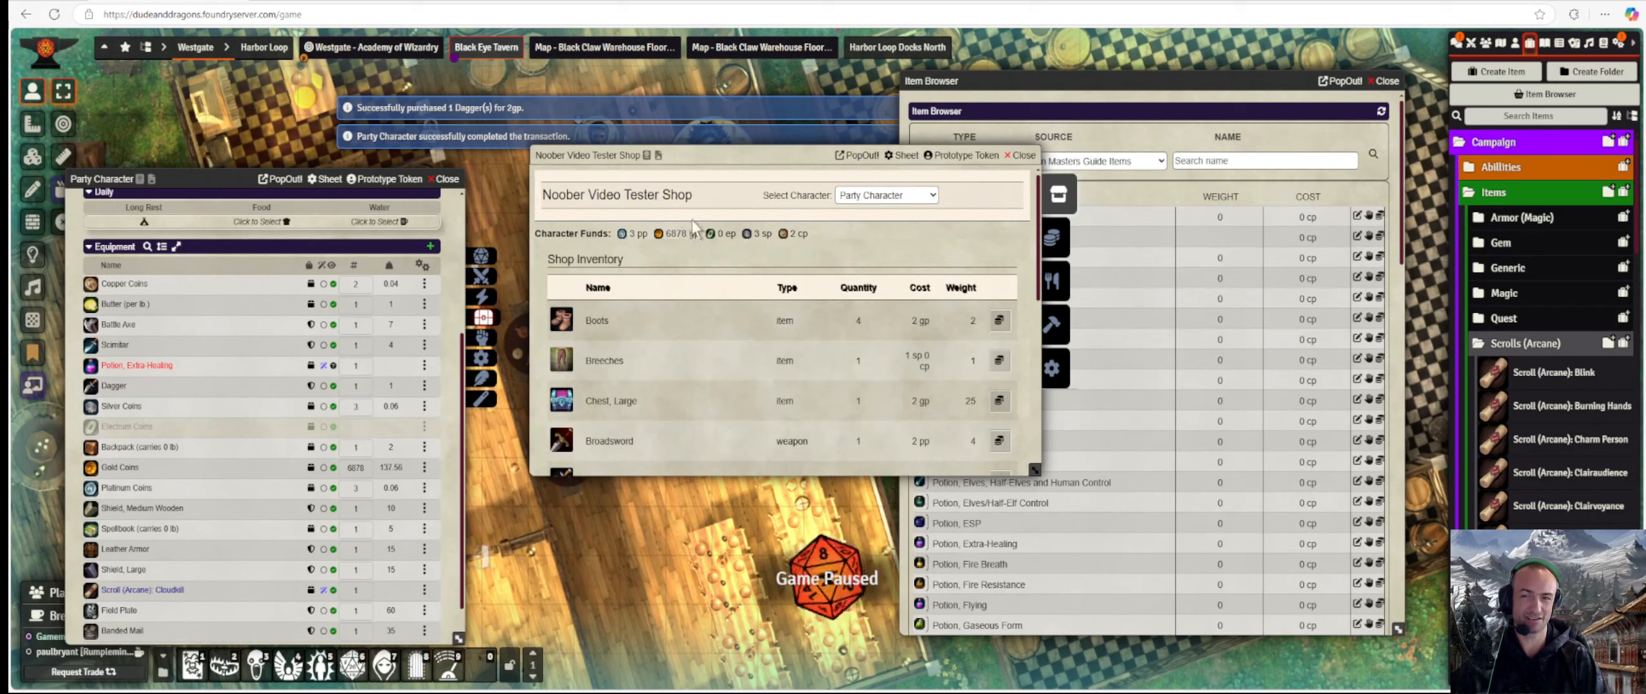
pyautogui.scroll(-4, 733, 313)
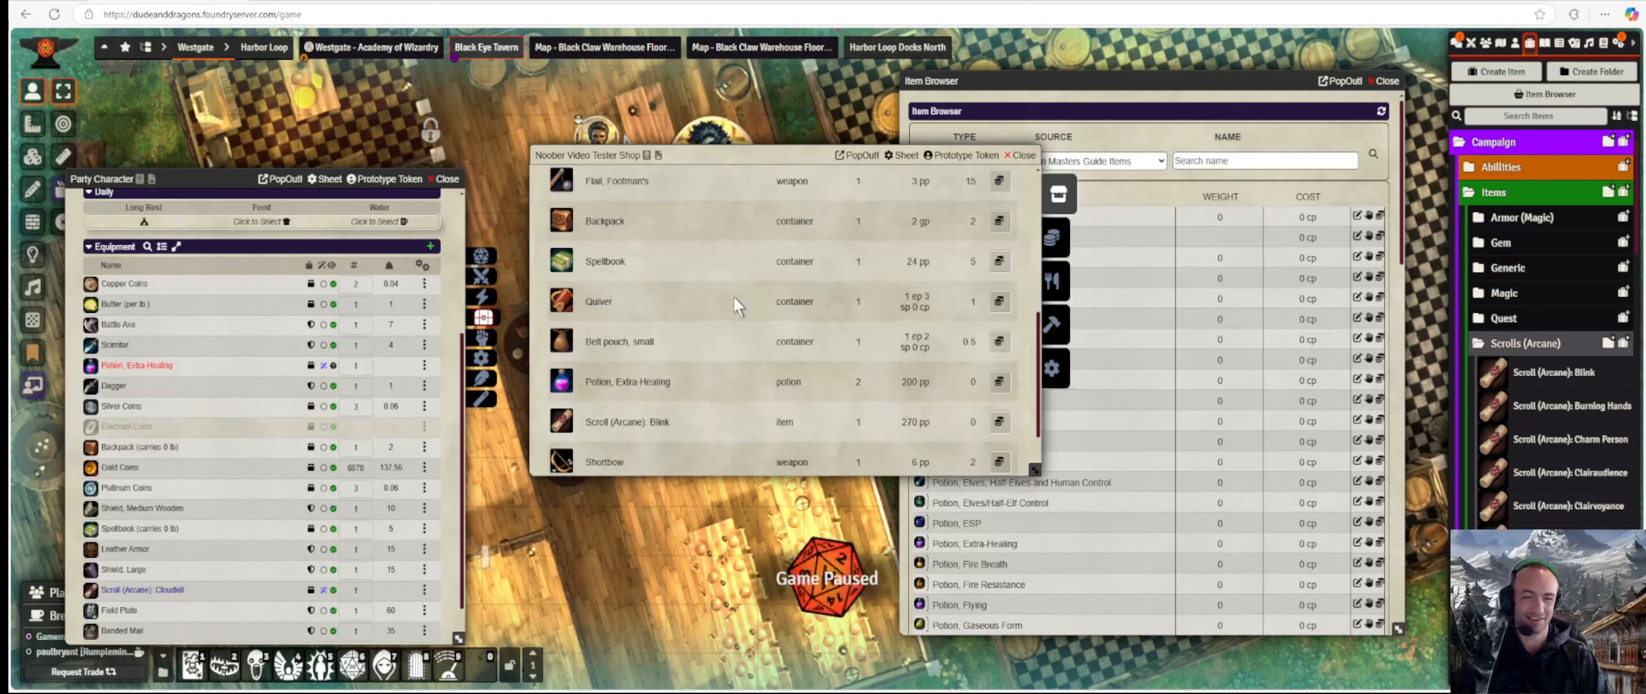
pyautogui.click(1000, 342)
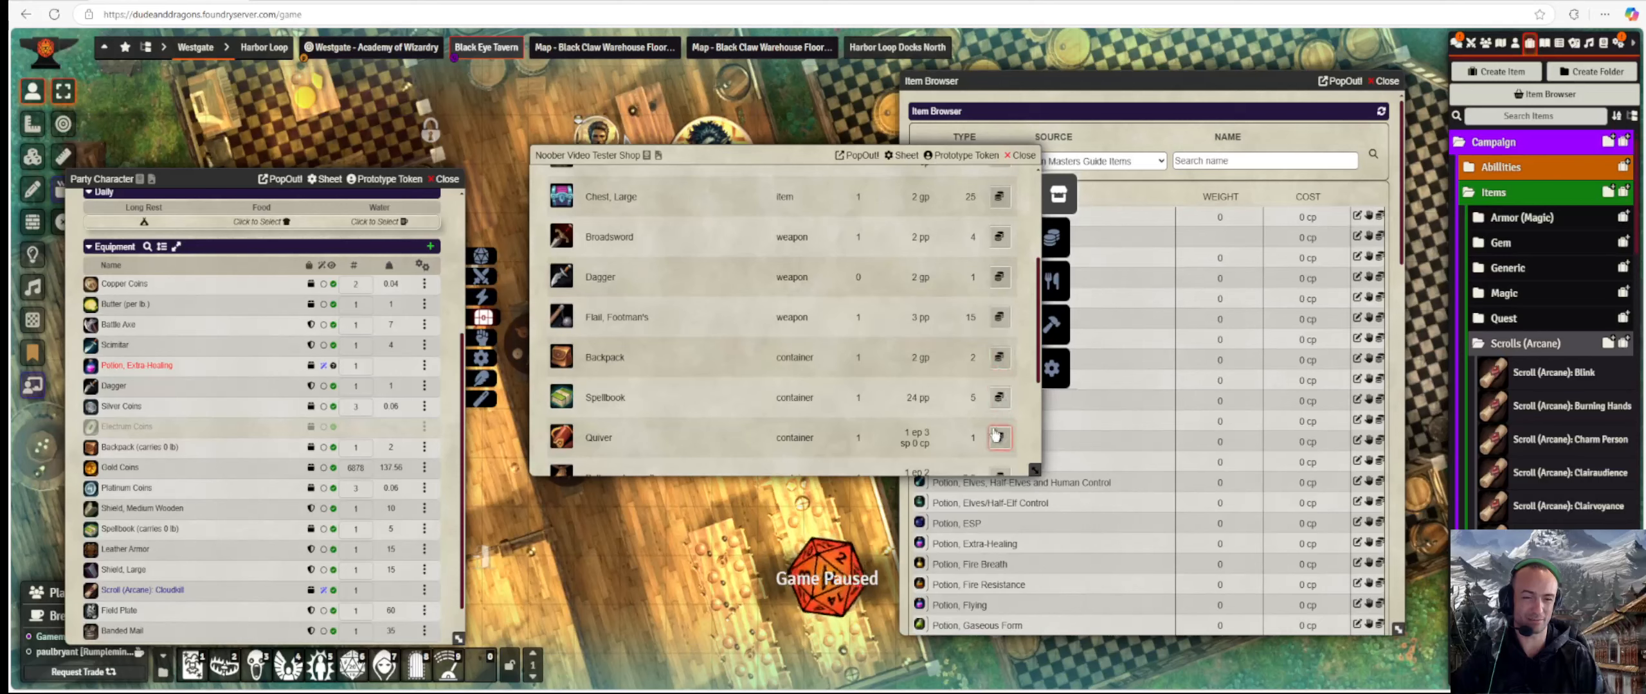
pyautogui.scroll(-2, 995, 399)
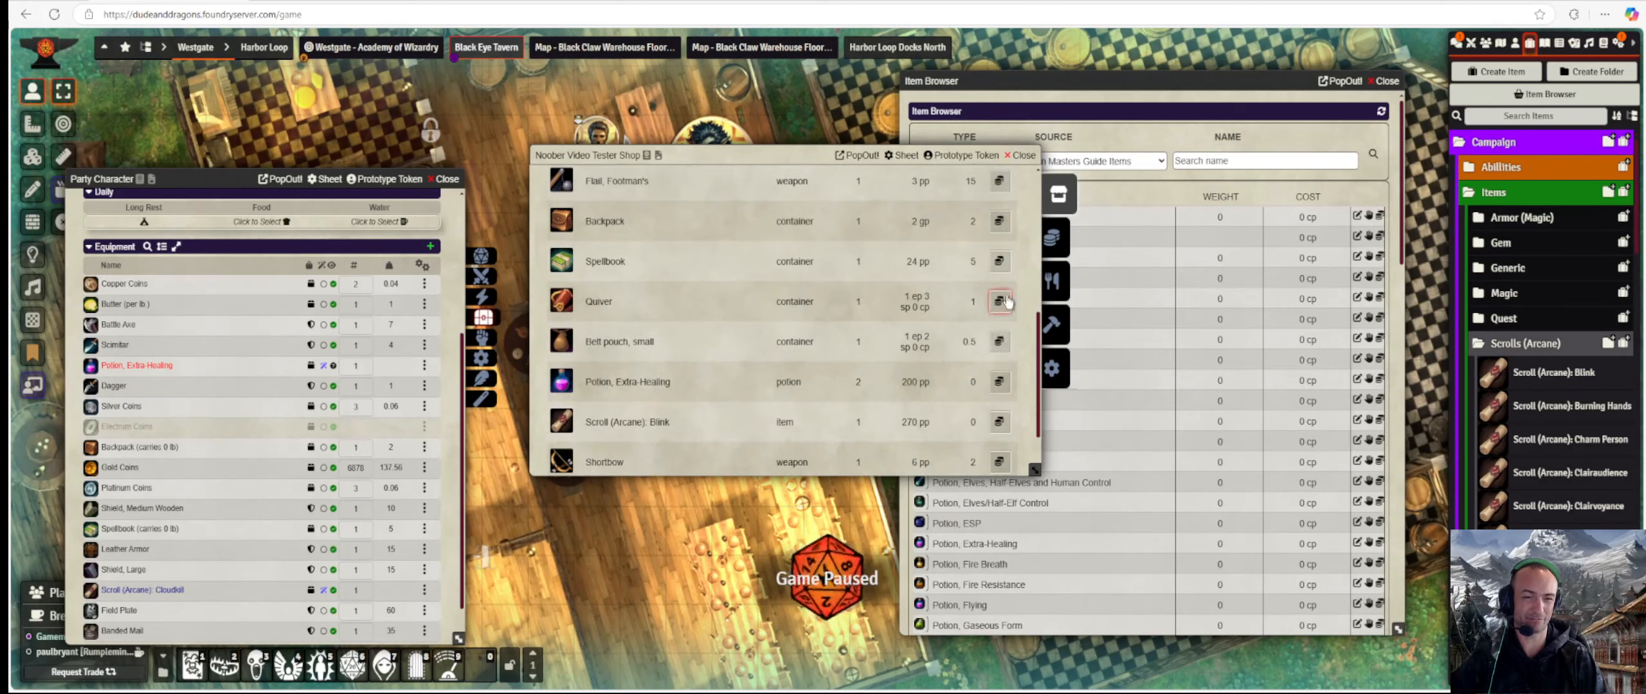
pyautogui.click(1000, 342)
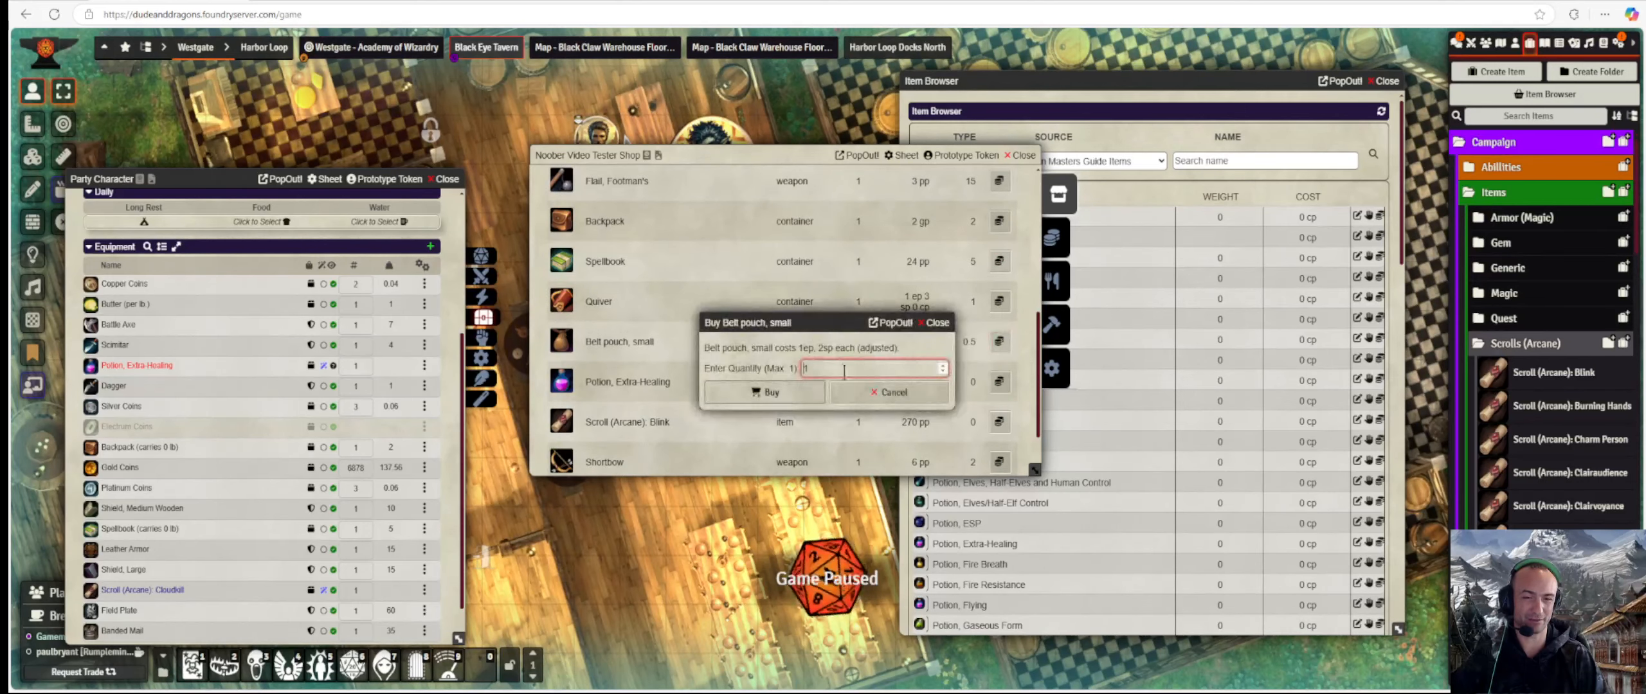
pyautogui.click(801, 399)
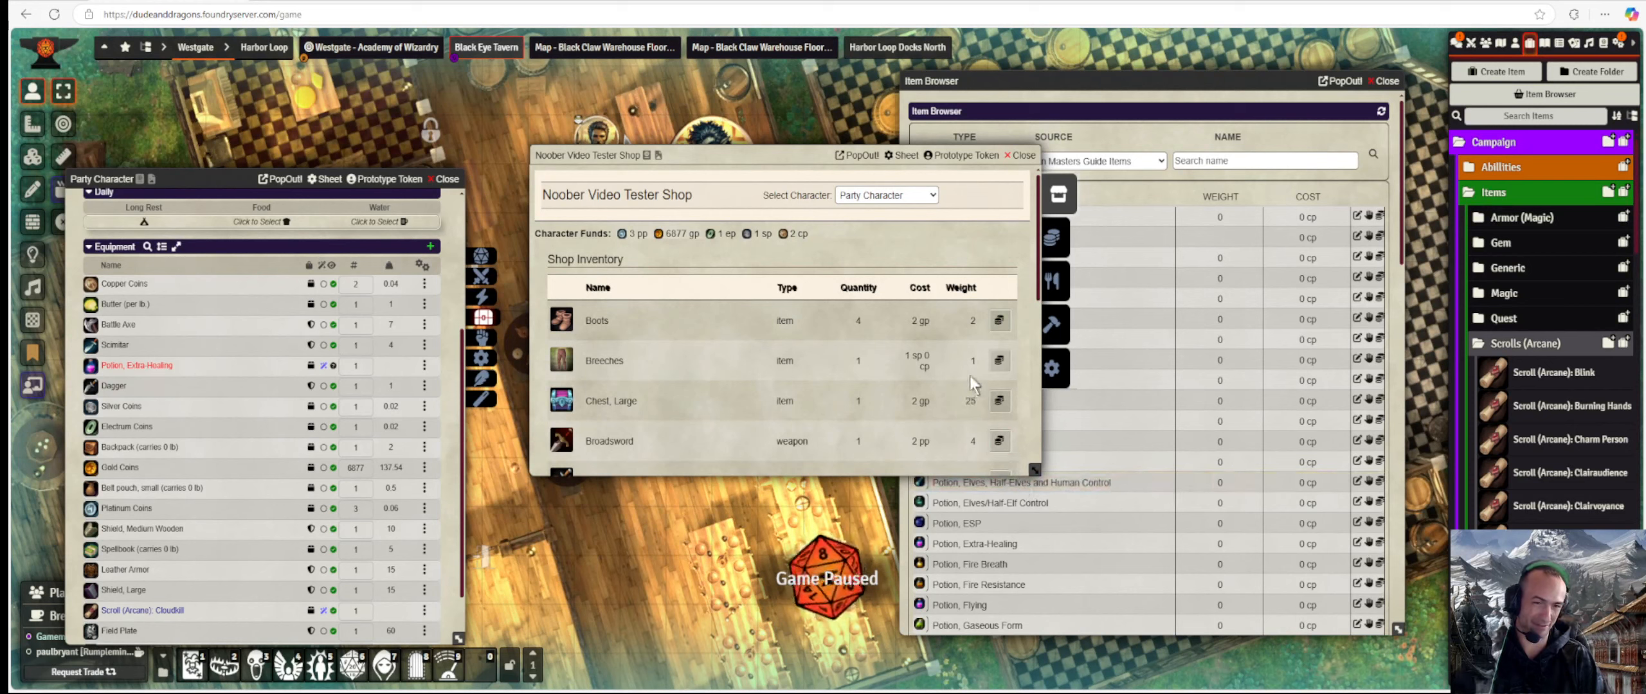
pyautogui.click(998, 360)
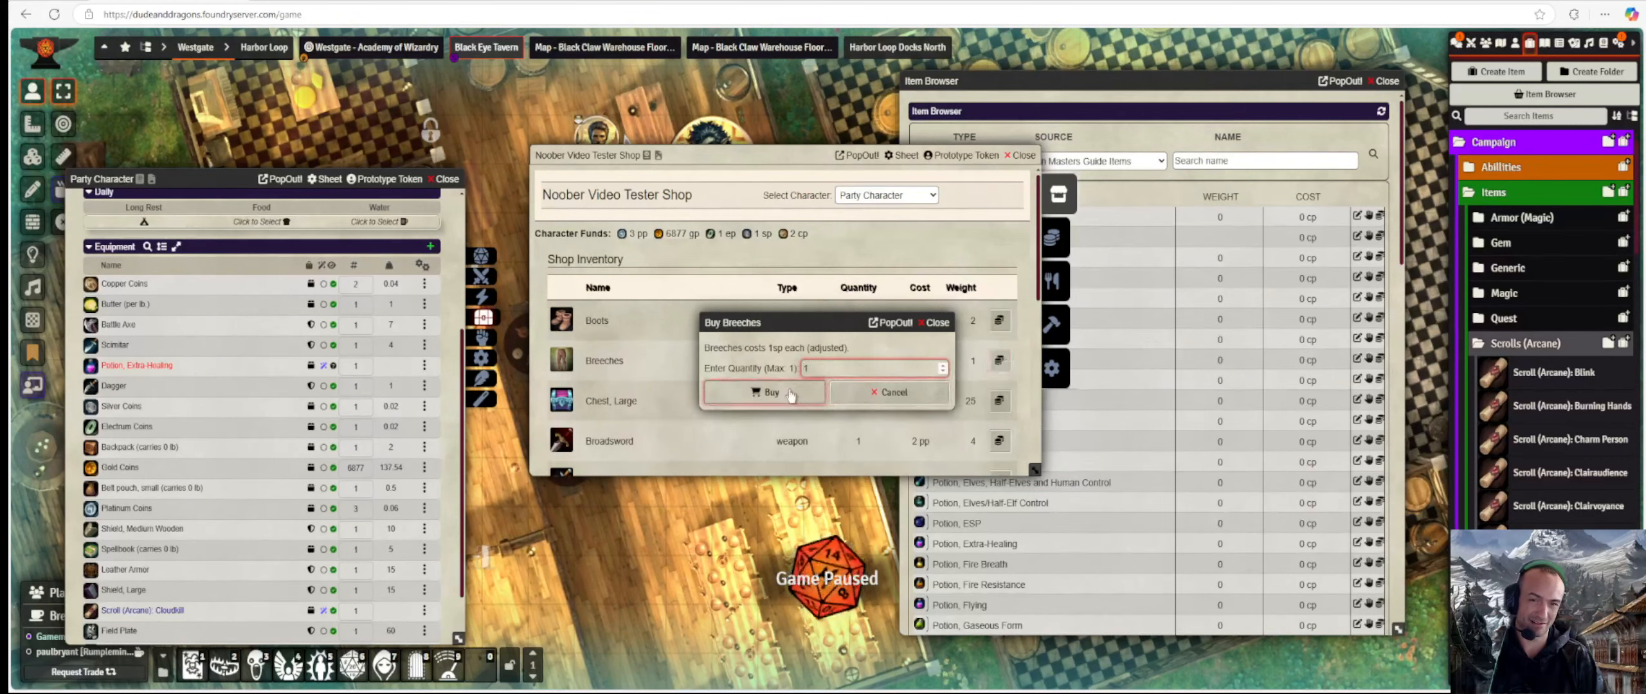
pyautogui.click(790, 392)
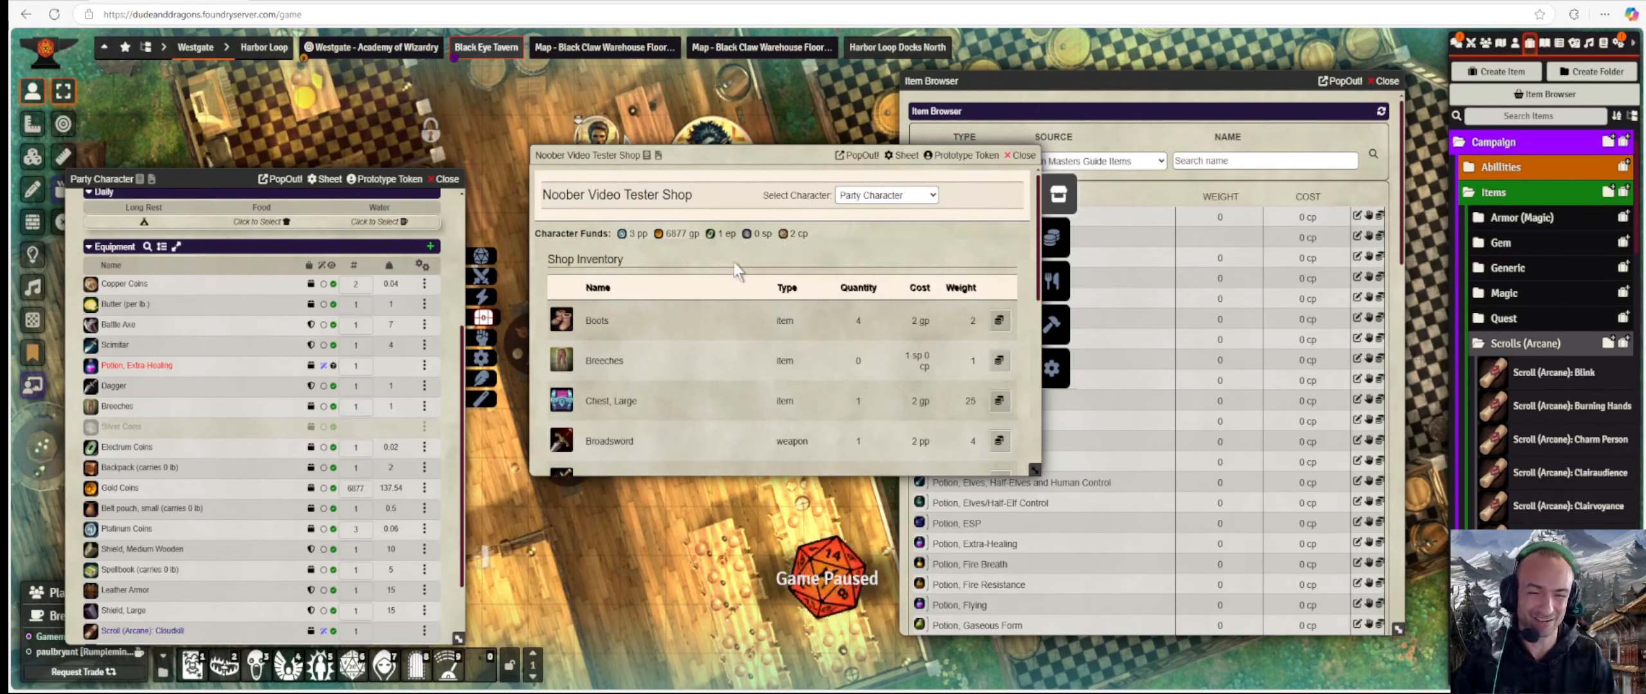
pyautogui.scroll(-4, 759, 265)
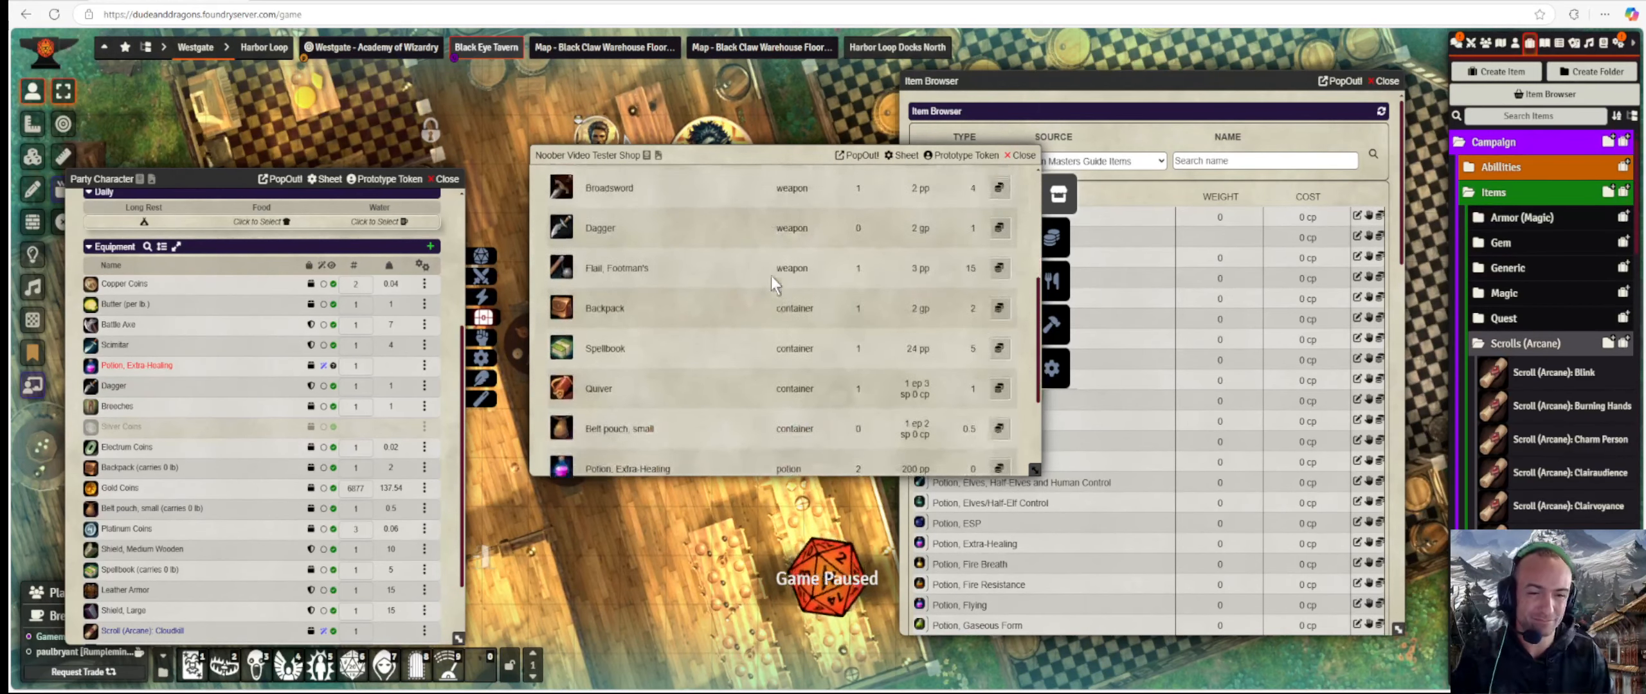
pyautogui.scroll(5, 771, 275)
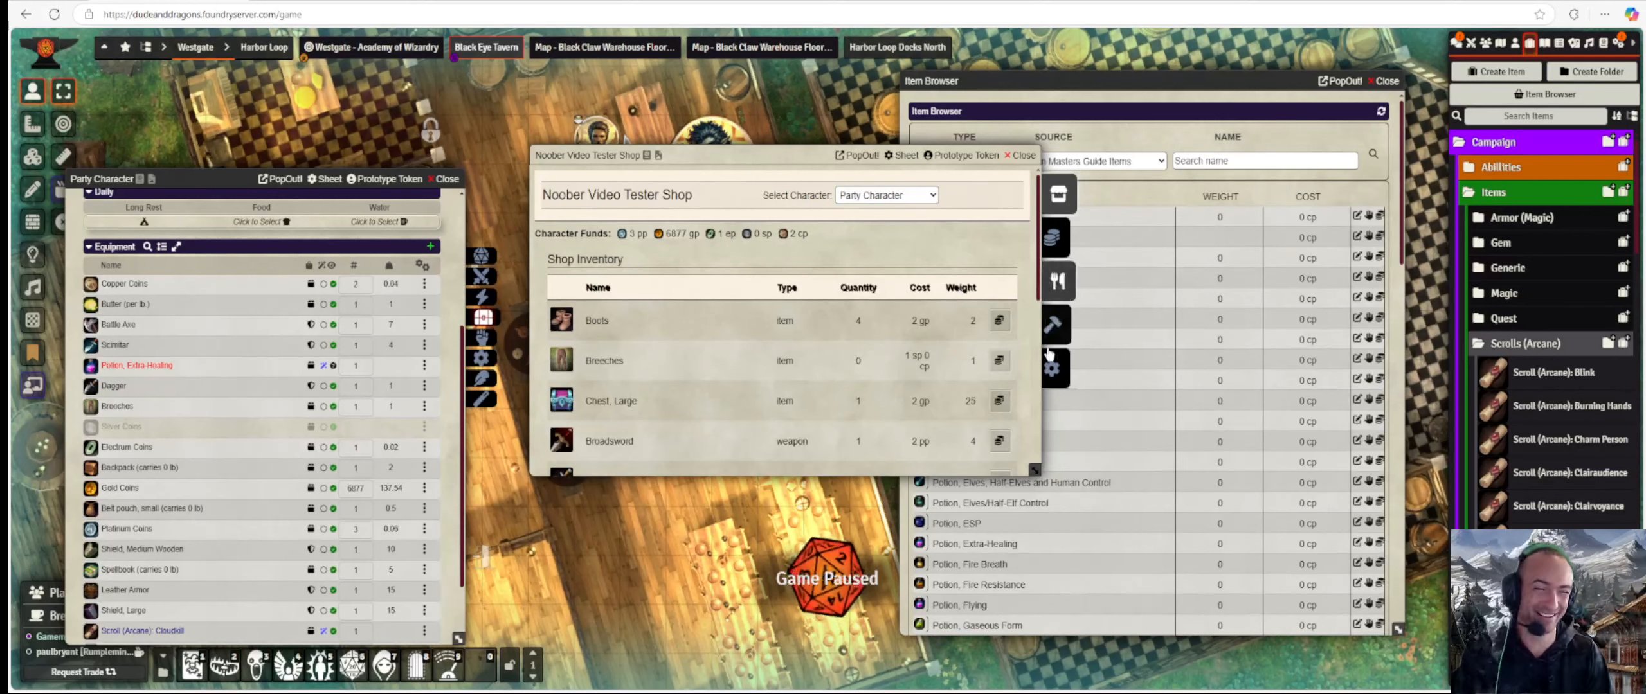
# Recheck the Forge, which still lists no armor to repair, and review the party's equipment.
pyautogui.click(1049, 323)
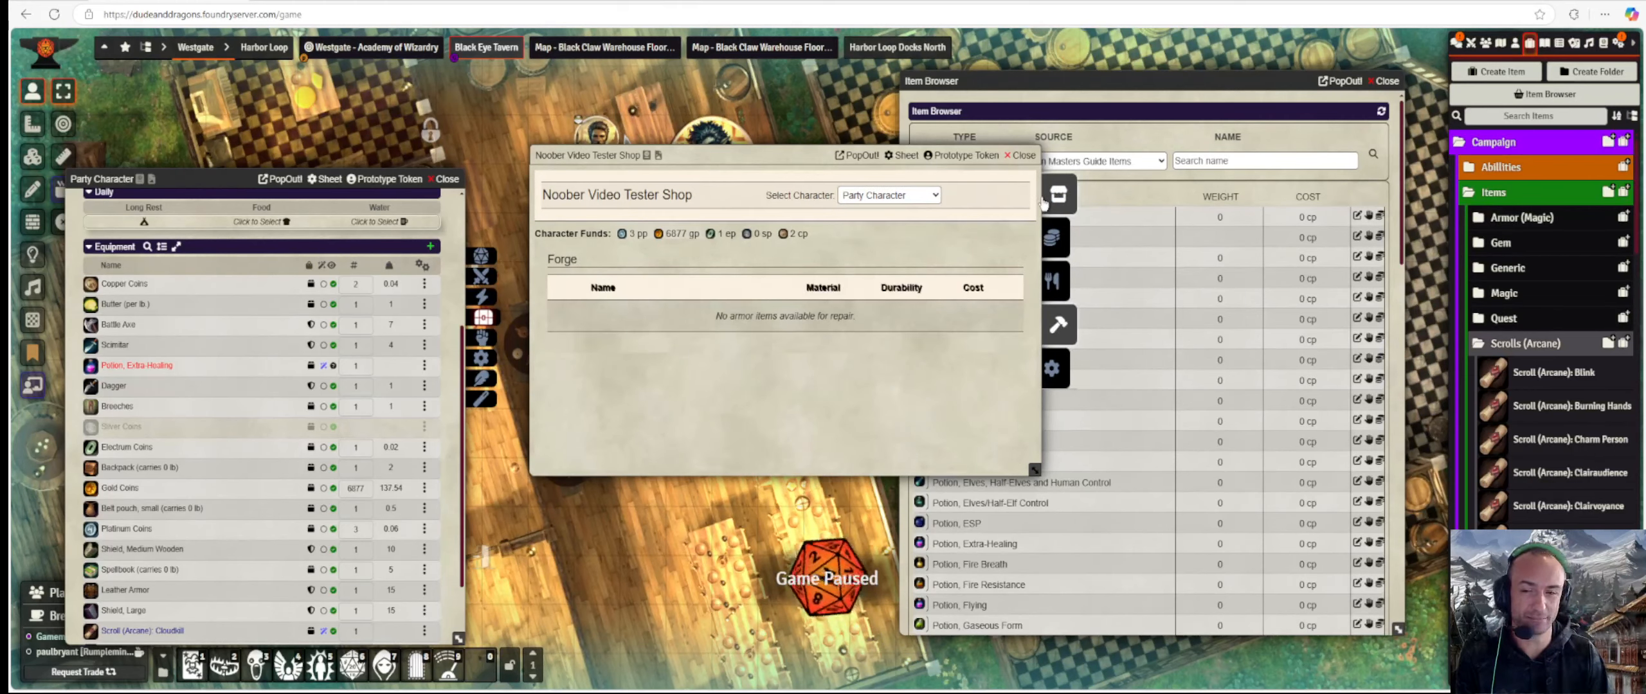
pyautogui.scroll(-3, 105, 547)
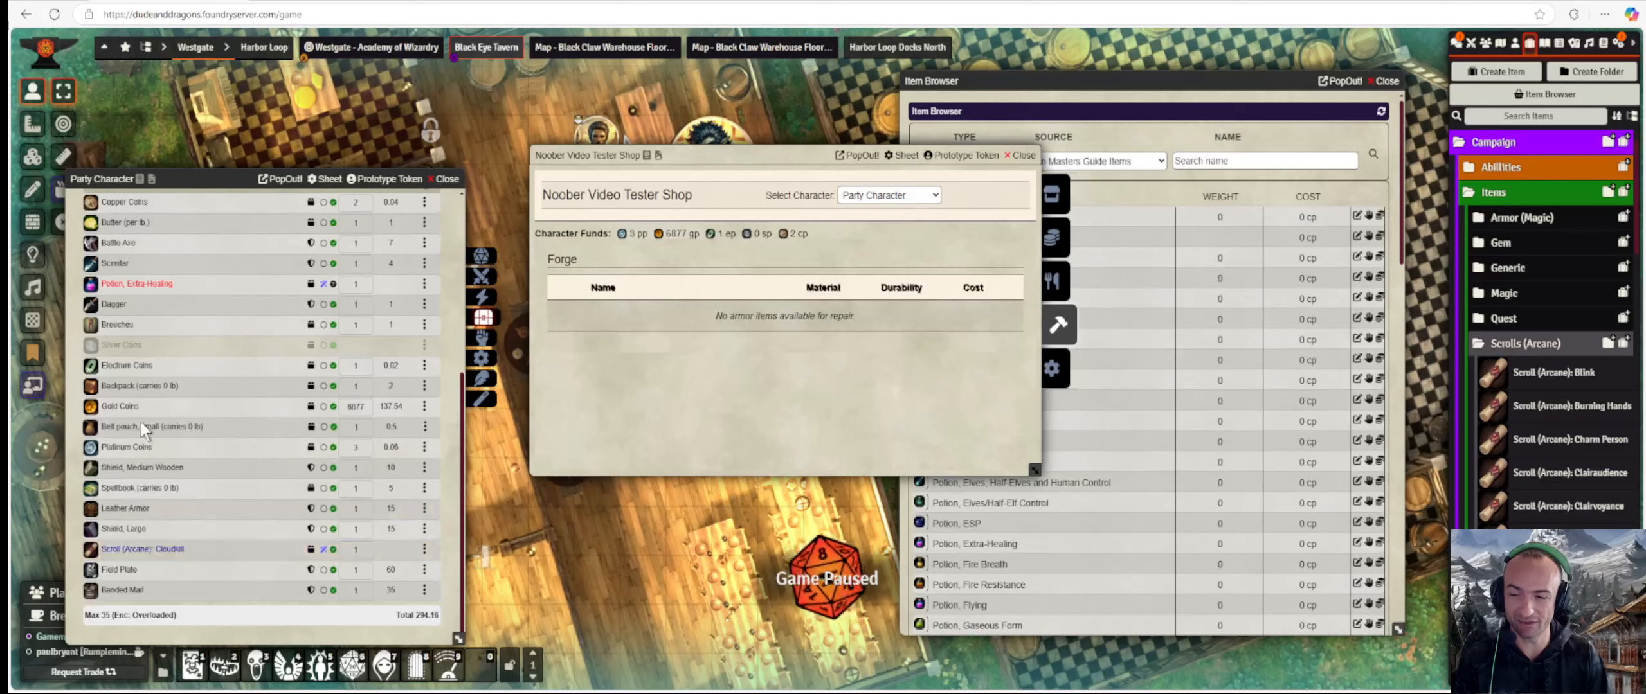
pyautogui.scroll(3, 141, 422)
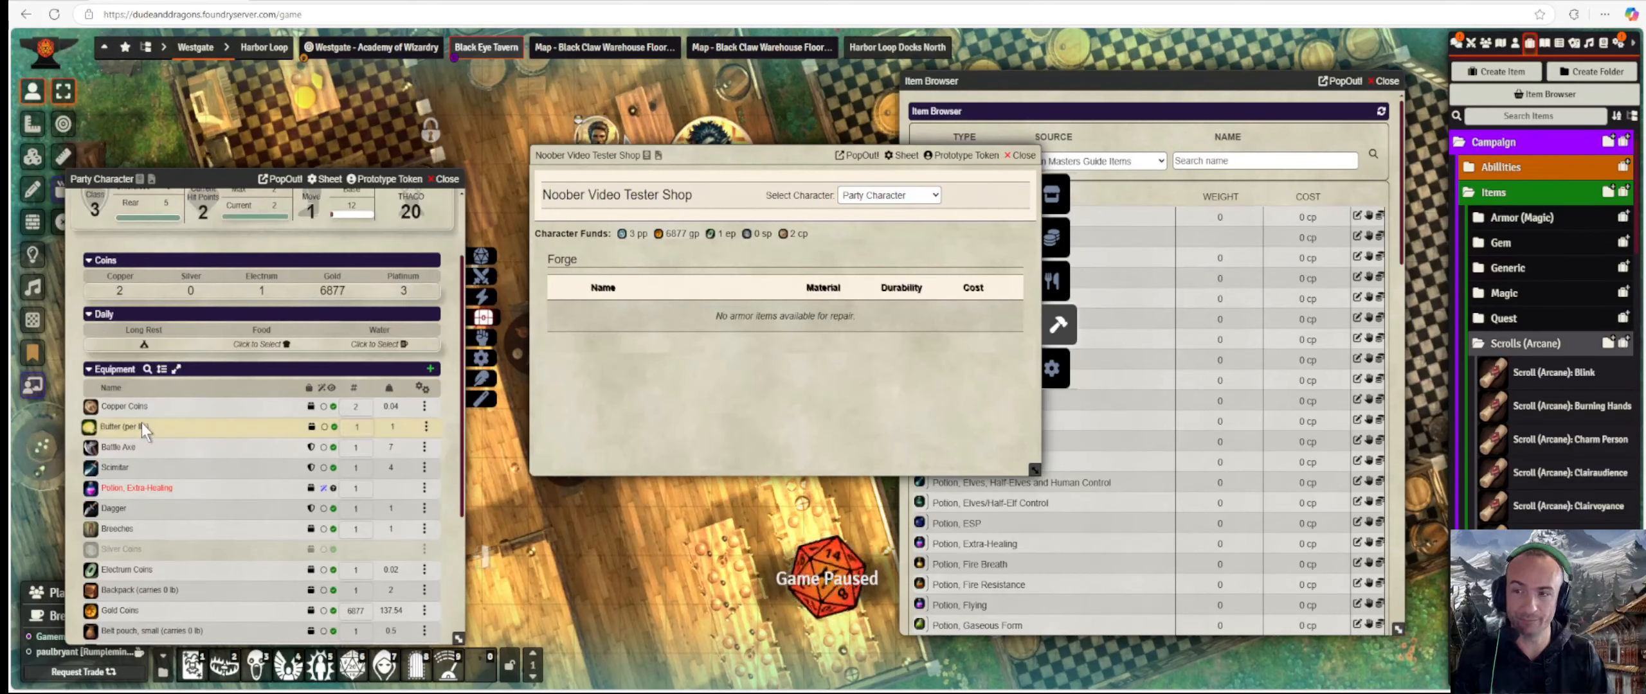
# Look over the shop's settings and price multipliers, such as Metal 0.75.
pyautogui.click(1052, 369)
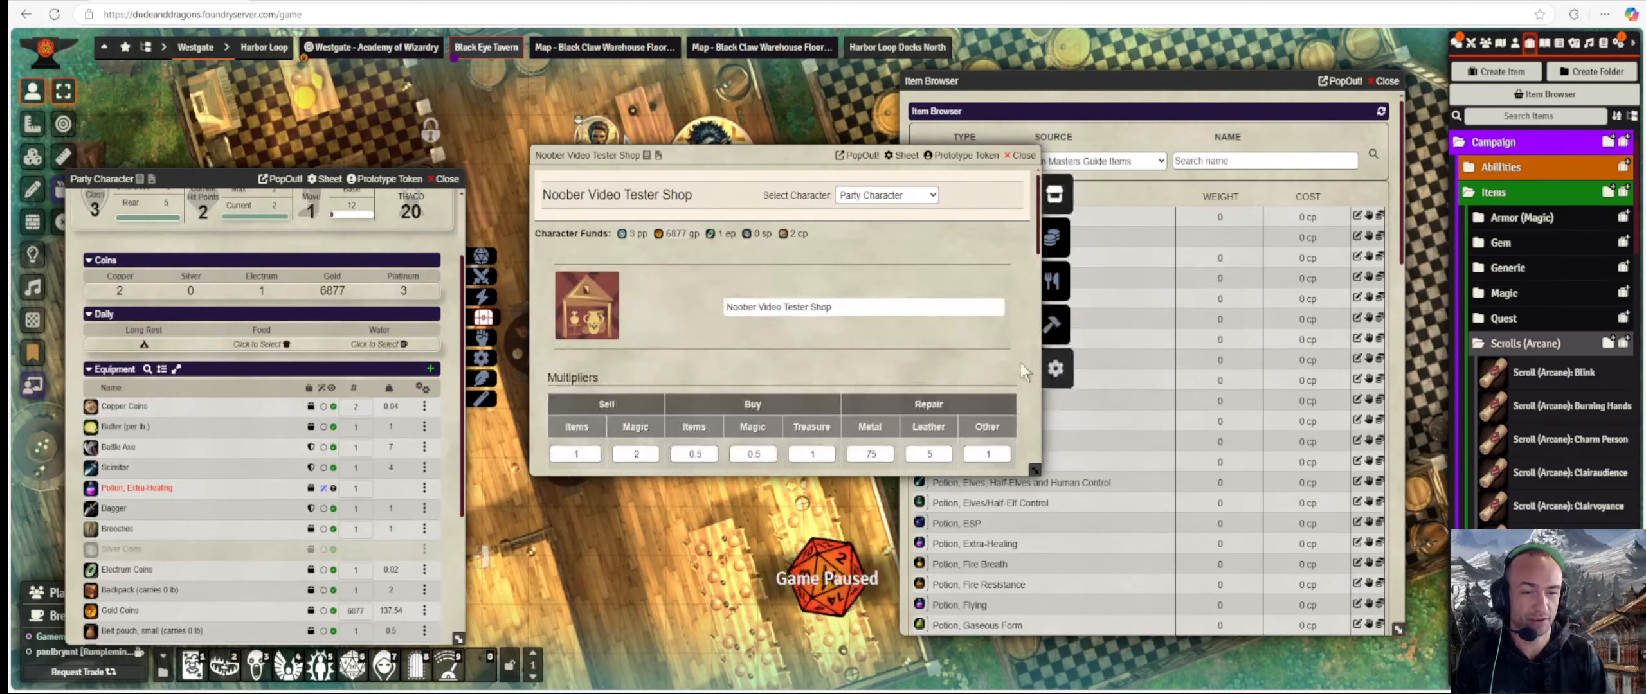
pyautogui.scroll(-10, 930, 371)
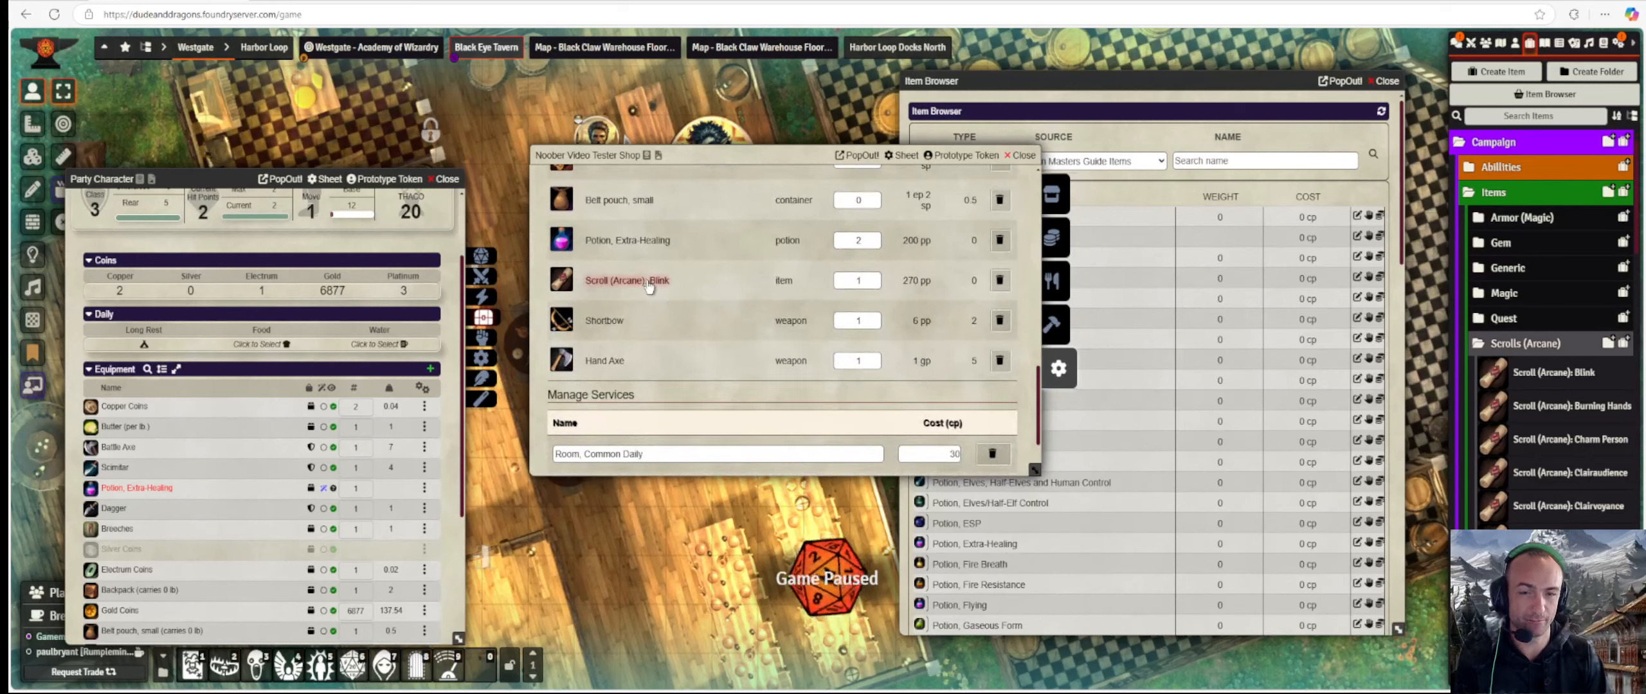
pyautogui.click(1054, 194)
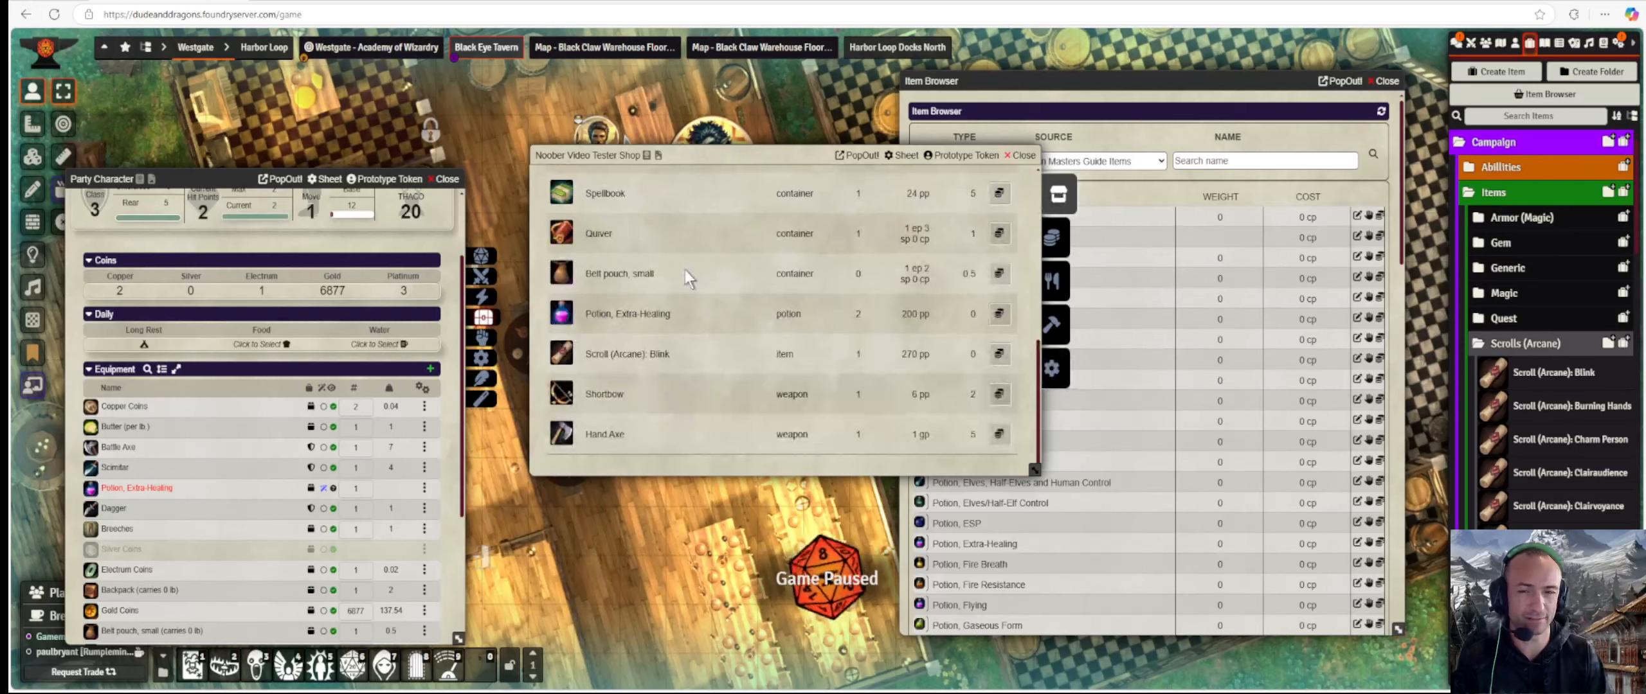
pyautogui.scroll(5, 649, 250)
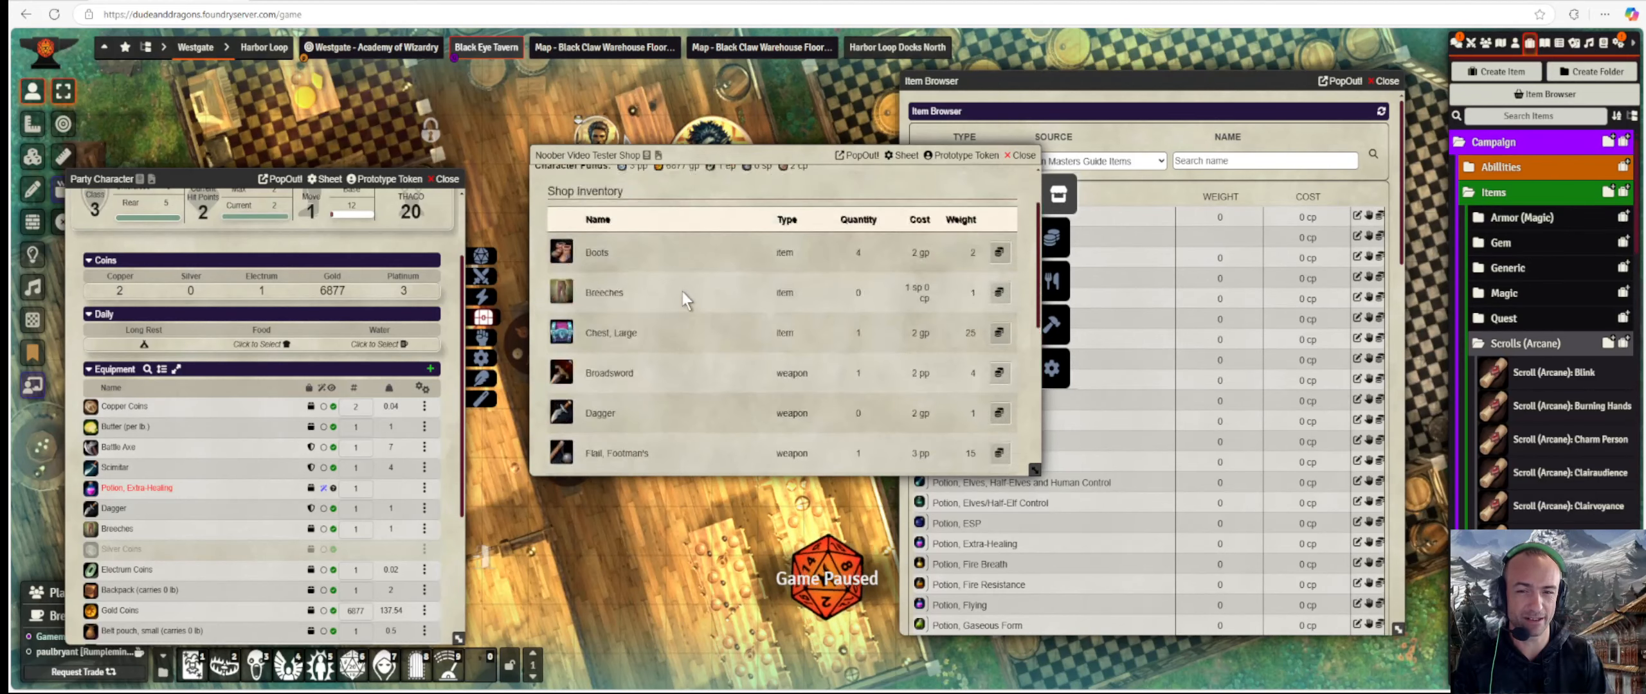
# Inspect the Boots and Breeches item sheets, including the Breeches' actions.
pyautogui.click(597, 252)
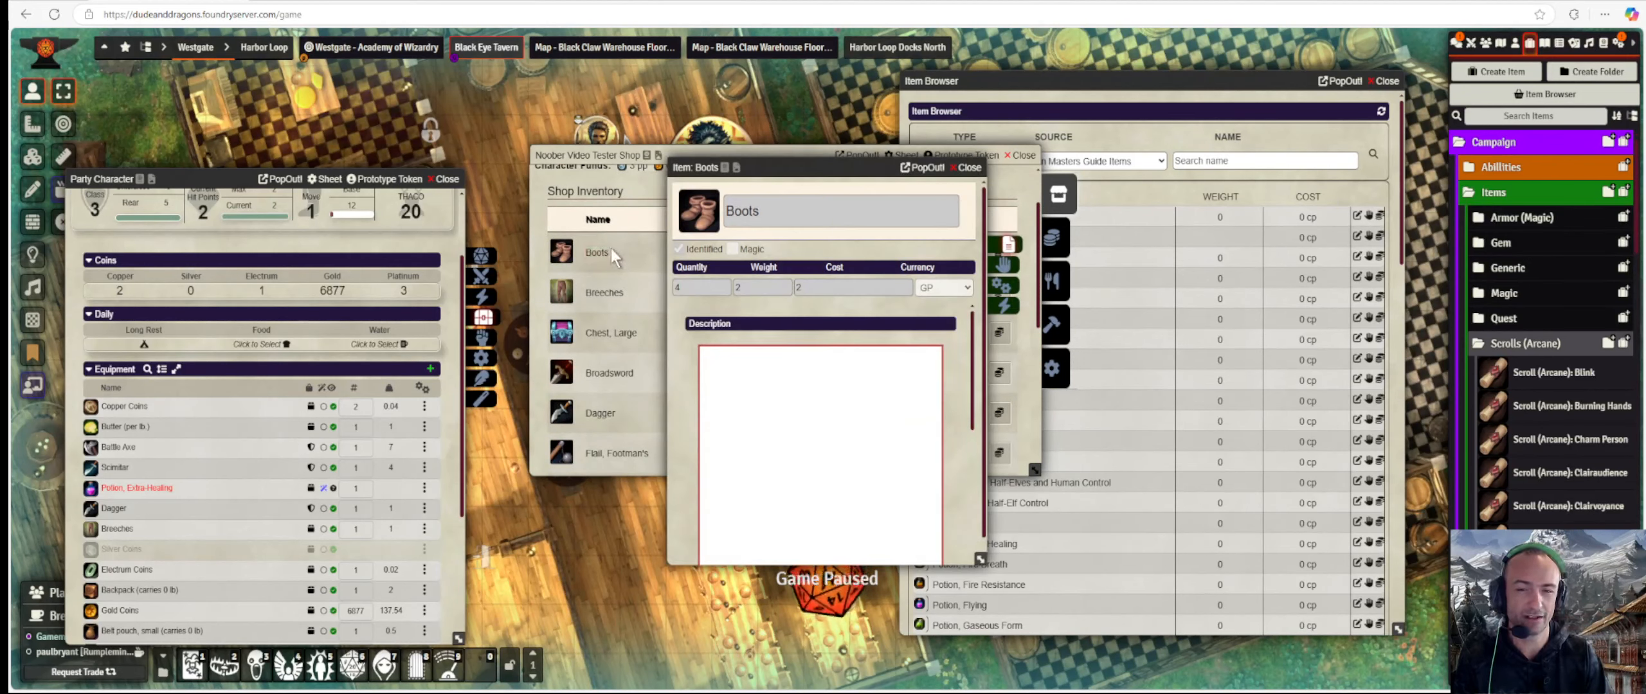
pyautogui.scroll(-1, 837, 280)
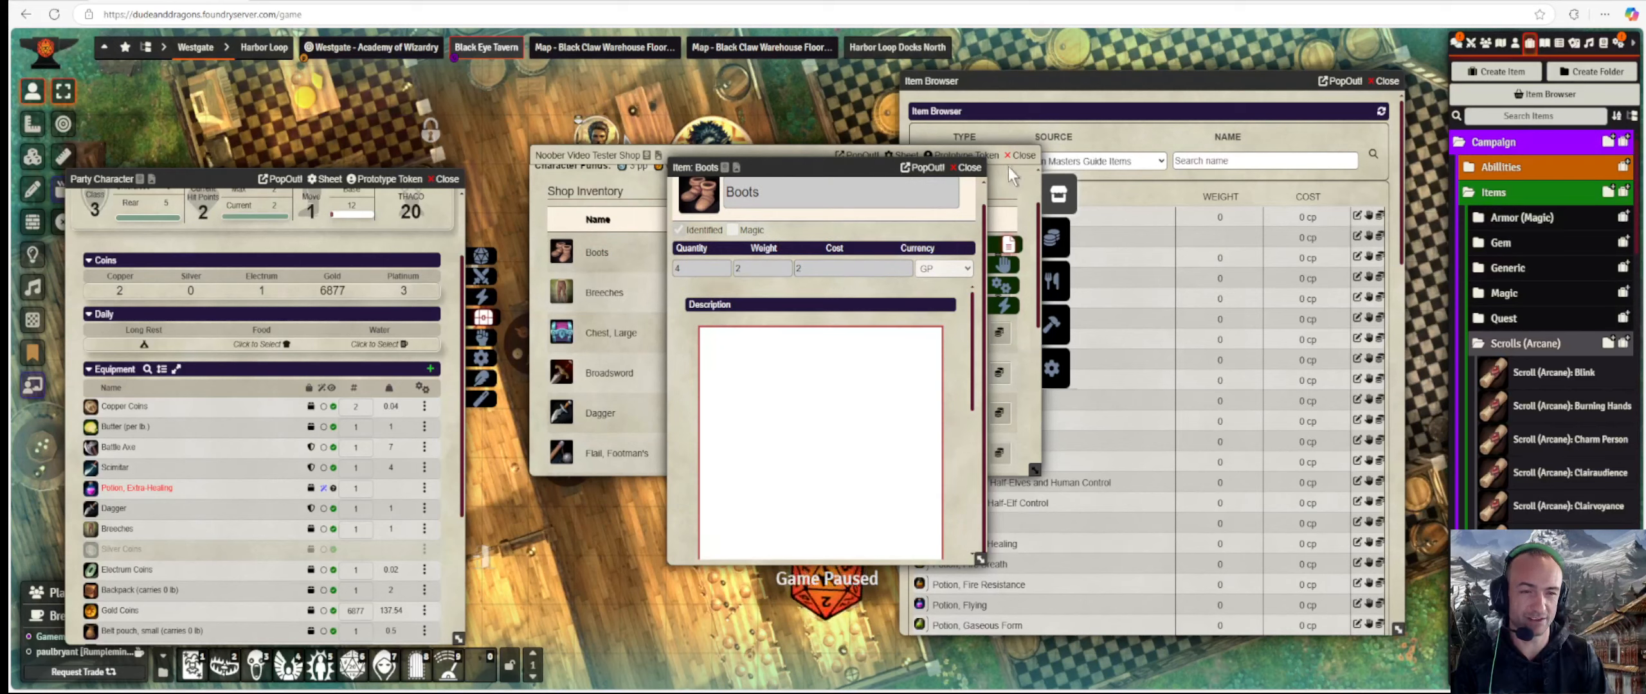
pyautogui.click(972, 167)
pyautogui.click(608, 294)
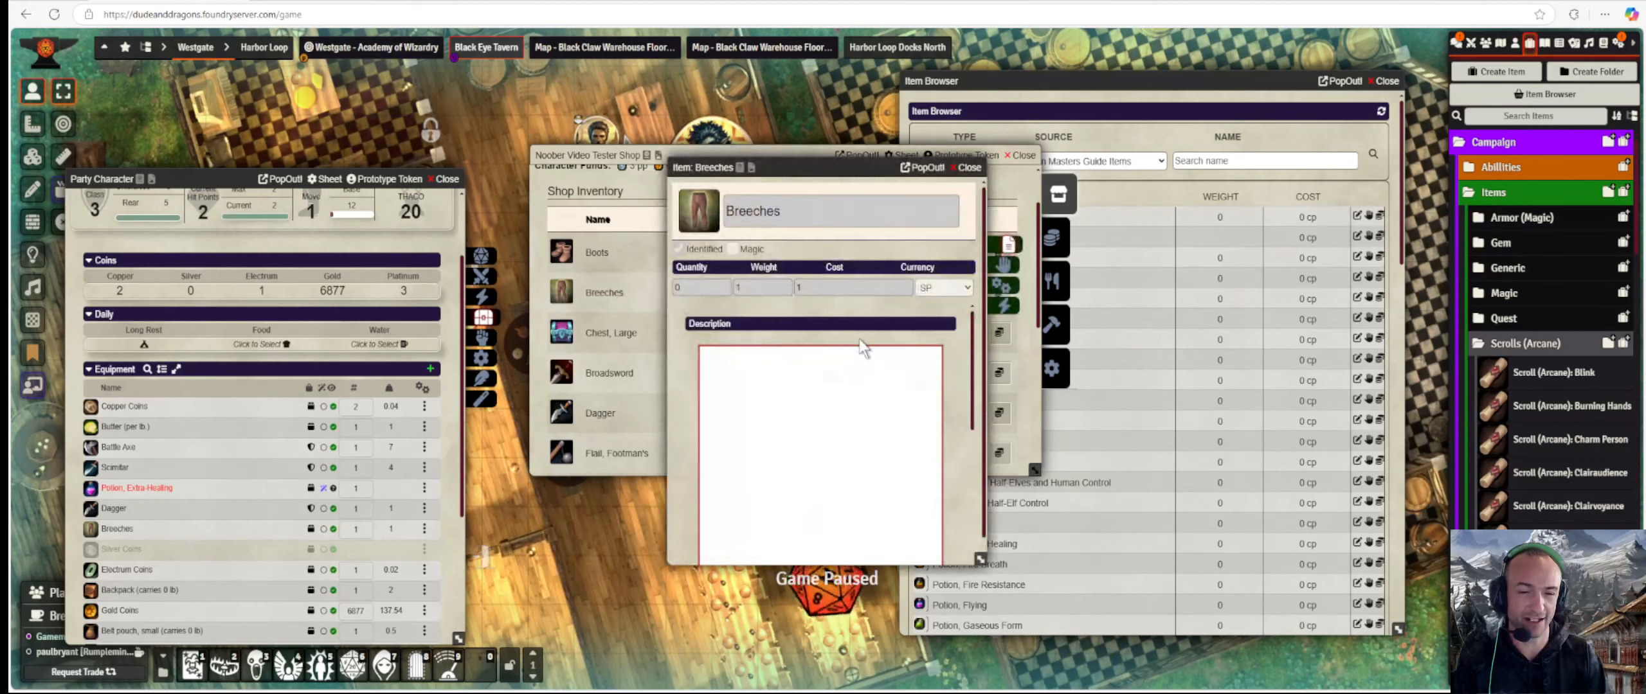
pyautogui.click(972, 167)
pyautogui.click(1057, 368)
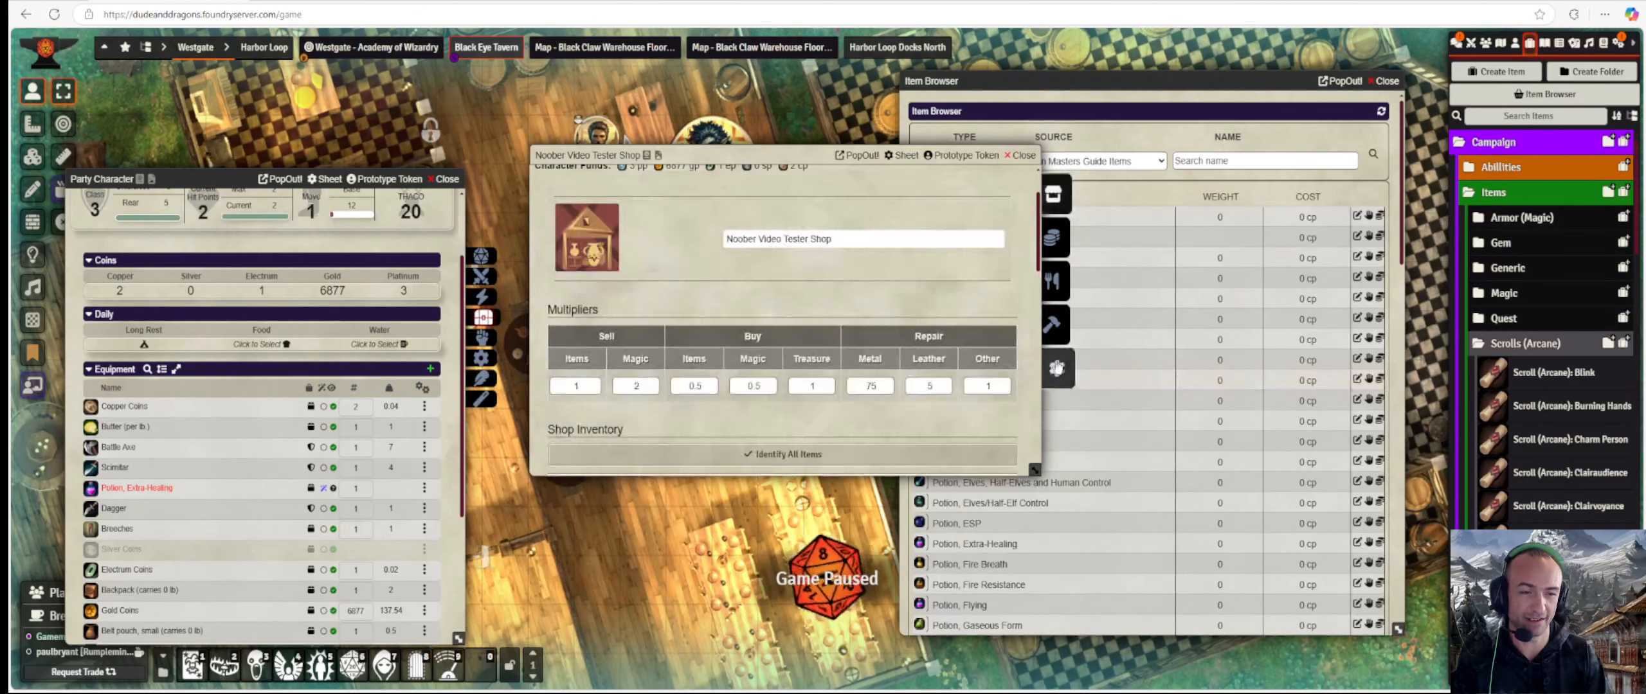
pyautogui.scroll(-5, 792, 324)
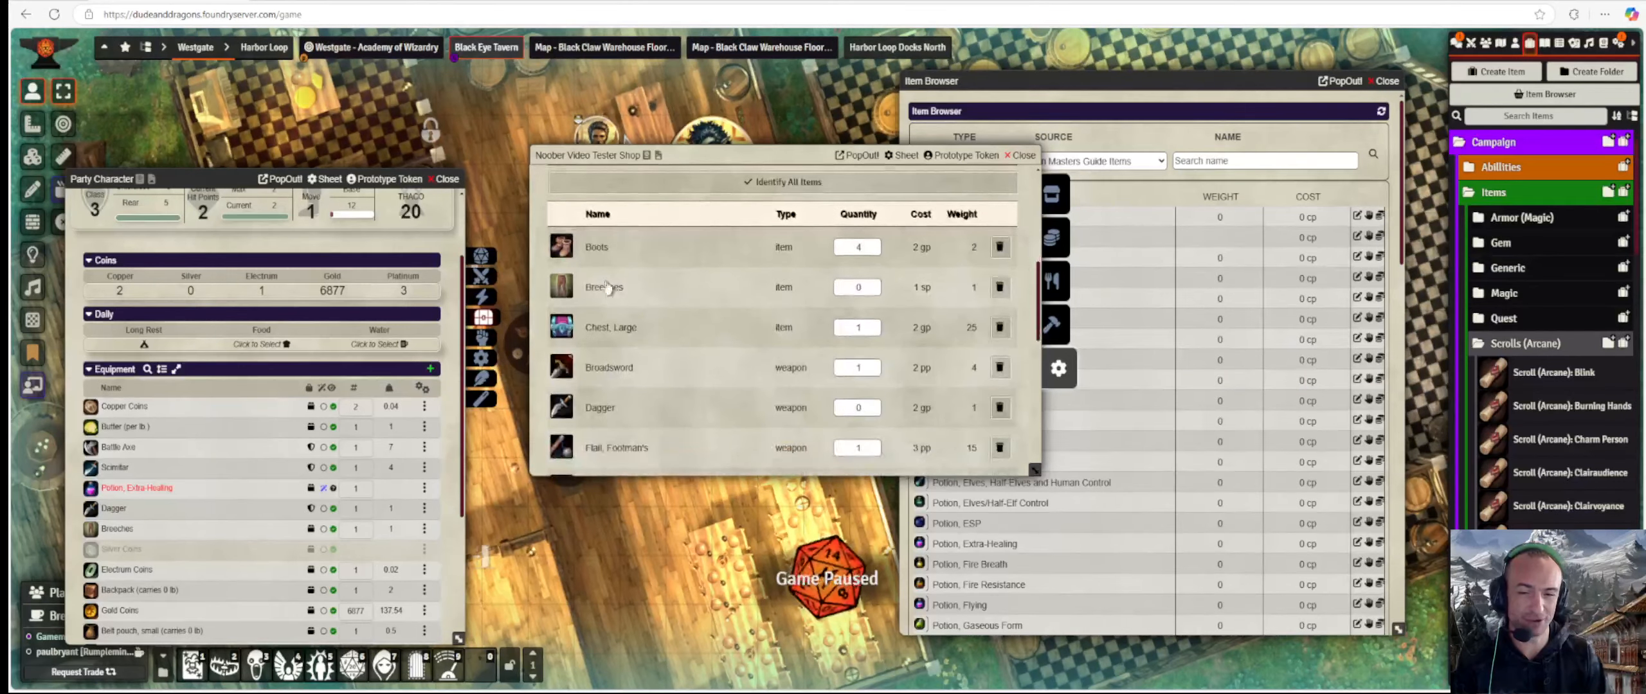
pyautogui.click(614, 293)
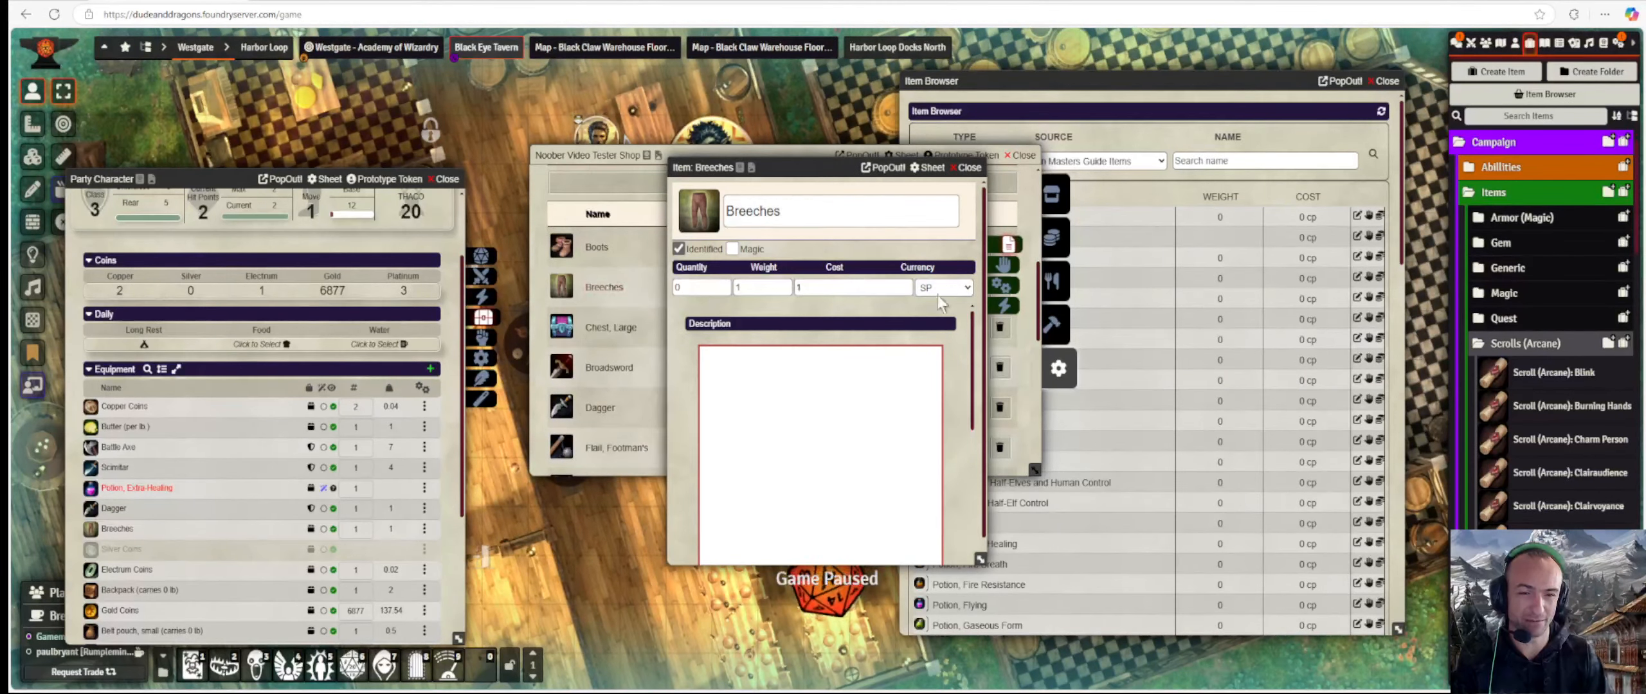
pyautogui.click(1004, 264)
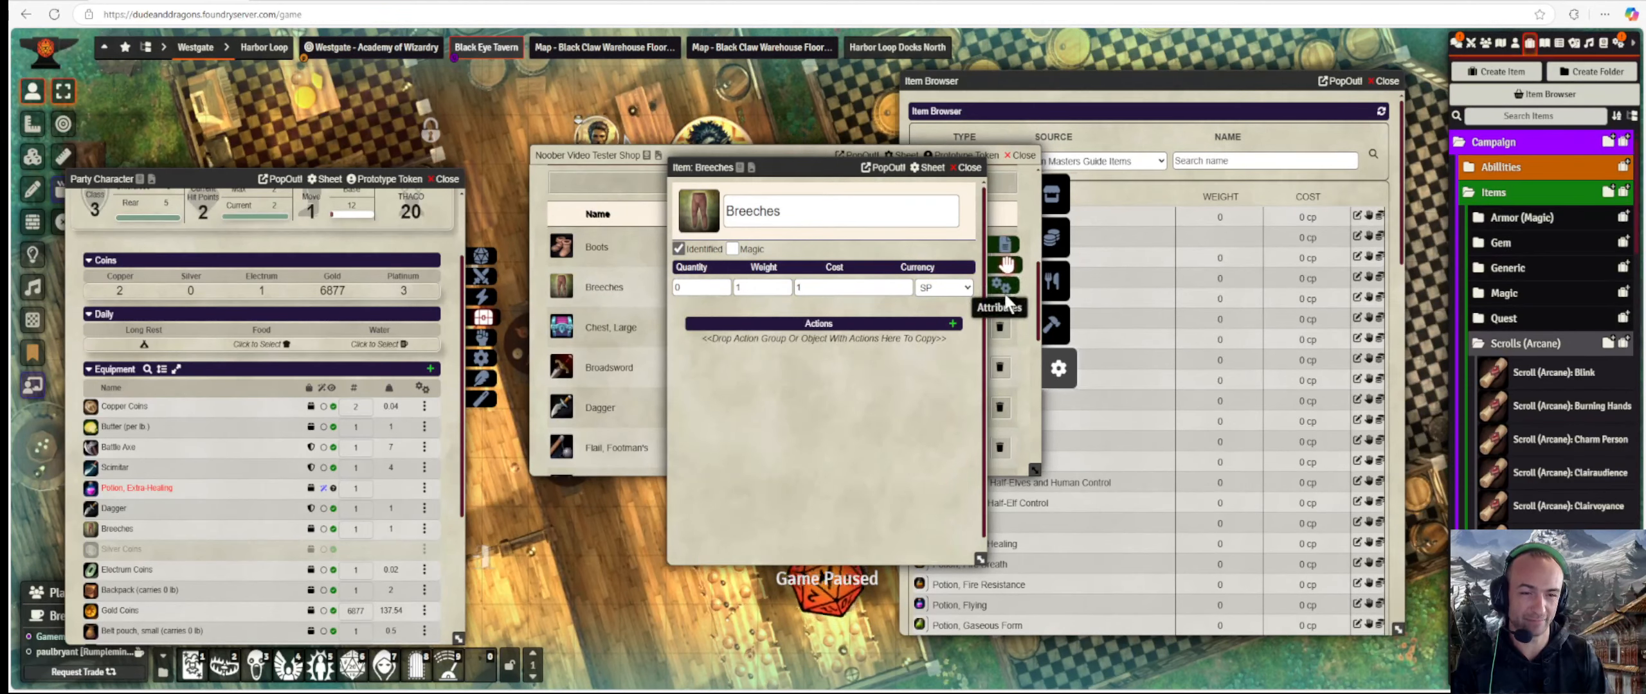
pyautogui.click(966, 167)
# Inspect the Potion, Extra-Healing item sheet in the shop's stock.
pyautogui.scroll(-4, 735, 345)
pyautogui.scroll(-2, 735, 344)
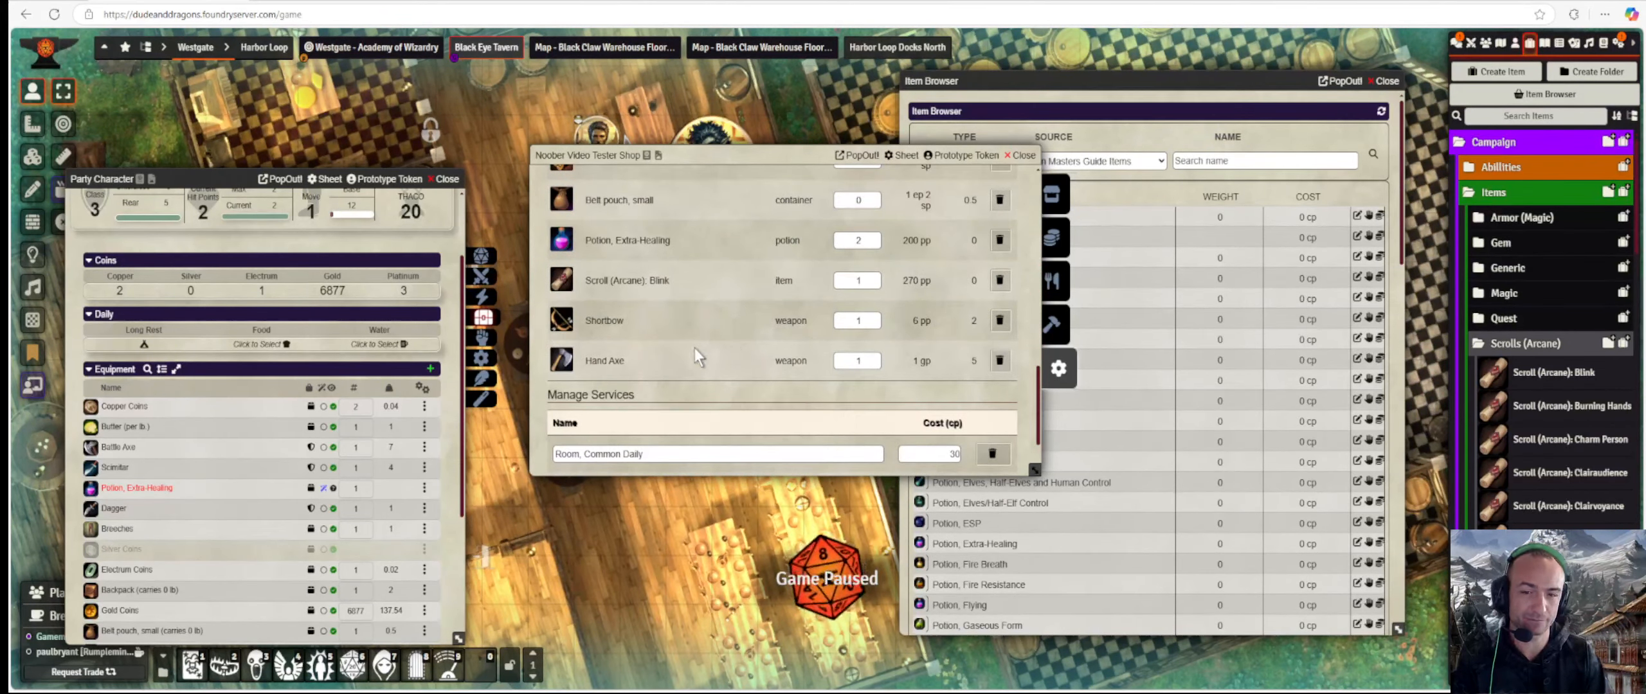
pyautogui.click(630, 242)
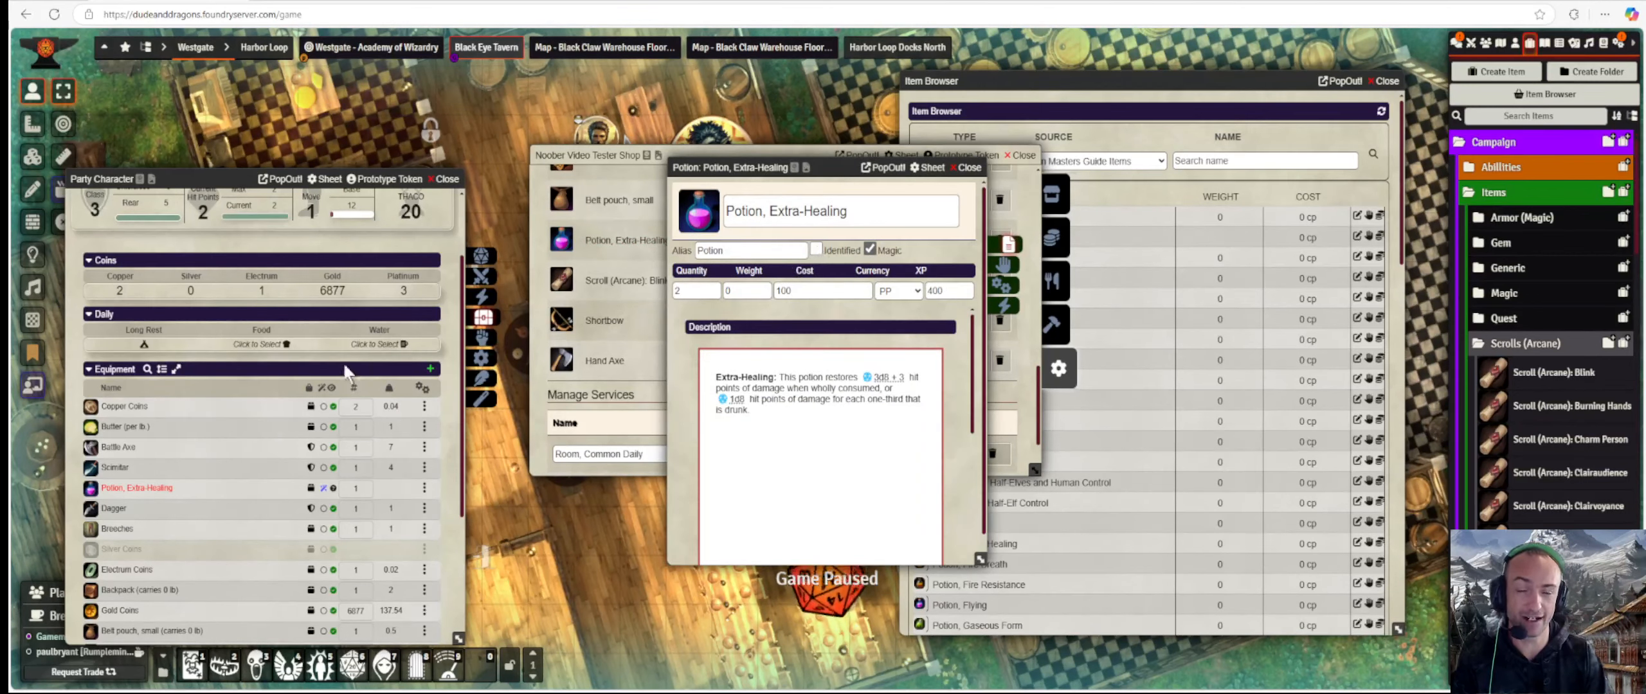
pyautogui.click(970, 167)
pyautogui.scroll(5, 852, 329)
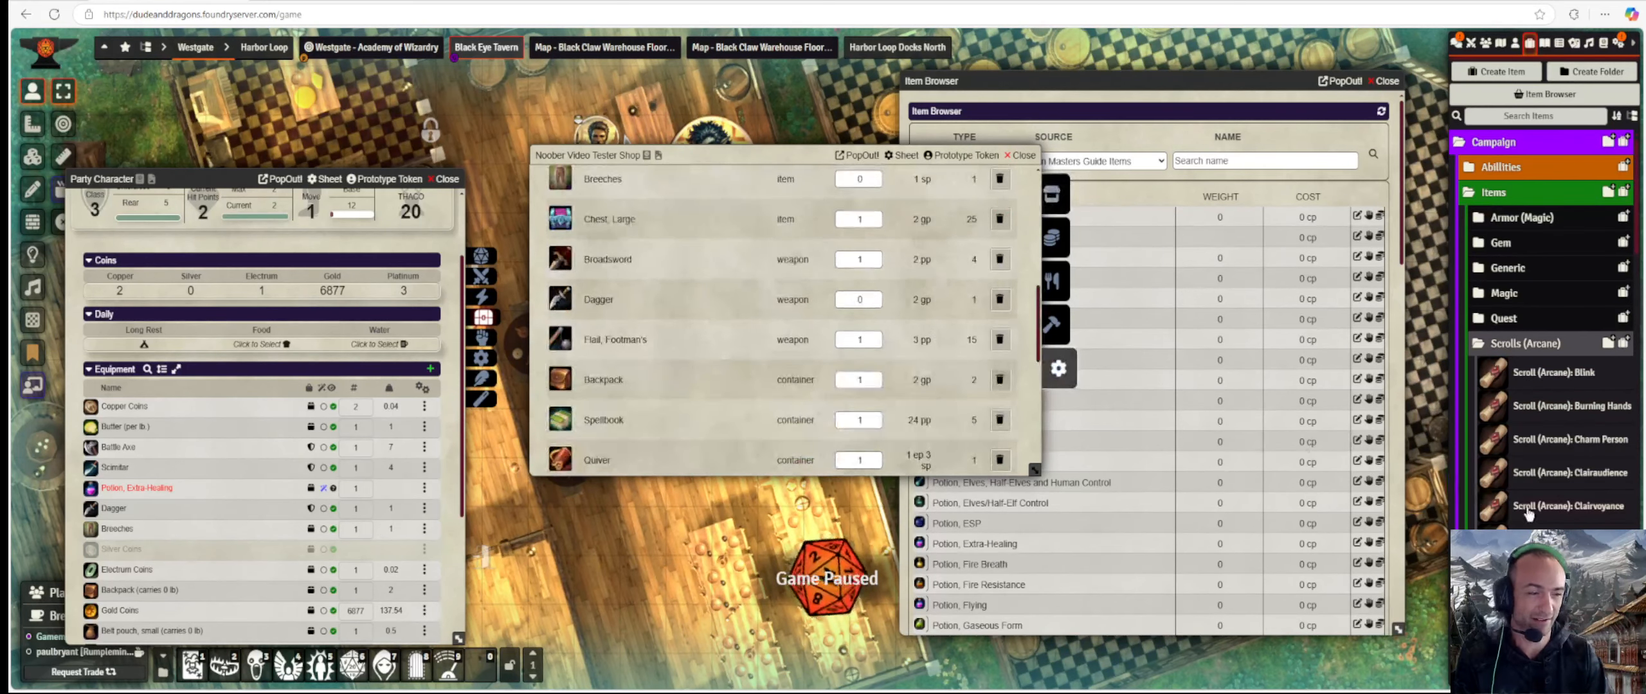
# Drag an arcane scroll from the Item Browser into the shop's stock and inspect Comprehend Languages.
pyautogui.moveTo(1054, 483); pyautogui.dragTo(830, 408)
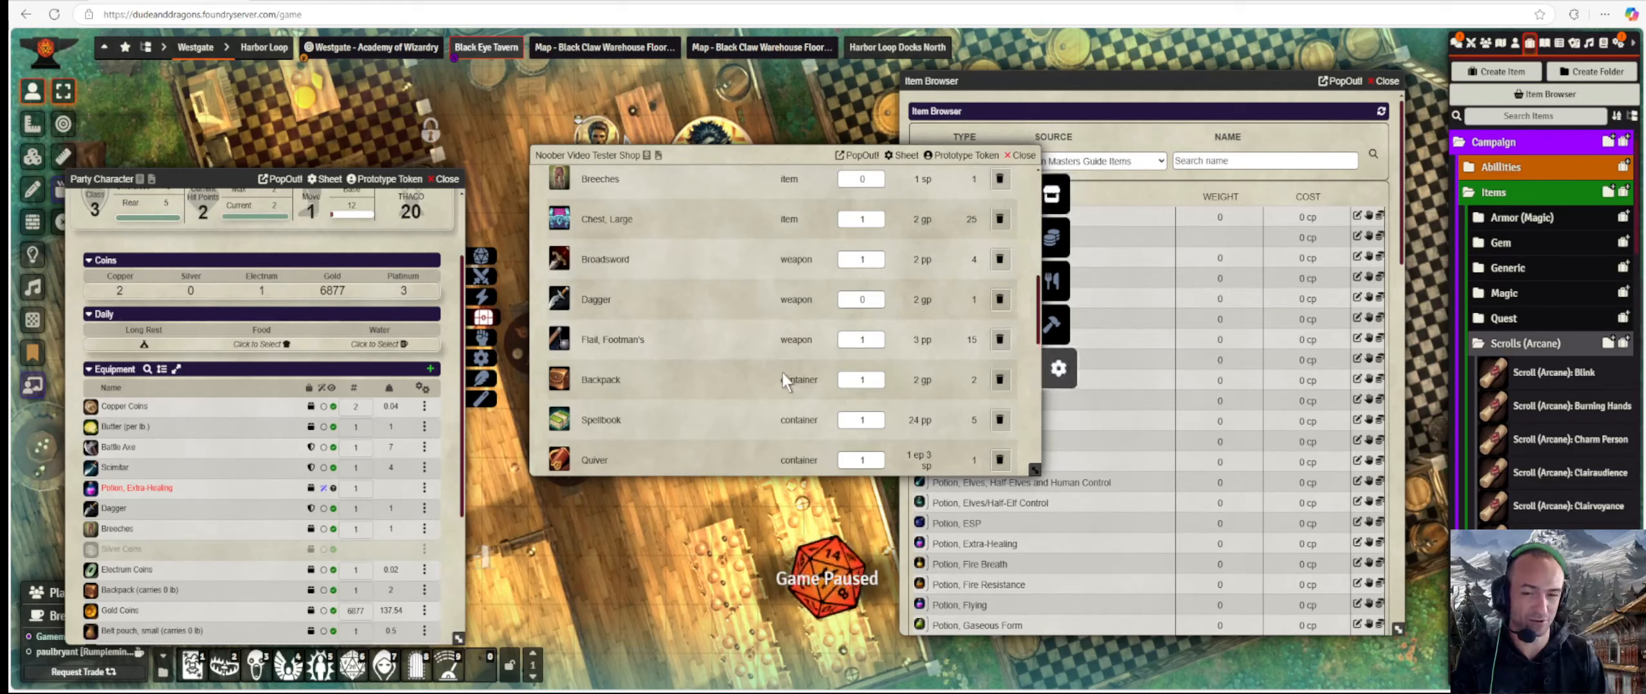
pyautogui.scroll(7, 782, 373)
pyautogui.scroll(-4, 783, 378)
pyautogui.scroll(-6, 783, 380)
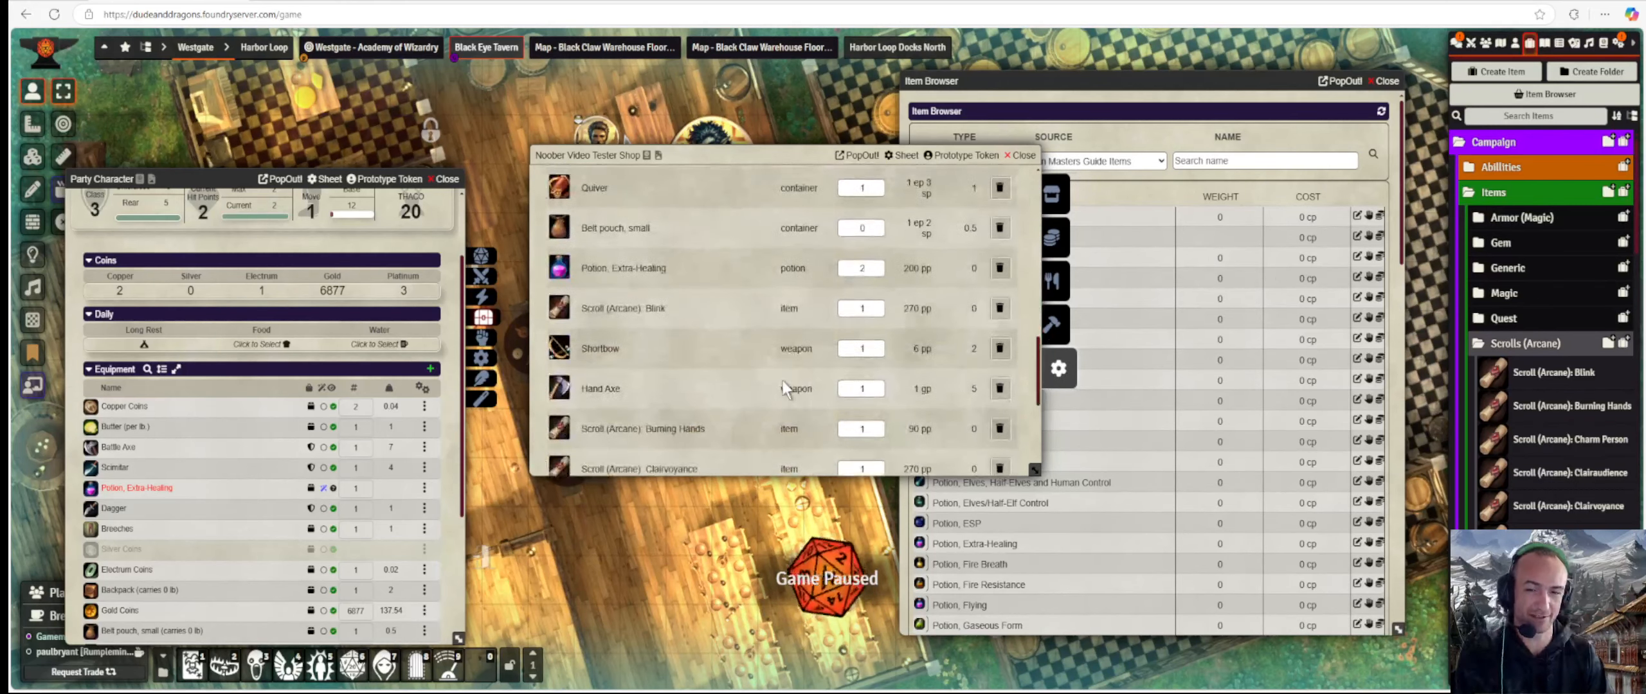
pyautogui.click(663, 305)
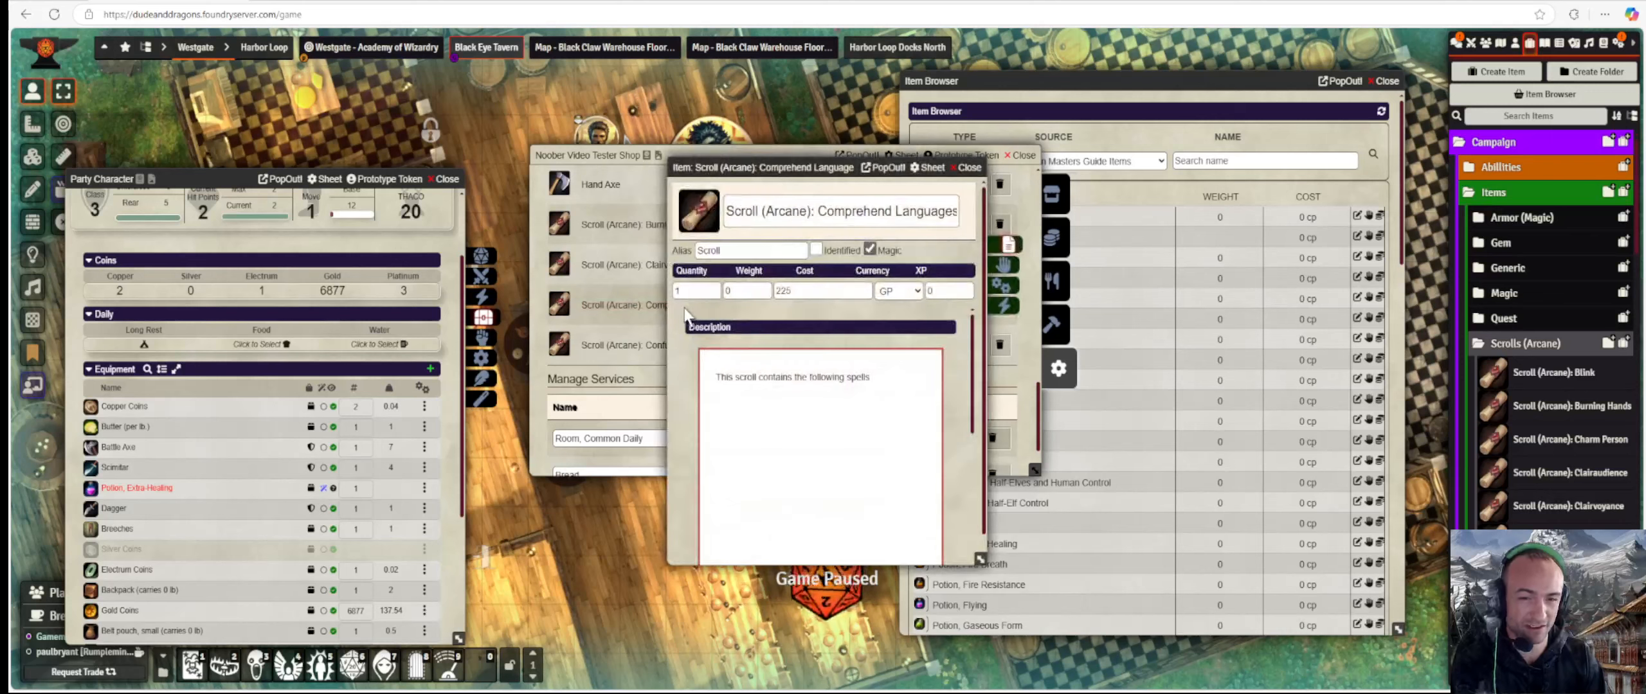
pyautogui.click(967, 167)
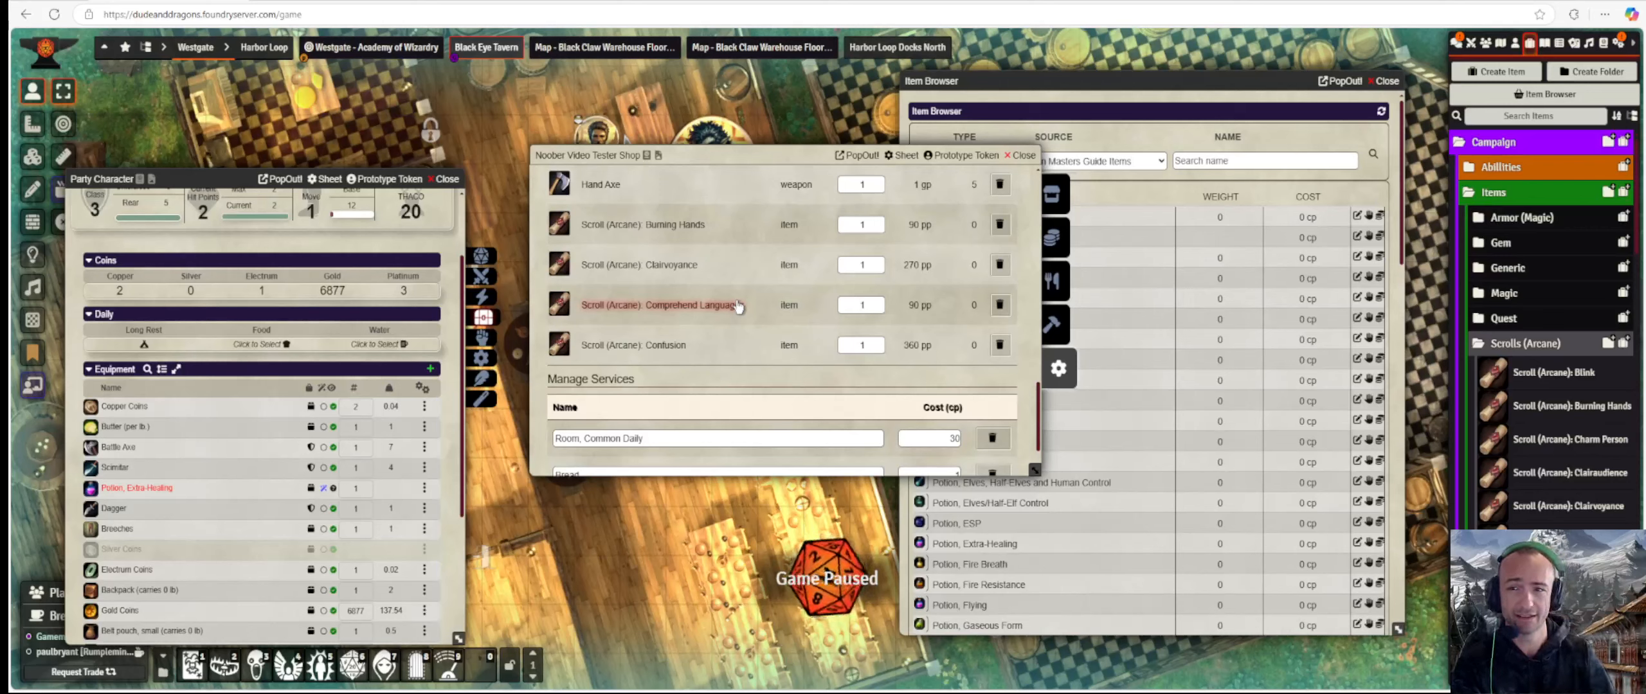
pyautogui.scroll(10, 738, 307)
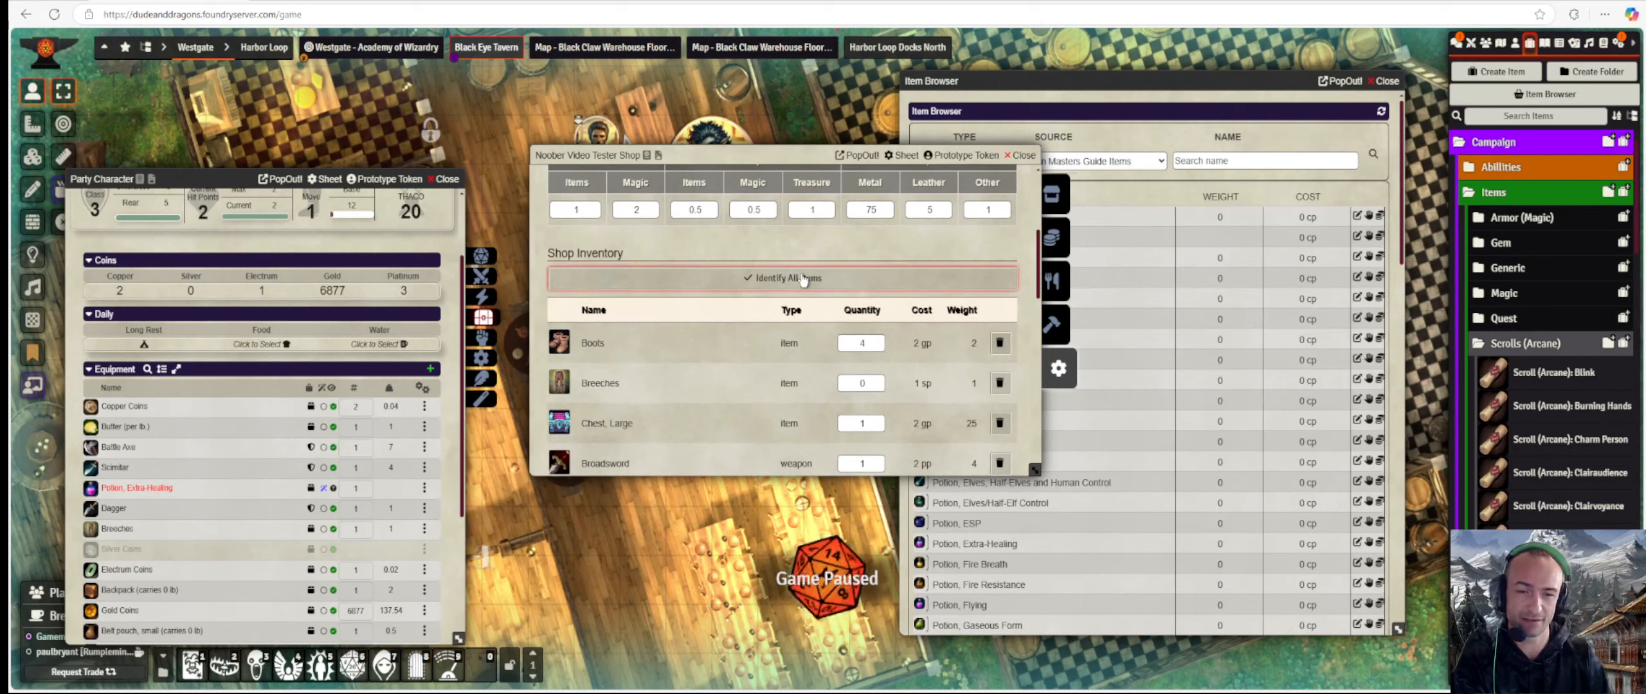
# Mark every shop item as identified and inspect the Comprehend Languages scroll details.
pyautogui.click(802, 278)
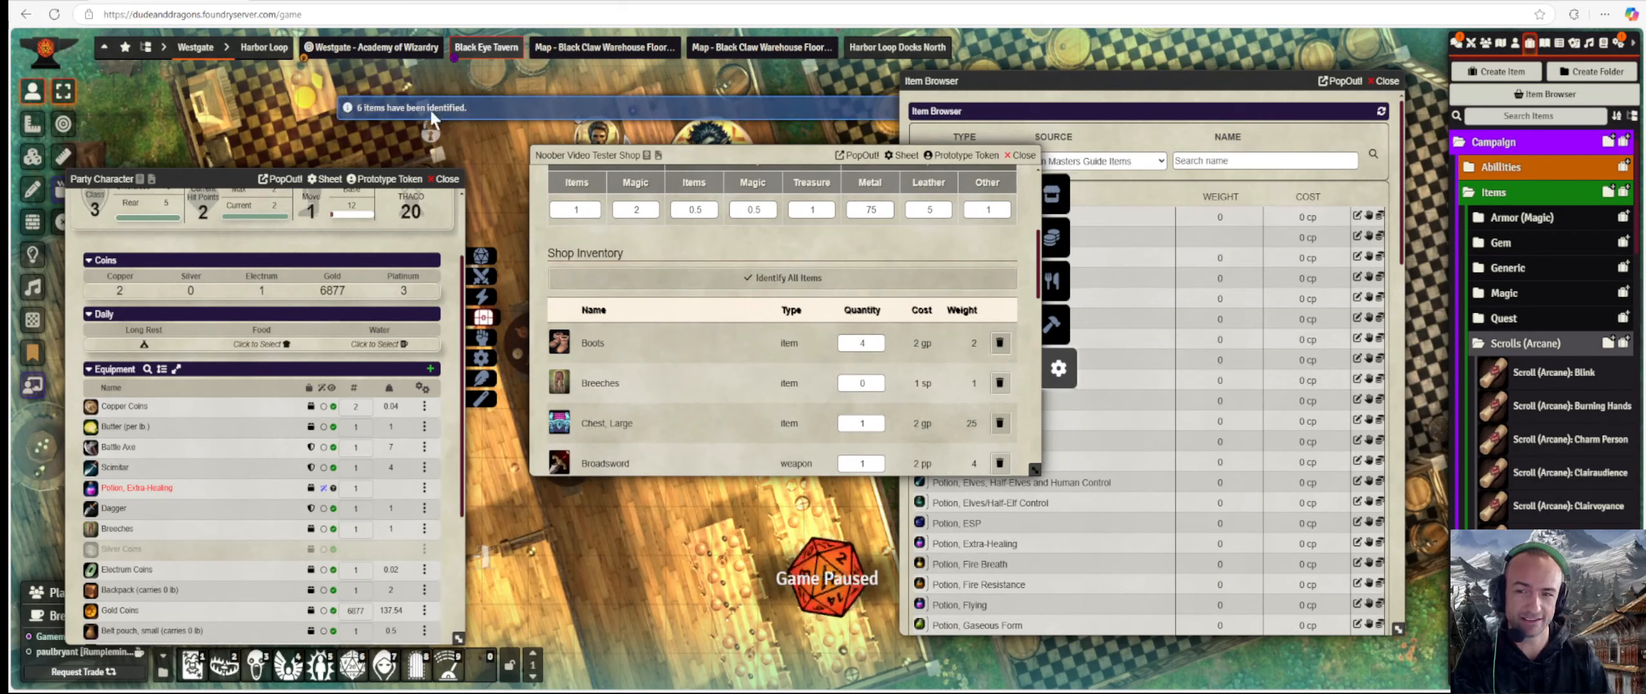
pyautogui.scroll(-5, 597, 213)
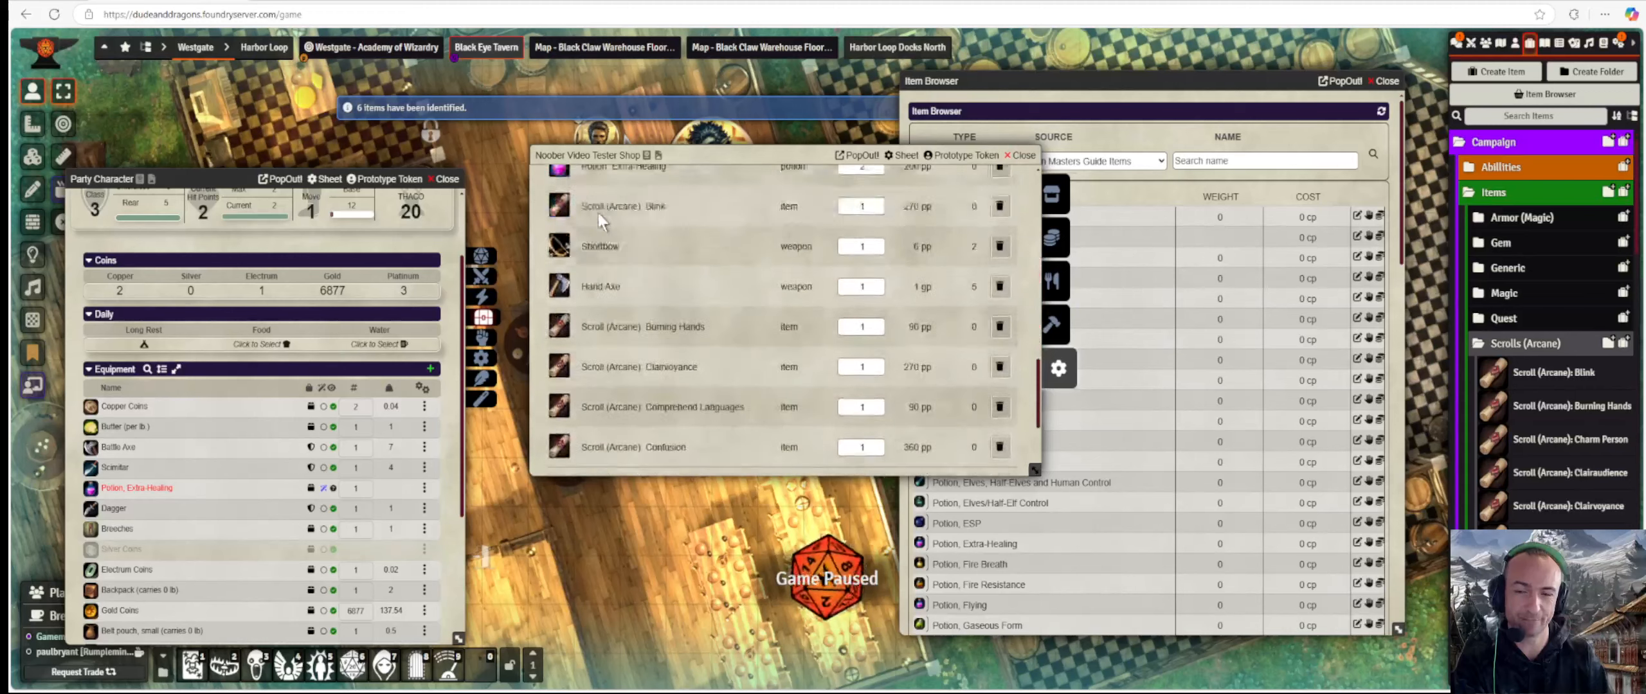
pyautogui.scroll(-3, 598, 213)
pyautogui.click(618, 246)
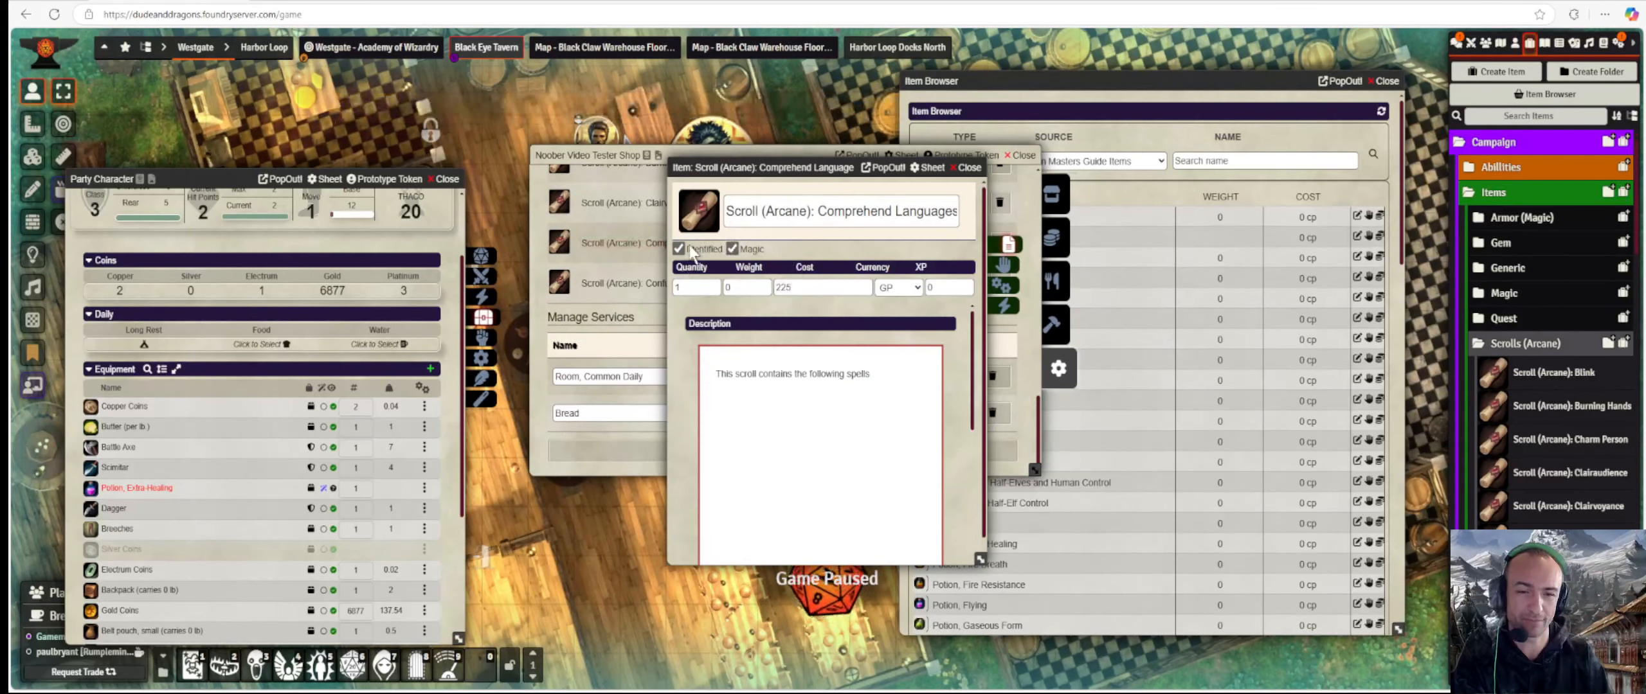
pyautogui.click(967, 168)
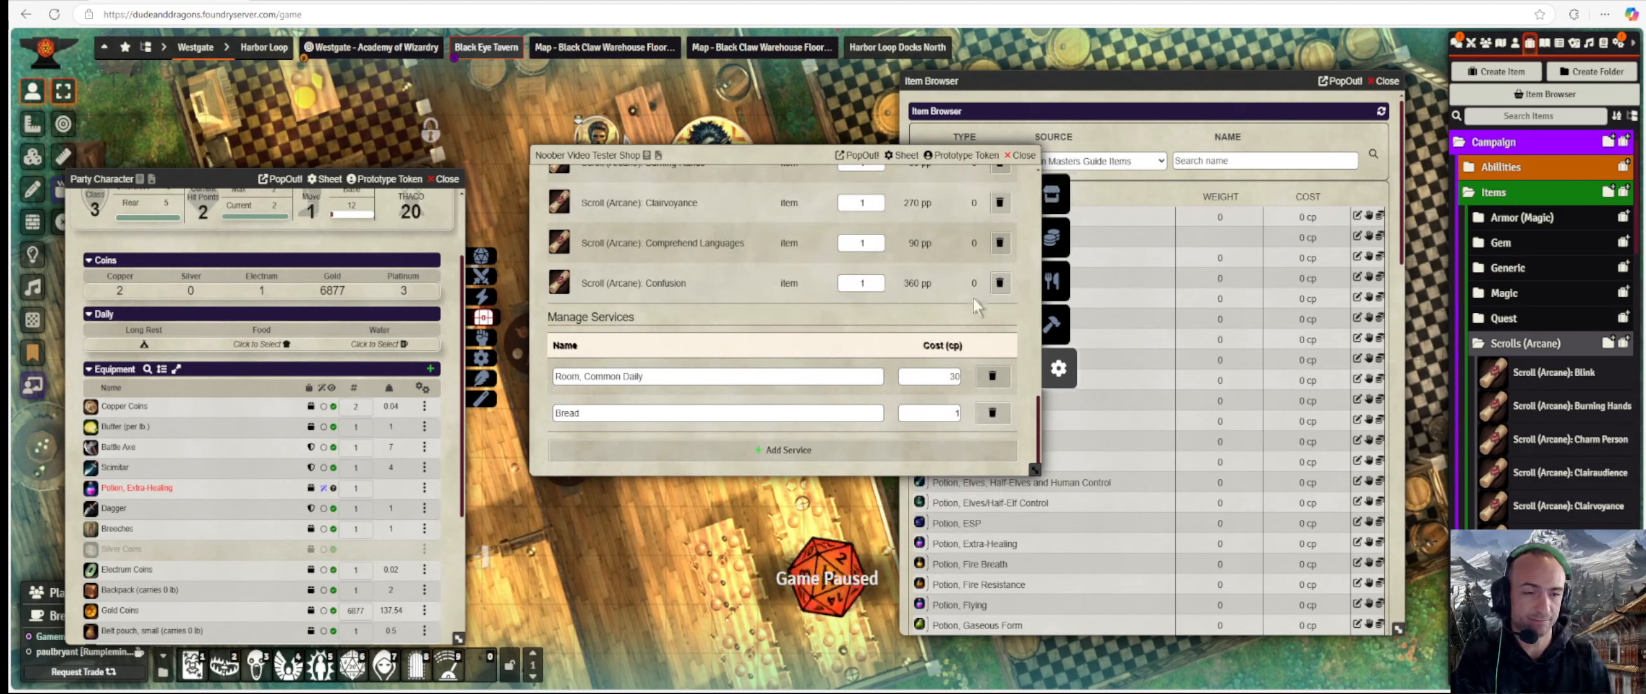
pyautogui.scroll(5, 900, 383)
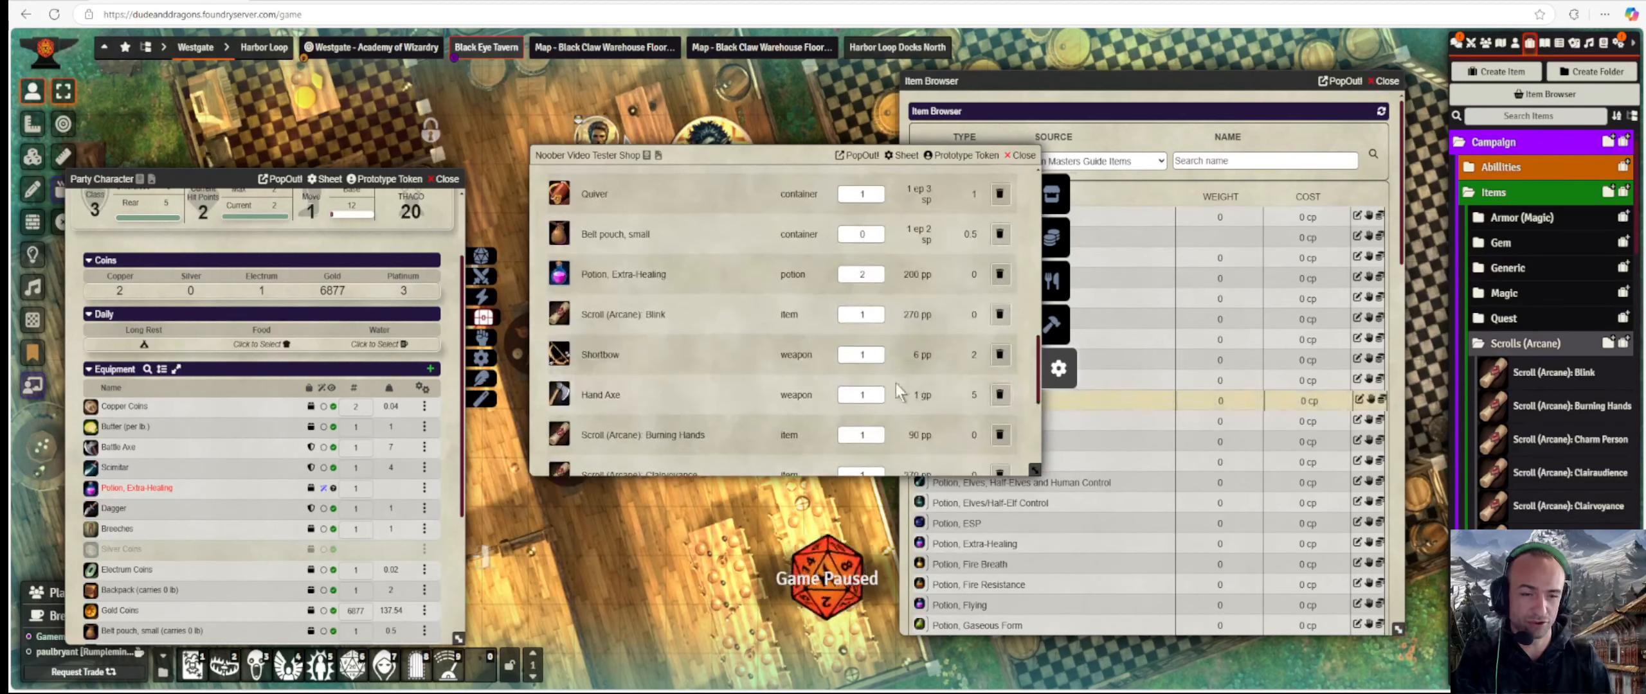
pyautogui.scroll(3, 894, 383)
# Review the forge, buy, sell and services tabs, ending on settings with sell multipliers 1 and 2, buy 0.5.
pyautogui.click(1058, 334)
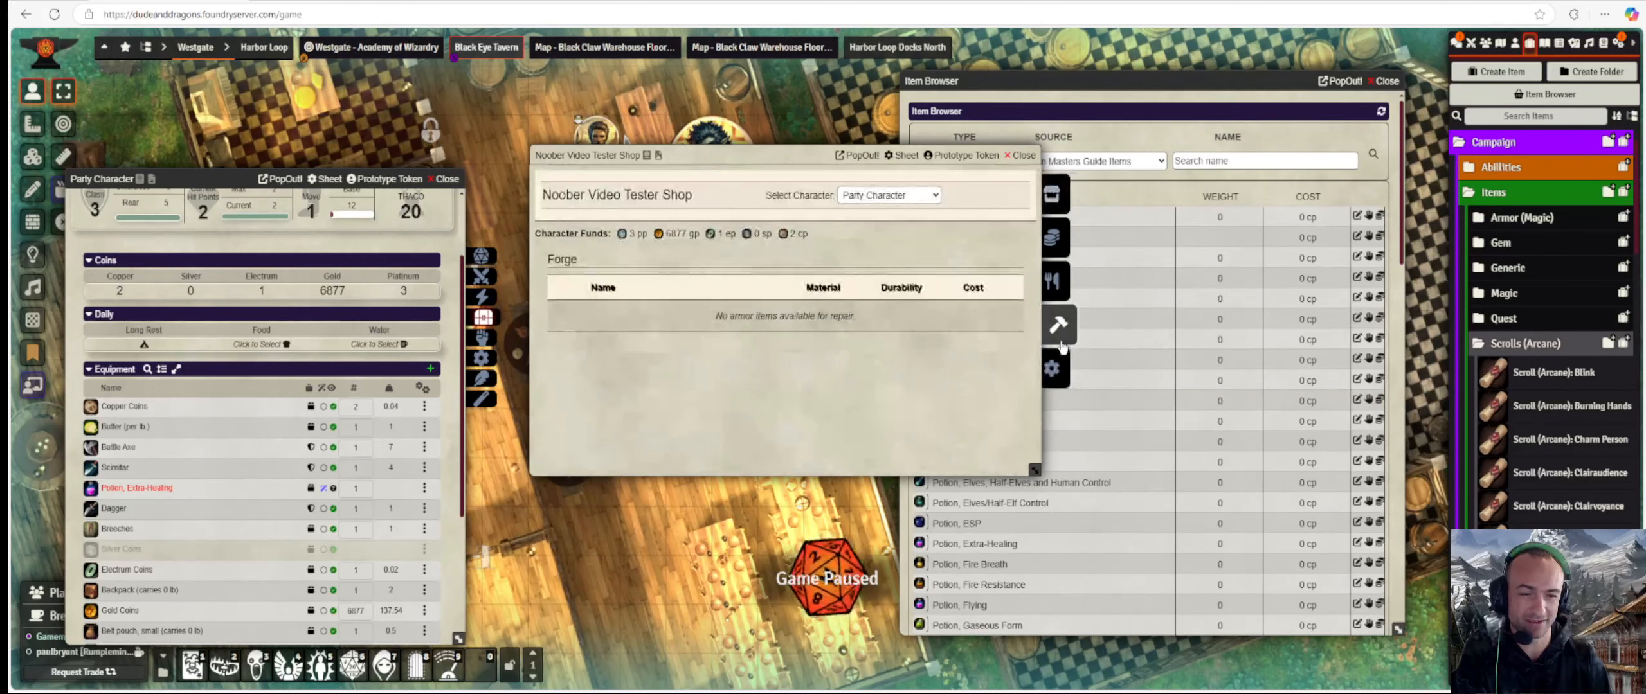
pyautogui.click(1054, 194)
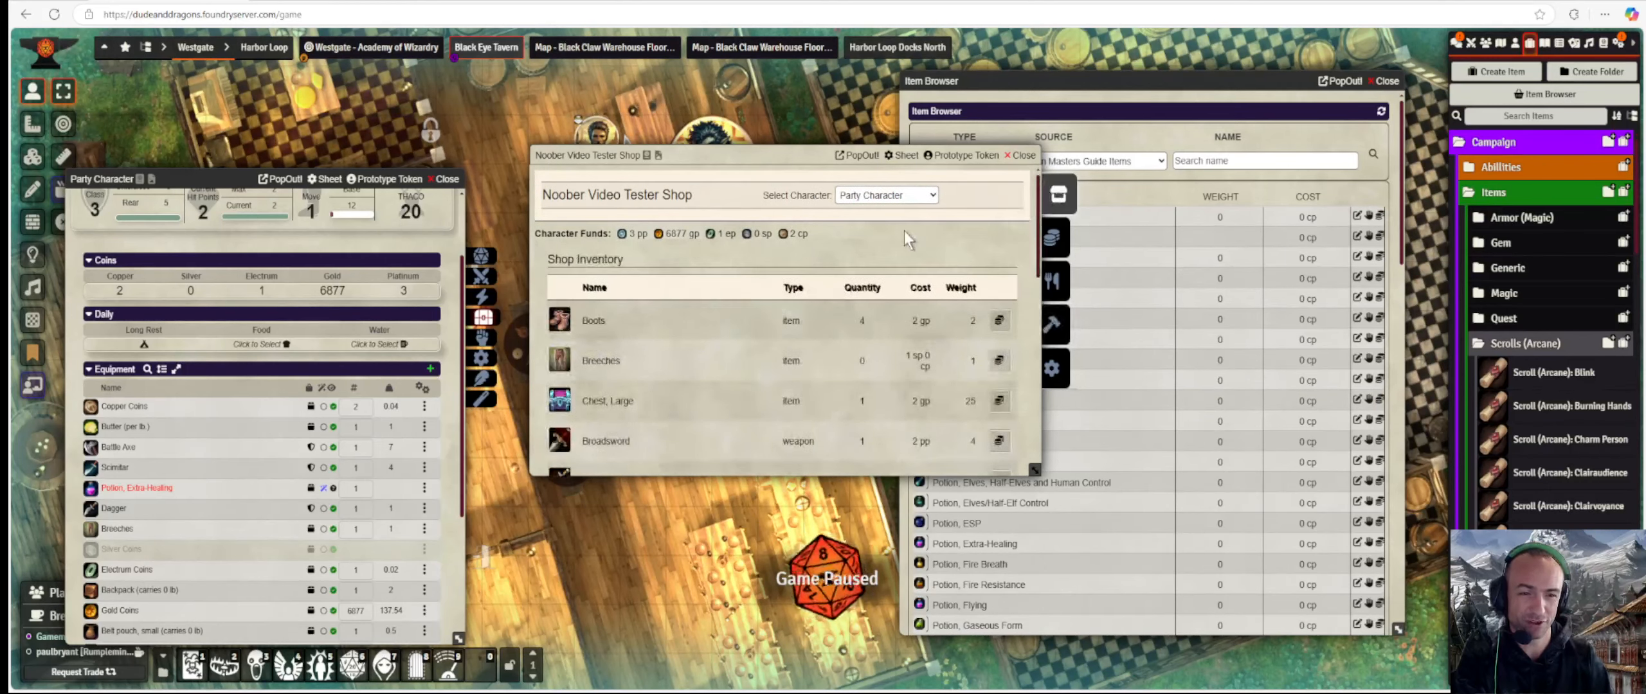
pyautogui.click(1053, 238)
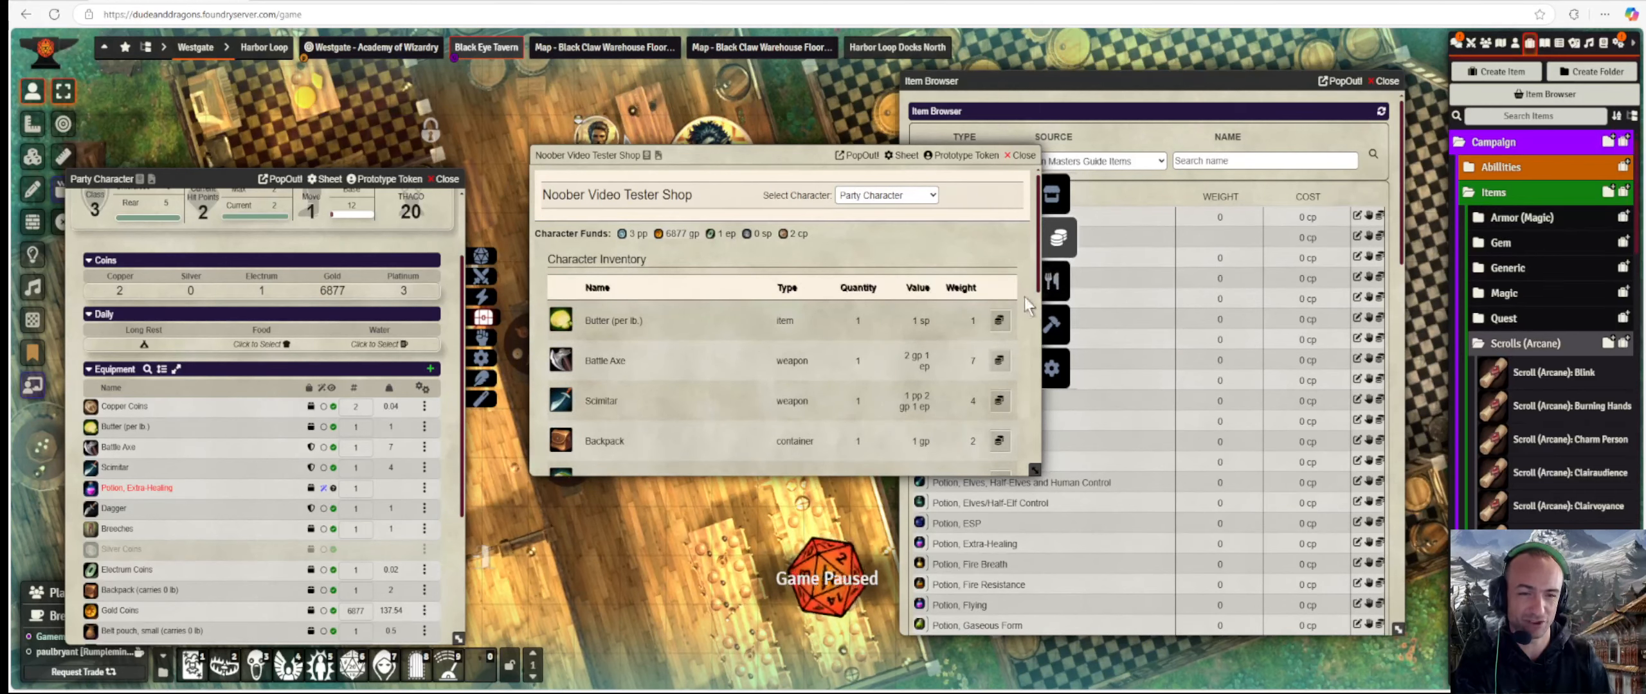
pyautogui.click(1054, 281)
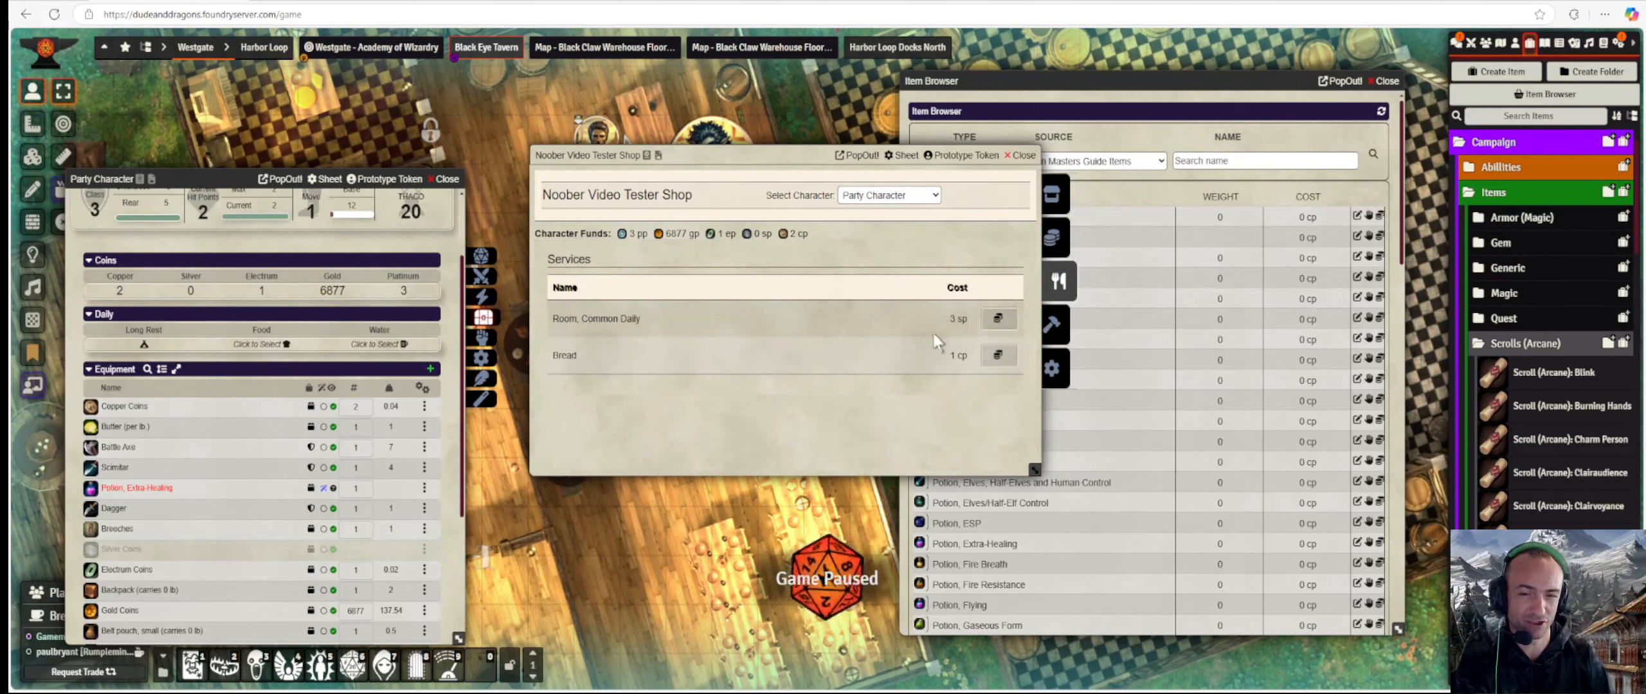
pyautogui.click(1057, 324)
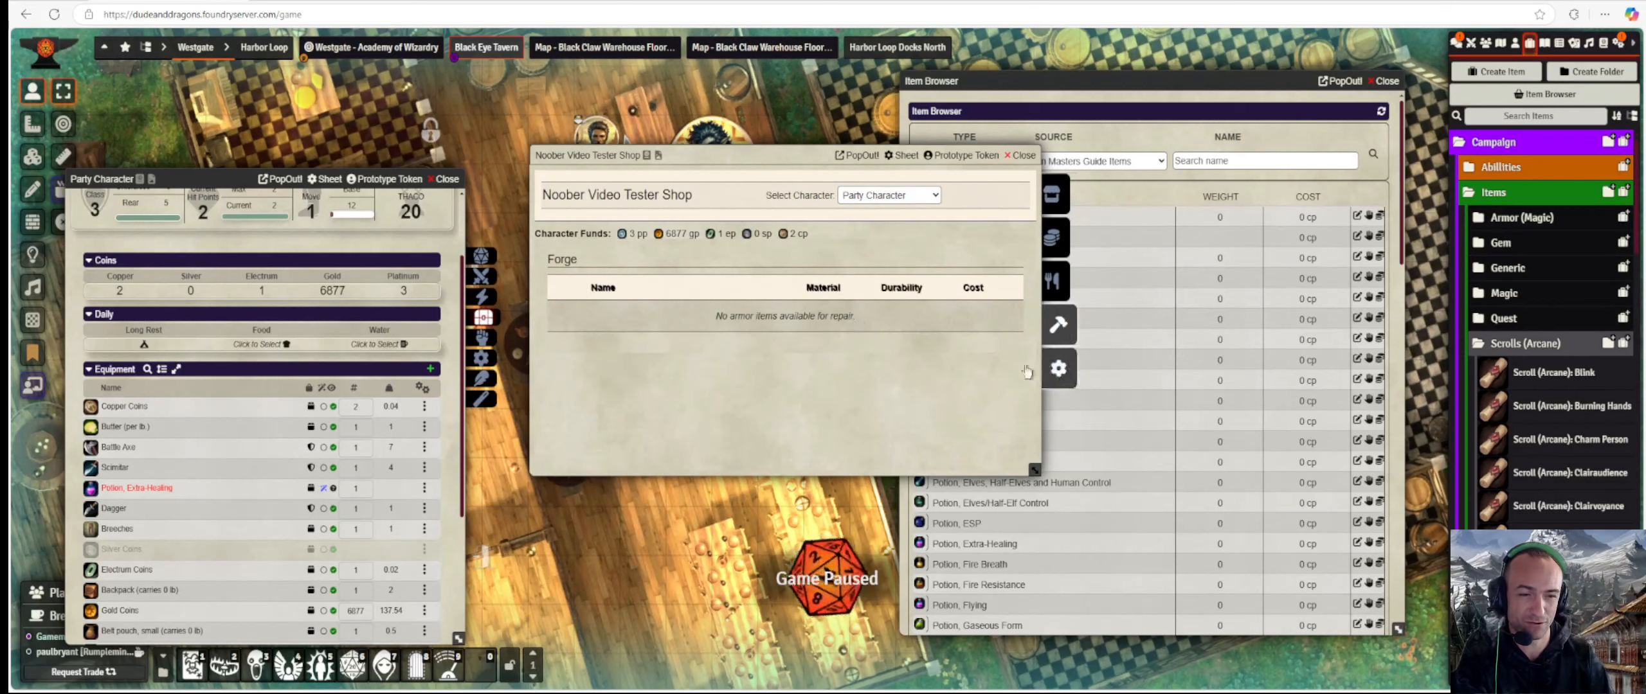
pyautogui.click(1058, 369)
pyautogui.scroll(-3, 823, 341)
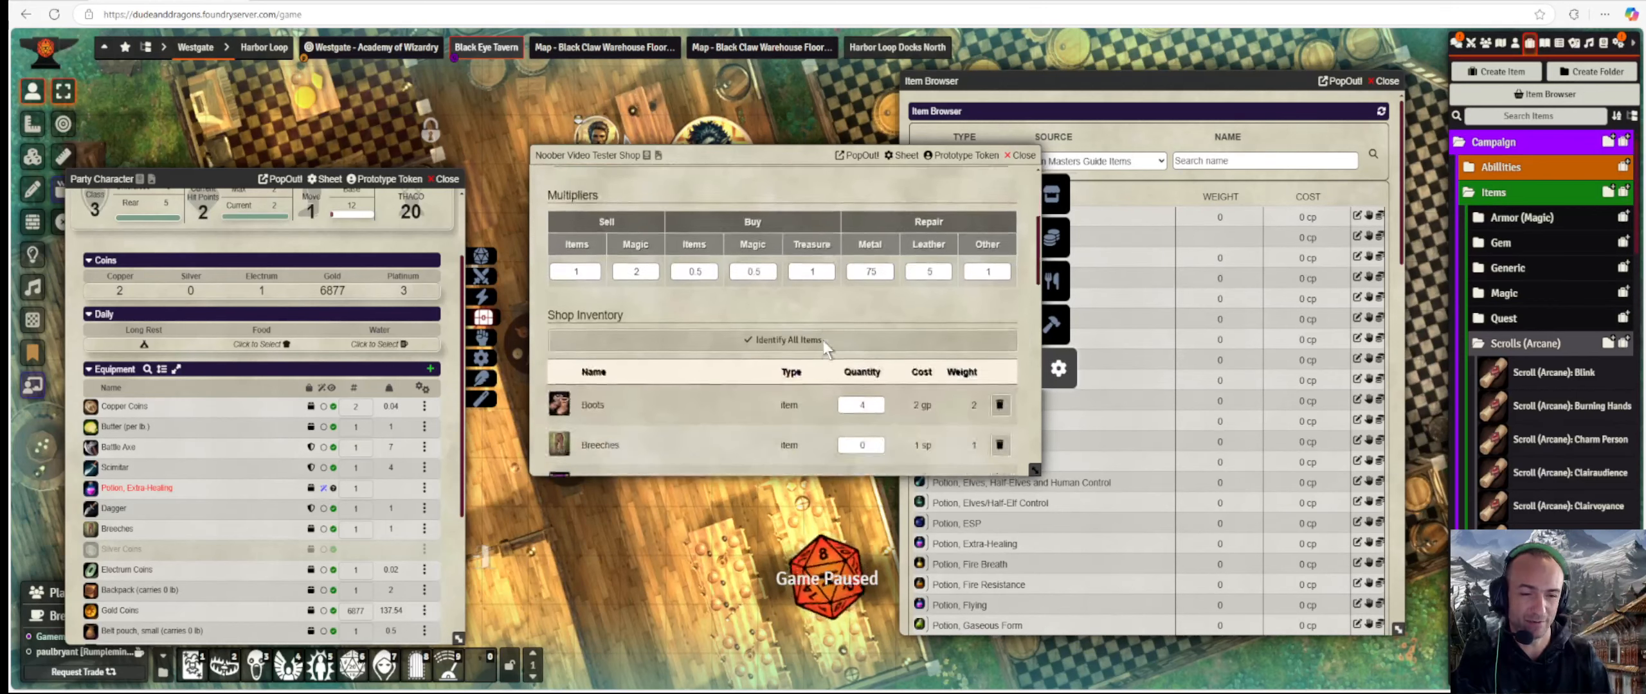
# Delete the Scroll (Arcane): Confusion from the shop's inventory.
pyautogui.scroll(-1, 824, 347)
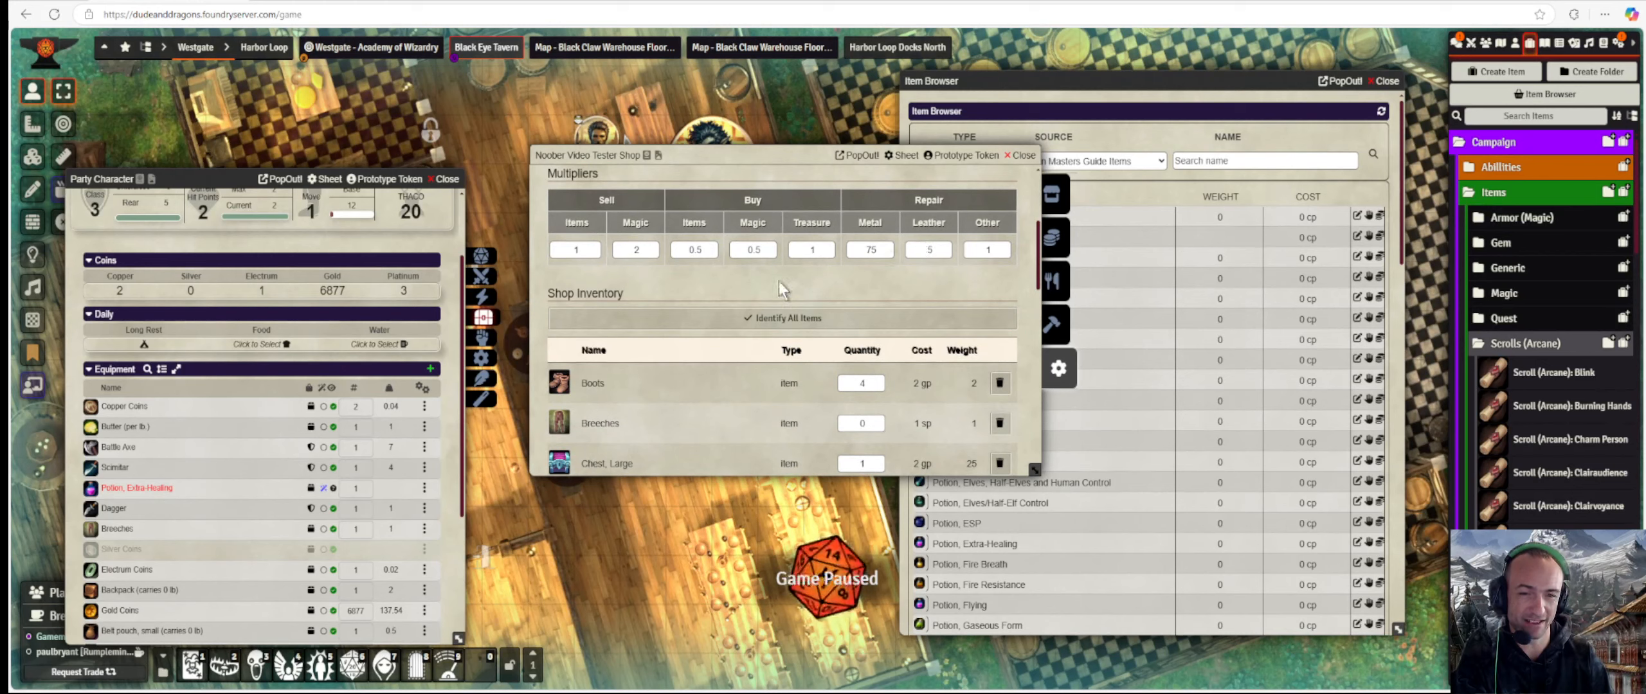
pyautogui.scroll(-1, 913, 268)
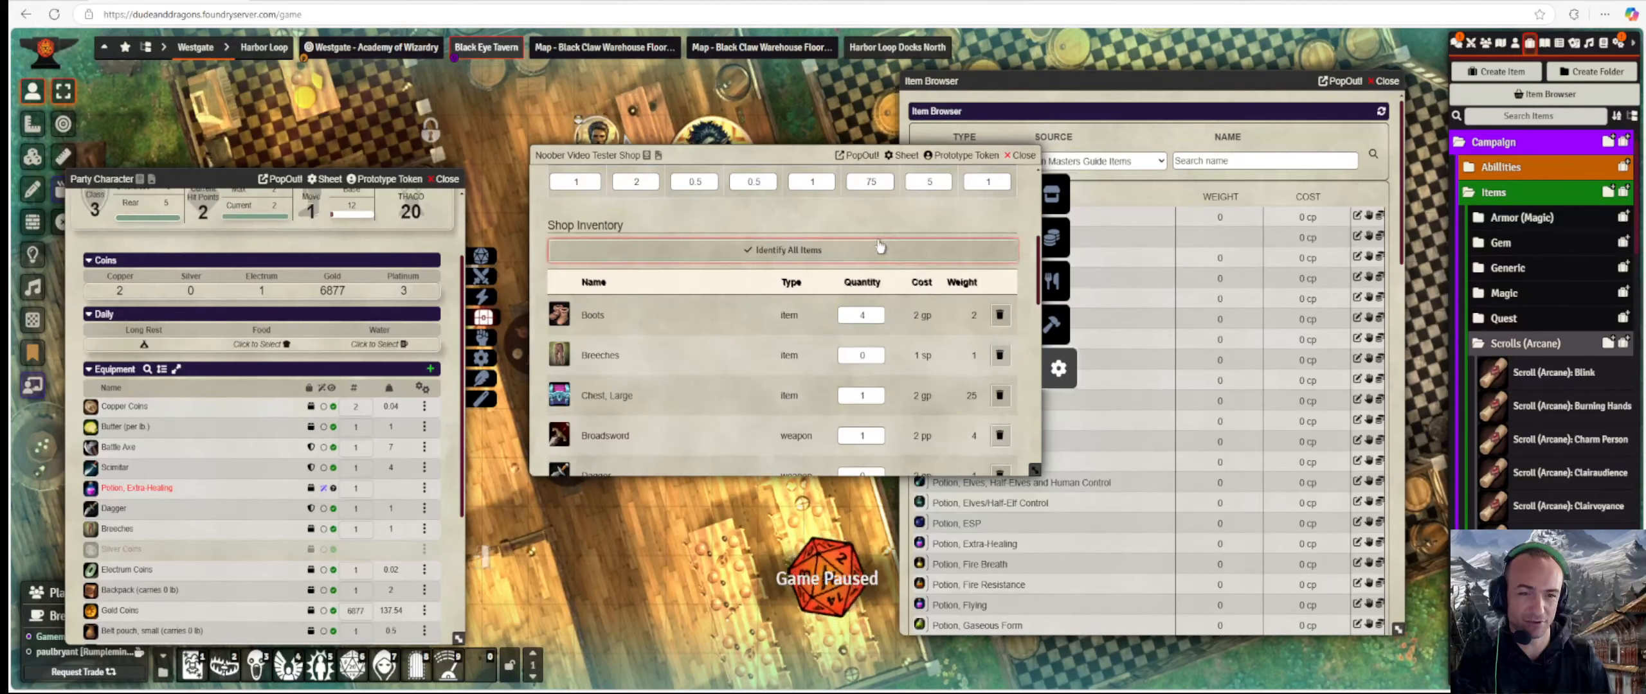
pyautogui.scroll(-1, 879, 245)
pyautogui.scroll(-10, 879, 244)
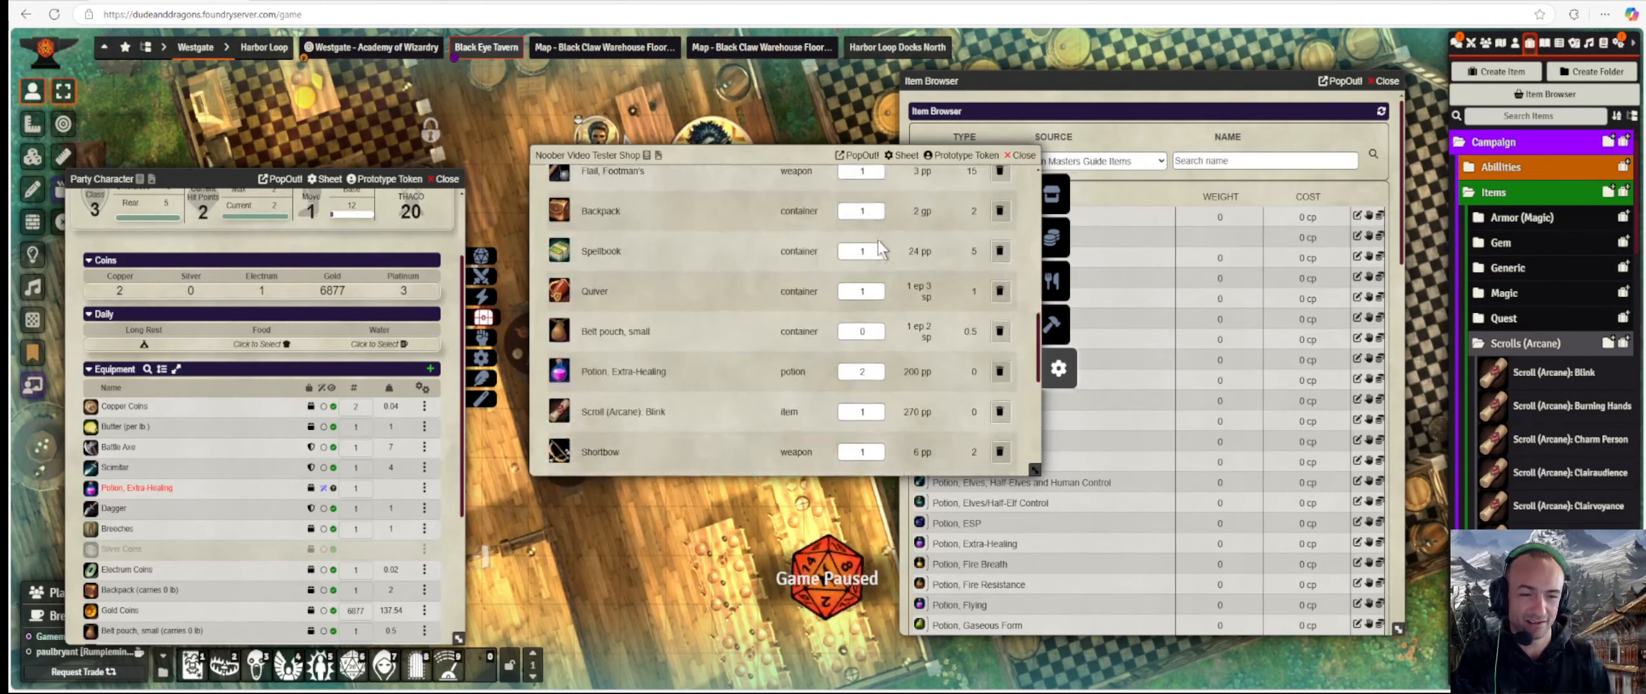
pyautogui.scroll(-5, 877, 241)
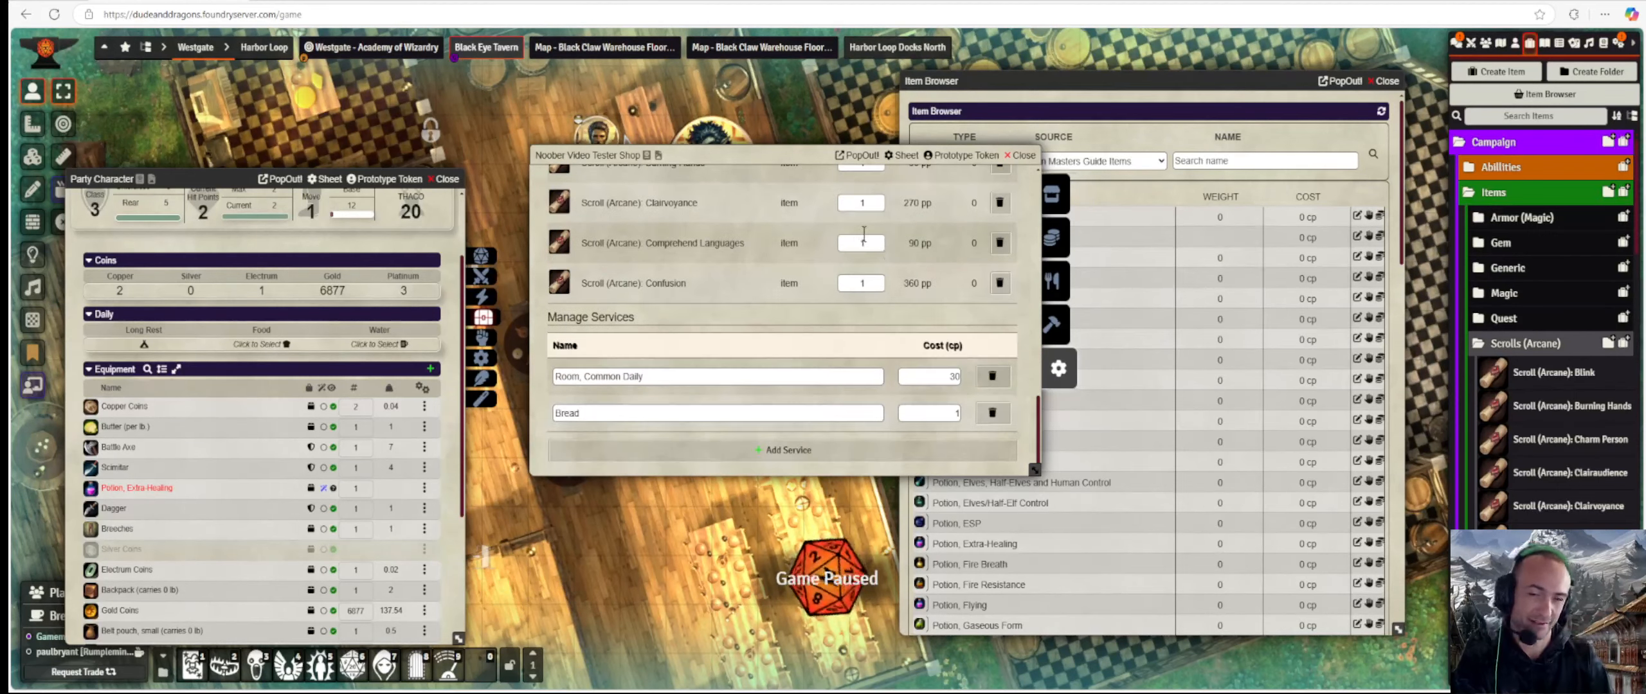
pyautogui.click(999, 283)
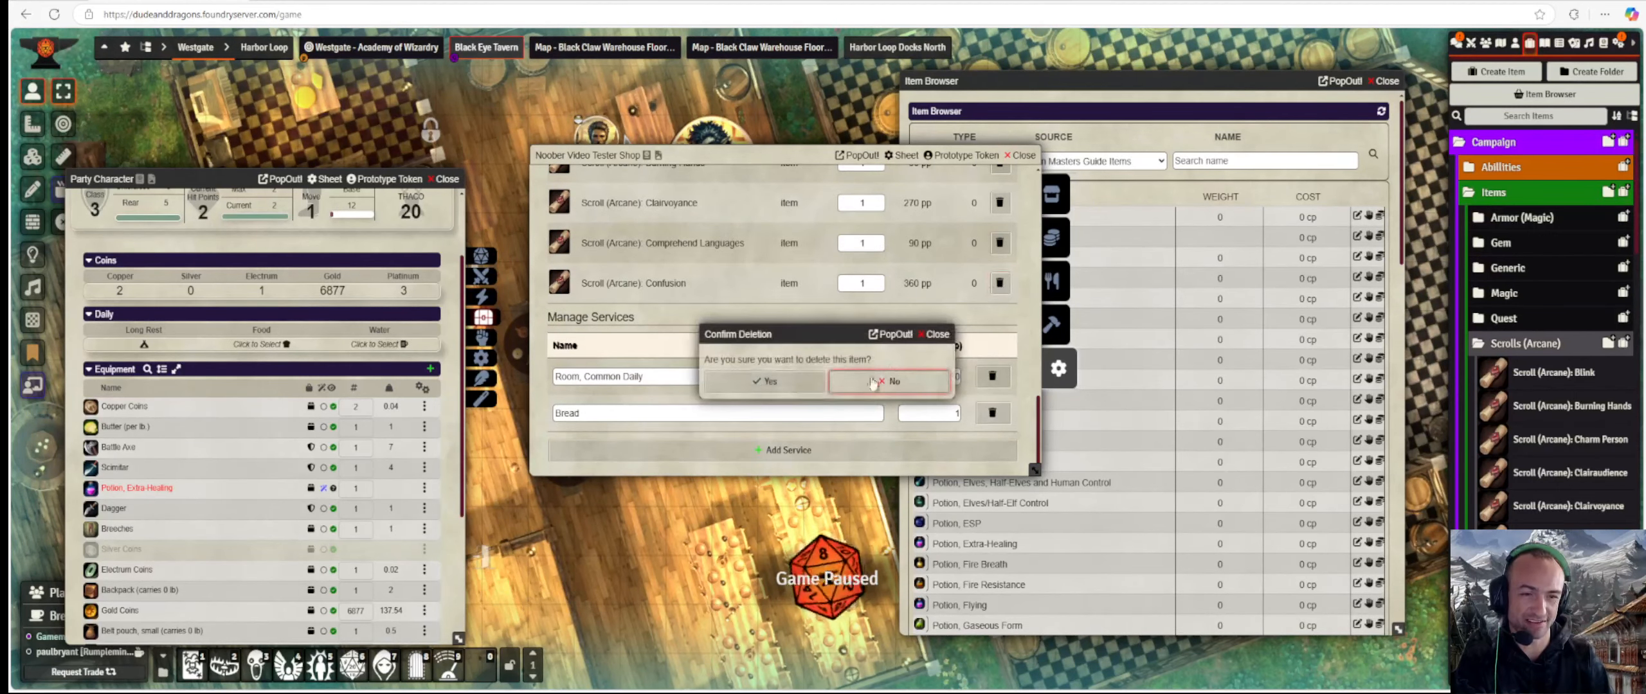
pyautogui.click(777, 385)
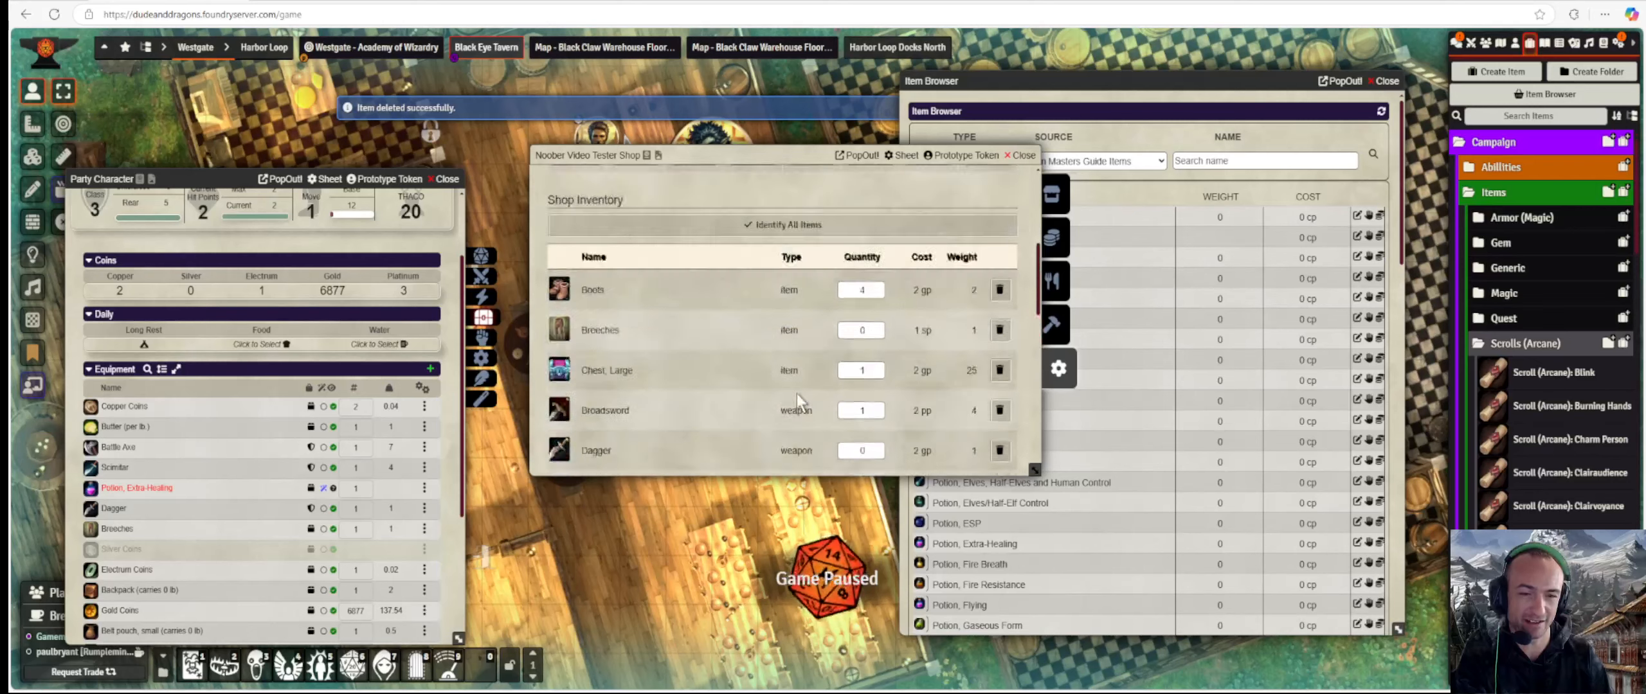
# Edit the Breeches quantity and review the items the character can sell.
pyautogui.scroll(-5, 798, 393)
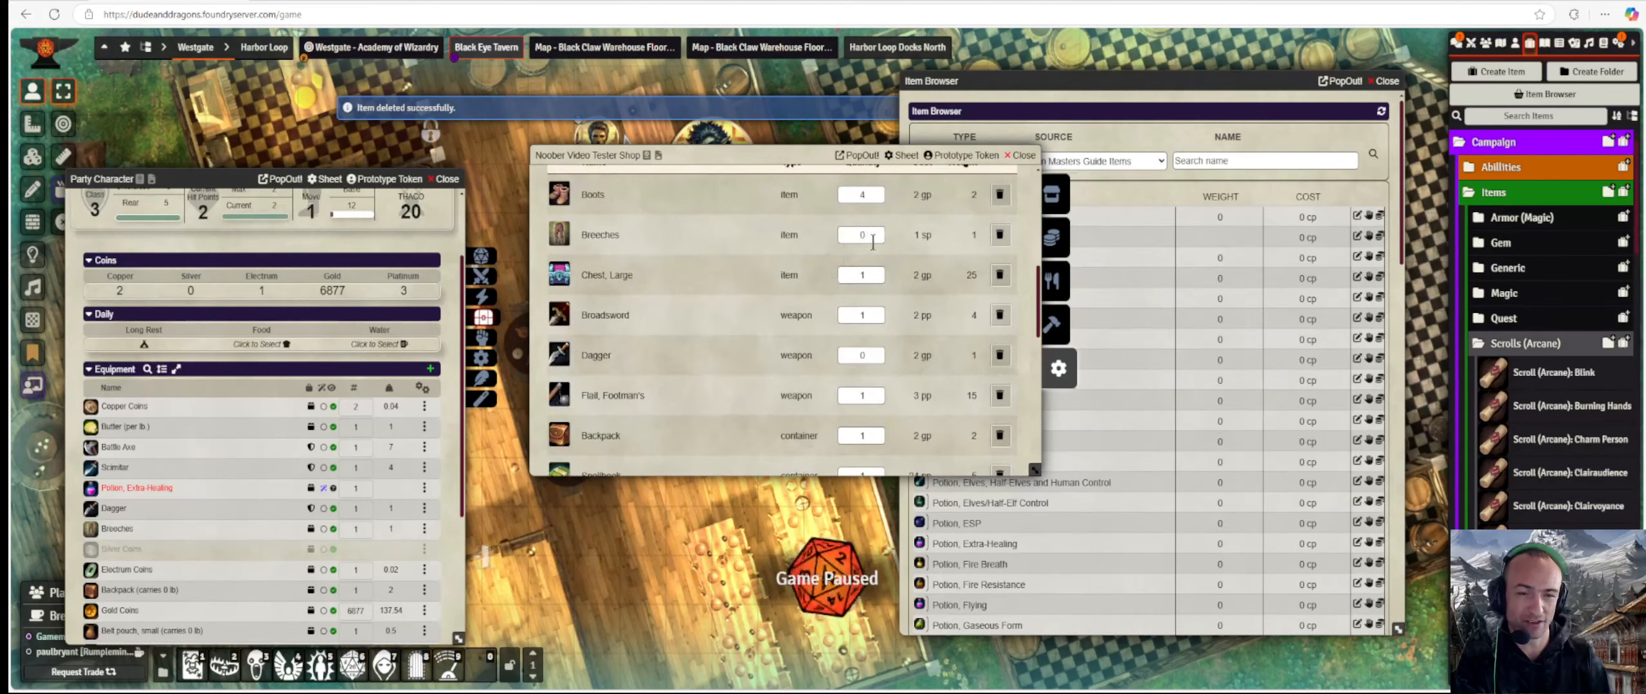
pyautogui.click(871, 237)
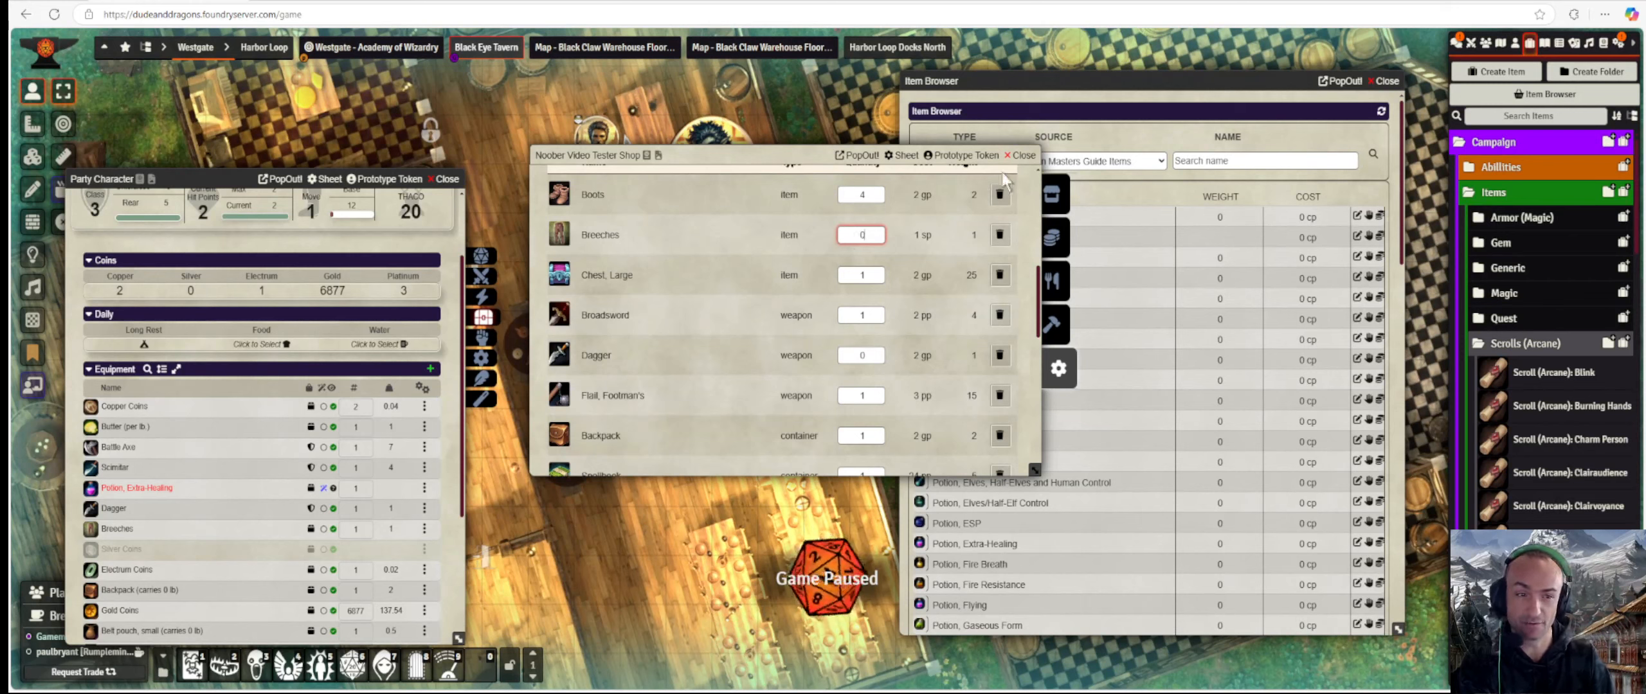
pyautogui.click(1057, 237)
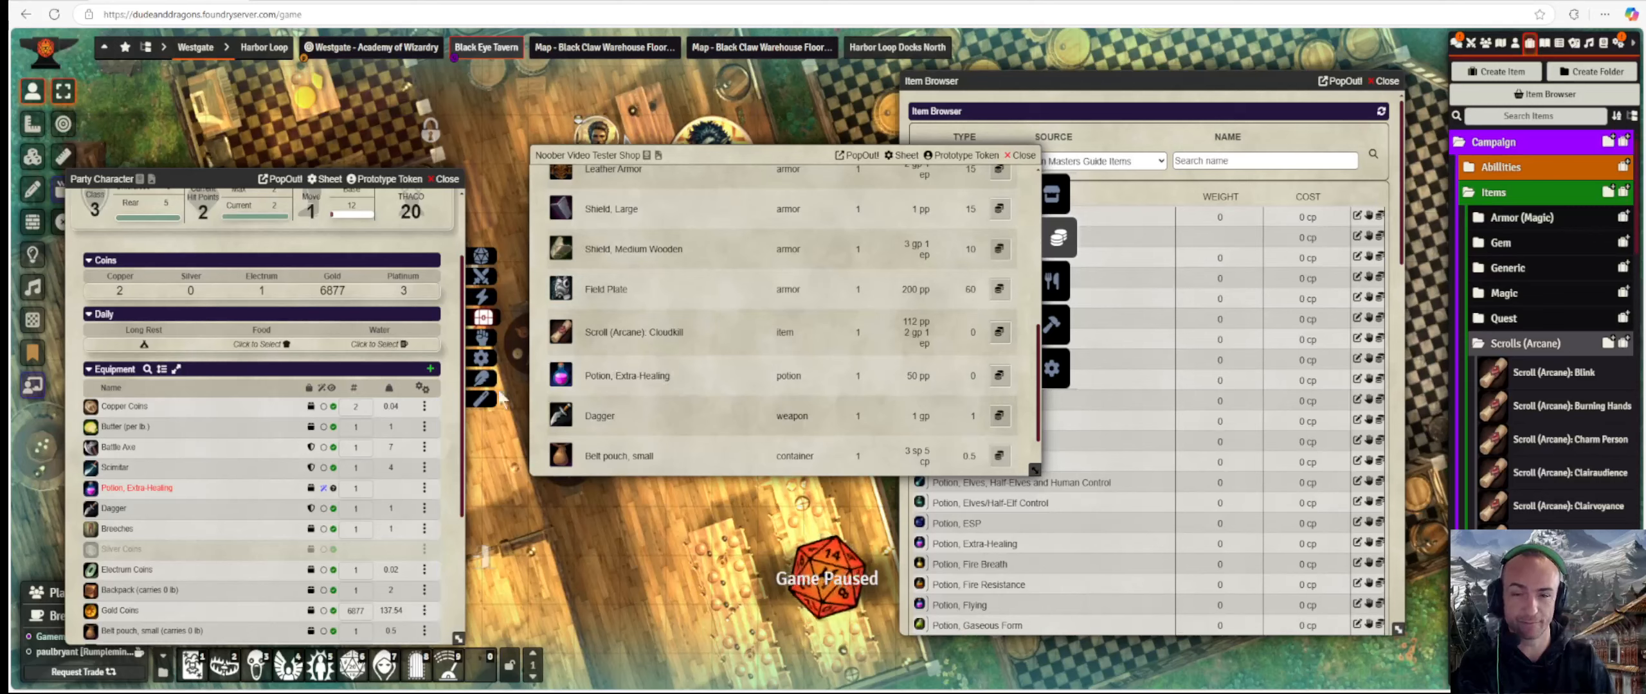
pyautogui.scroll(10, 700, 368)
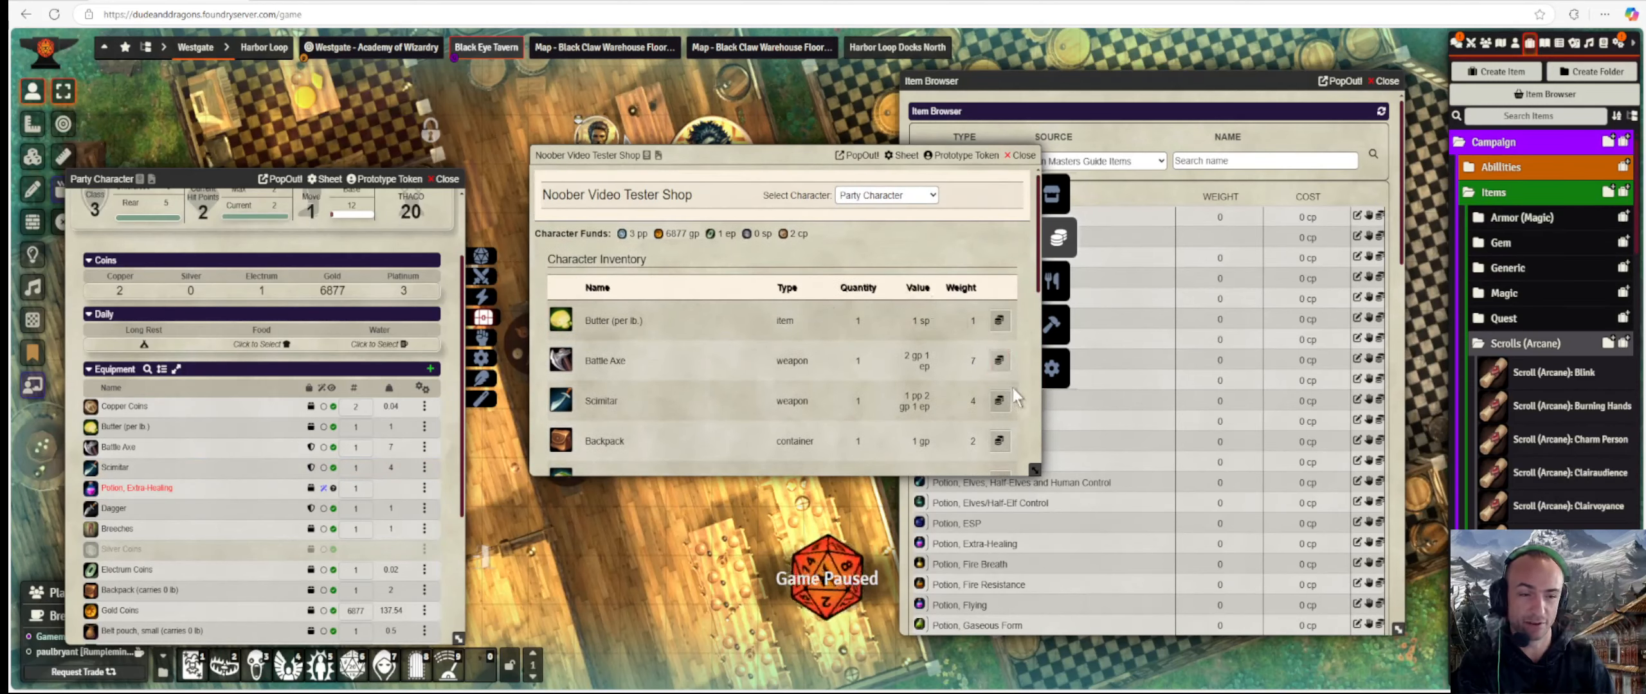
# Look over the shop settings, then close the shop window.
pyautogui.click(1053, 368)
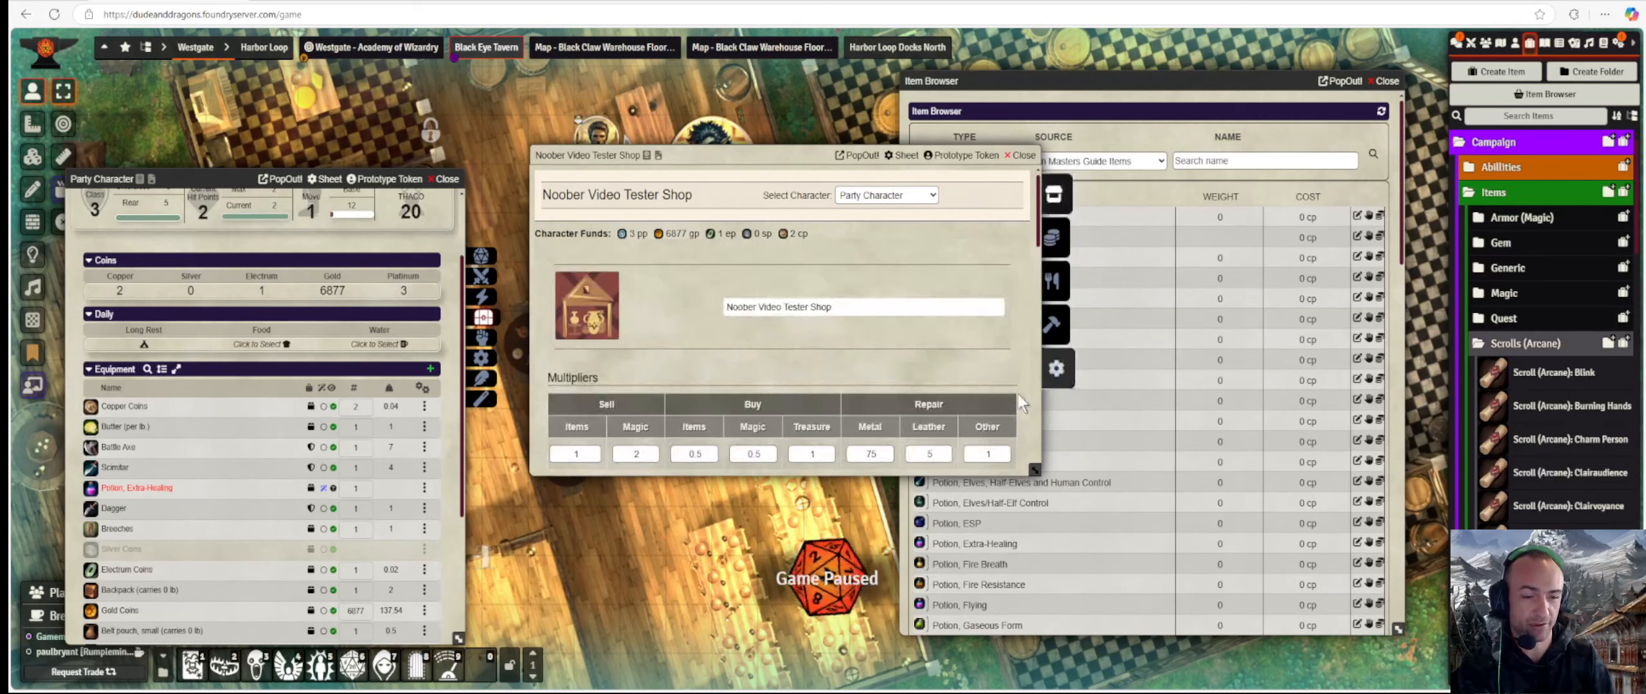
pyautogui.scroll(-1, 760, 376)
pyautogui.scroll(-6, 759, 373)
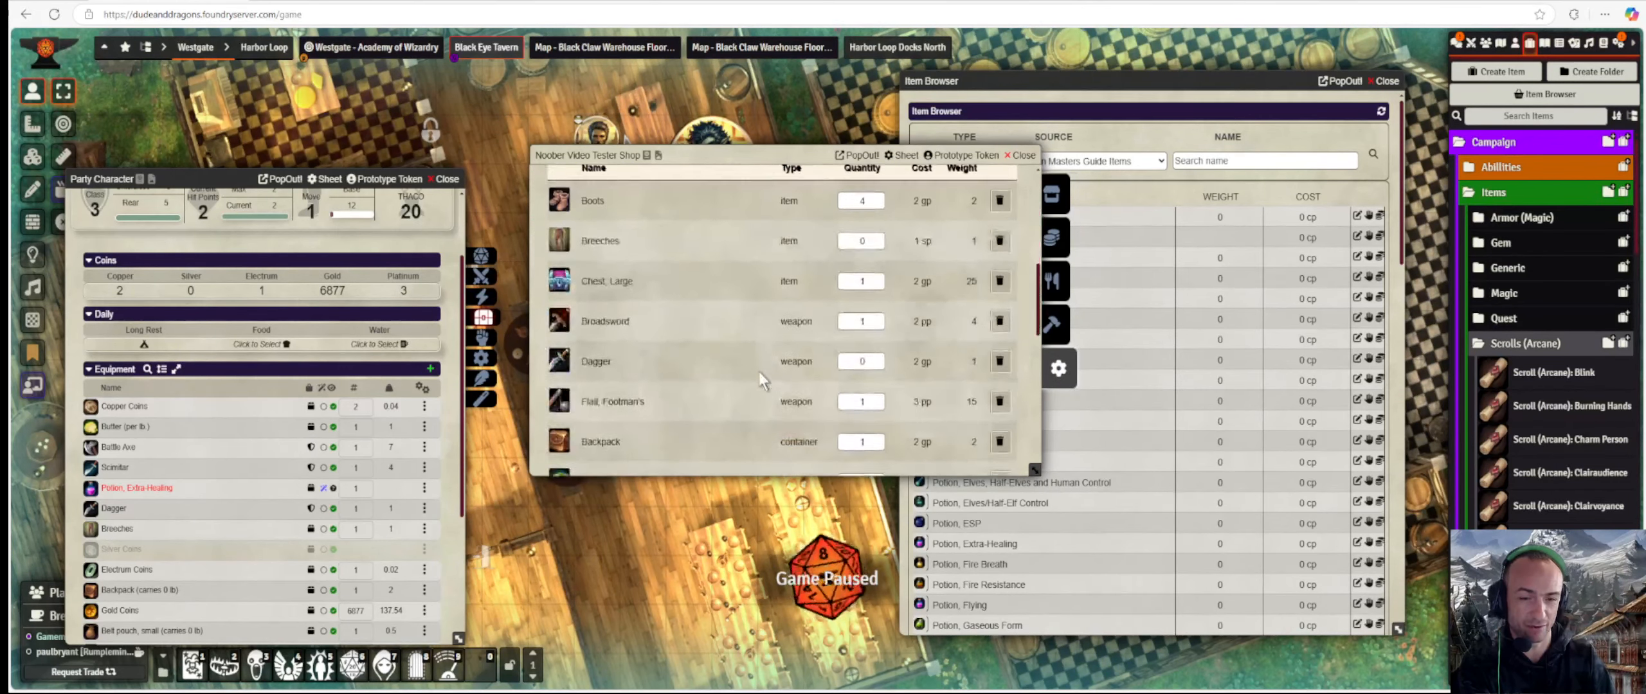
pyautogui.scroll(-4, 759, 372)
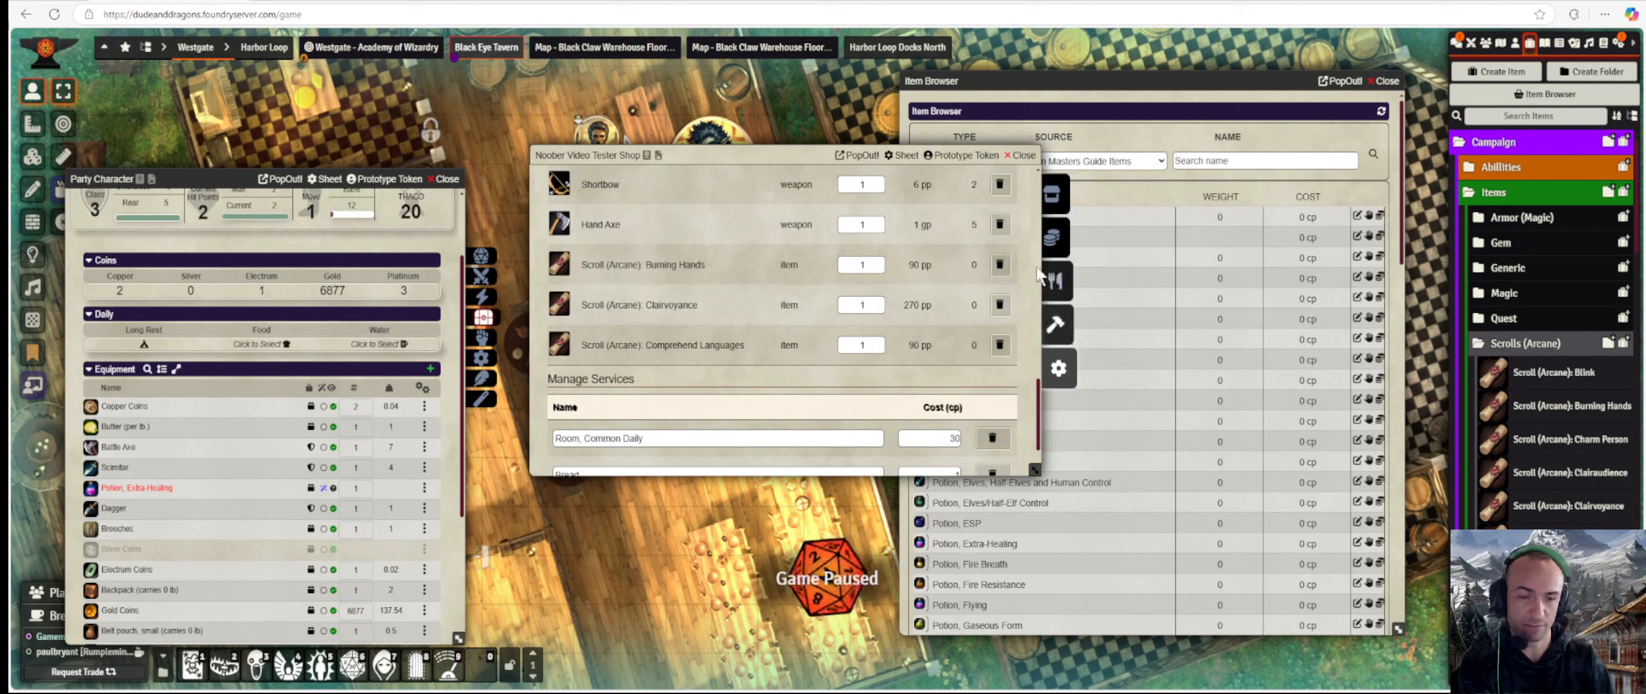
pyautogui.scroll(-1, 909, 316)
pyautogui.scroll(-1, 909, 316)
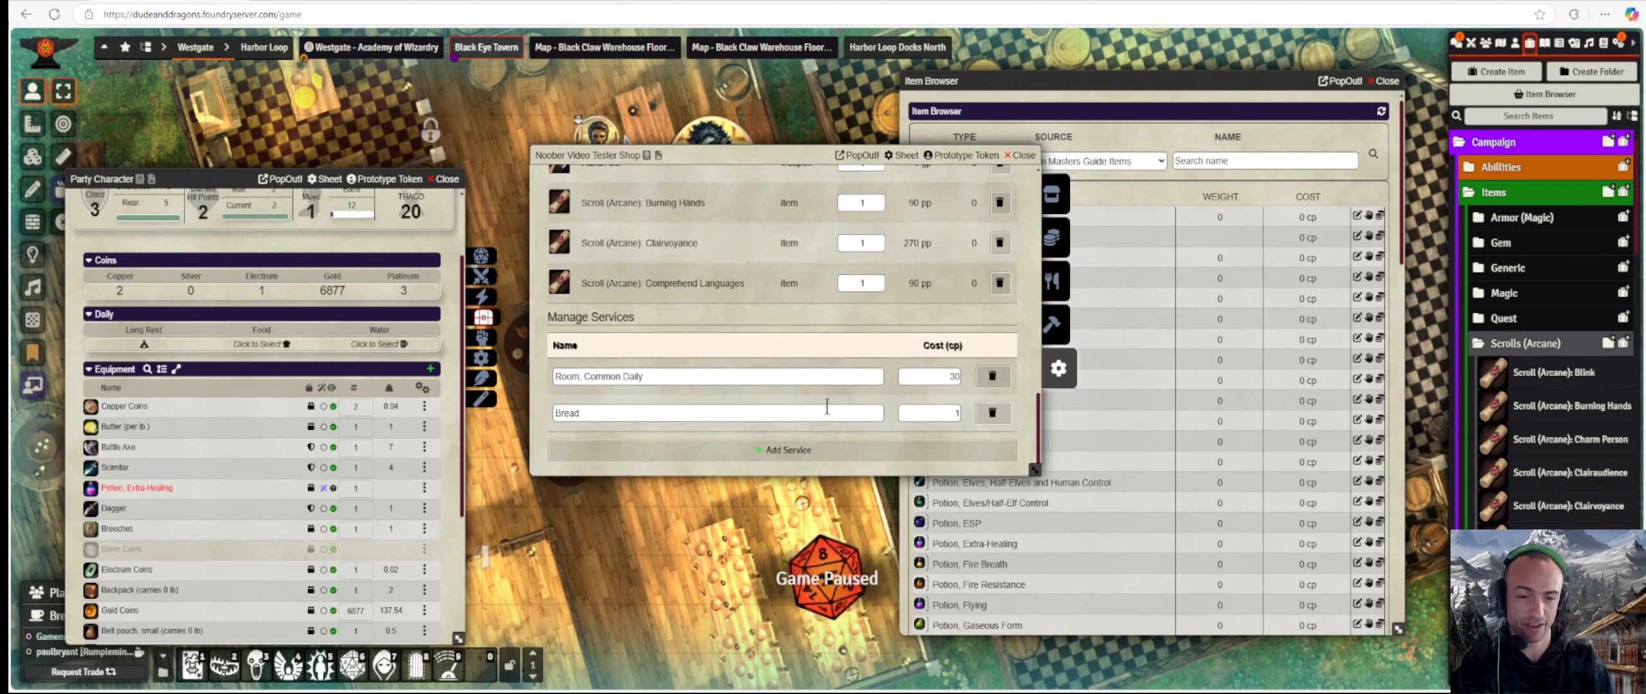
pyautogui.click(1022, 154)
# Close the Party Character sheet, collapse the Market Triangle actors folder, and reload Foundry with F5.
pyautogui.click(447, 179)
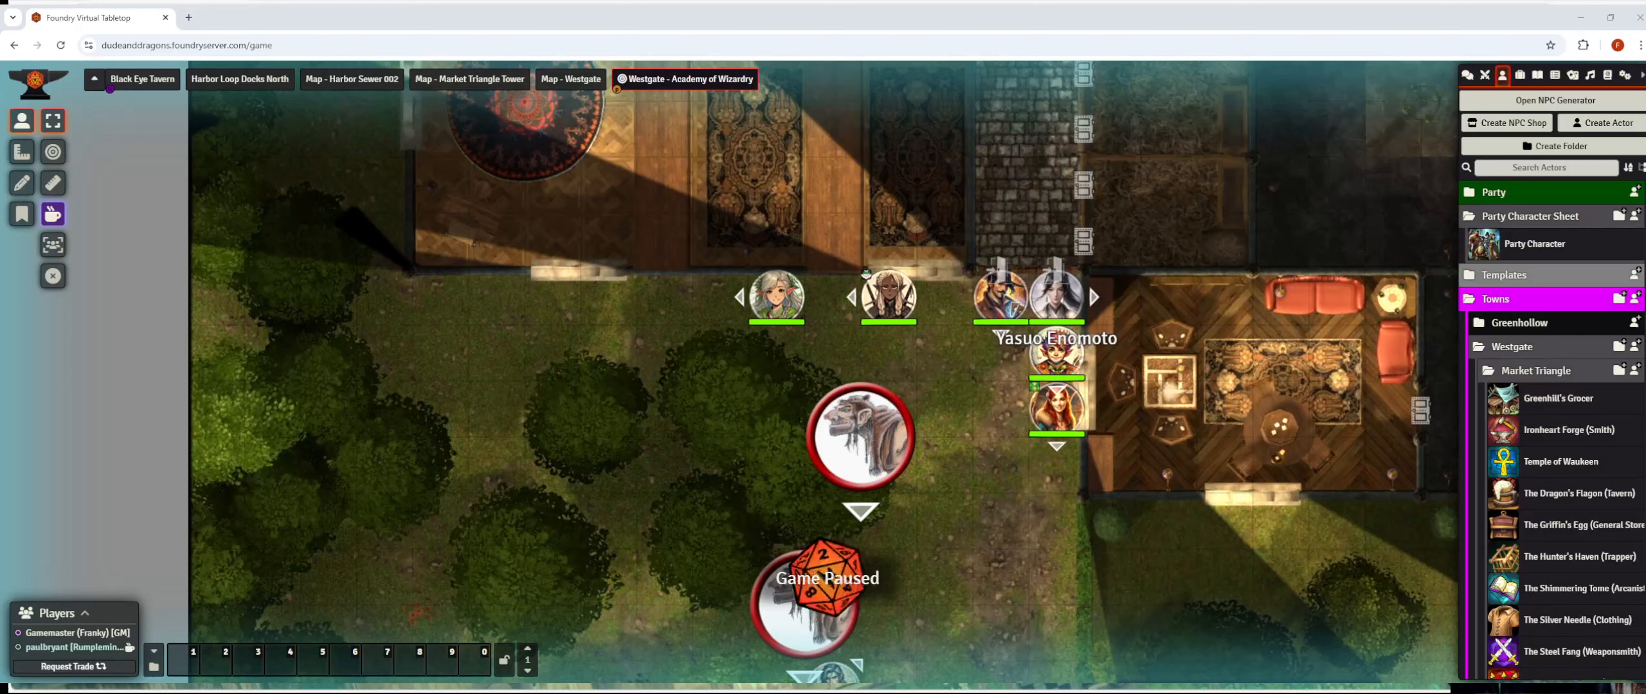
pyautogui.scroll(-3, 1552, 427)
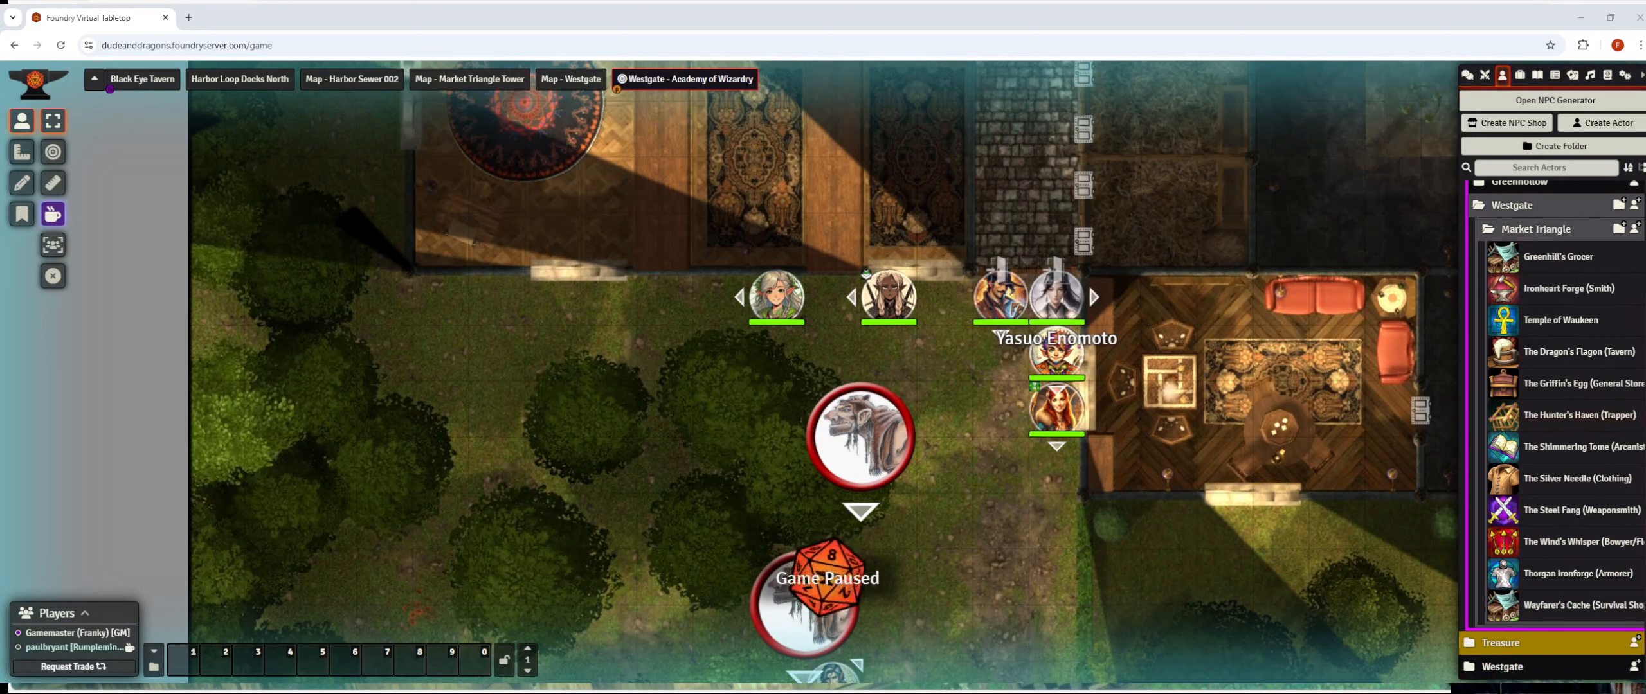
pyautogui.click(1563, 229)
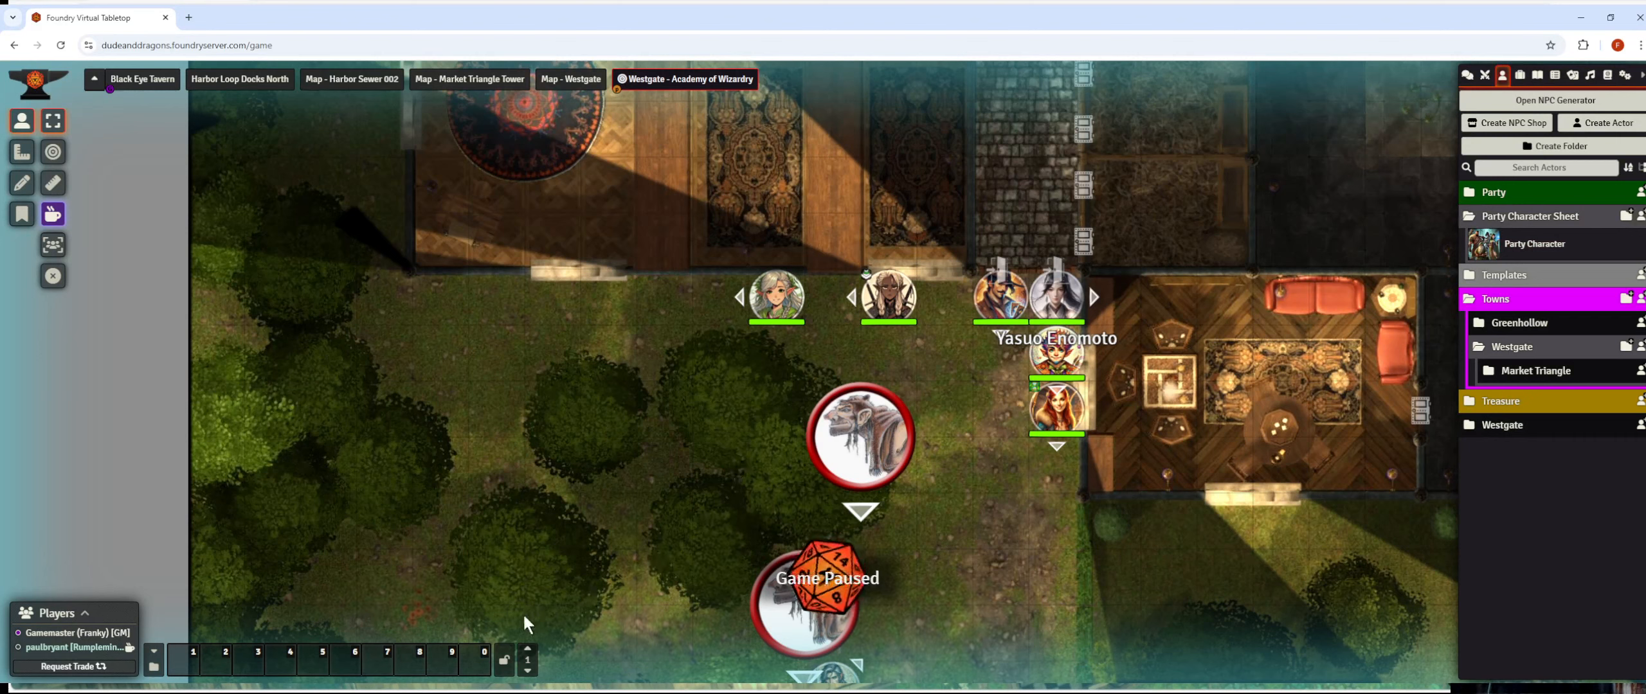
pyautogui.hotkey('alt', 'Tab')
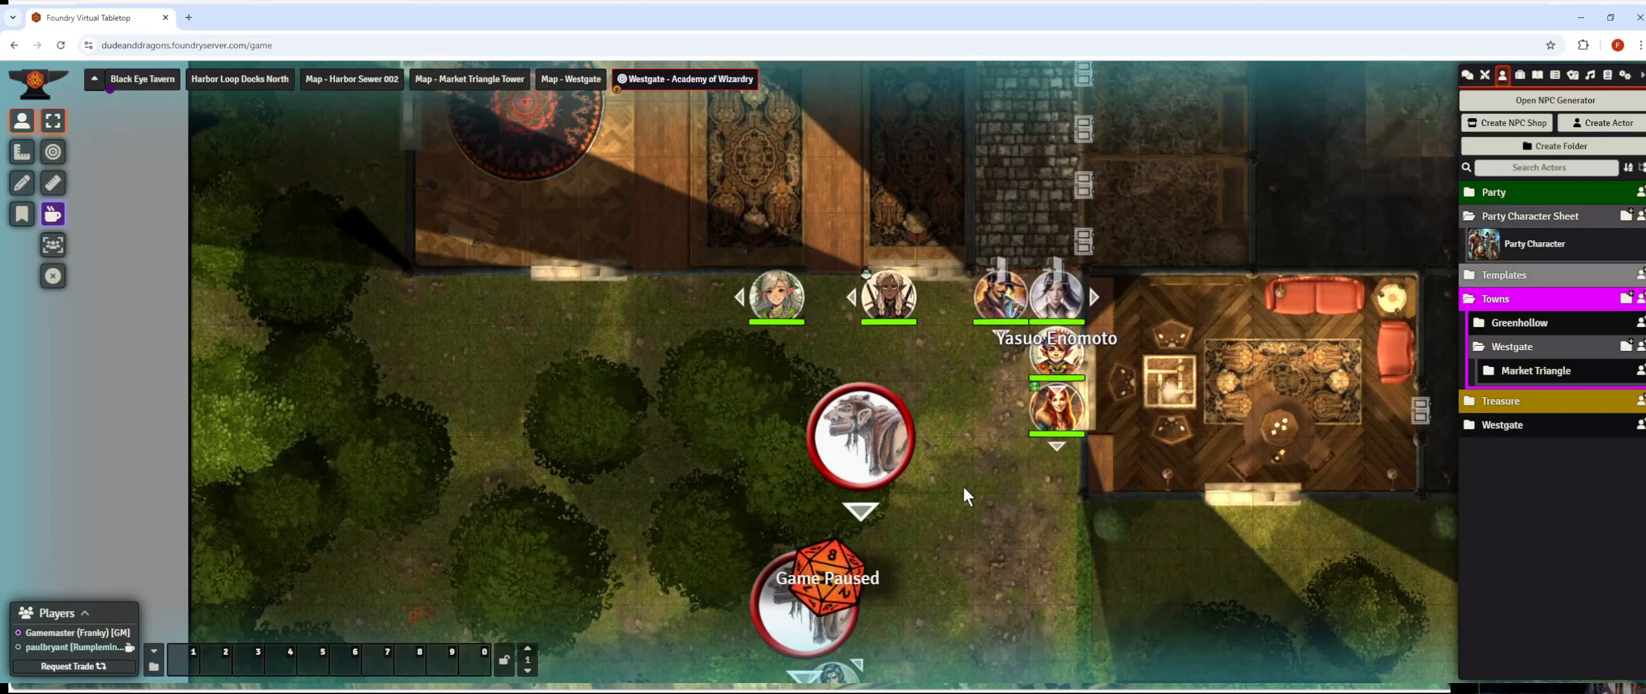
pyautogui.press('F5')
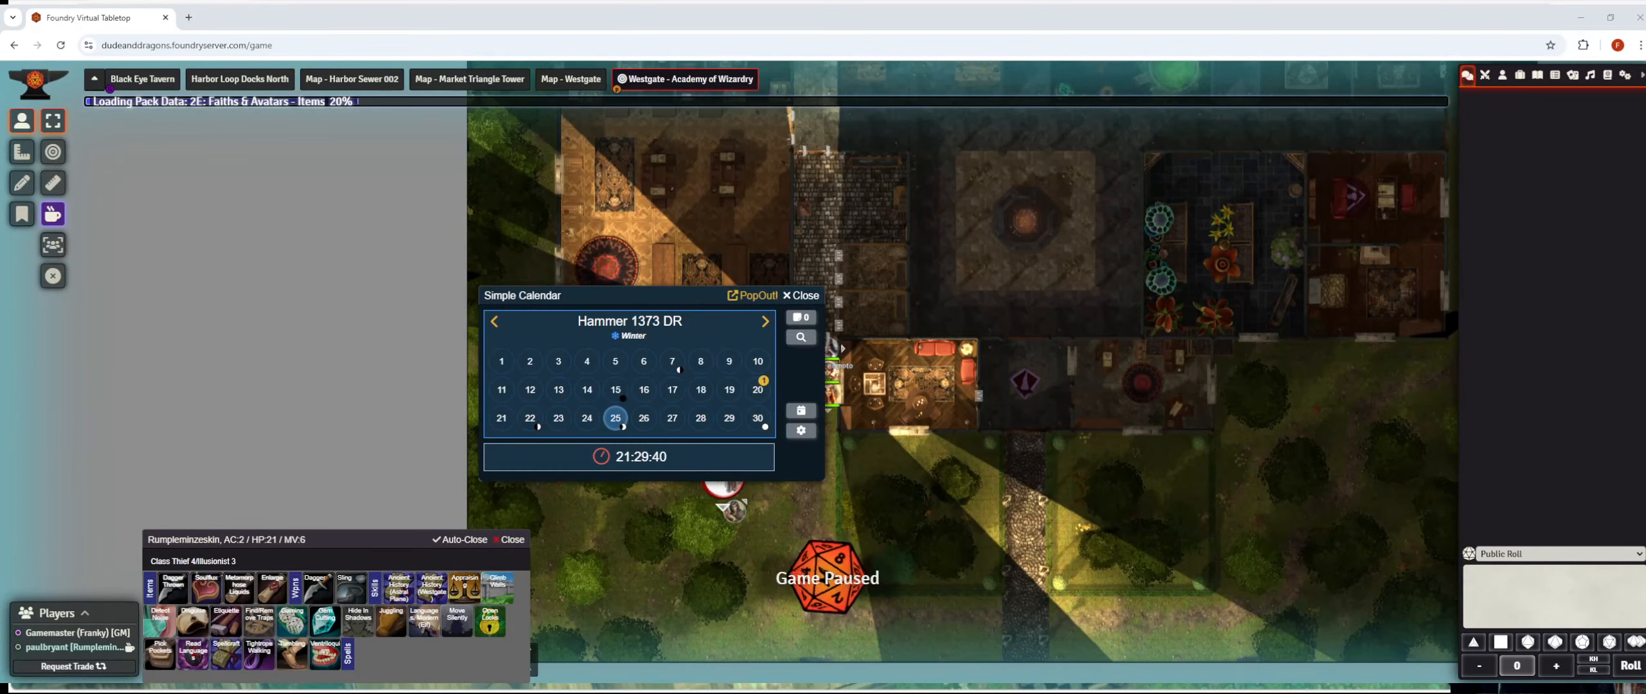
# Close the Simple Calendar and show the Actors directory, expanding and collapsing the Westgate folder.
pyautogui.click(801, 295)
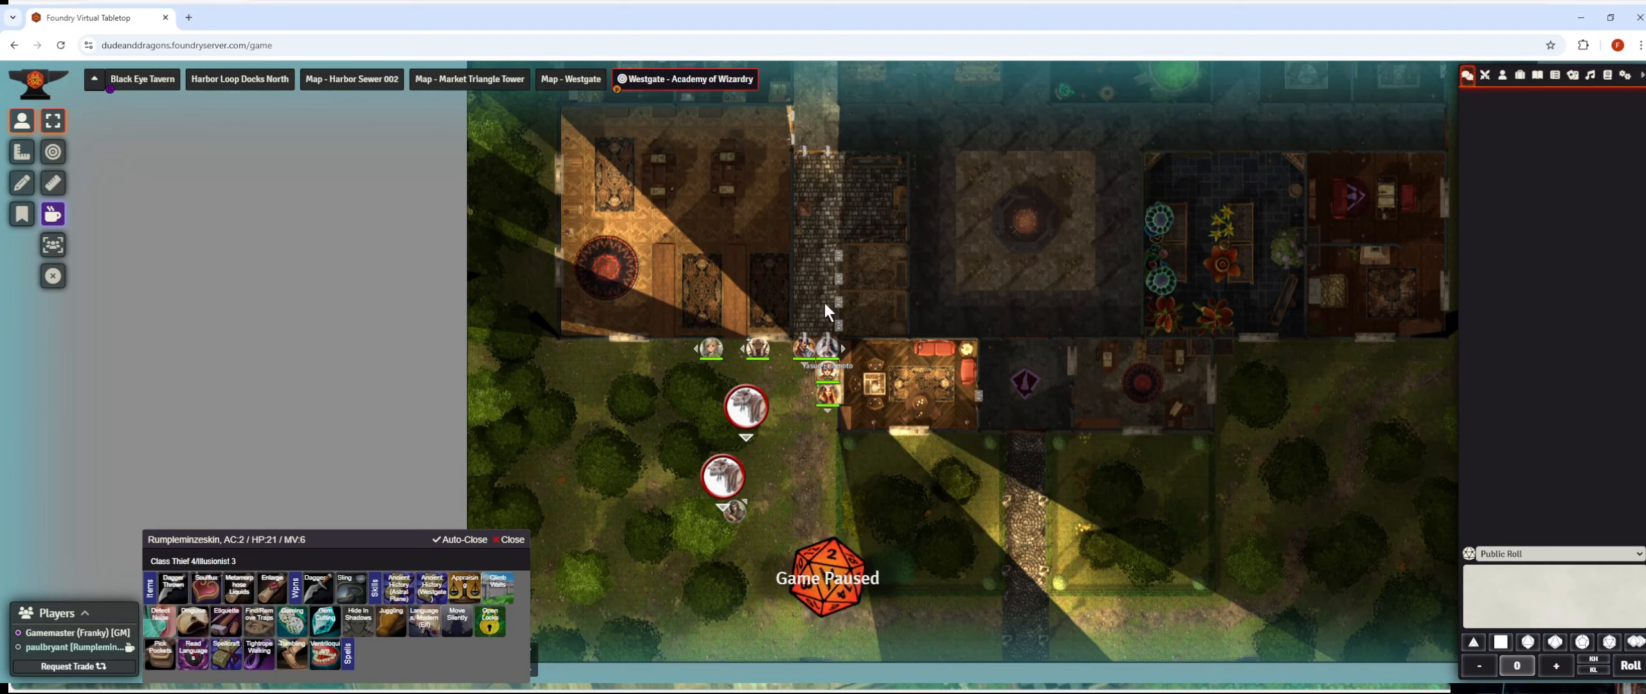
pyautogui.click(1503, 80)
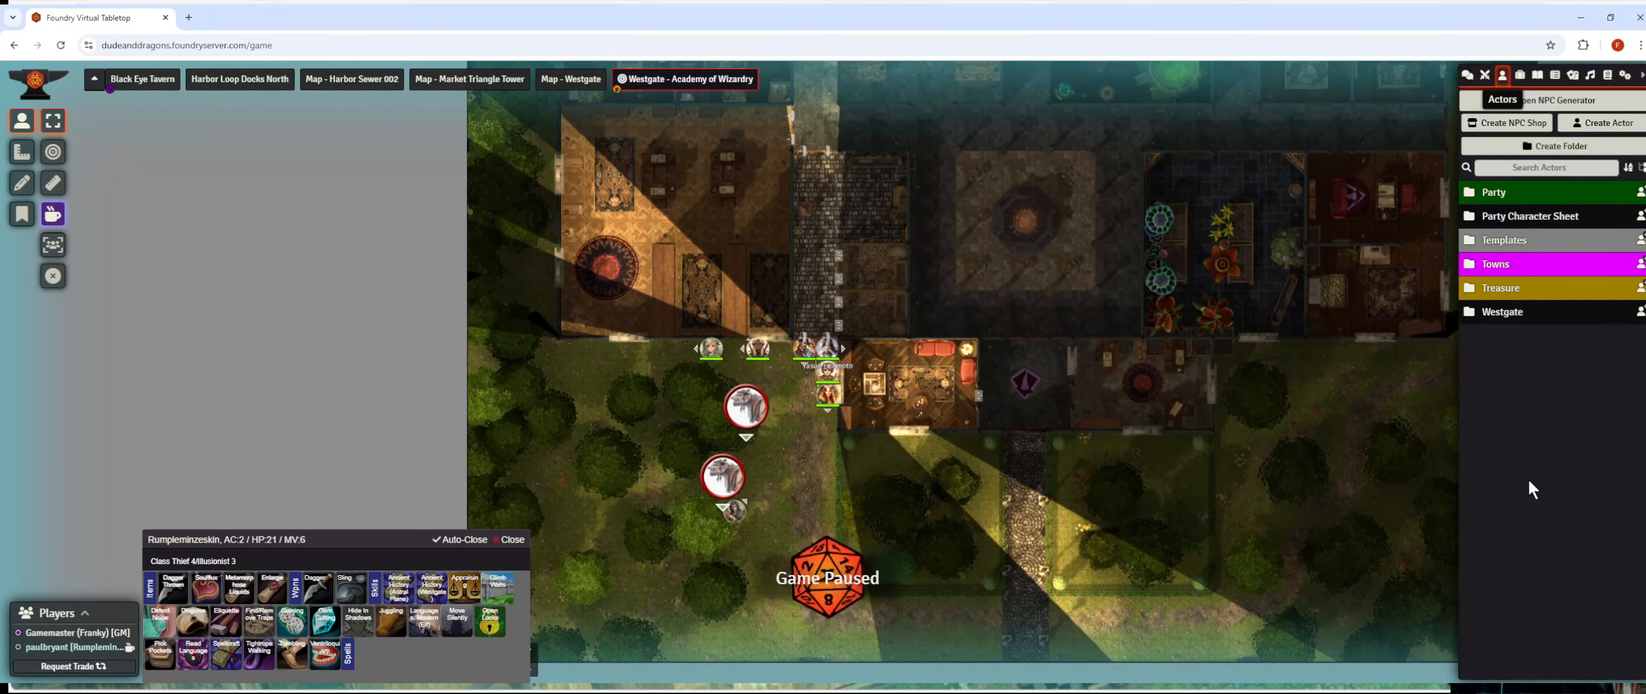
pyautogui.click(1530, 315)
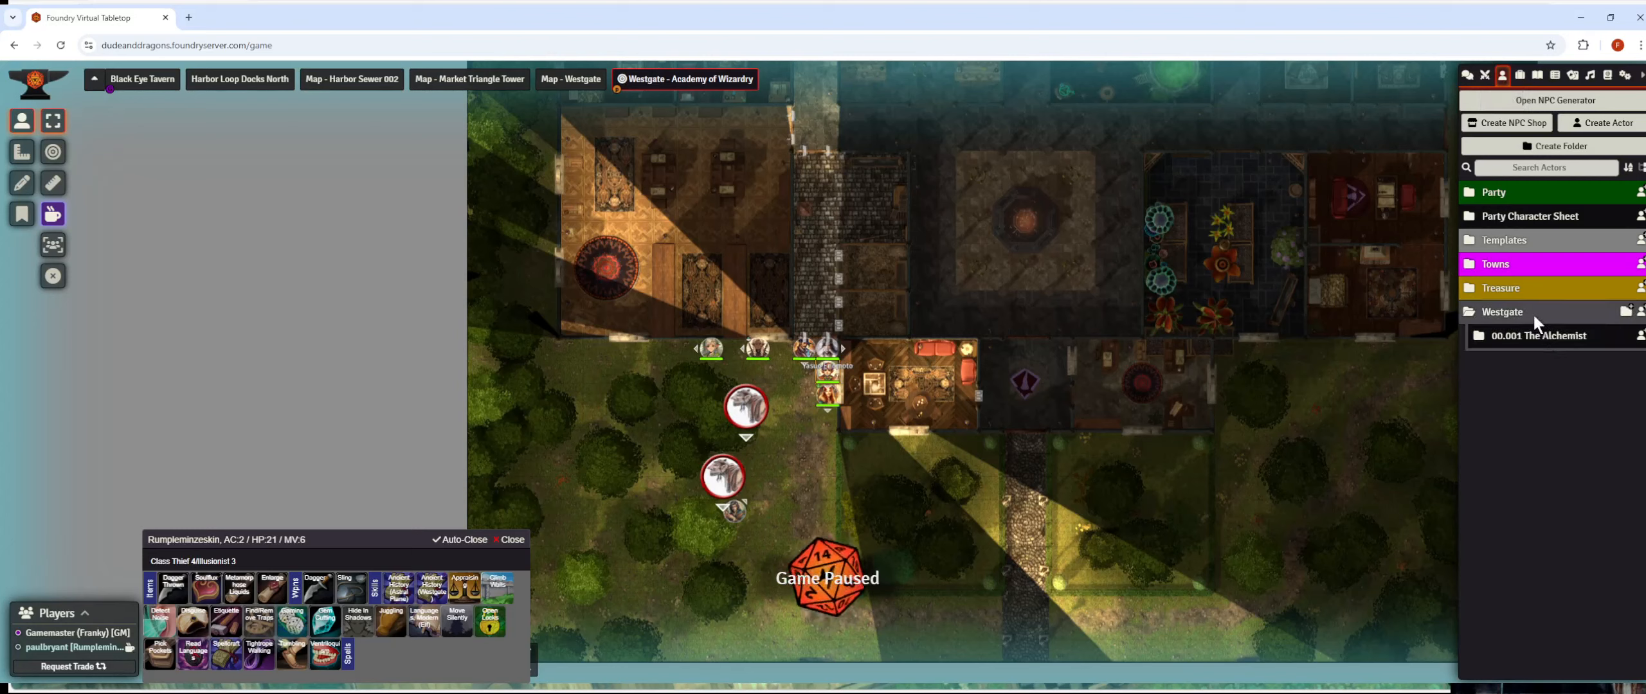
pyautogui.click(1534, 315)
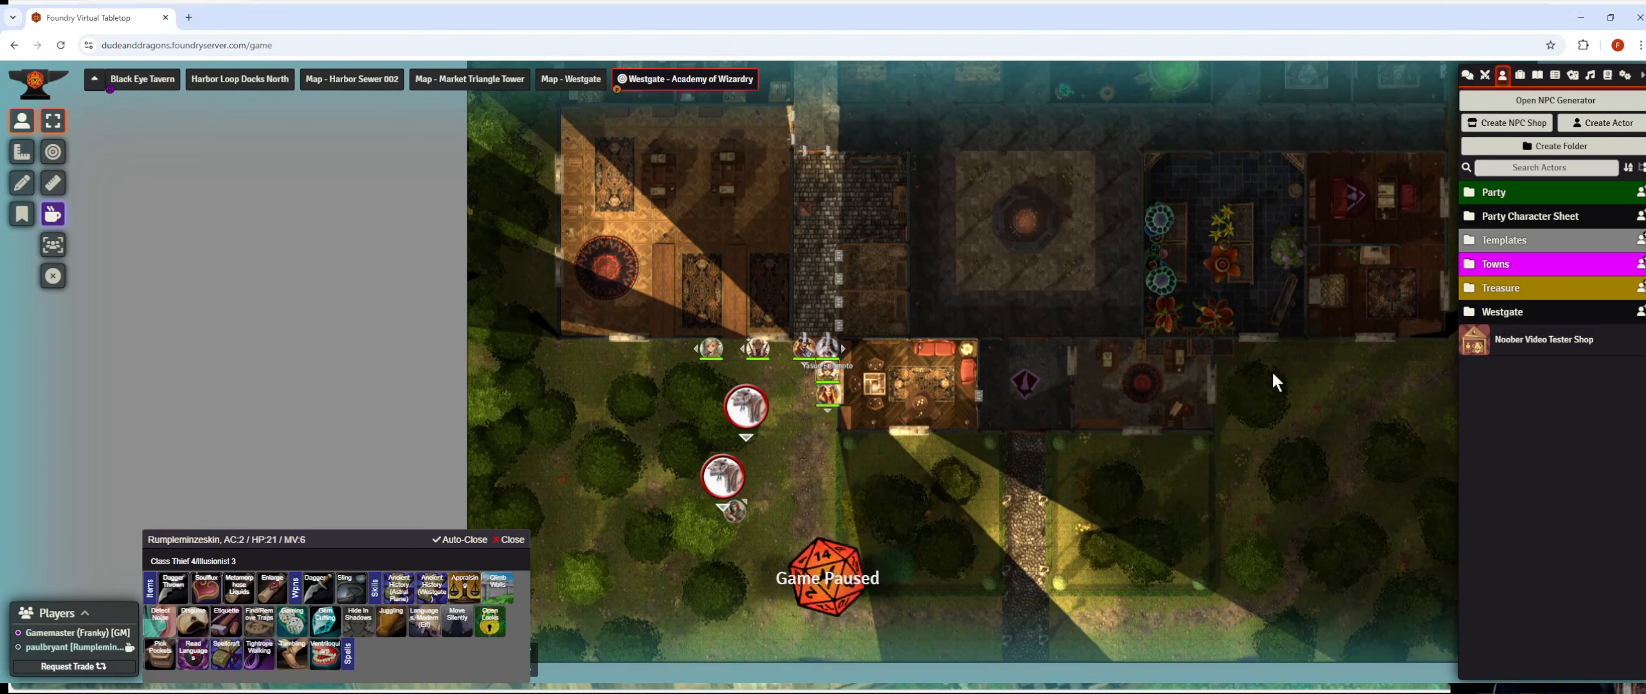
# Open Noober Video Tester Shop, move its window higher, and scroll through its stock.
pyautogui.click(1534, 347)
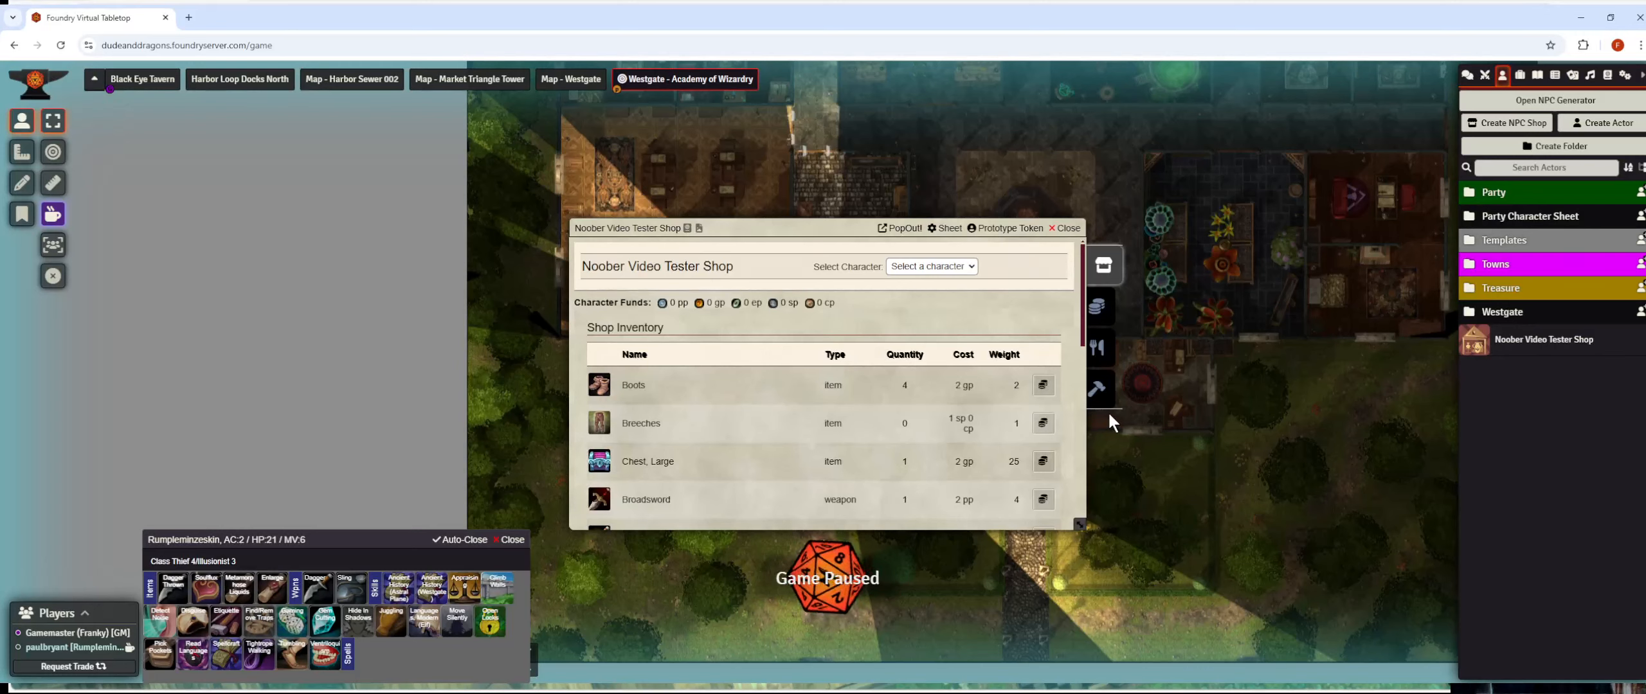
pyautogui.moveTo(823, 236); pyautogui.dragTo(853, 113)
pyautogui.scroll(-10, 827, 239)
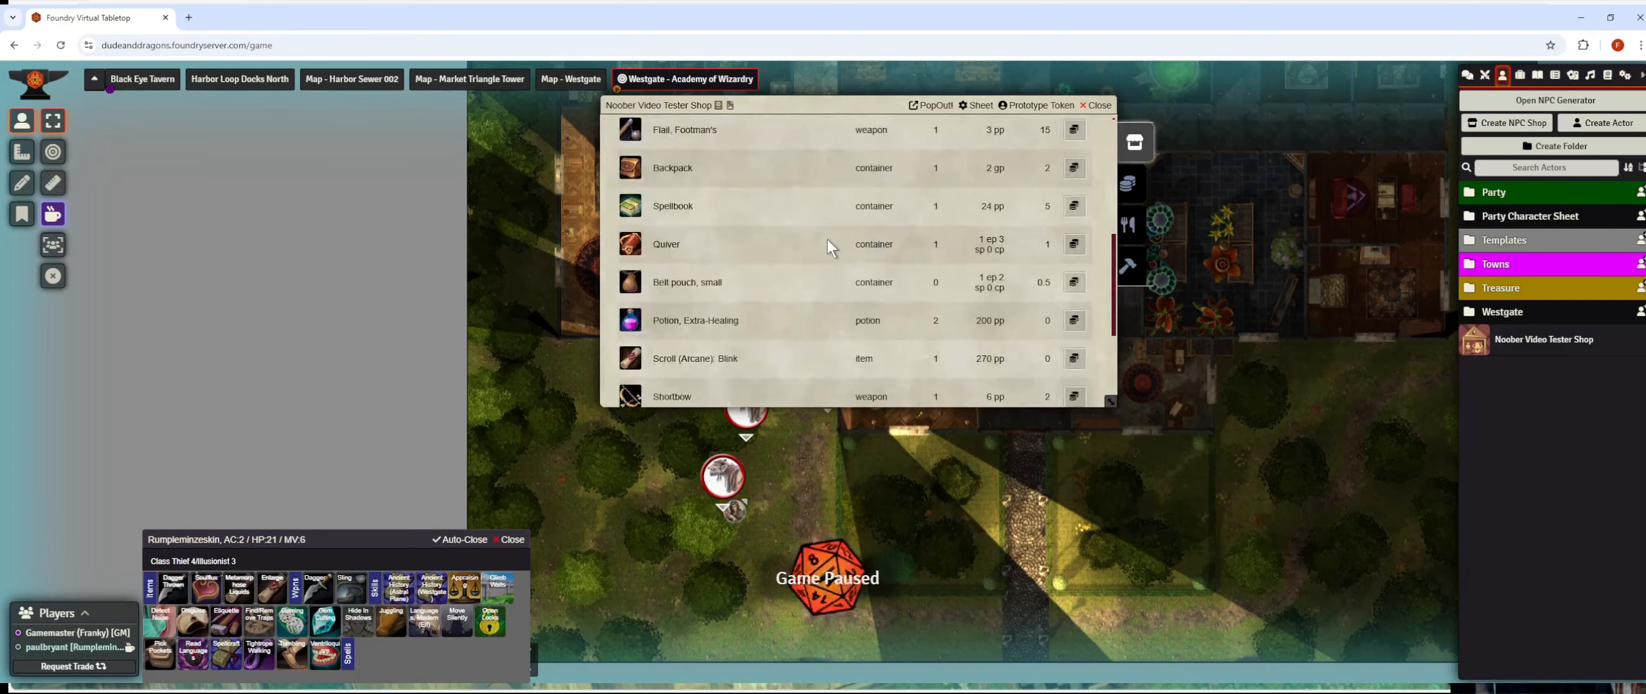
pyautogui.scroll(10, 826, 239)
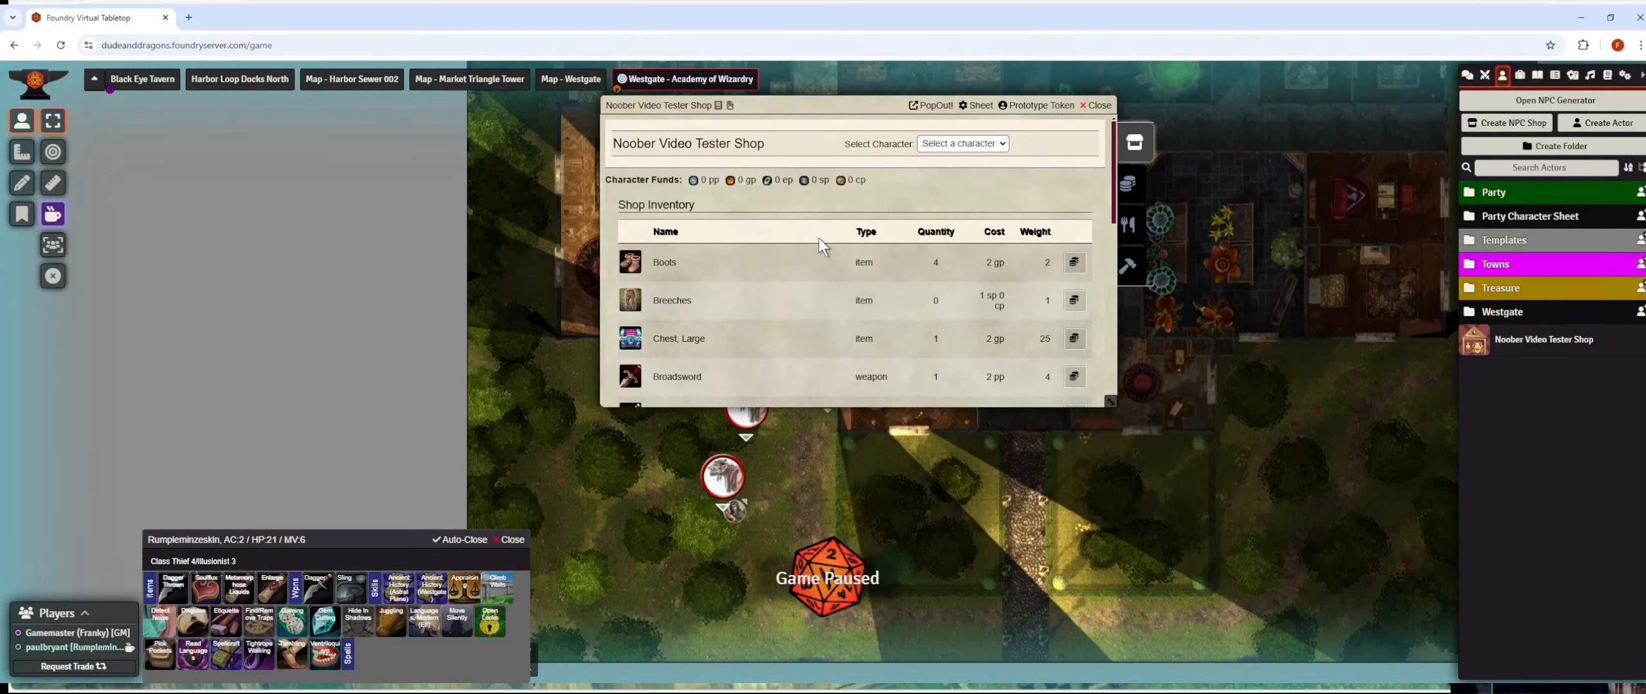
# Browse goods, services and forge as Rumpleminzeskin, then make Party Character the buyer (3 pp, 6877 gp).
pyautogui.click(968, 190)
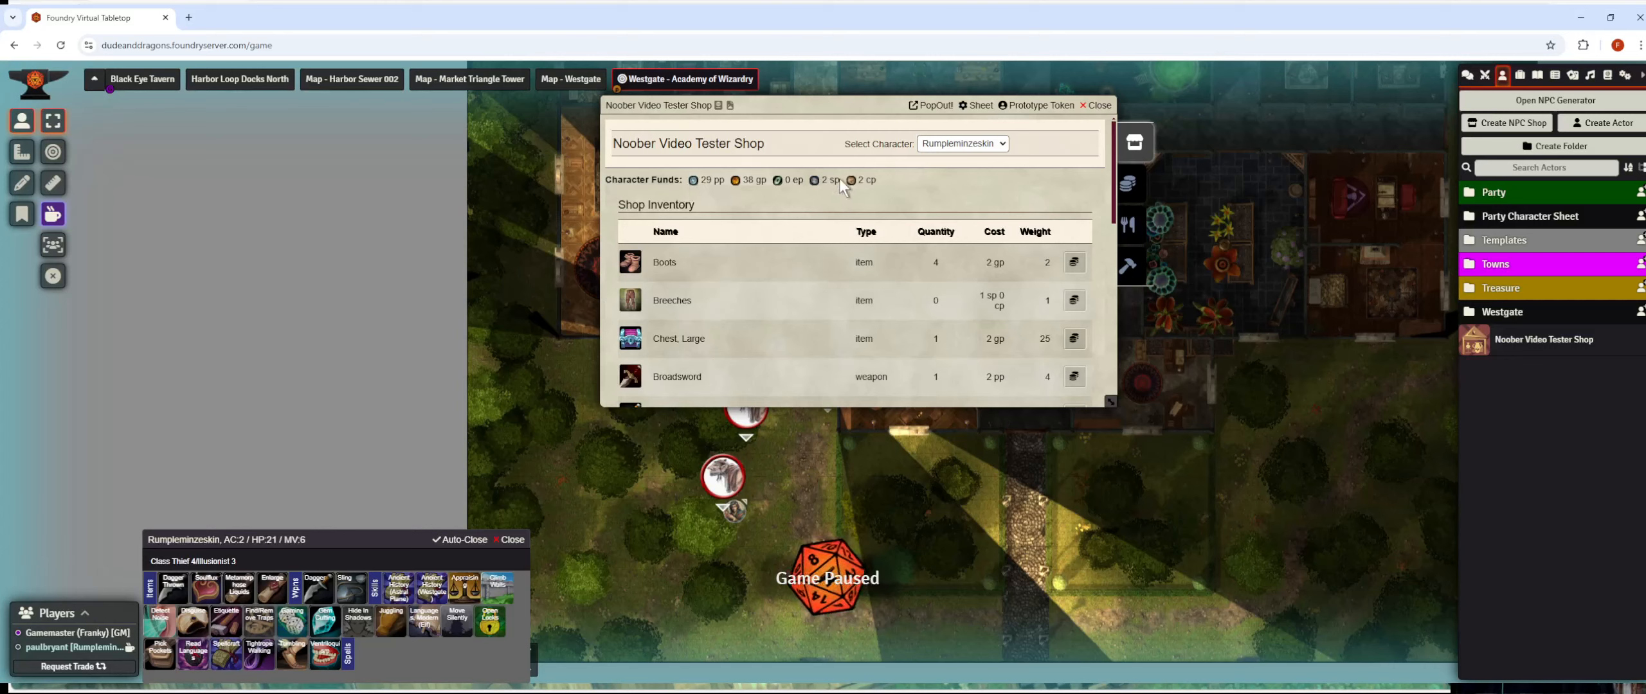
pyautogui.scroll(-5, 842, 193)
pyautogui.scroll(5, 991, 222)
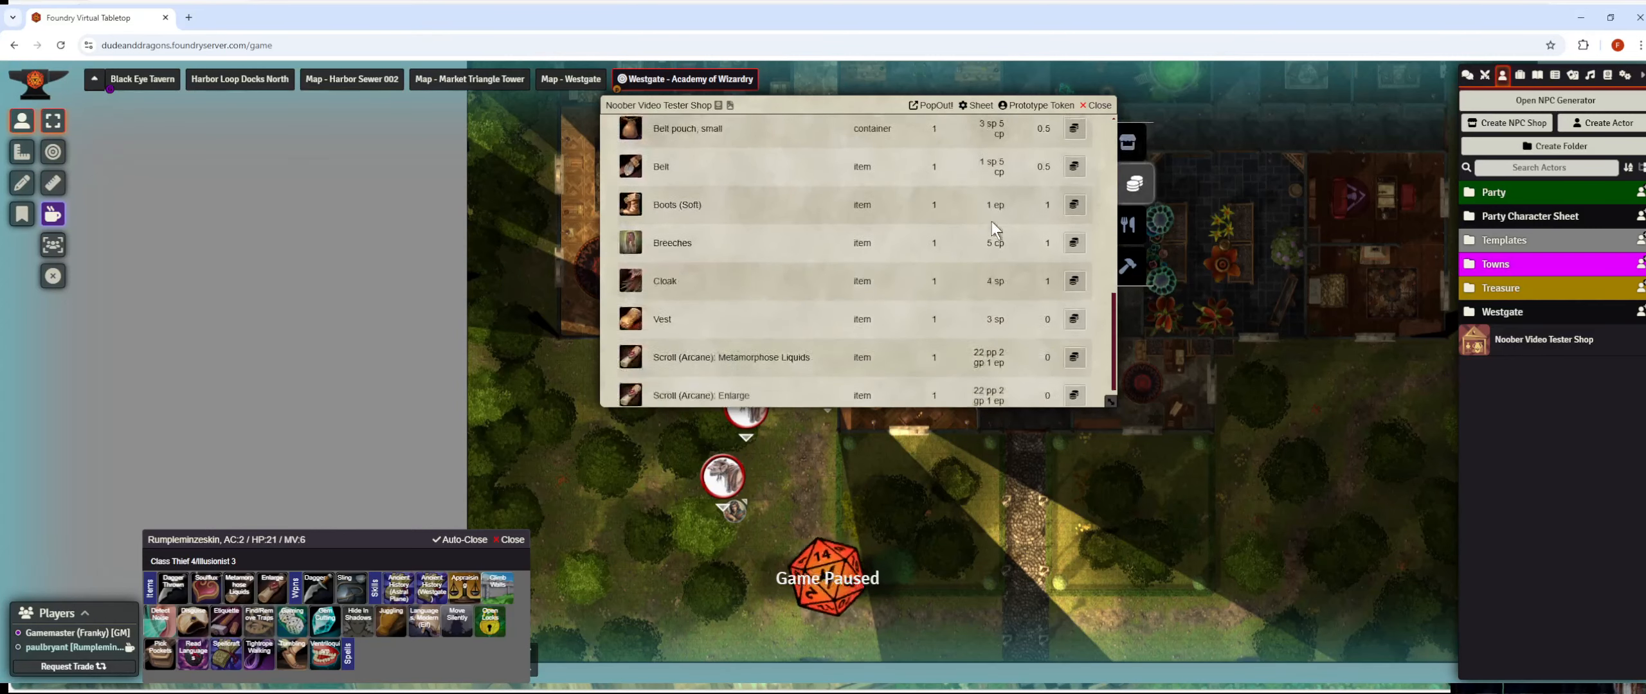
pyautogui.scroll(-1, 988, 224)
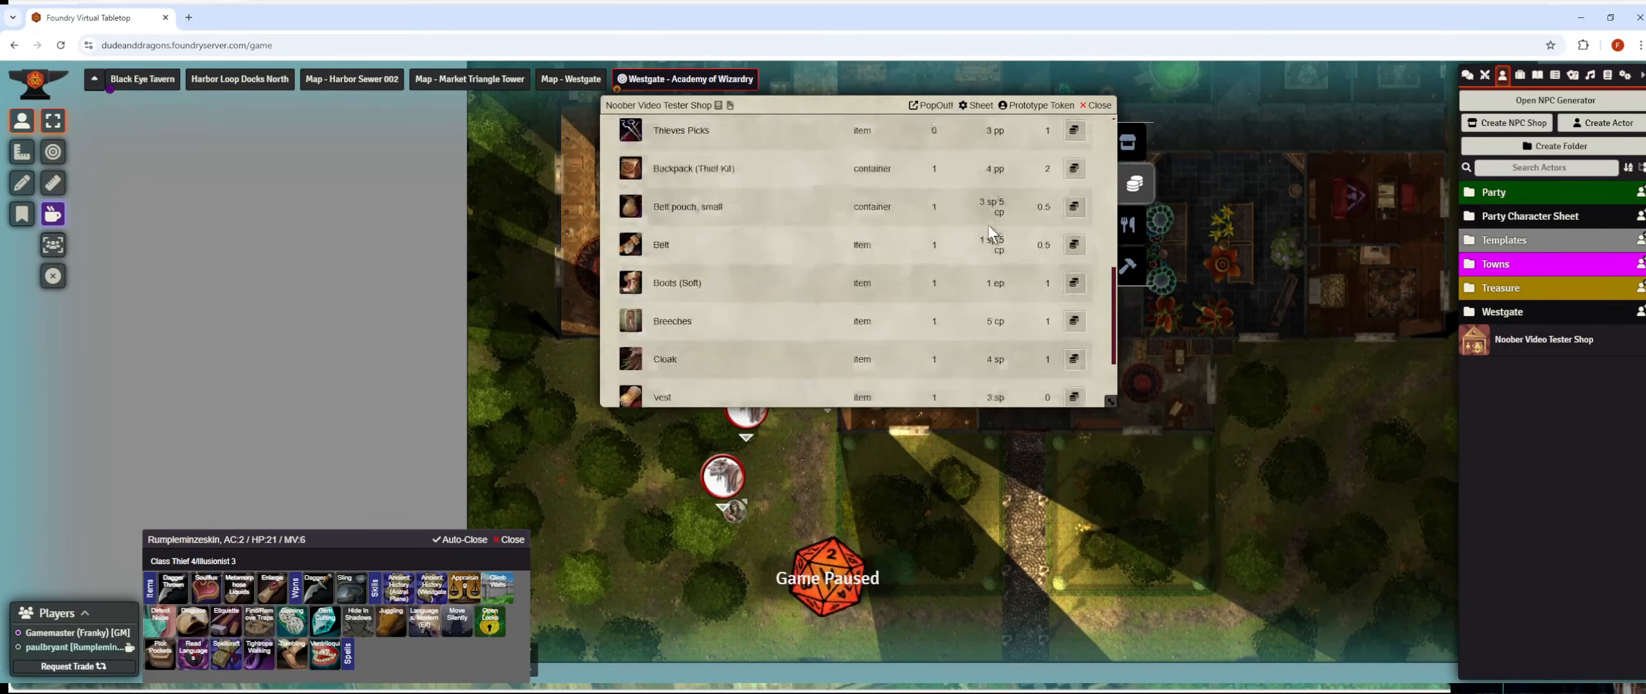
pyautogui.scroll(2, 1001, 217)
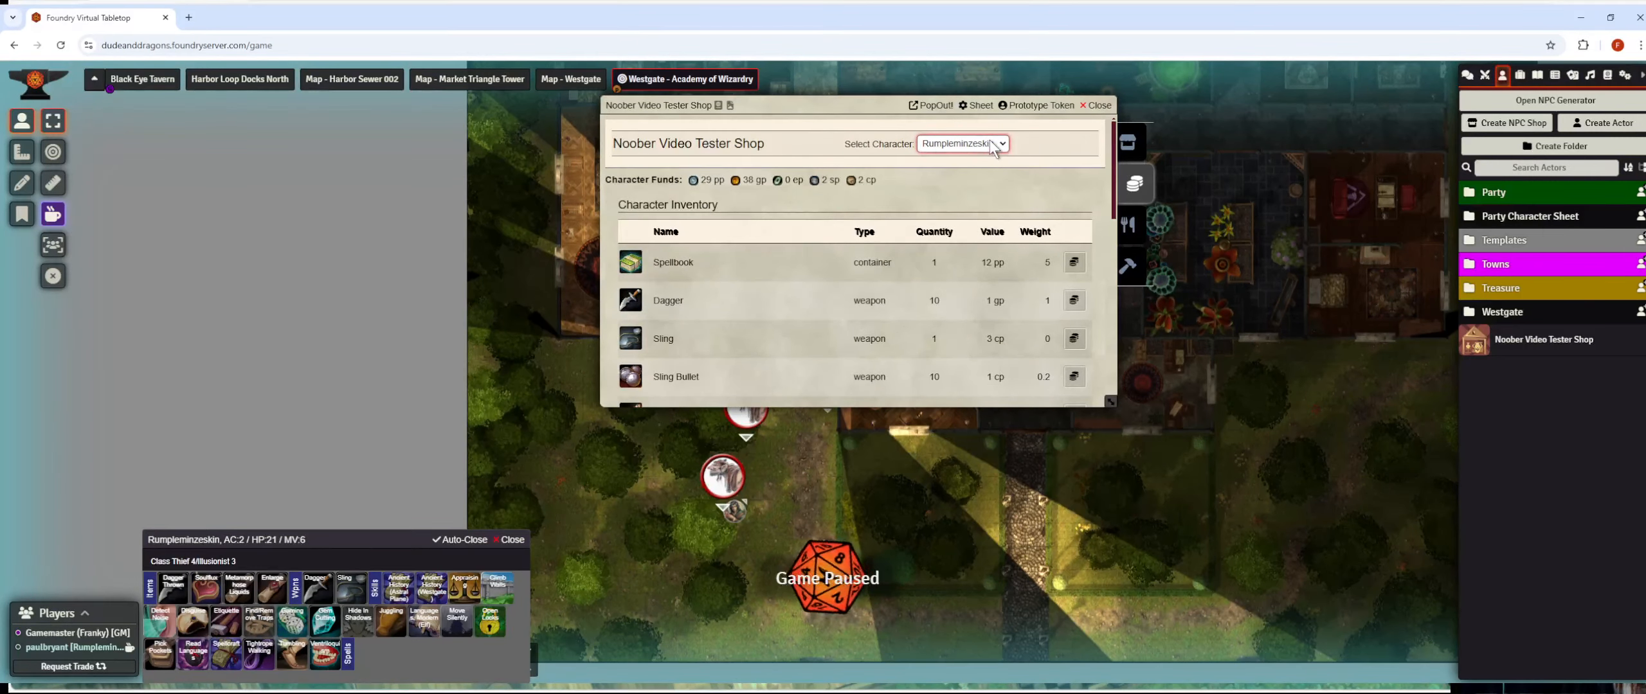
pyautogui.click(1126, 225)
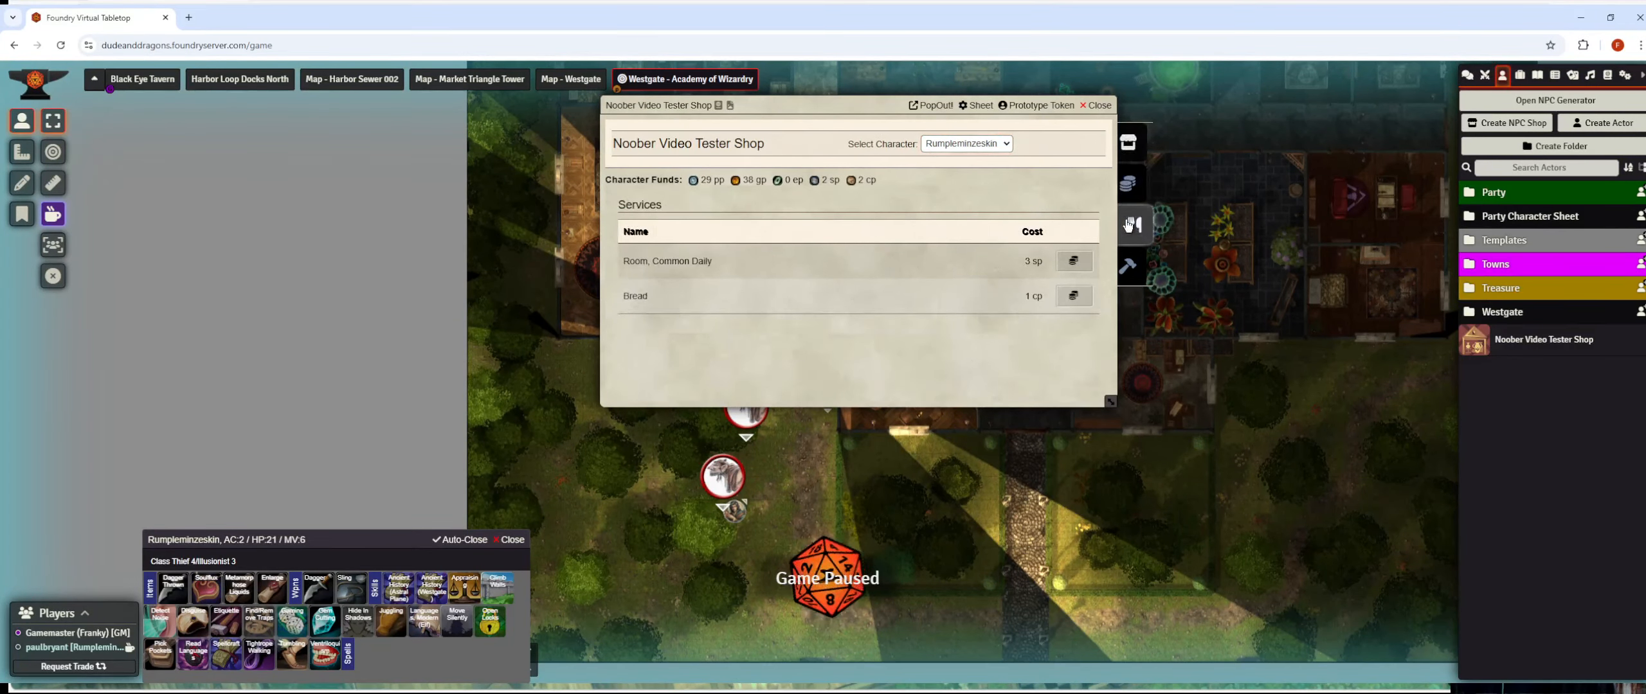
pyautogui.click(1133, 265)
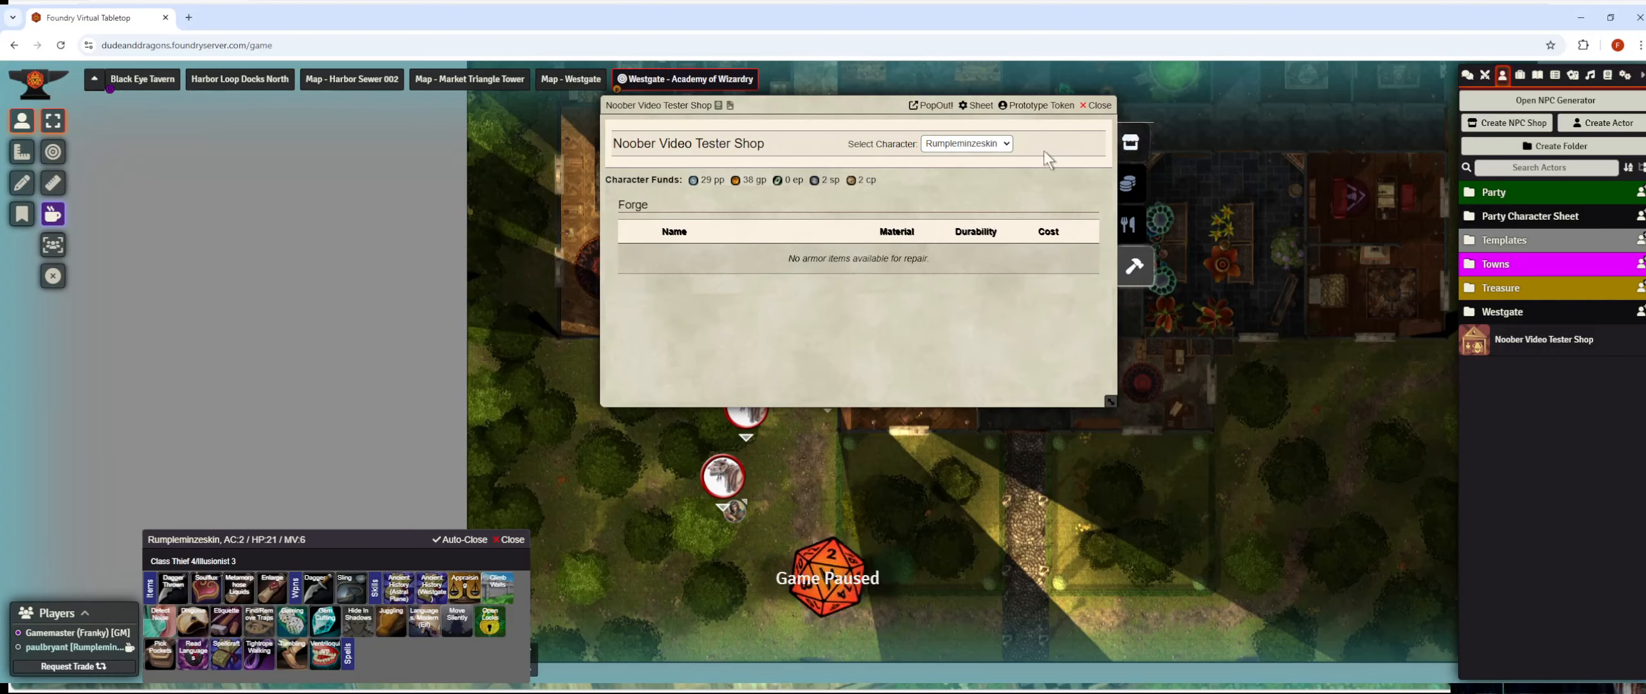
pyautogui.click(940, 180)
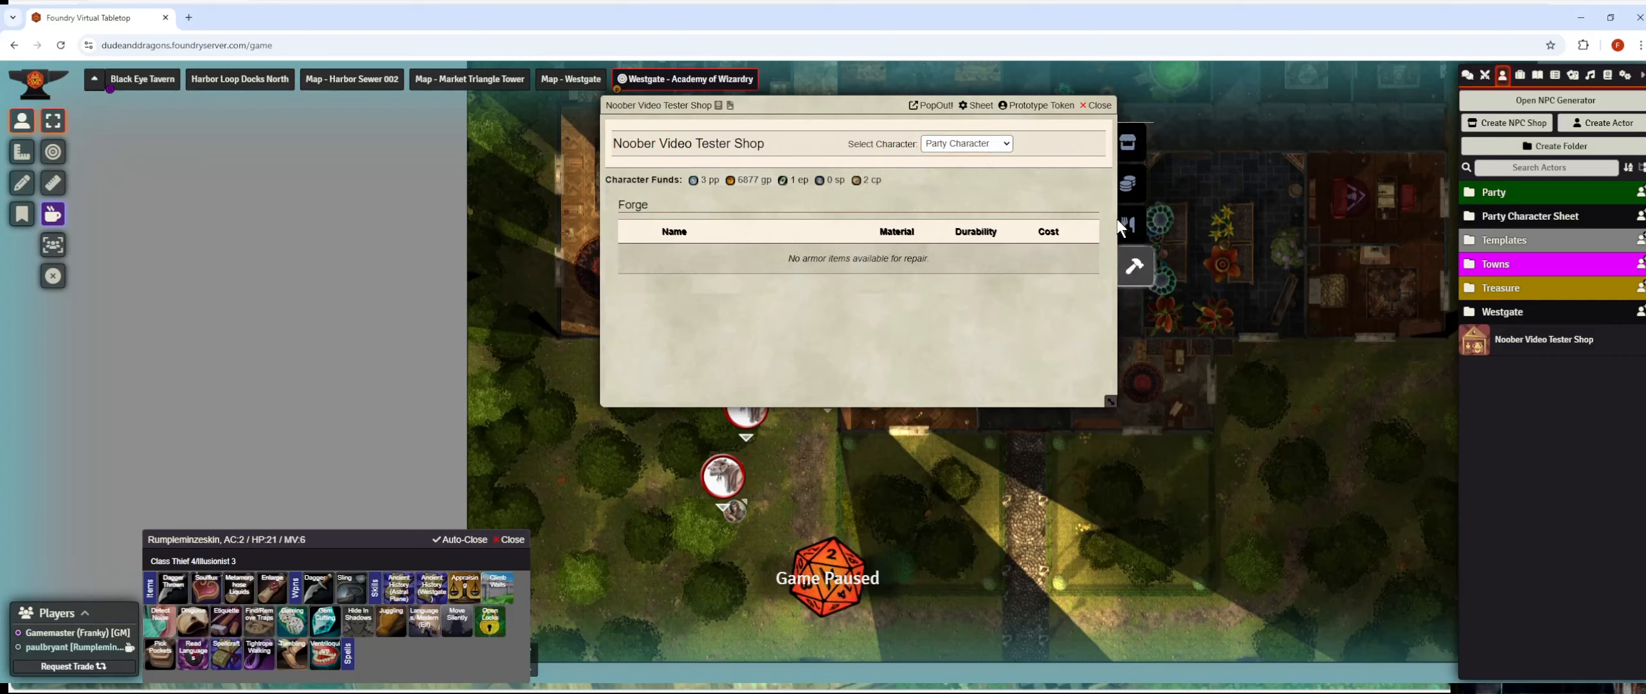
pyautogui.click(1133, 143)
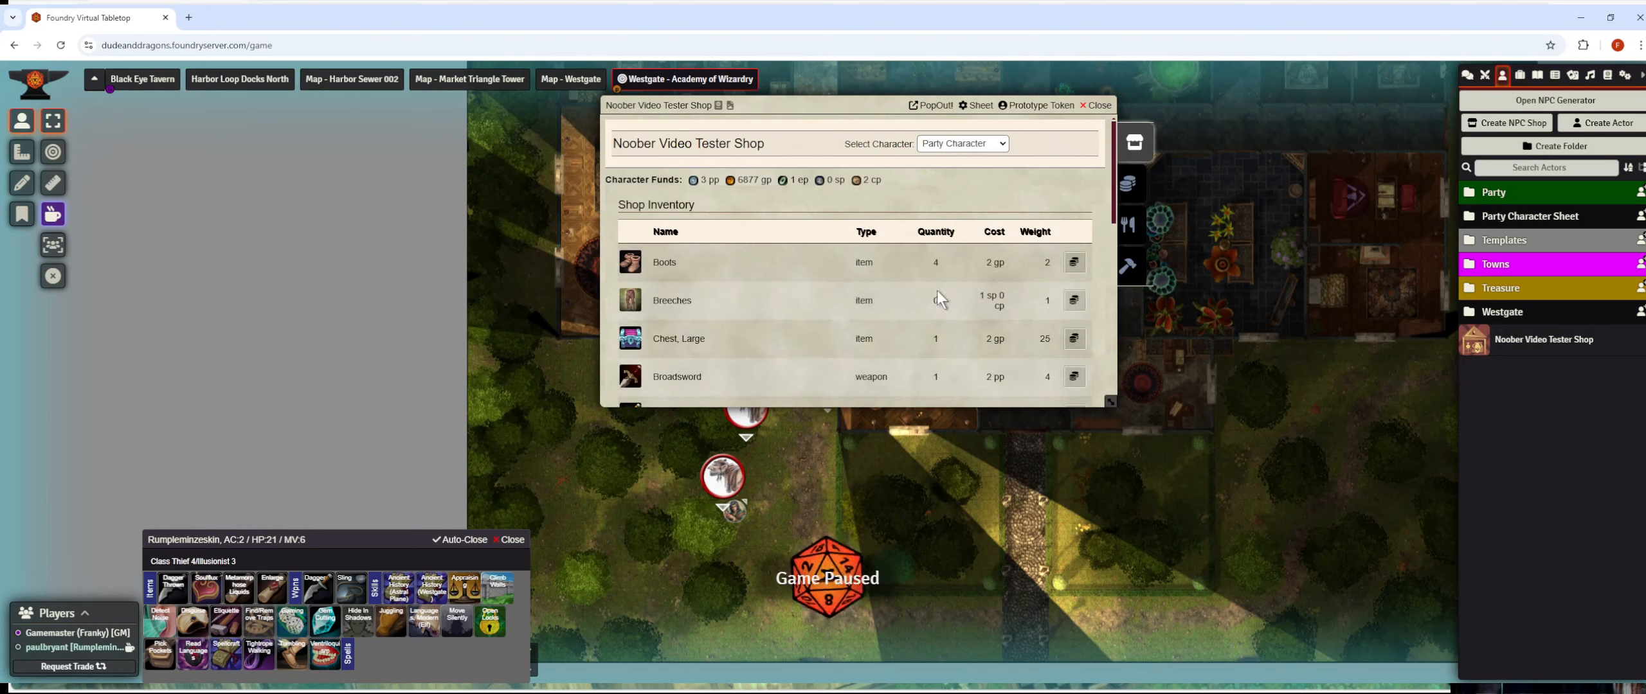
# Buy one pair of Boots for 2 gp and check the Party Character's inventory.
pyautogui.click(1074, 262)
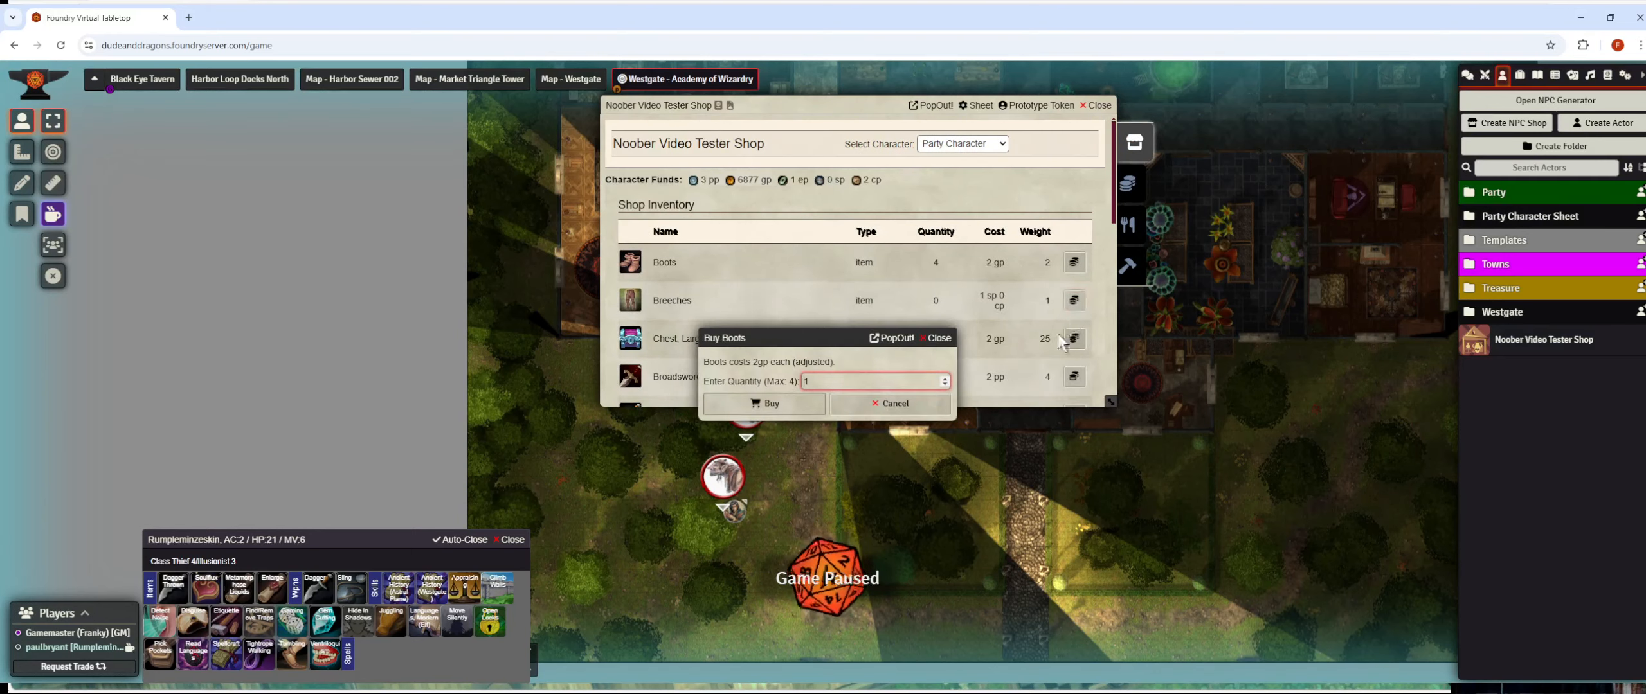
pyautogui.click(796, 404)
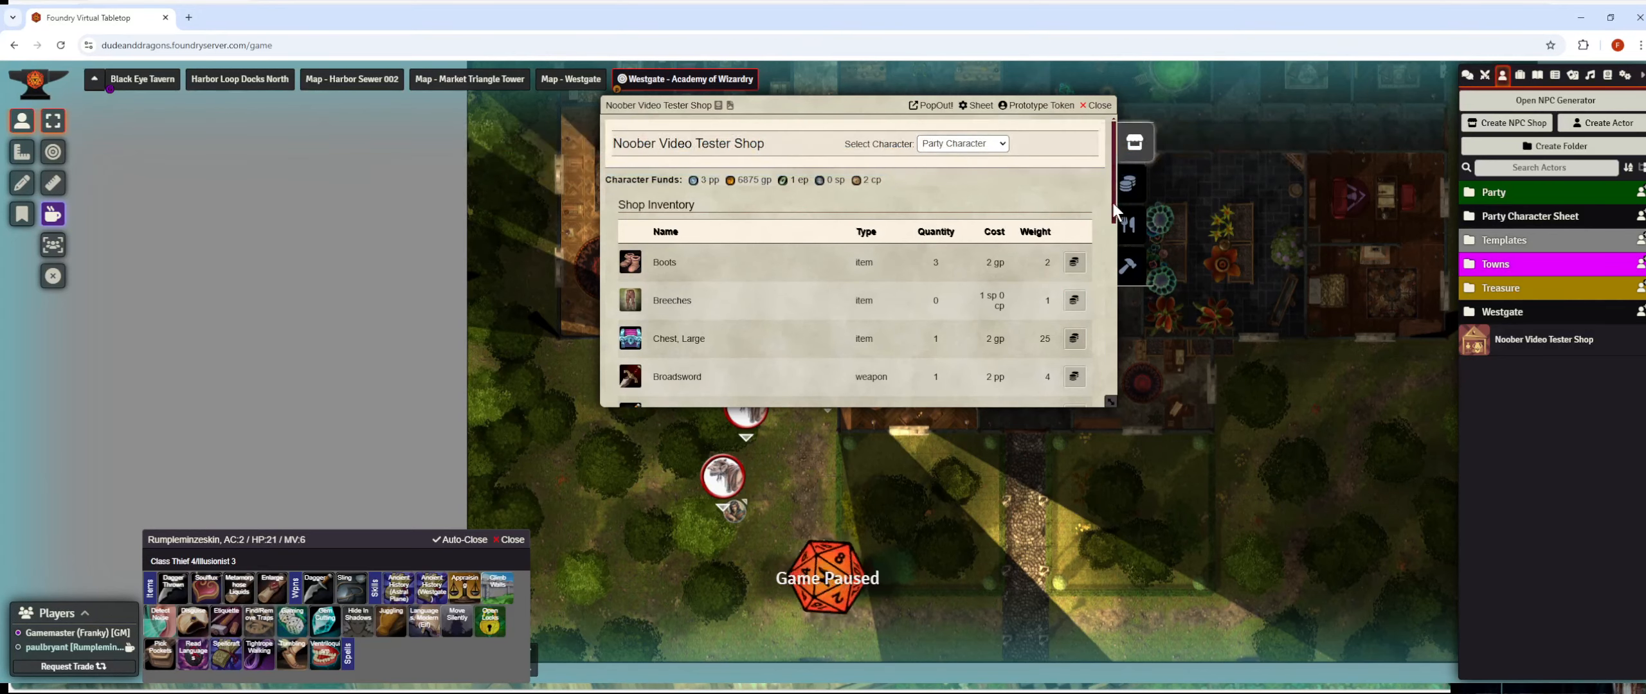
pyautogui.click(1132, 186)
pyautogui.scroll(-8, 723, 320)
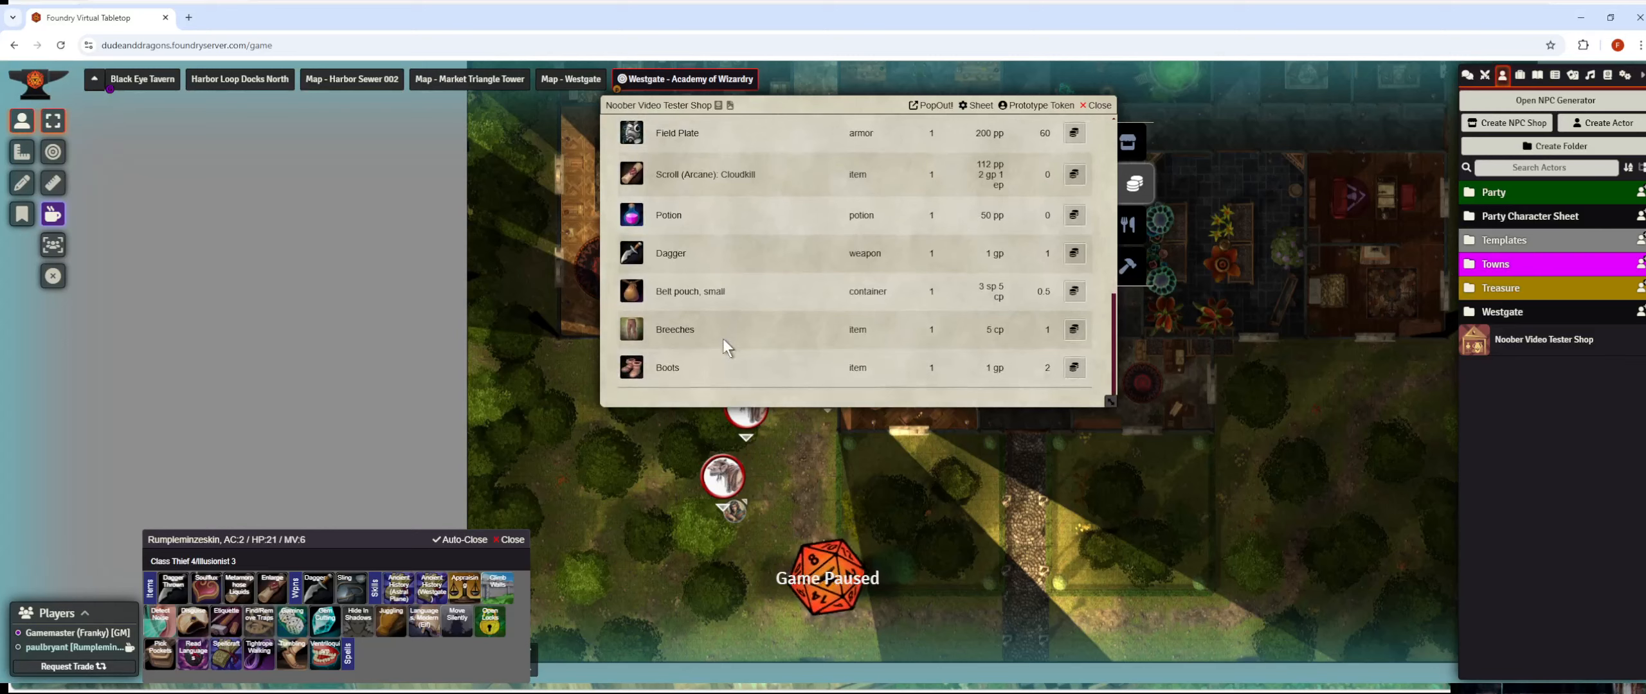
pyautogui.scroll(8, 855, 361)
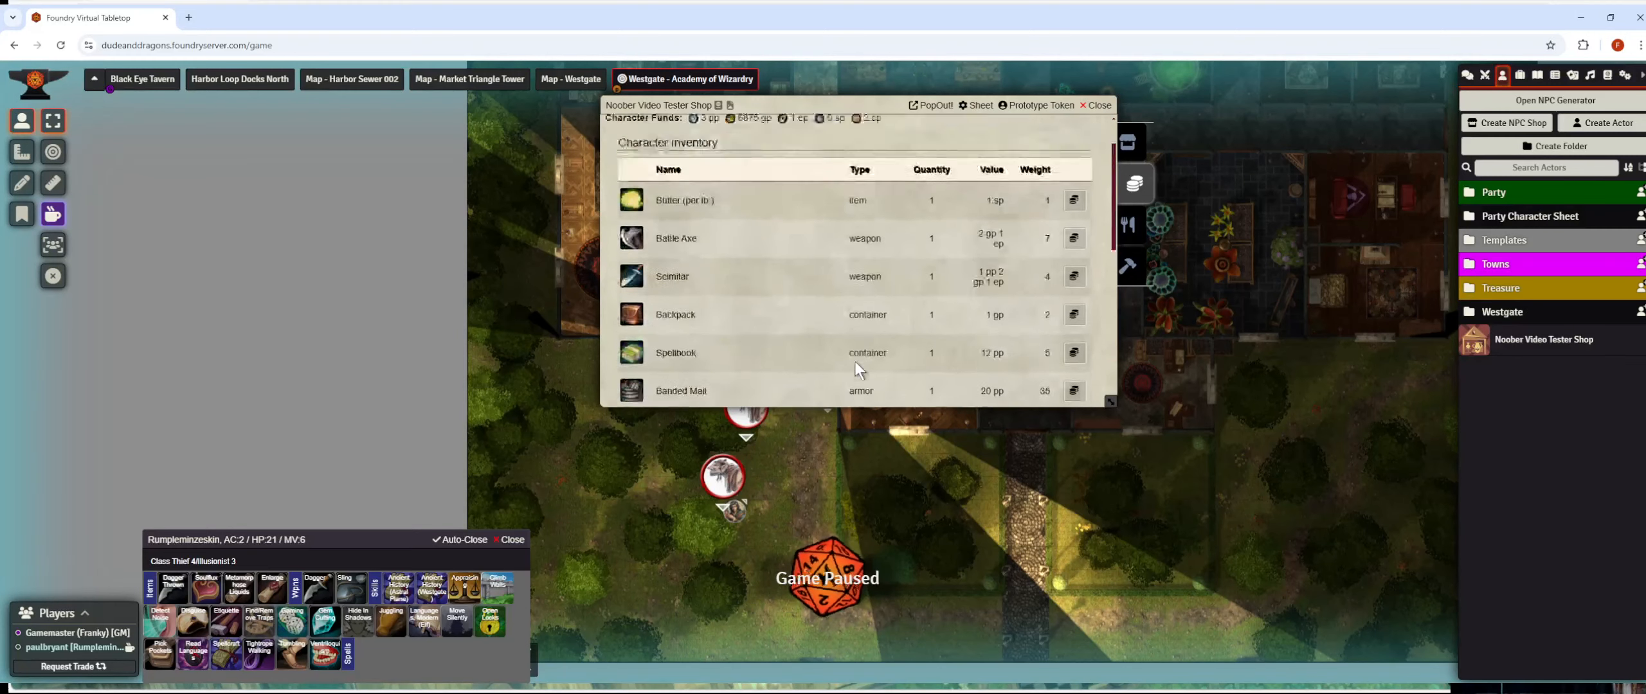
# Sell one pair of Boots back to the shop for 1 gp.
pyautogui.click(1133, 228)
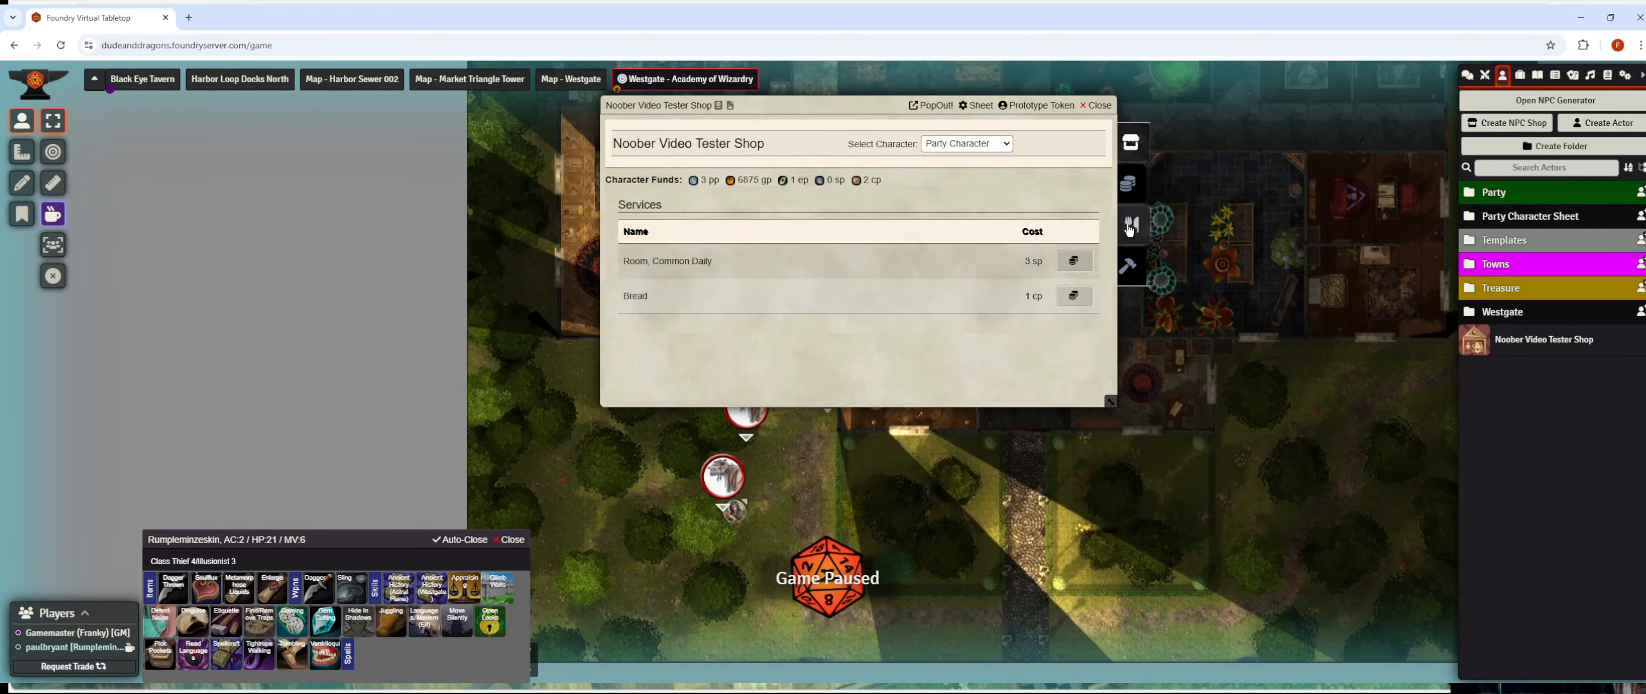
pyautogui.click(1133, 185)
pyautogui.scroll(-8, 895, 319)
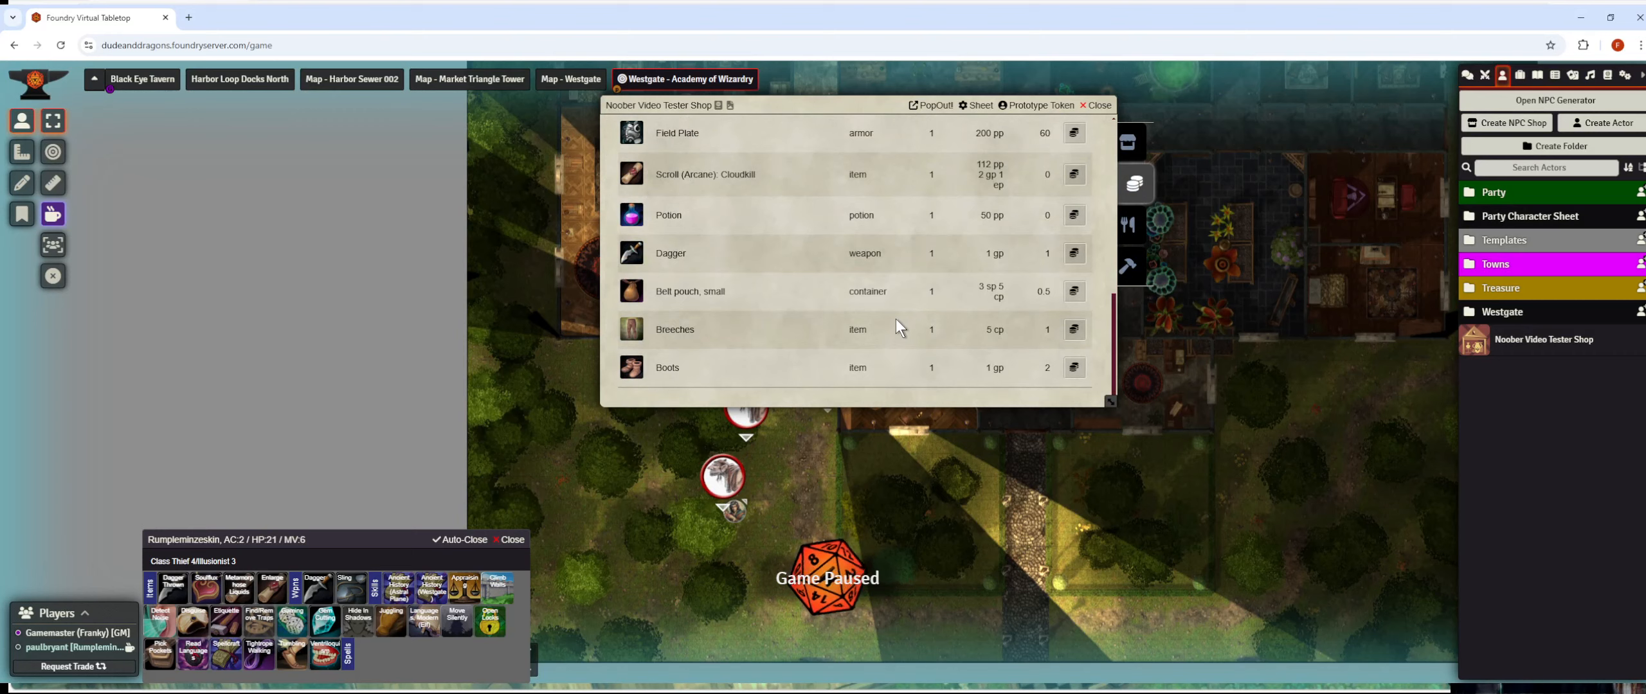
pyautogui.click(1072, 368)
pyautogui.click(821, 407)
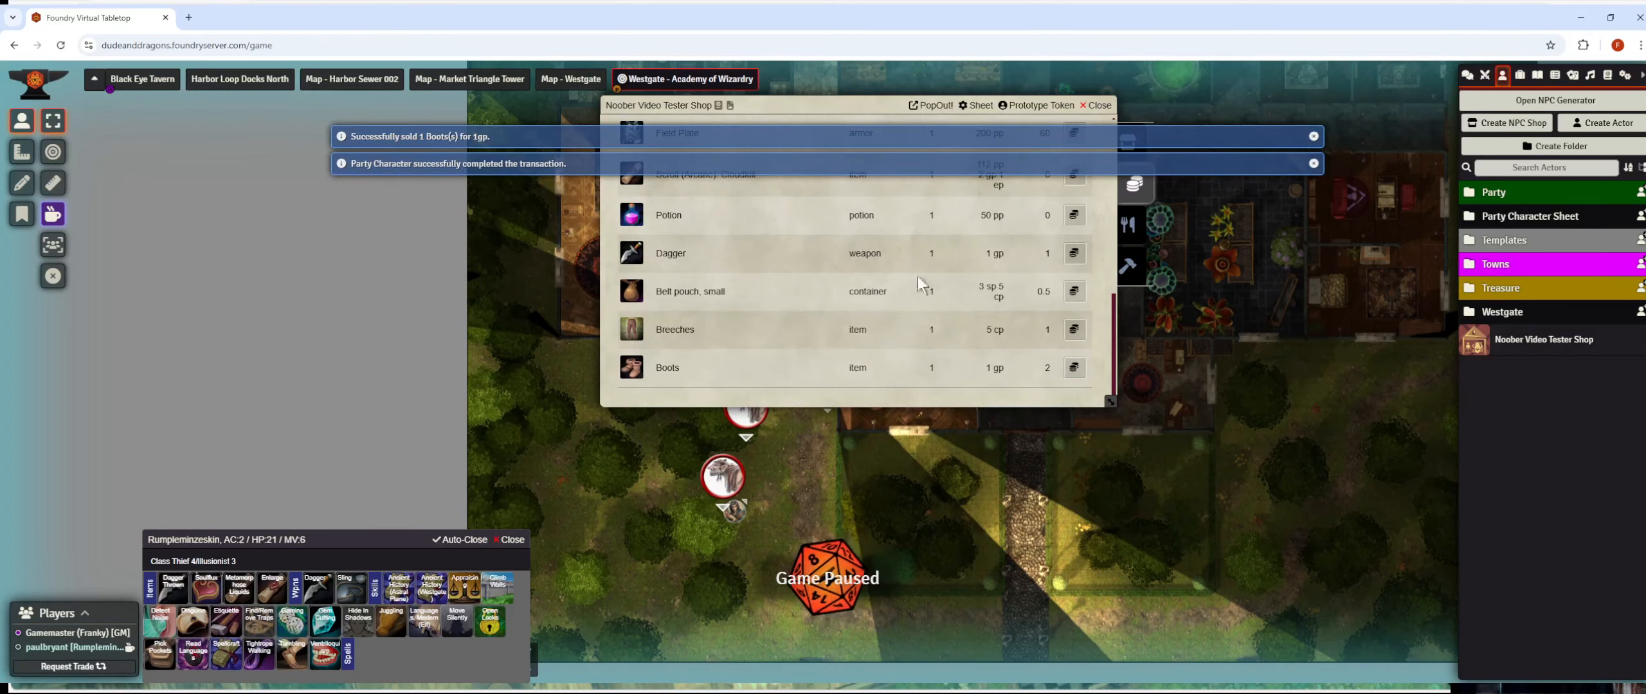
pyautogui.click(1130, 144)
pyautogui.scroll(4, 848, 228)
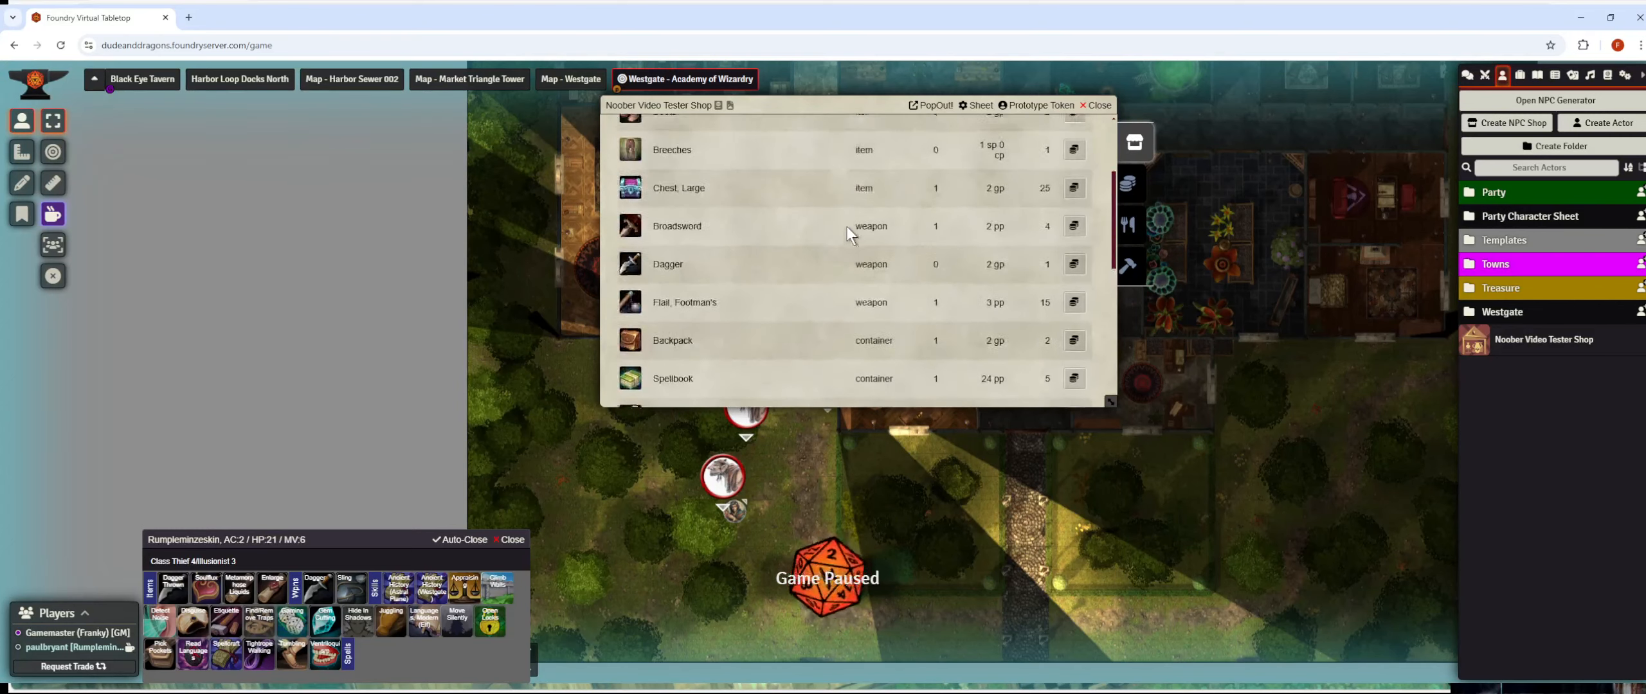
pyautogui.scroll(3, 847, 226)
pyautogui.scroll(-10, 848, 226)
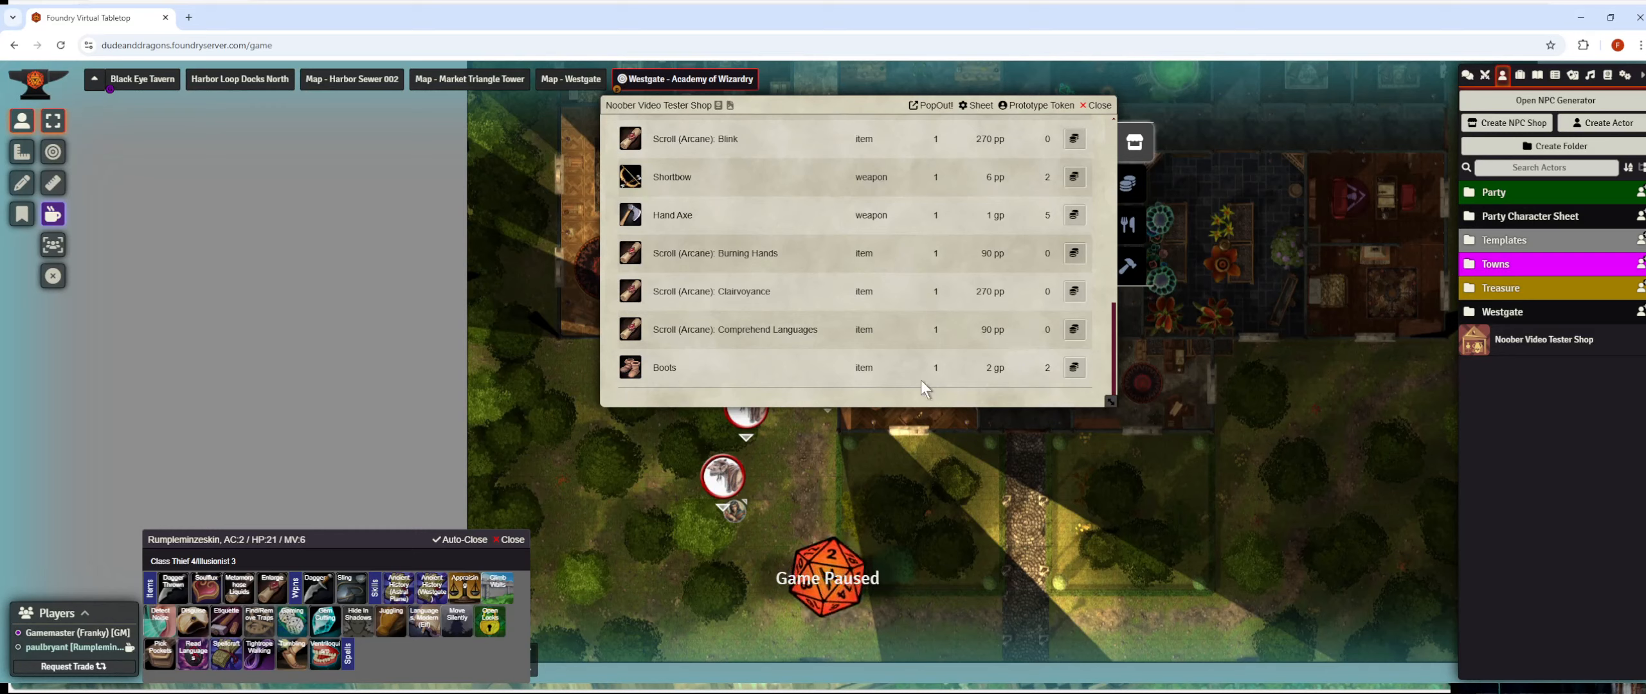
pyautogui.scroll(10, 921, 381)
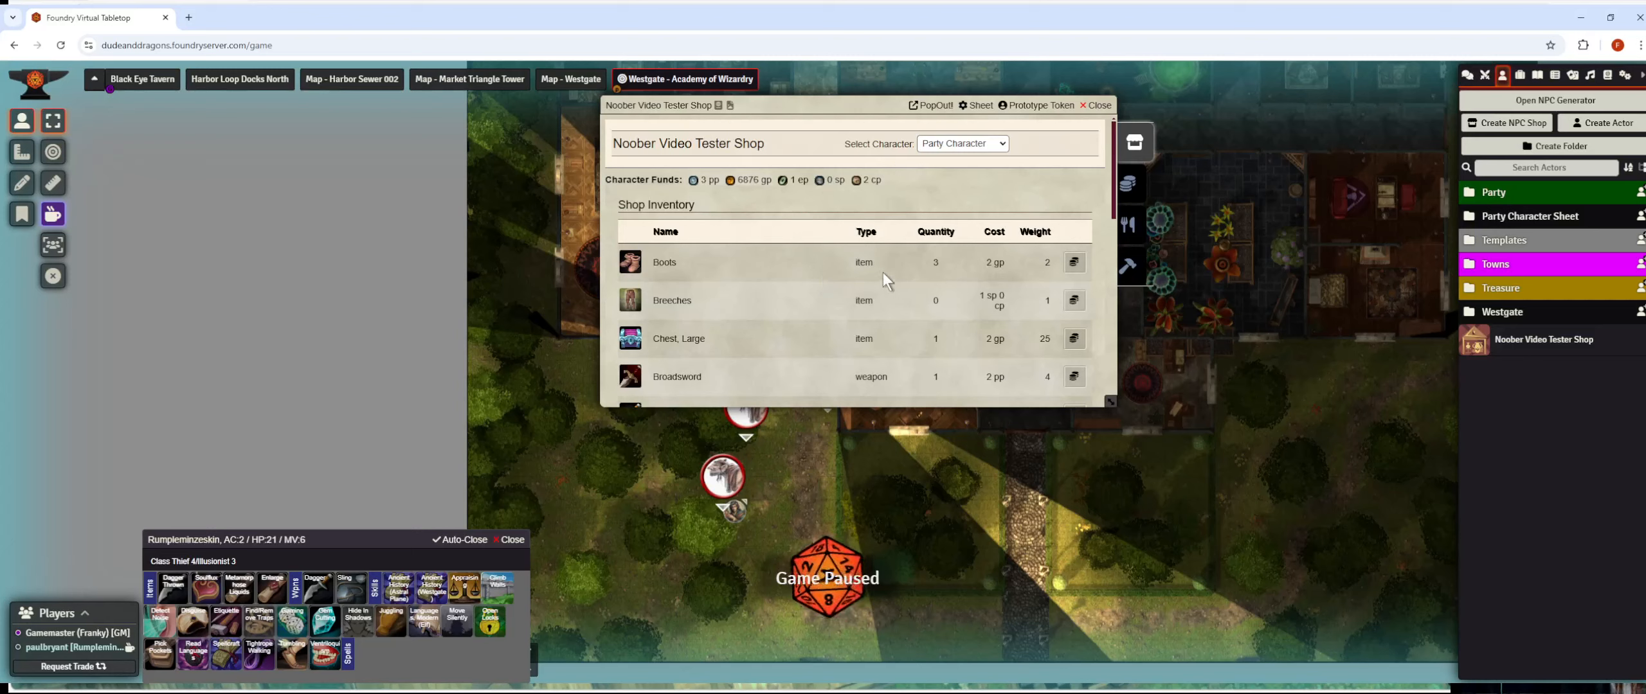
# Buy the Room, Common Daily and Bread services, leaving 0 ep, 2 sp, 1 cp, then view the forge.
pyautogui.click(1131, 184)
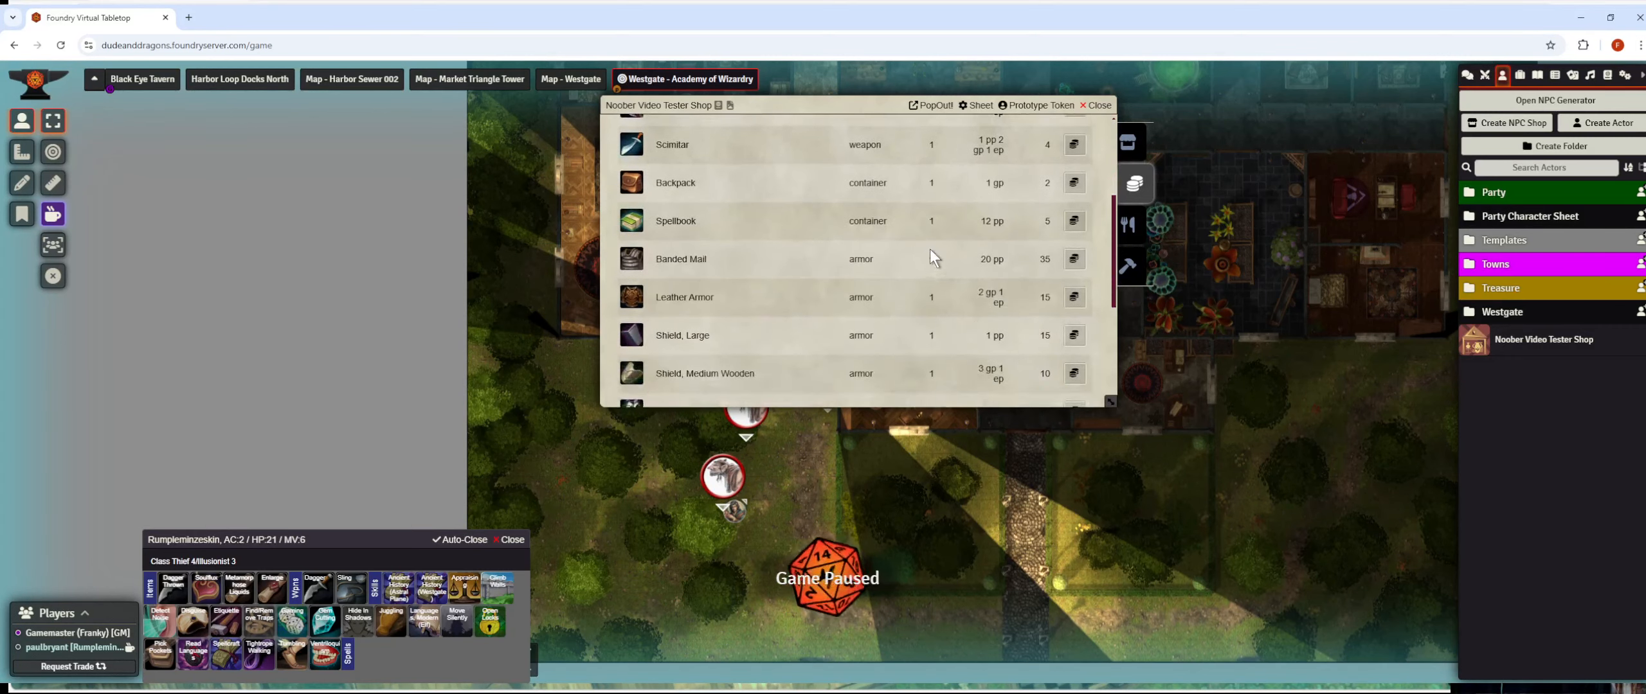
pyautogui.scroll(3, 930, 251)
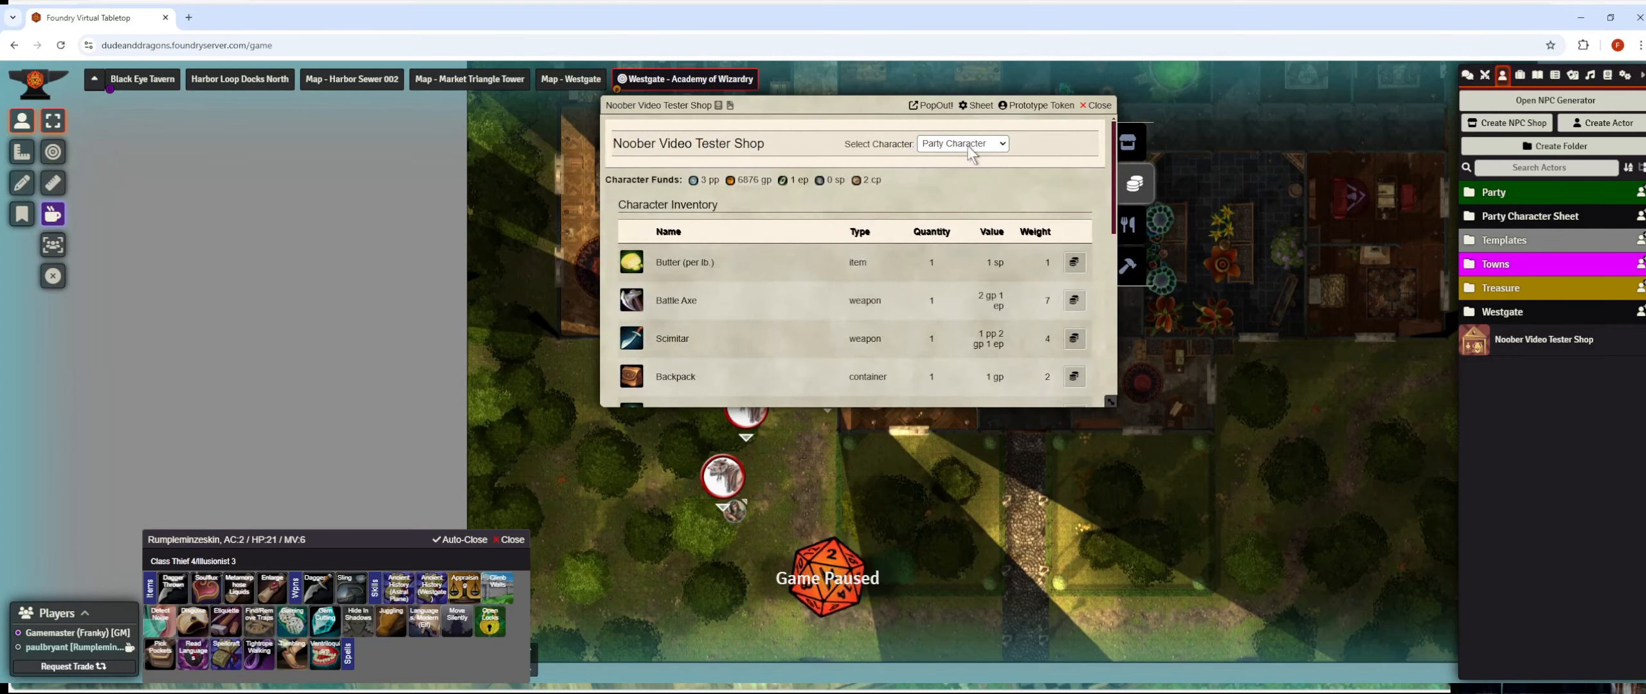
pyautogui.click(1139, 235)
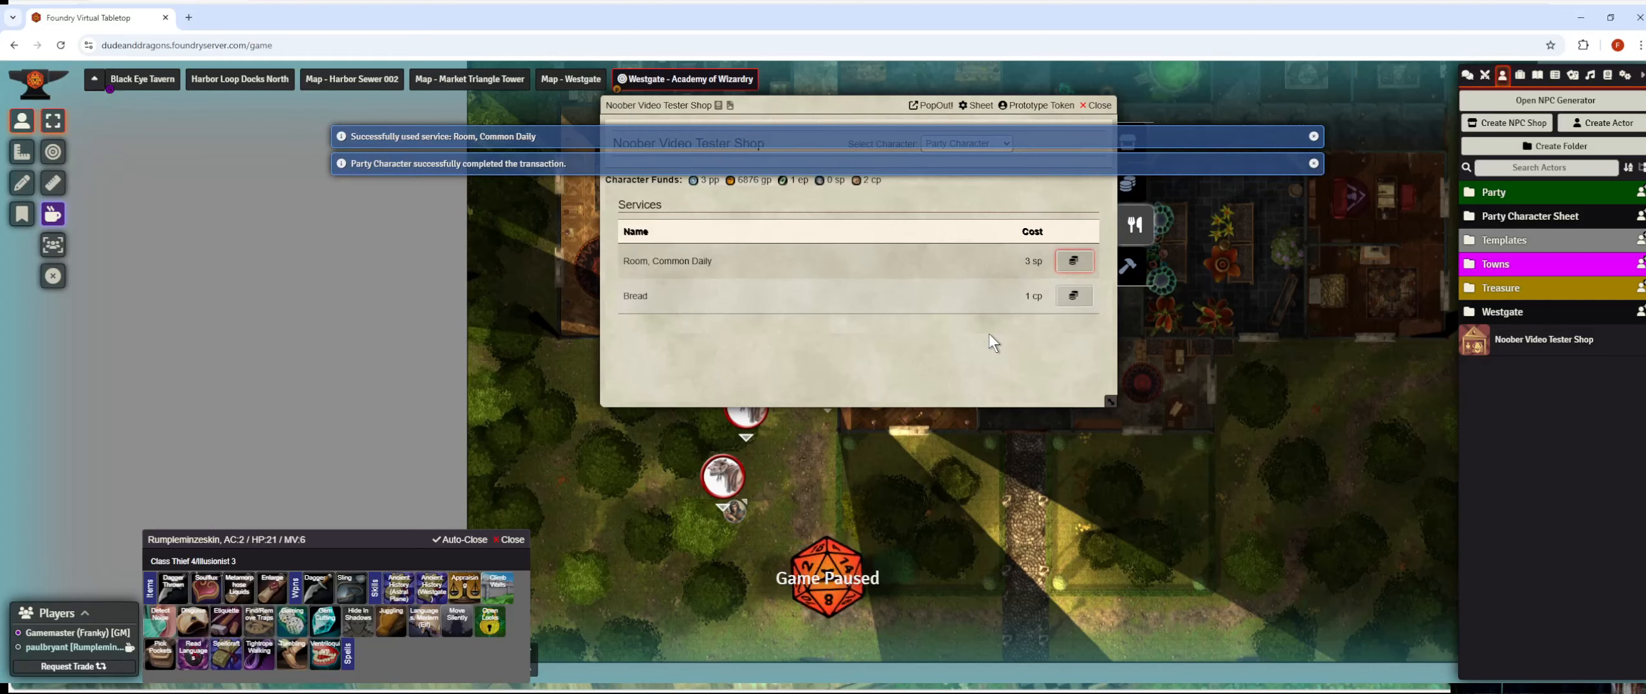
pyautogui.click(1071, 300)
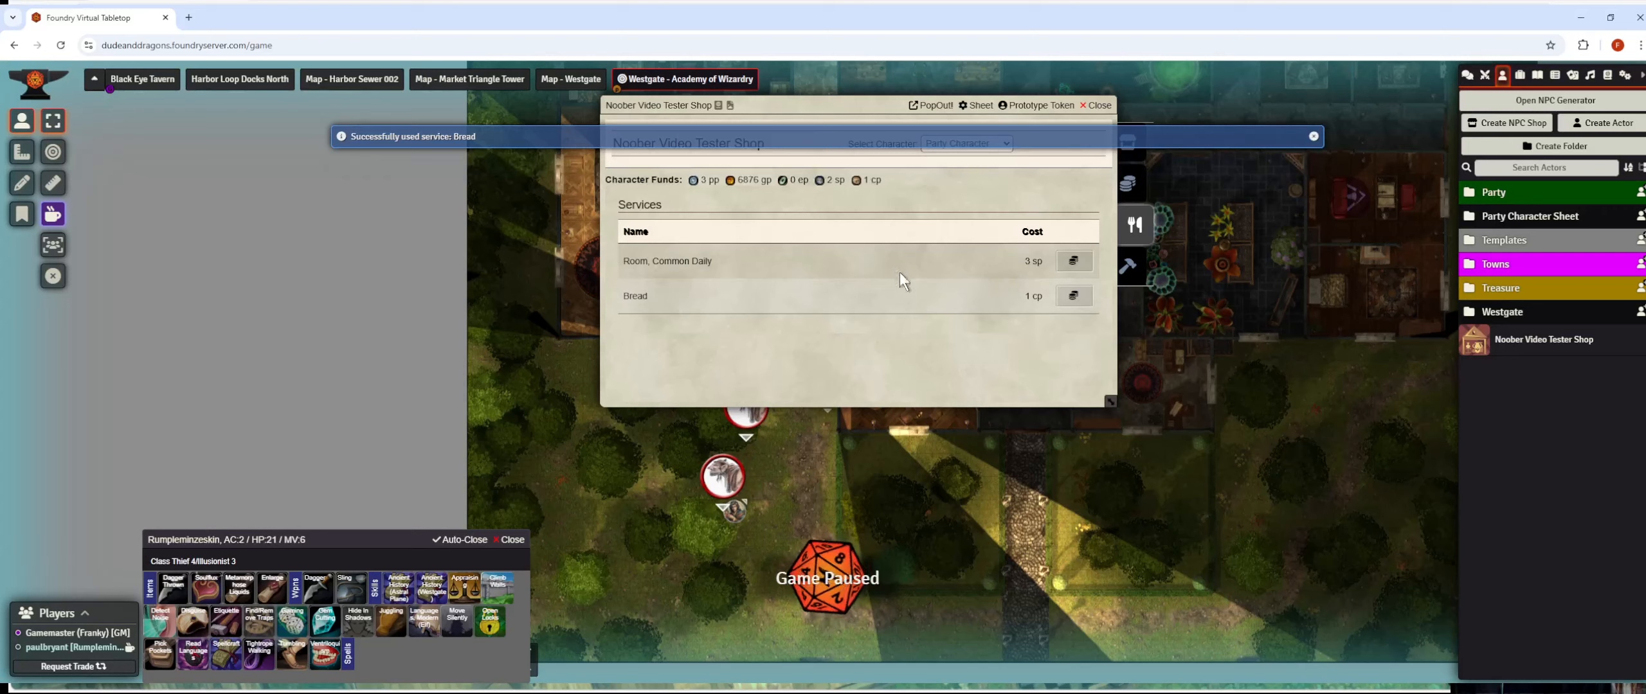
pyautogui.click(1136, 265)
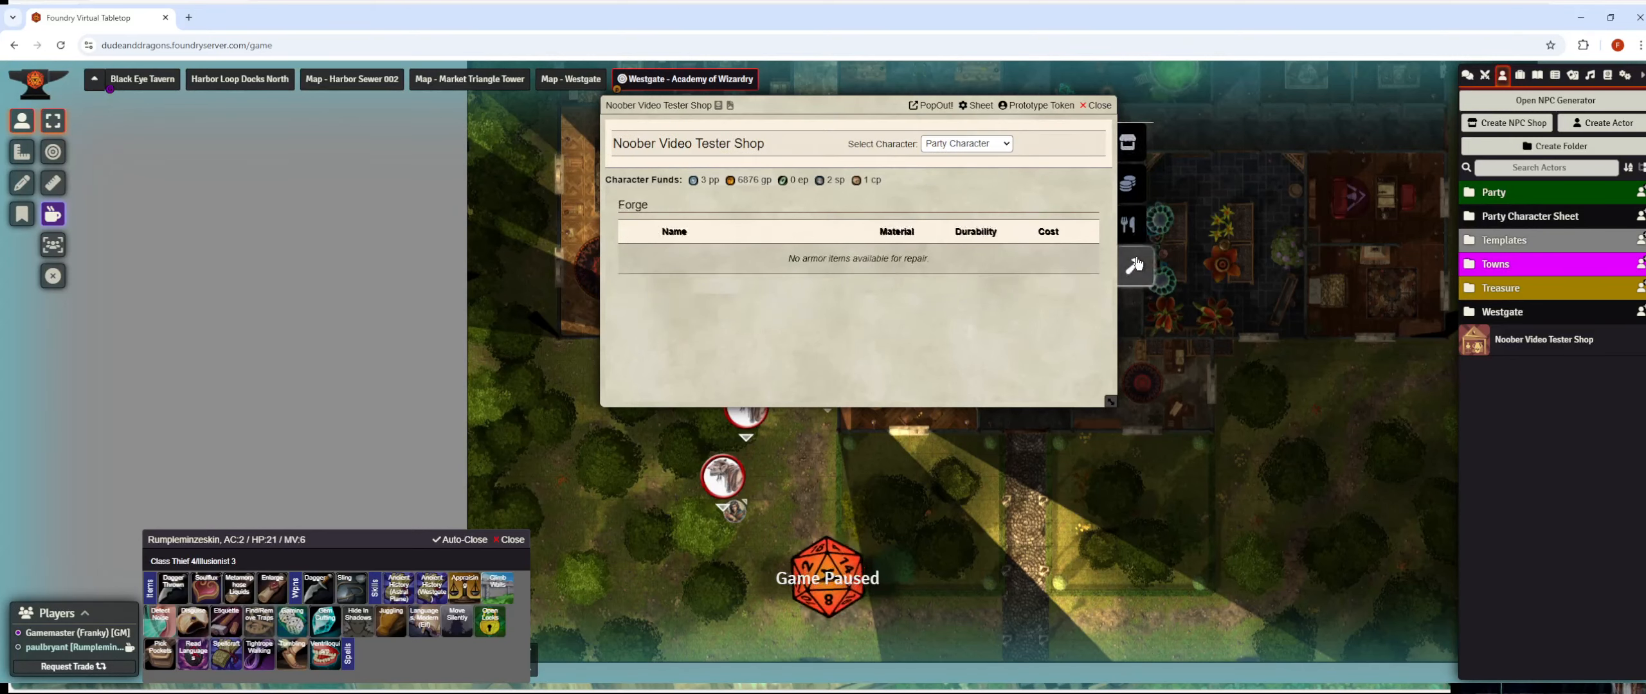